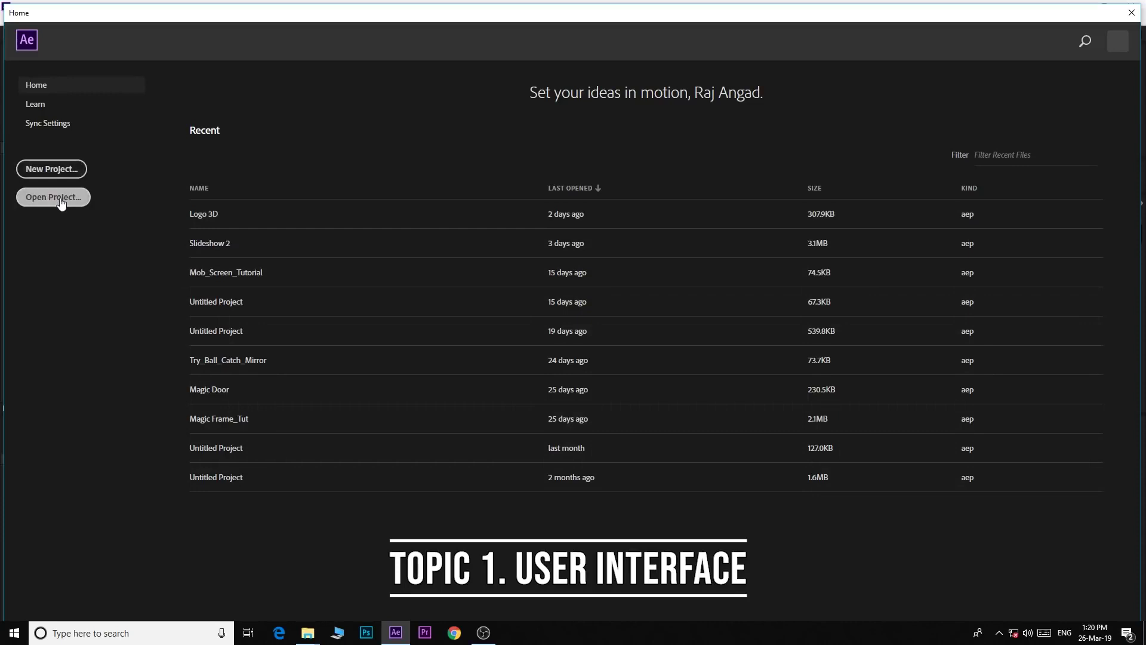
Start a new empty Untitled Project from the After Effects Home screen.
left_click(32, 172)
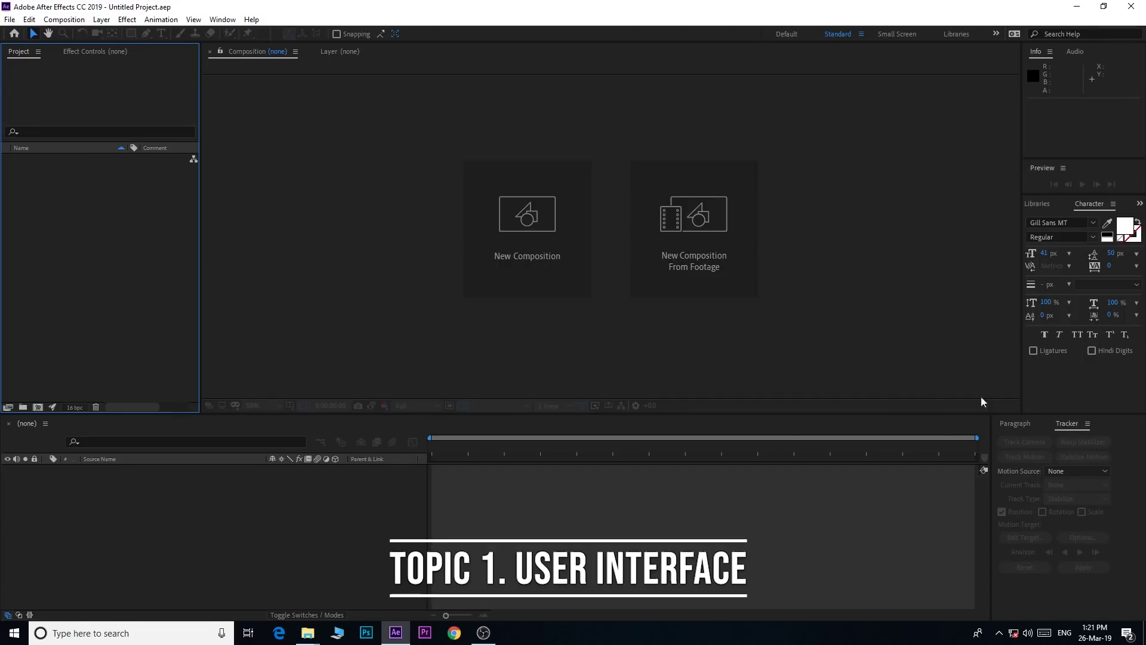
Switch the interface to the Effects workspace.
left_click(225, 20)
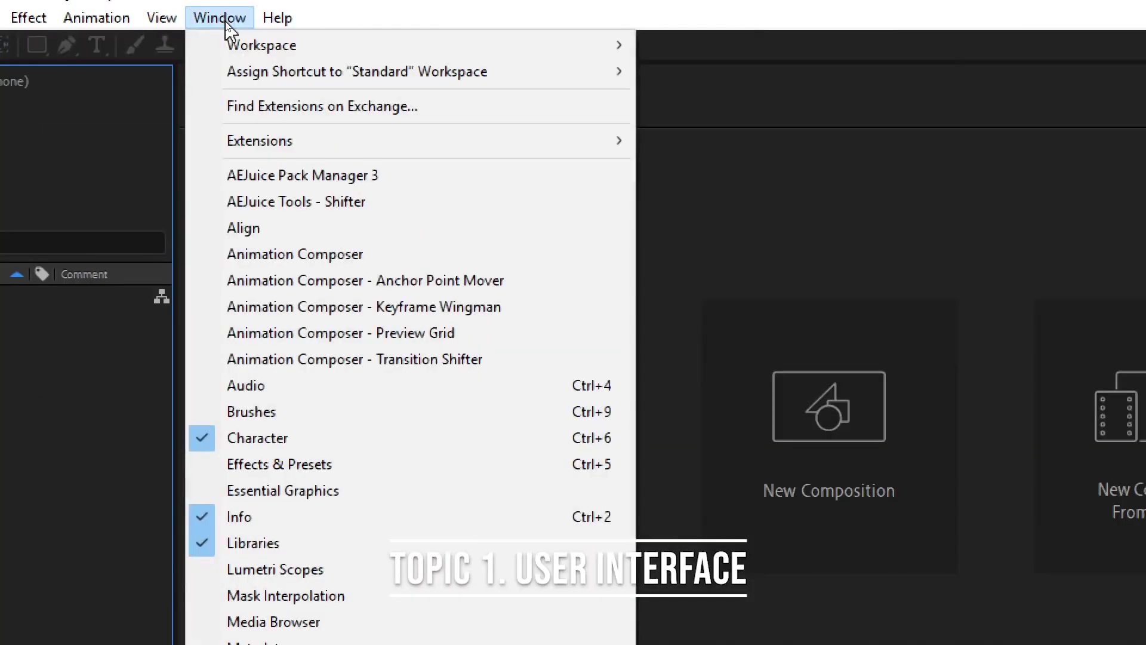
mouse_move(231, 40)
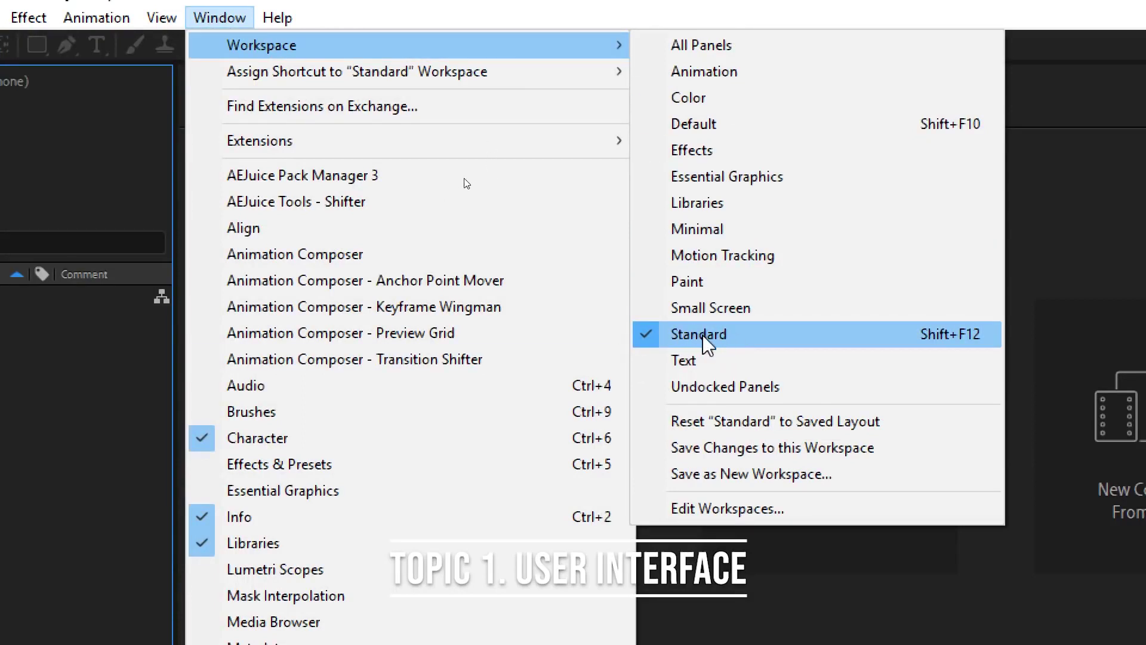
left_click(711, 149)
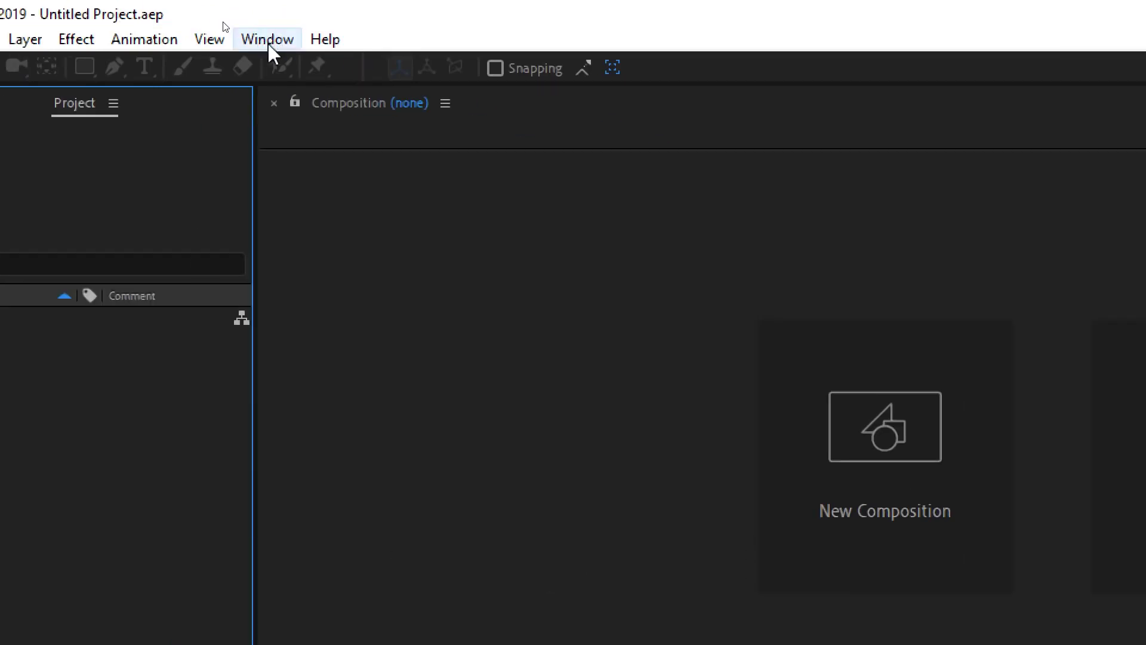
Return to the Standard workspace and reset it to its saved layout.
left_click(269, 42)
mouse_move(296, 70)
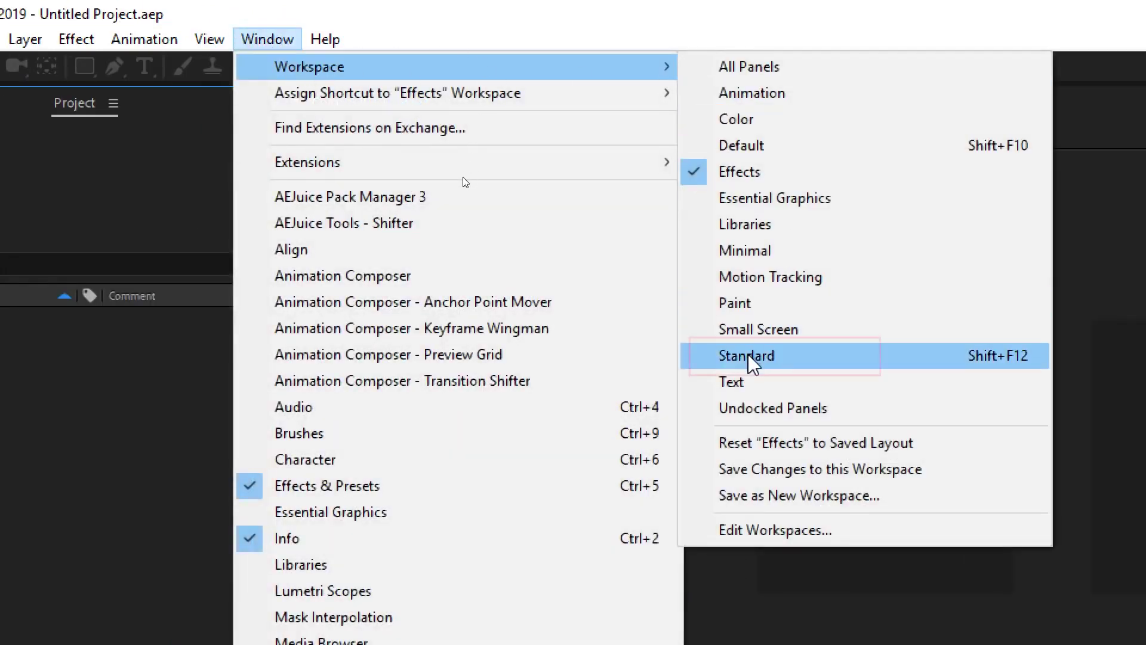
left_click(749, 356)
left_click(268, 39)
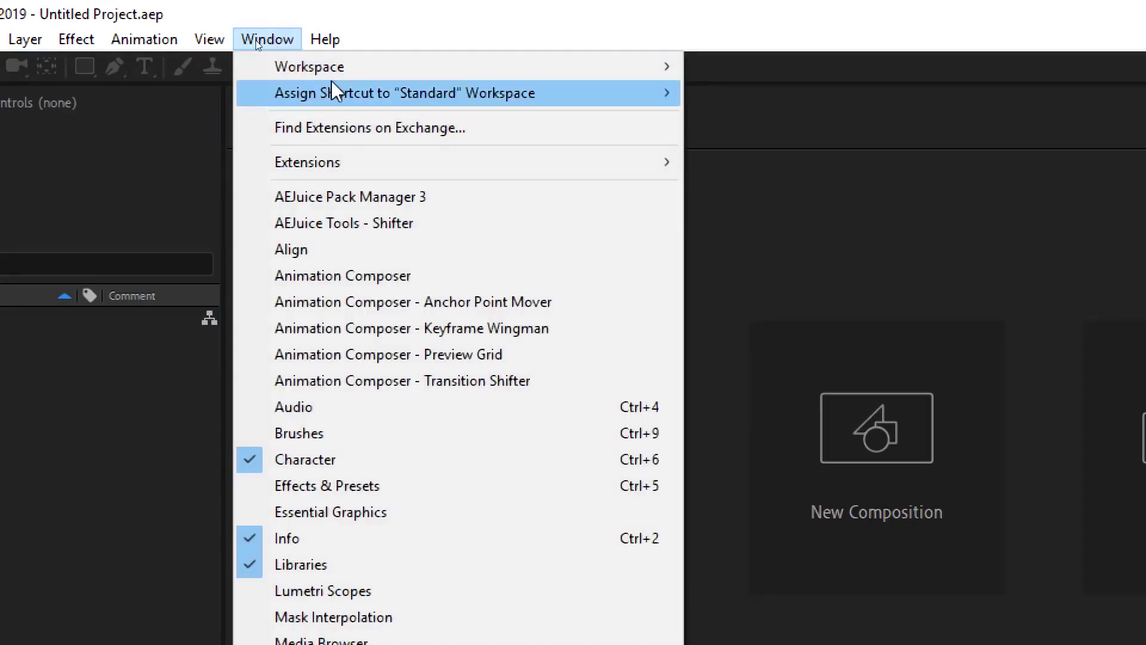
mouse_move(442, 67)
left_click(770, 445)
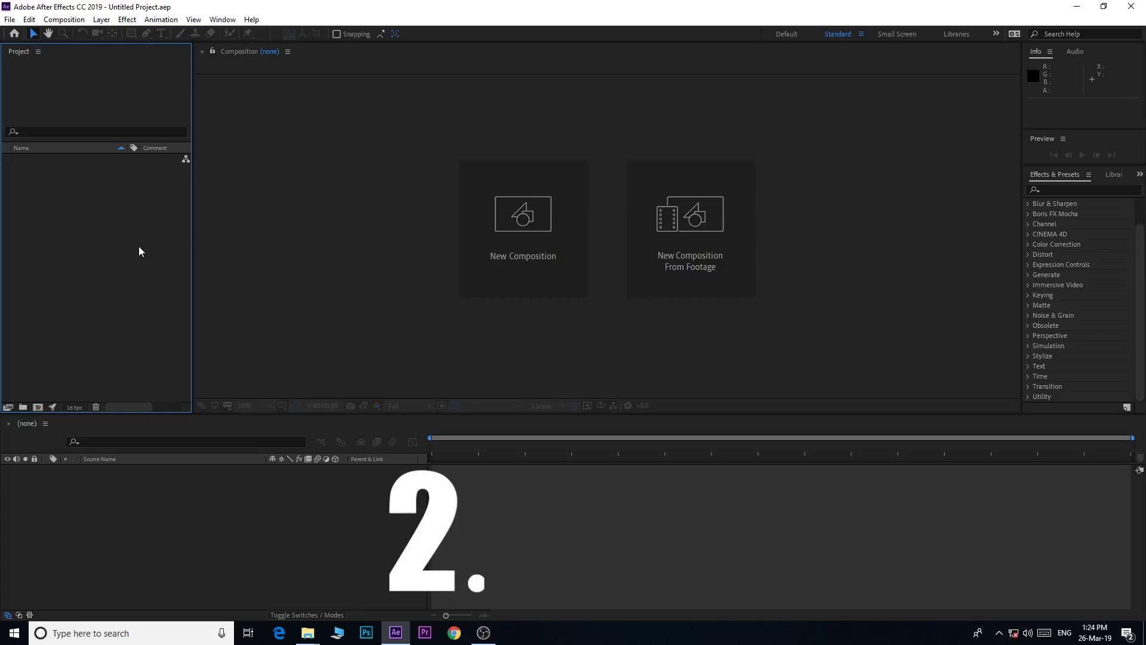
left_click(233, 548)
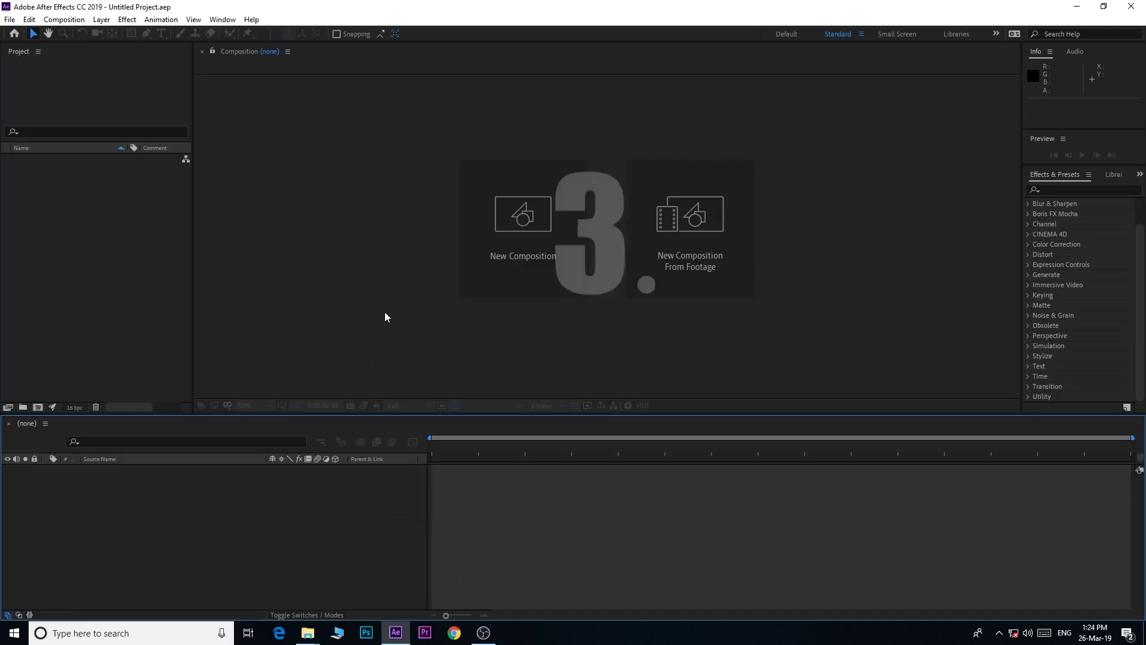
left_click(386, 317)
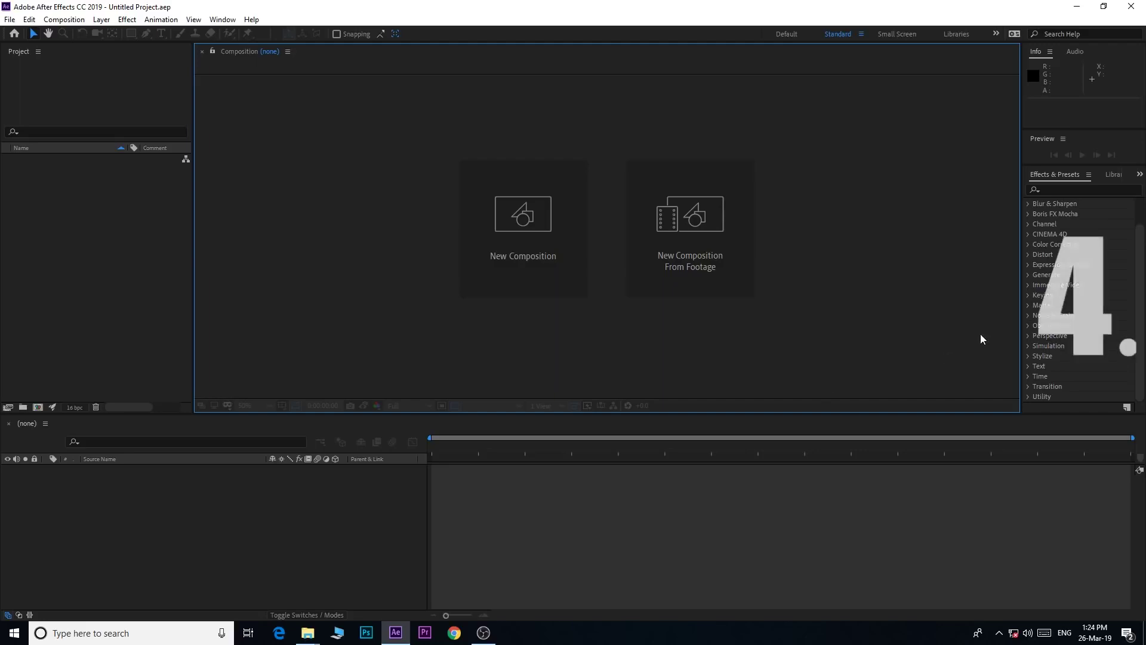
left_click(1066, 181)
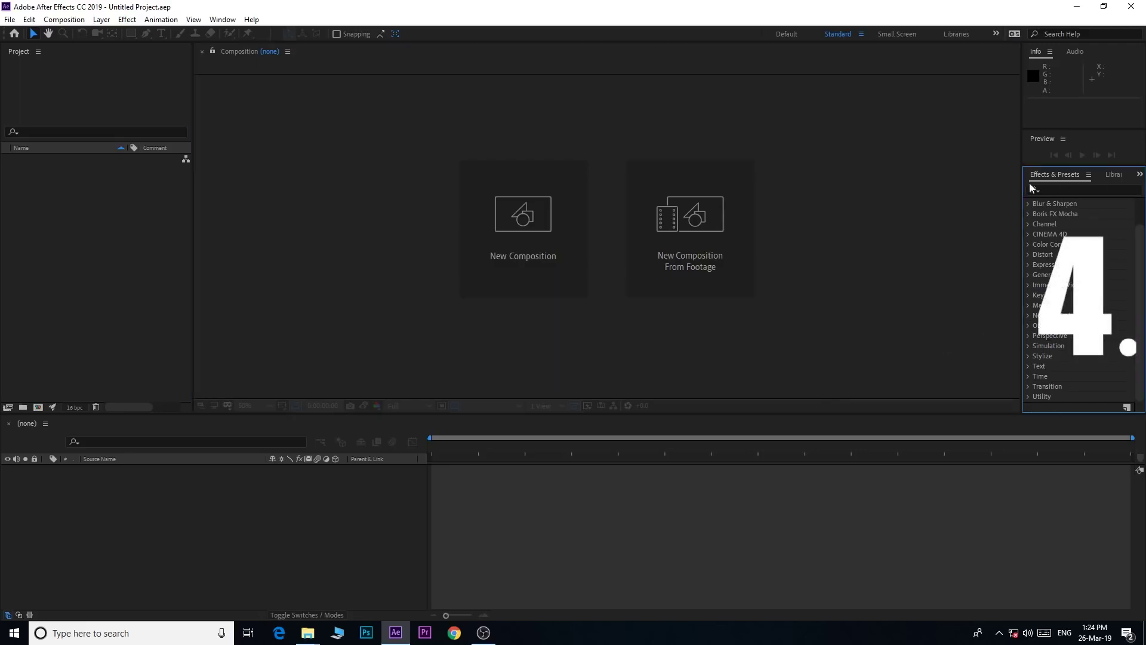
scroll(1050, 376, "up", 2)
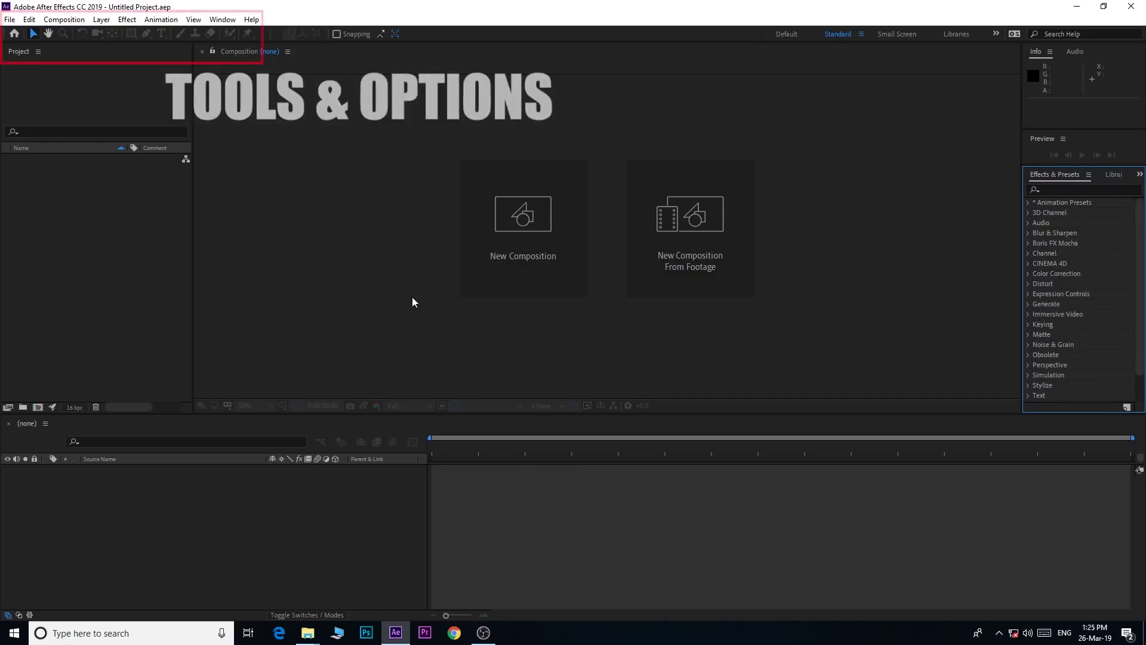
left_click(223, 21)
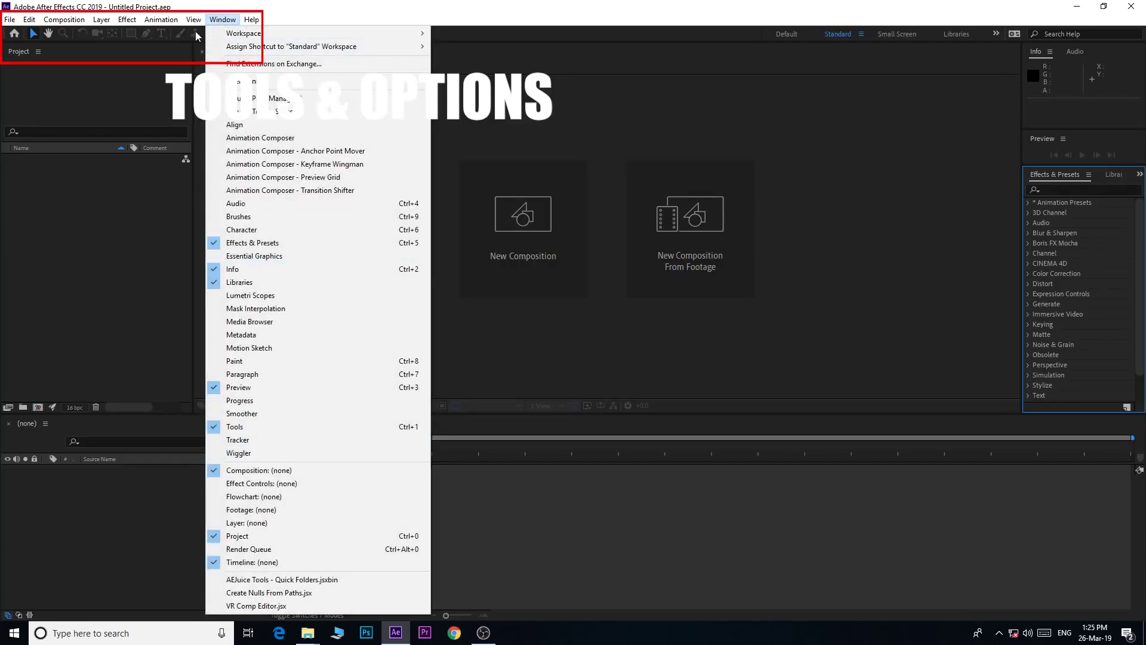
mouse_move(168, 22)
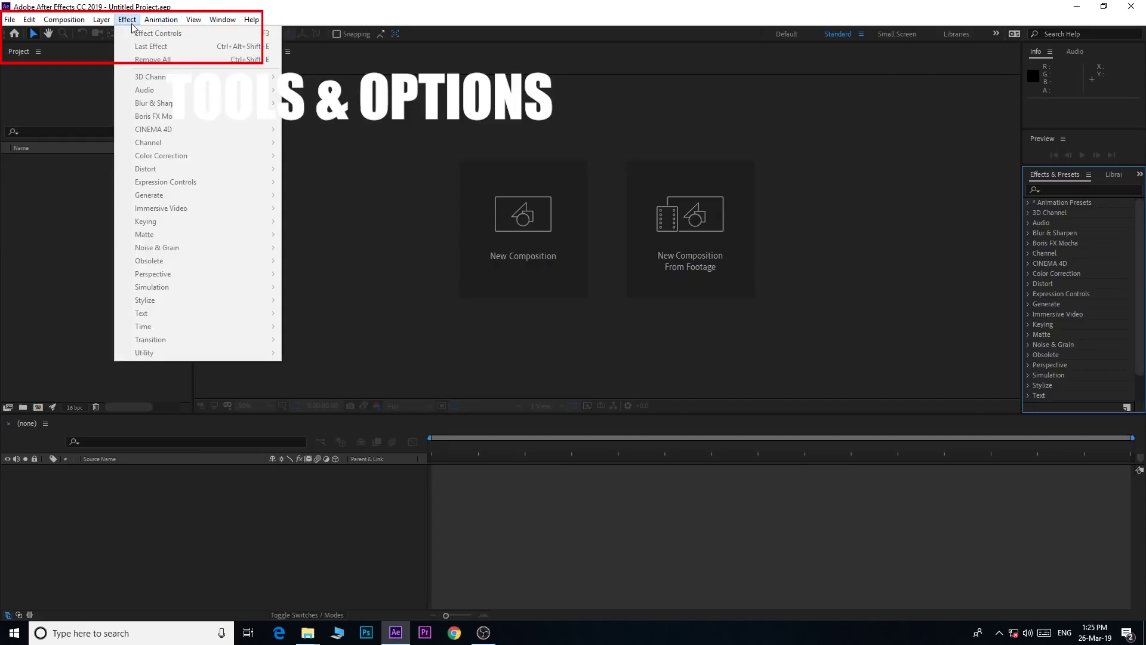
mouse_move(116, 22)
mouse_move(64, 23)
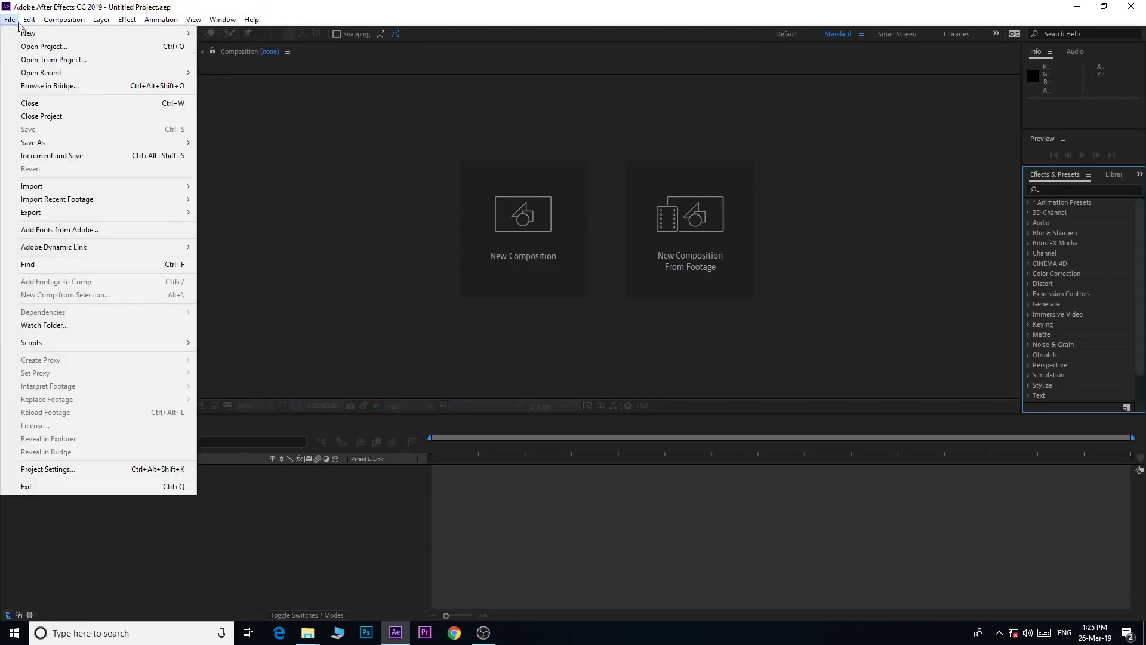
mouse_move(29, 21)
left_click(485, 15)
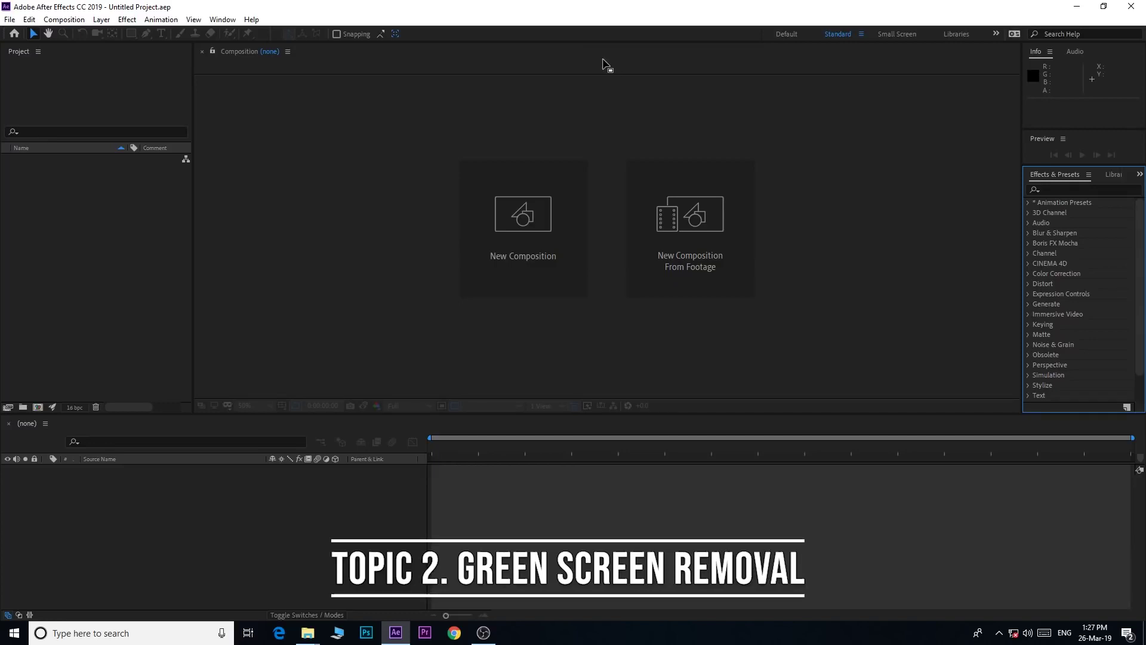
Try importing 02_C0019 by dragging from Explorer and by double-clicking the Project panel, undoing both.
left_click(105, 272)
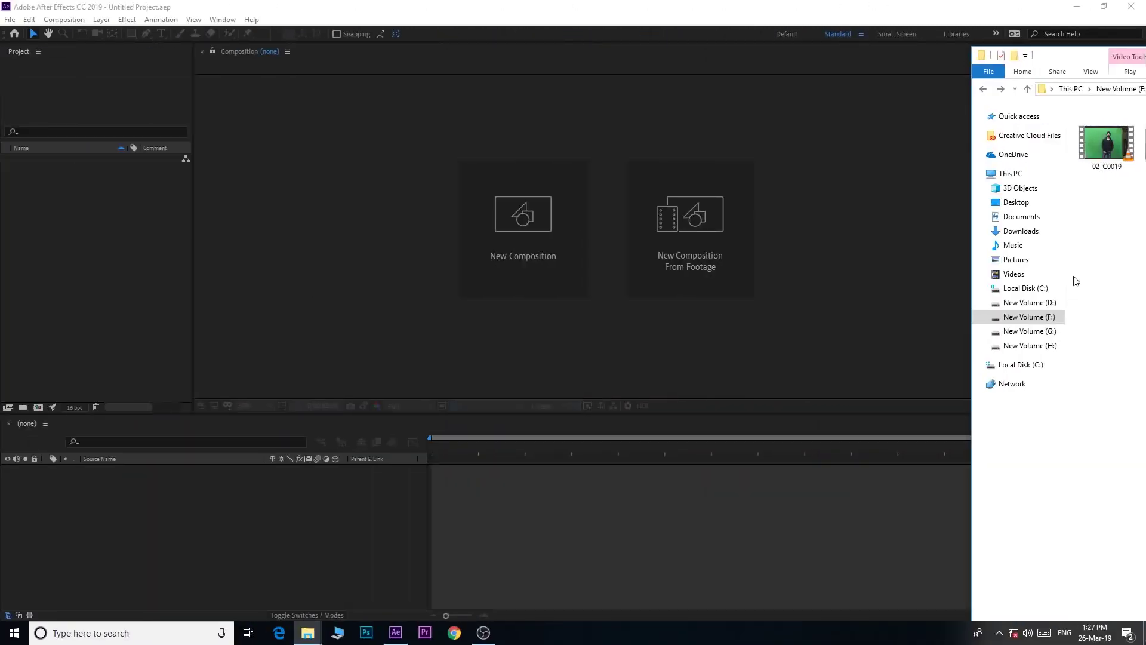
left_click(1106, 149)
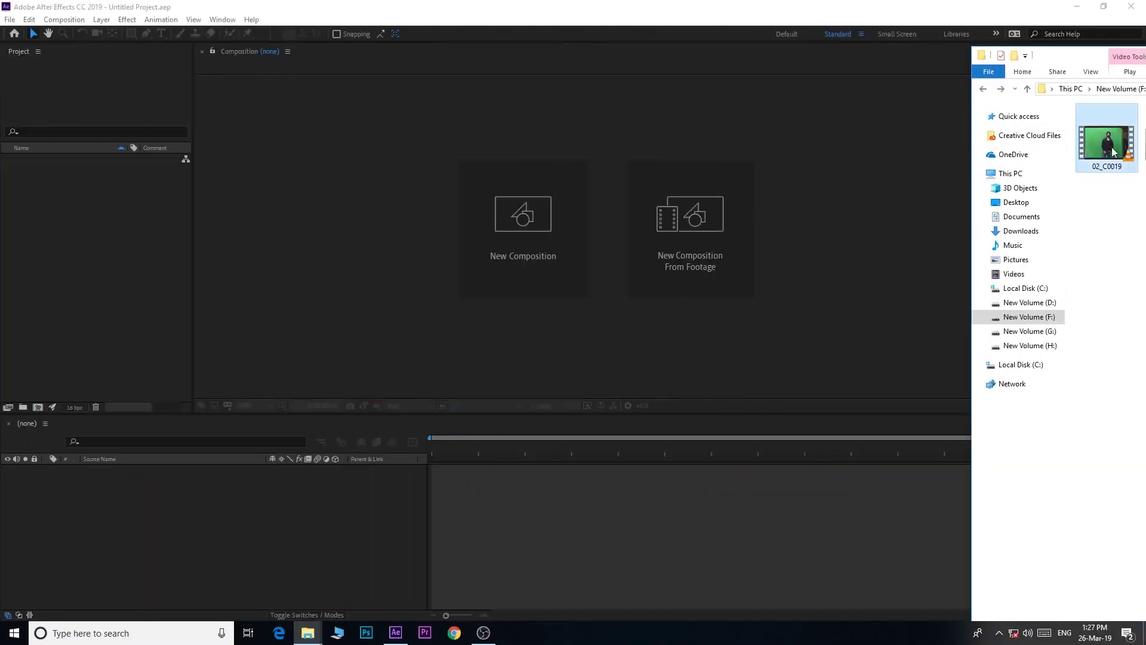
left_click_drag(1104, 148, 109, 251)
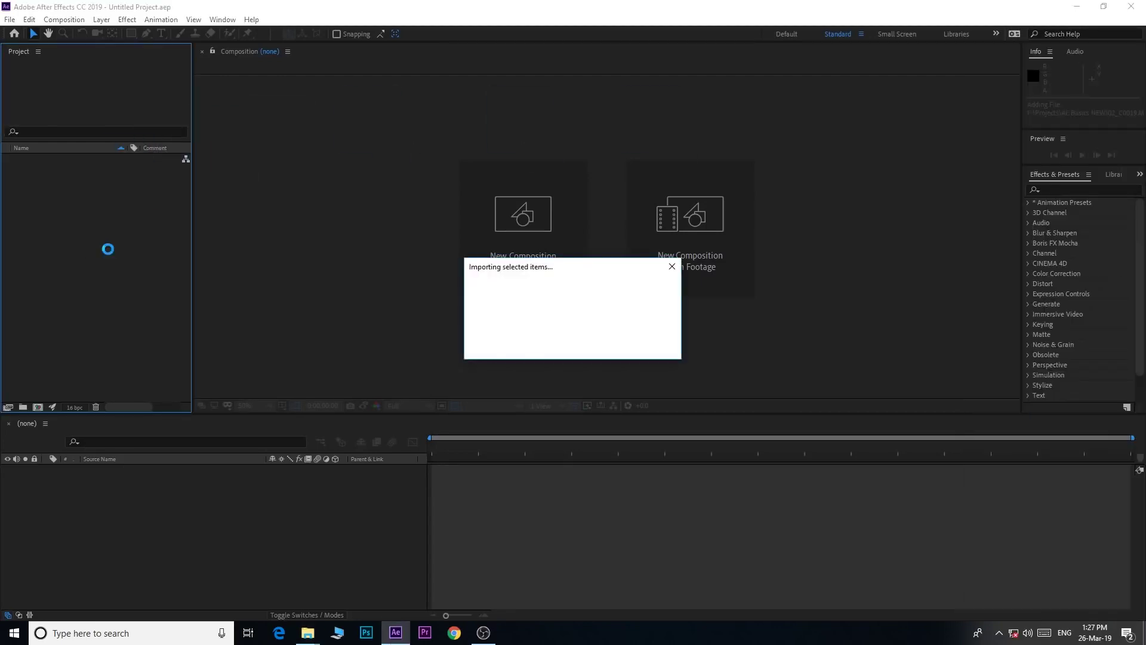
key("ctrl+z")
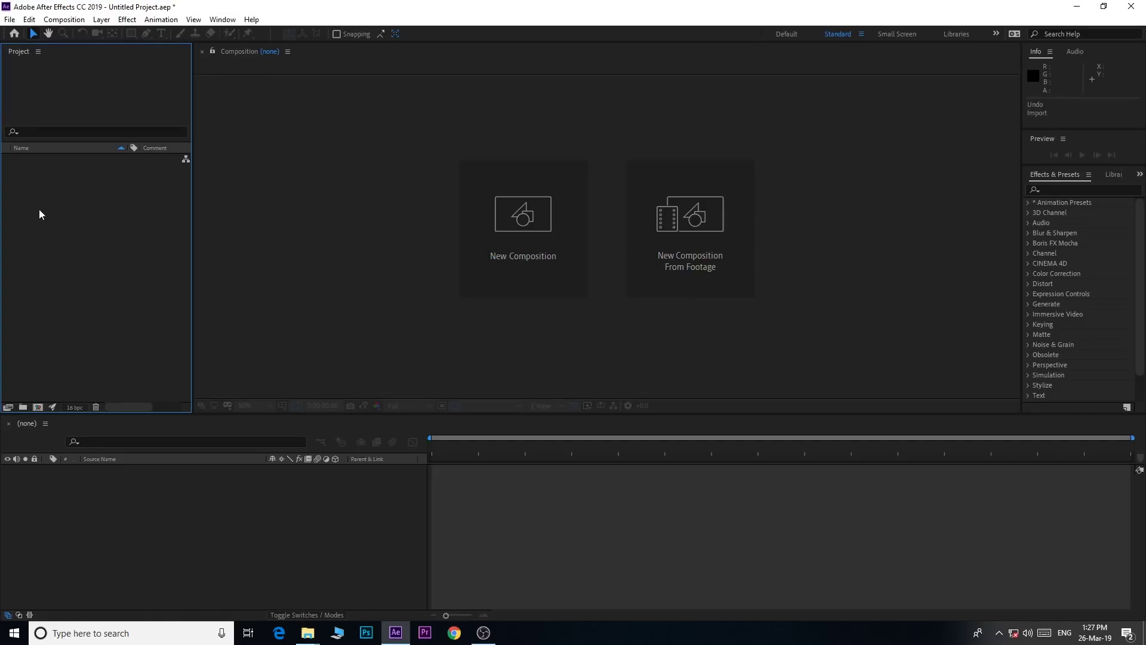
double_click(89, 236)
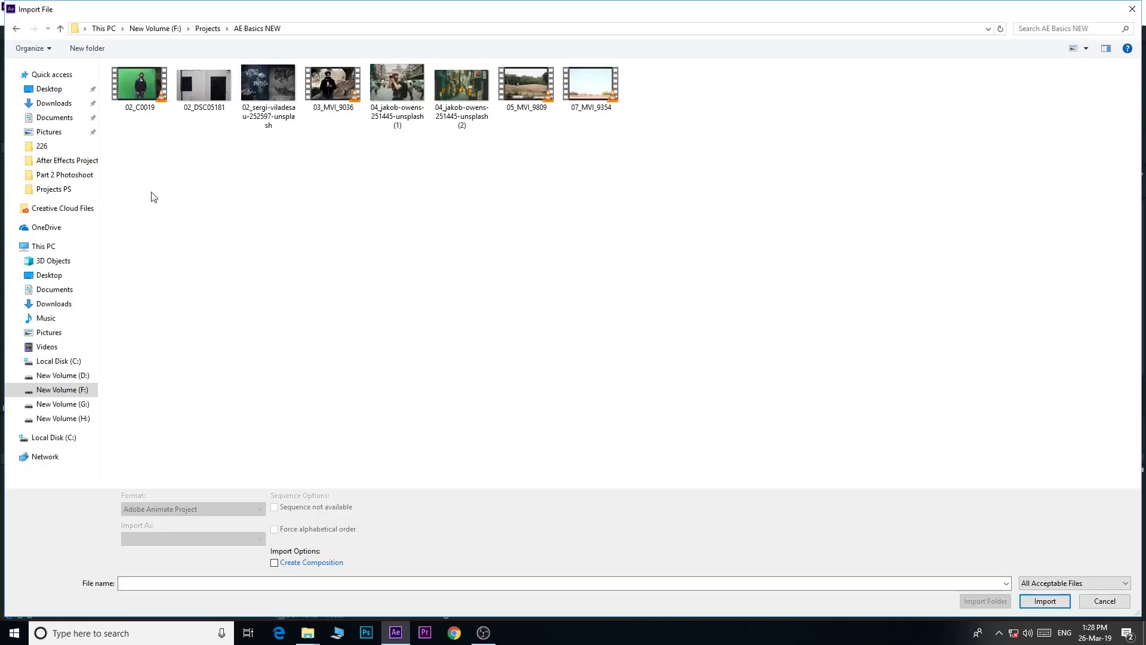
left_click(153, 87)
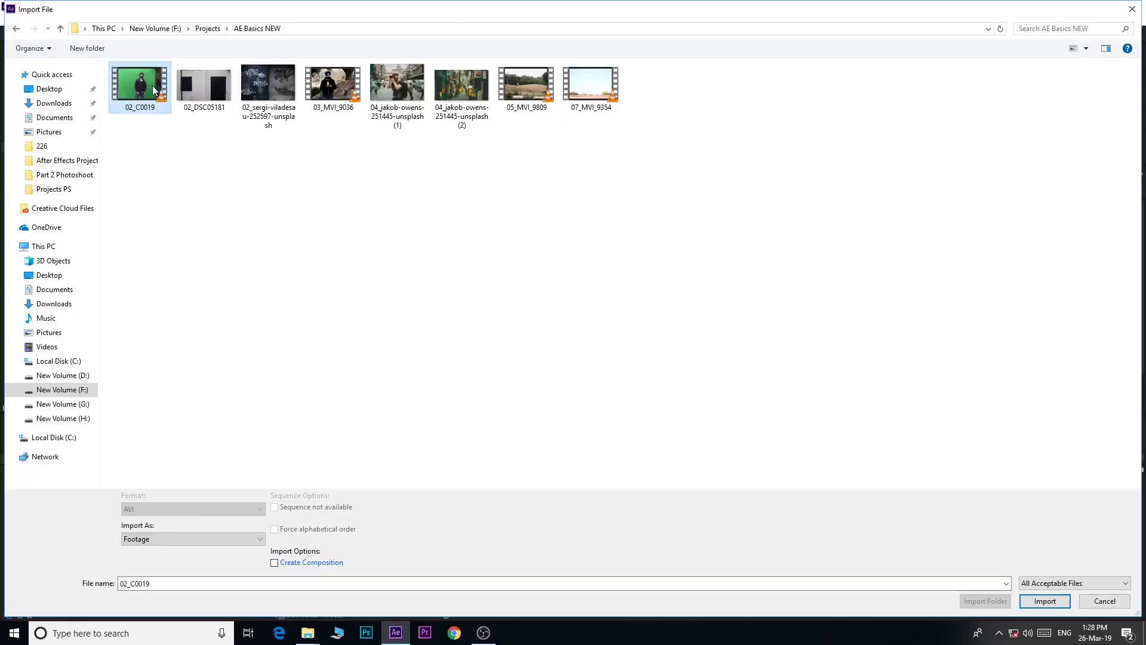
left_click(1046, 601)
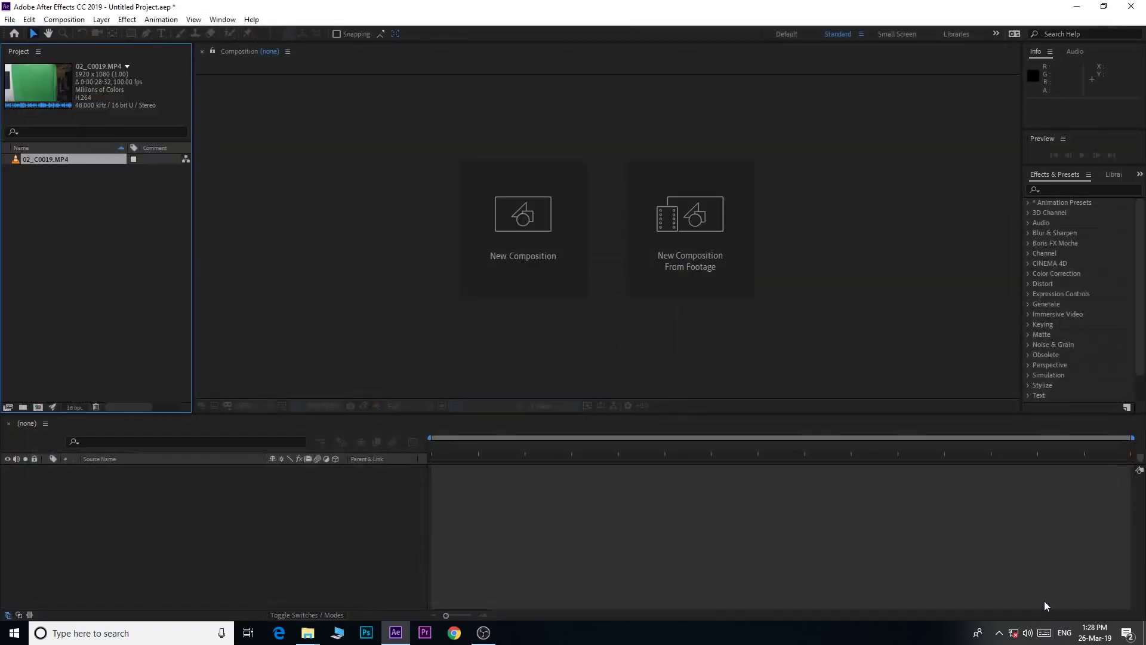
key("ctrl+z")
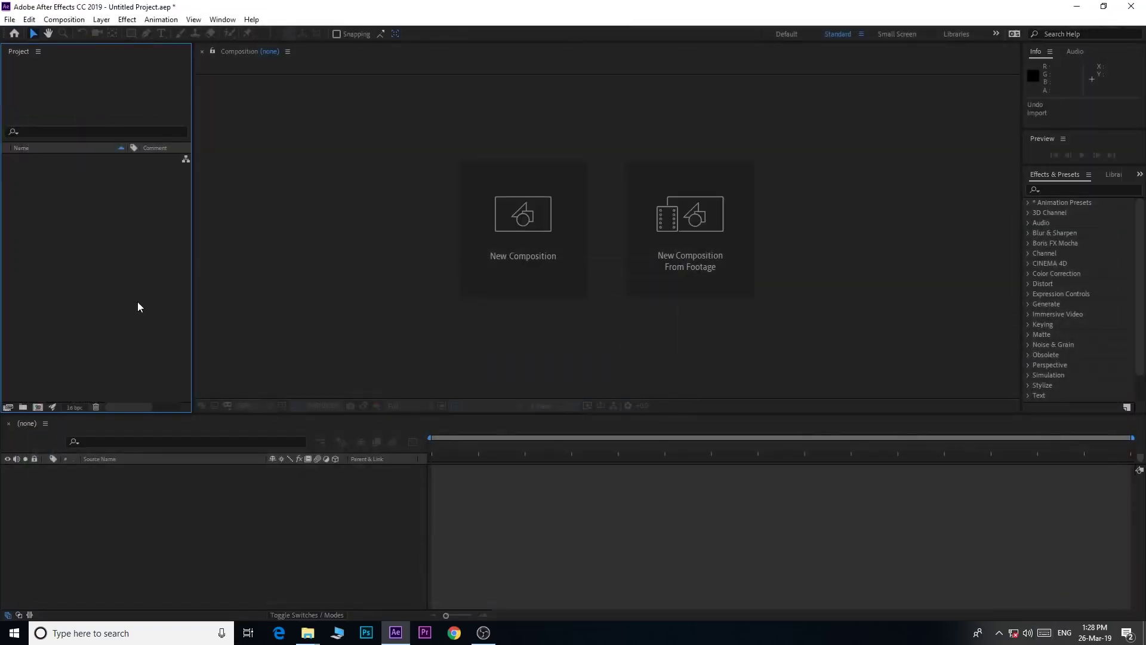
Import the 02_C0019 clip through File > Import > File.
left_click(10, 19)
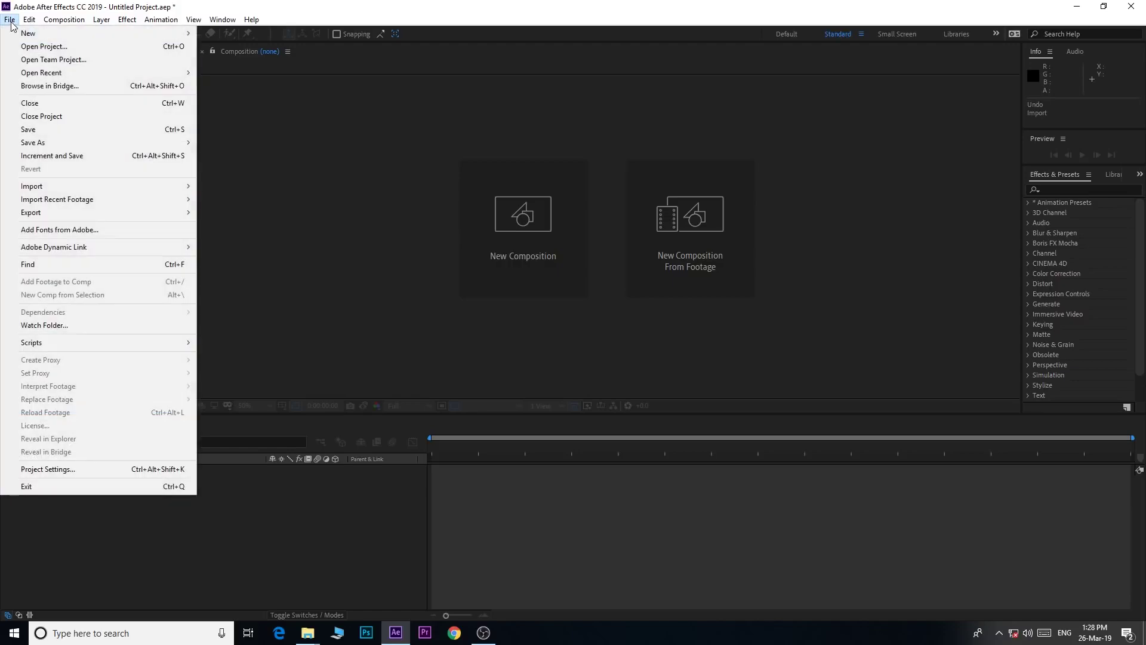
mouse_move(73, 185)
left_click(230, 187)
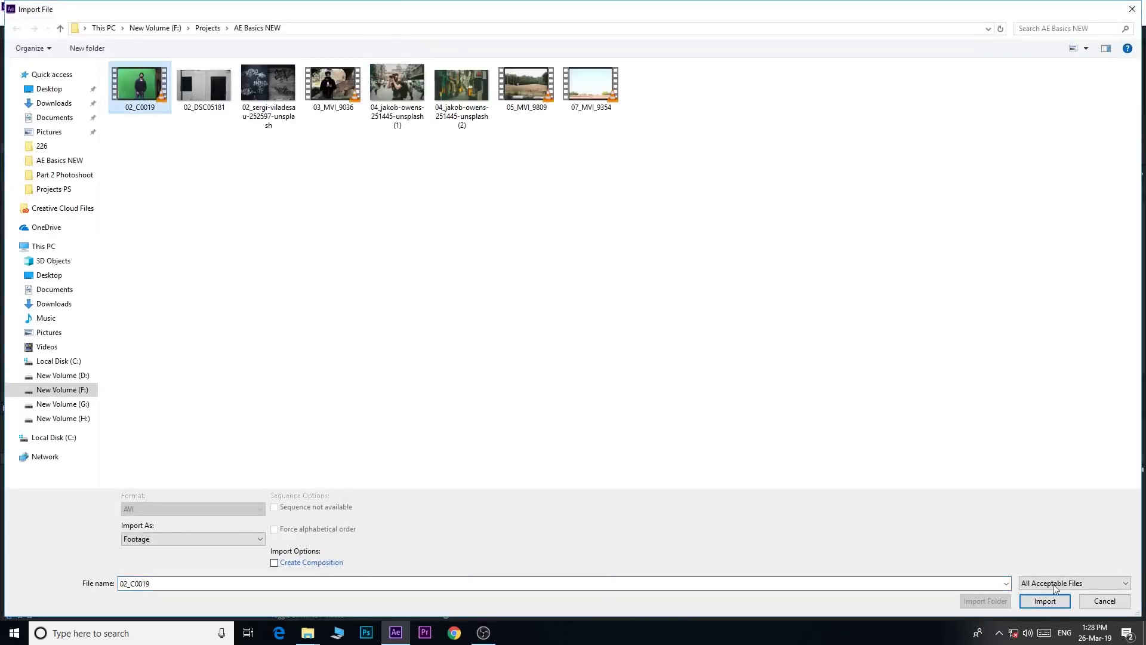
left_click(1054, 605)
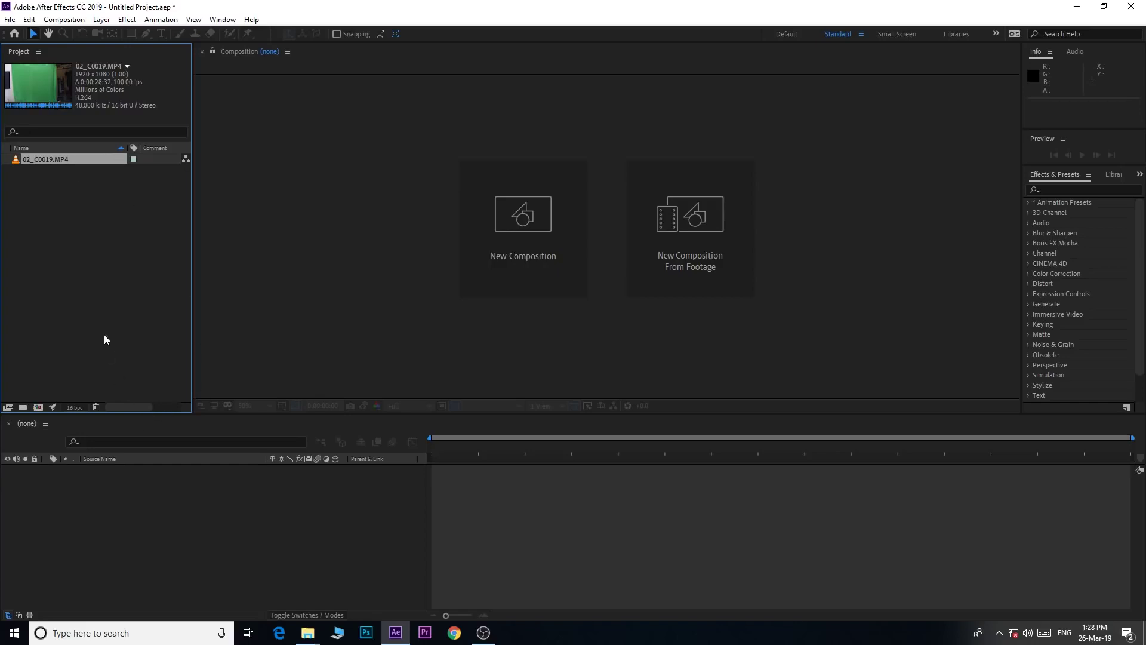
left_click(621, 558)
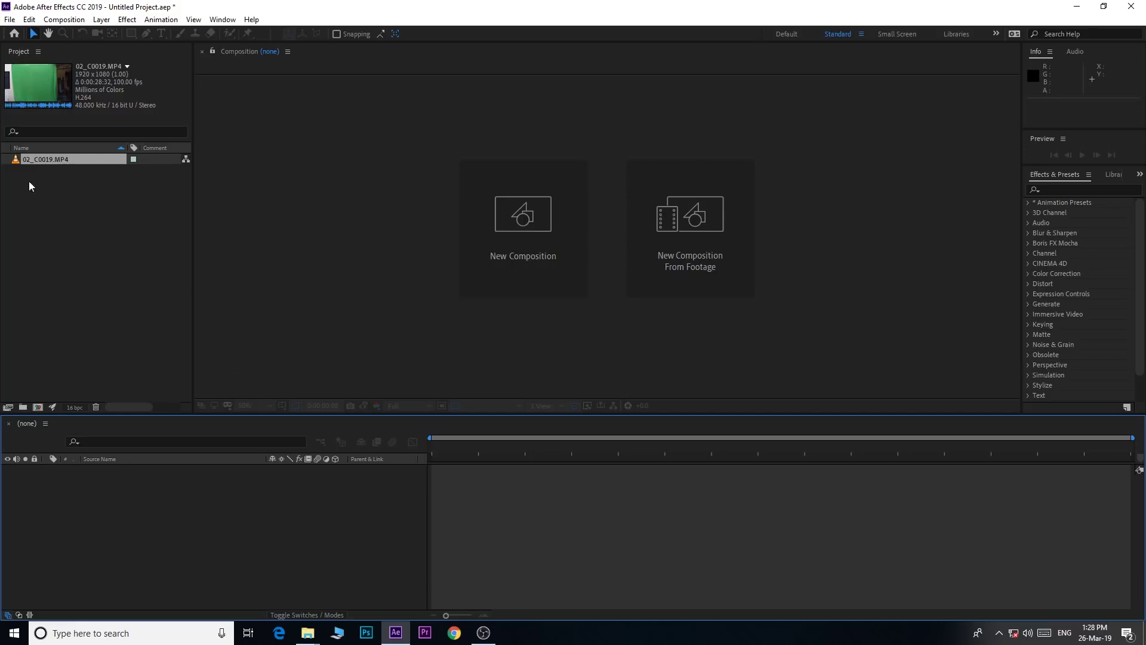
Create a 02_C0019 composition from the clip and scrub forward until the man appears.
left_click_drag(16, 161, 37, 410)
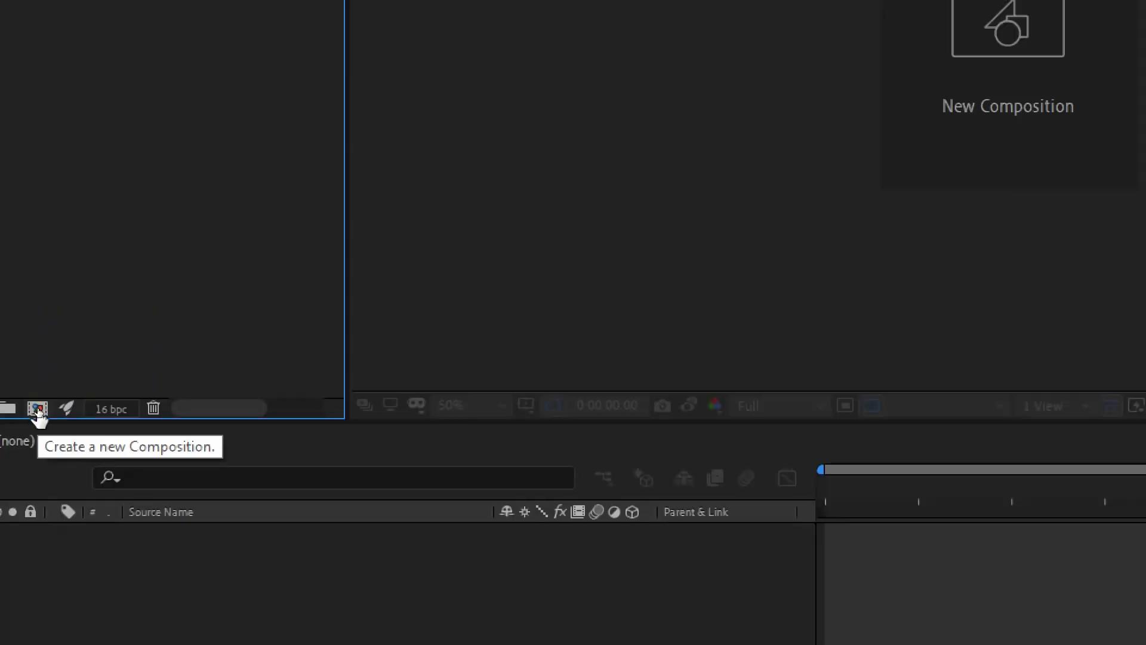
left_click_drag(49, 159, 37, 407)
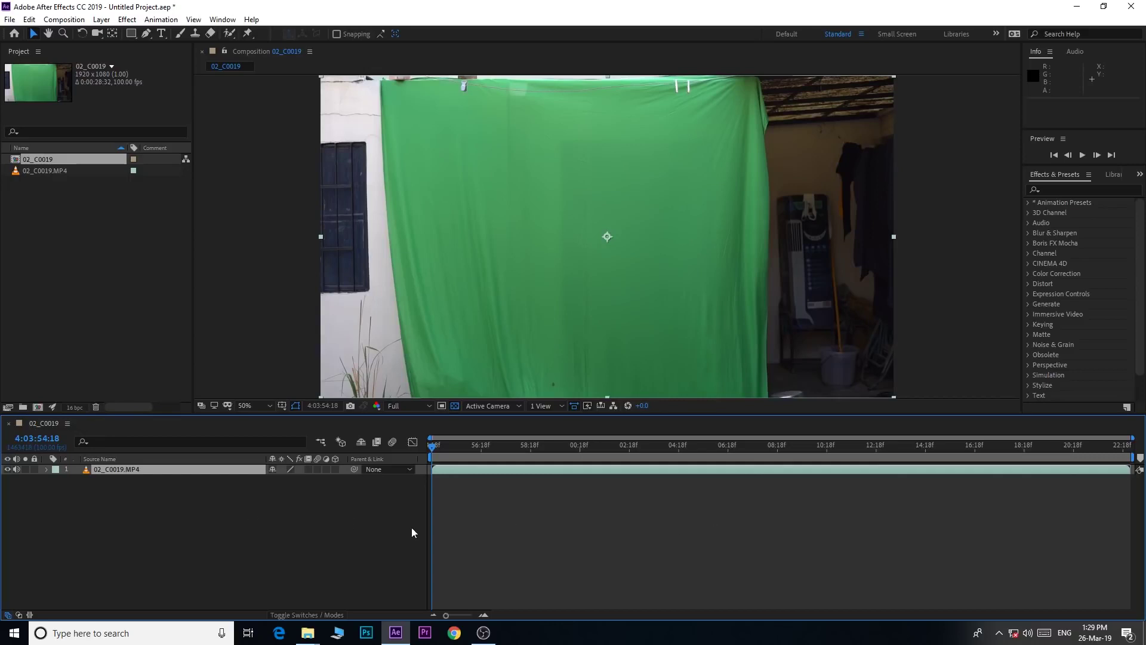
left_click(292, 310)
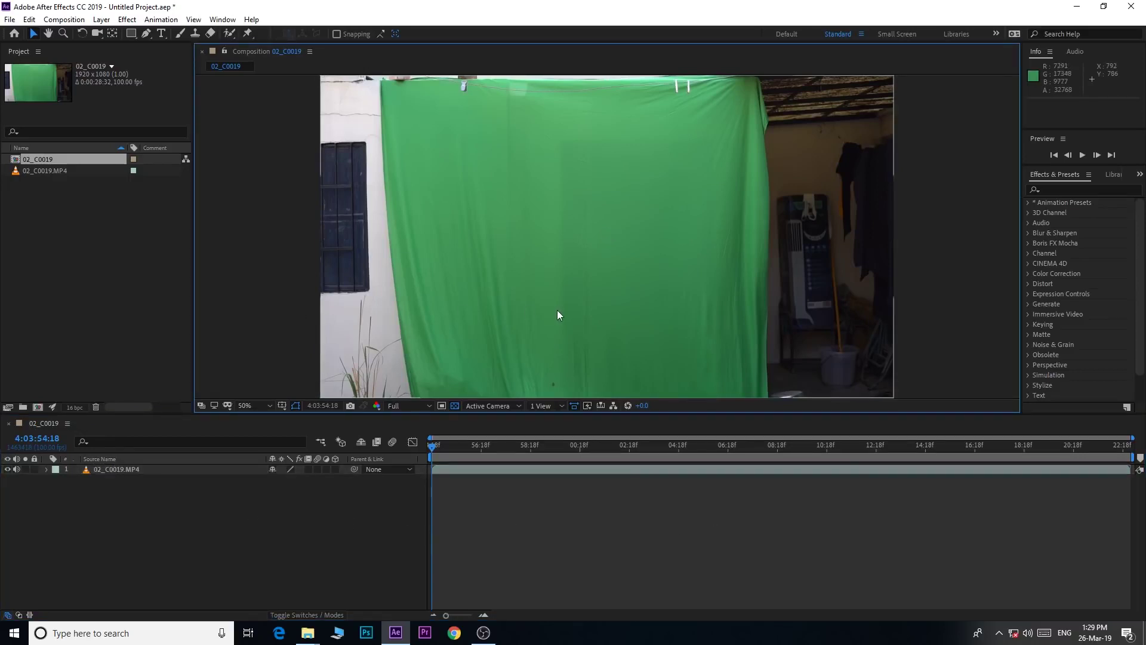
mouse_move(430, 445)
left_mouse_down()
mouse_move(702, 459)
mouse_move(467, 460)
mouse_move(685, 472)
mouse_move(670, 457)
left_mouse_up()
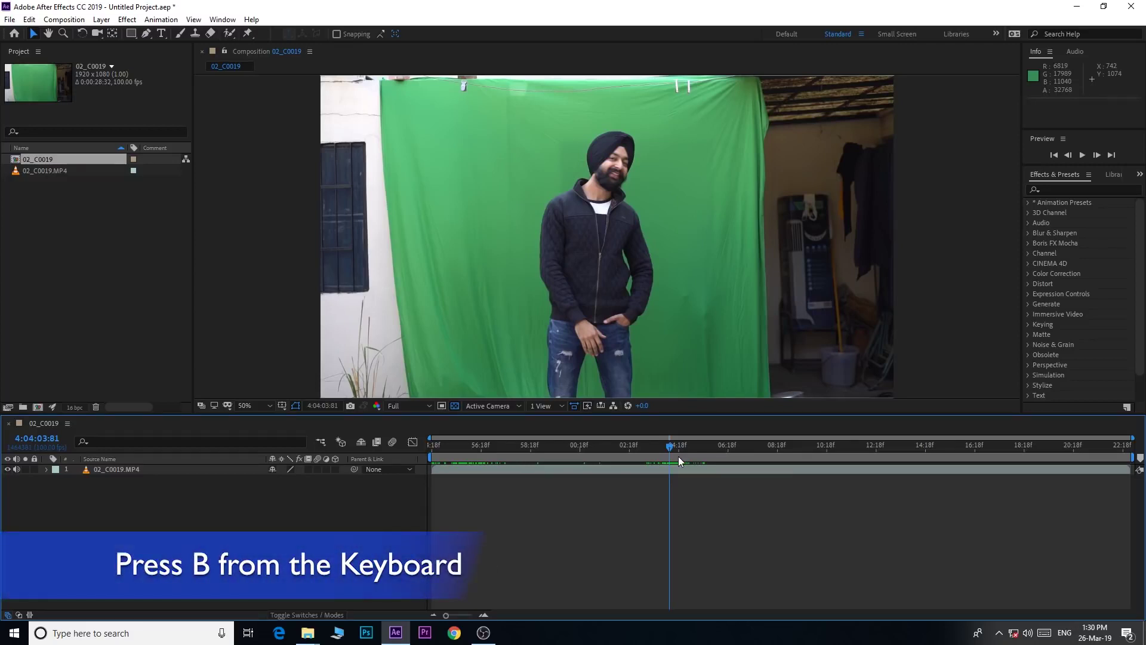
Set the work-area start to the current frame at 4:04:03:81.
key("b")
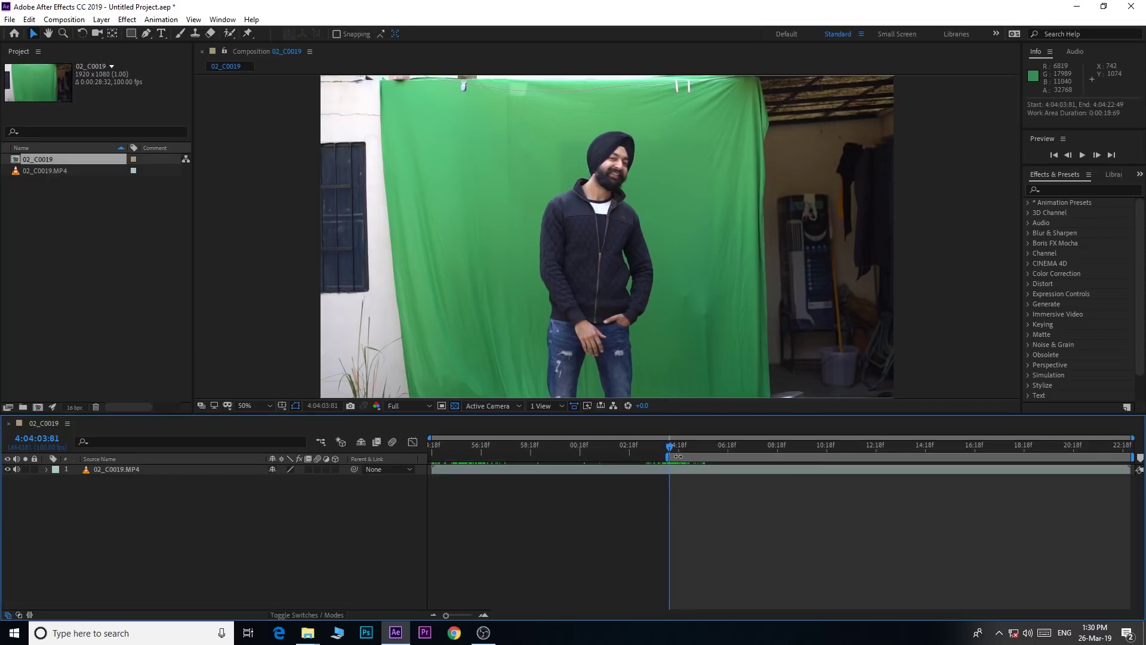
mouse_move(671, 459)
left_mouse_down()
mouse_move(689, 471)
mouse_move(430, 465)
left_mouse_up()
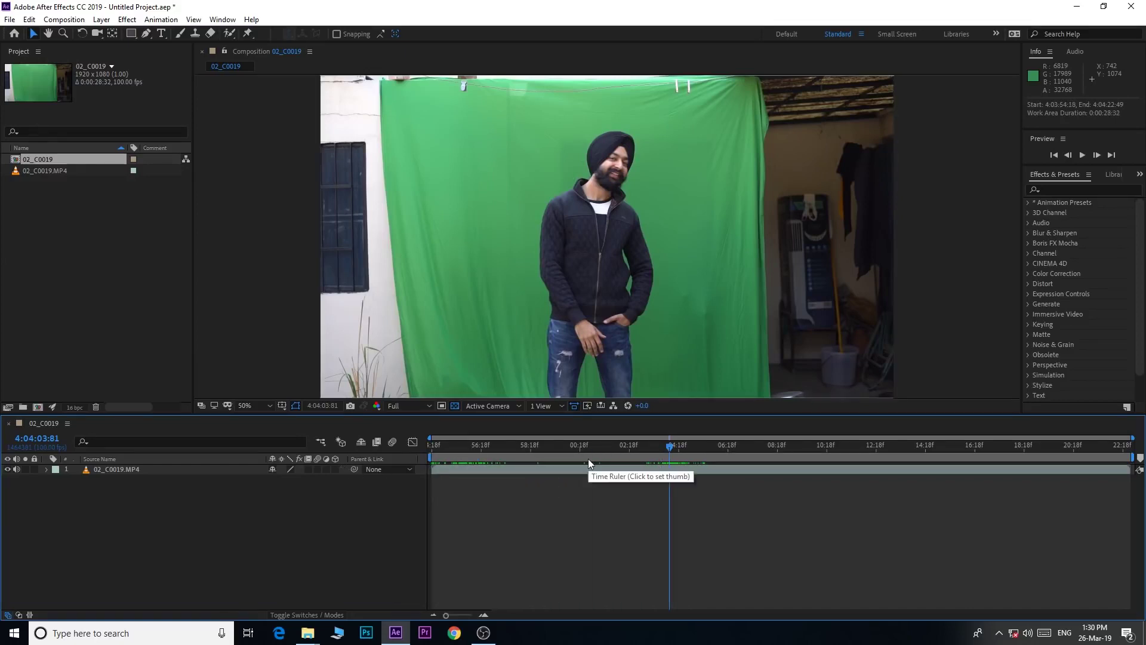
key("b")
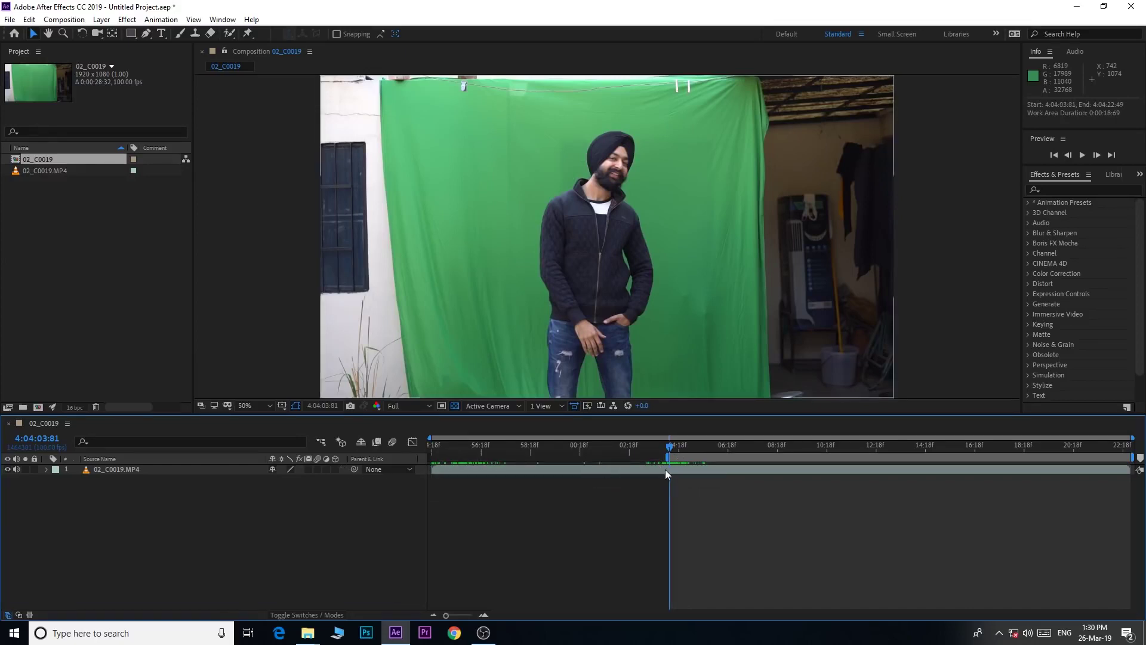
left_click_drag(669, 458, 429, 465)
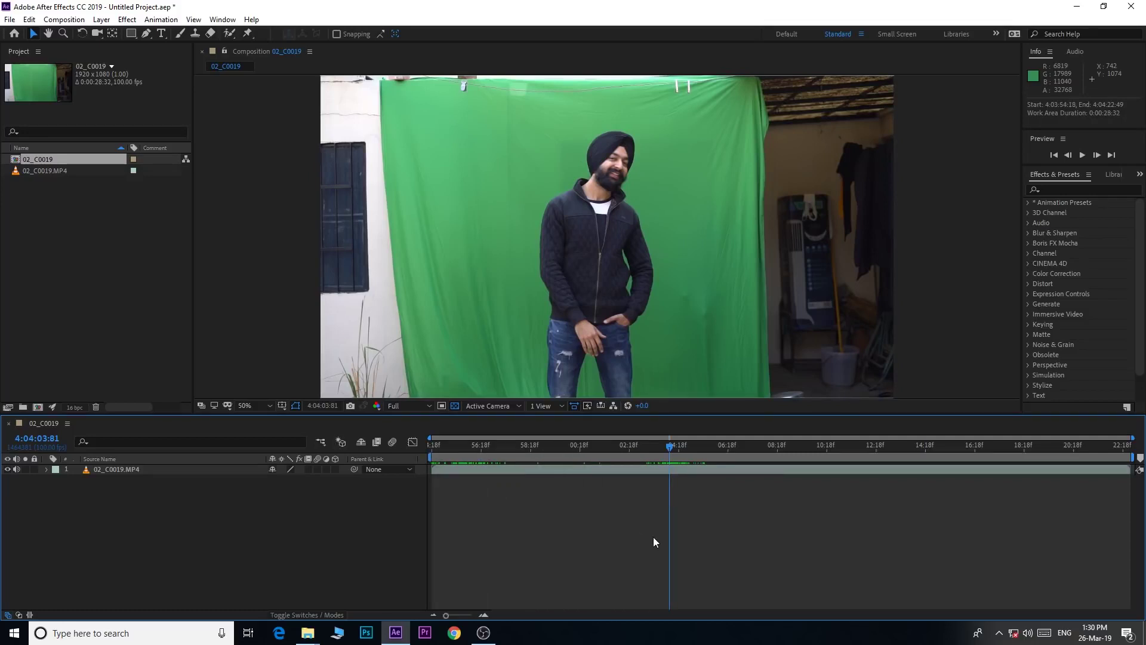
key("b")
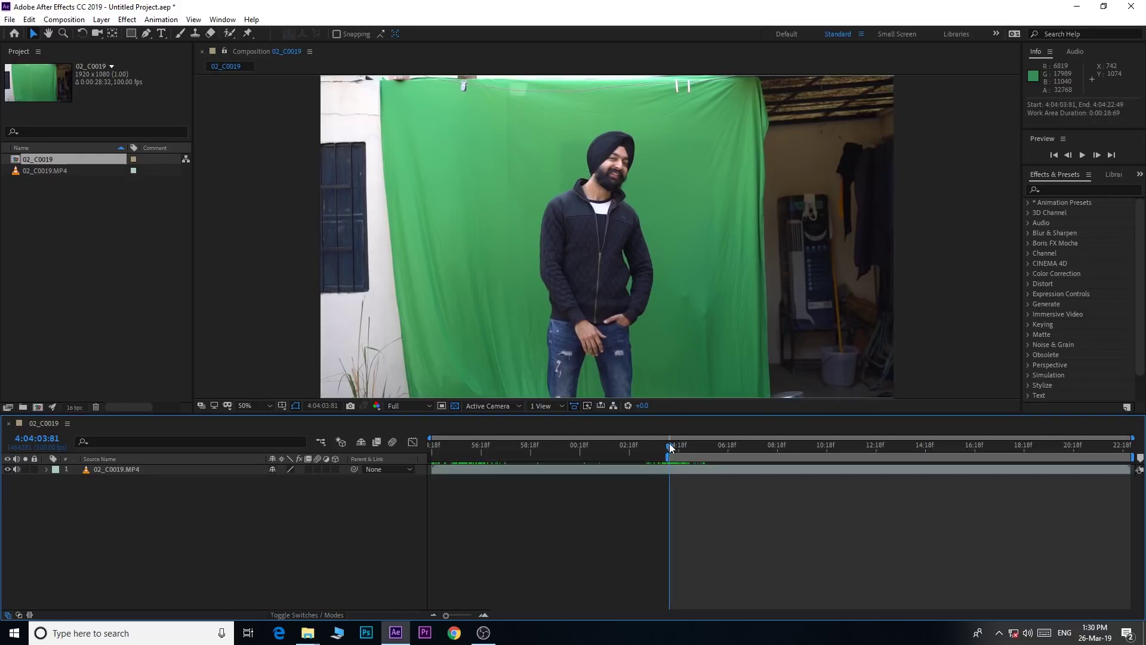
Set the work-area end around 4:04:05:47 and trim the composition to the work area.
left_click_drag(670, 446, 710, 446)
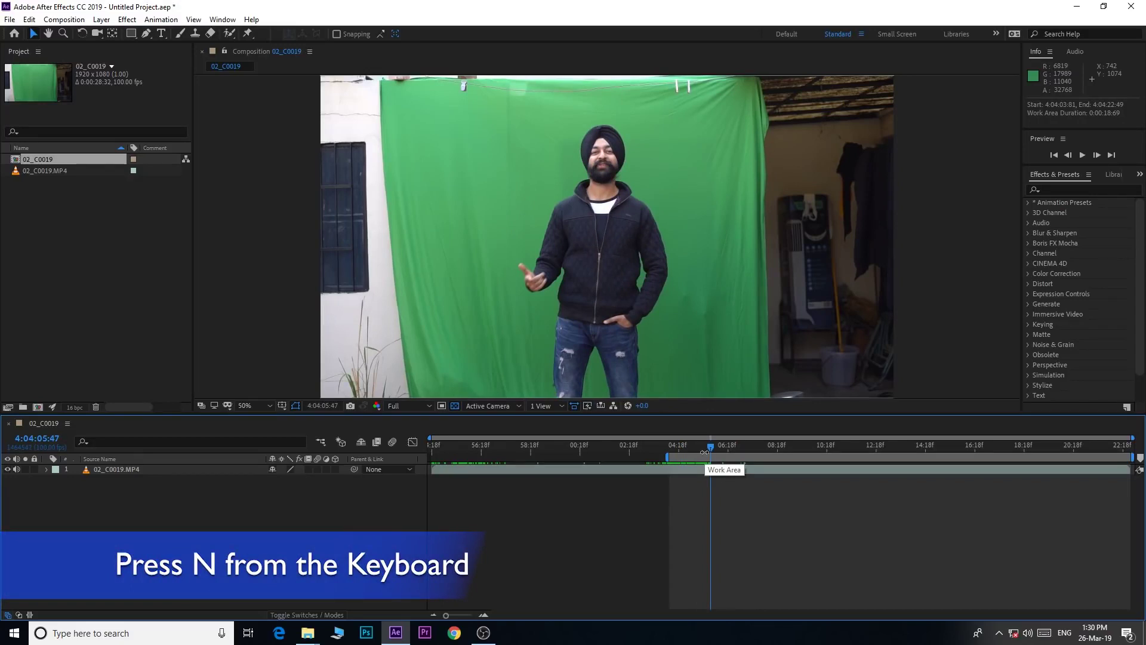
key("n")
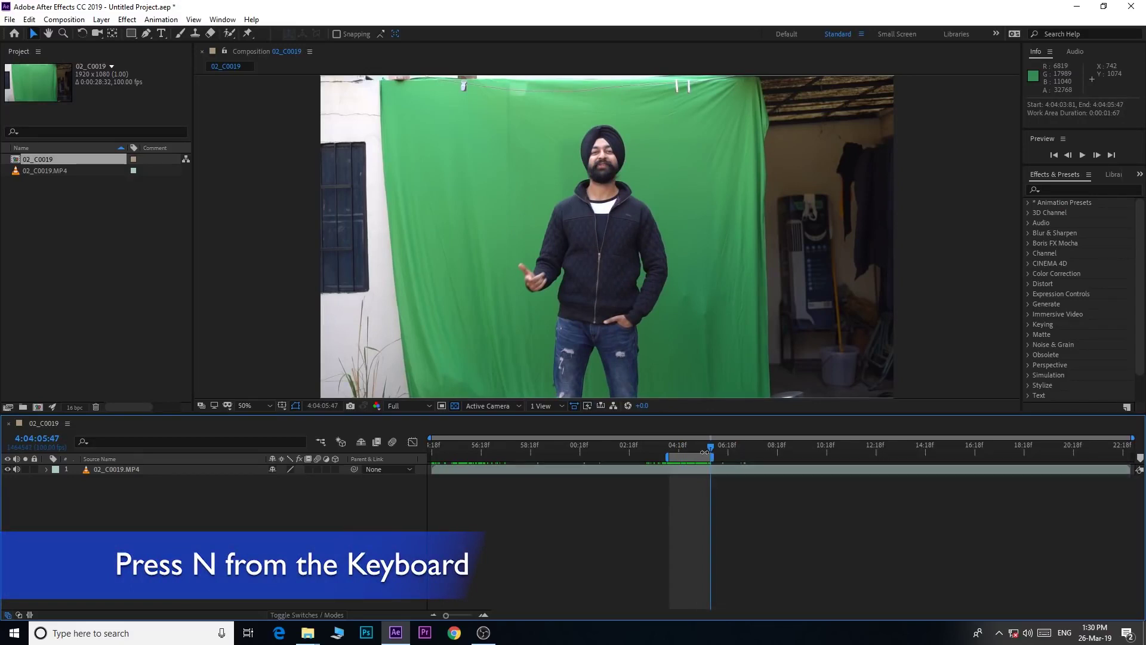
left_click_drag(705, 452, 1134, 458)
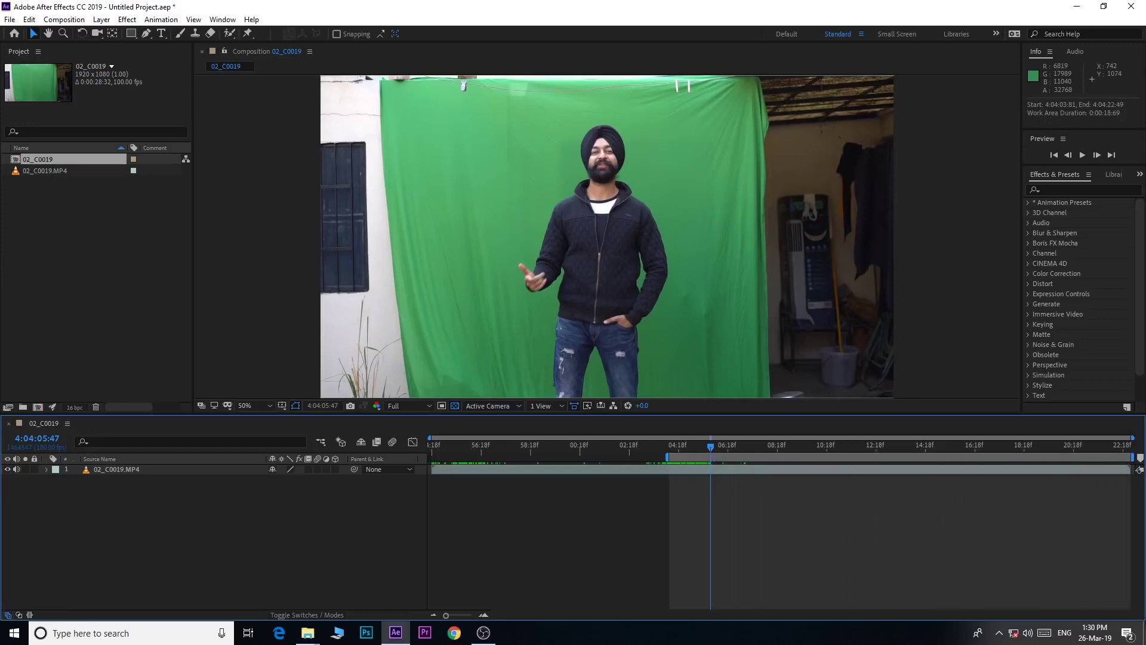
key("n")
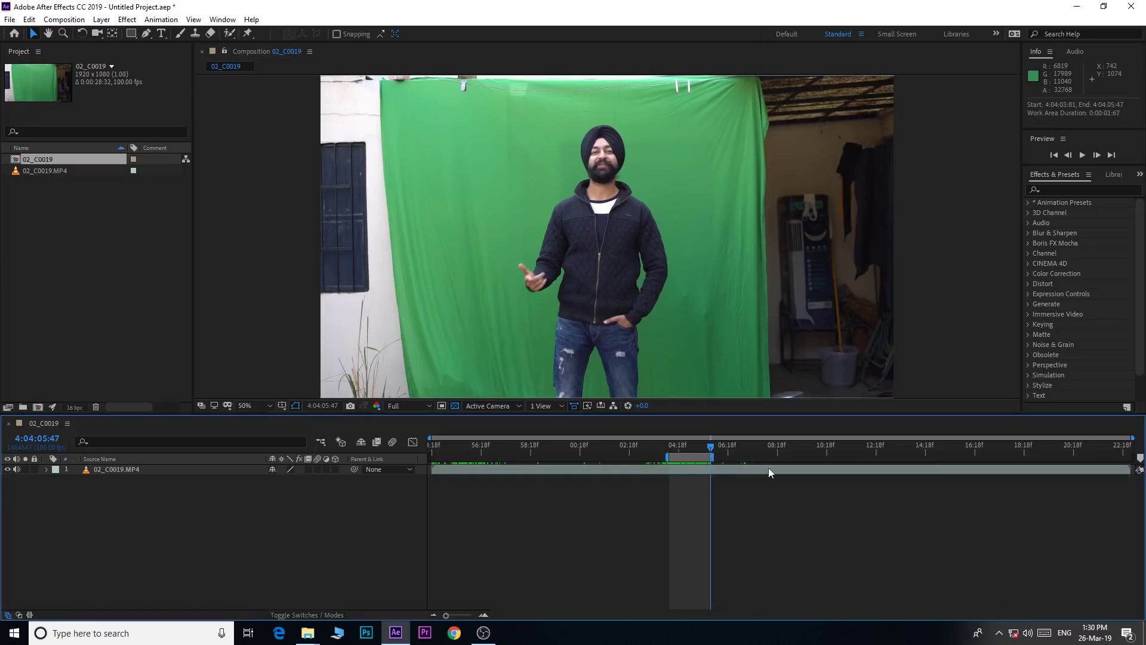
right_click(688, 457)
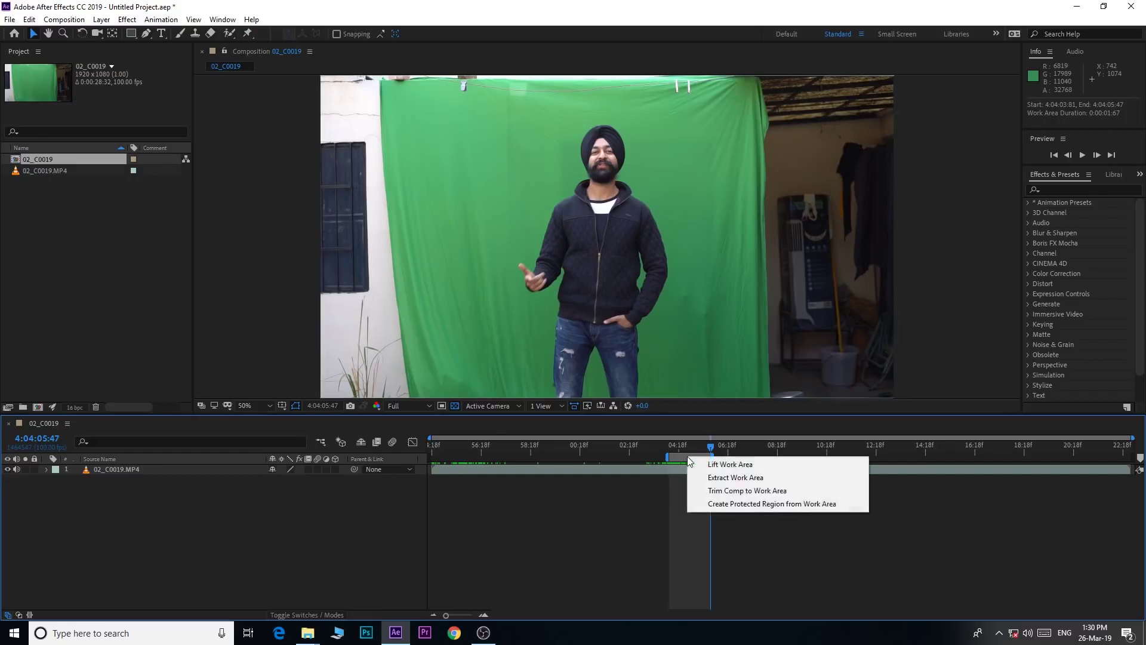
left_click(760, 490)
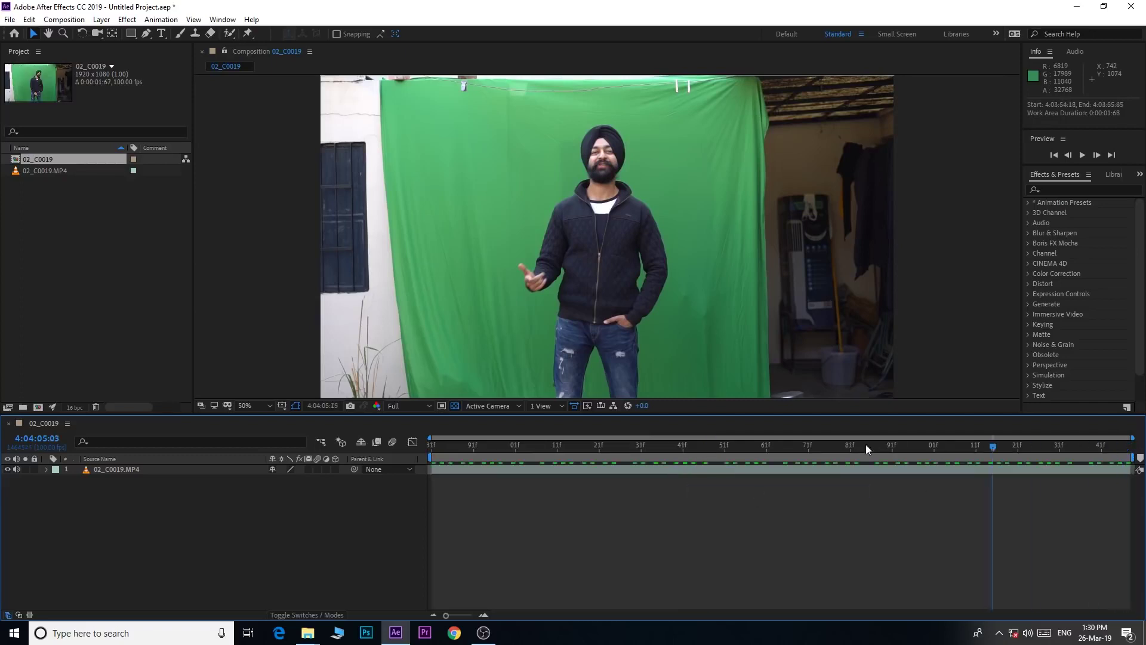
left_click_drag(868, 449, 413, 451)
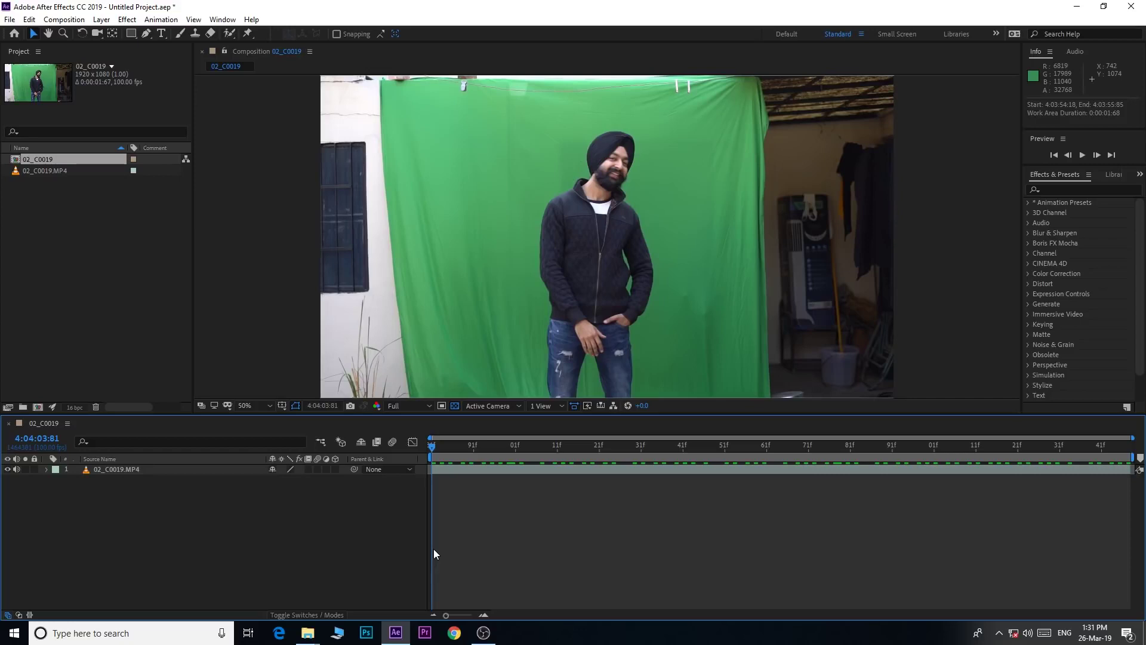
key("space")
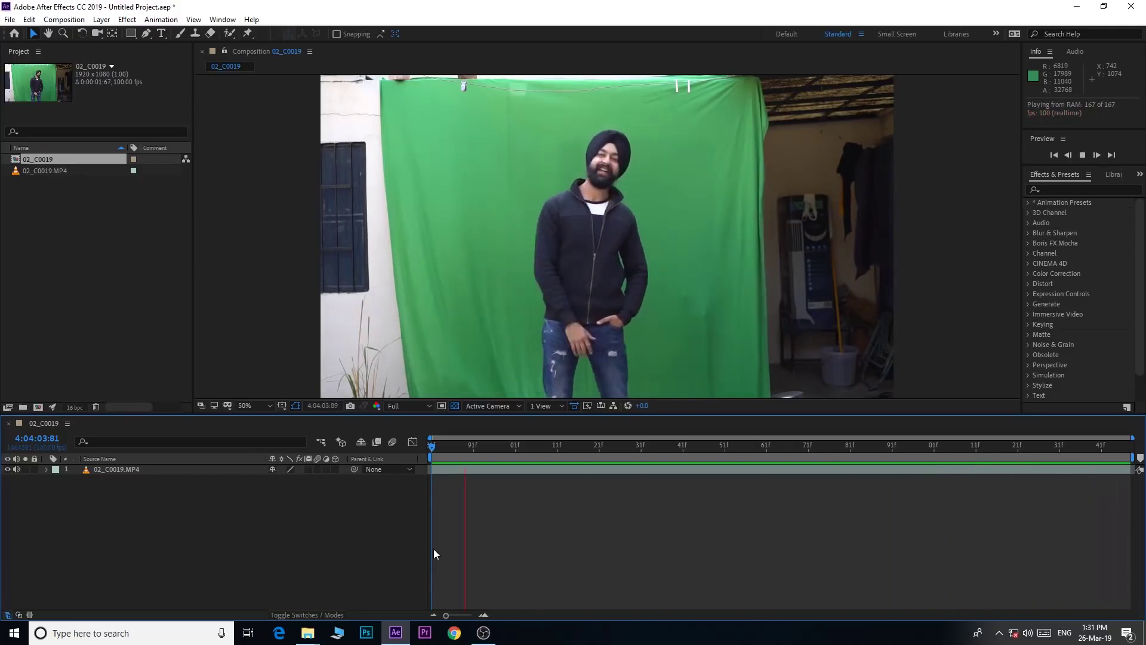
key("space")
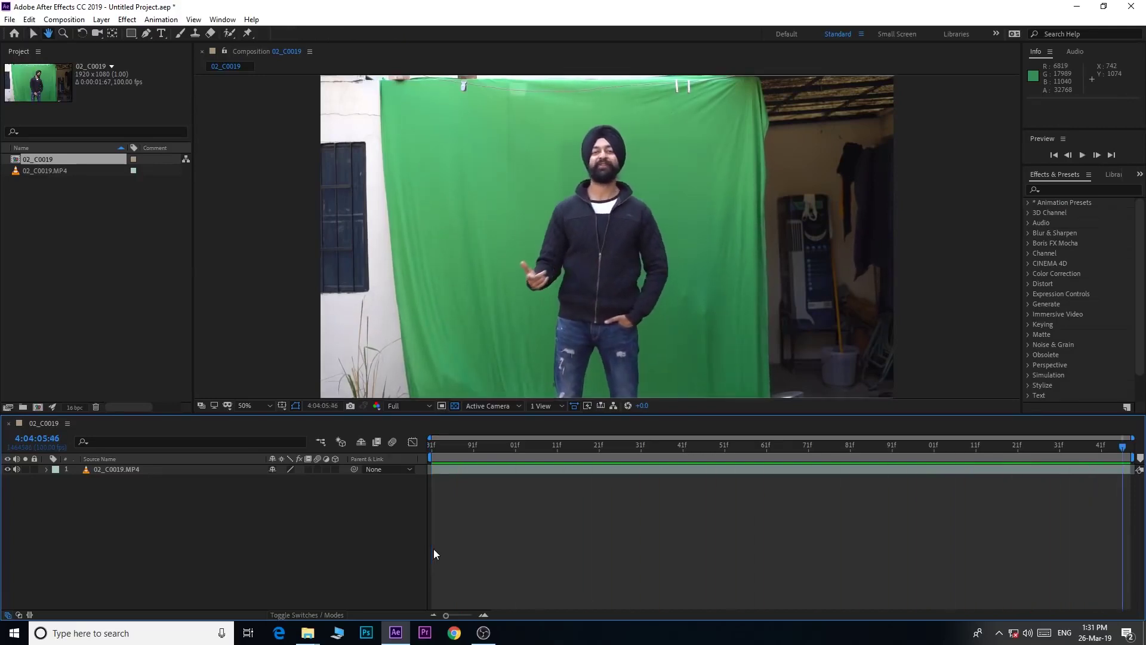
left_click_drag(448, 446, 418, 445)
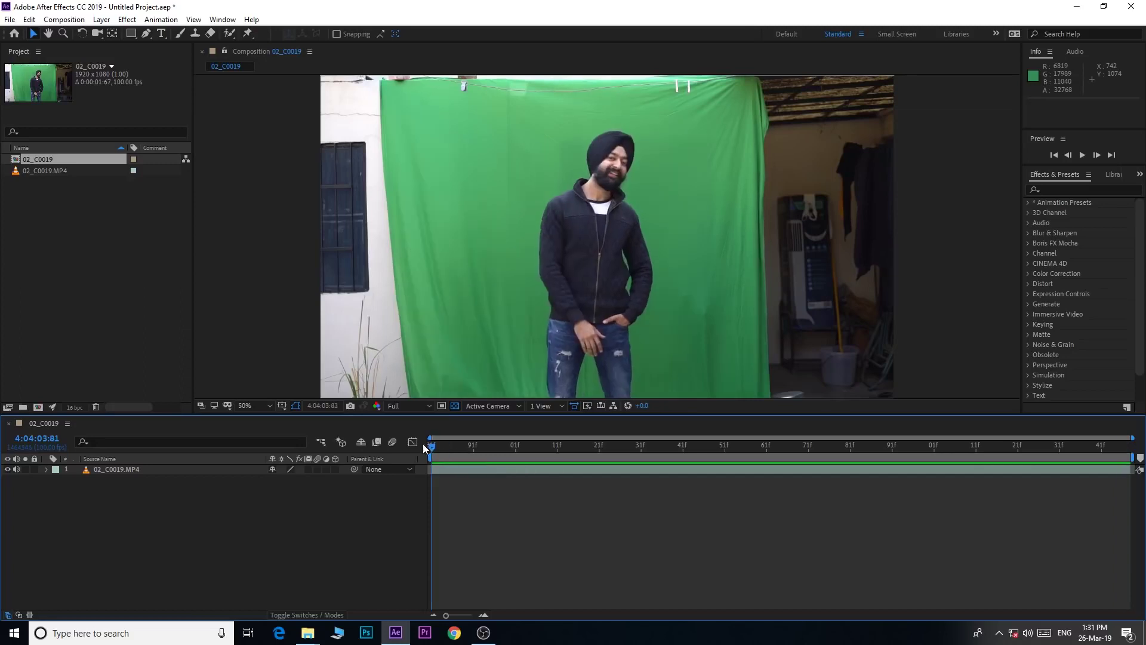
key("comma")
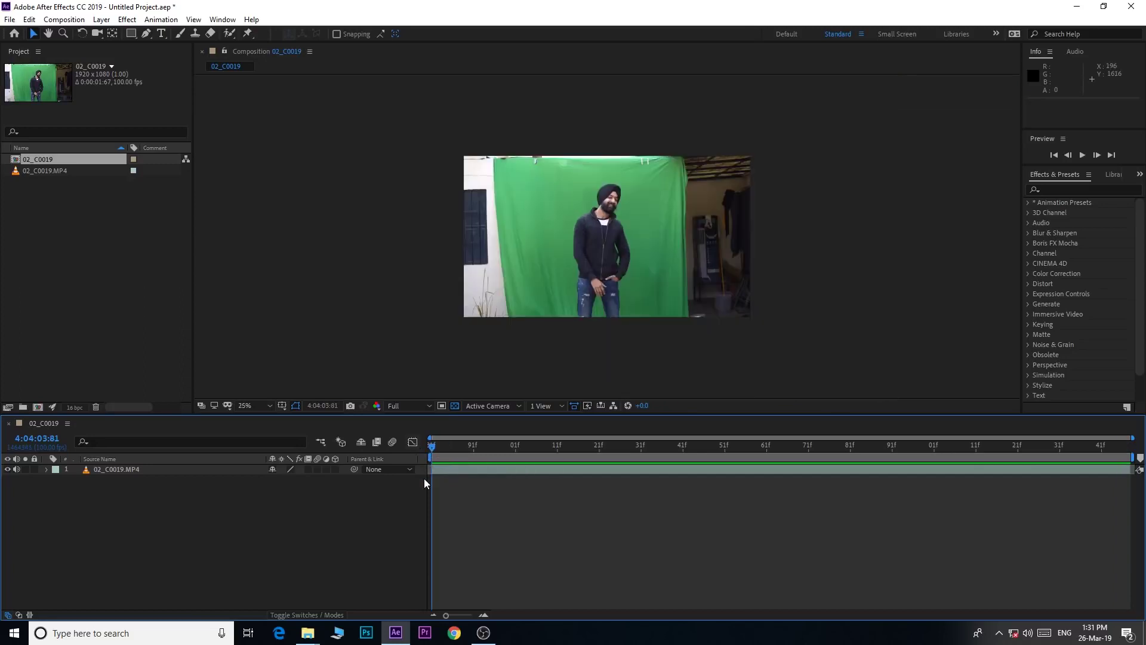
mouse_move(424, 479)
left_mouse_down()
mouse_move(969, 494)
mouse_move(406, 481)
left_mouse_up()
key("period")
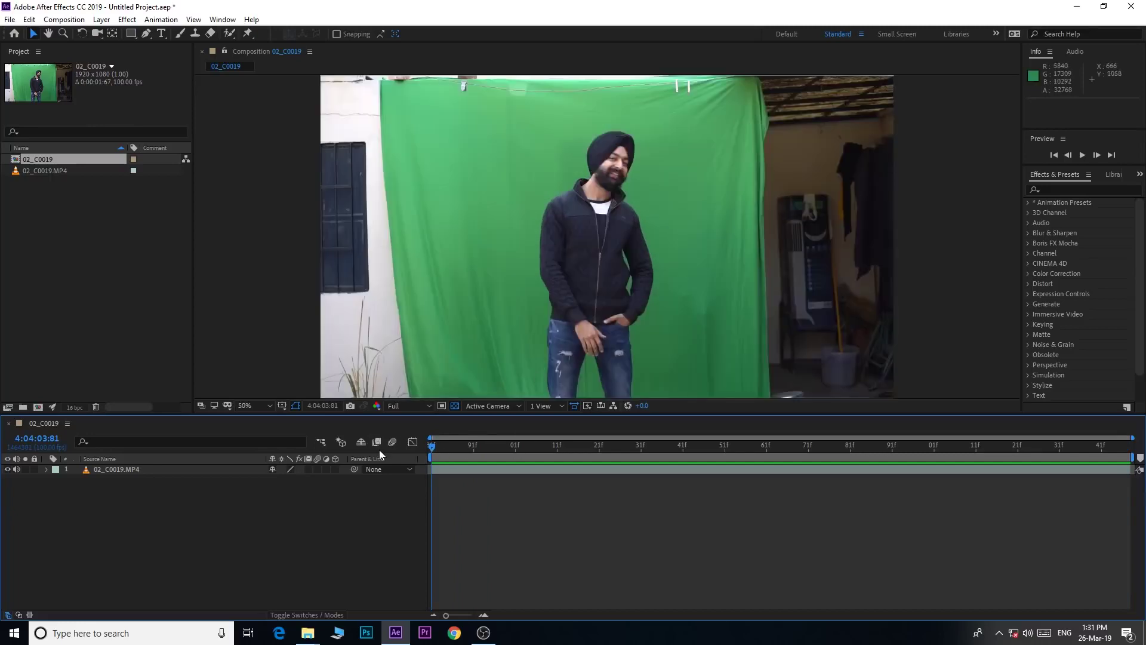
key("space")
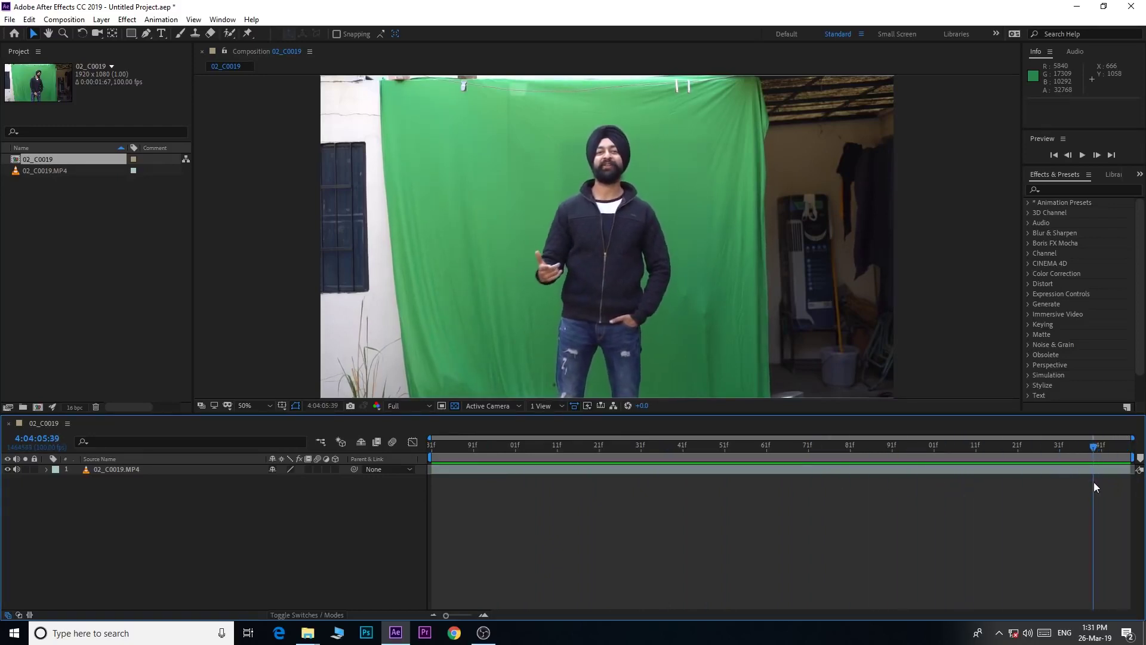
mouse_move(1095, 481)
left_mouse_down()
mouse_move(1071, 484)
mouse_move(1103, 485)
left_mouse_up()
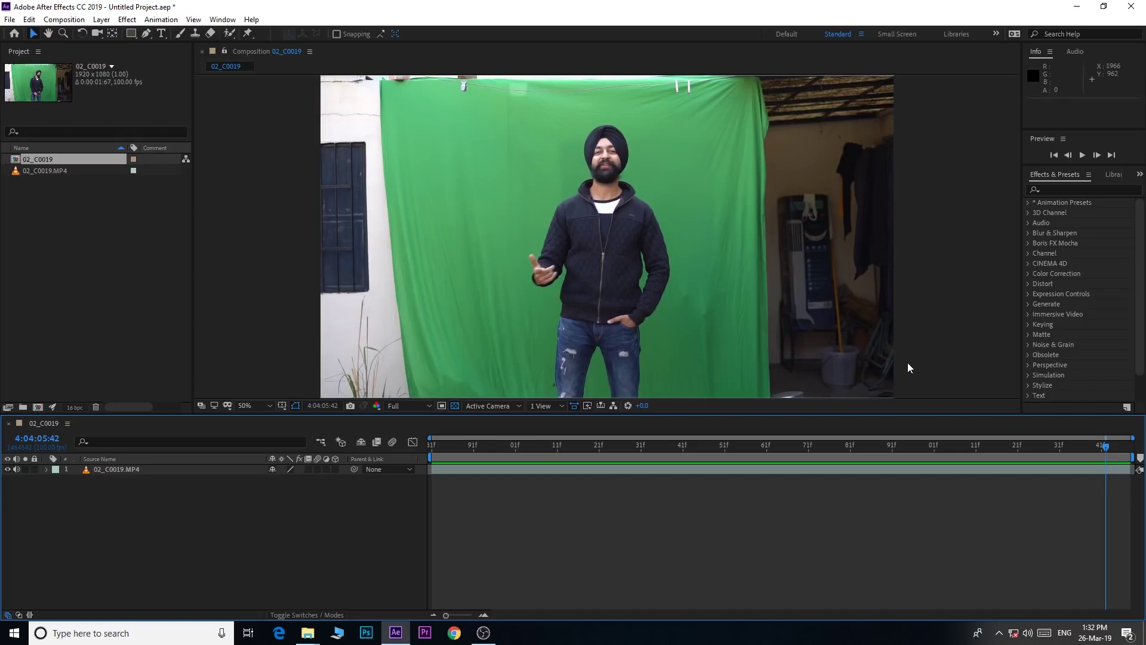
key("comma")
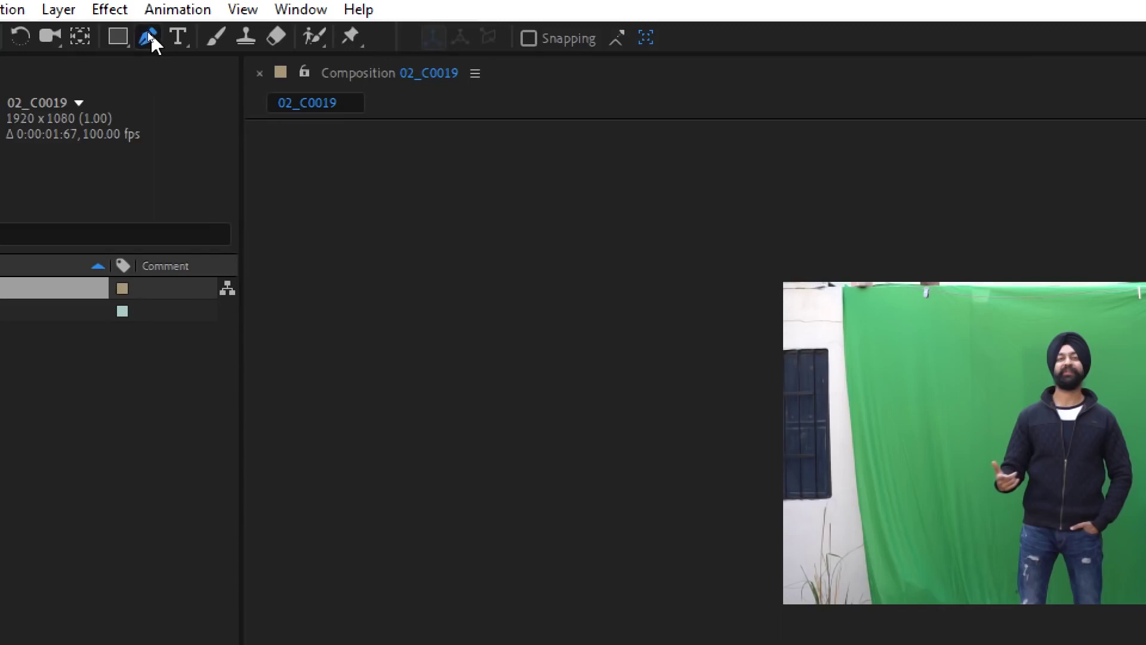
left_click(150, 31)
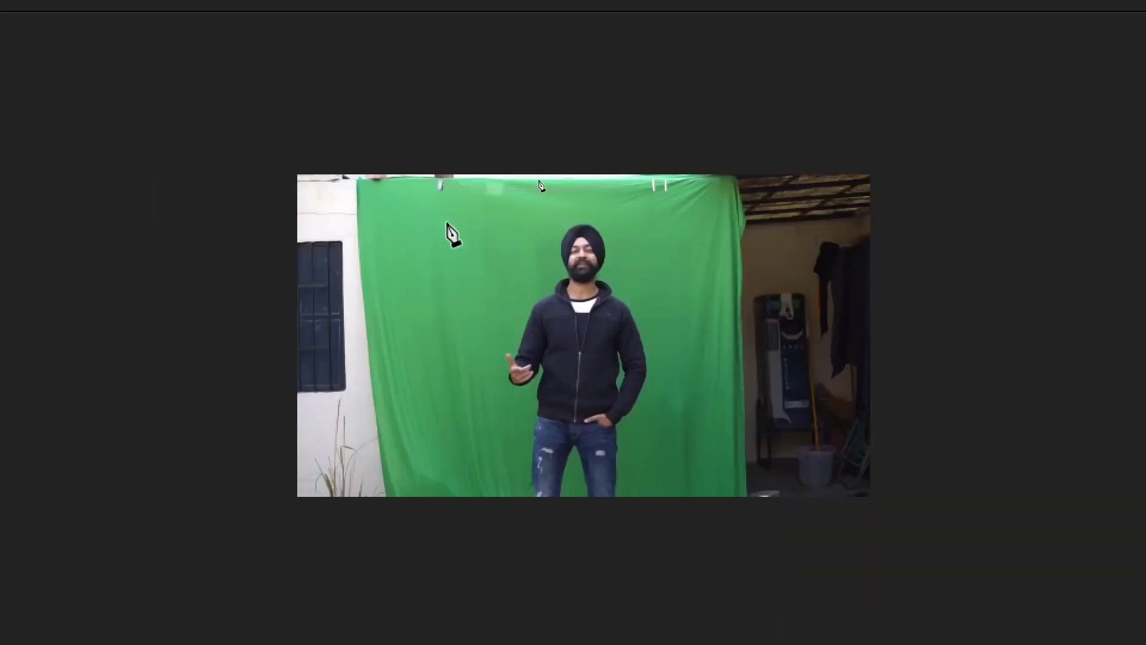
left_click(441, 212)
left_click(458, 511)
left_click(703, 512)
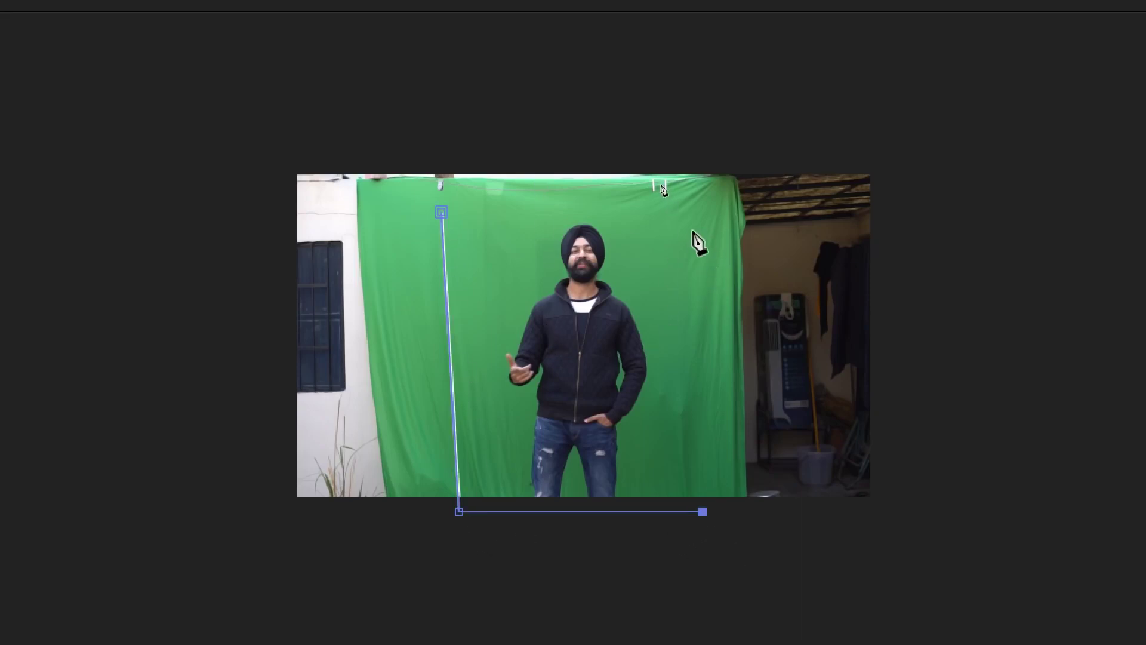
left_click(687, 200)
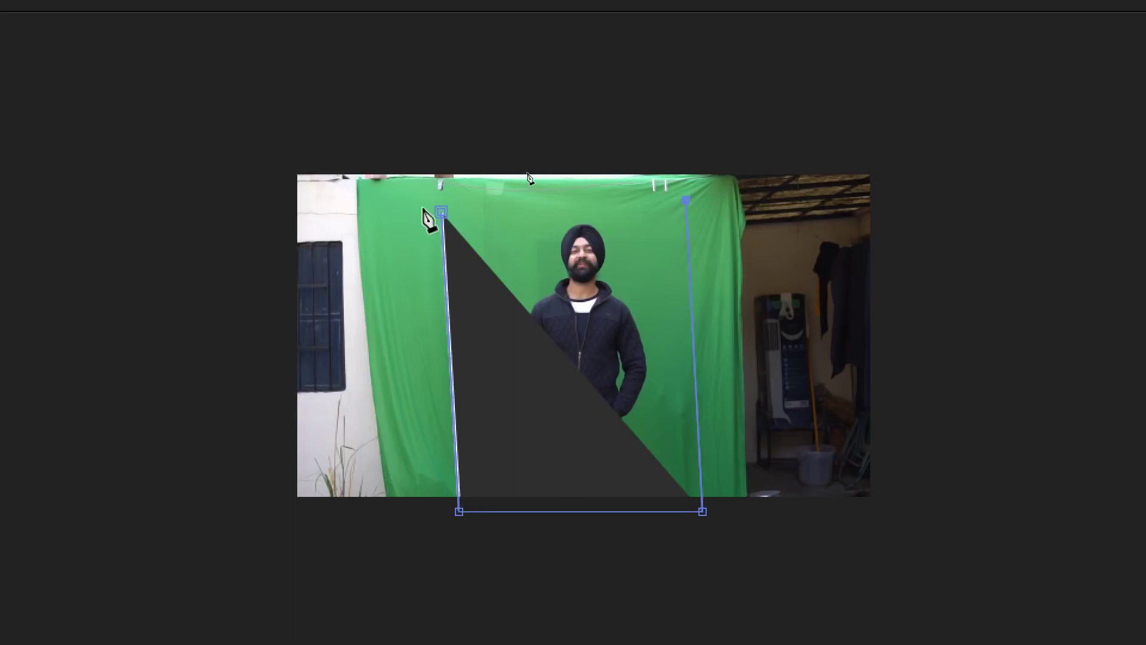
left_click(440, 212)
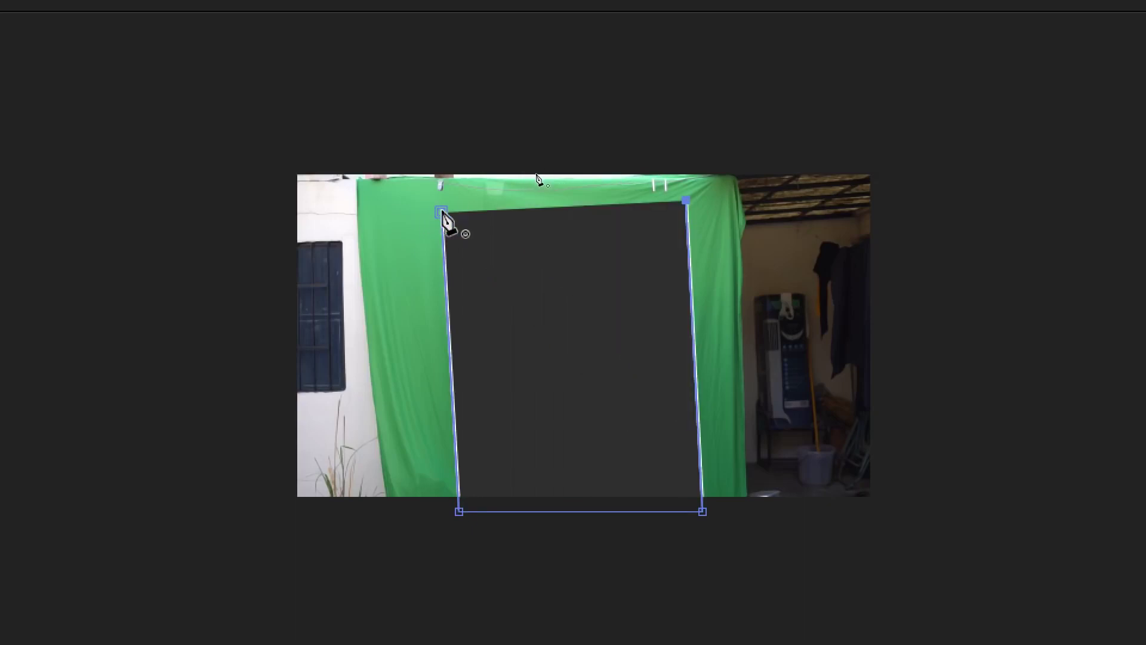
left_click(441, 212)
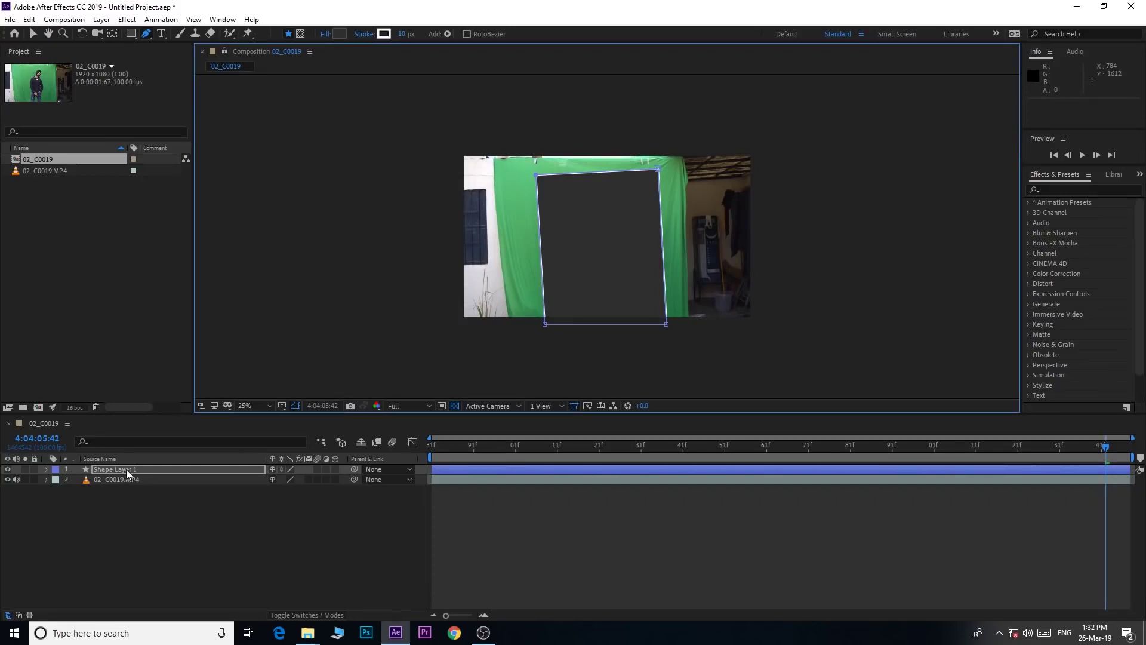
left_click(126, 469)
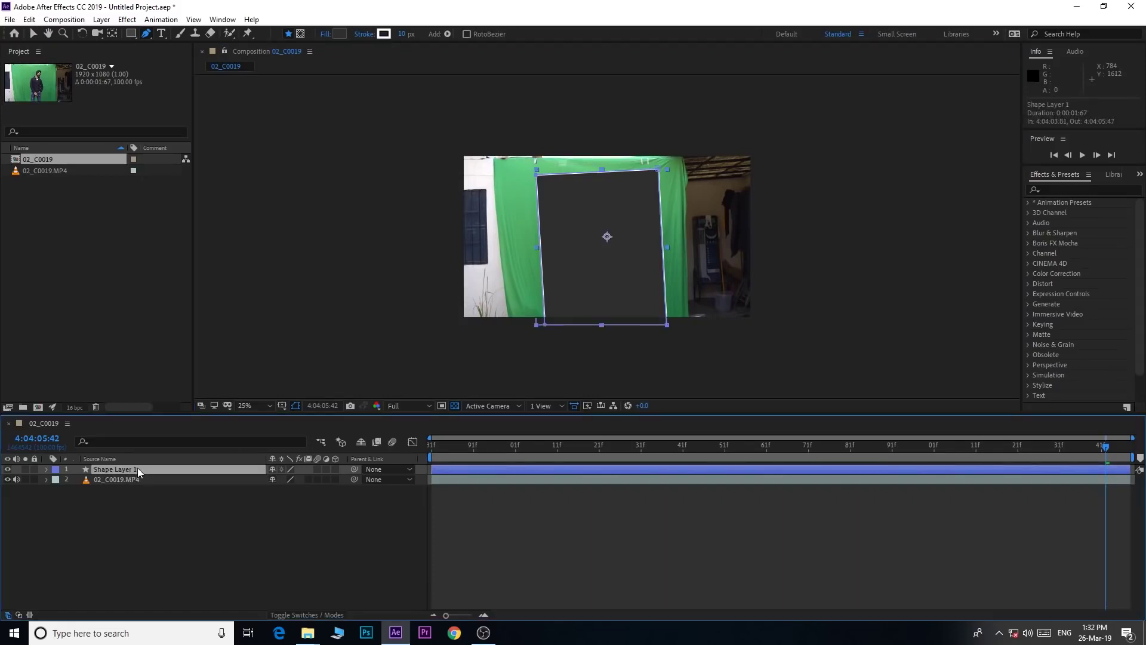
key("Delete")
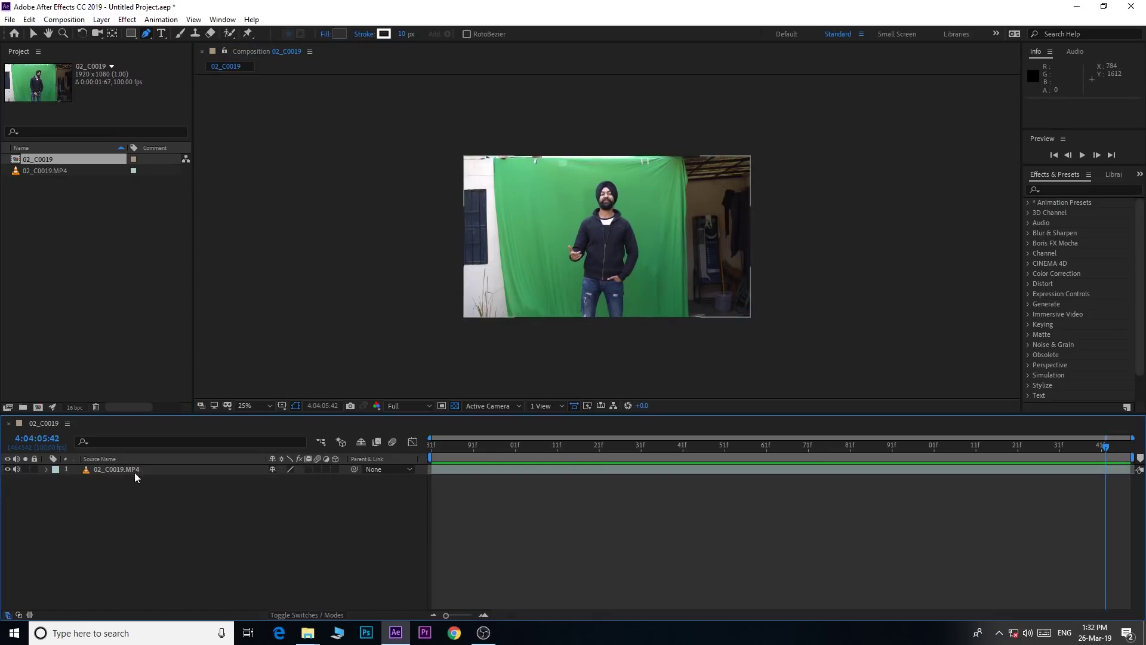
Draw a closed five-point Pen mask around the green screen on the 02_C0019.MP4 layer.
left_click(122, 471)
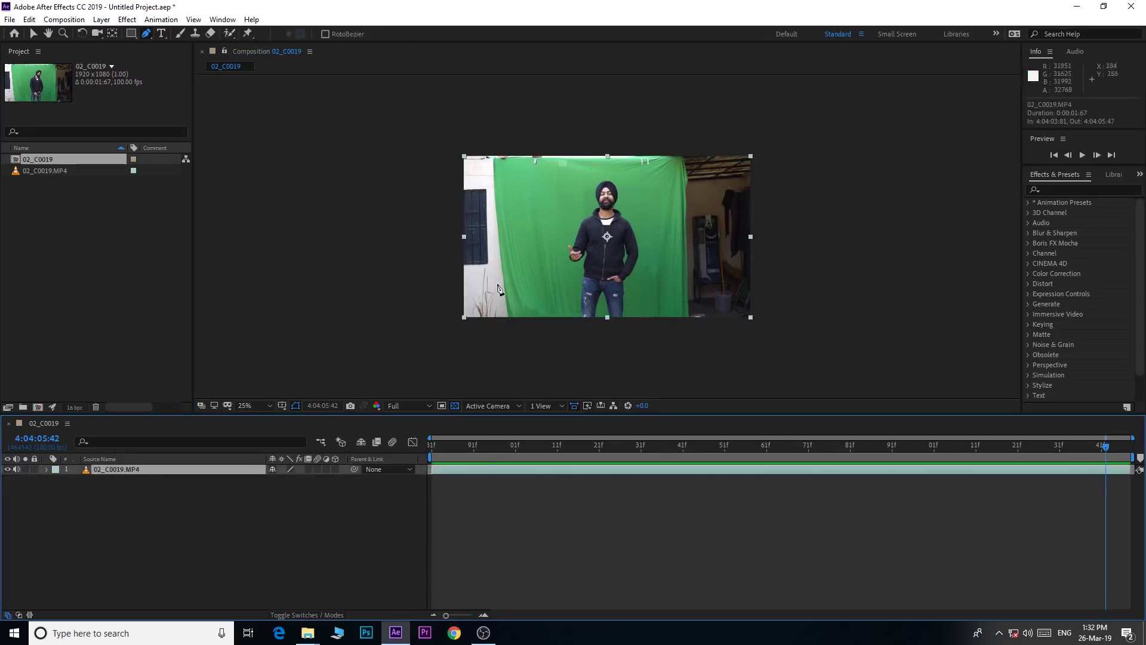
left_click(536, 183)
left_click(548, 326)
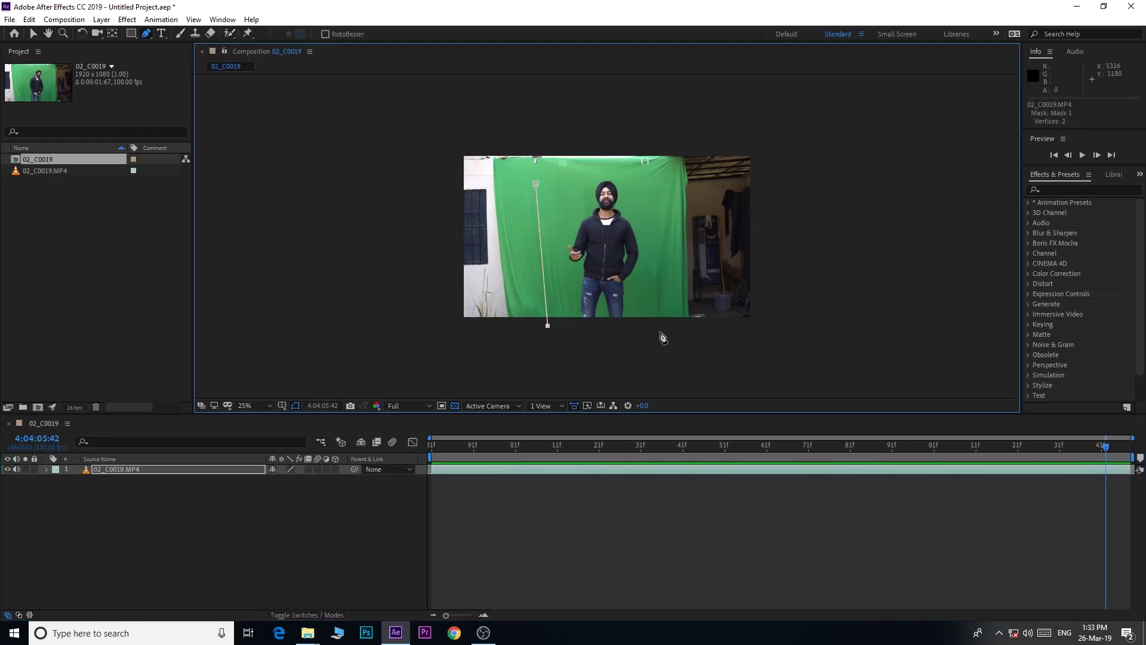
left_click(660, 331)
left_click(653, 176)
left_click(595, 169)
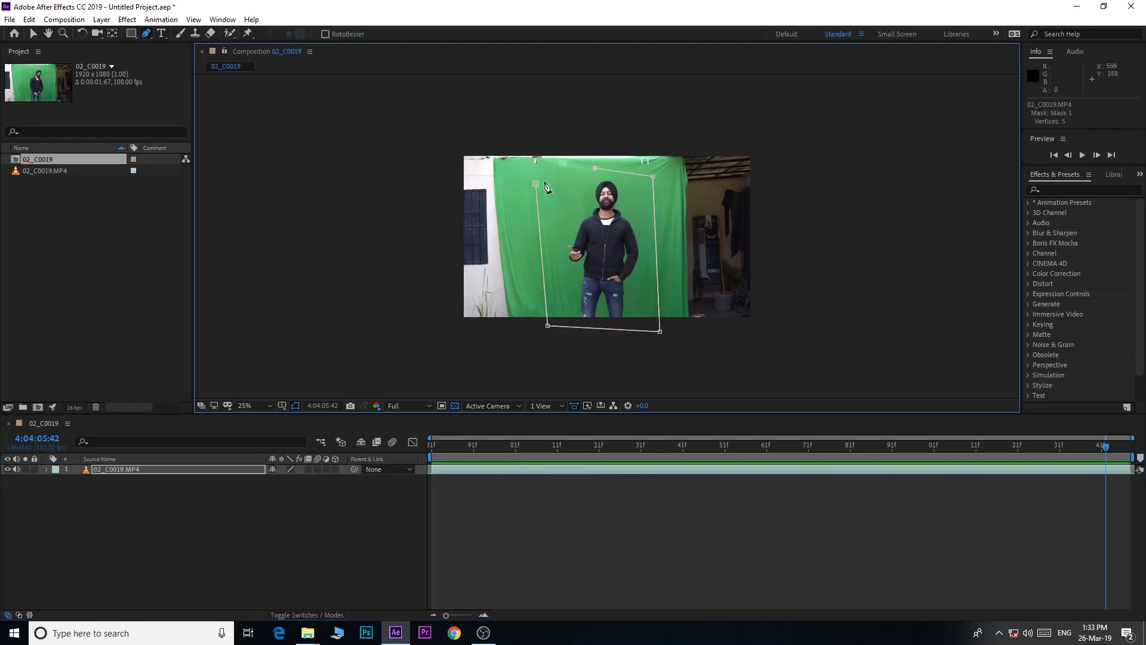
left_click(536, 184)
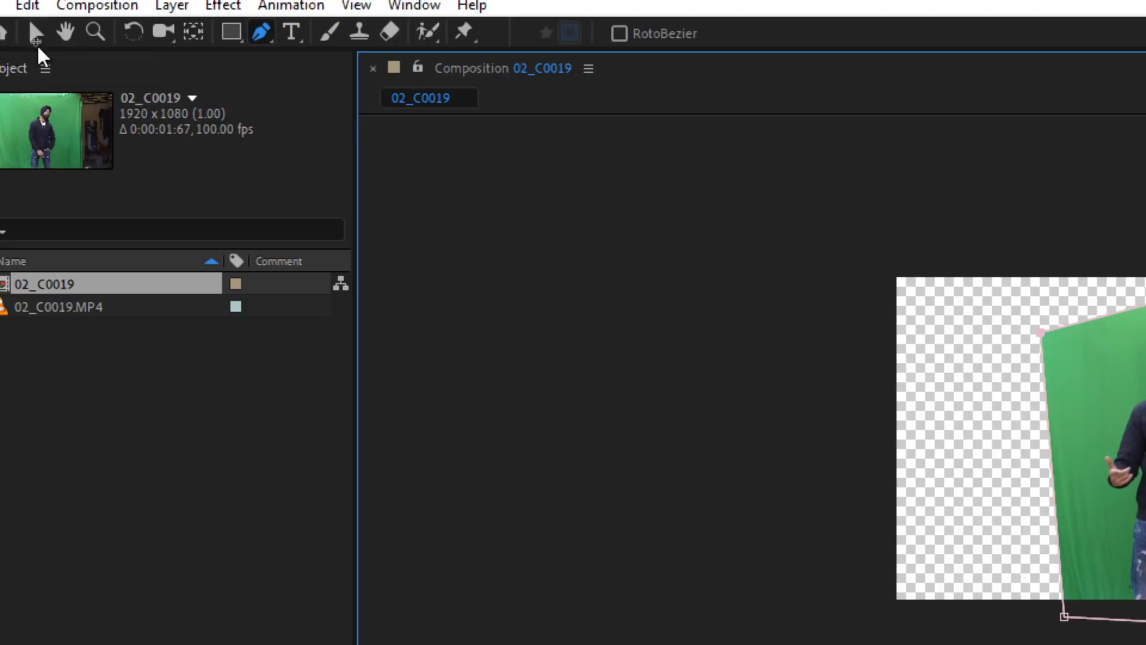
Drag Keylight (1.2) from the Keying category onto the 02_C0019.MP4 layer.
left_click(33, 36)
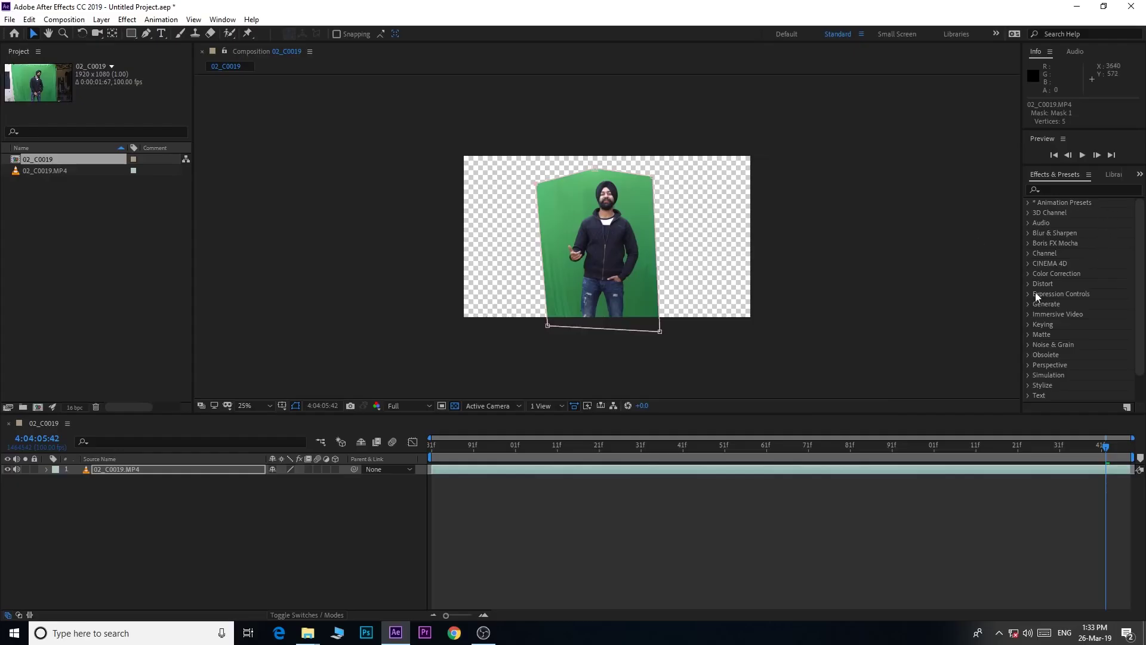
left_click(1101, 261)
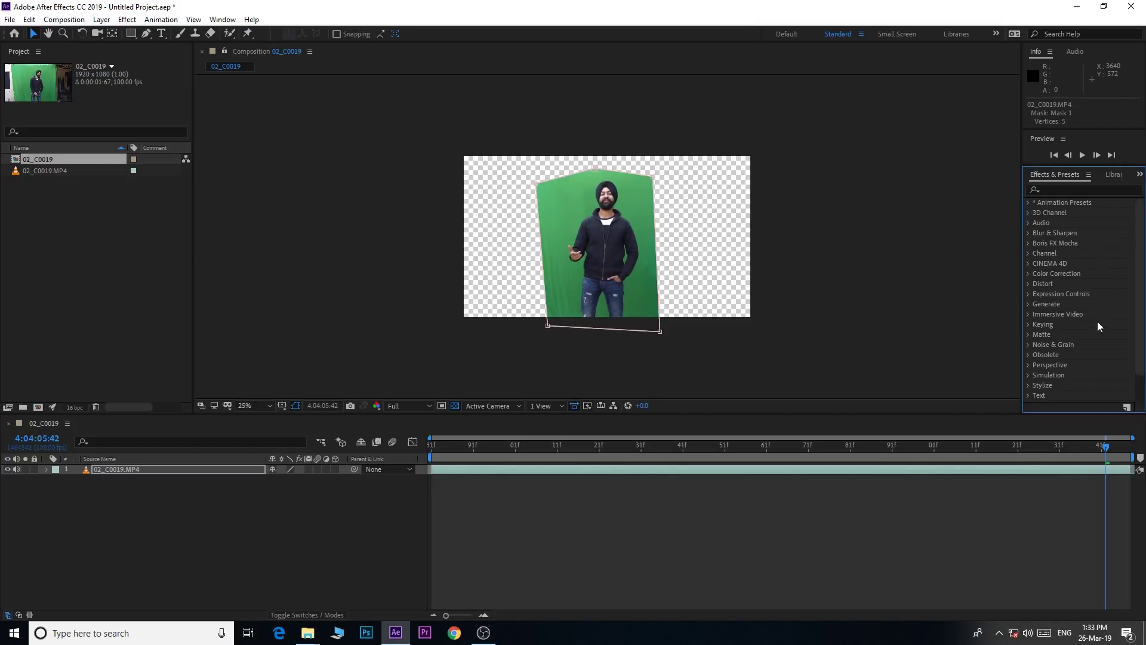
left_click(1030, 325)
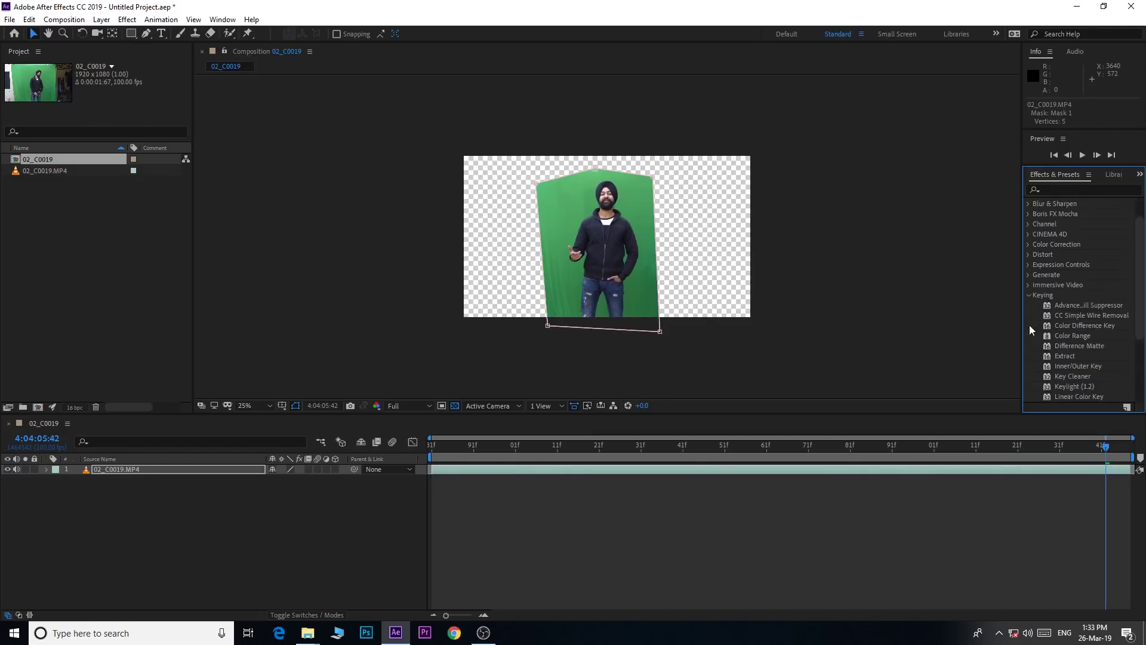
left_click(1060, 387)
left_click_drag(1069, 386, 909, 471)
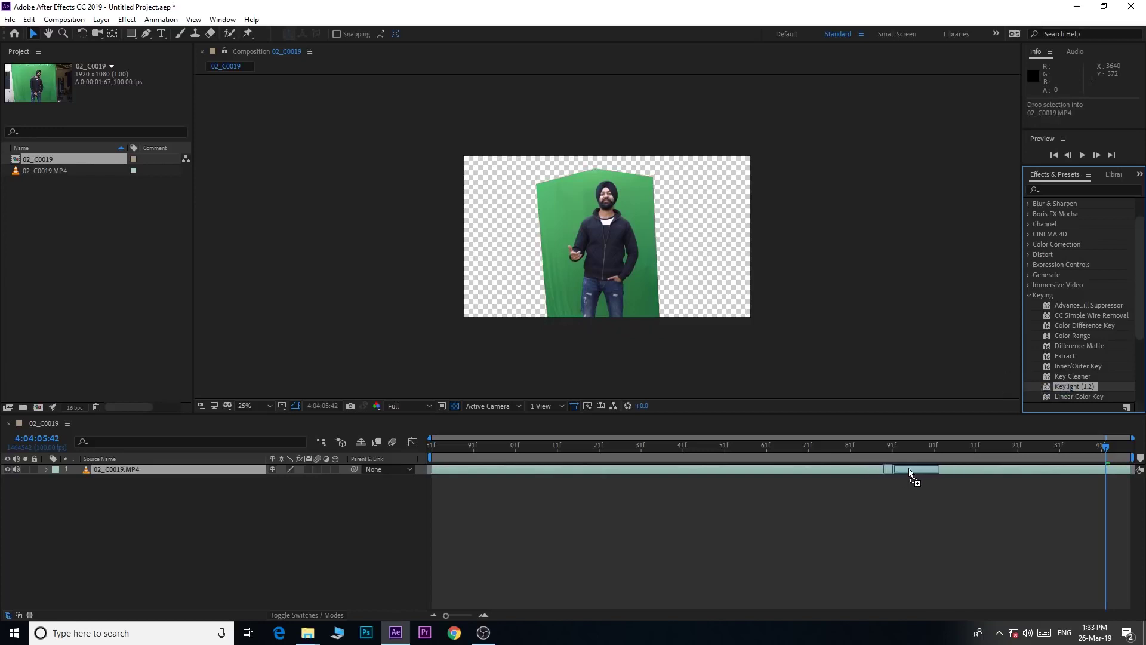
left_click_drag(908, 470, 909, 469)
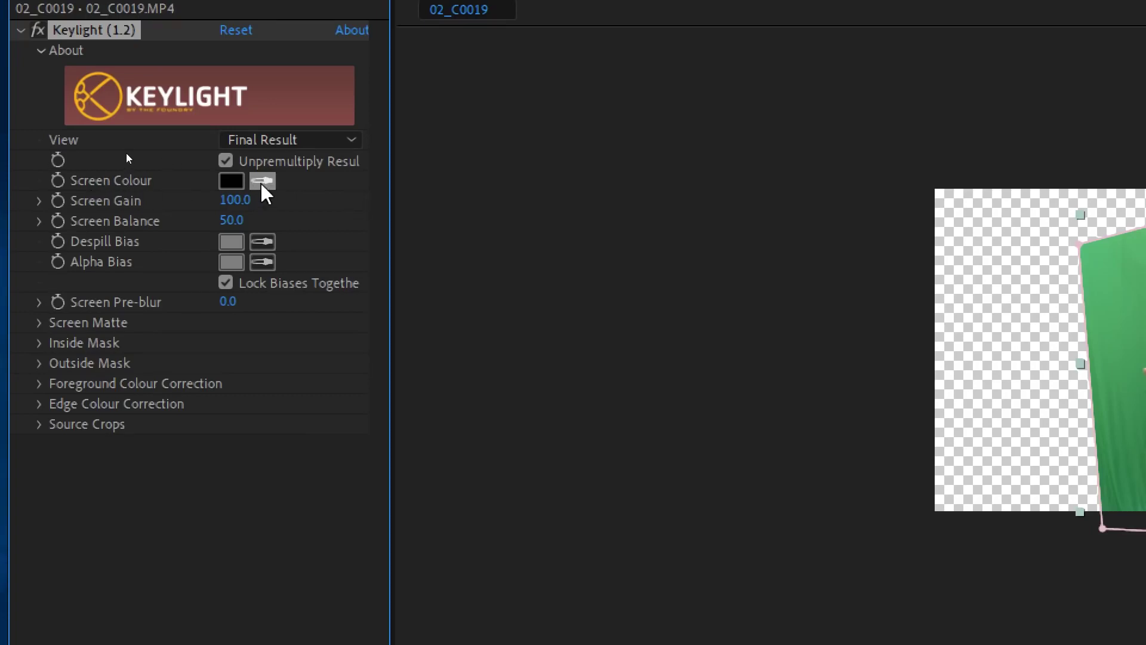
Sample the green backdrop as Keylight's Screen Colour and switch View to Screen Matte.
left_click(263, 182)
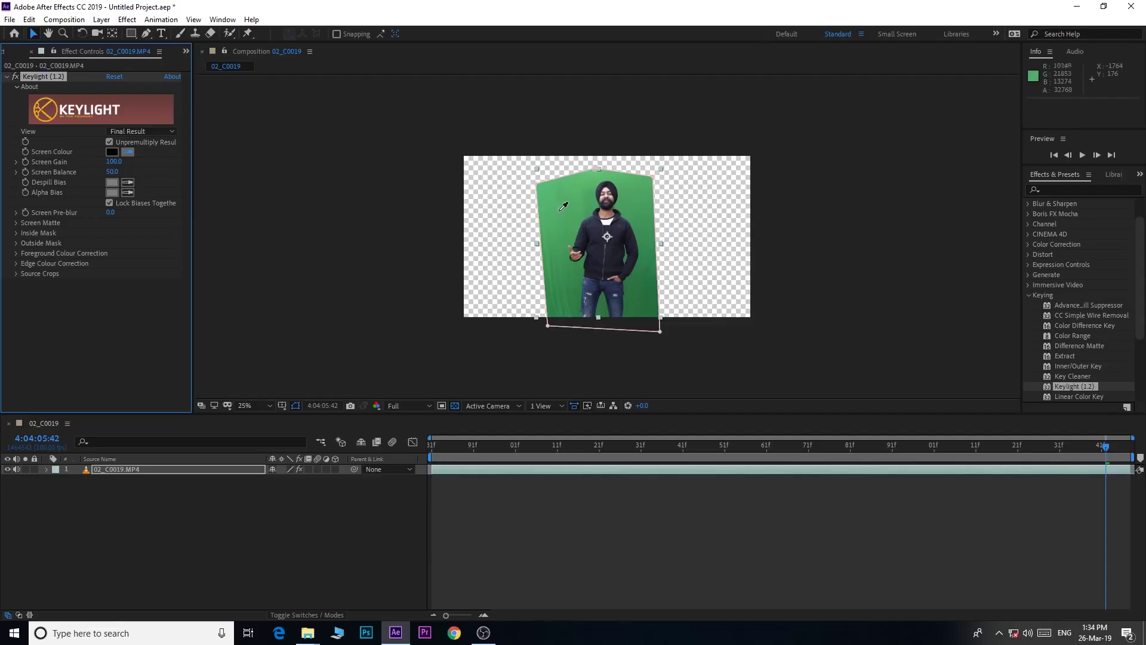
left_click(559, 210)
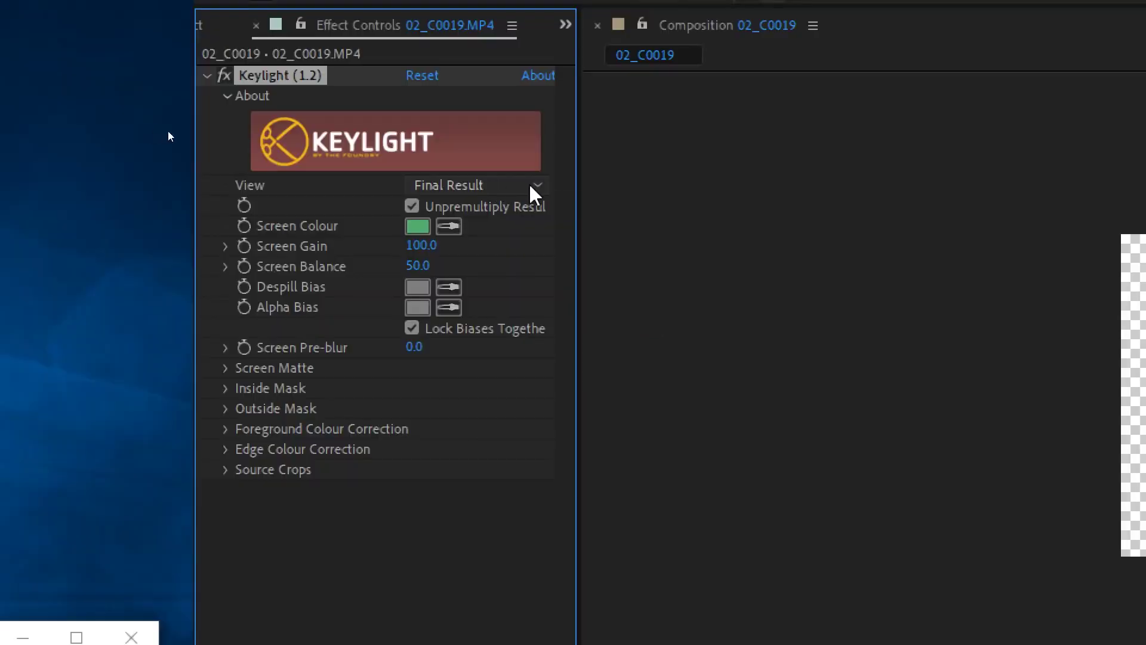
left_click(531, 186)
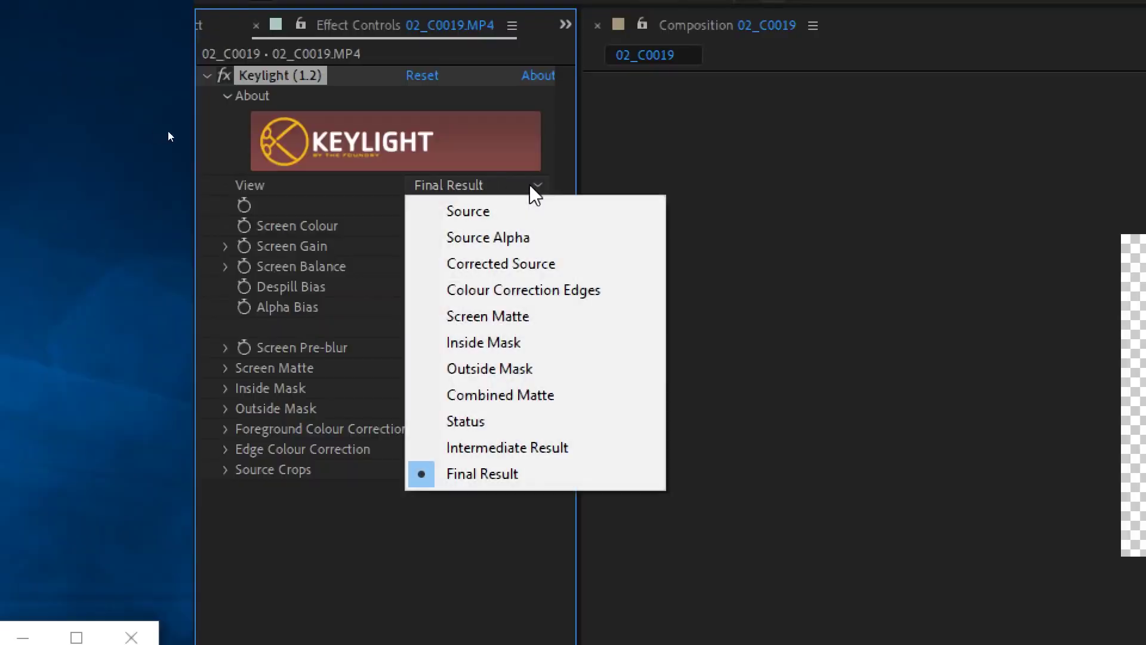
left_click(480, 323)
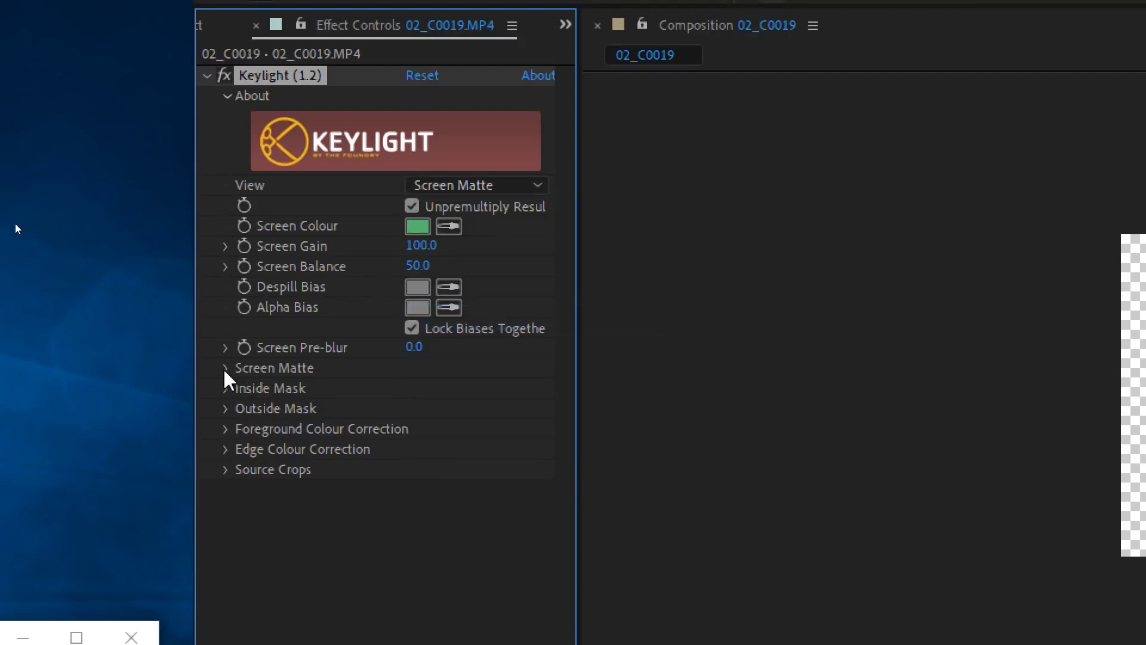
left_click(225, 369)
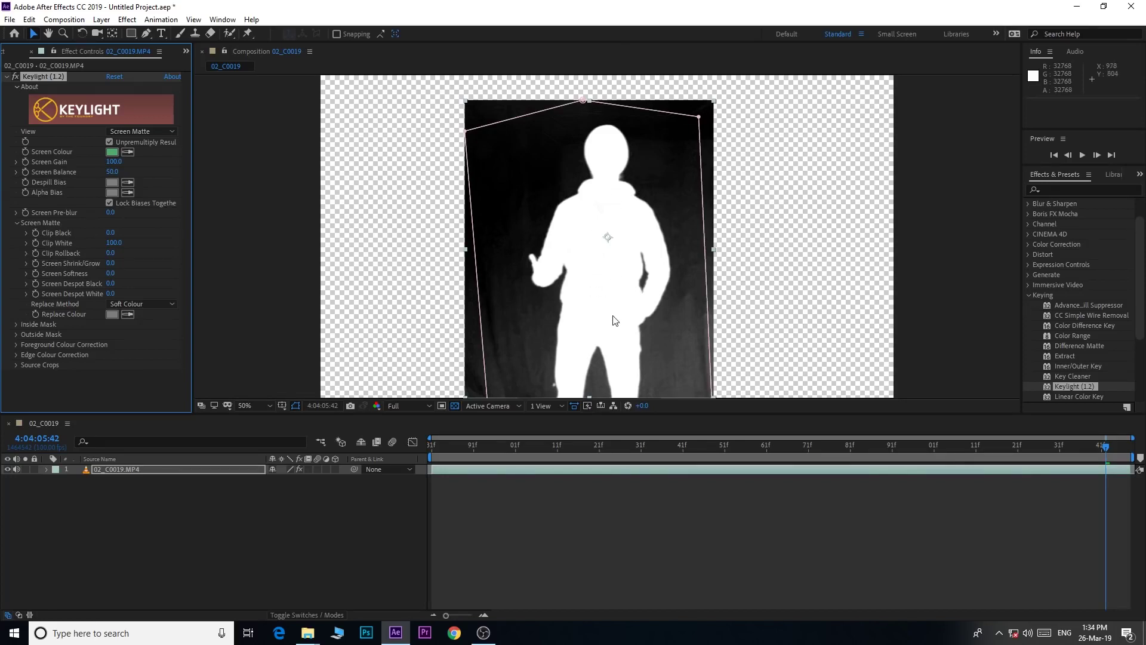
key("period")
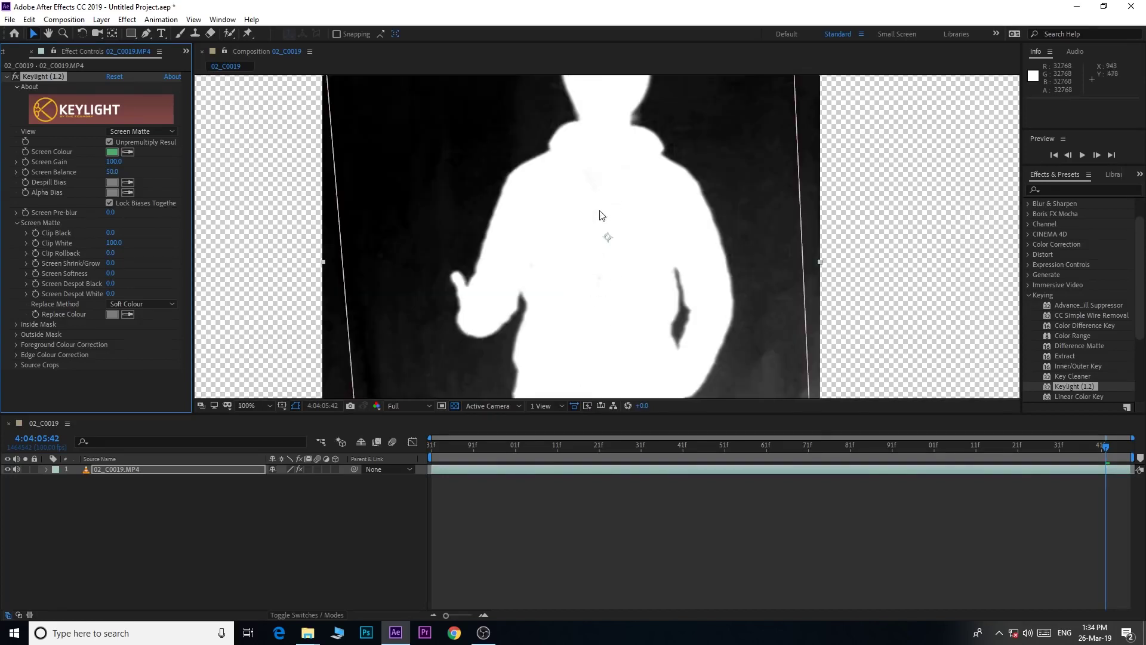
key("period")
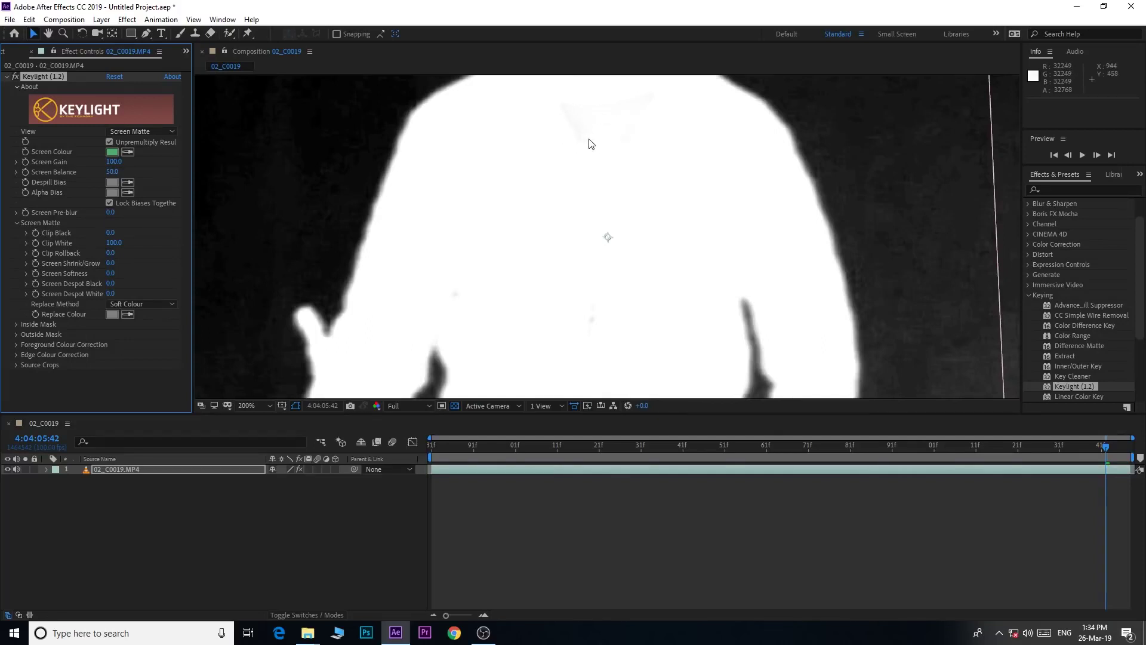
key("comma")
key("comma")
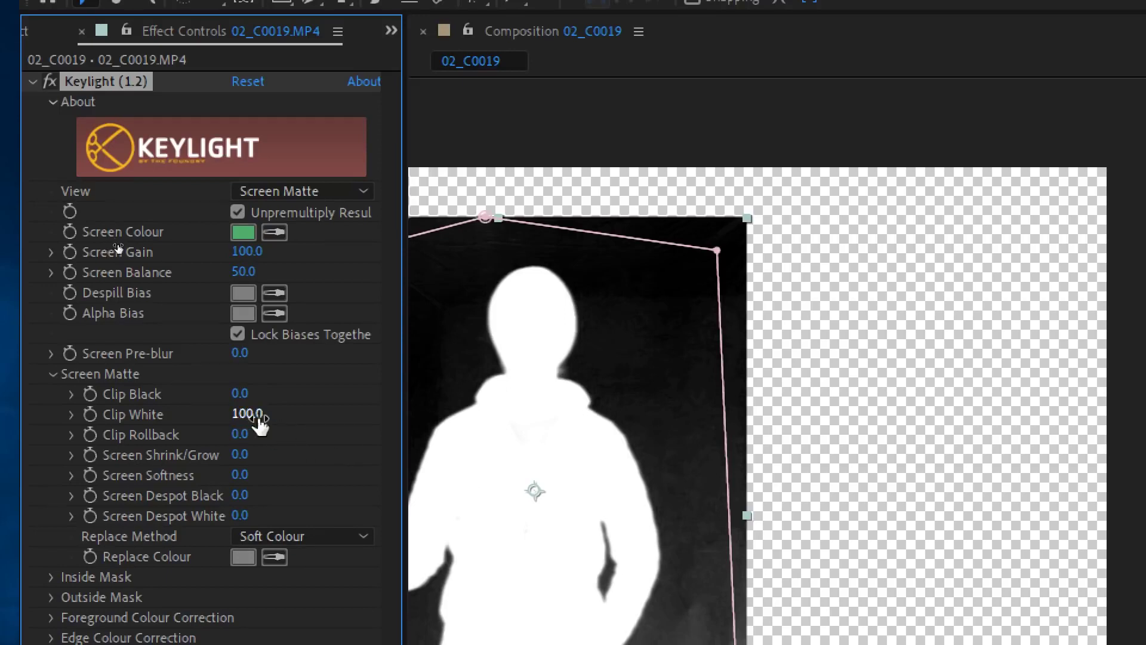
Scrub Keylight's Clip White through test values and settle on 92.0.
left_click_drag(258, 420, 385, 412)
mouse_move(247, 417)
left_mouse_down()
mouse_move(234, 417)
mouse_move(285, 420)
mouse_move(197, 422)
left_mouse_up()
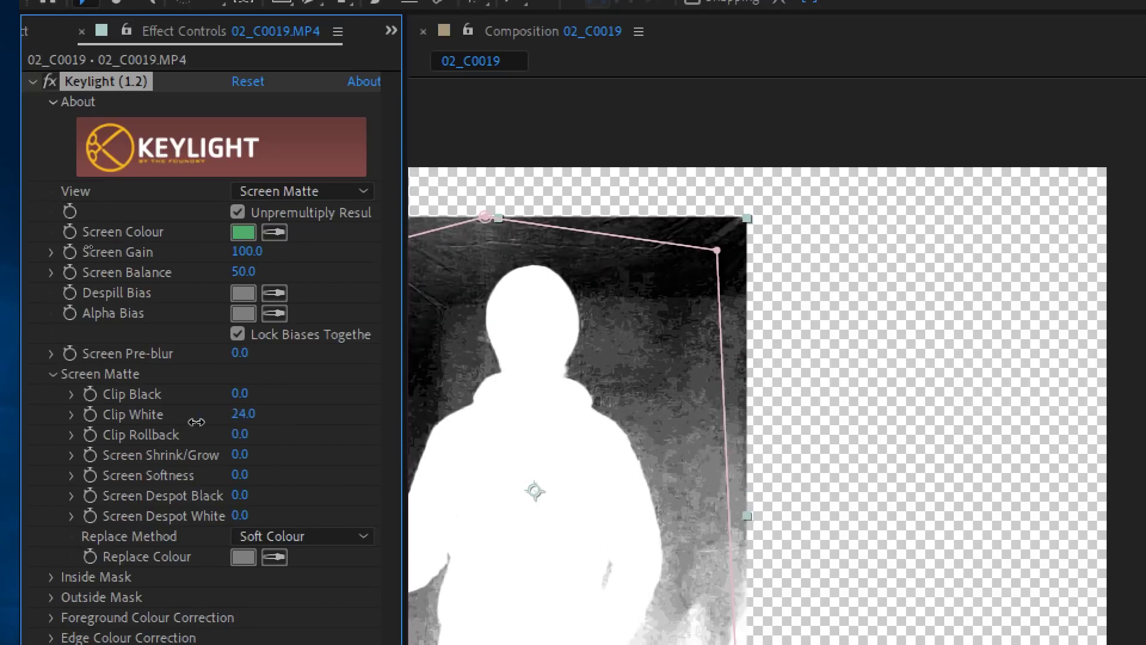
left_click_drag(242, 415, 459, 427)
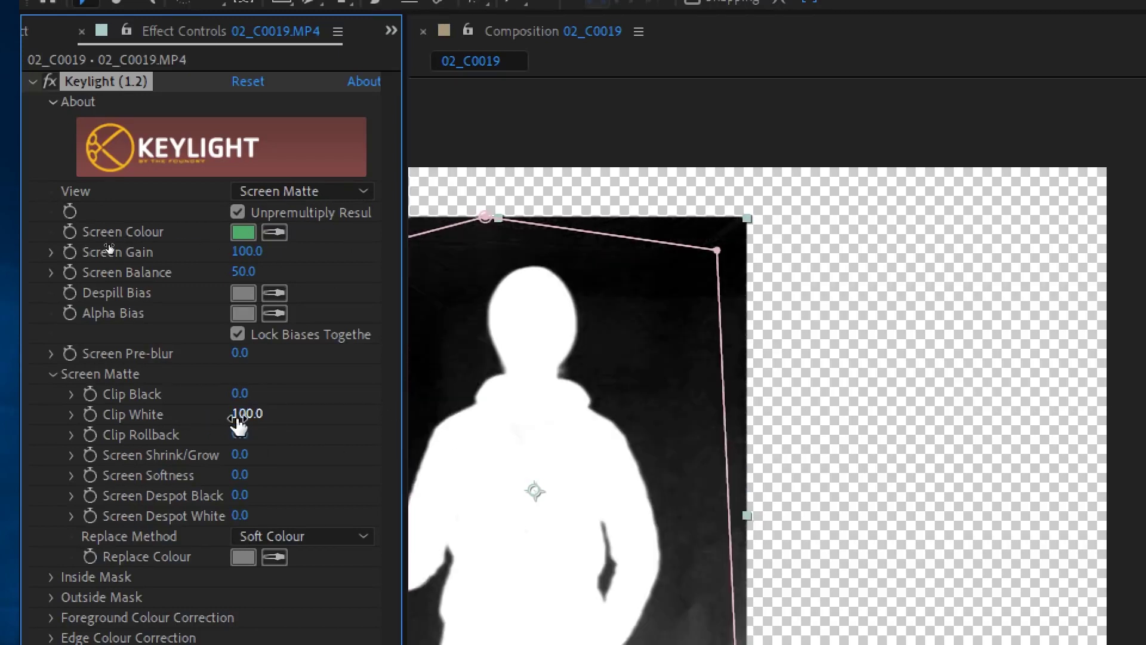
left_click_drag(239, 421, 215, 421)
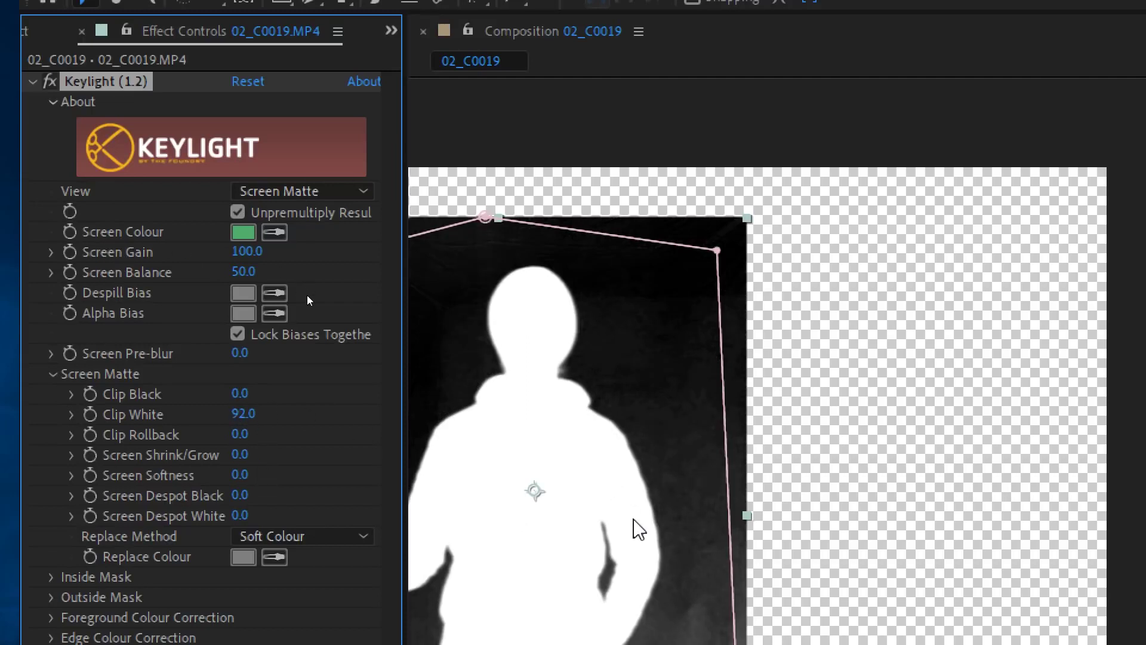
scroll(639, 528, "down", 2)
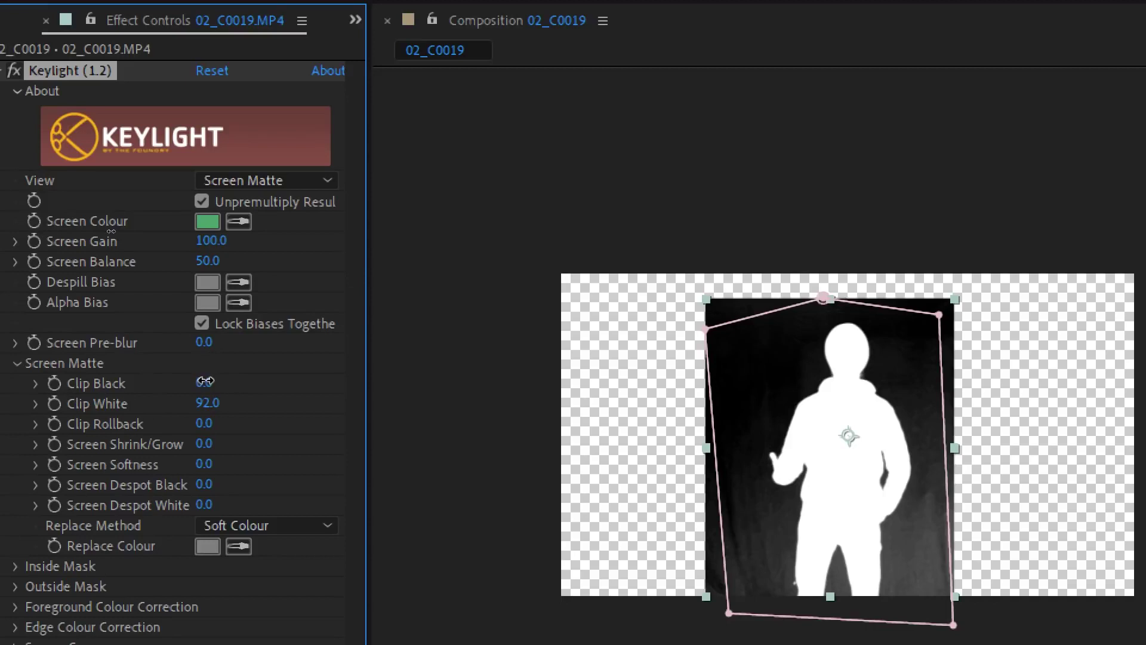
Set Keylight's Clip Black to 32, Screen Shrink/Grow to -0.5 and Screen Softness to 0.2.
left_click_drag(207, 385, 238, 371)
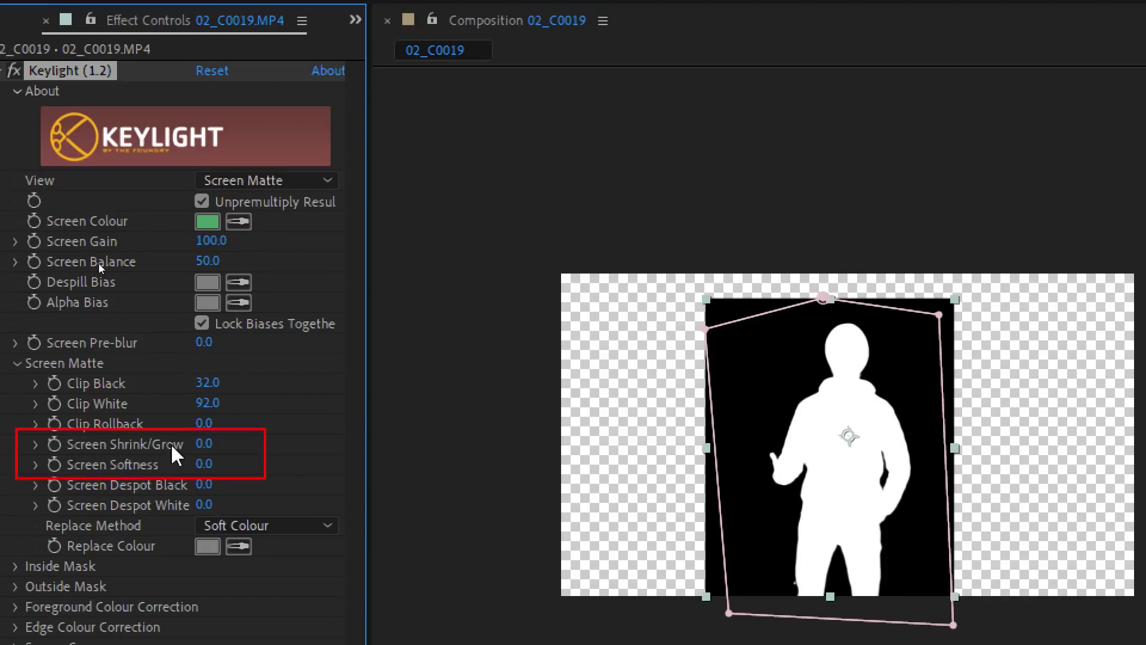
left_click(203, 445)
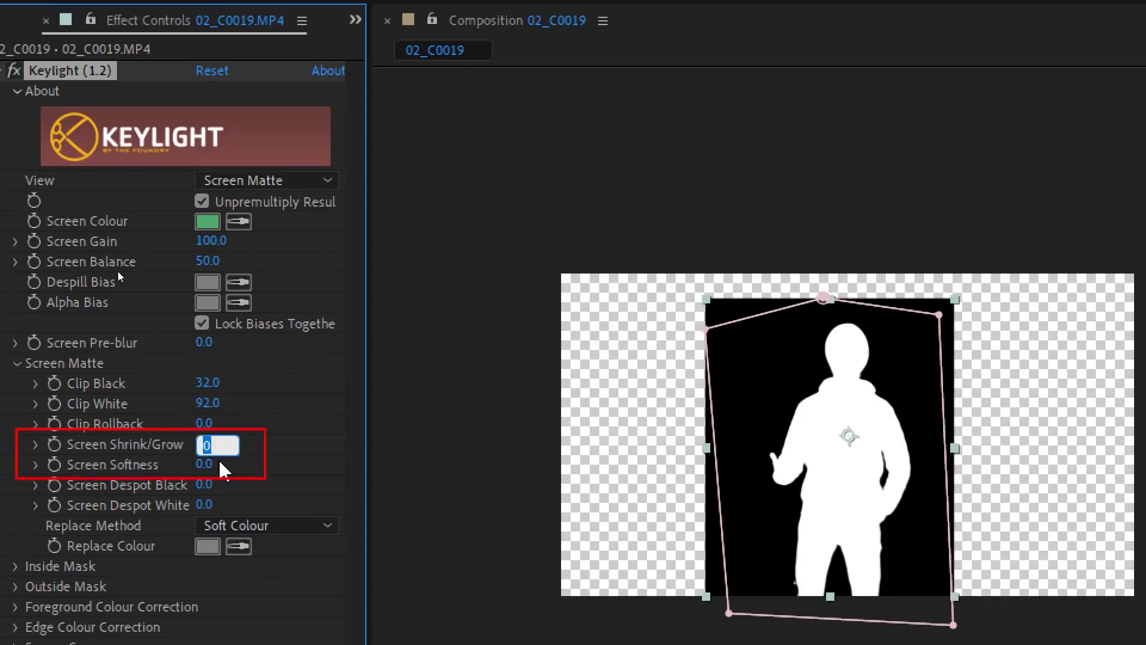
type("-")
type(".5")
key("Return")
left_click(209, 464)
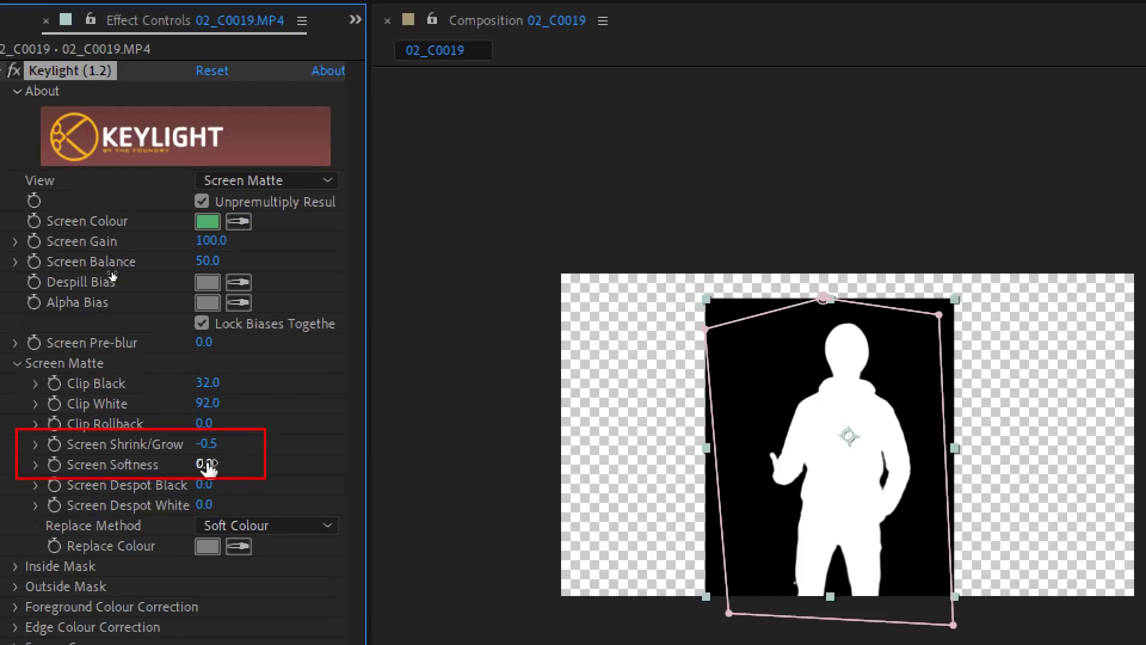
type(".5")
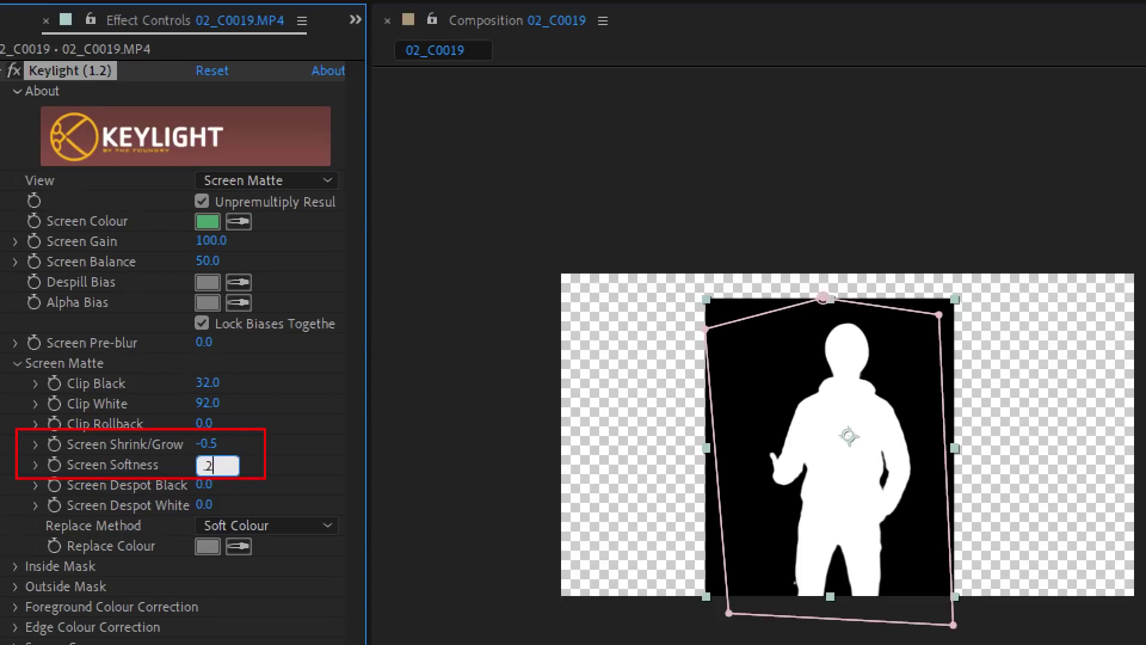
key("Return")
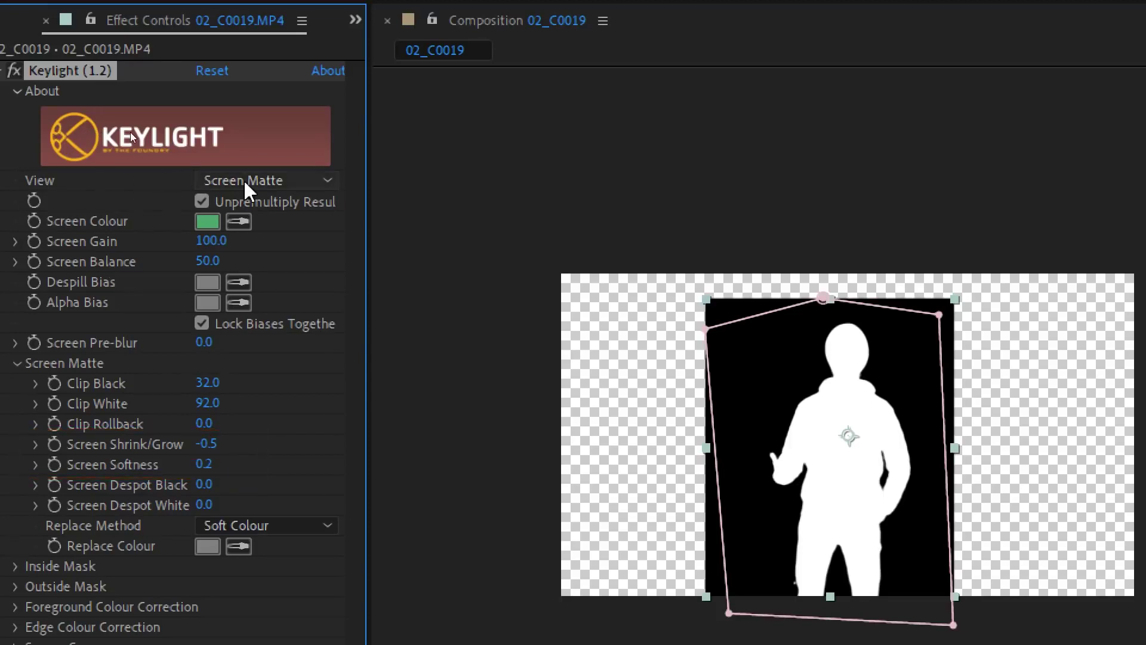
Show Keylight's Final Result and fit the composition view up to 100%.
left_click(229, 182)
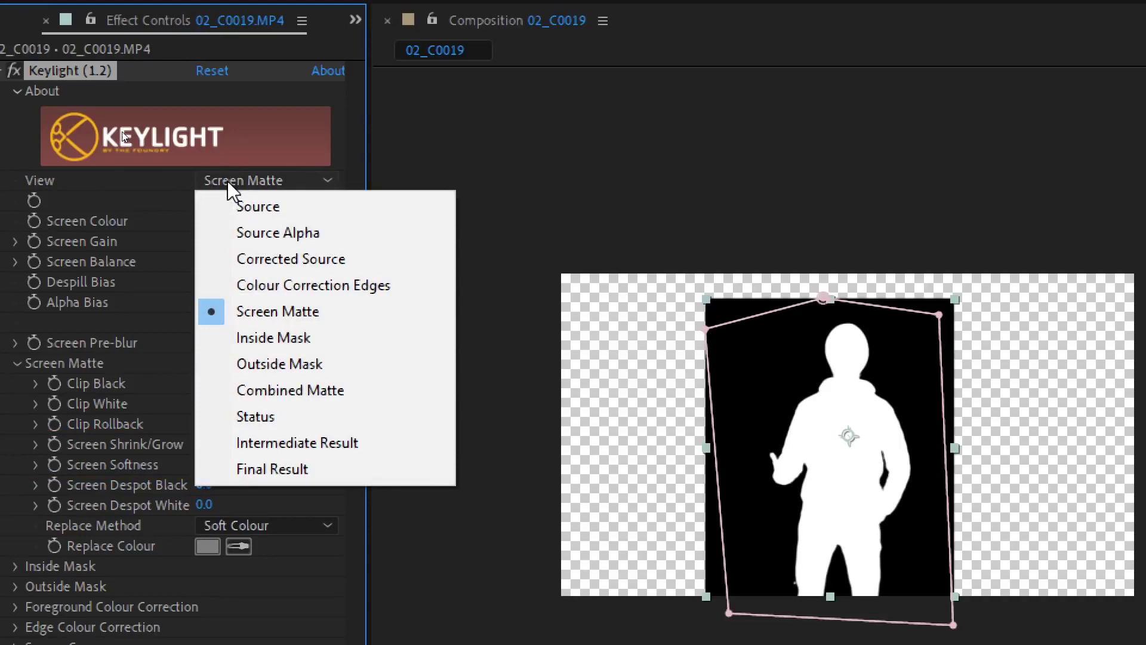
left_click(270, 469)
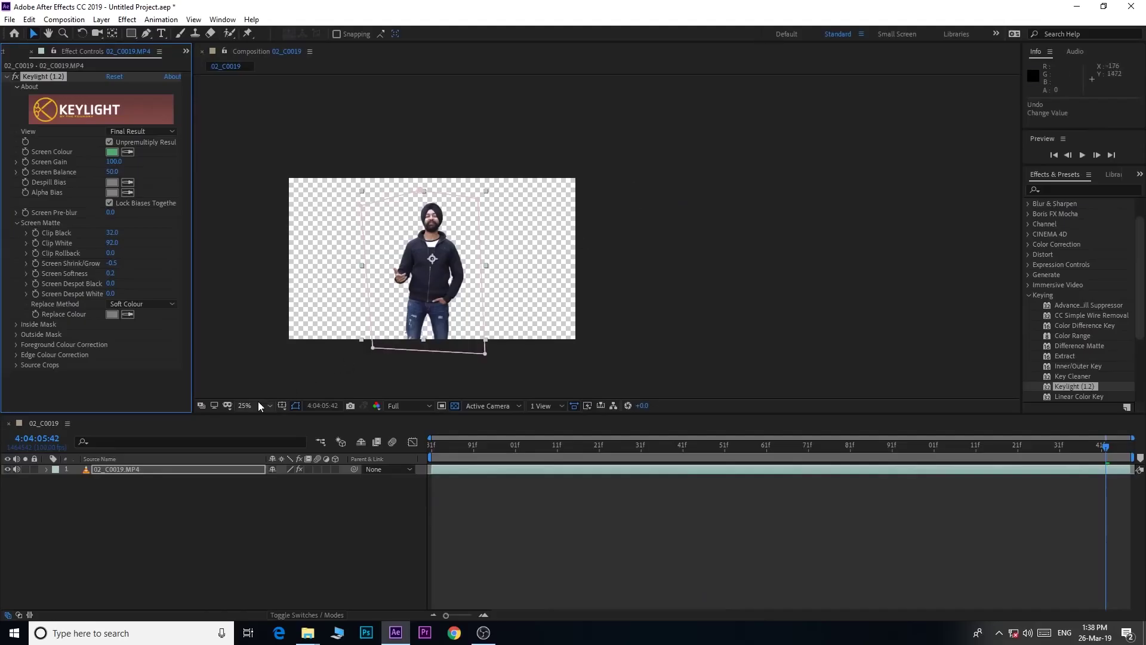
left_click(256, 405)
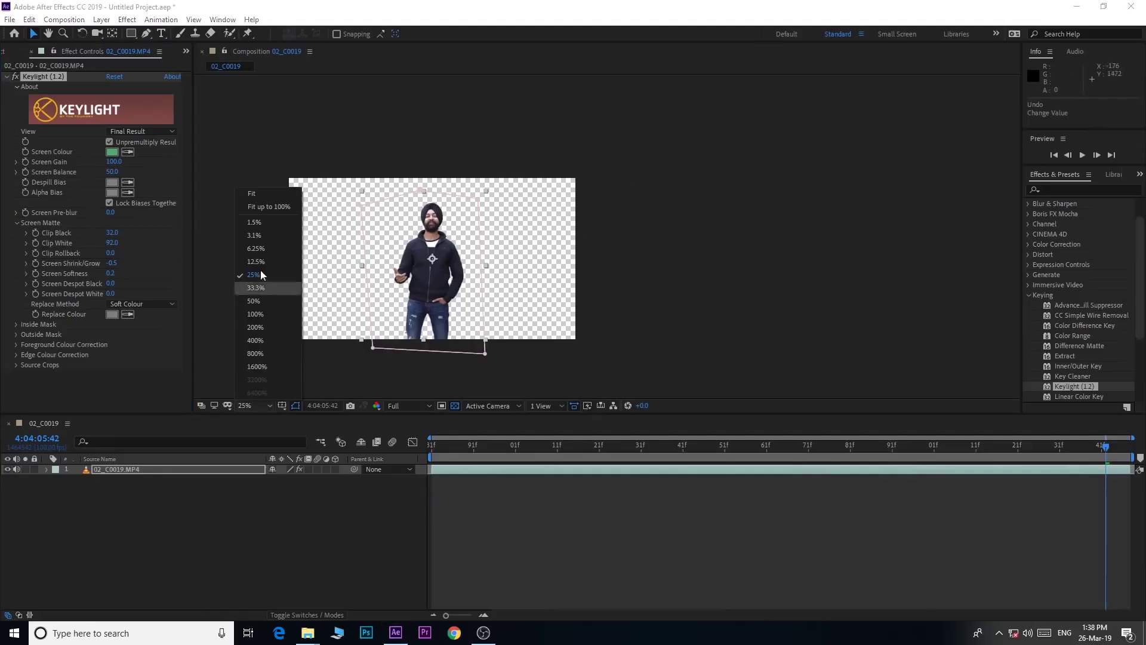
left_click(254, 301)
scroll(489, 265, "down", 4)
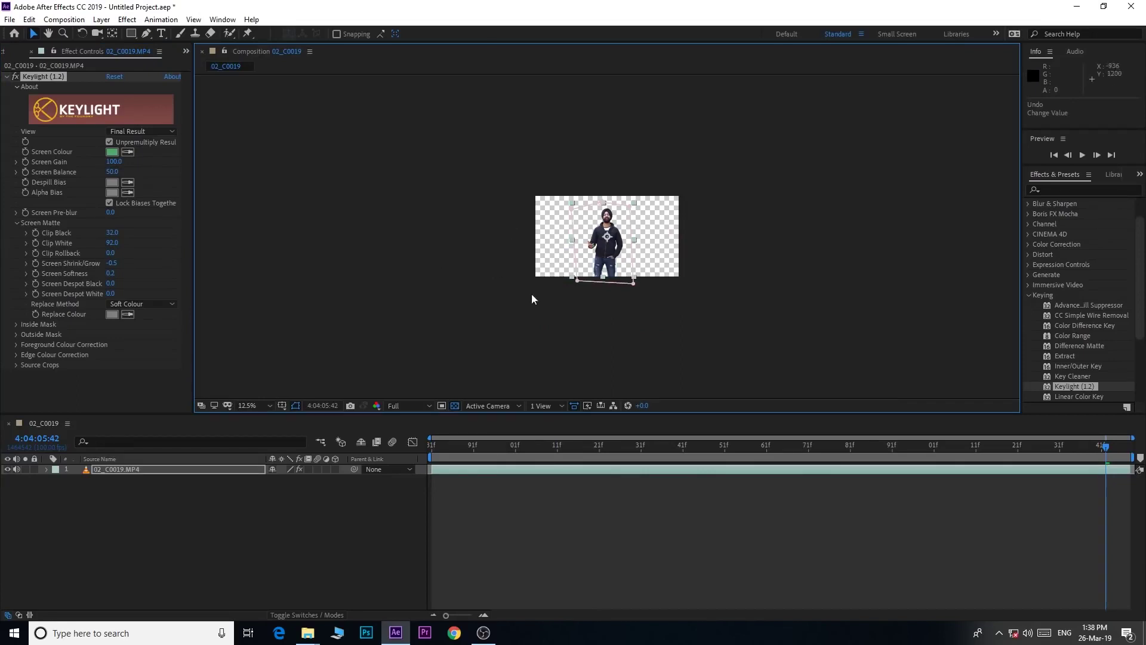
key("period")
key("period")
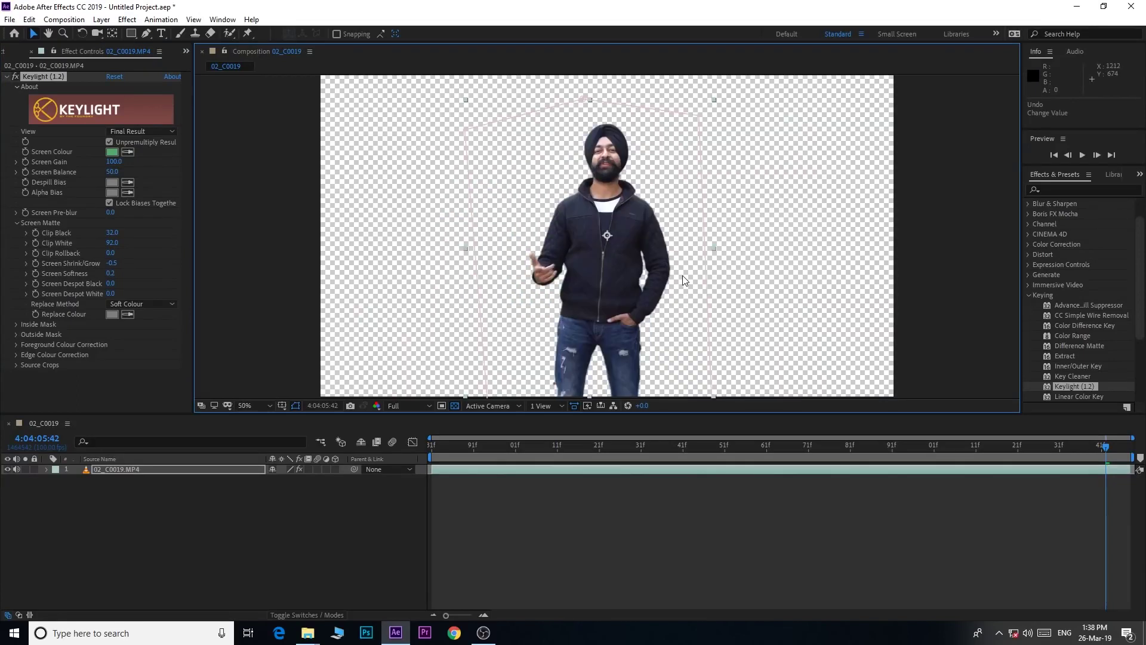
key("period")
key("period")
key("period")
key("comma")
key("comma")
key("comma")
key("comma")
key("comma")
key("period")
key("period")
key("period")
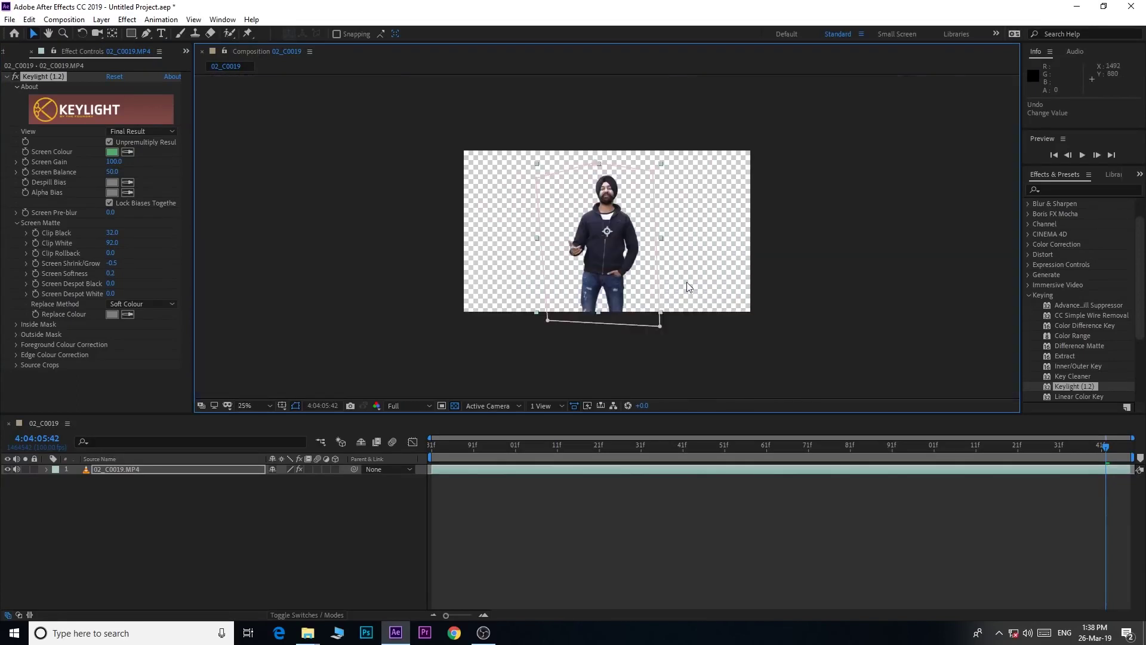
key("period")
key("period")
key("period")
key("comma")
key("comma")
key("comma")
key("comma")
key("comma")
key("comma")
key("period")
left_click(252, 406)
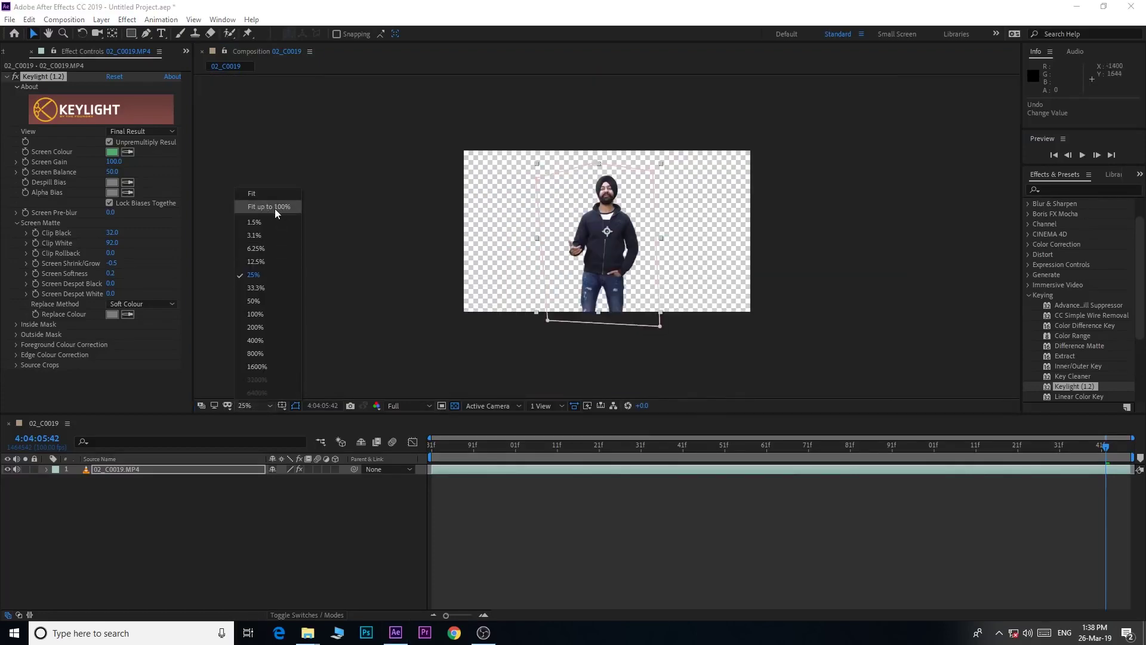
left_click(276, 209)
left_click(289, 514)
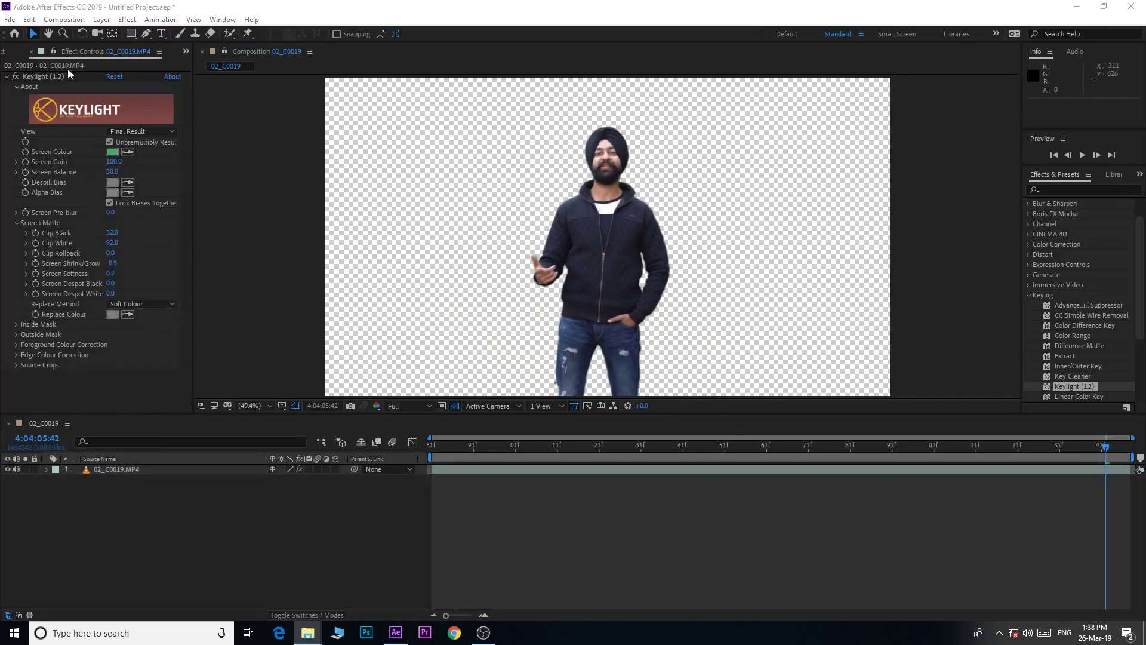
left_click(14, 53)
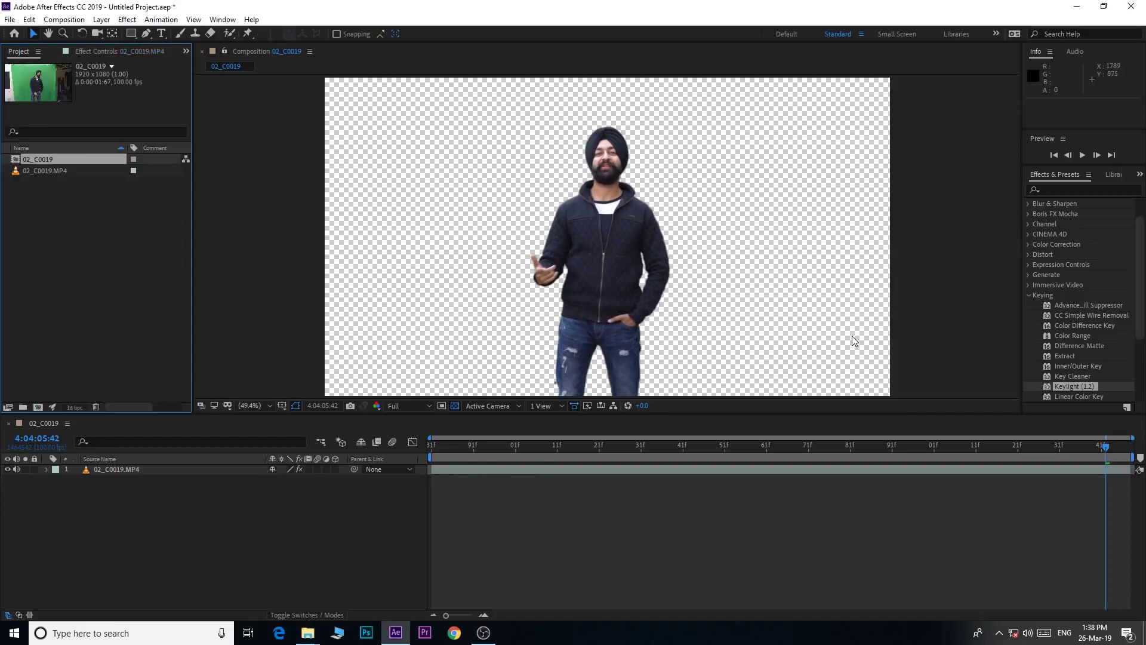
Import 02_DSC05181.jpg and place it in the composition as a layer.
double_click(99, 276)
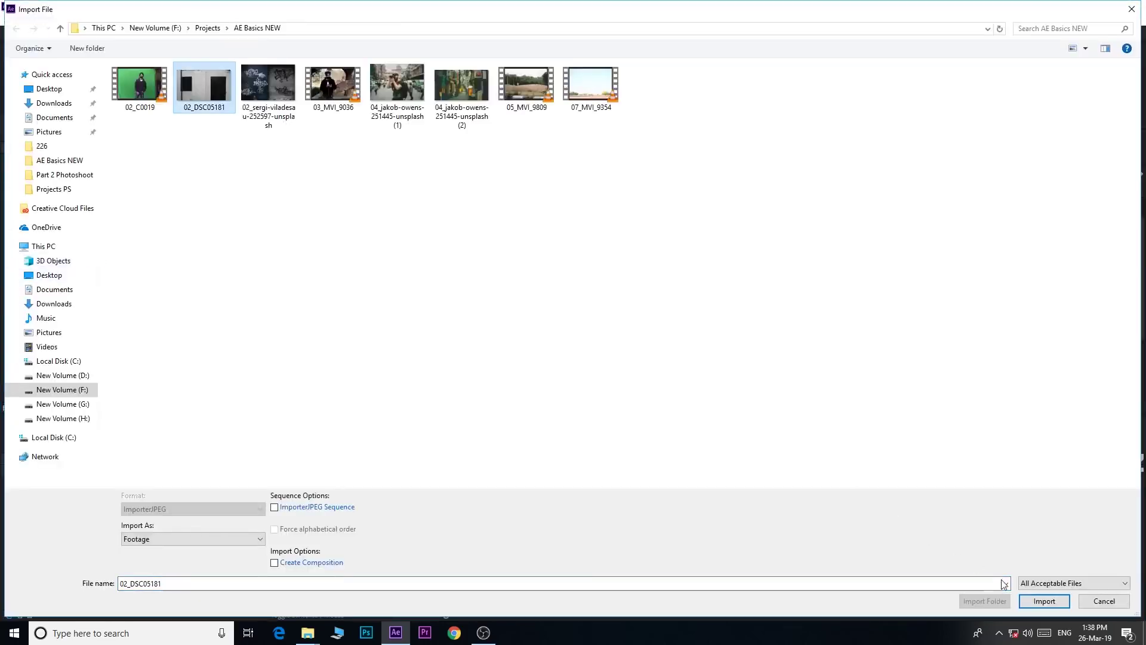
left_click(1039, 600)
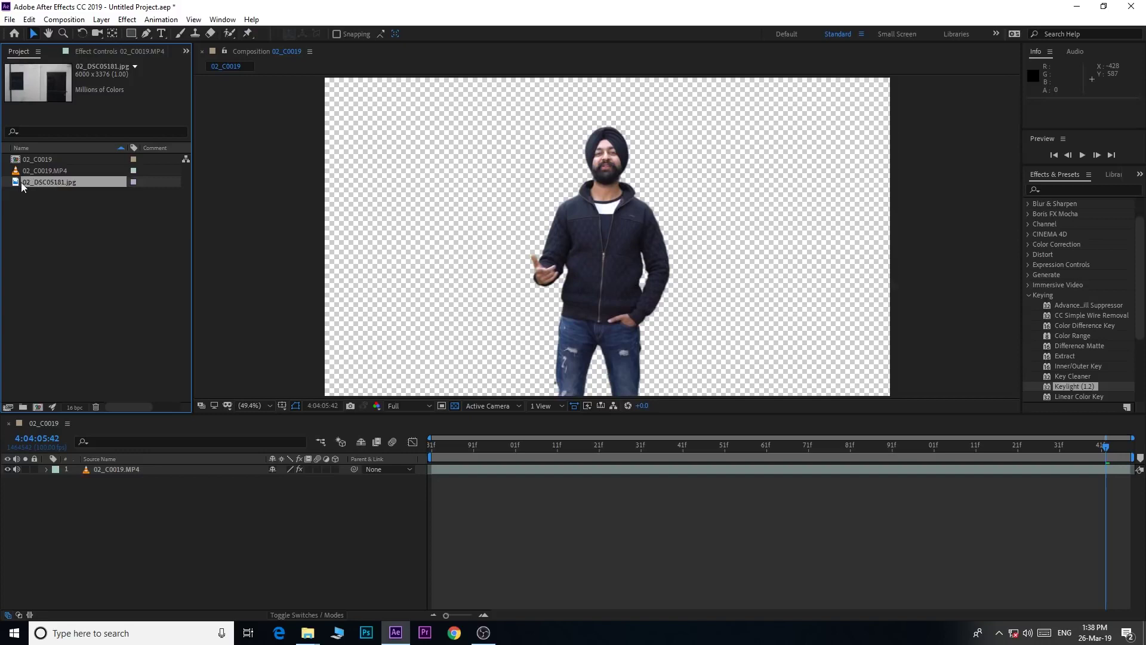
mouse_move(22, 187)
left_mouse_down()
mouse_move(118, 472)
mouse_move(65, 216)
mouse_move(31, 181)
left_mouse_up()
left_click_drag(49, 181, 148, 524)
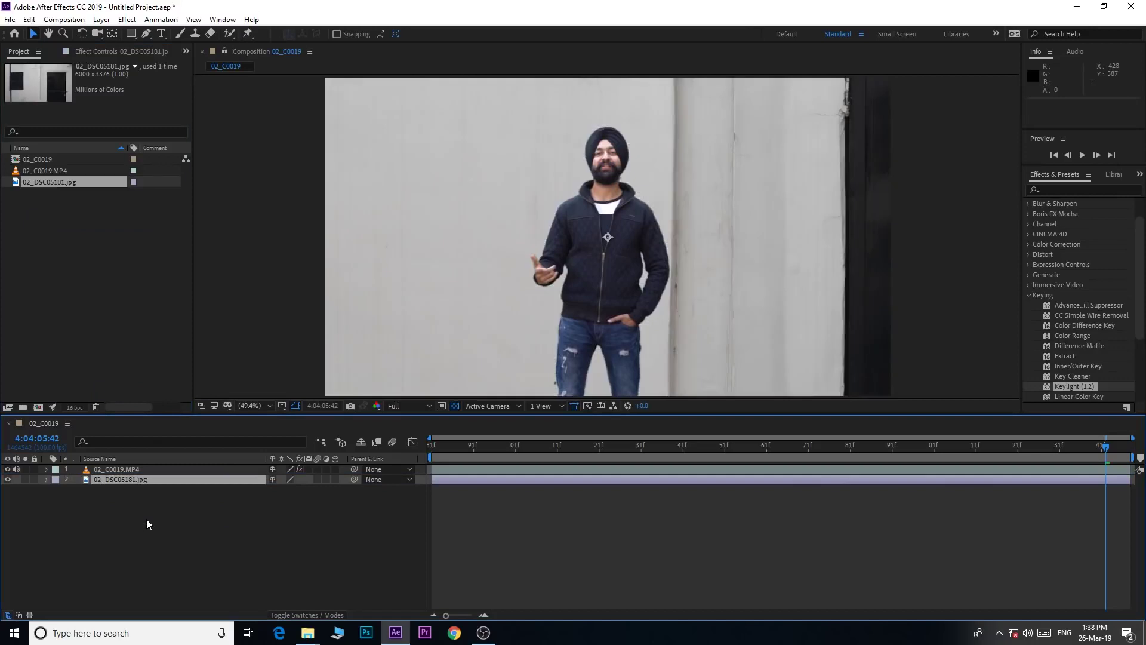
Scale the wall photo down to 32%, then select it in the Project panel and delete it.
key("s")
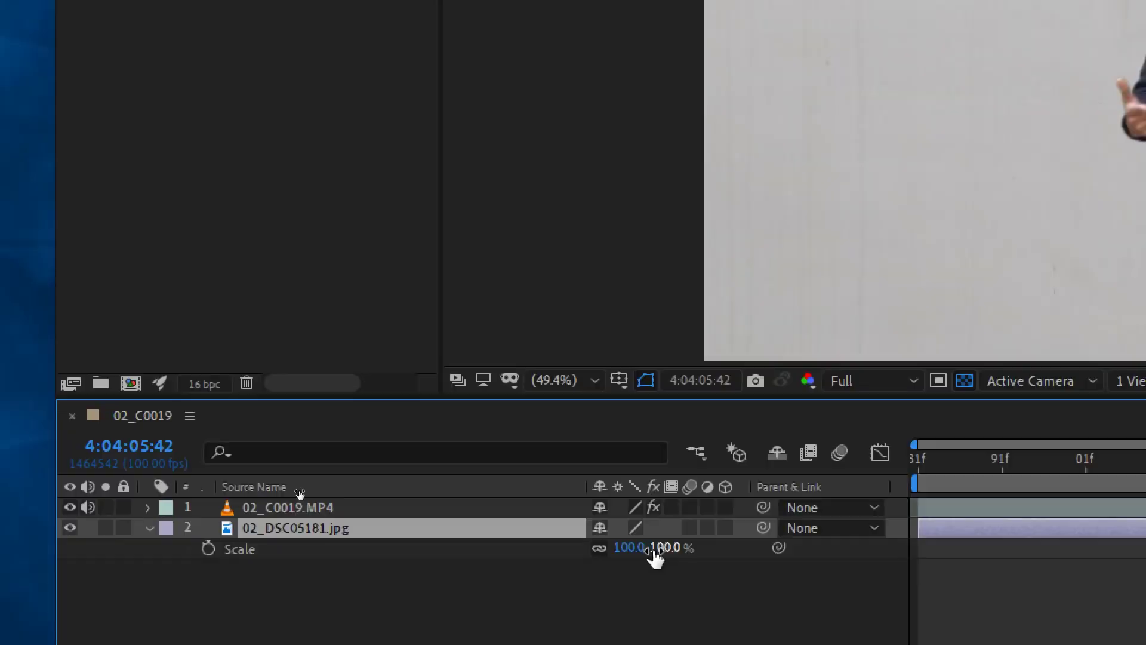
left_click_drag(290, 493, 582, 548)
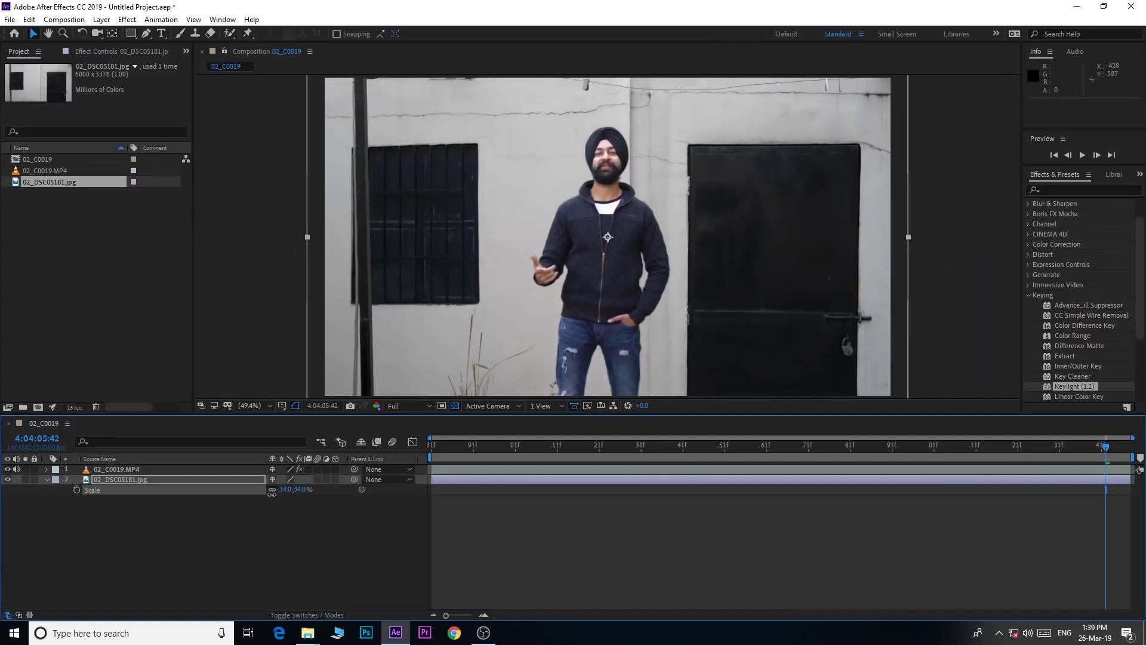
left_click_drag(271, 492, 272, 493)
left_click(51, 203)
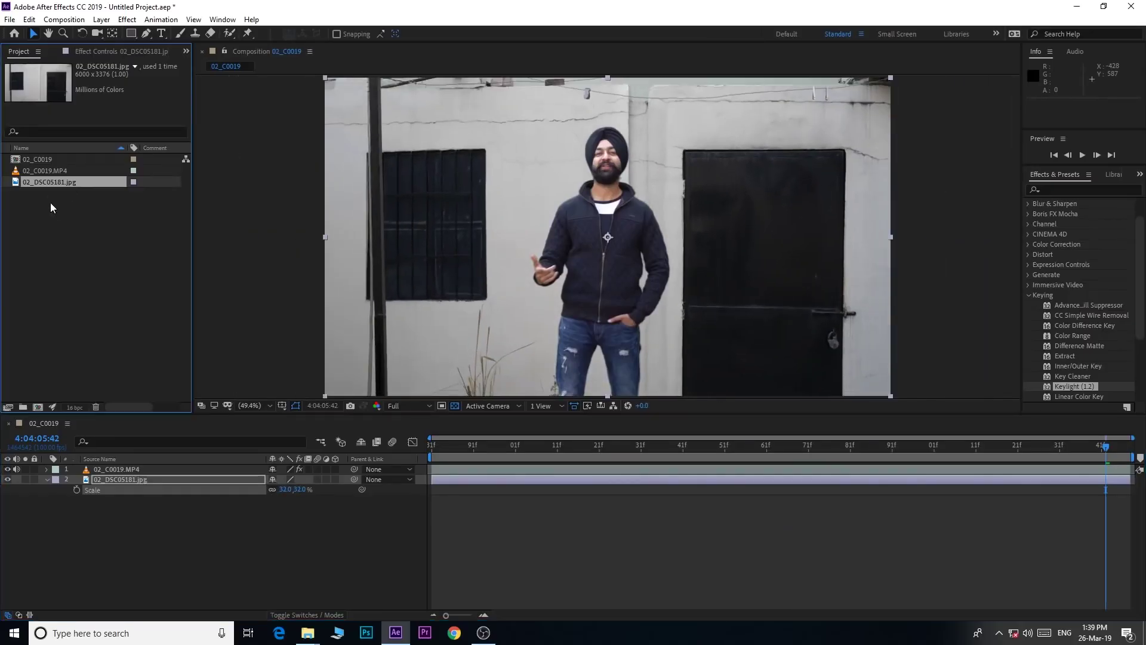
key("Delete")
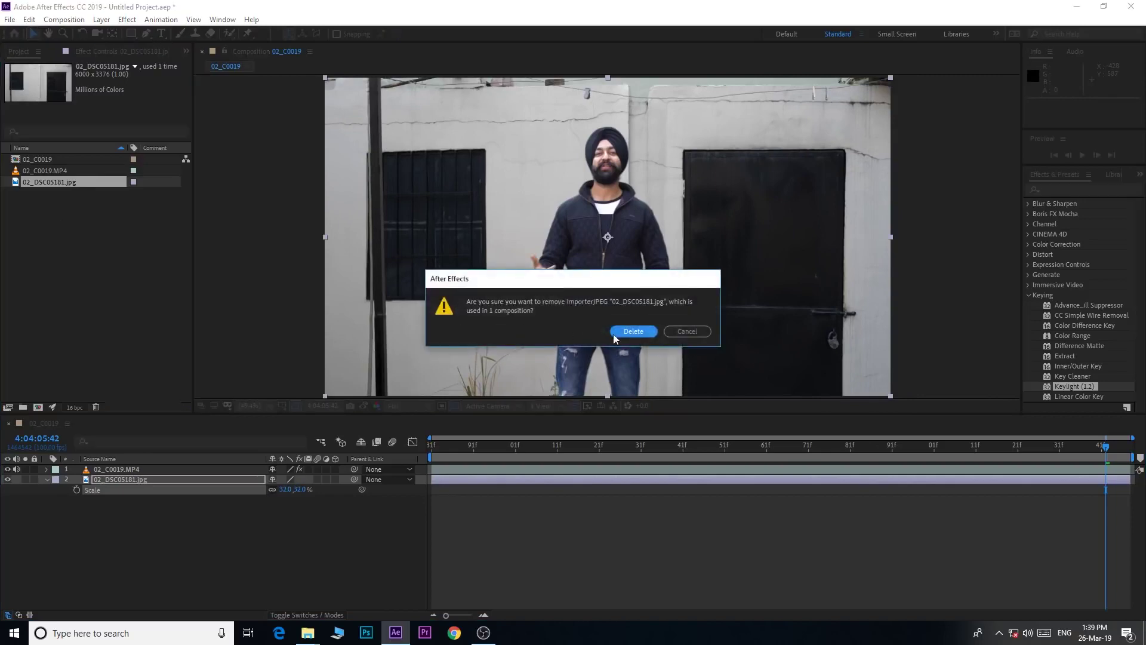
Confirm deleting the wall photo and import 02_sergi-viladesau-252597-unsplash.jpg into the project.
left_click(615, 333)
right_click(90, 293)
mouse_move(186, 355)
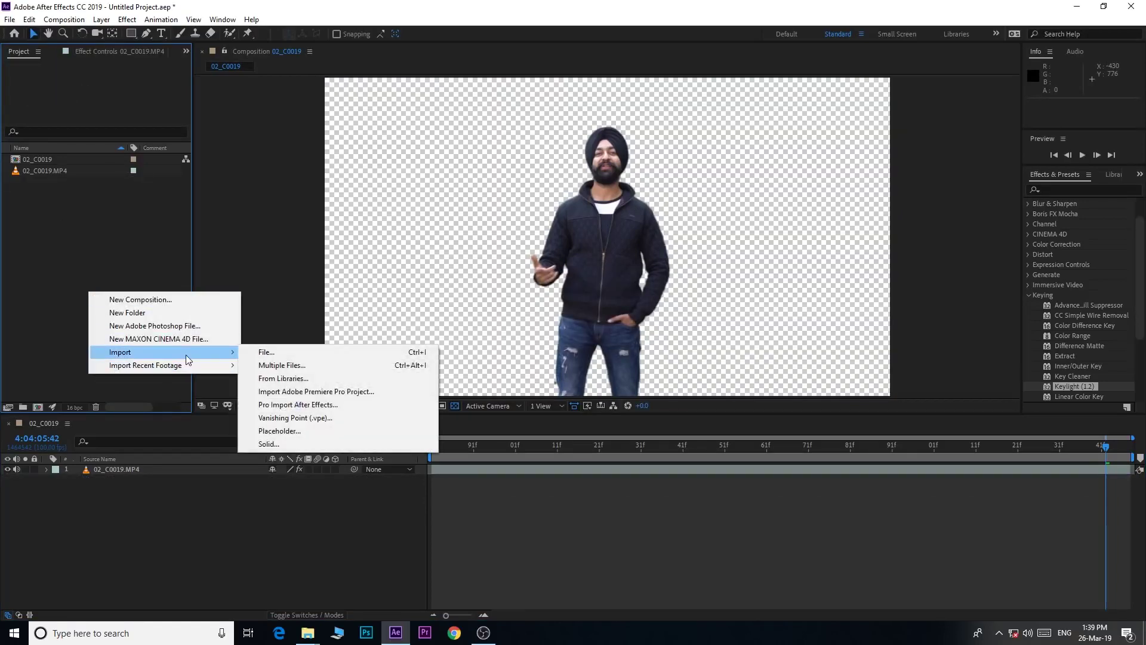
left_click(267, 355)
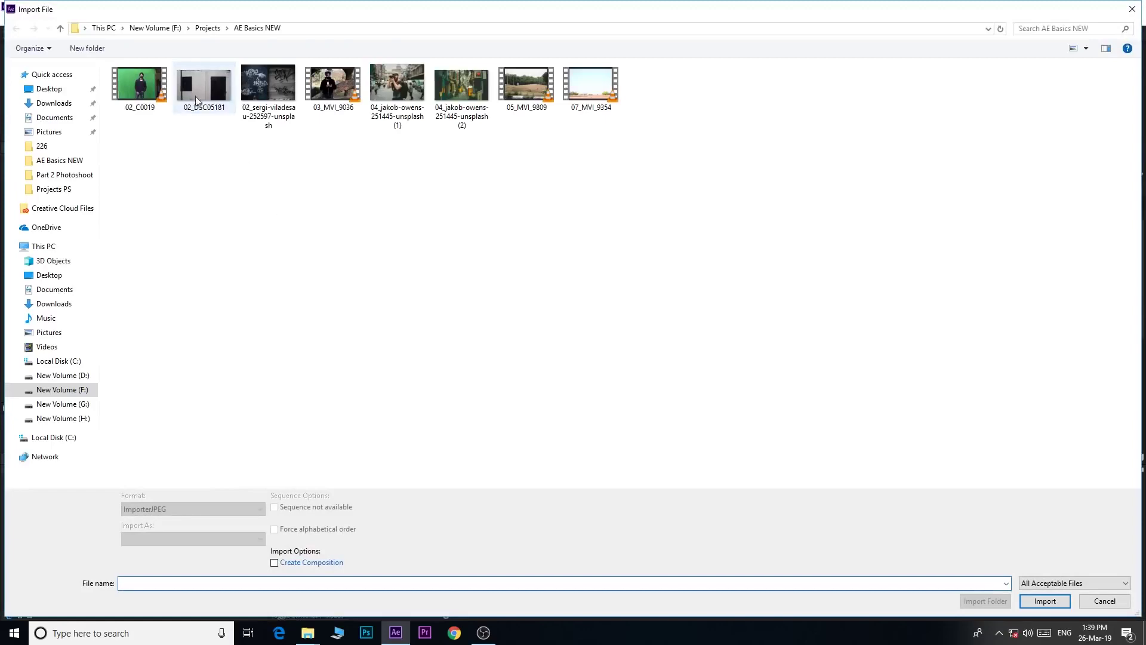
double_click(275, 96)
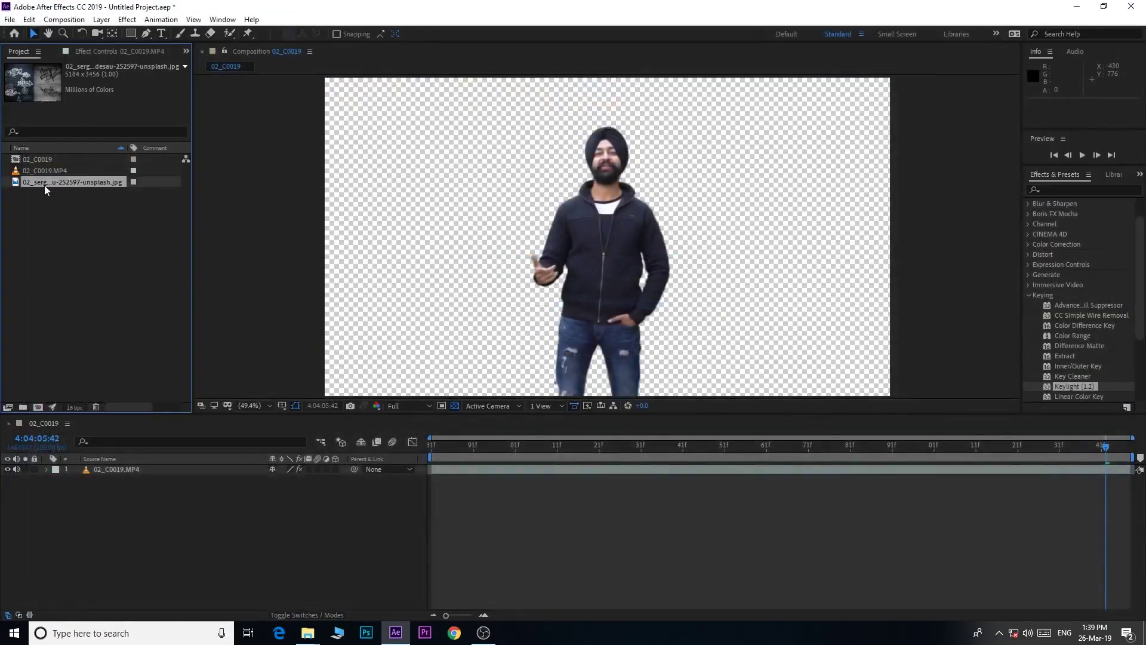
Place the graffiti image beneath the man's layer and scale it to 38%.
left_click_drag(44, 185, 103, 495)
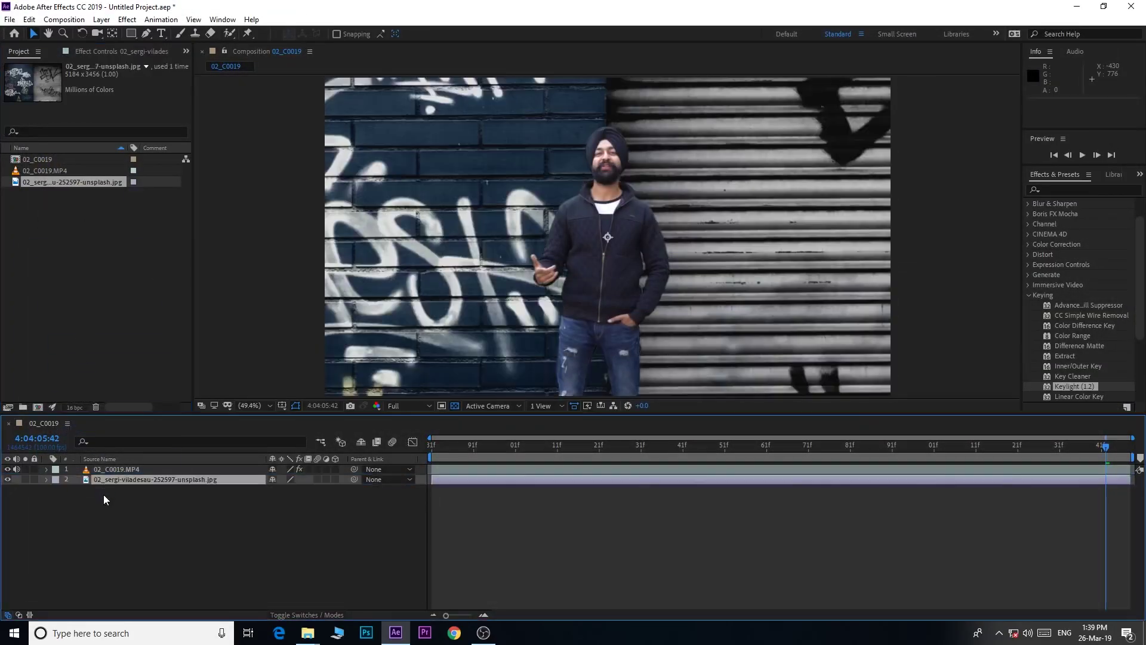
key("s")
left_click_drag(287, 489, 247, 496)
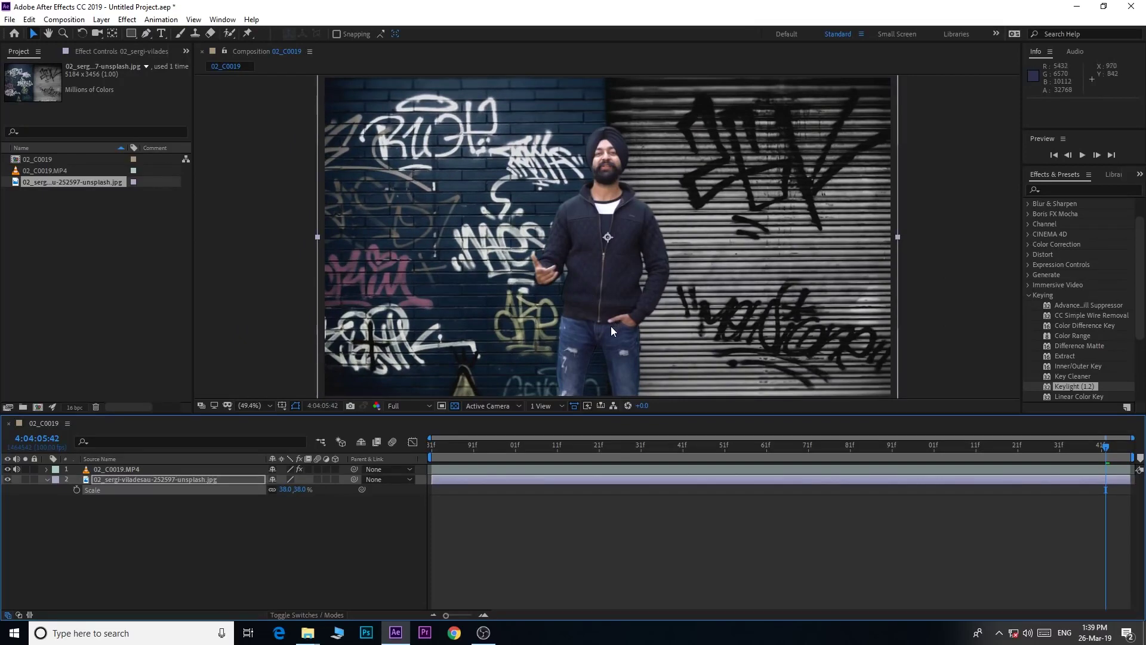
Apply the Color Correction > Levels effect to the man's 02_C0019.MP4 layer.
left_click(98, 469)
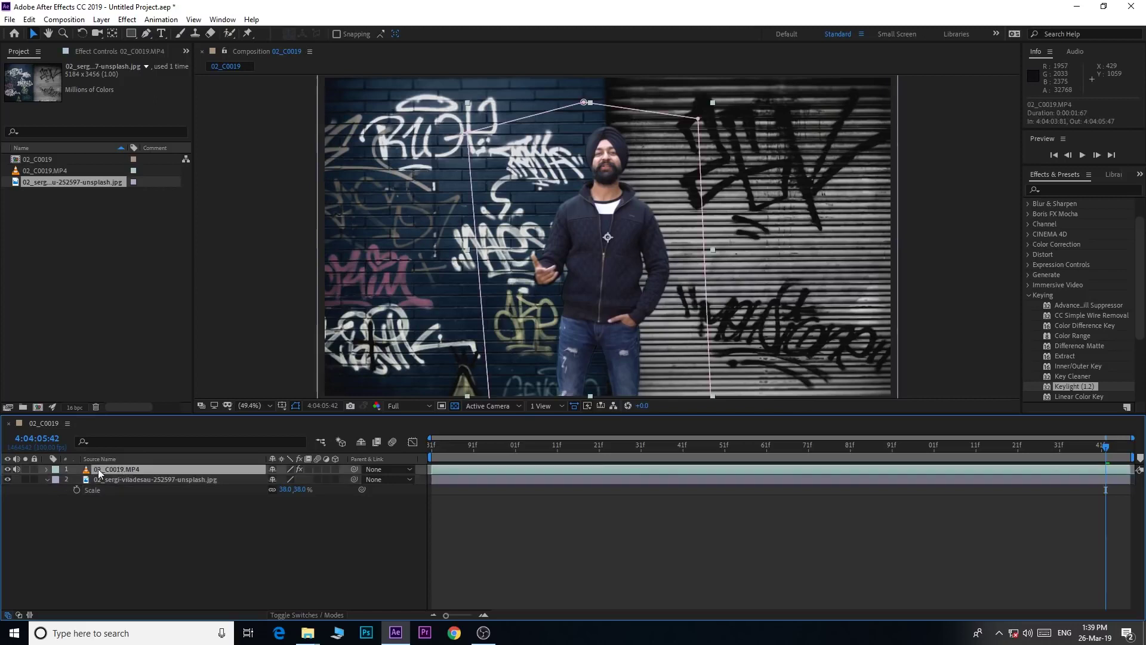
left_click(141, 503)
left_click(135, 470)
left_click(47, 480)
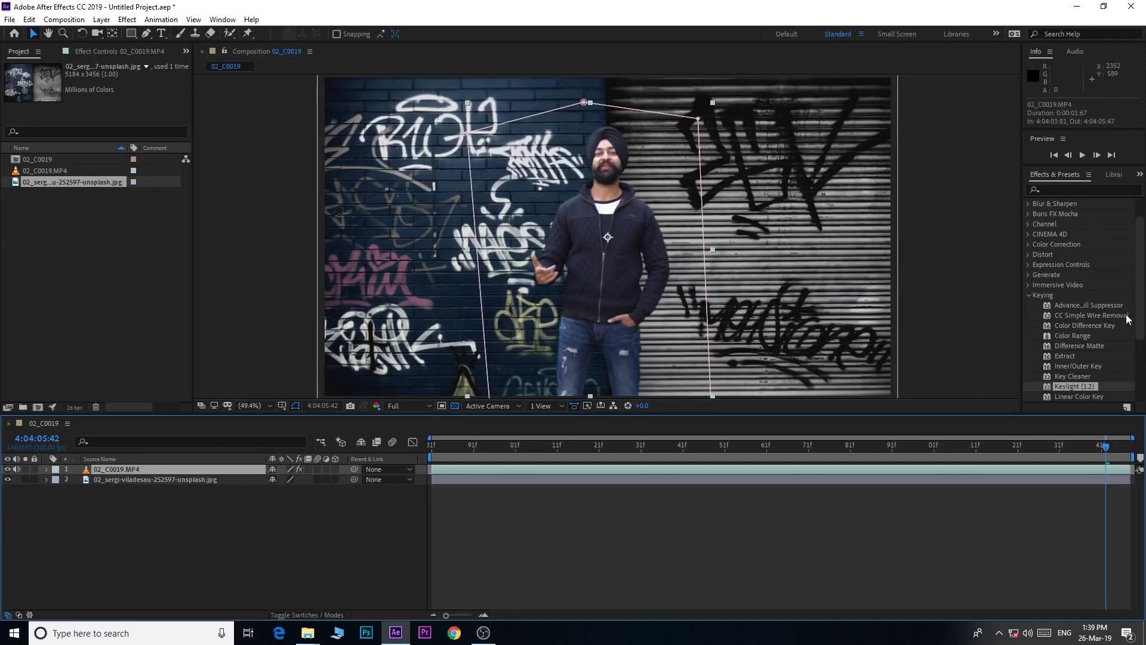
scroll(1062, 274, "up", 2)
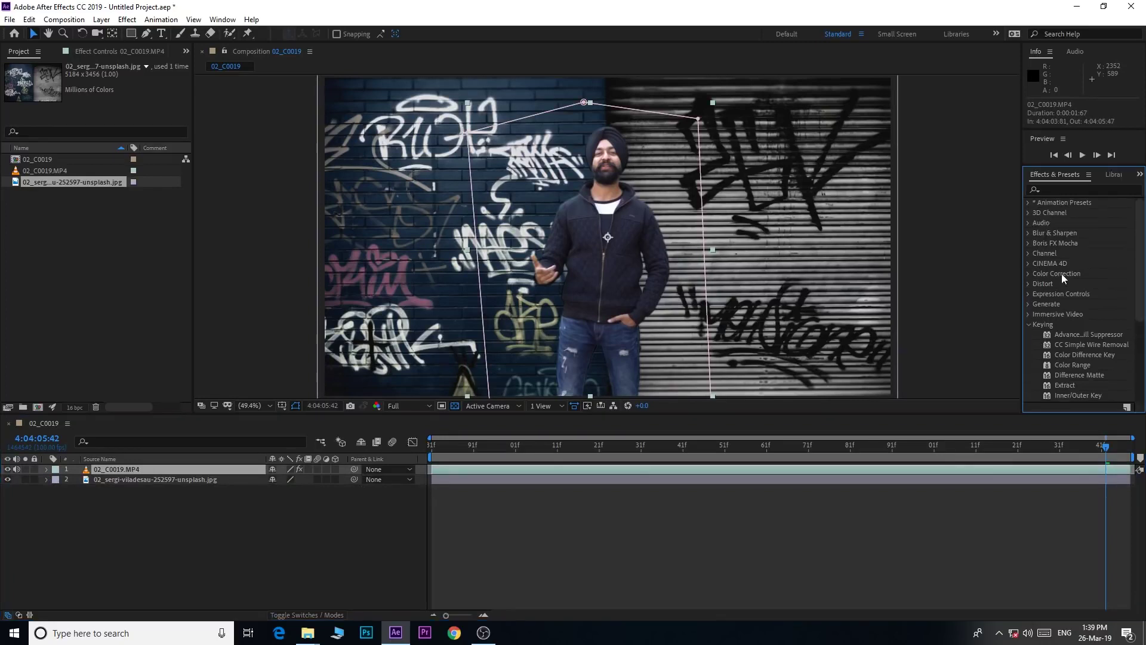
left_click(1027, 275)
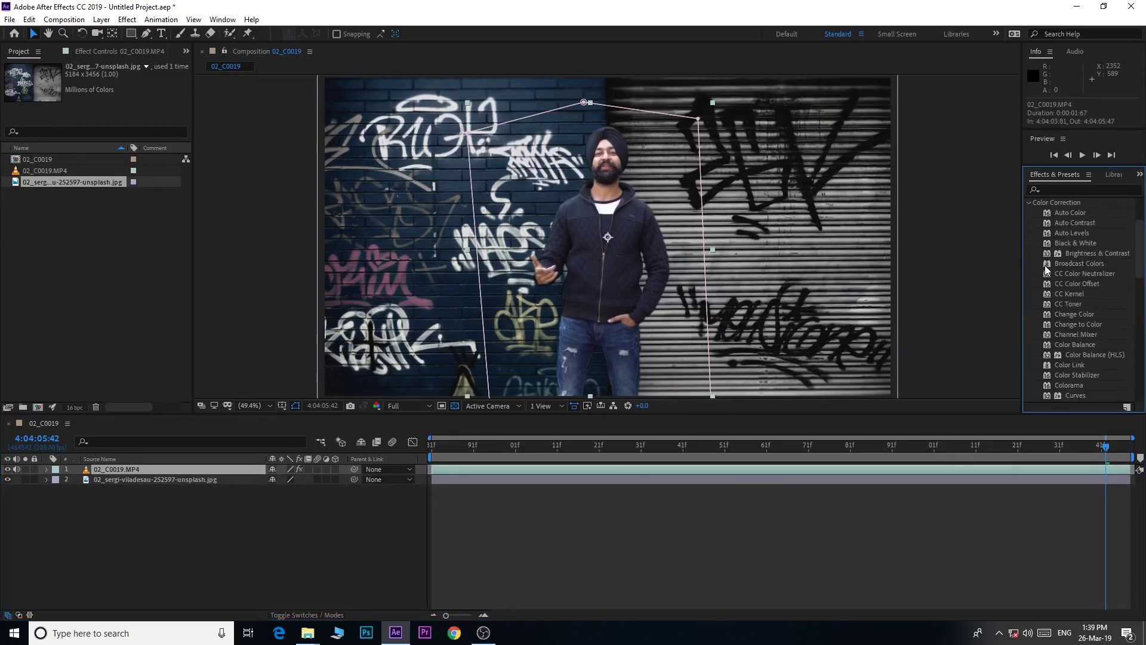
scroll(1083, 304, "down", 3)
scroll(1082, 296, "down", 2)
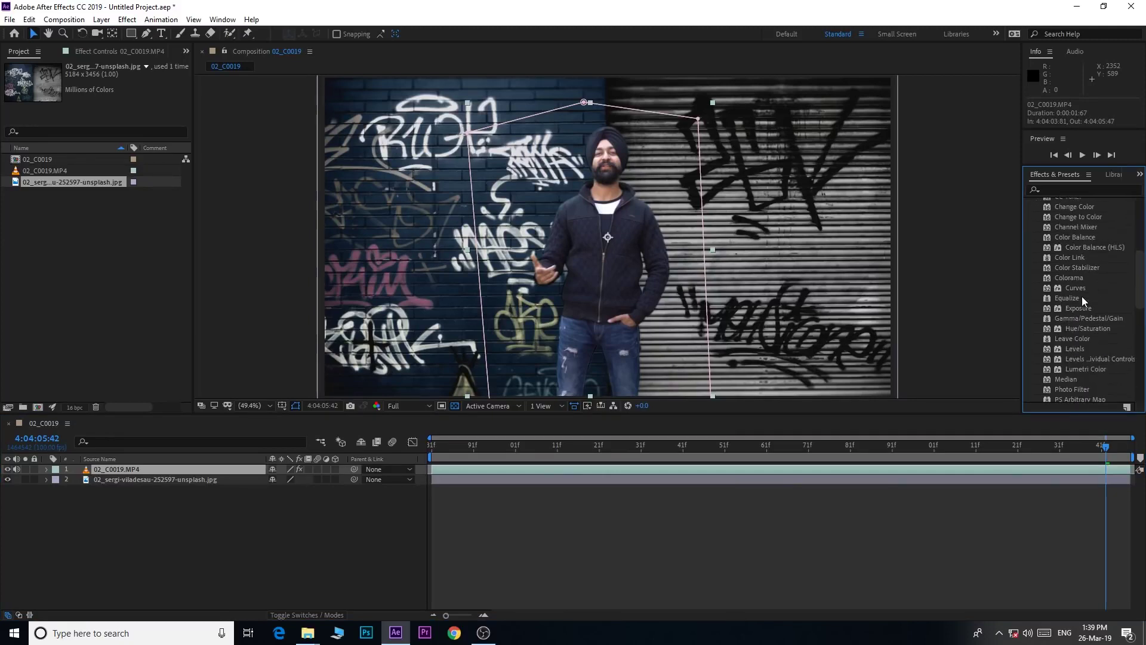
left_click(1078, 348)
mouse_move(1071, 349)
left_mouse_down()
mouse_move(582, 467)
mouse_move(1026, 469)
left_mouse_up()
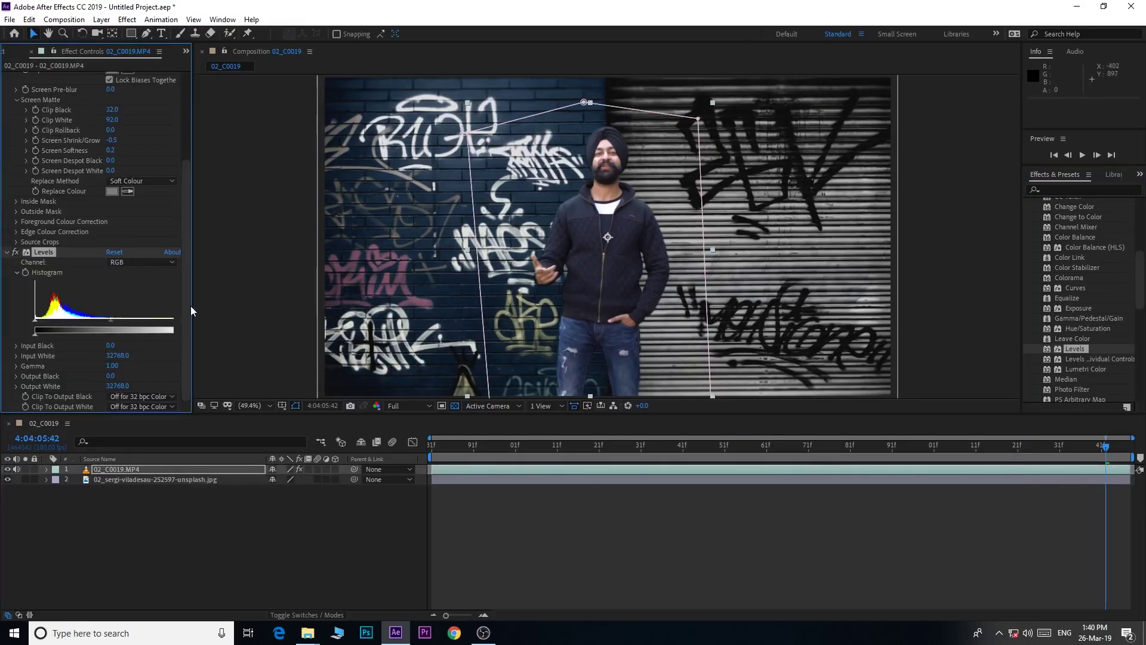
Adjust Levels input black, input white and output white, then tweak the Blue channel.
left_click_drag(194, 307, 246, 311)
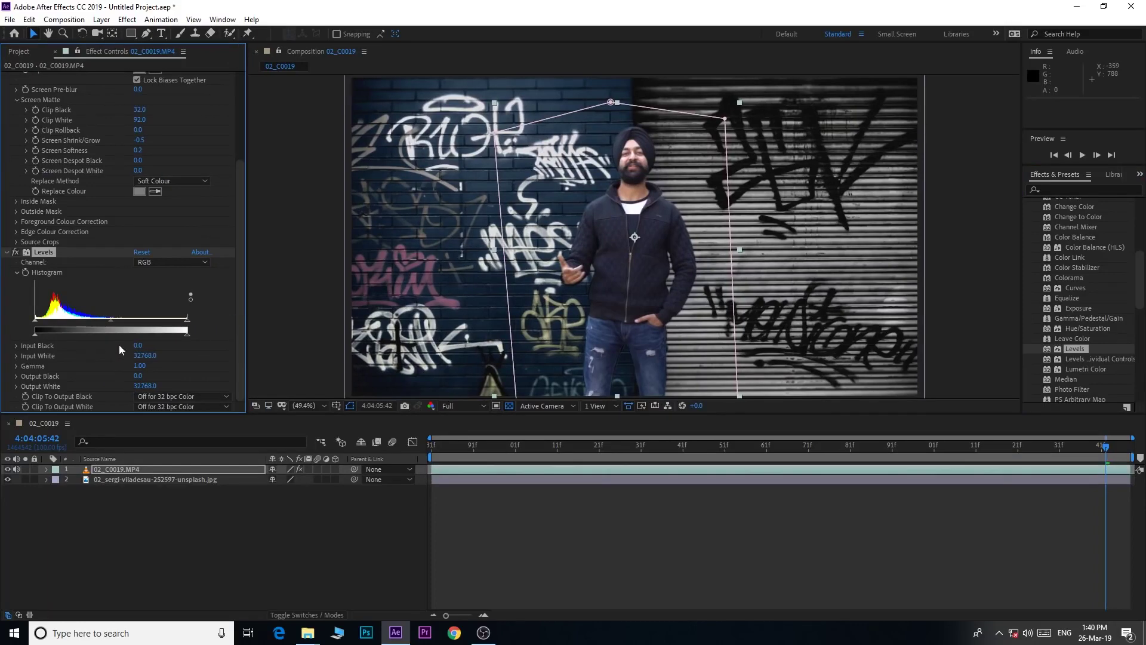
left_click_drag(34, 320, 45, 322)
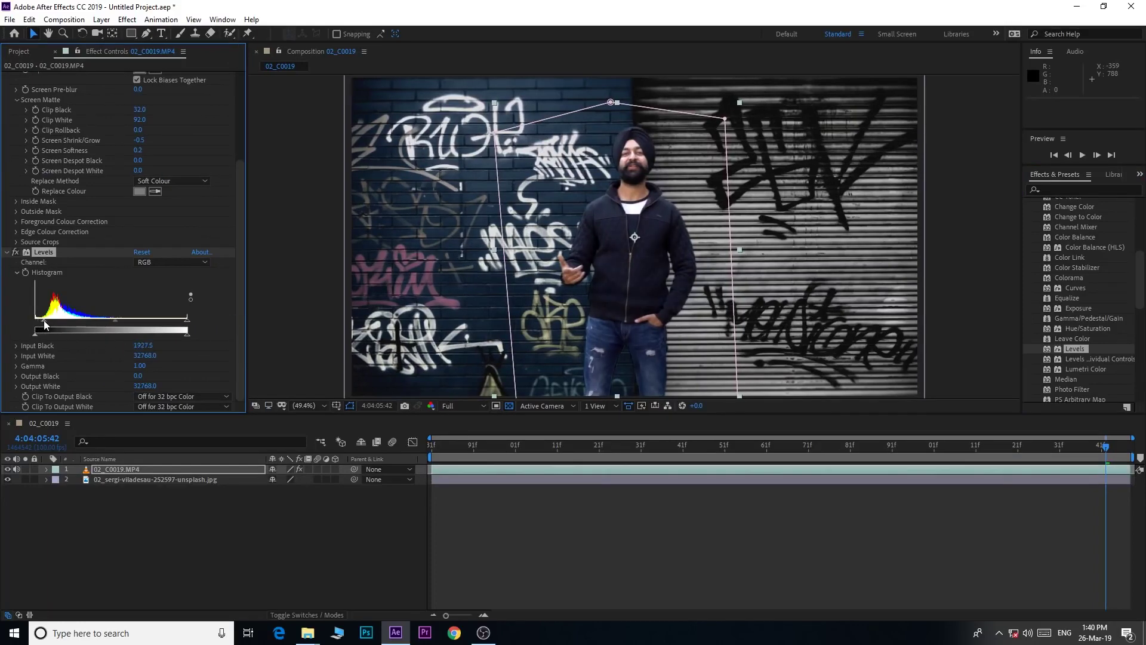
left_click_drag(187, 320, 177, 320)
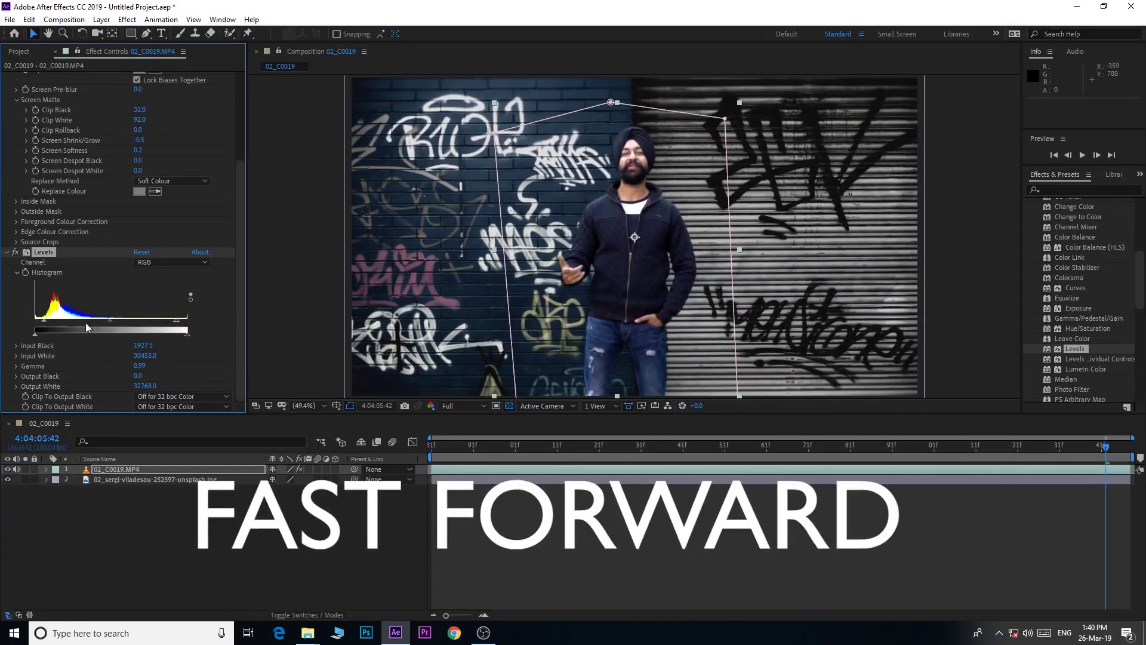
left_click_drag(43, 321, 46, 321)
left_click_drag(187, 333, 159, 322)
left_click(171, 262)
left_click(157, 300)
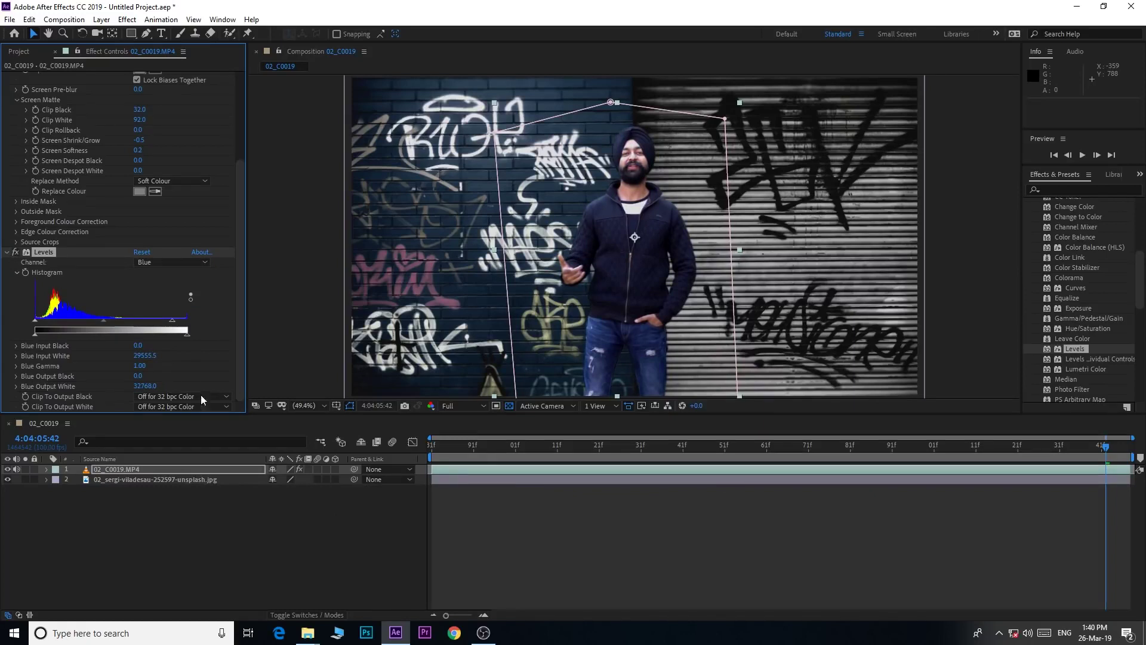
left_click(242, 550)
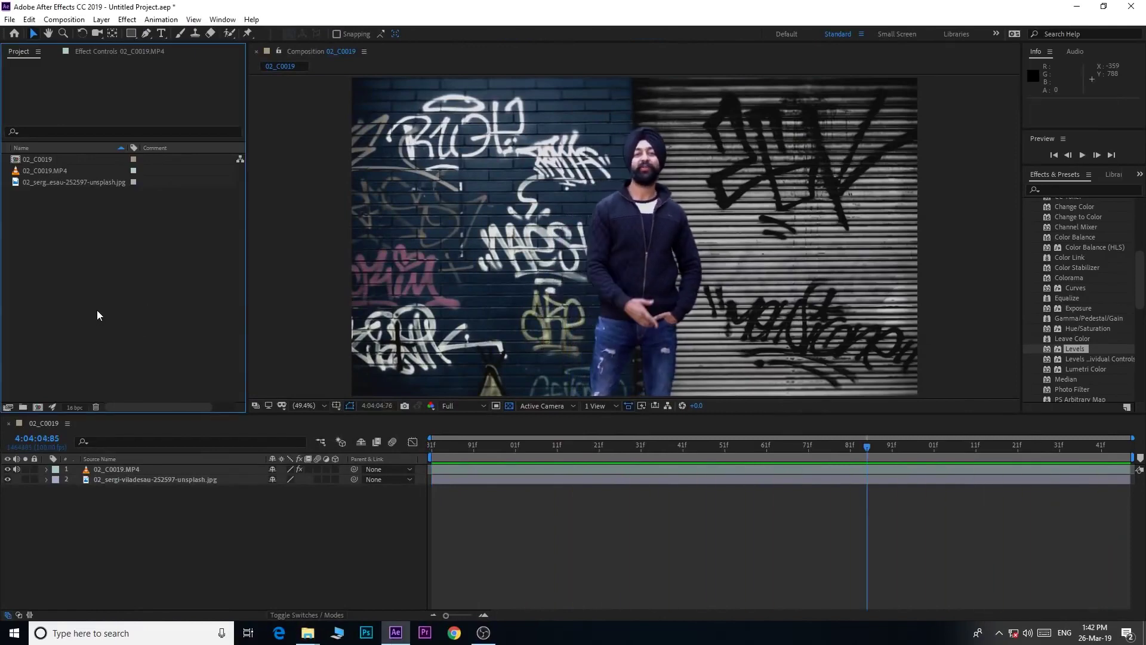
Import Traffic - 6456.mp4 behind the man, preview it, then hide that layer.
left_click_drag(140, 322, 96, 309)
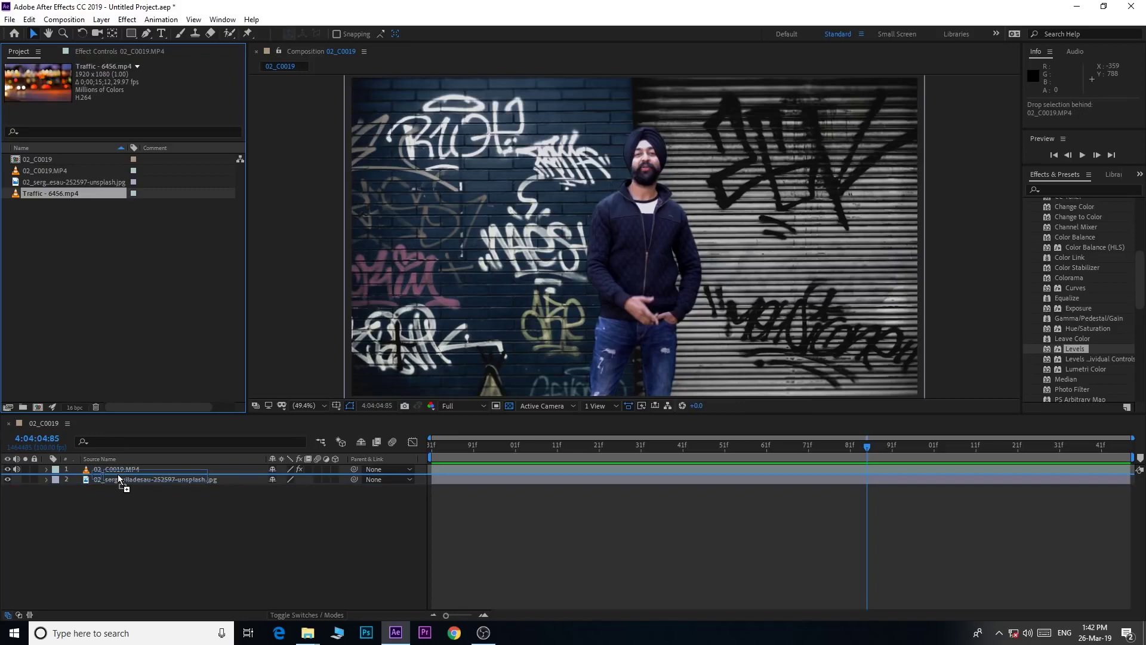
left_click_drag(37, 192, 117, 475)
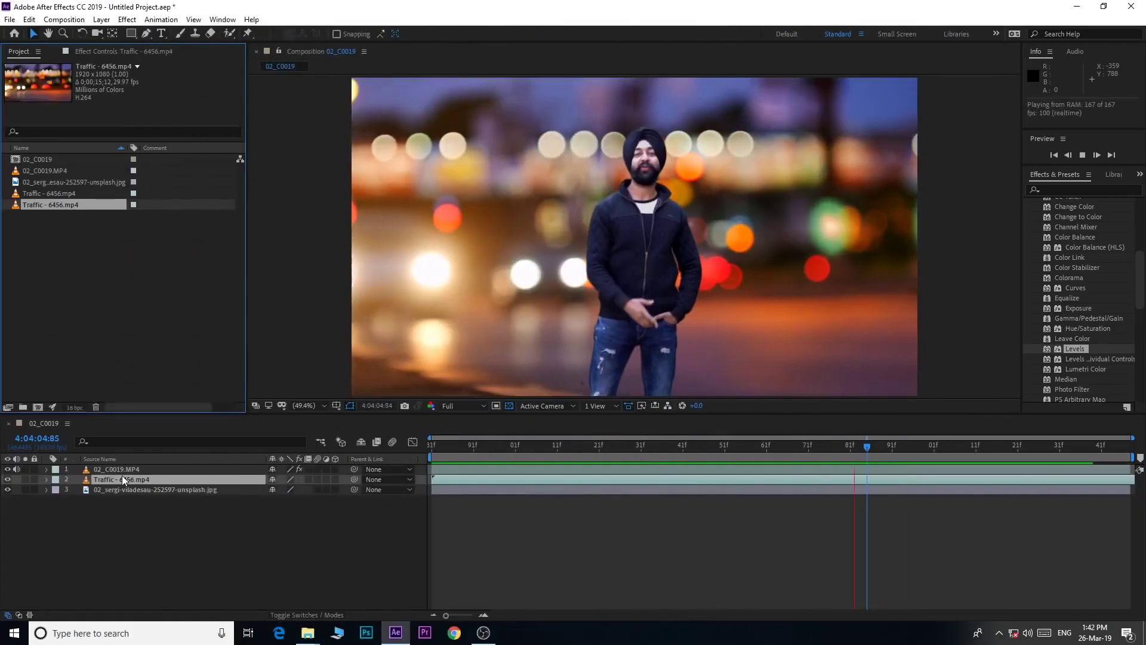
key("space")
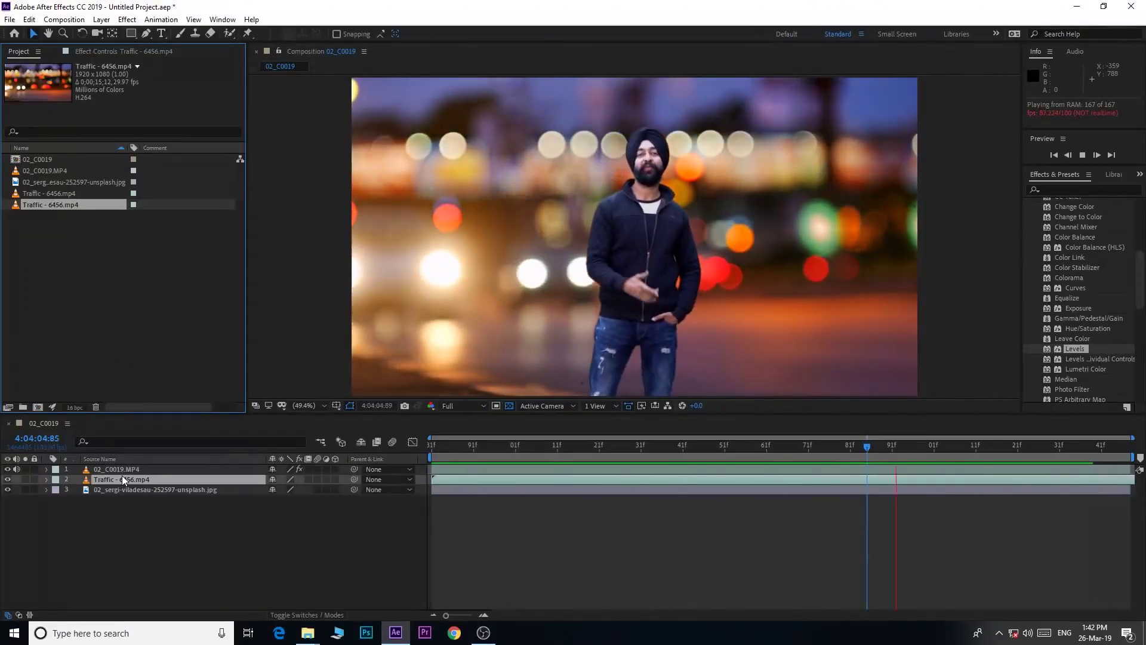
key("space")
left_click(7, 480)
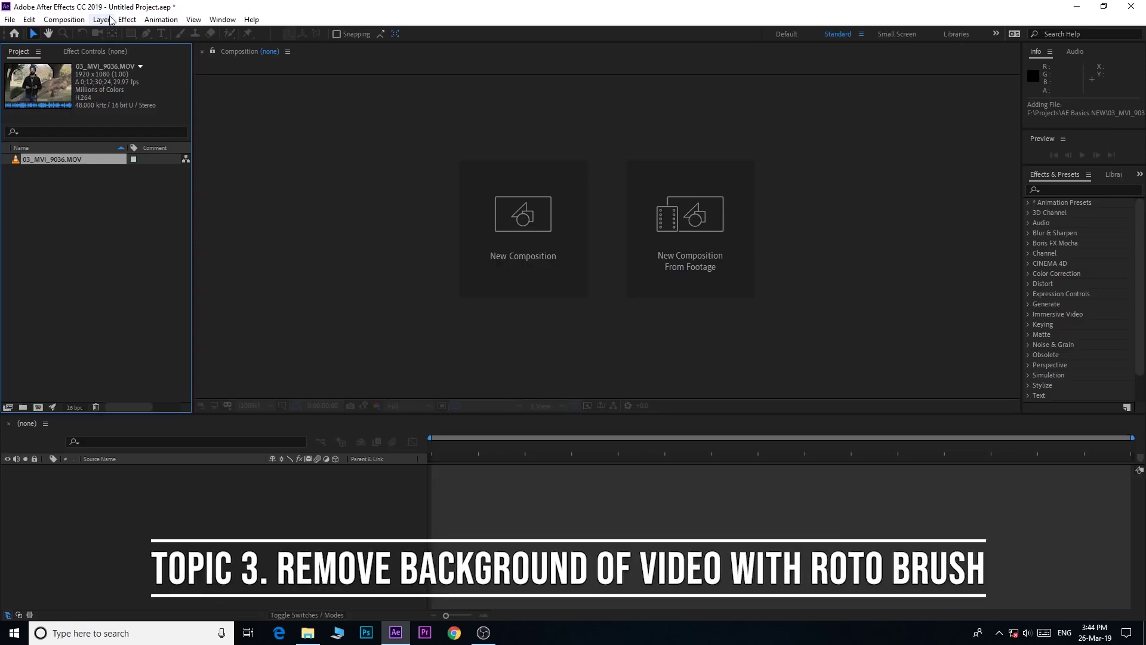
Review the 03_MVI_9036.MOV footage and create a composition from it.
double_click(50, 160)
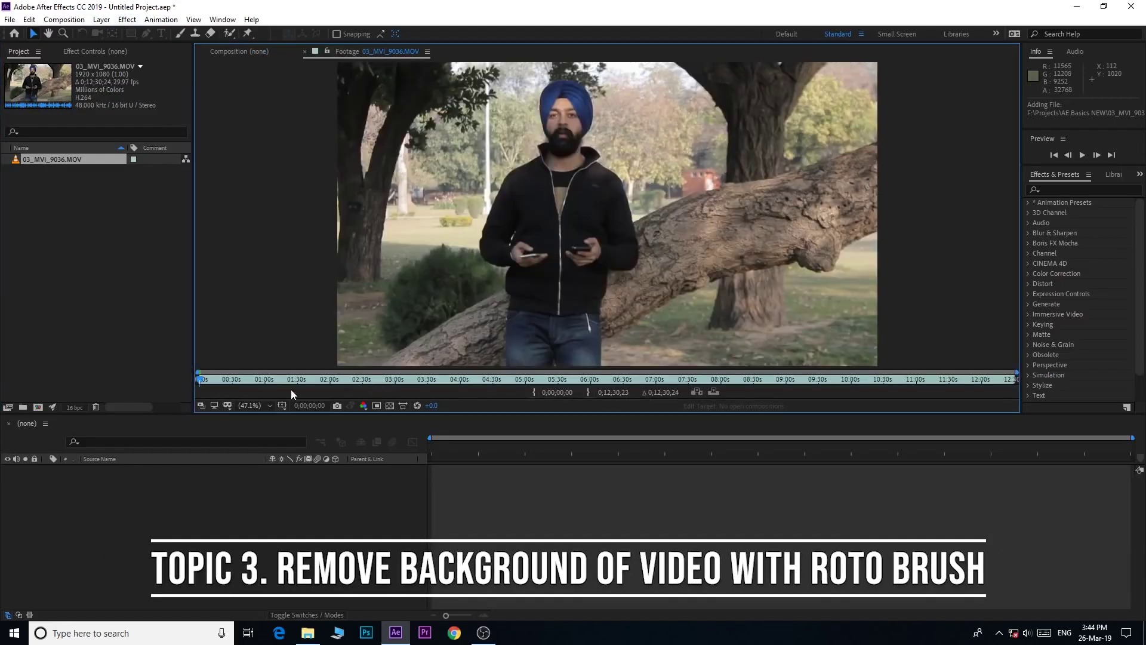
left_click(243, 383)
left_click_drag(243, 383, 295, 386)
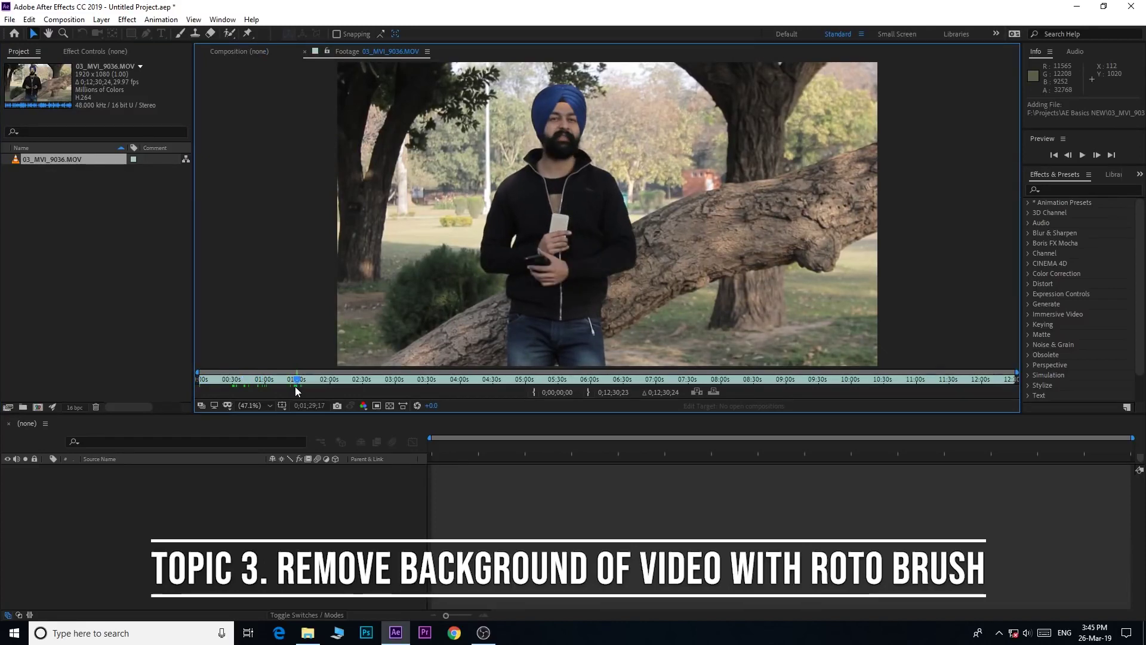
left_click_drag(295, 381, 260, 382)
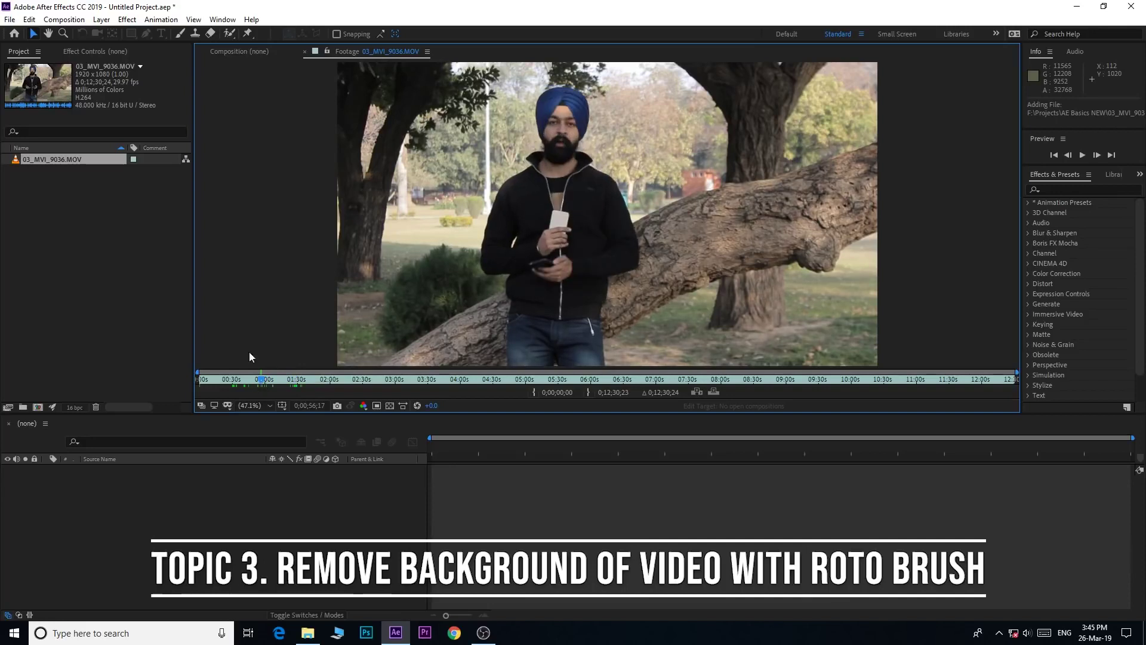
left_click(239, 52)
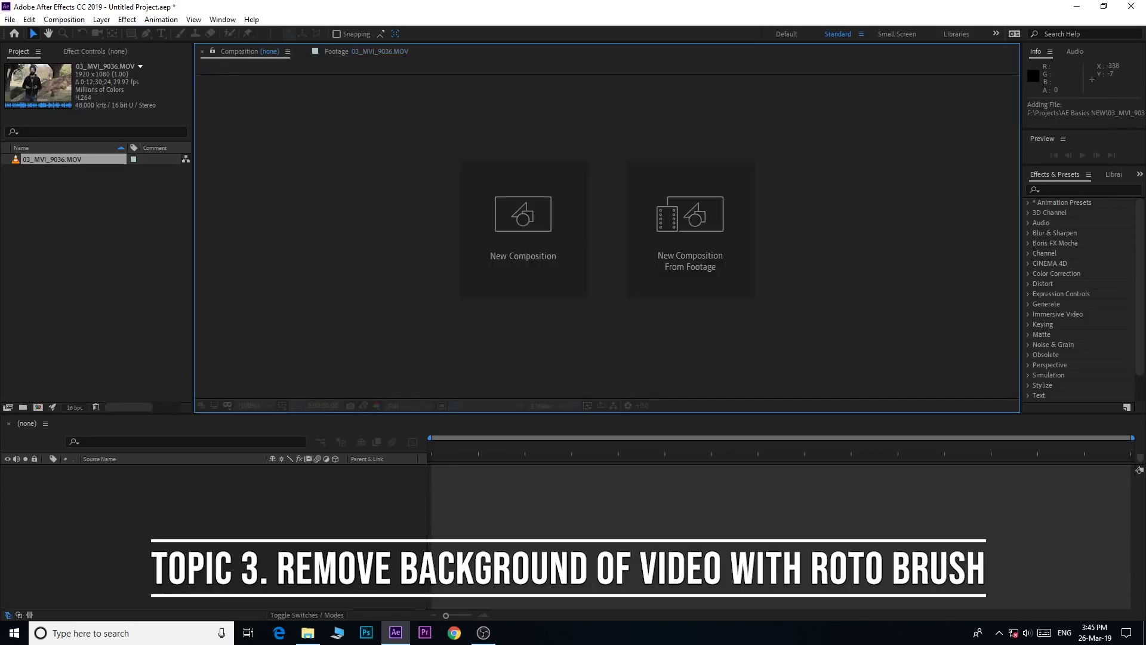
left_click_drag(45, 159, 37, 406)
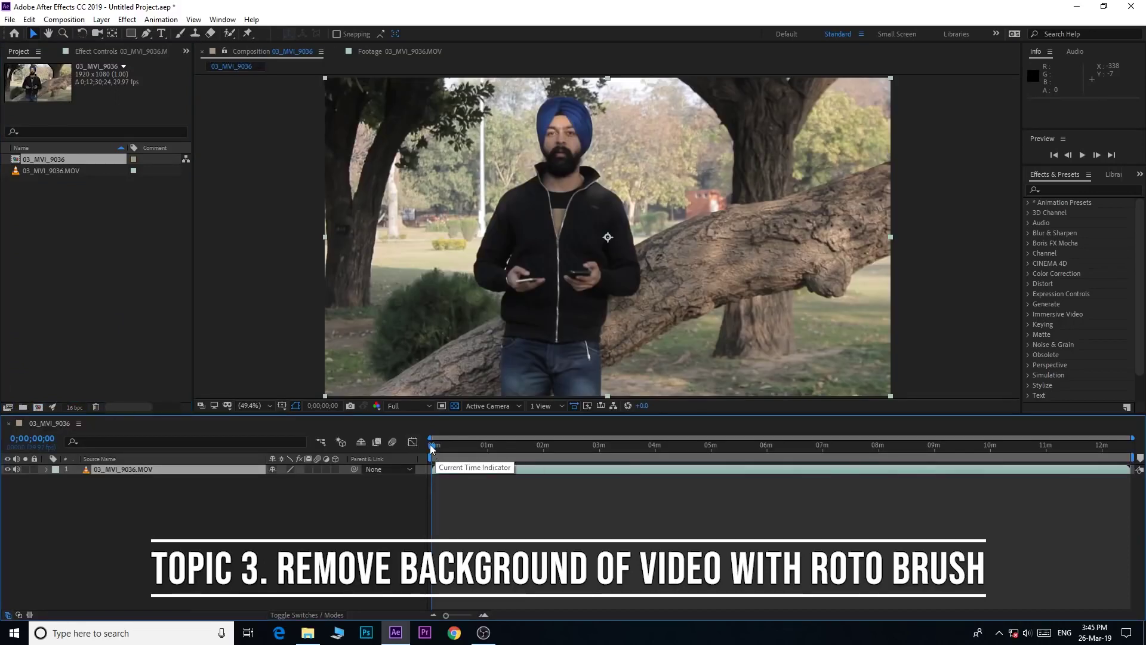
Set the work area from 0;00;27;16 to 0;00;36;15 and trim the comp to it.
left_click_drag(432, 449, 457, 456)
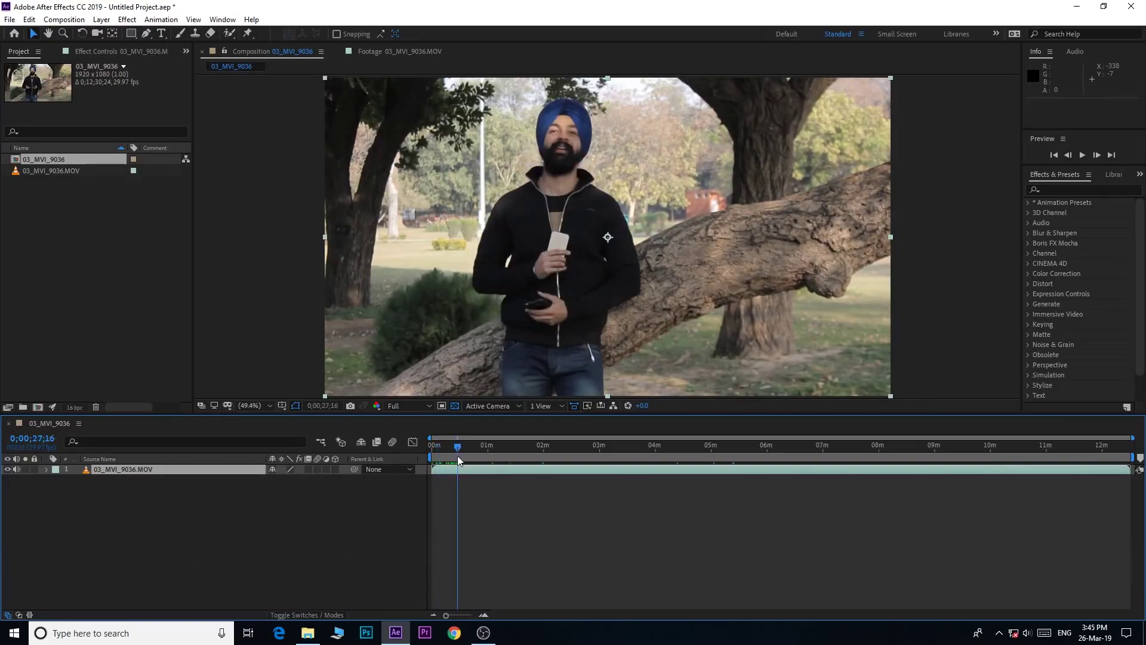
key("b")
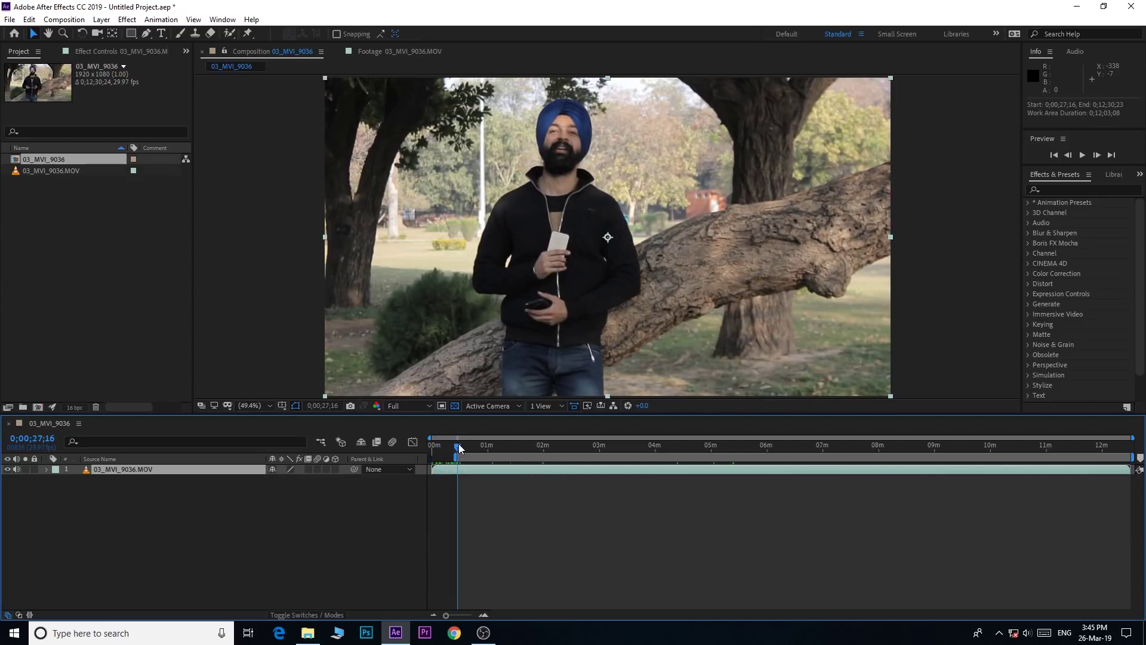
left_click_drag(459, 445, 467, 446)
key("n")
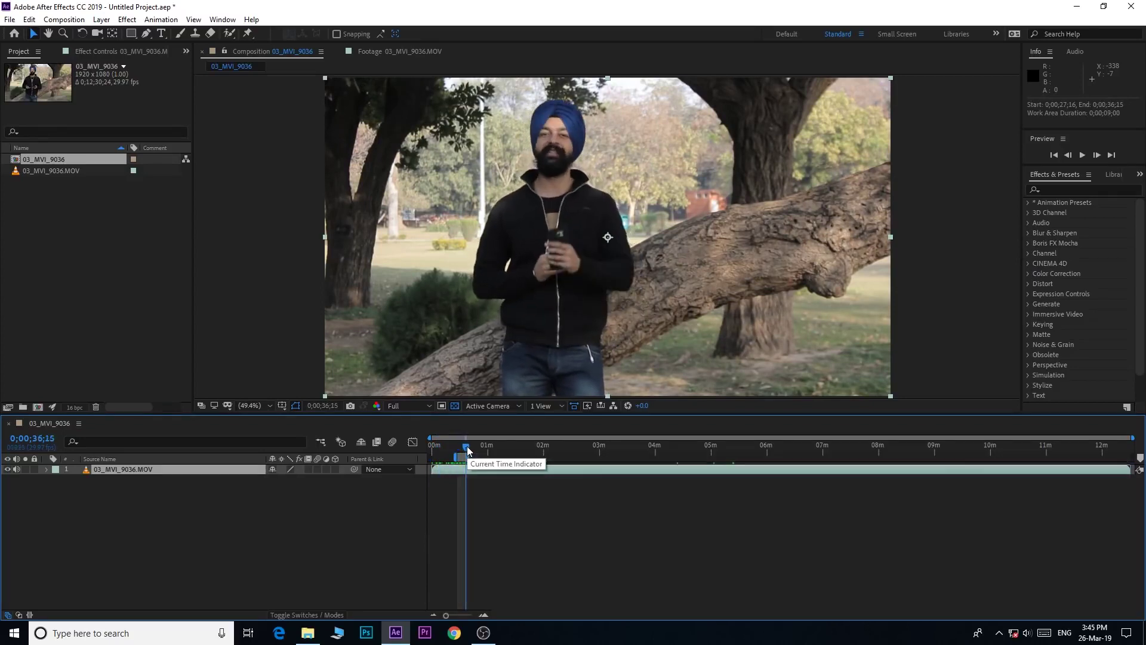
right_click(461, 457)
left_click(490, 491)
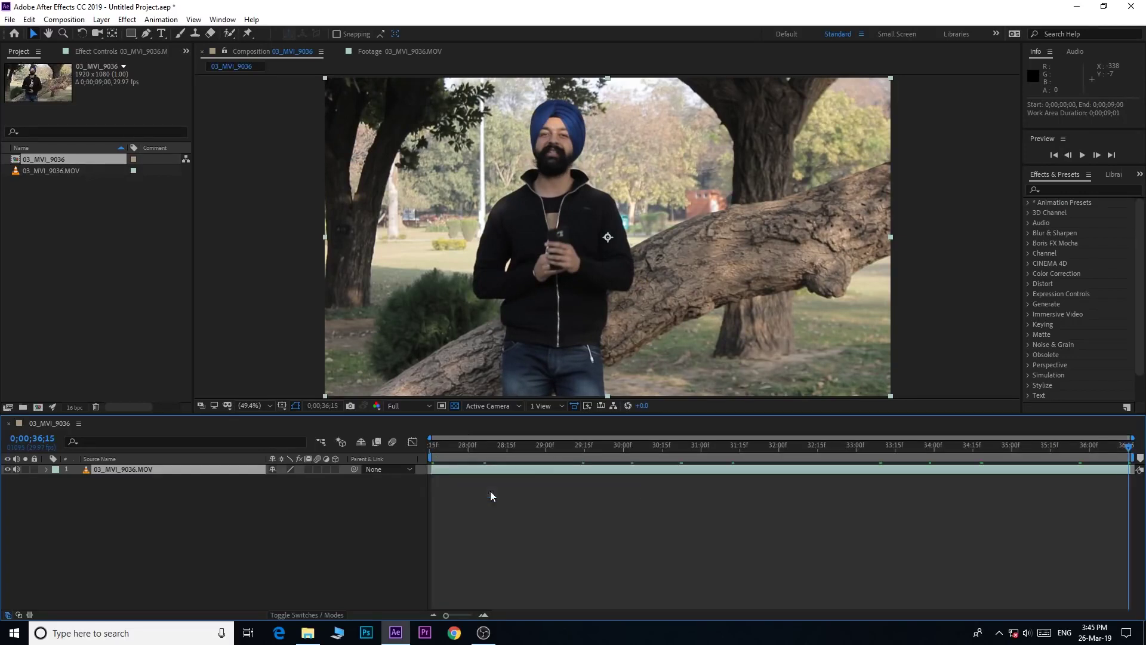
mouse_move(435, 445)
left_mouse_down()
mouse_move(704, 467)
mouse_move(422, 471)
left_mouse_up()
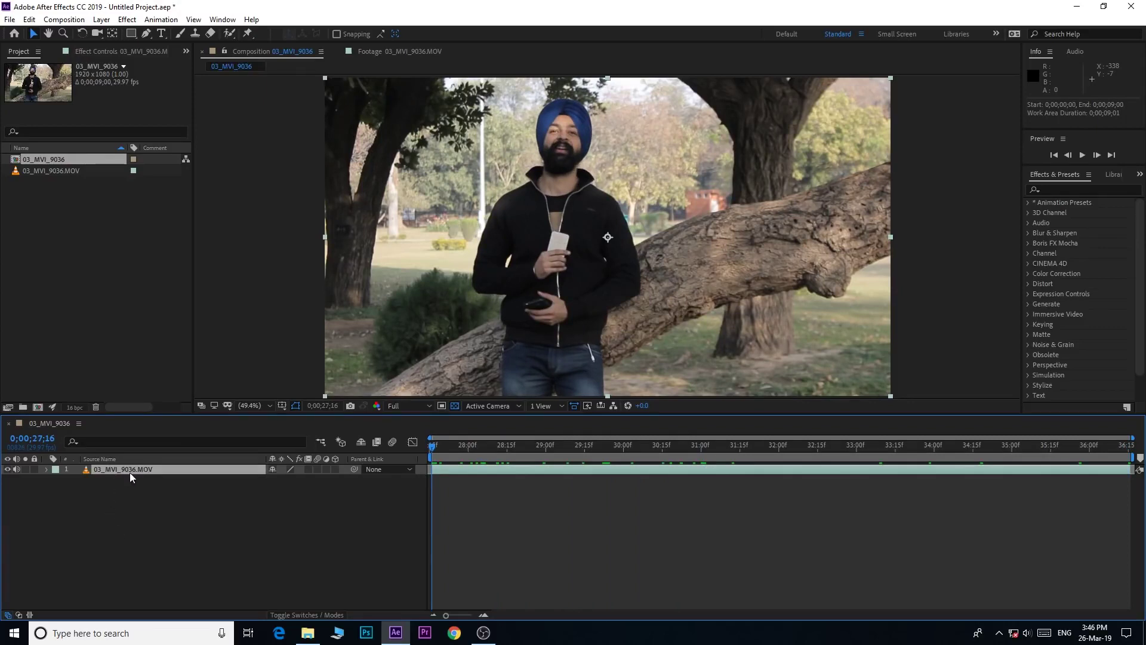
Duplicate the footage layer and rename the top copy Roto.
left_click(29, 19)
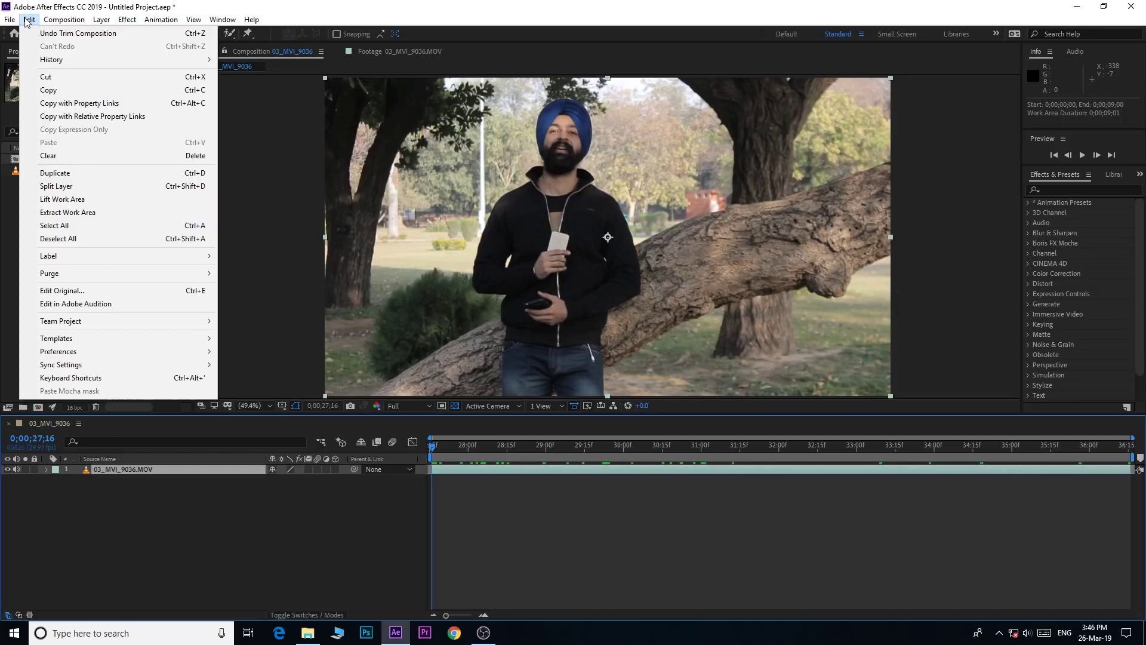
left_click(79, 175)
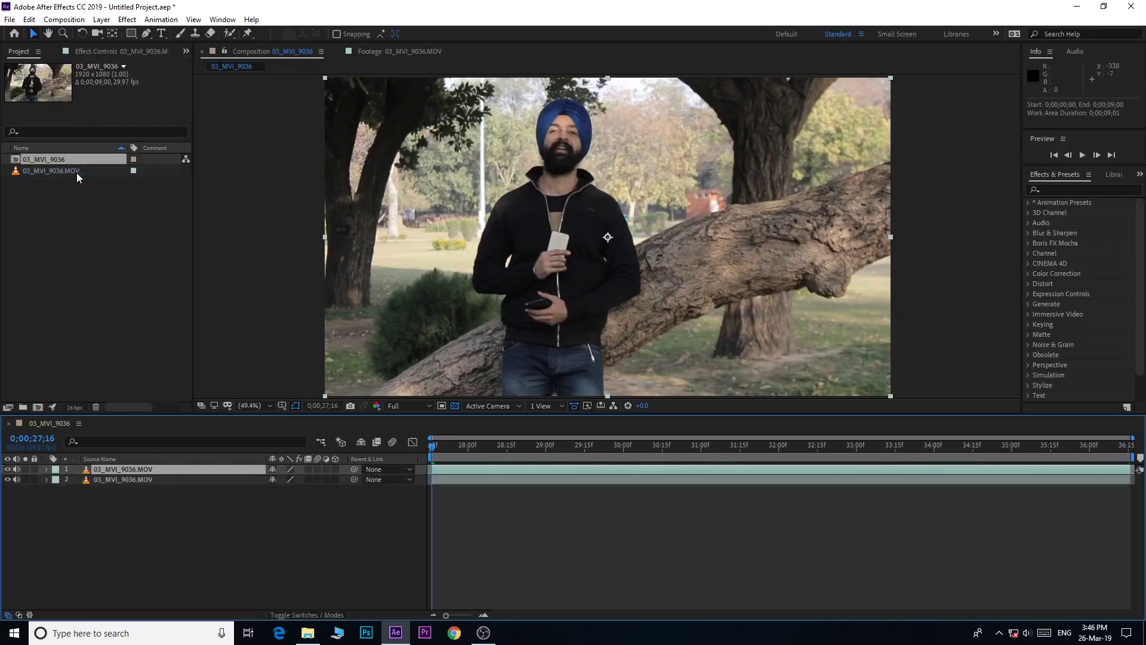
right_click(126, 469)
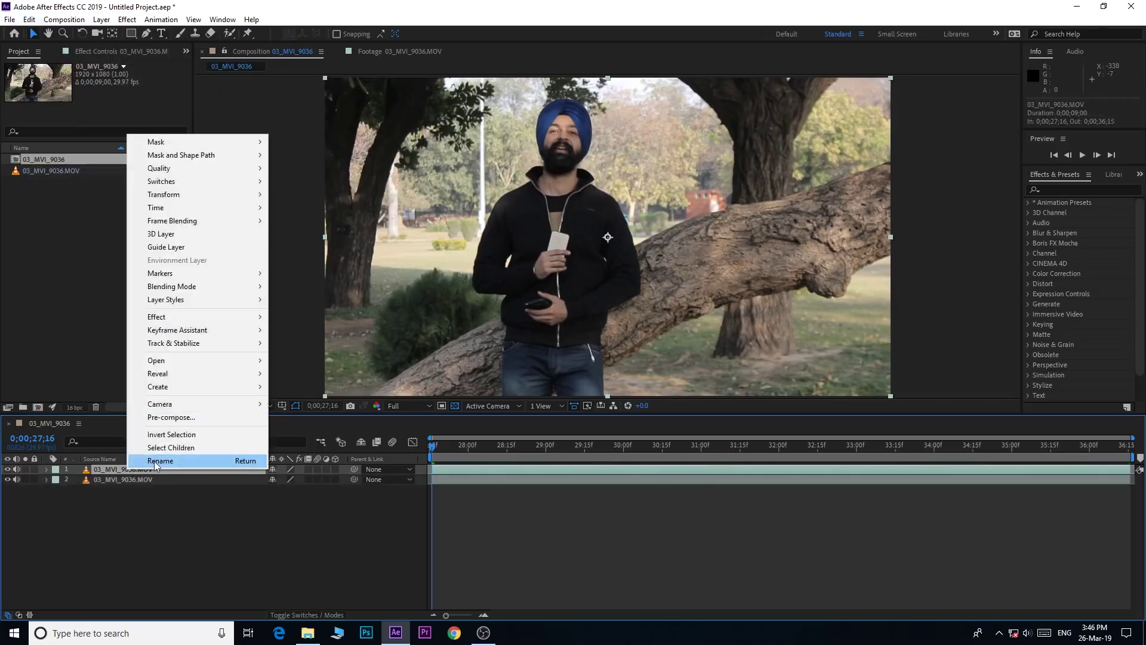
left_click(154, 461)
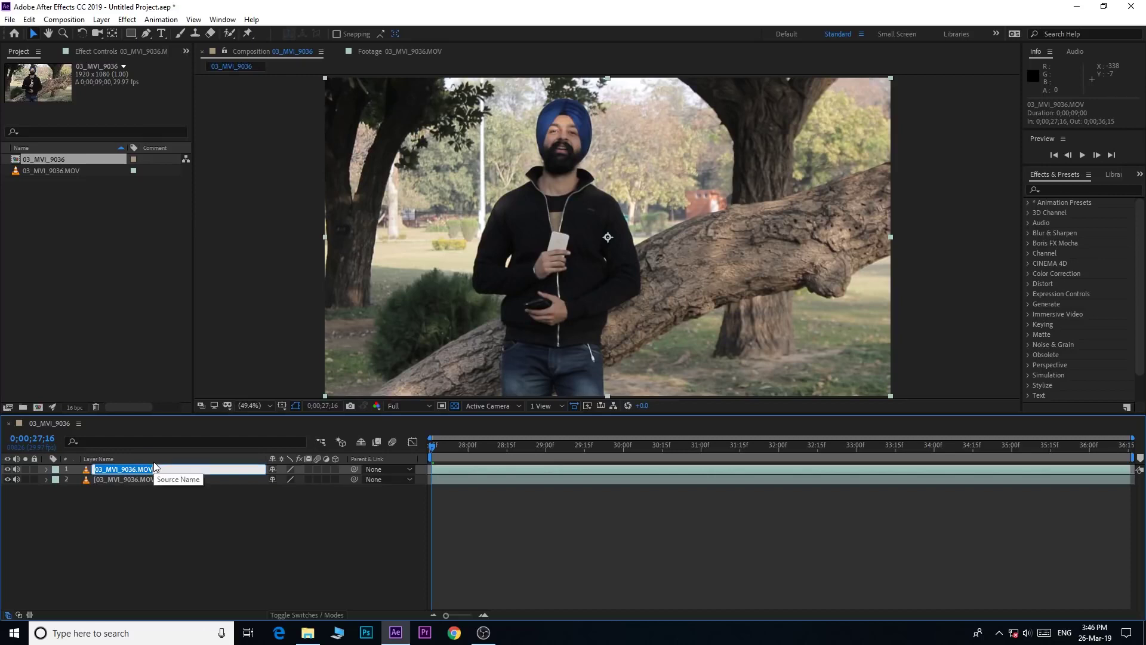
type("Roto")
key("Return")
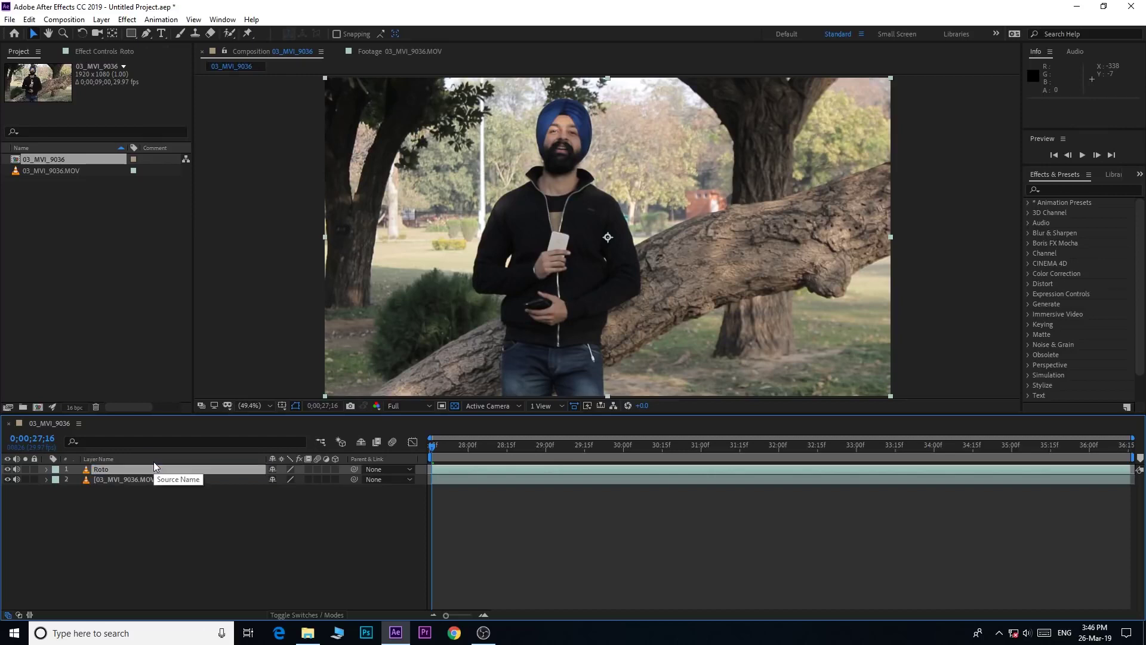
Hide the original 03_MVI_9036.MOV layer and reselect the Roto layer.
left_click(100, 479)
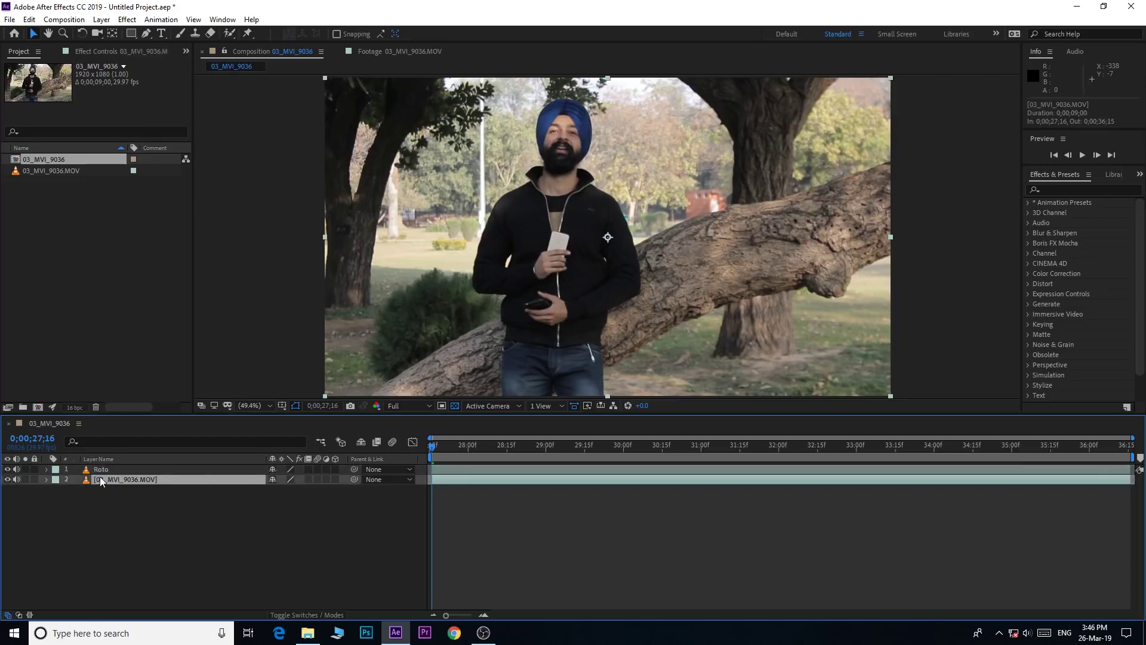
left_click(7, 480)
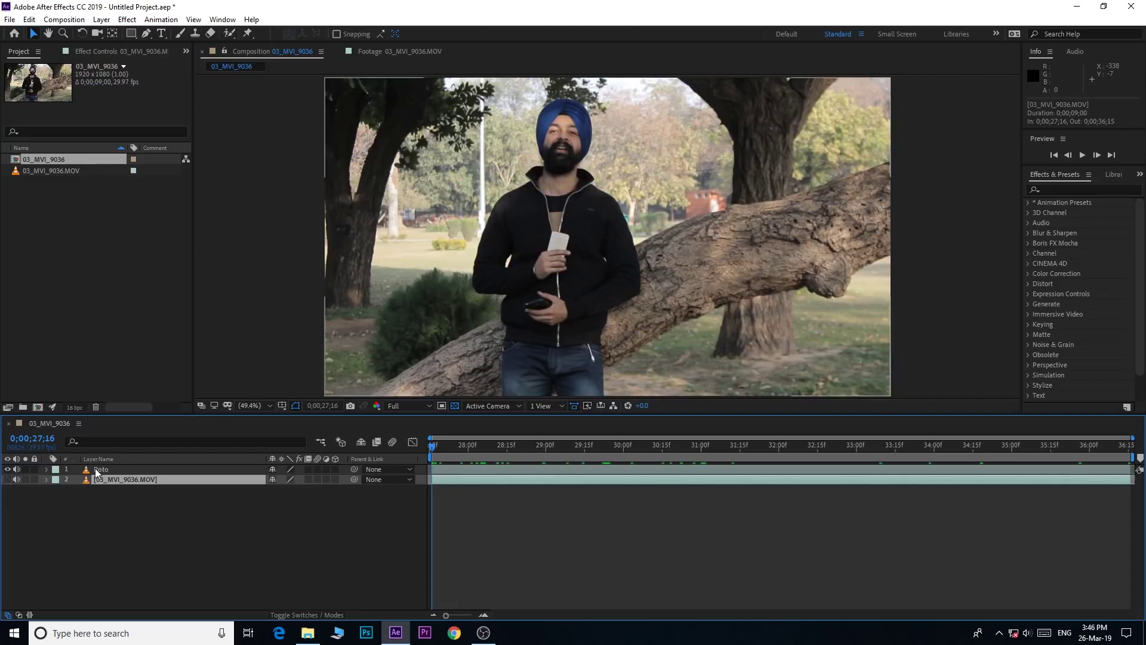
left_click(106, 468)
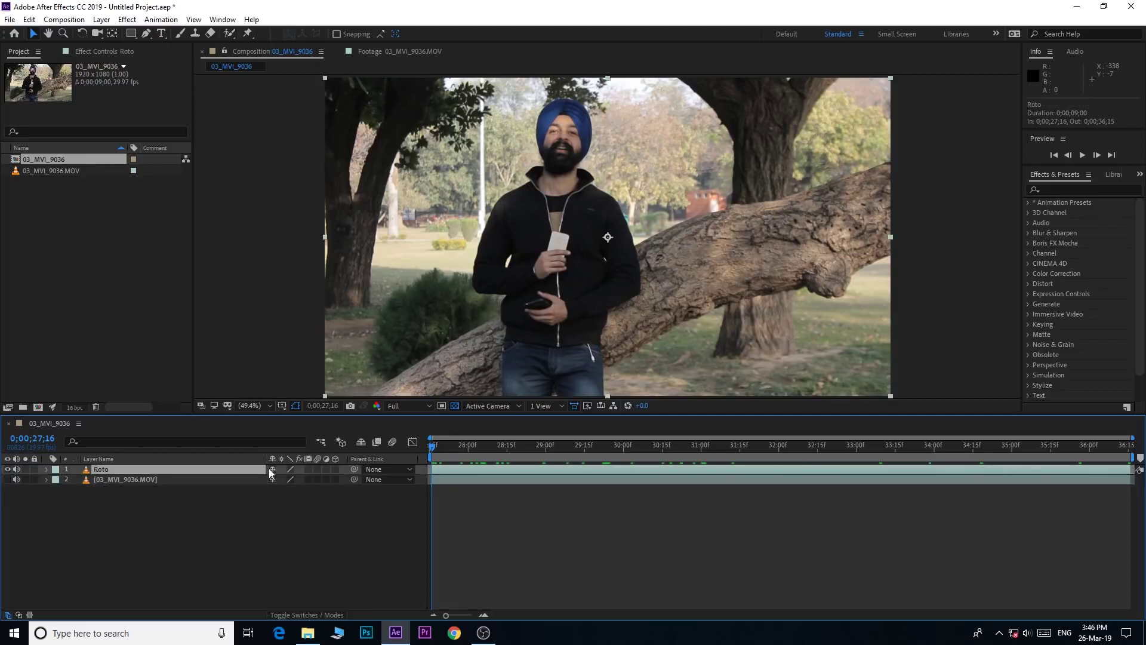
Open the Roto layer in its Layer viewer and choose the Roto Brush tool.
double_click(475, 467)
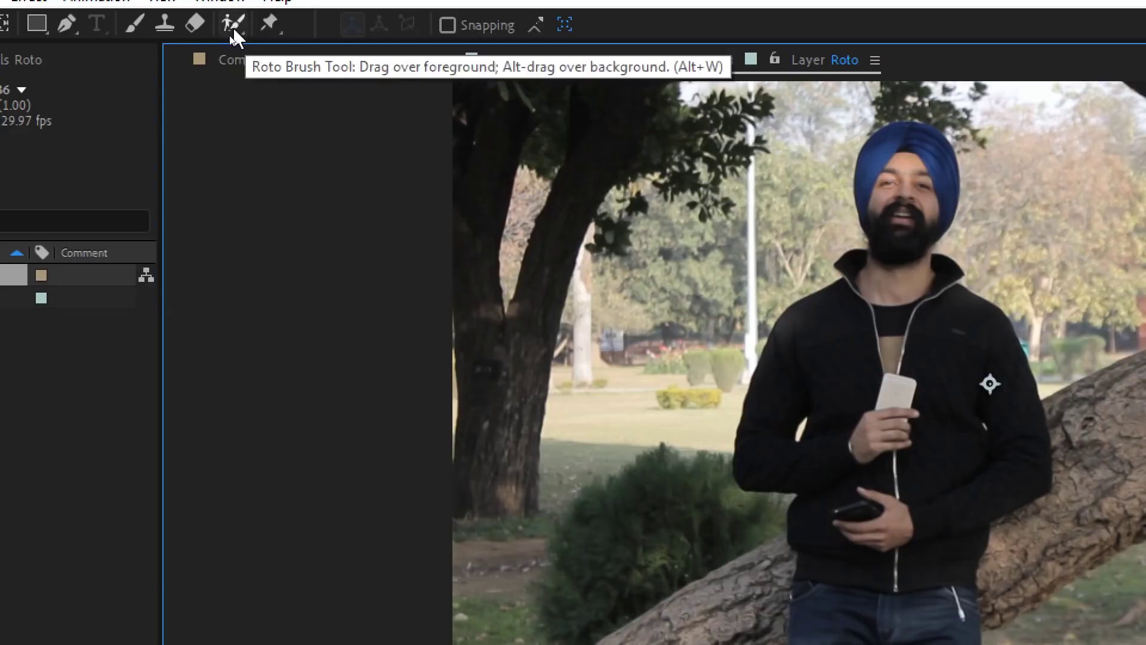
left_click(233, 27)
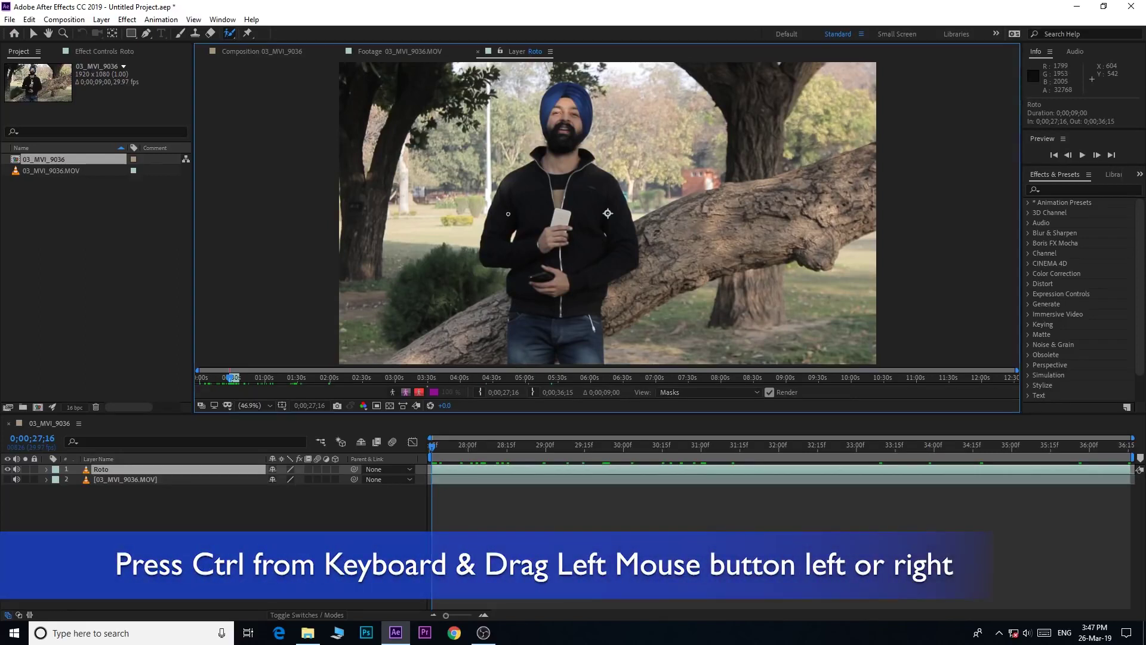
Enlarge the Roto Brush and paint a foreground stroke over the man from jeans to left arm.
left_click_drag(508, 213, 508, 214, "ctrl")
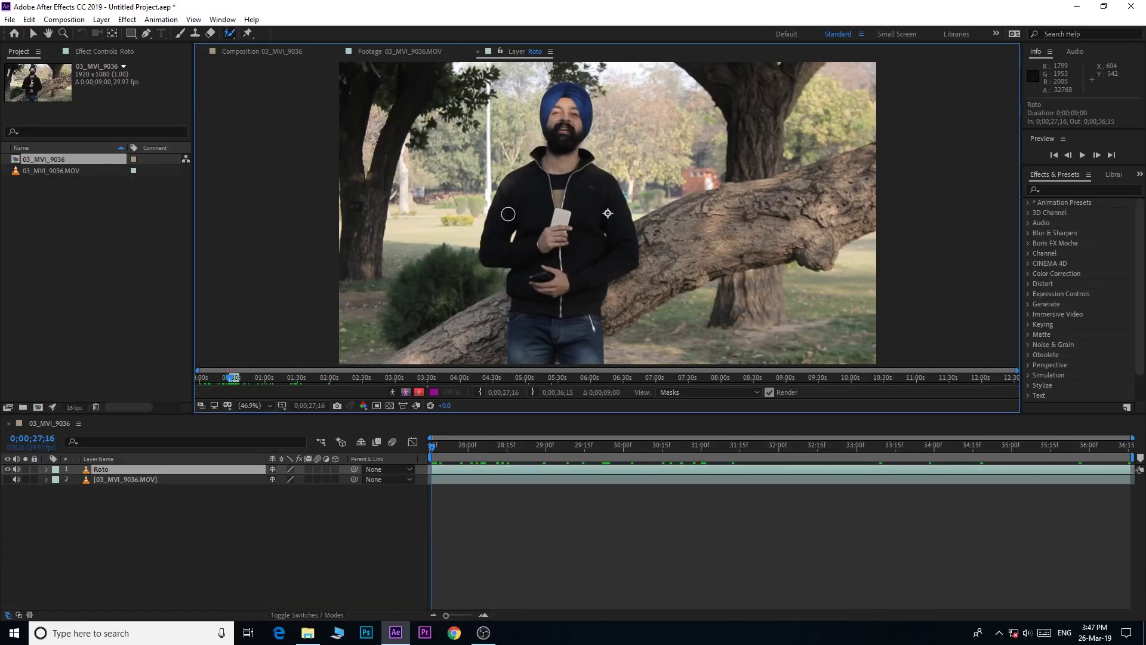
mouse_move(508, 214)
left_mouse_down("ctrl")
mouse_move(560, 213)
mouse_move(515, 214)
left_mouse_up("ctrl")
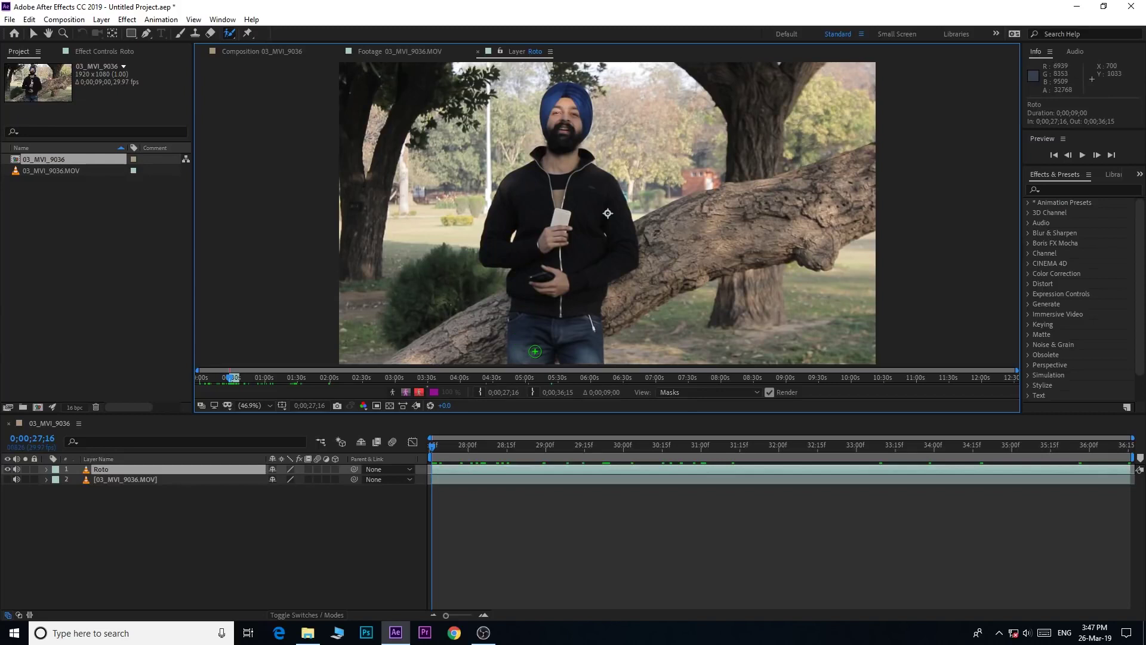
mouse_move(535, 351)
left_mouse_down()
mouse_move(508, 213)
mouse_move(566, 142)
mouse_move(544, 353)
left_mouse_up()
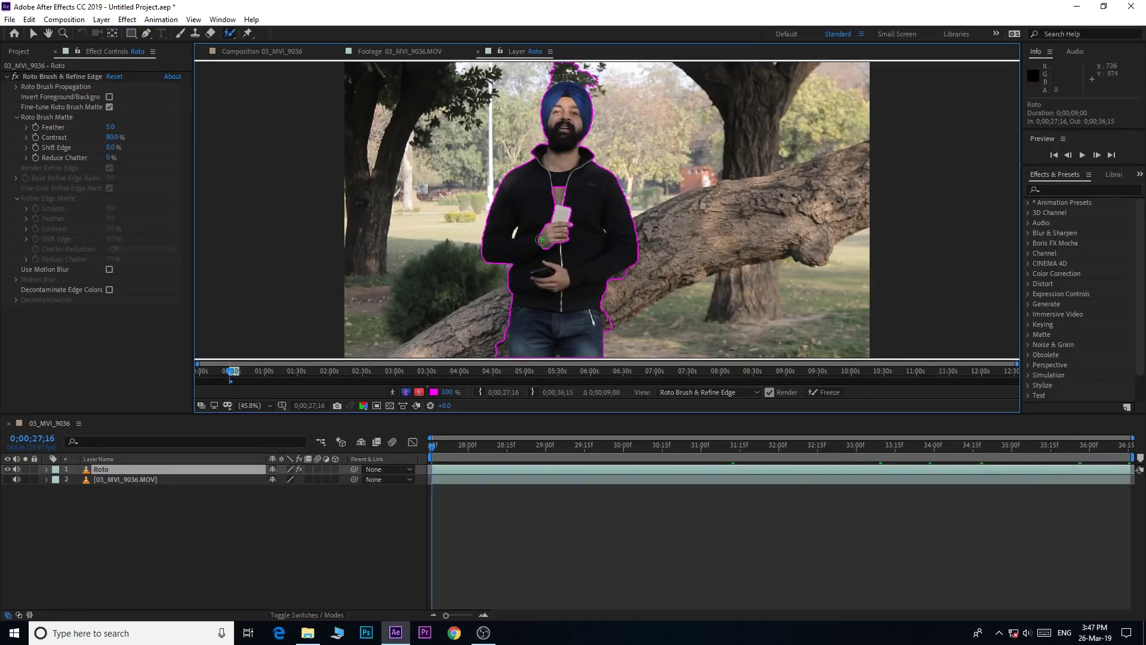
Add the jacket beside the man's hand to the foreground matte.
key("period")
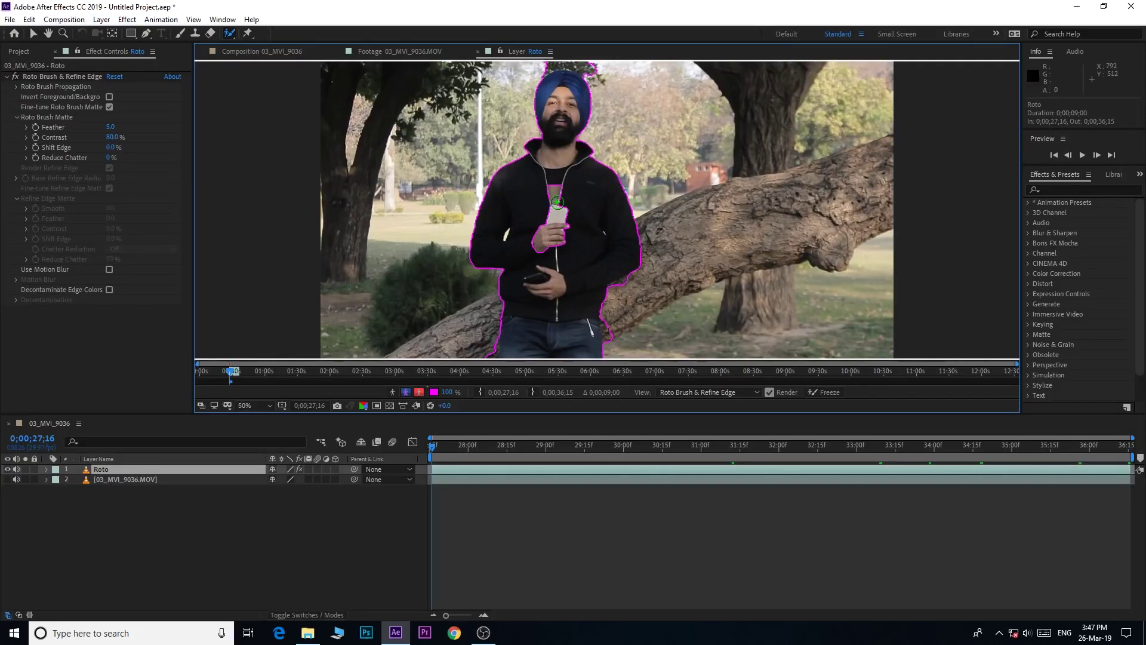
key("period")
key("period")
key("period")
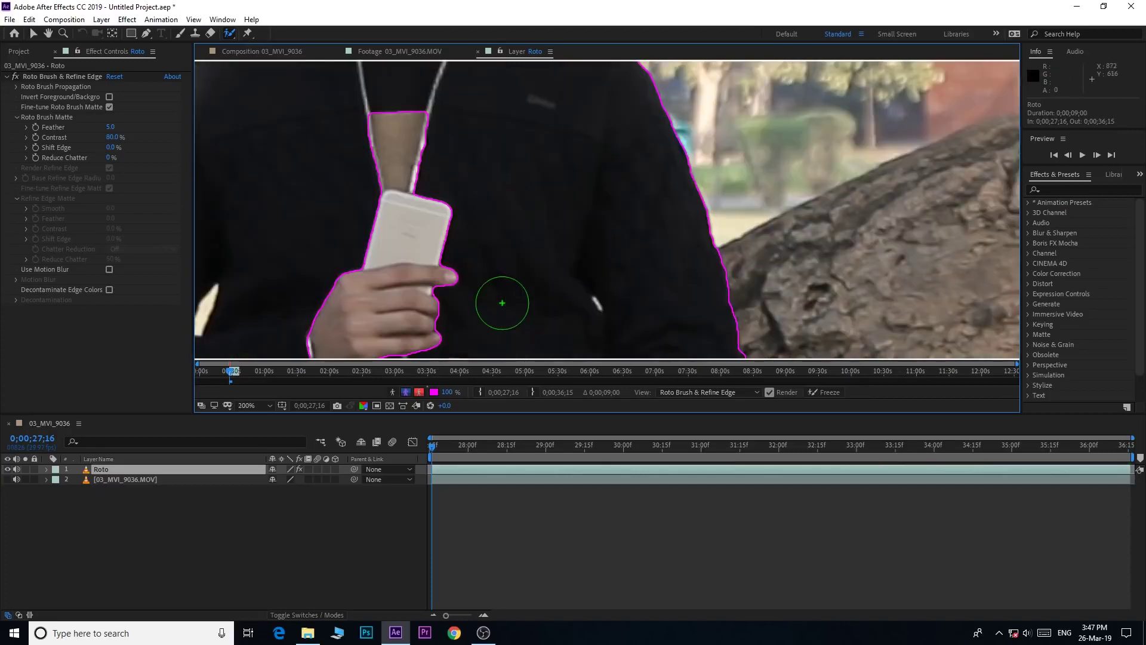
key("comma")
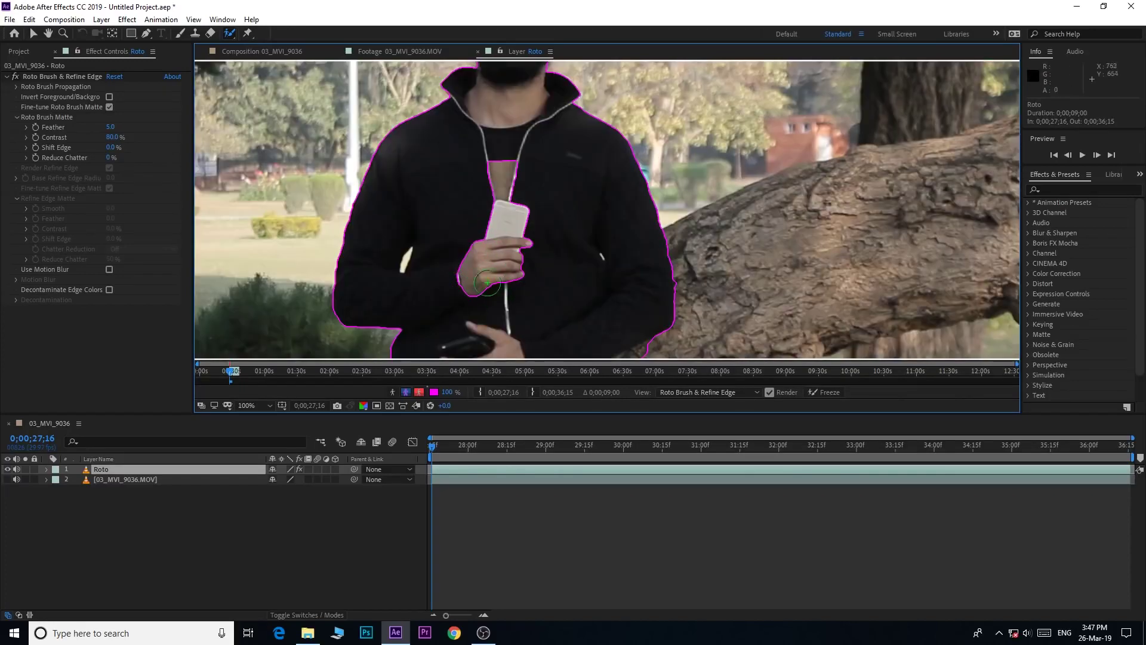
mouse_move(465, 296)
left_mouse_down()
mouse_move(465, 232)
mouse_move(516, 266)
mouse_move(483, 141)
mouse_move(519, 121)
left_mouse_up()
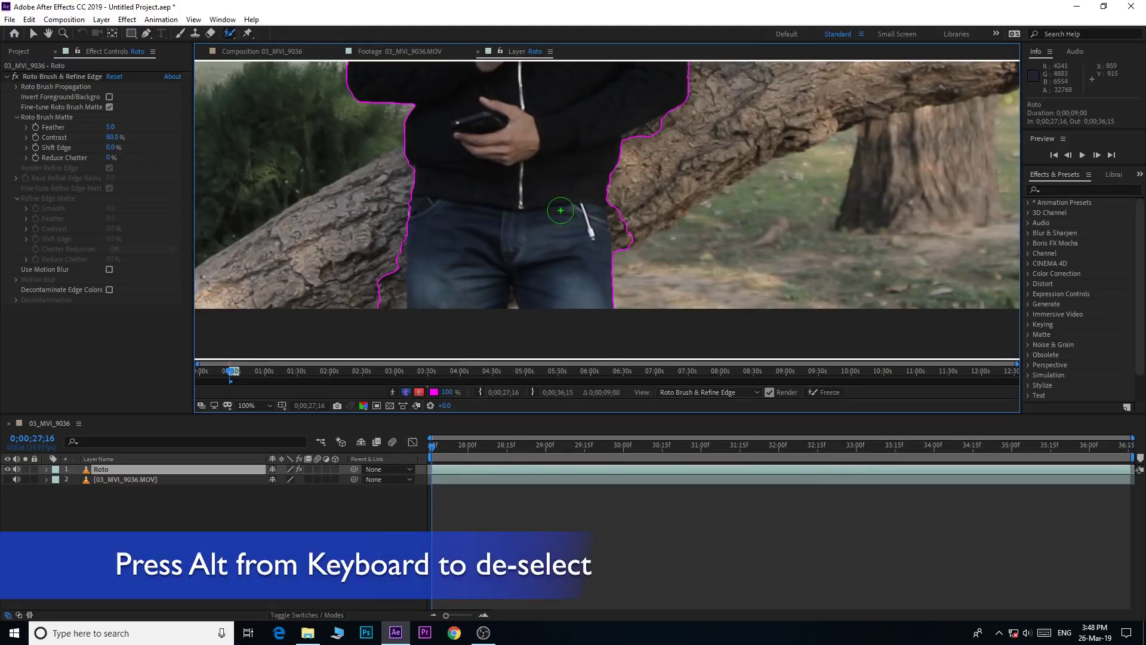
Subtract the tree edges and the background along the man's left side from the matte.
key("alt")
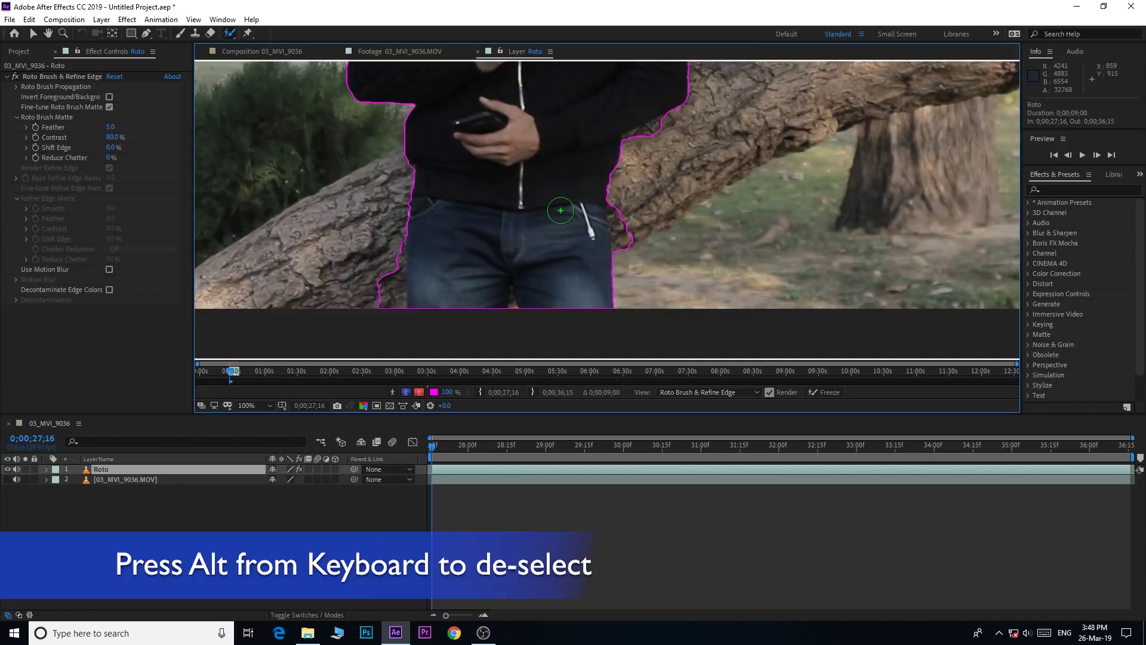
key("alt")
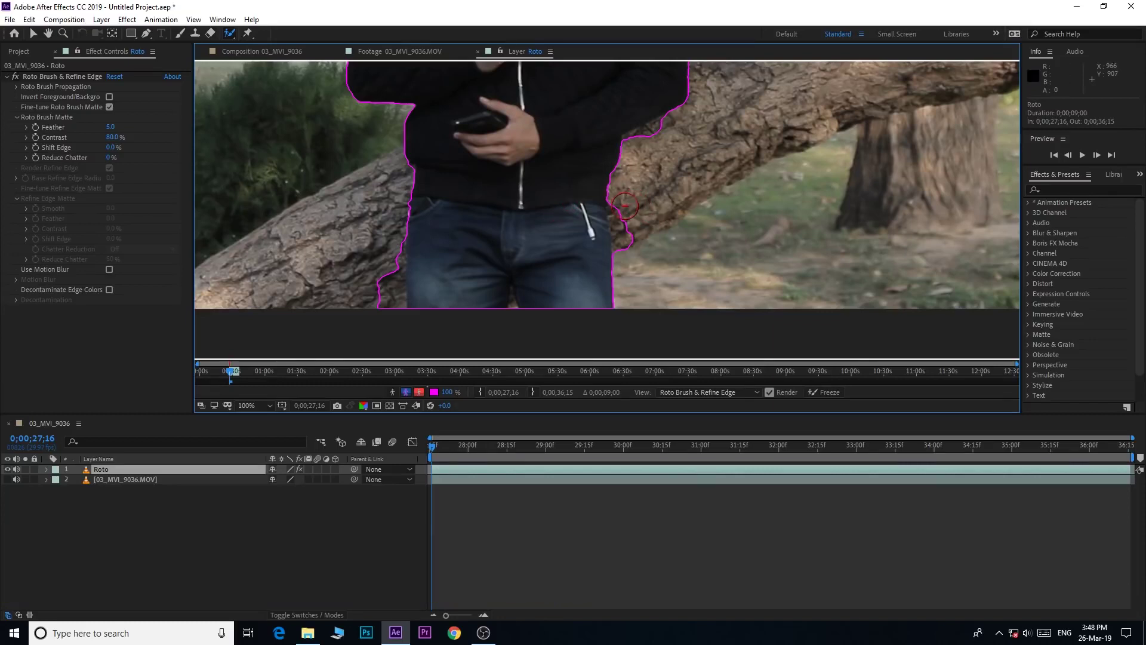
left_click_drag(626, 206, 630, 260)
left_click_drag(388, 224, 387, 301)
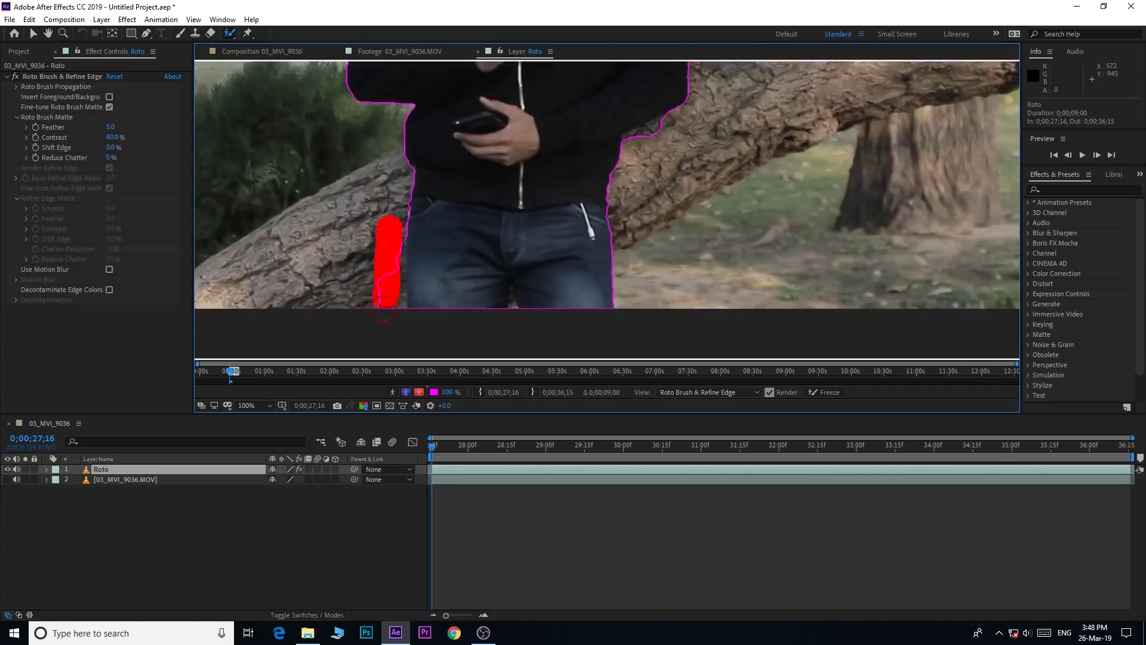
left_click_drag(633, 251, 686, 239)
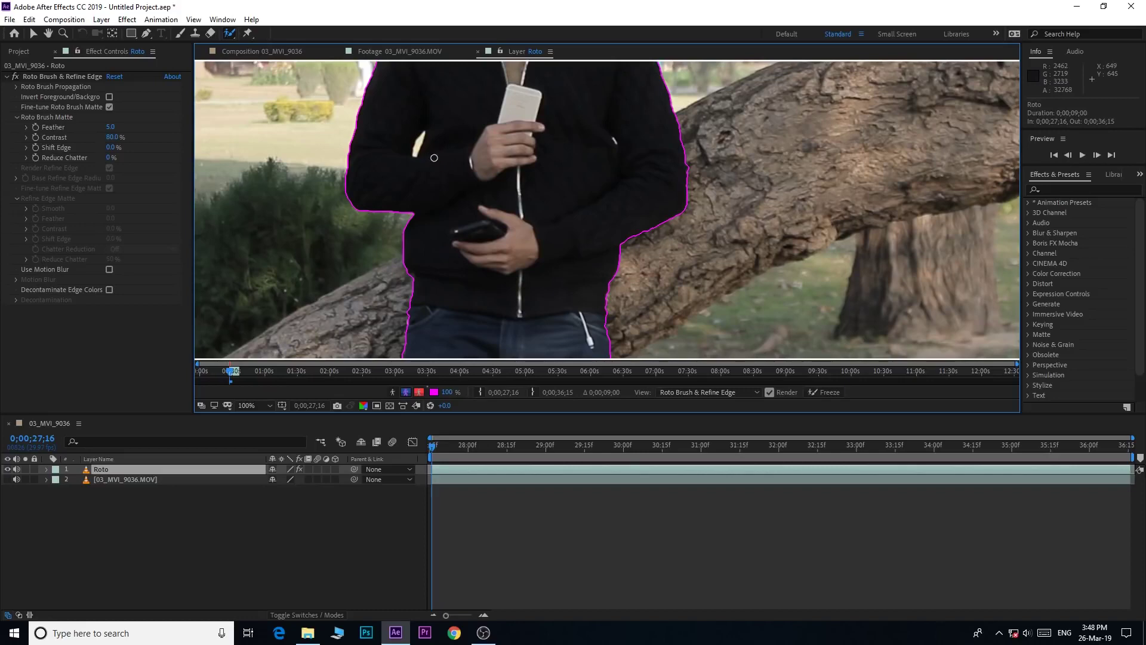
At 200% zoom, subtract the sleeve highlight gap and more background near the phone.
key("period")
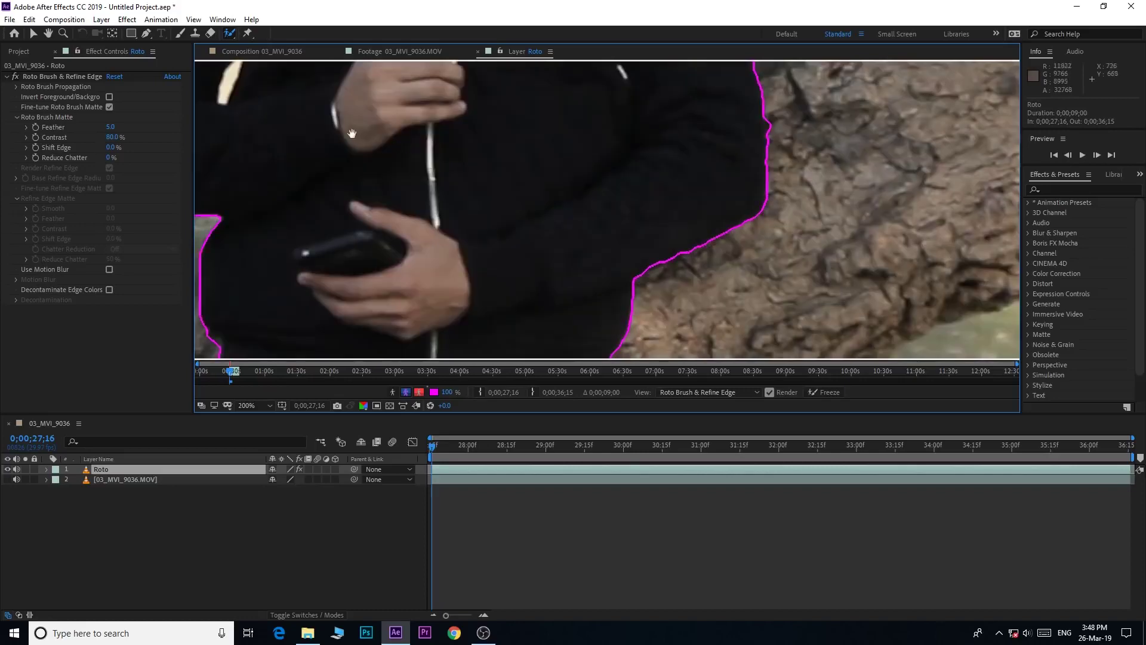
left_click_drag(352, 134, 532, 197)
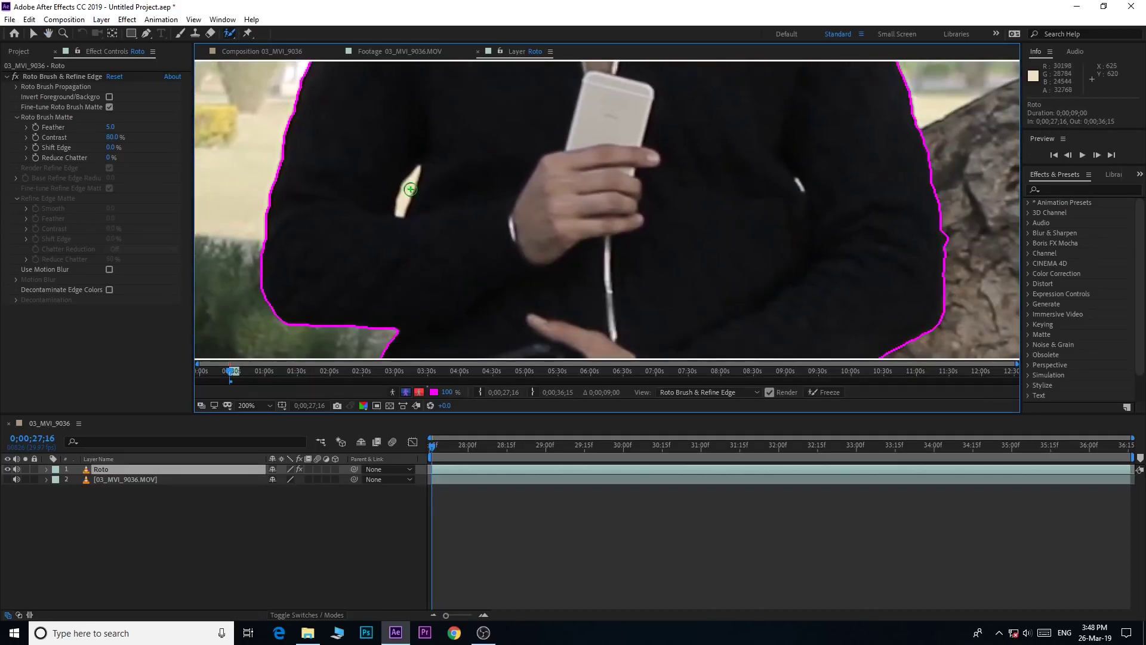
left_click_drag(417, 172, 399, 210)
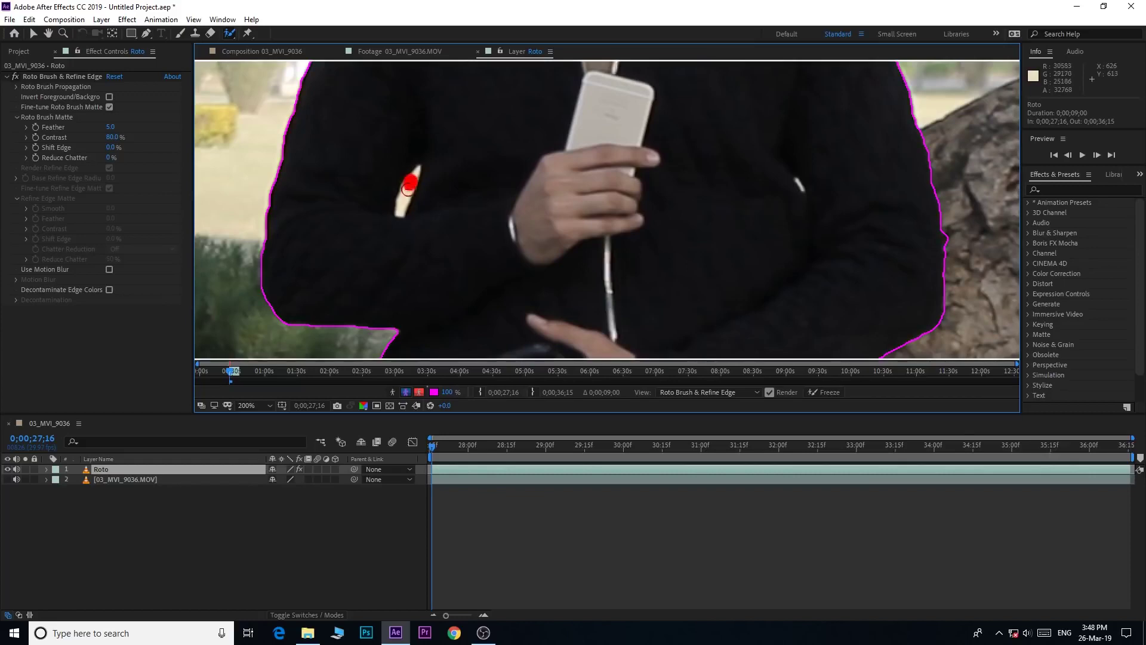
key("comma")
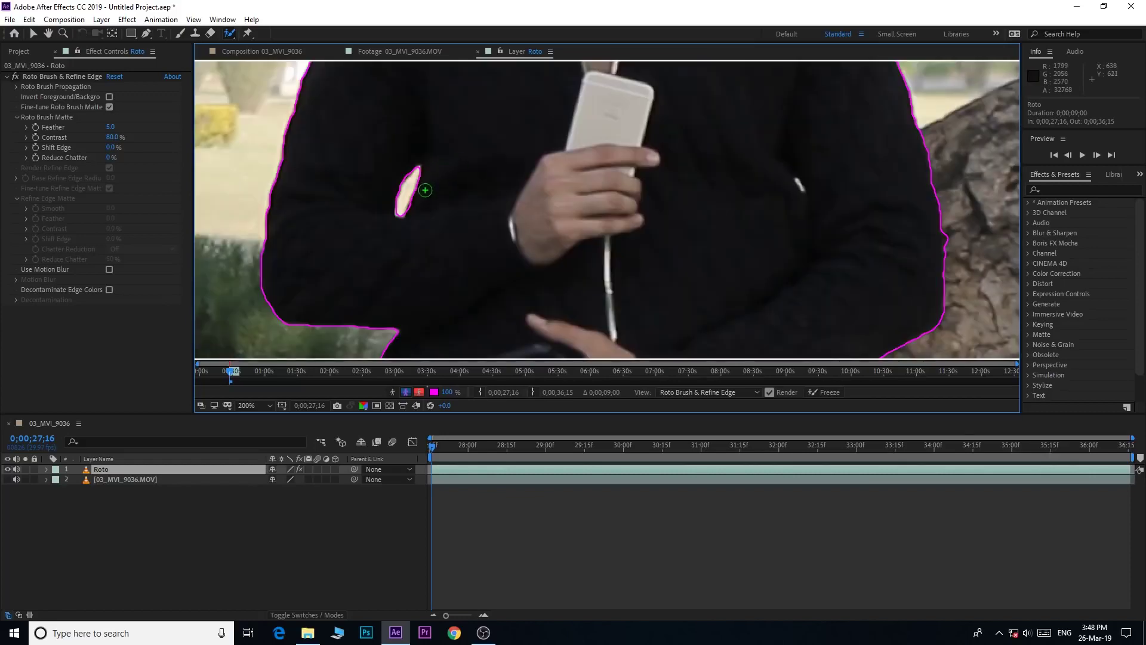
key("period")
left_click_drag(357, 218, 578, 238)
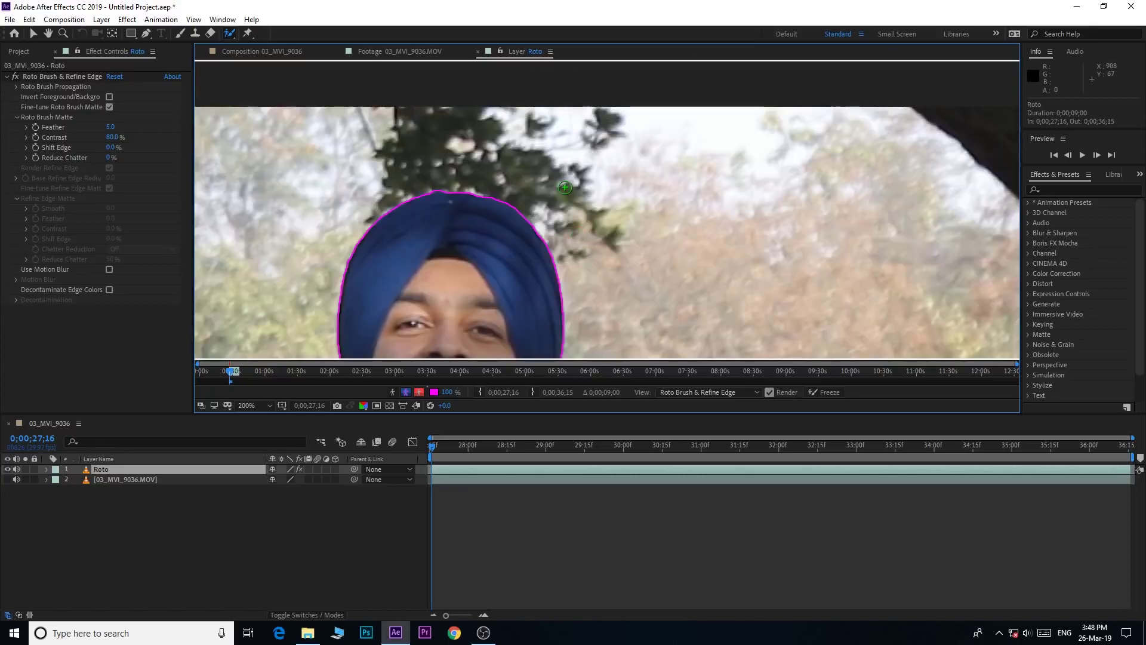
key("comma")
Zoom back out to show the whole frame and return to the Roto Brush.
key("h")
scroll(550, 180, "down", 5)
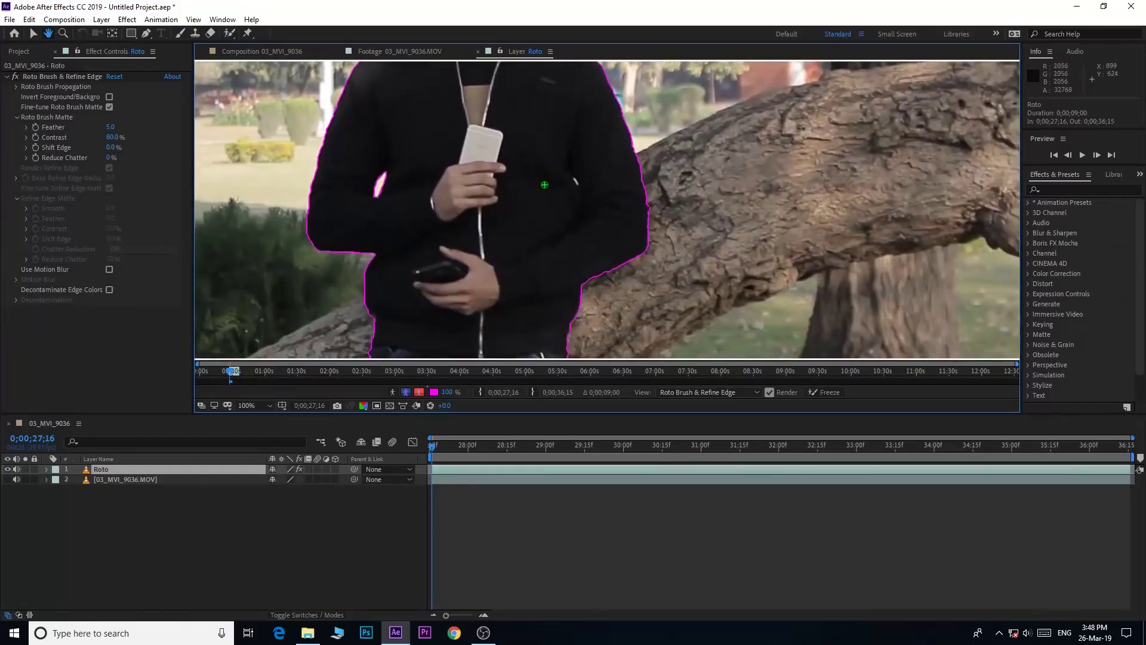
key("comma")
left_click_drag(491, 221, 492, 244)
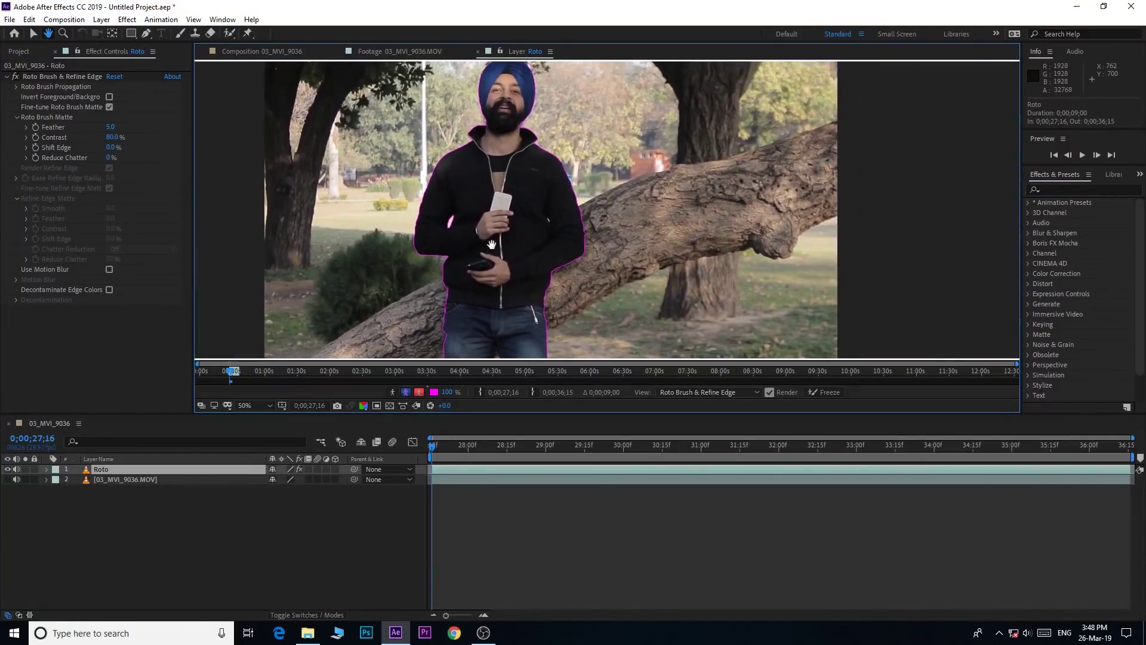
key("alt+w")
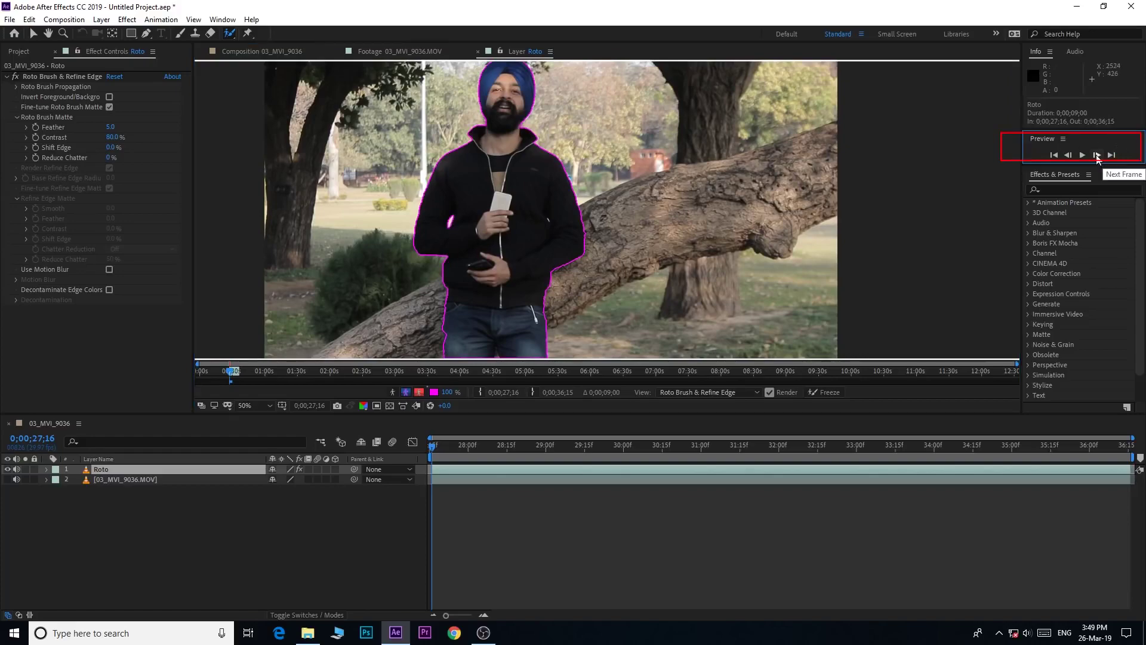
Close the Preview panel and reopen it from the Window menu.
left_click(1097, 156)
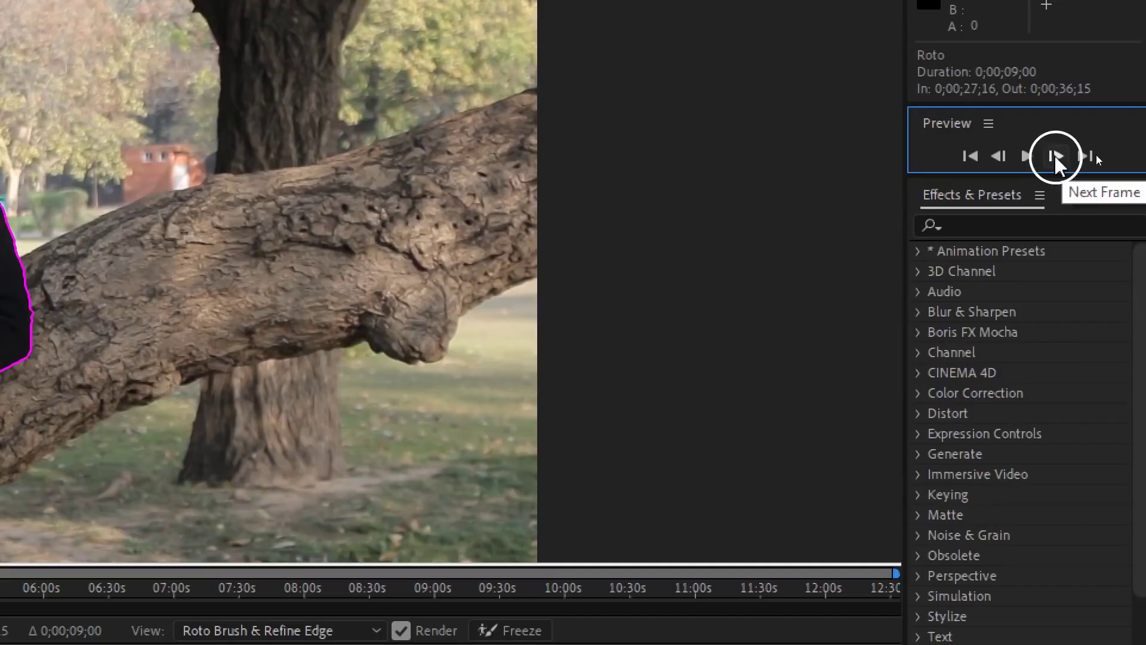
left_click(998, 156)
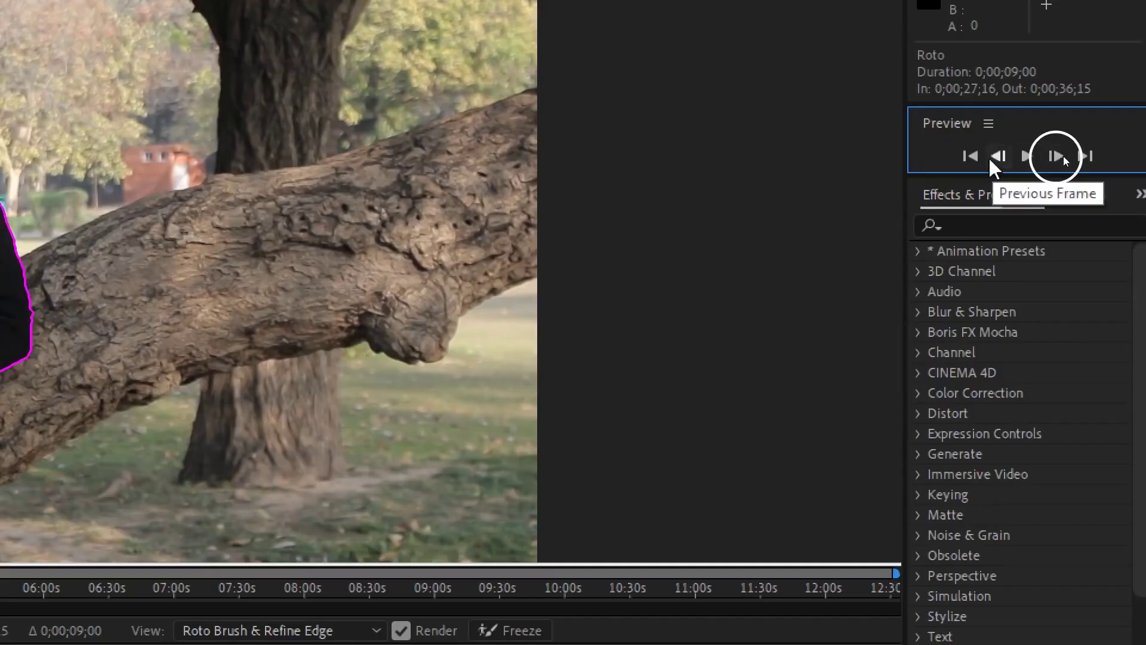
left_click(1062, 139)
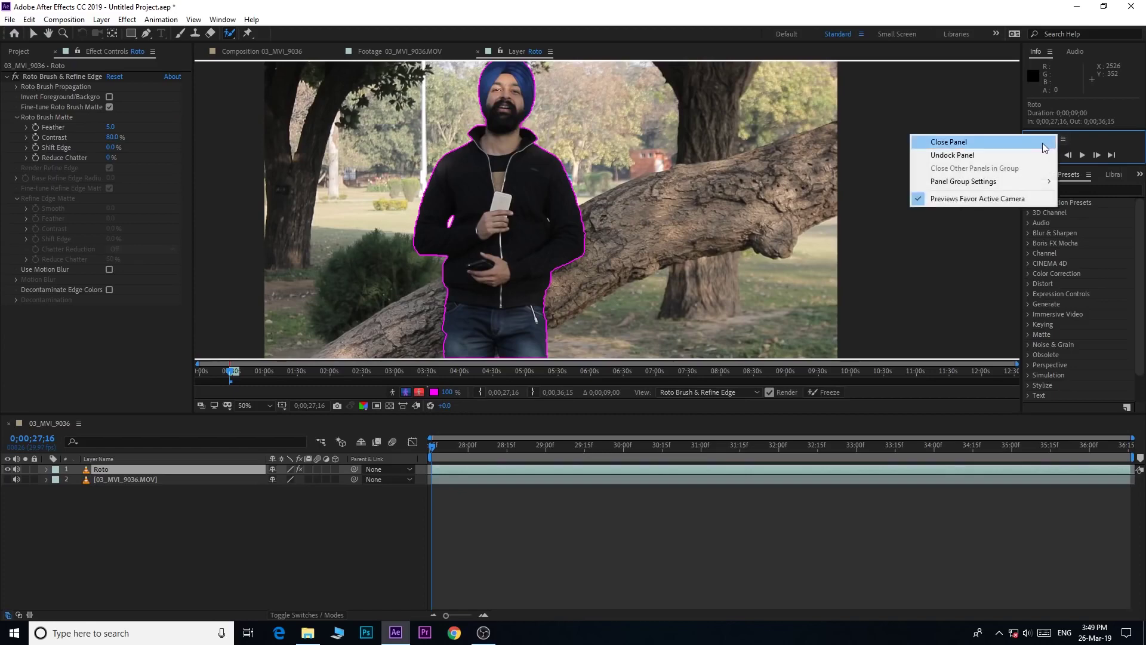
left_click(1034, 145)
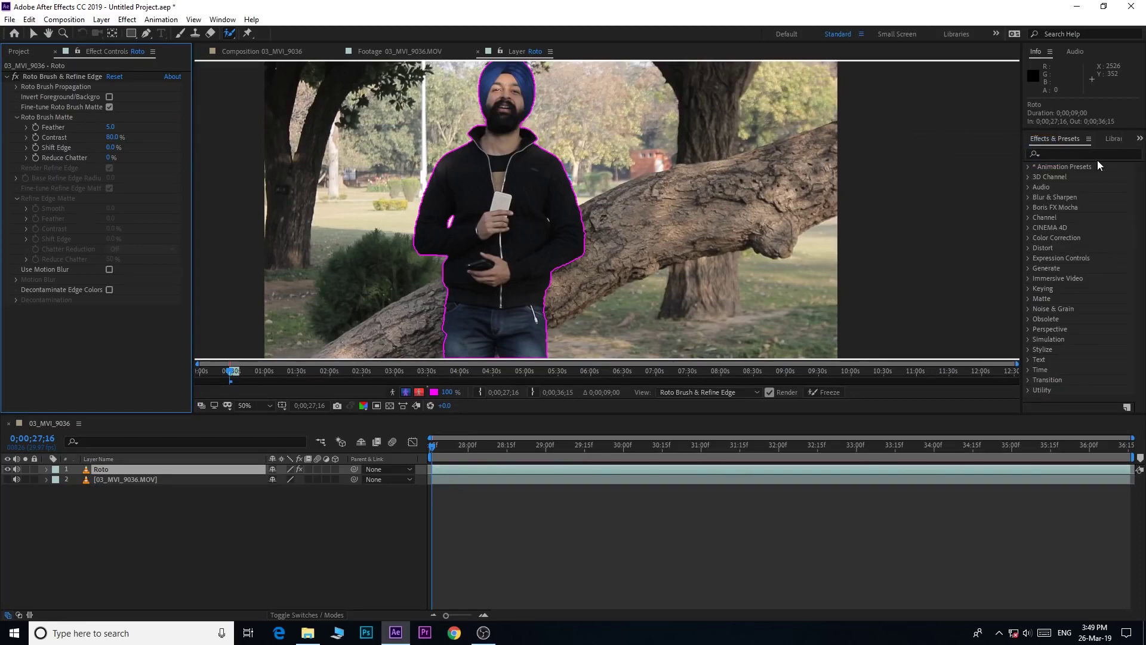
left_click(233, 24)
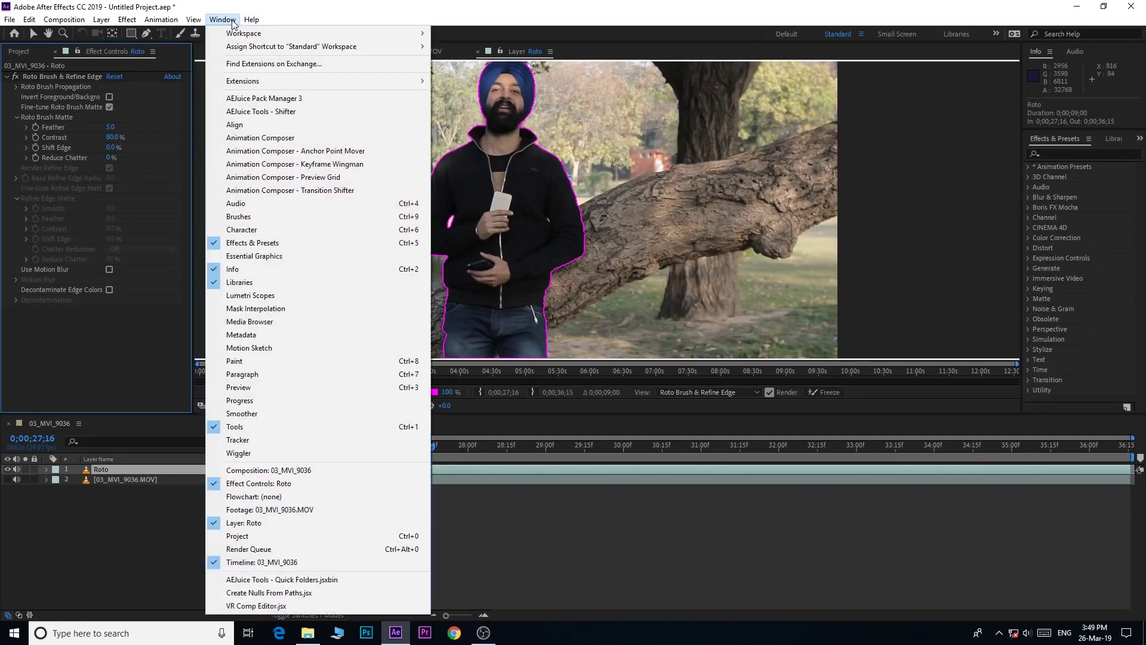
left_click(239, 387)
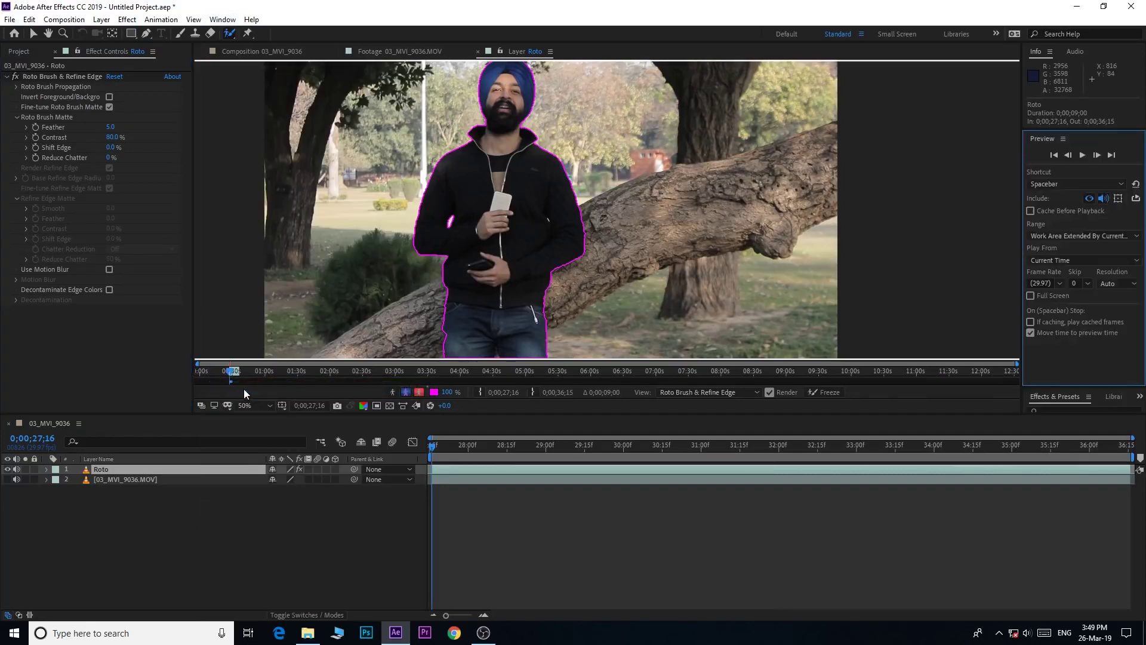
Step frame by frame from 0;00;27;17 to 0;00;28;01, propagating the roto matte.
left_click(1097, 156)
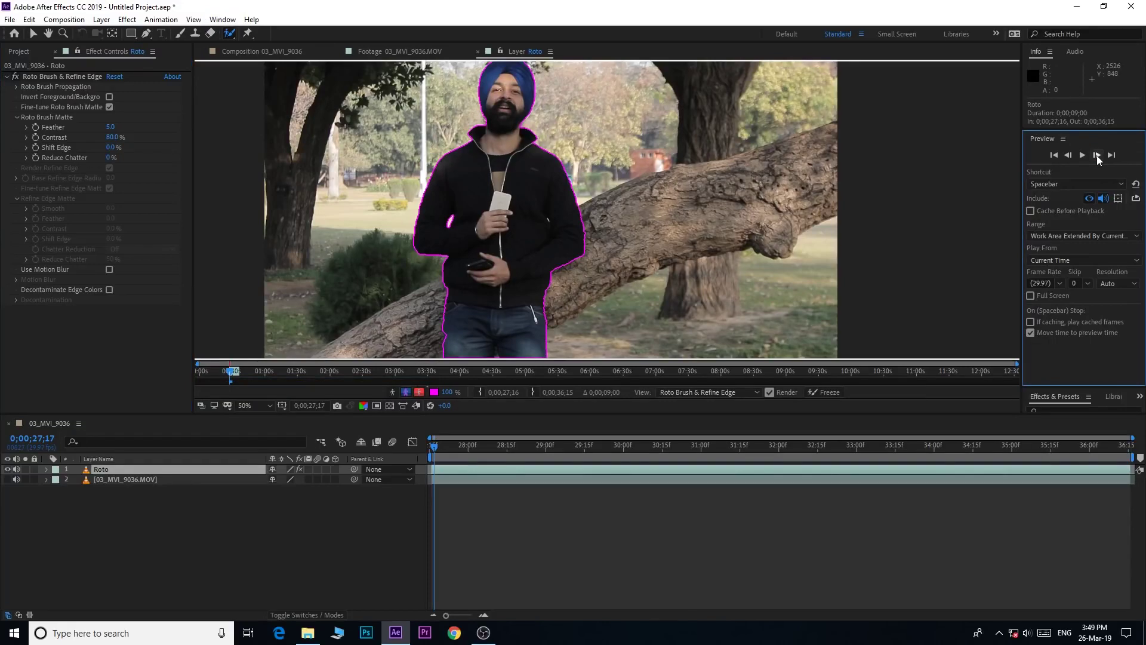
mouse_move(613, 286)
left_mouse_down()
mouse_move(638, 227)
mouse_move(647, 297)
left_mouse_up()
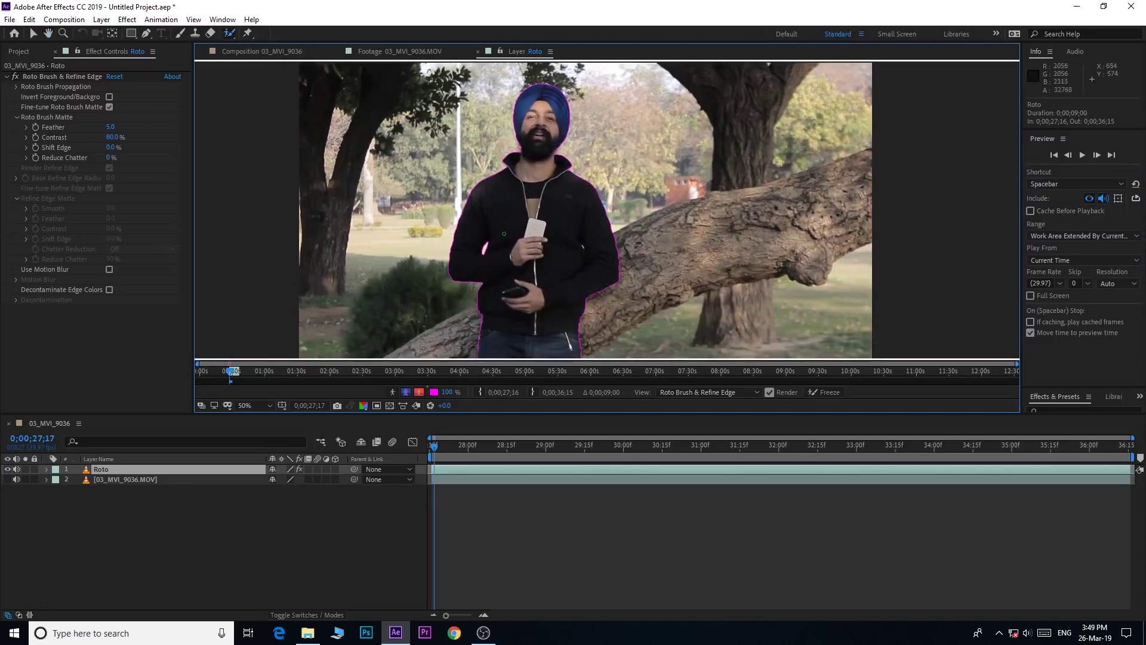
left_click(1097, 156)
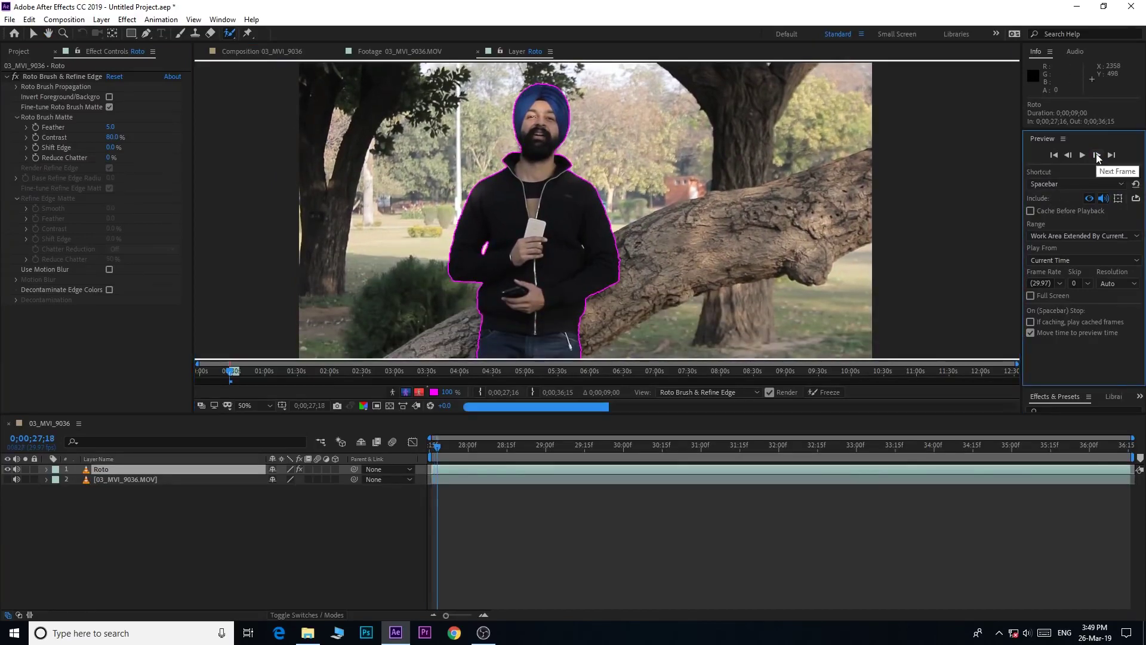
left_click(1098, 156)
left_click(1098, 156)
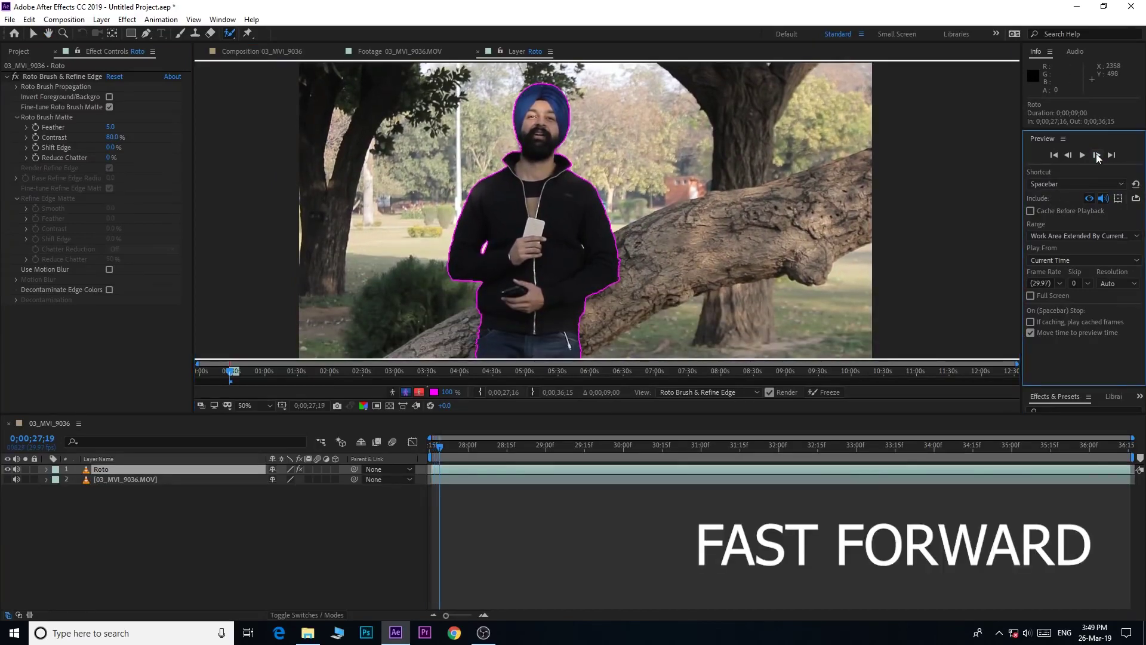
left_click(1097, 157)
left_click(1098, 156)
left_click(1097, 156)
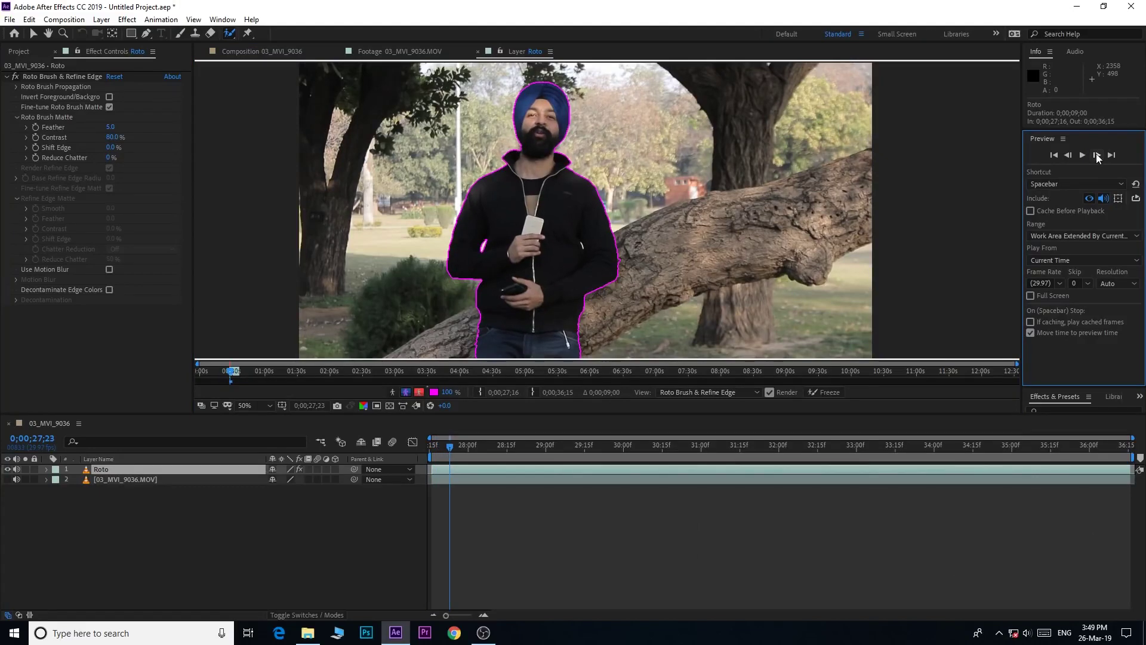
left_click(1097, 156)
left_click(1097, 156)
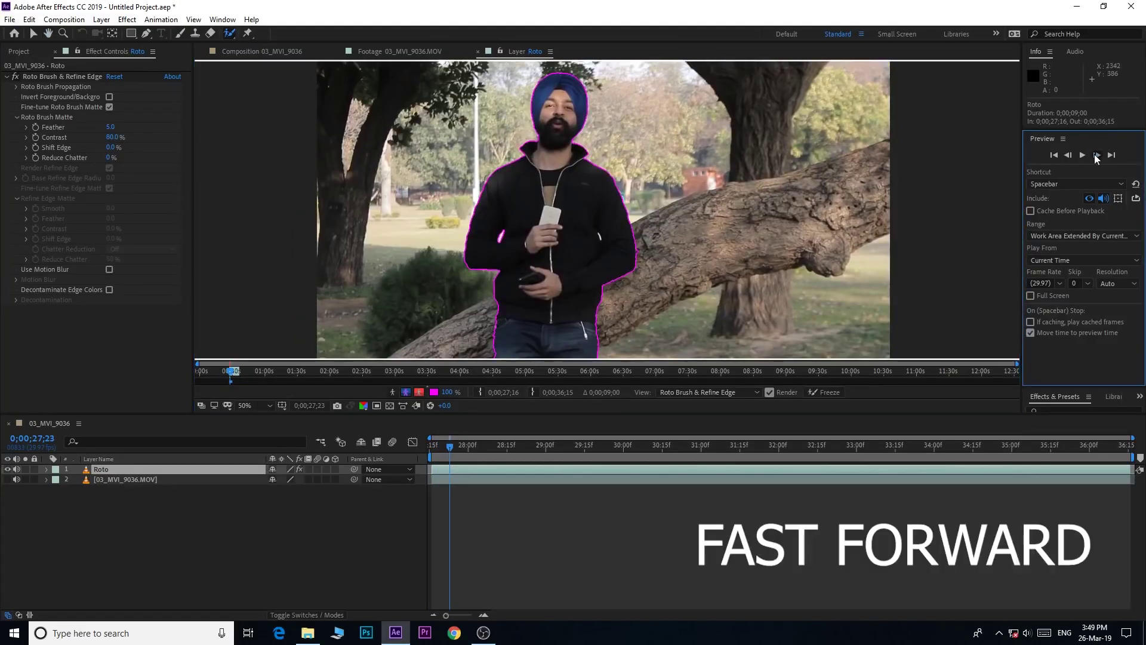
left_click(1097, 156)
left_click(1097, 156)
left_click(1097, 155)
left_click(1098, 156)
left_click(1097, 156)
left_click(1097, 156)
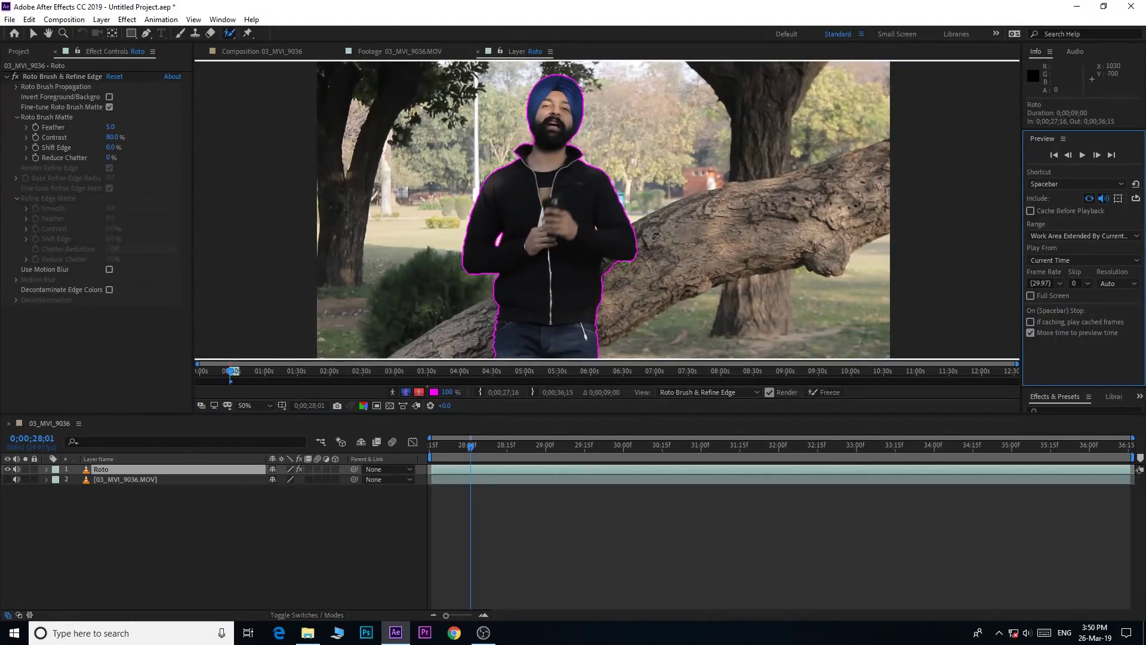
At 0;00;27;29, pull the matte edge back off the tree bark beside the jacket.
scroll(624, 271, "up", 1)
scroll(612, 251, "up", 1)
scroll(597, 230, "up", 1)
scroll(587, 210, "up", 1)
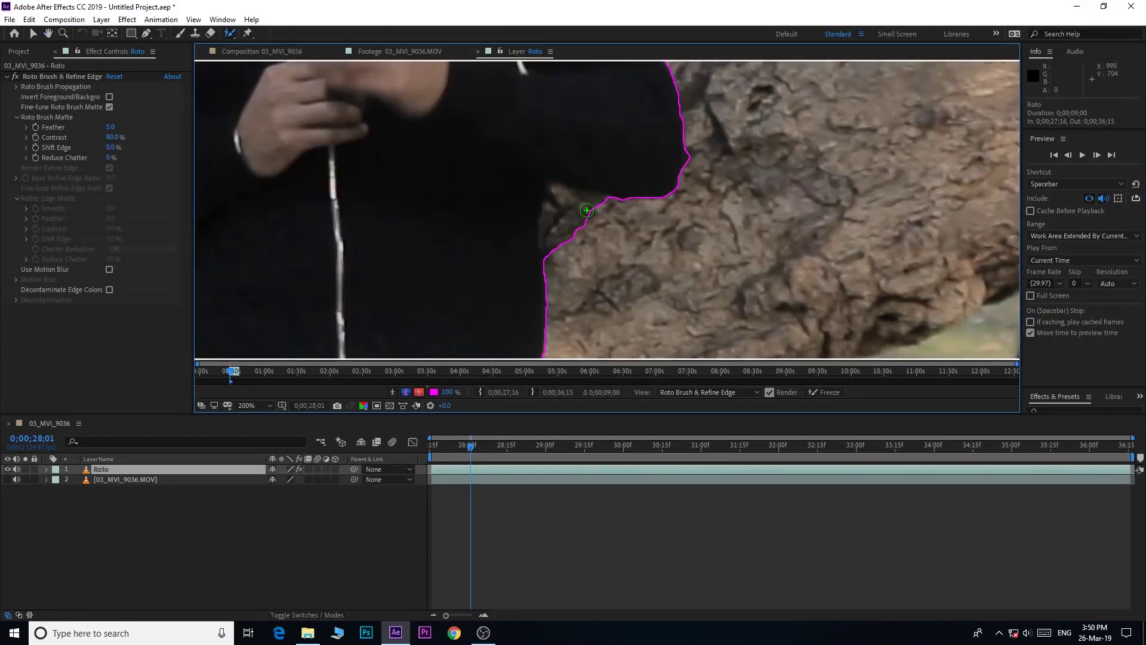
left_click_drag(587, 211, 626, 212)
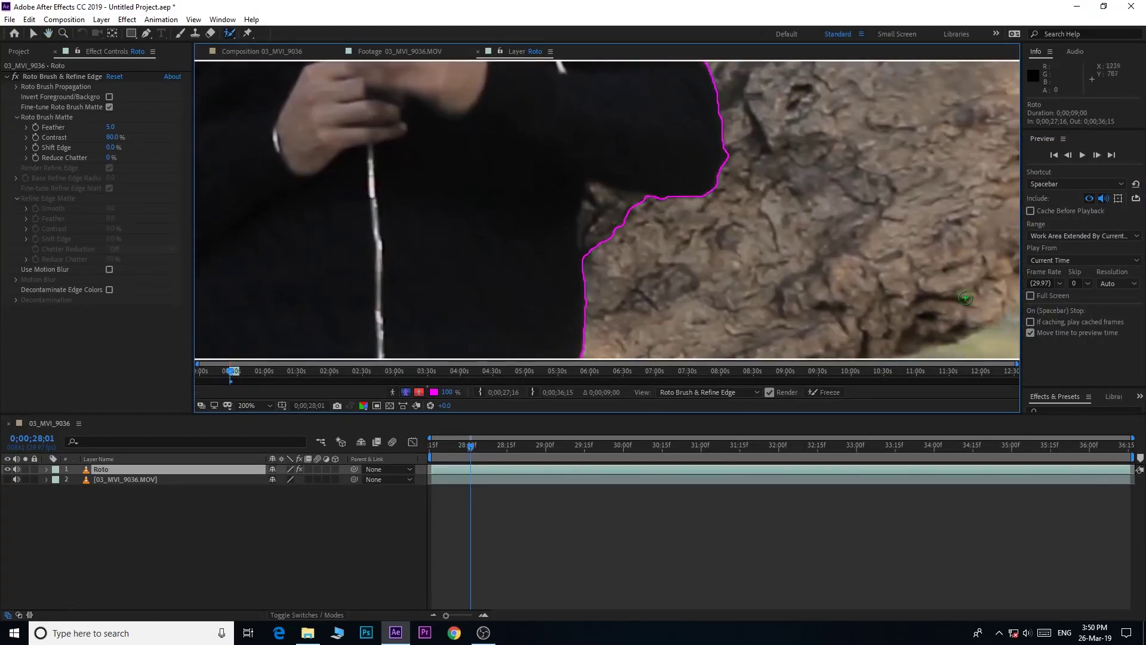
left_click(1068, 156)
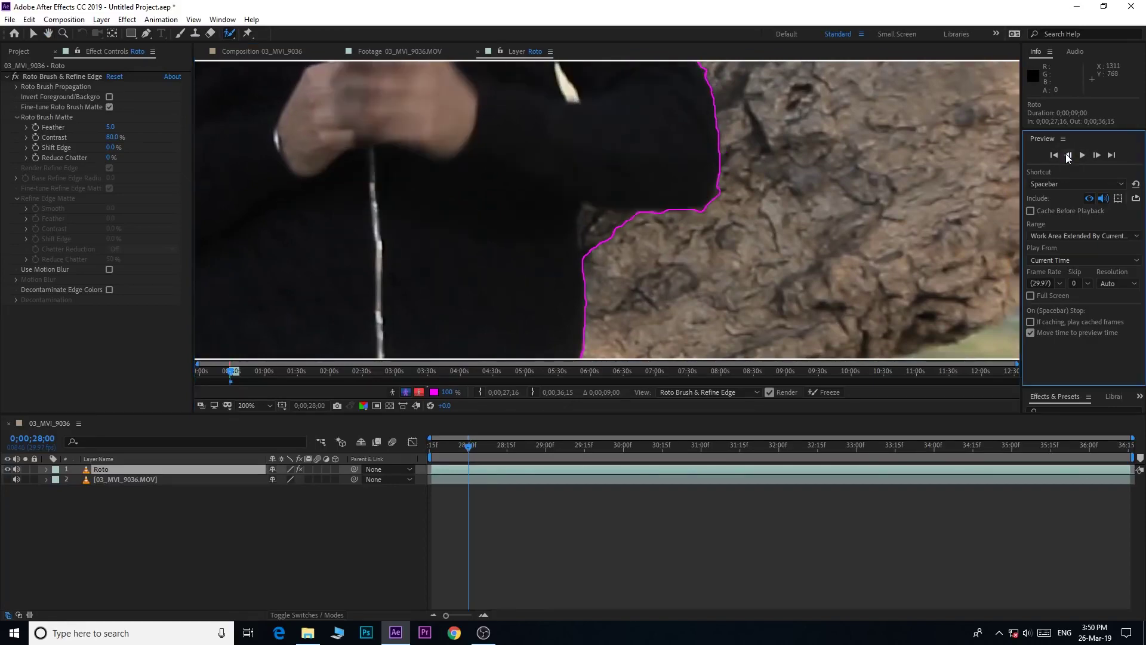
left_click(1068, 156)
left_click(1068, 156)
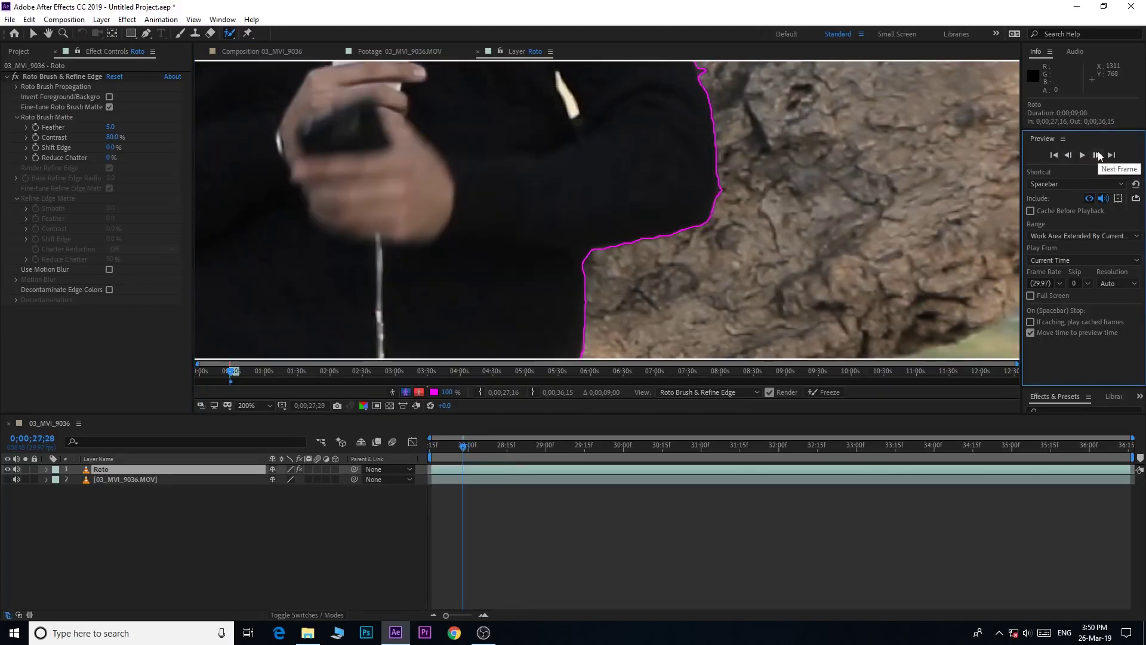
left_click(1098, 153)
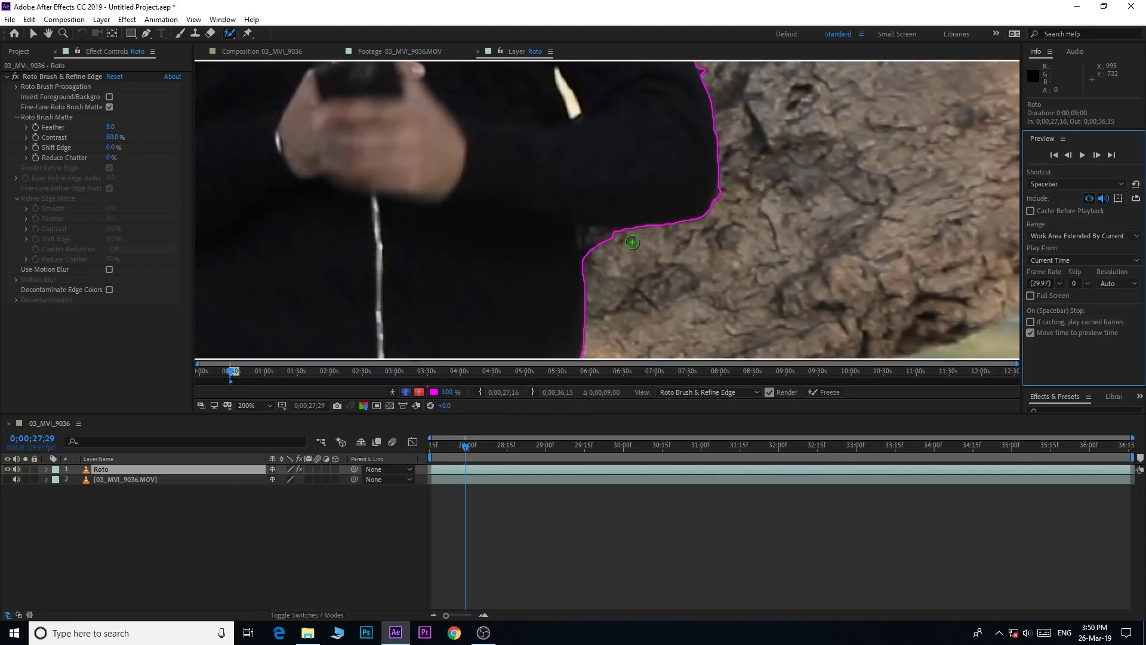
left_click_drag(619, 239, 588, 254)
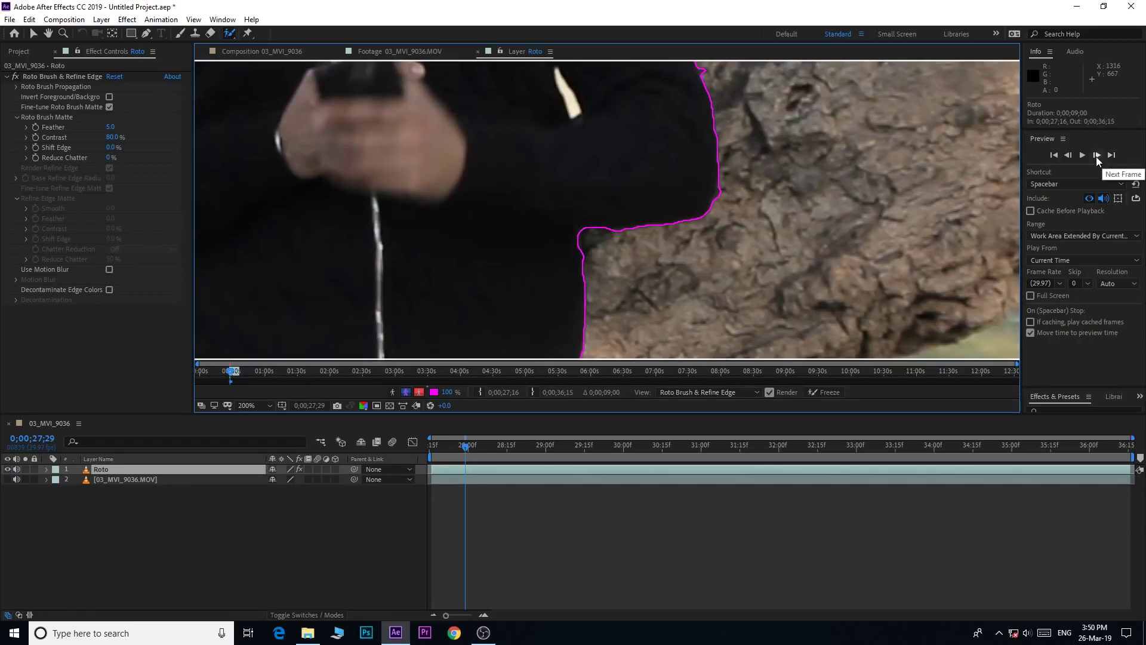
Keep the white strip in the matte and remove a dark bark notch at 0;00;28;00.
left_click_drag(640, 167, 666, 272)
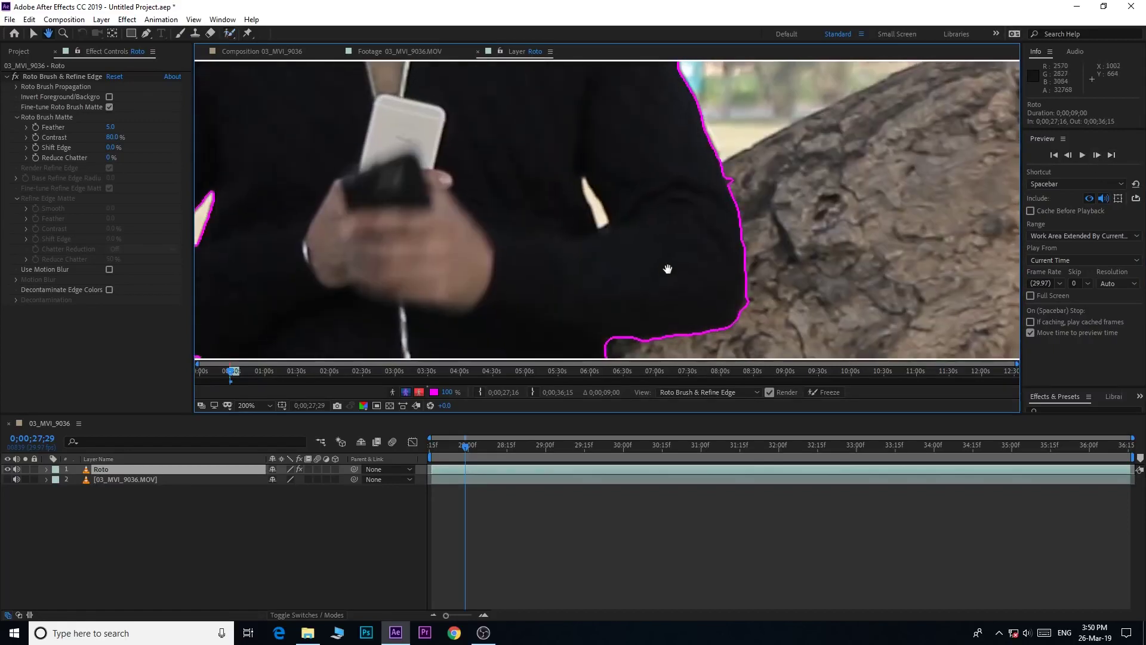
left_click_drag(585, 182, 604, 222)
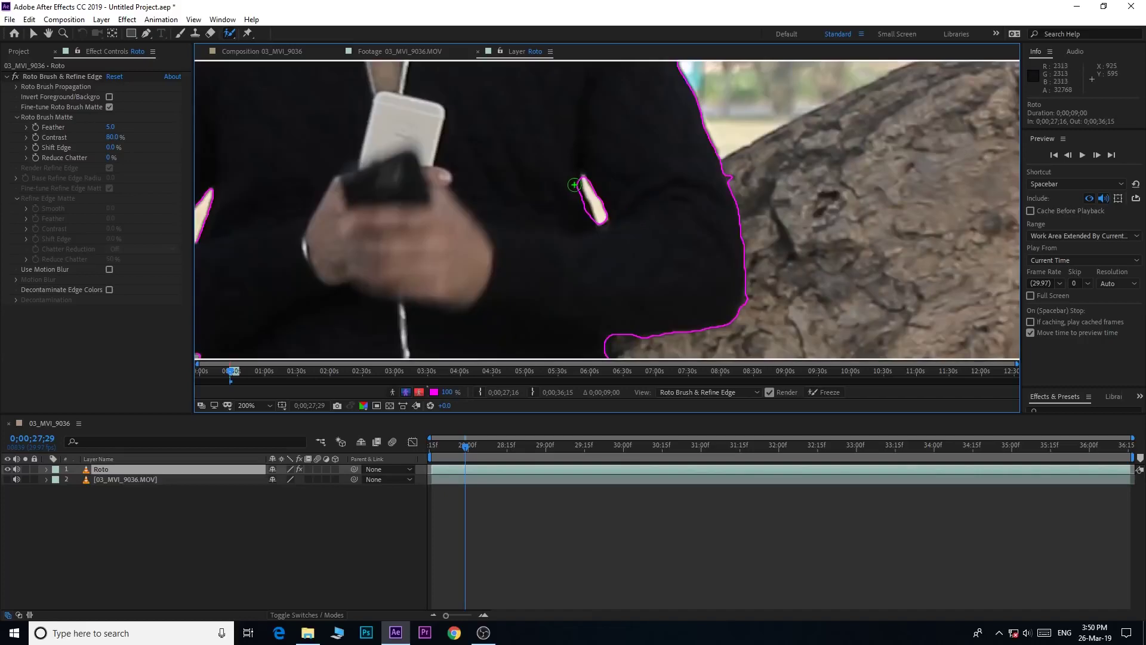
mouse_move(575, 185)
left_mouse_down()
mouse_move(585, 270)
mouse_move(622, 158)
left_mouse_up()
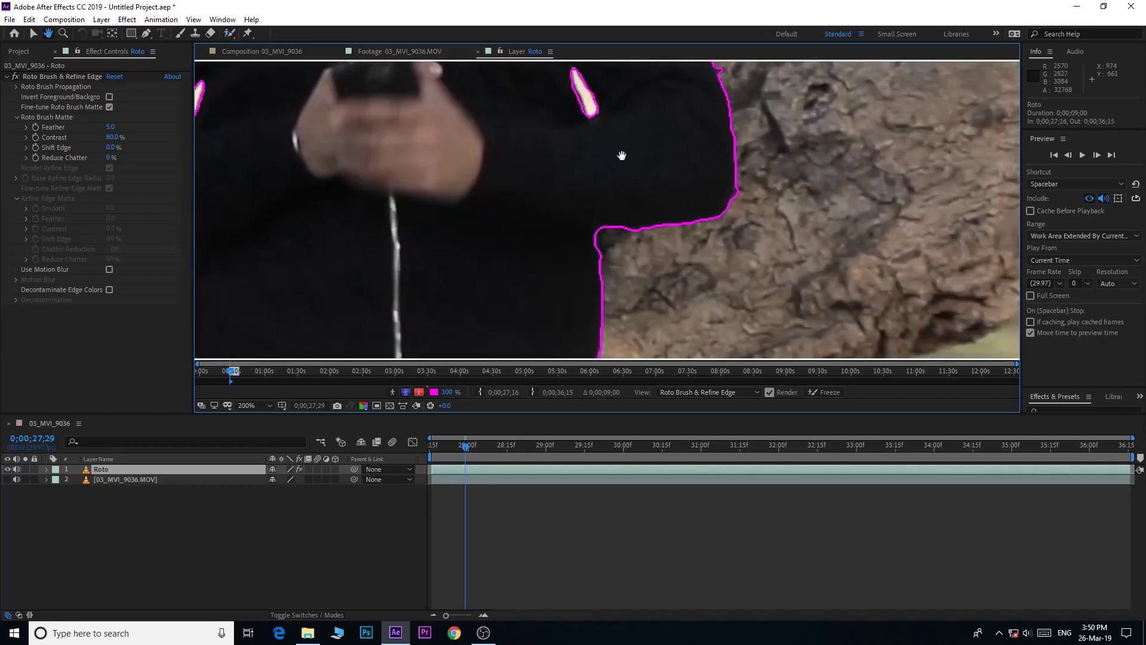
left_click_drag(537, 191, 522, 215)
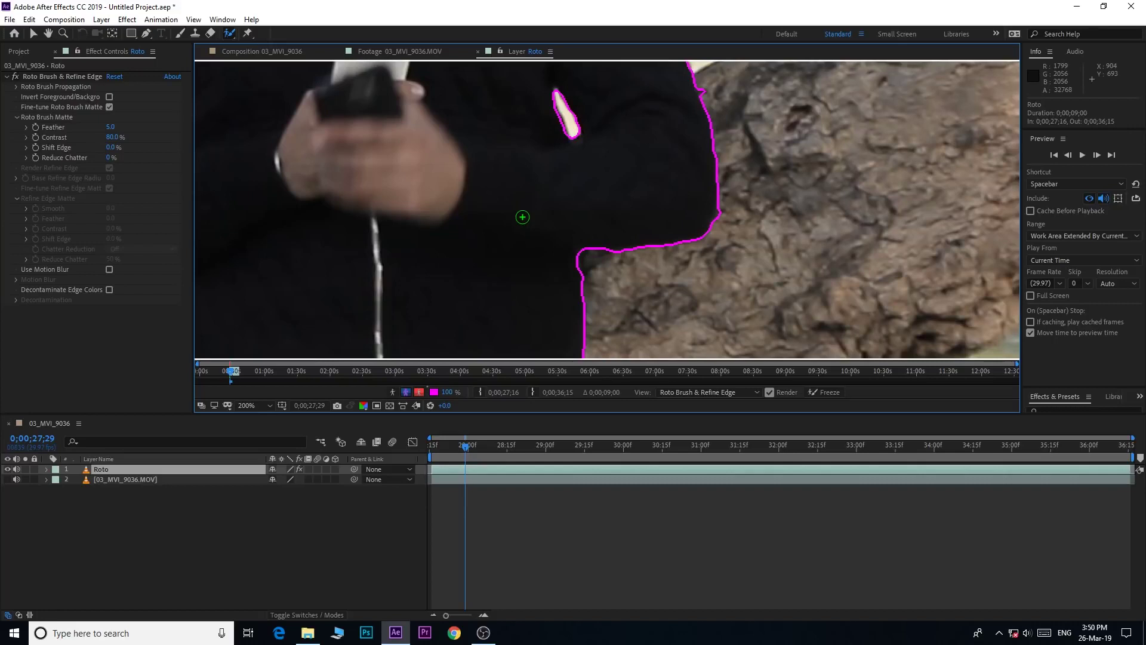
left_click(1095, 155)
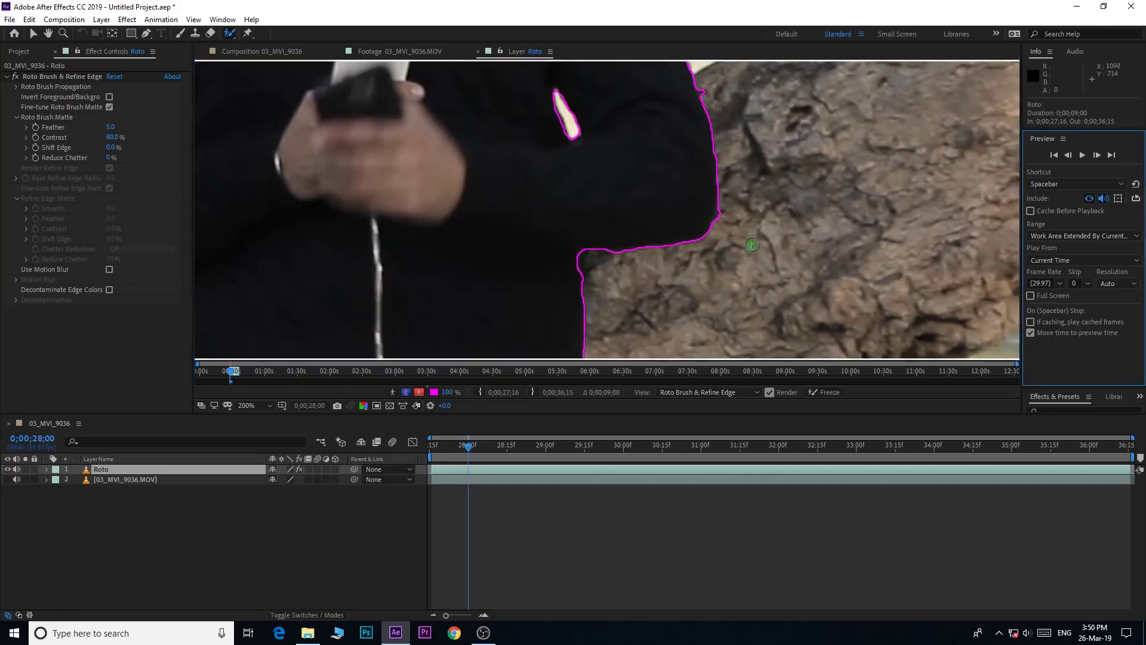
left_click_drag(605, 245, 592, 282)
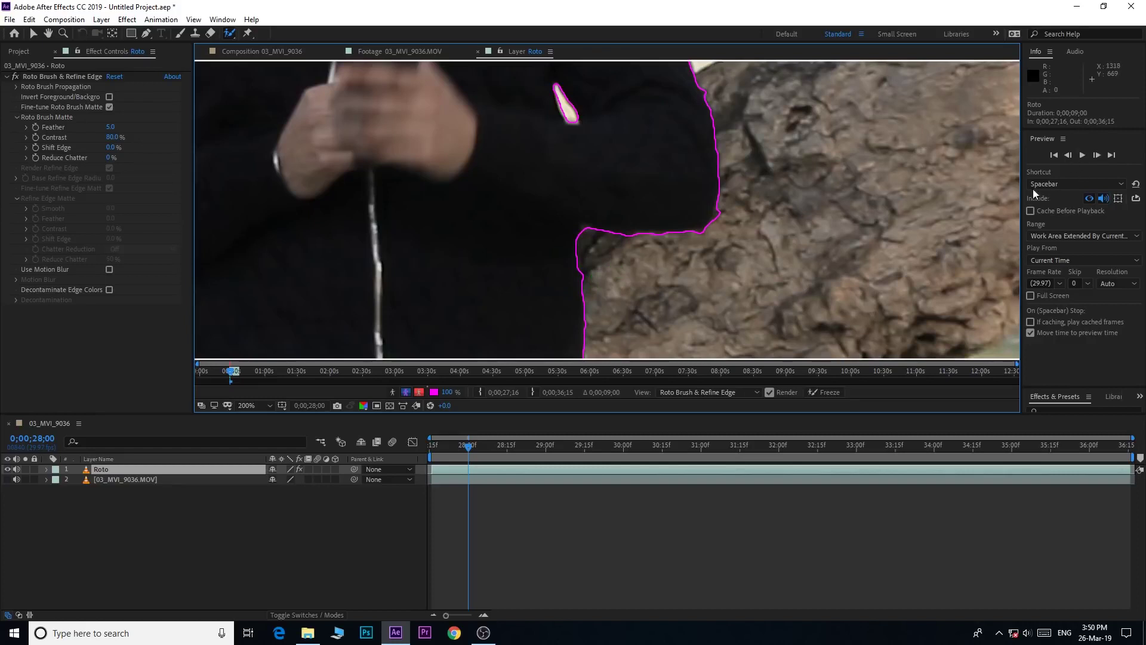
At 0;00;28;02, subtract the bark beside the jacket from the matte.
left_click(1098, 155)
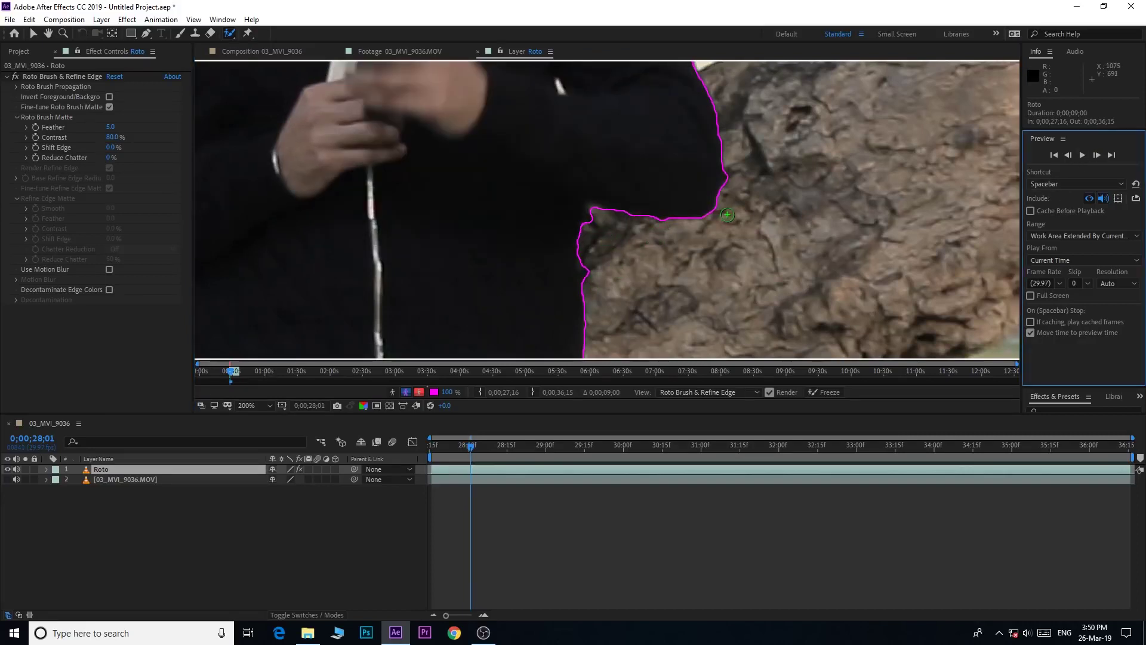
key("comma")
key("comma")
key("comma")
left_click_drag(669, 227, 654, 255)
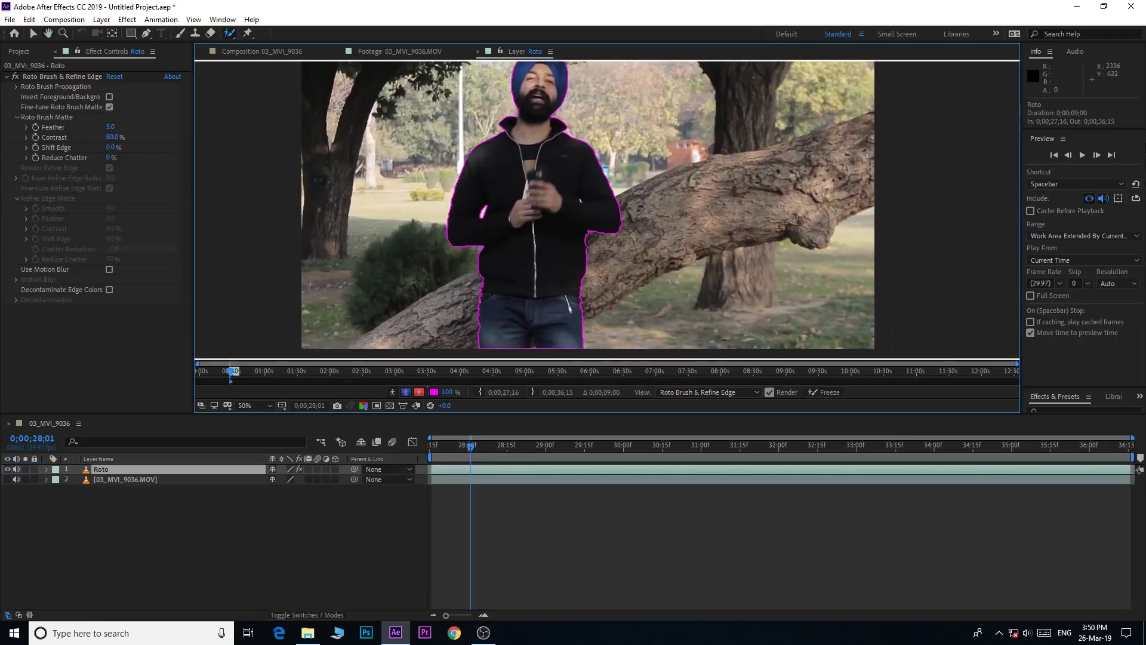
left_click(1098, 154)
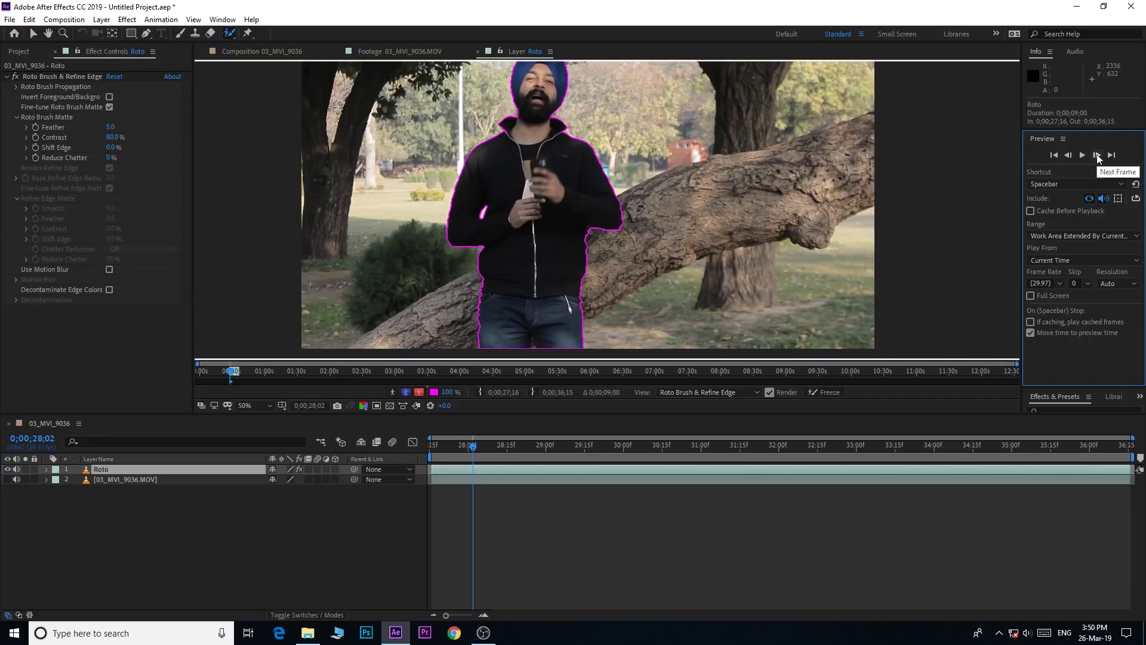
scroll(584, 253, "up", 4)
scroll(568, 287, "up", 2)
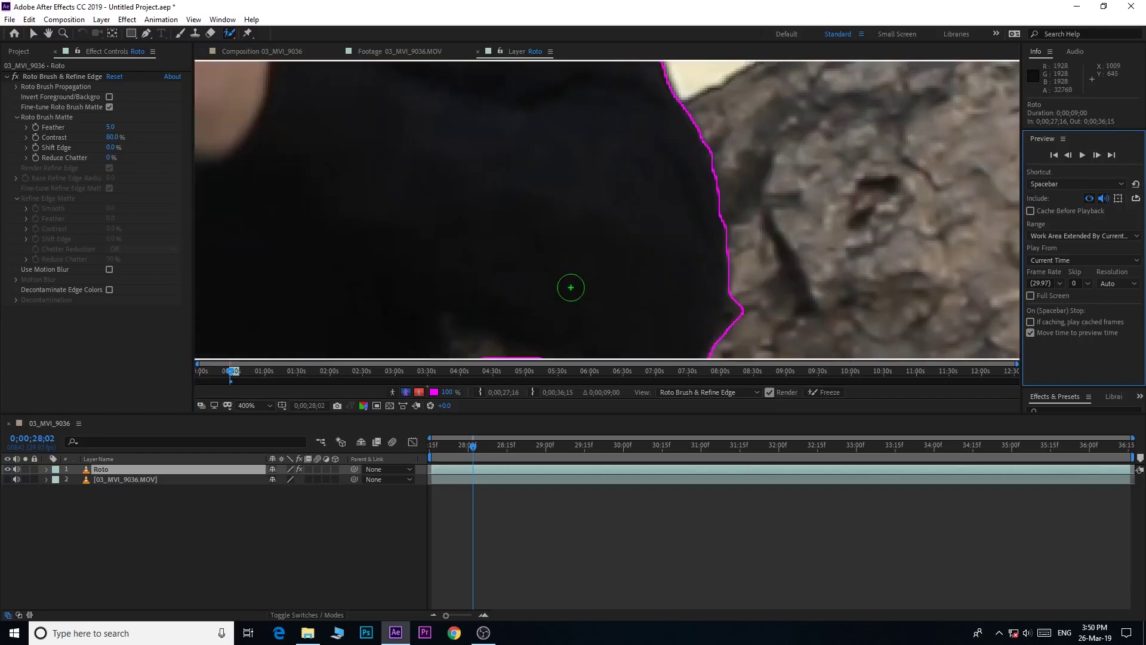
left_click_drag(507, 194, 604, 246)
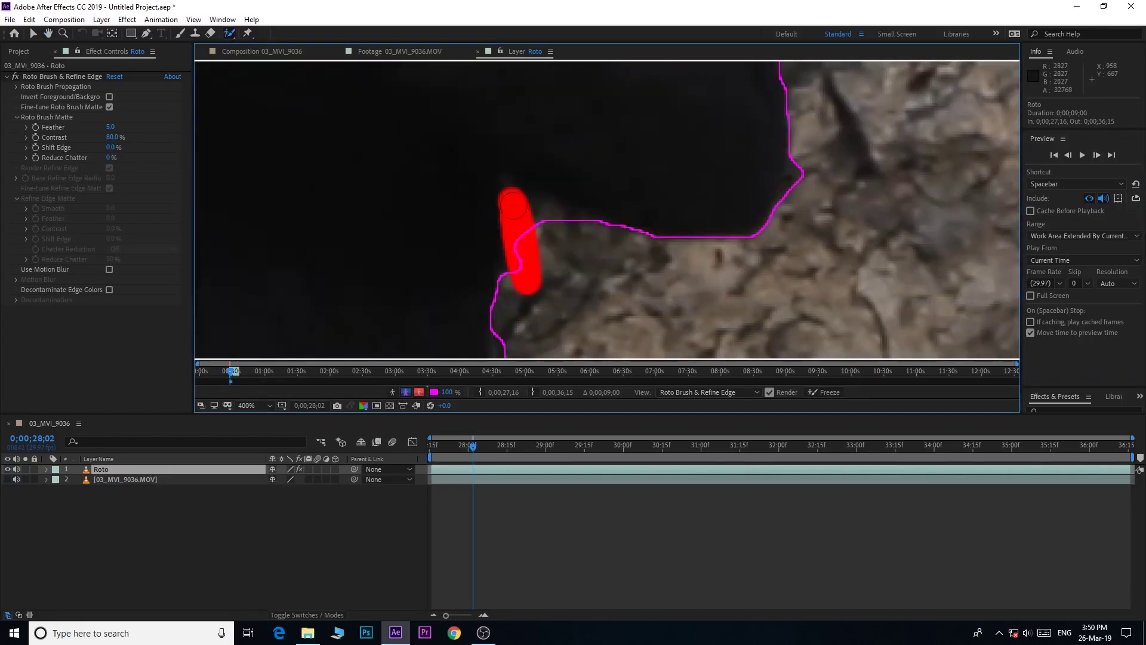
scroll(618, 244, "down", 2)
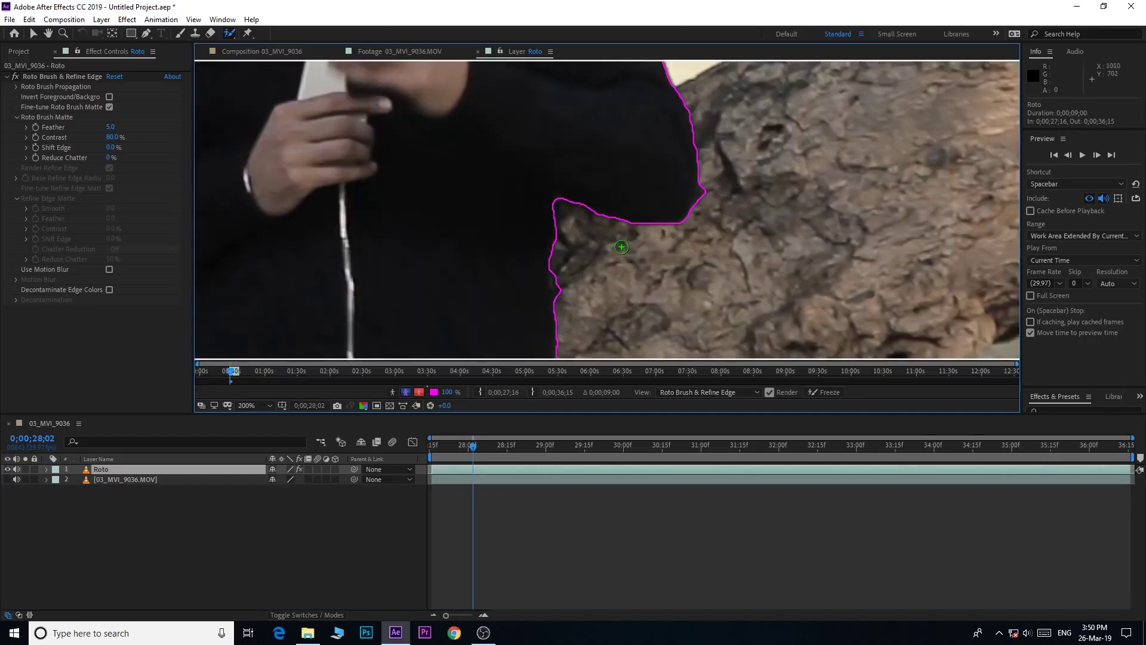
left_click_drag(709, 179, 709, 187)
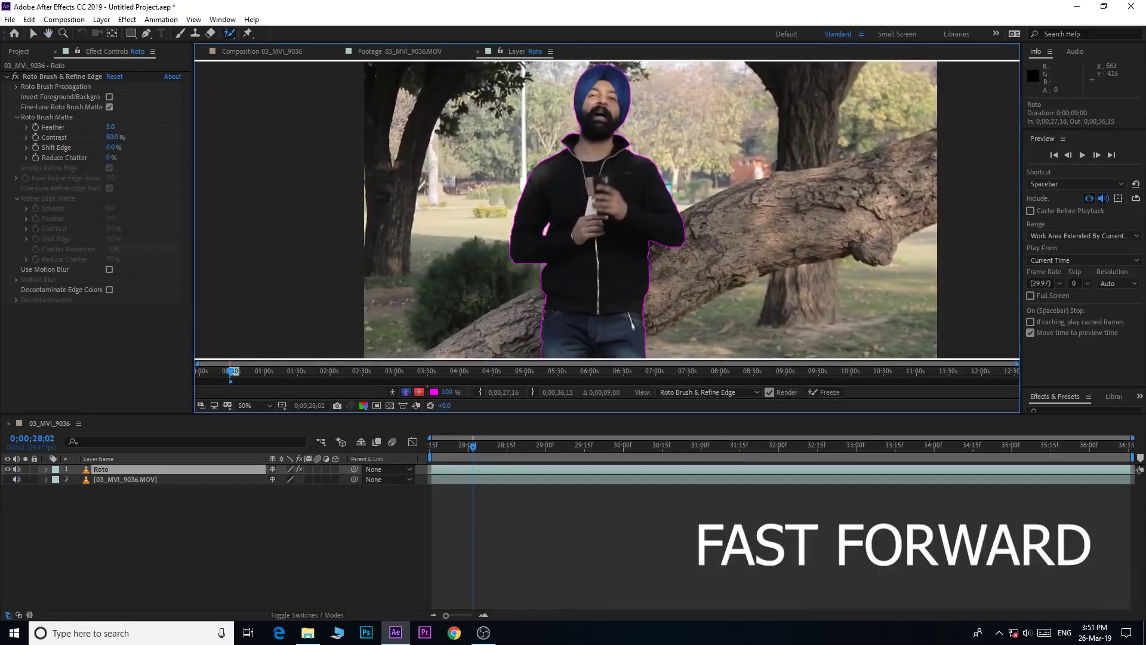
Step through frames 28;02–28;05 to check the Roto Brush outline, settling on 28;03.
left_click(1097, 155)
scroll(698, 258, "up", 6)
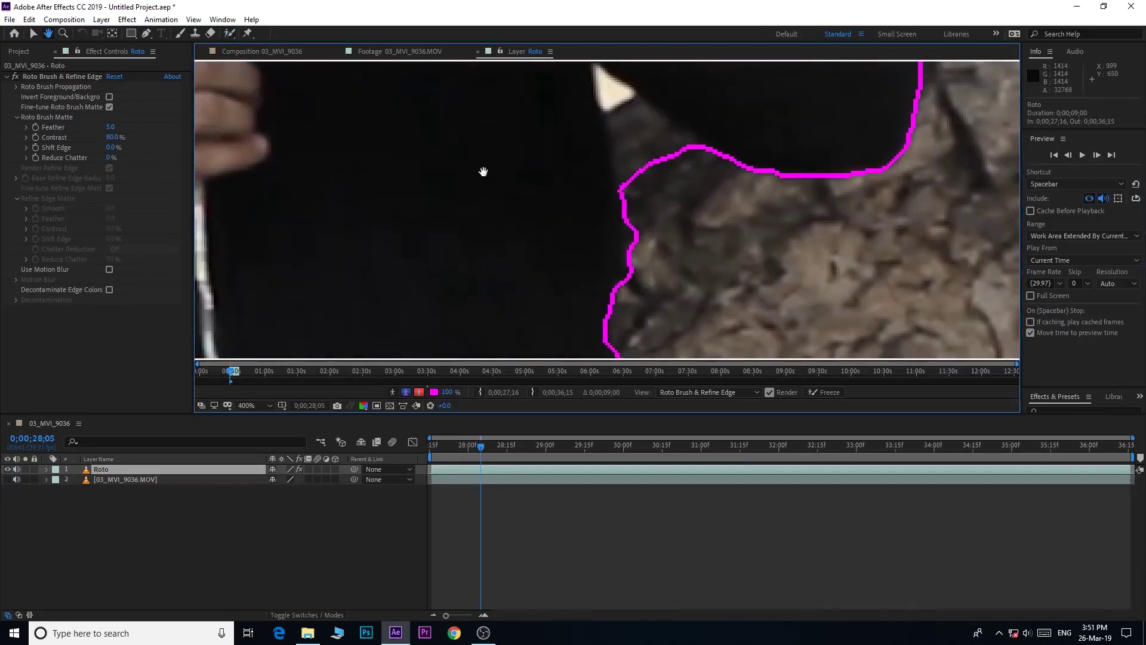
left_click(1069, 155)
left_click(1070, 154)
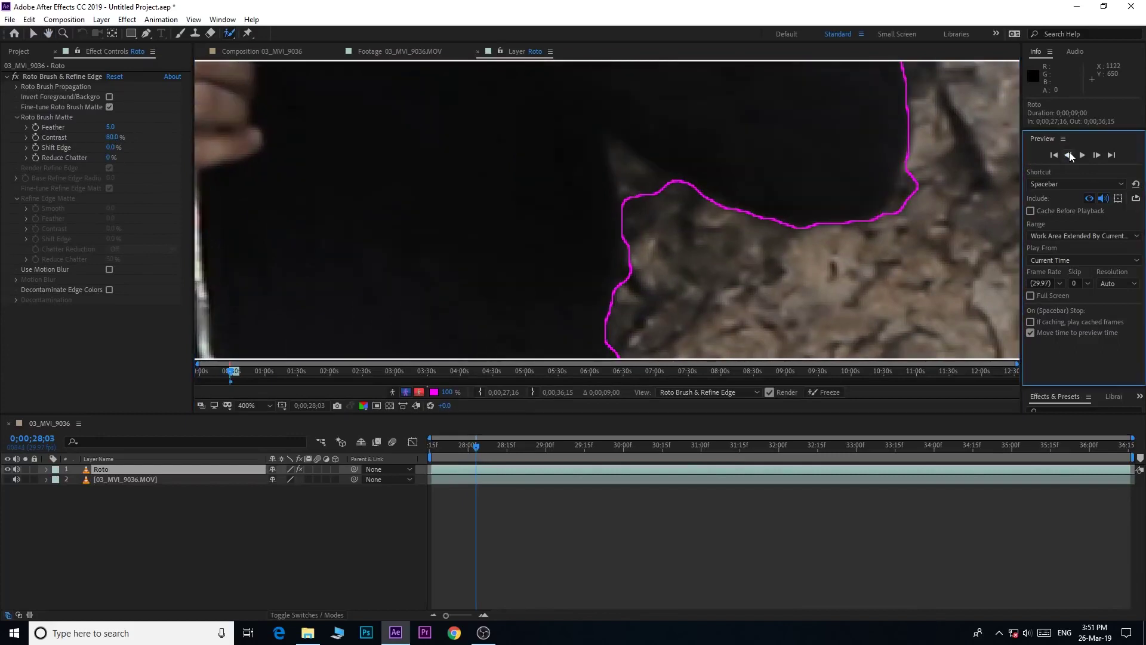
left_click(1069, 155)
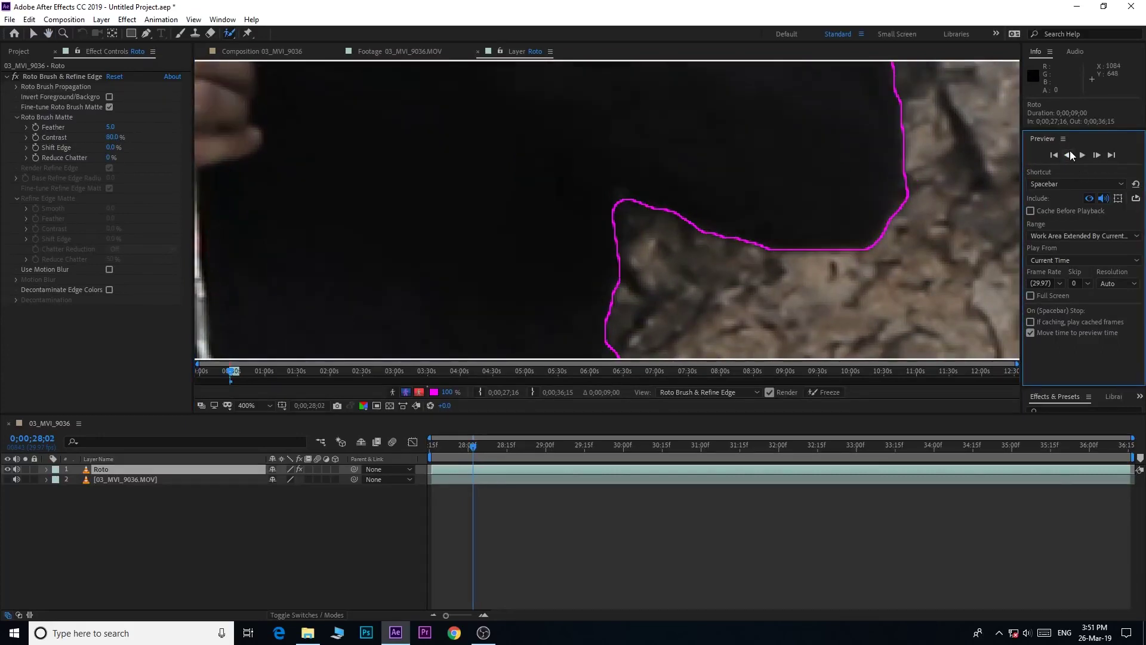
left_click(1097, 155)
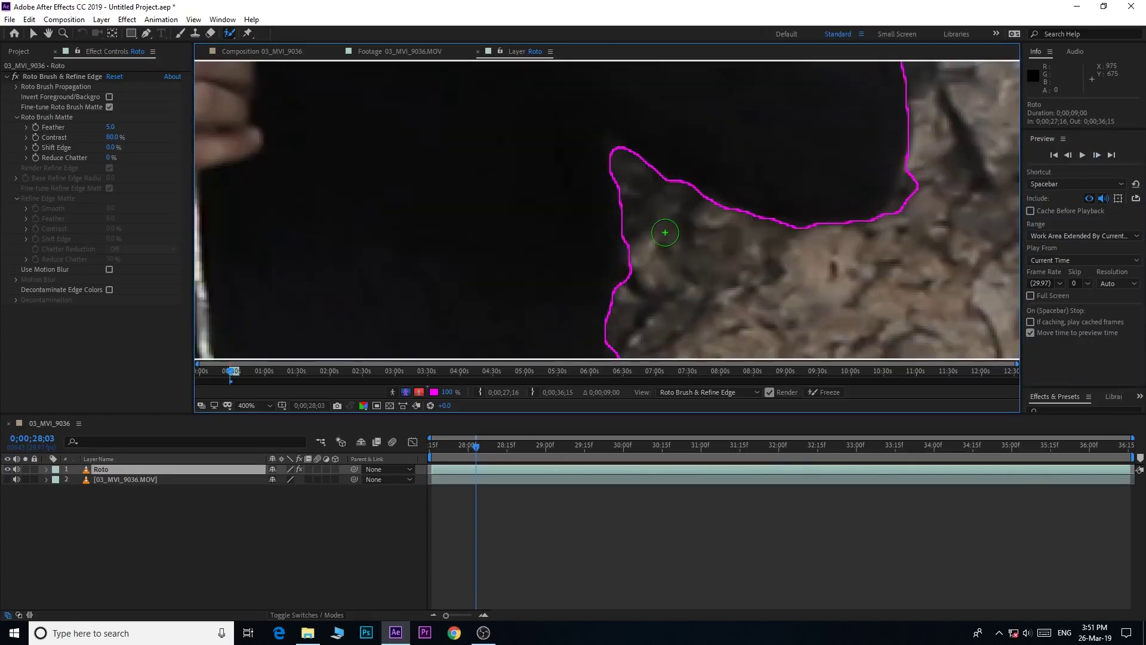
Subtract stray bark from the matte edge and extend the outline around the pointed tip.
left_click_drag(922, 171, 890, 237, "alt")
left_click(1099, 154)
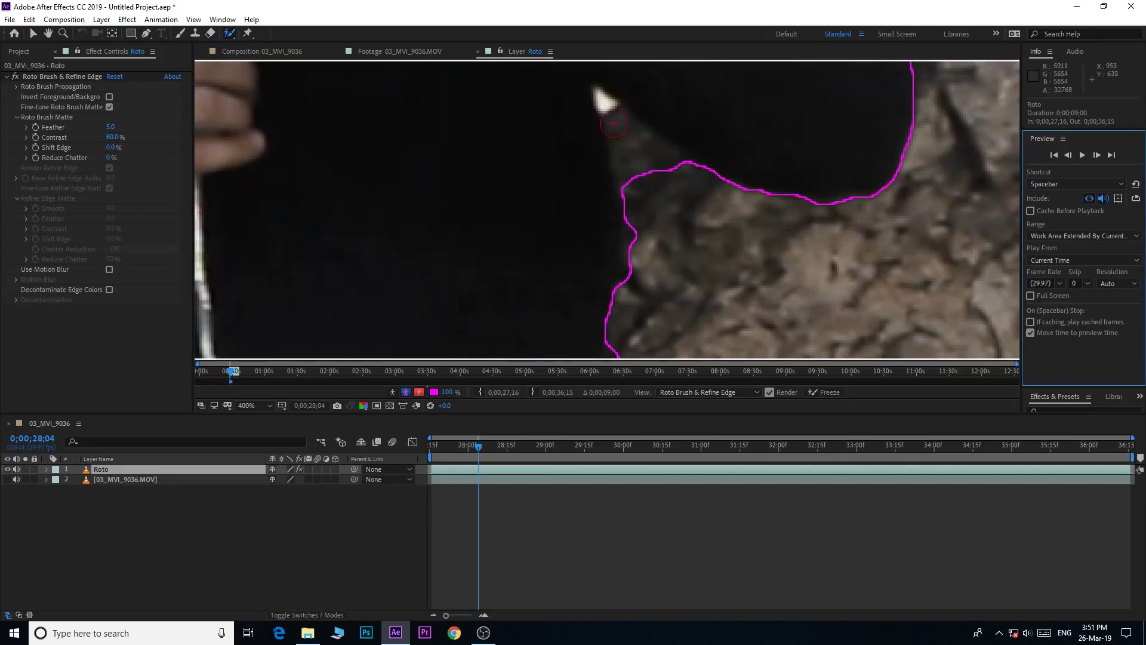
mouse_move(602, 100)
left_mouse_down()
mouse_move(657, 188)
mouse_move(662, 162)
left_mouse_up()
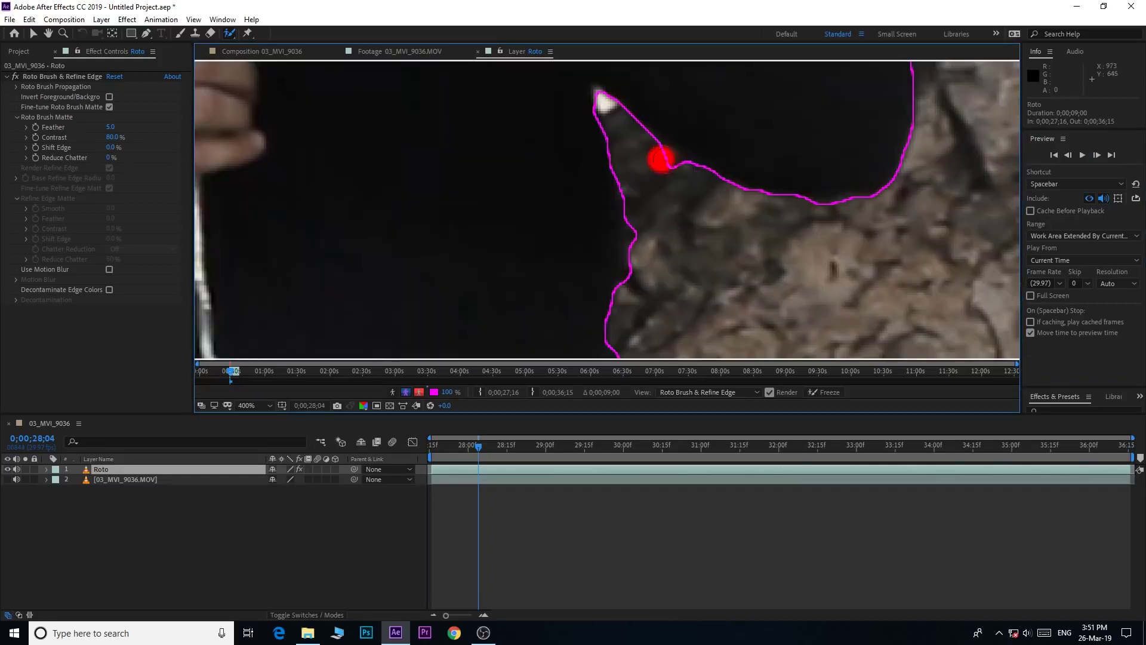
left_click_drag(645, 212, 642, 249, "alt")
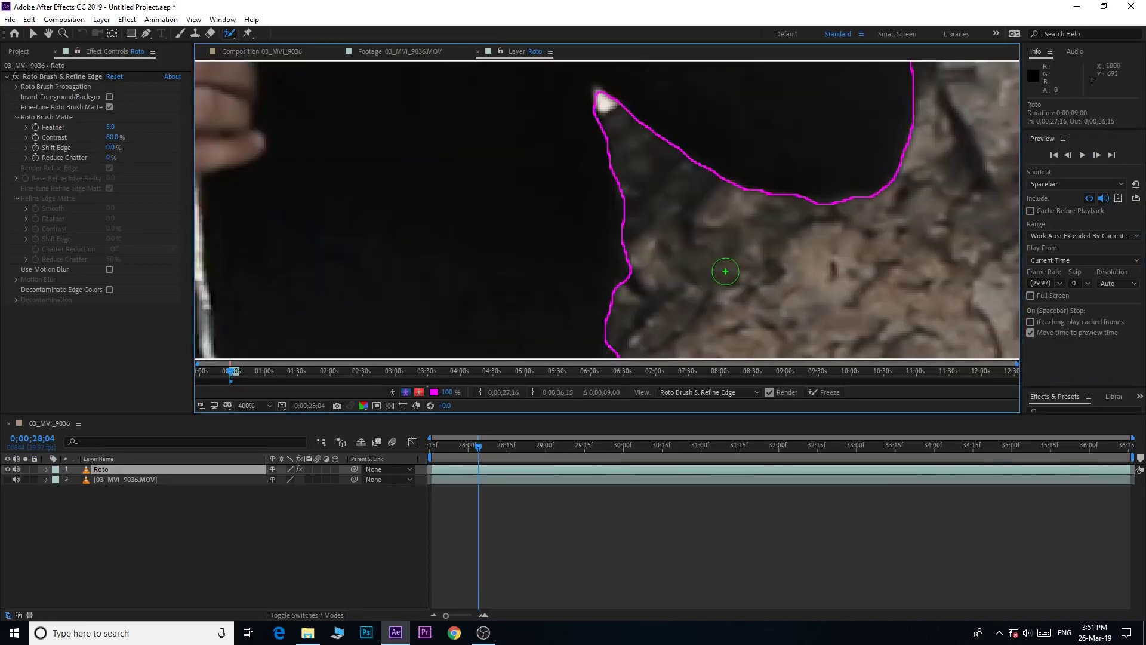
scroll(674, 267, "down", 4)
left_click_drag(756, 201, 832, 194)
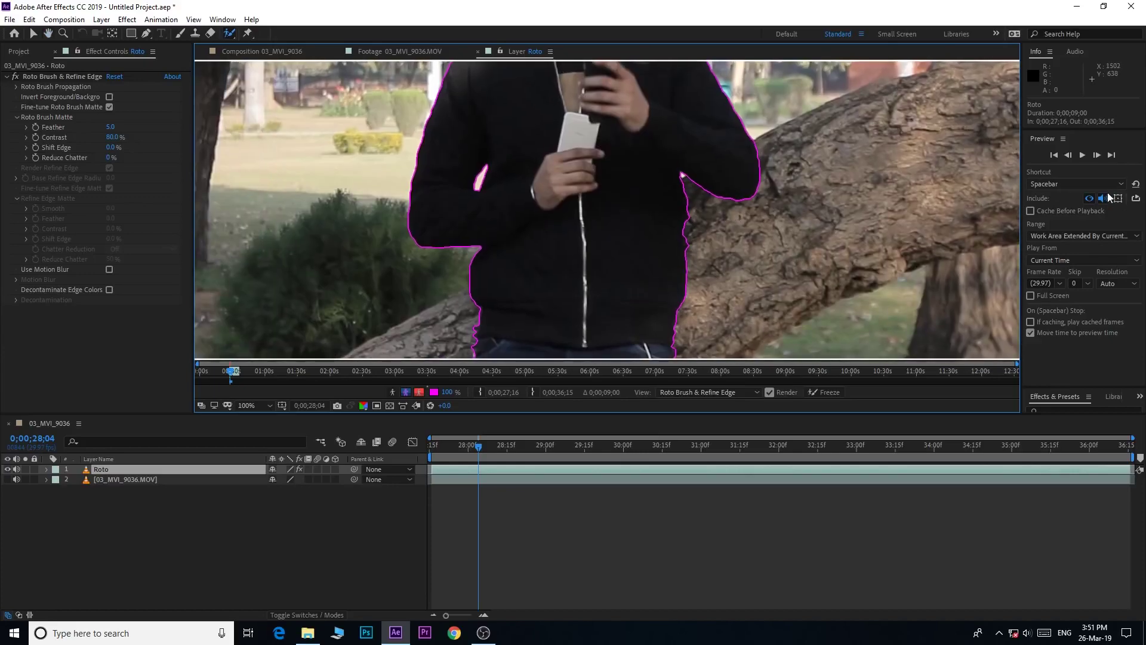
Land on 0;00;29;24, the first frame without the roto outline, and zoom out to 25%.
left_click(1098, 156)
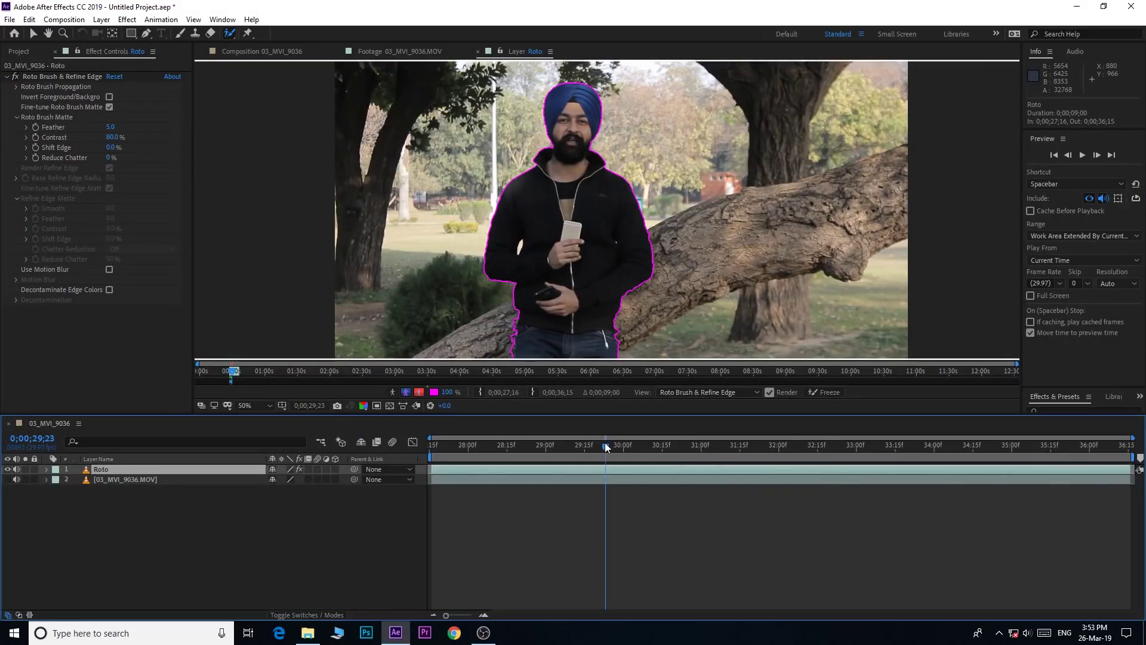
left_click(1098, 155)
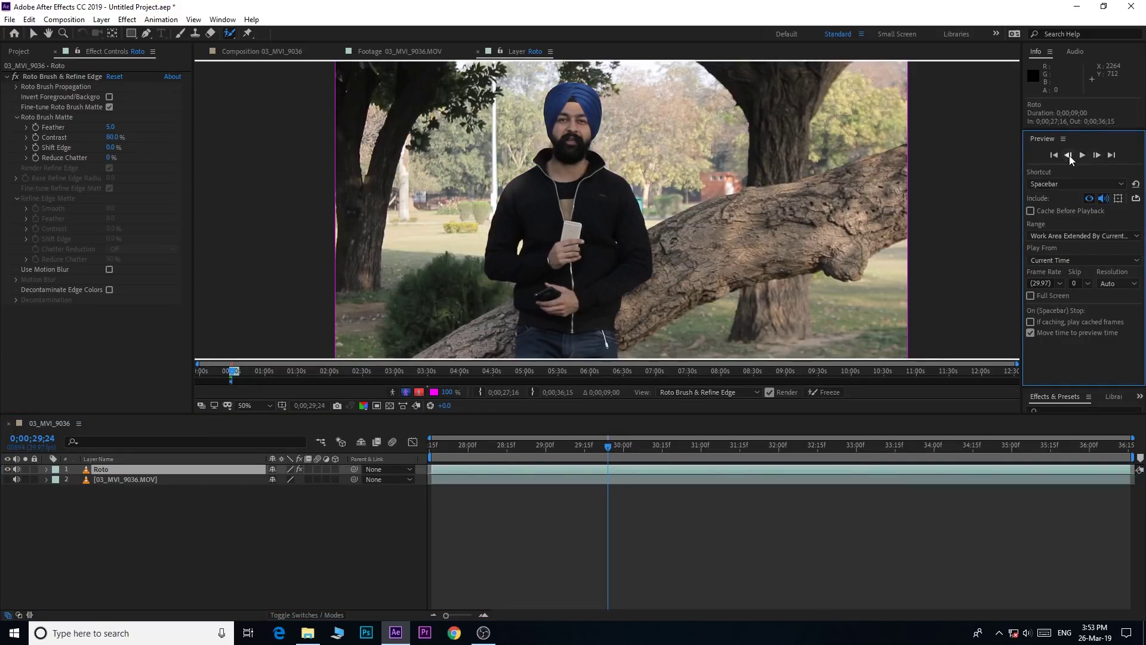
left_click(1069, 155)
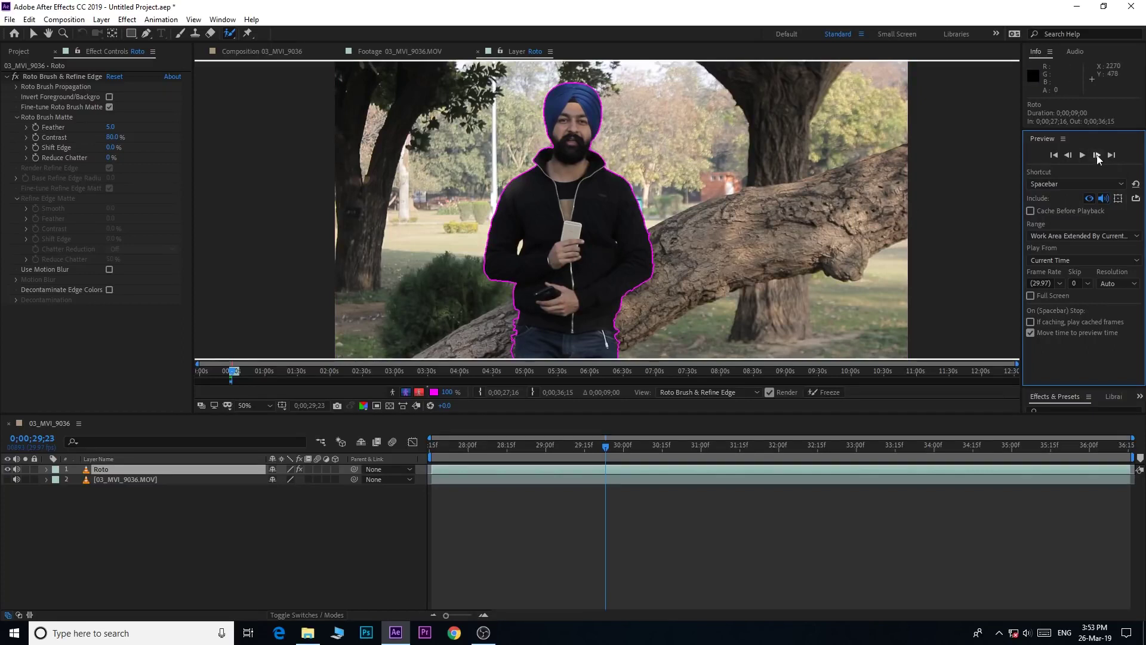
left_click(1097, 156)
key("comma")
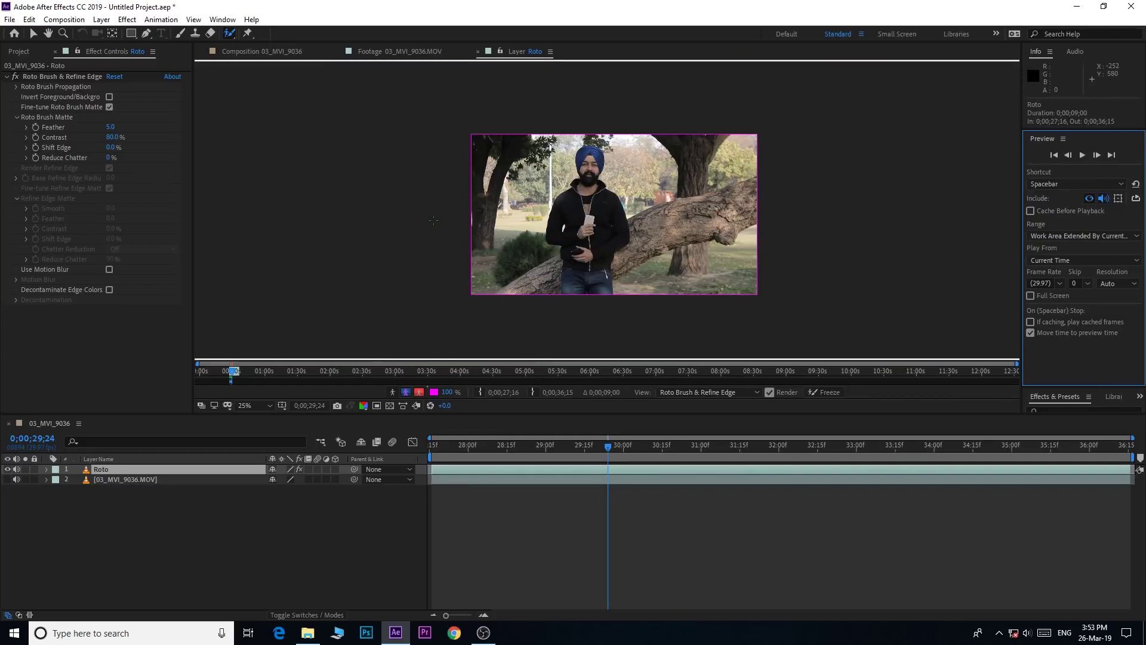
Lengthen the Roto Brush span past 29;24 and bring time back to 0;00;27;18.
left_click(232, 380)
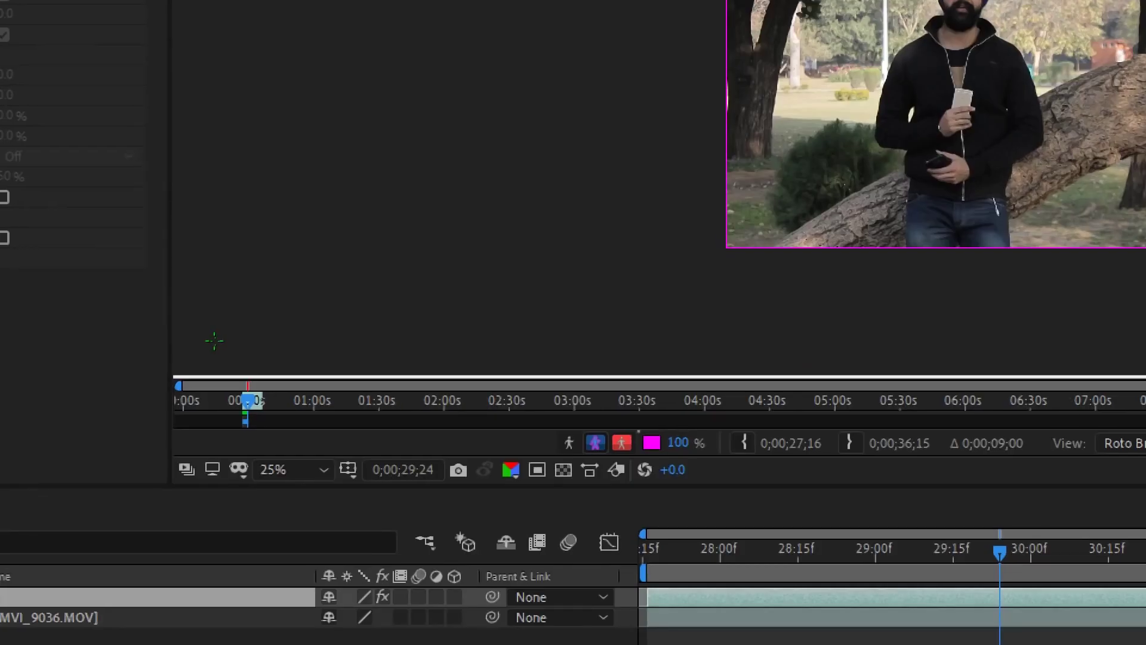
left_click(231, 383)
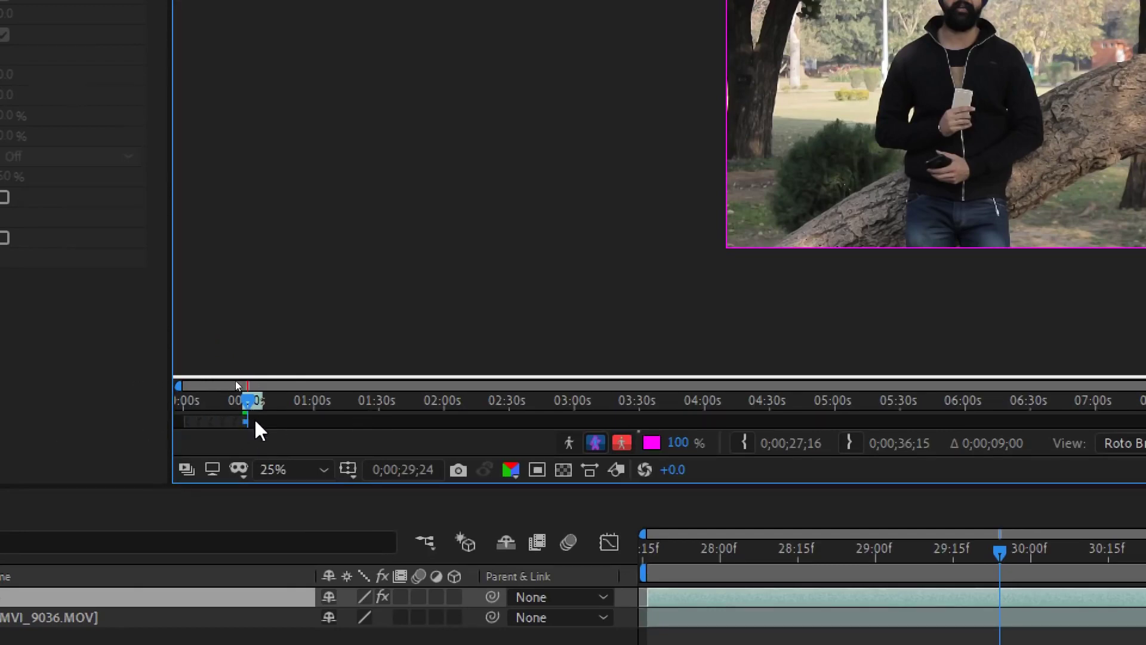
mouse_move(257, 425)
left_mouse_down()
mouse_move(220, 437)
mouse_move(1006, 421)
left_mouse_up()
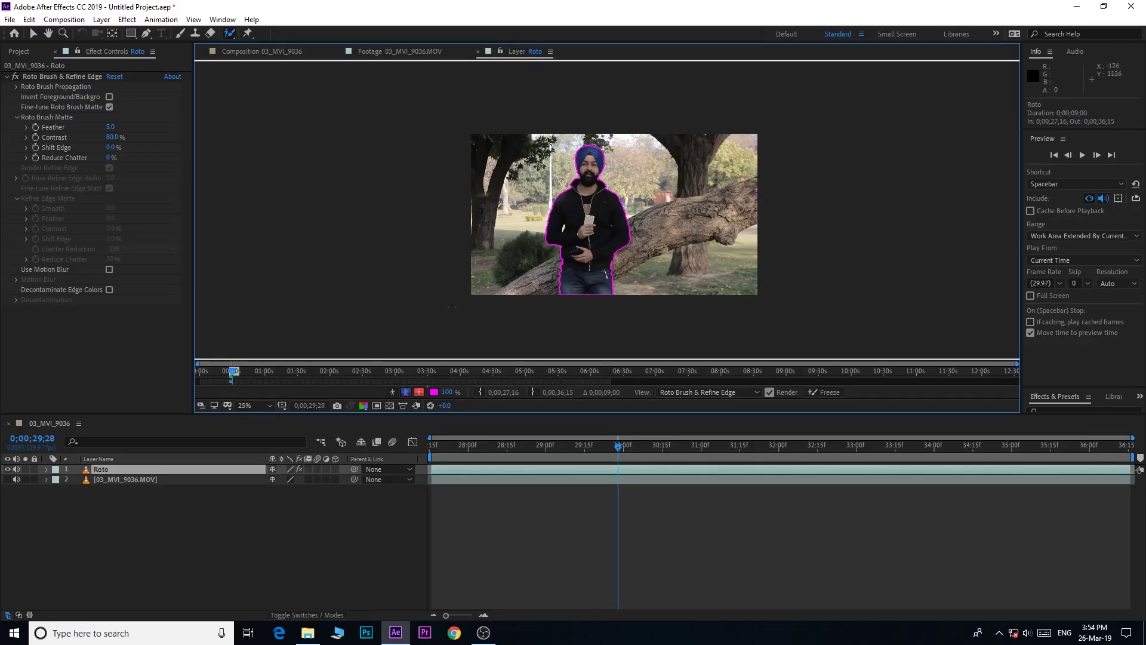
left_click_drag(440, 446, 438, 449)
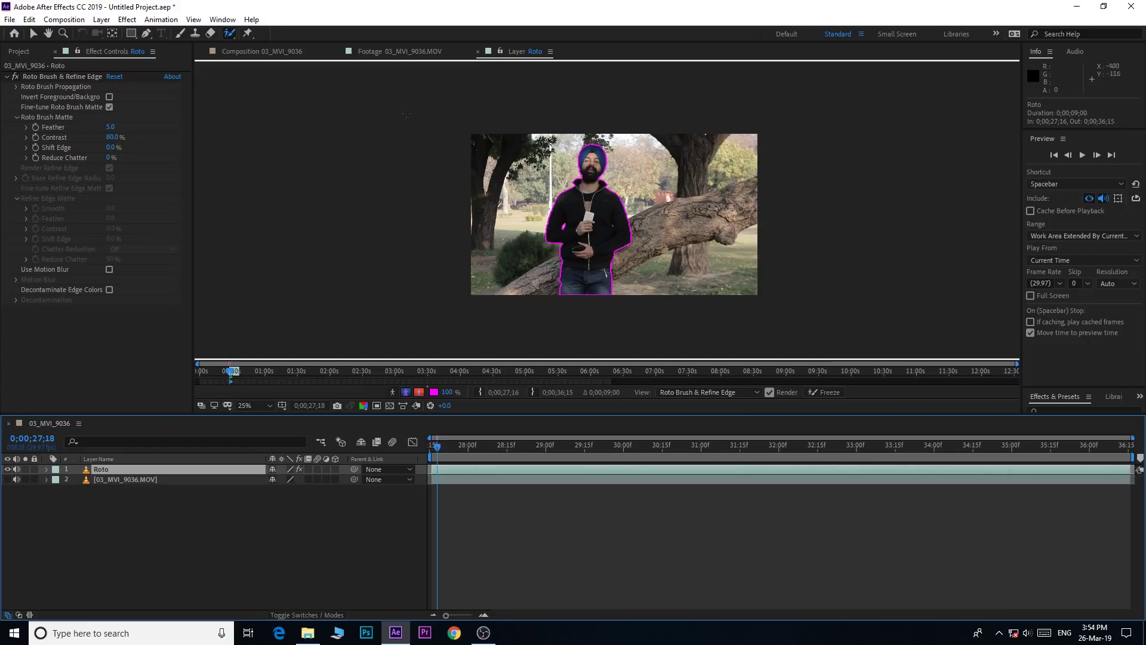
Switch to the 03_MVI_9036 composition view with the Selection tool and show the Project panel.
left_click(264, 51)
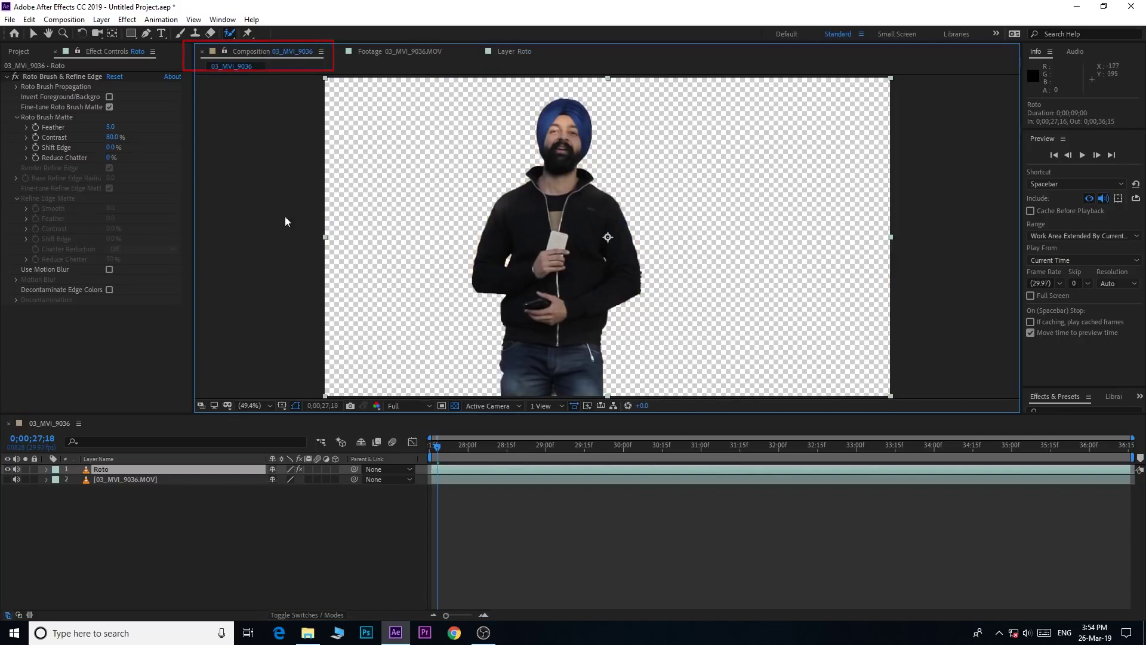
left_click(34, 36)
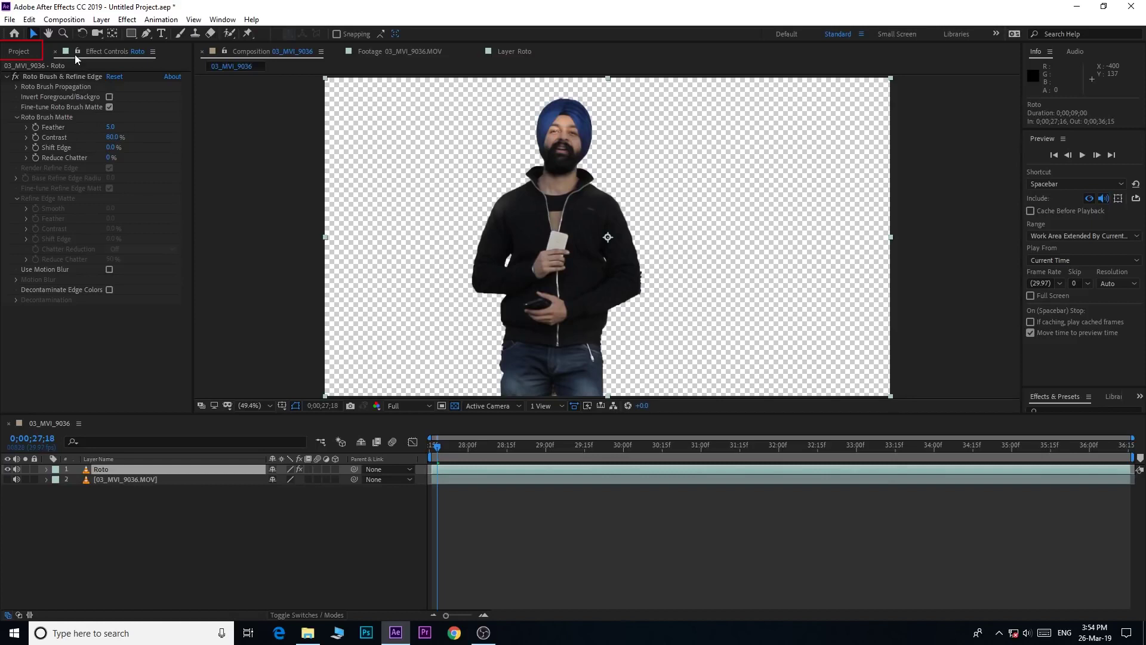
left_click(19, 51)
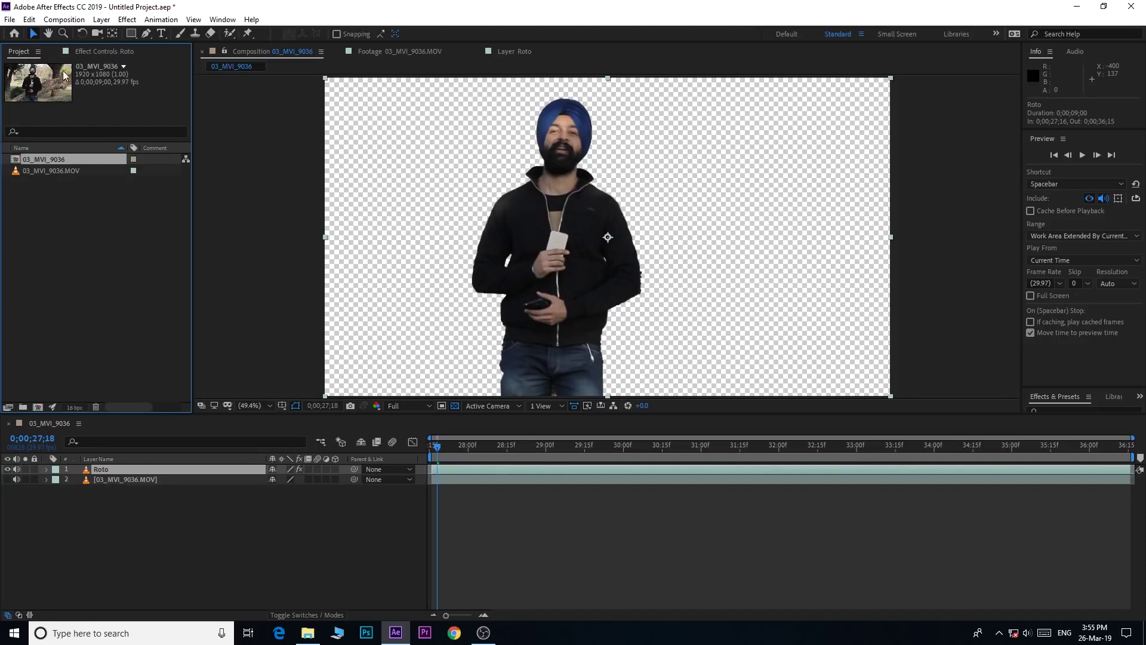
Import the image 02_sergi-viladesau-252597-unsplash.jpg into the project.
right_click(99, 271)
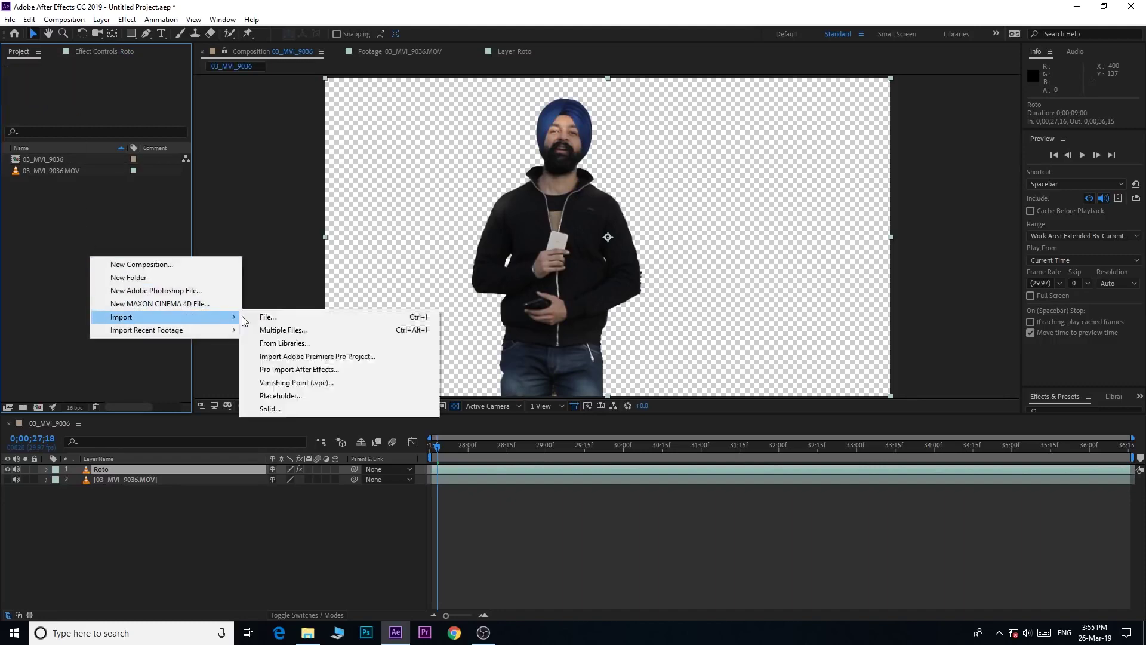
left_click(255, 317)
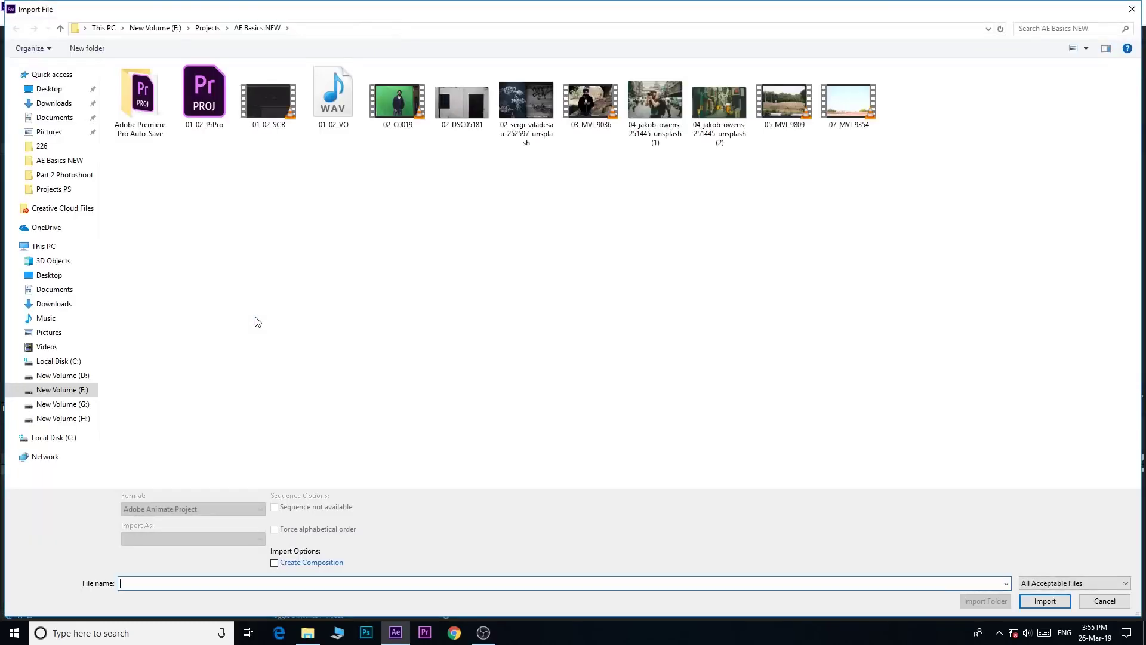
double_click(511, 122)
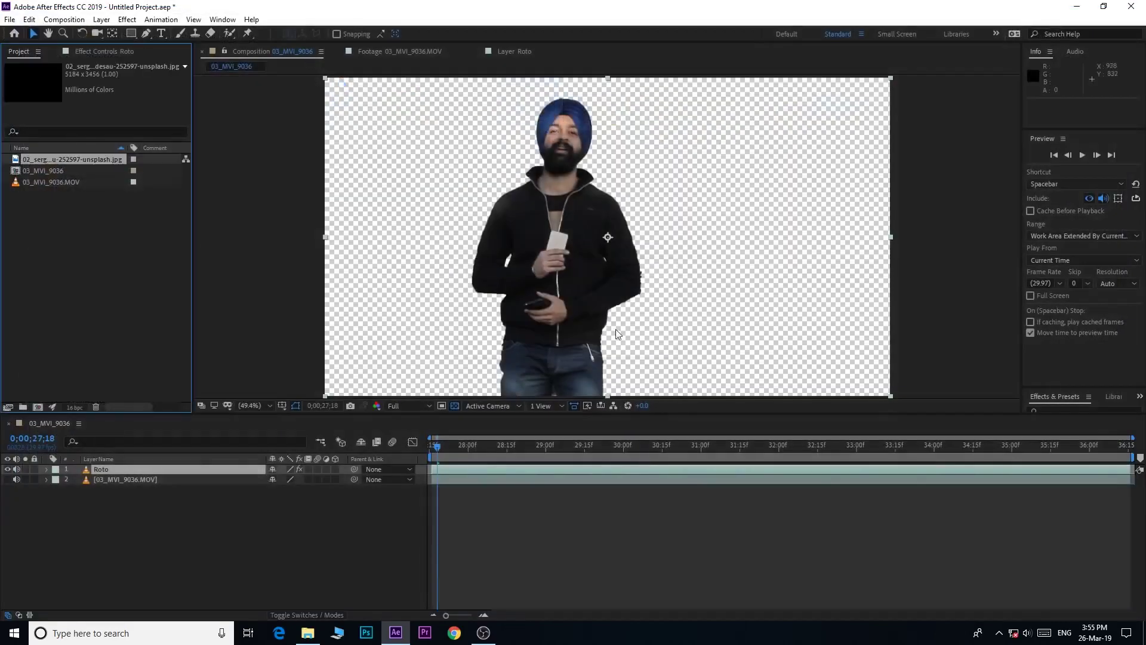
Place the graffiti image as the bottom layer at 39% scale and hide the original footage.
left_click_drag(73, 158, 143, 527)
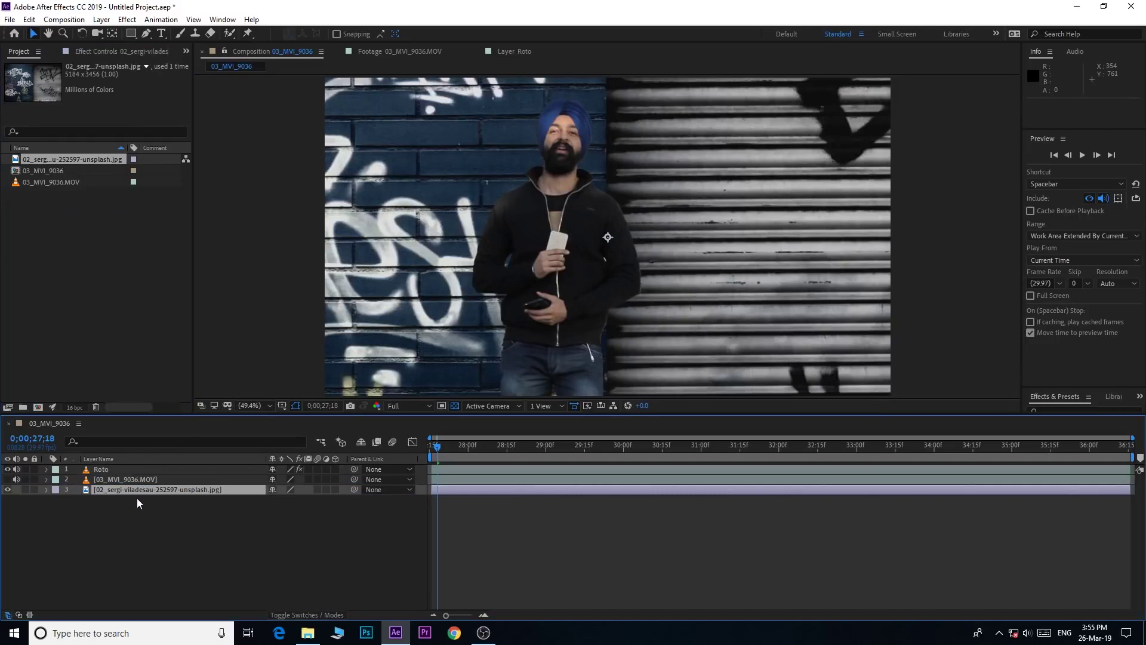
key("s")
left_click_drag(293, 501, 273, 522)
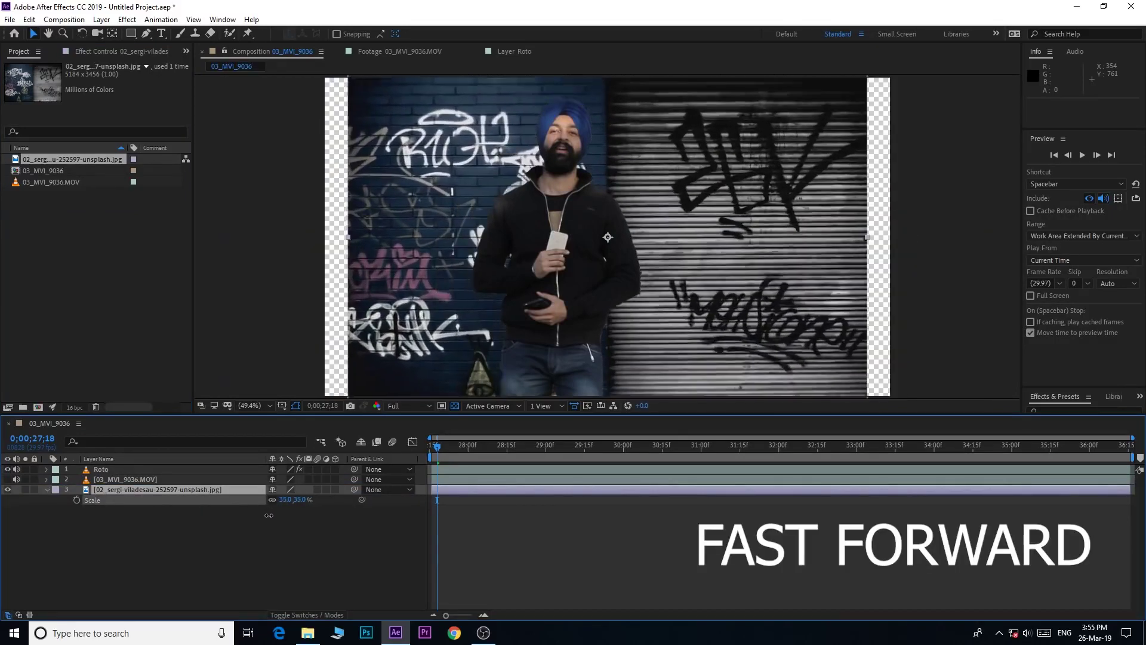
left_click(7, 479)
left_click(8, 479)
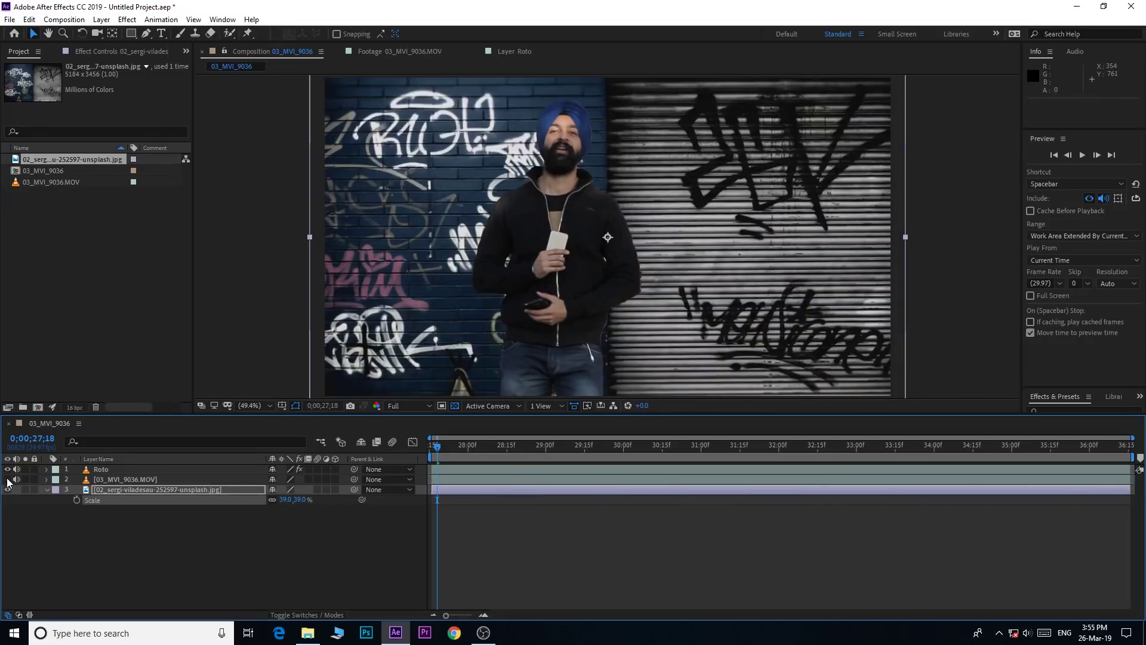
left_click(8, 479)
left_click(8, 479)
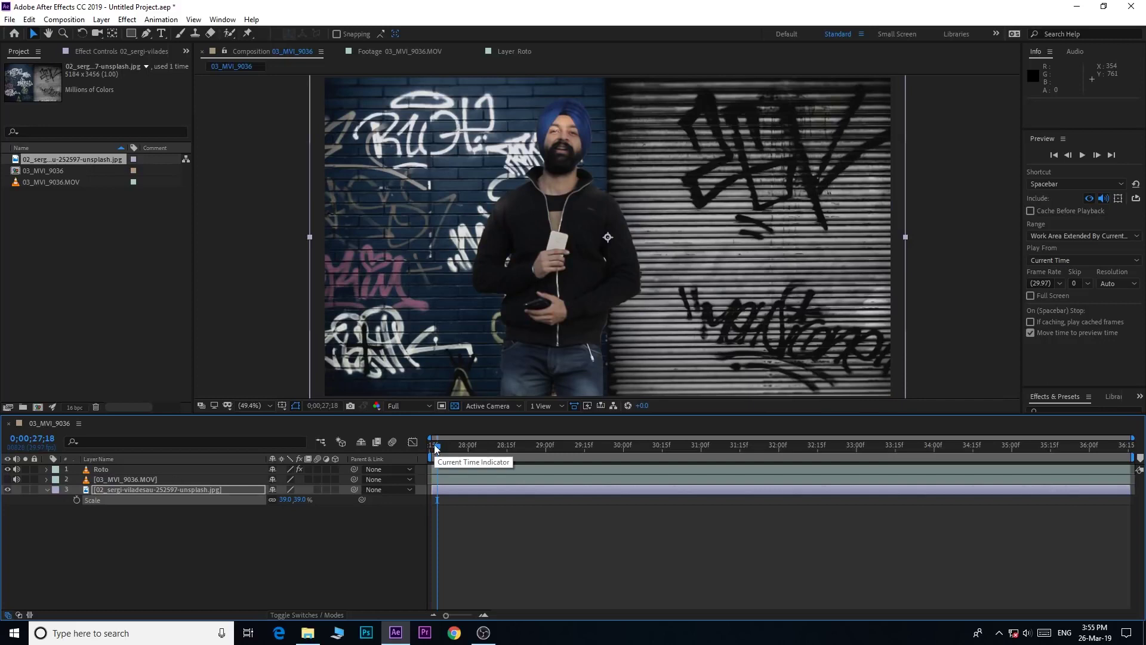
Set the Roto layer's Roto Brush matte Feather to 20, after first trying 16.
scroll(503, 200, "up", 1)
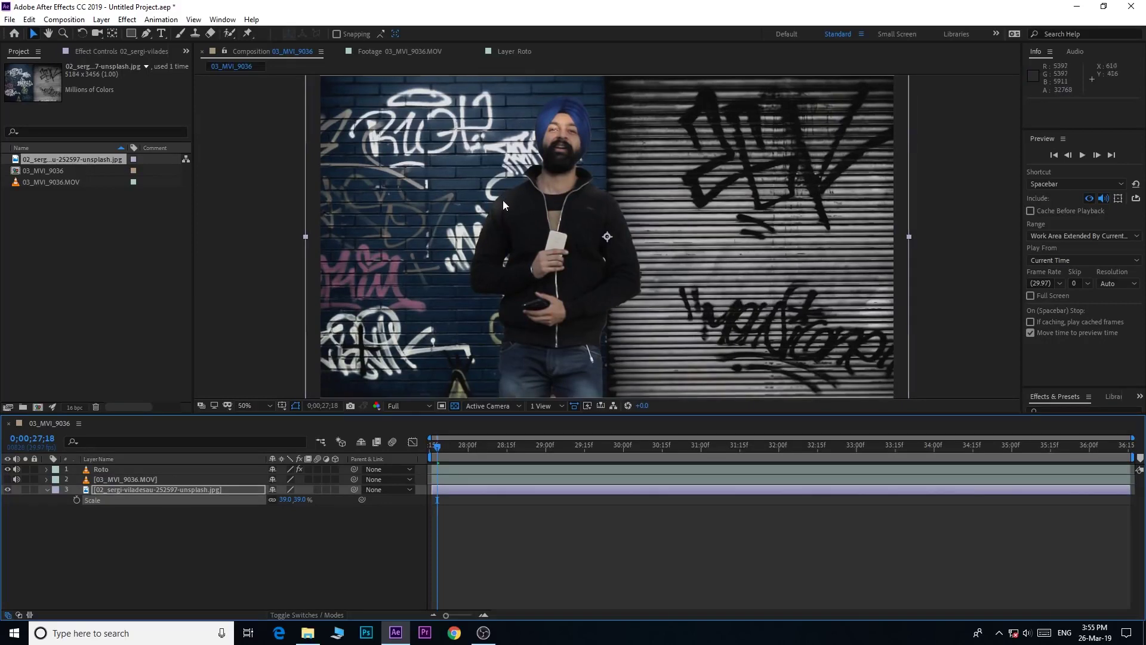
key("period")
key("period")
key("period")
key("comma")
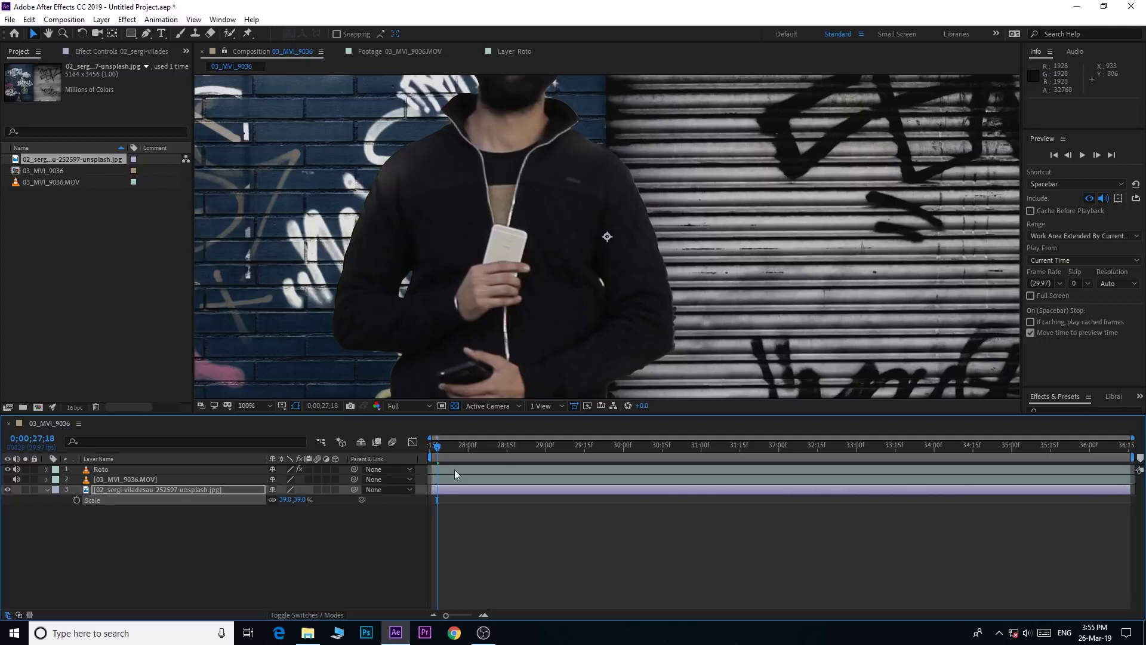
left_click(119, 469)
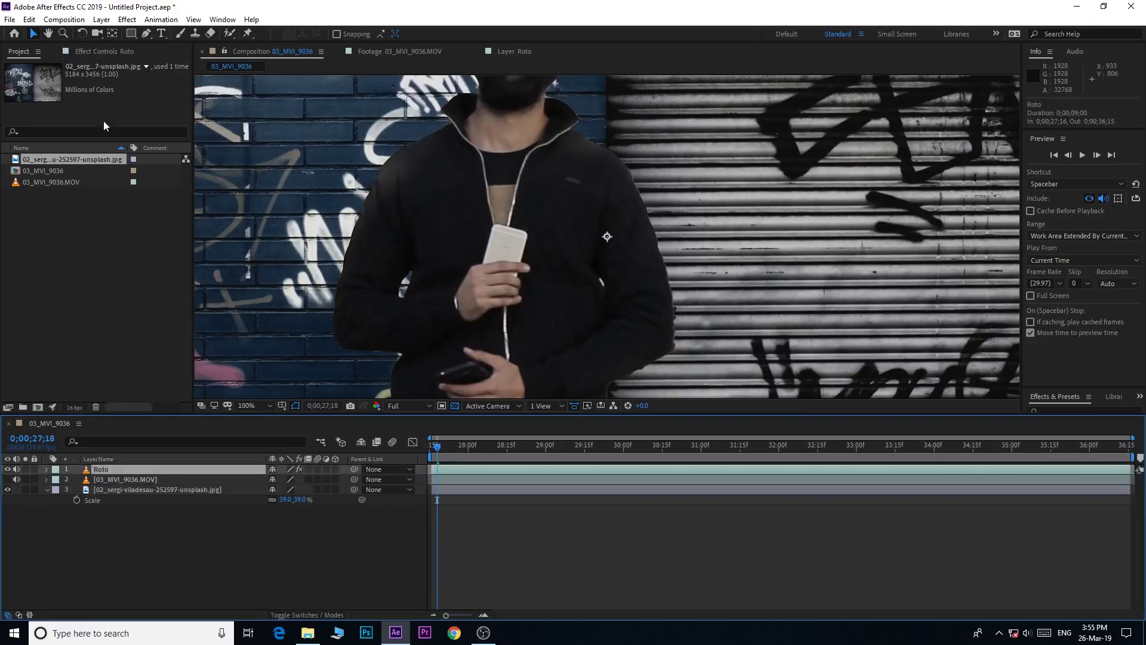
left_click(99, 52)
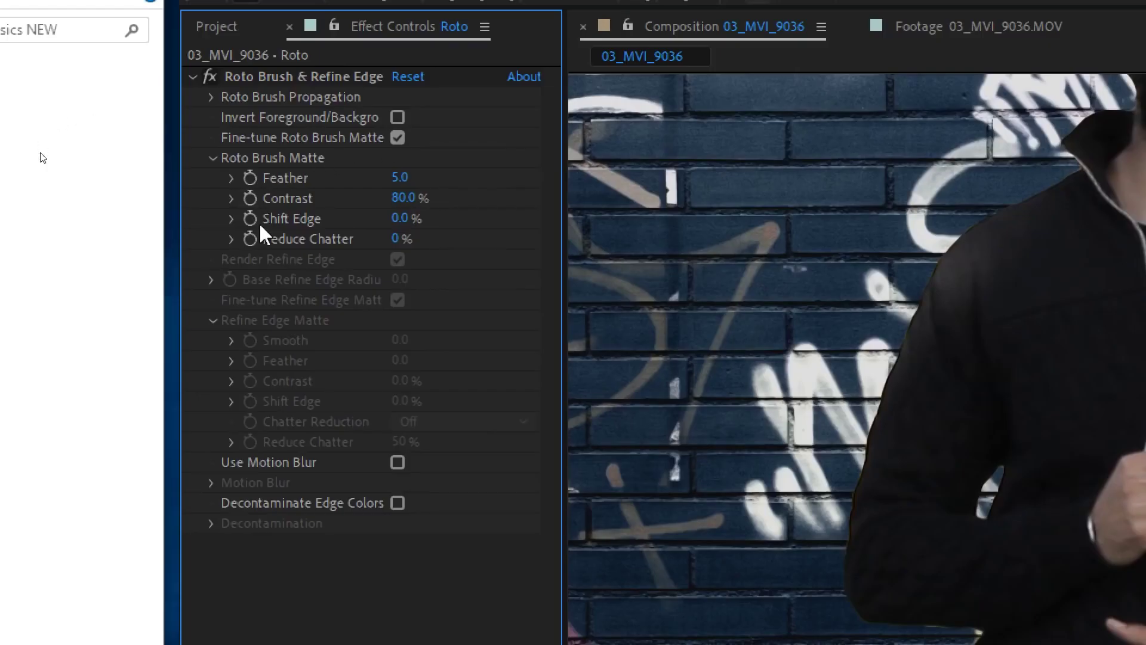
left_click(400, 178)
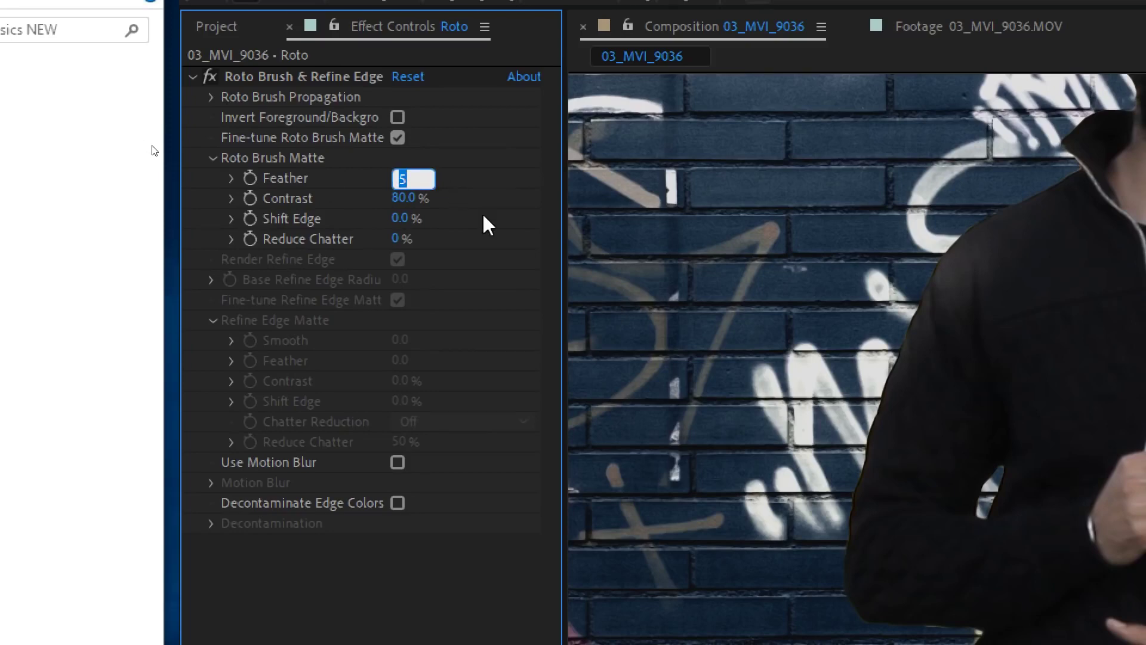
type("16")
key("Return")
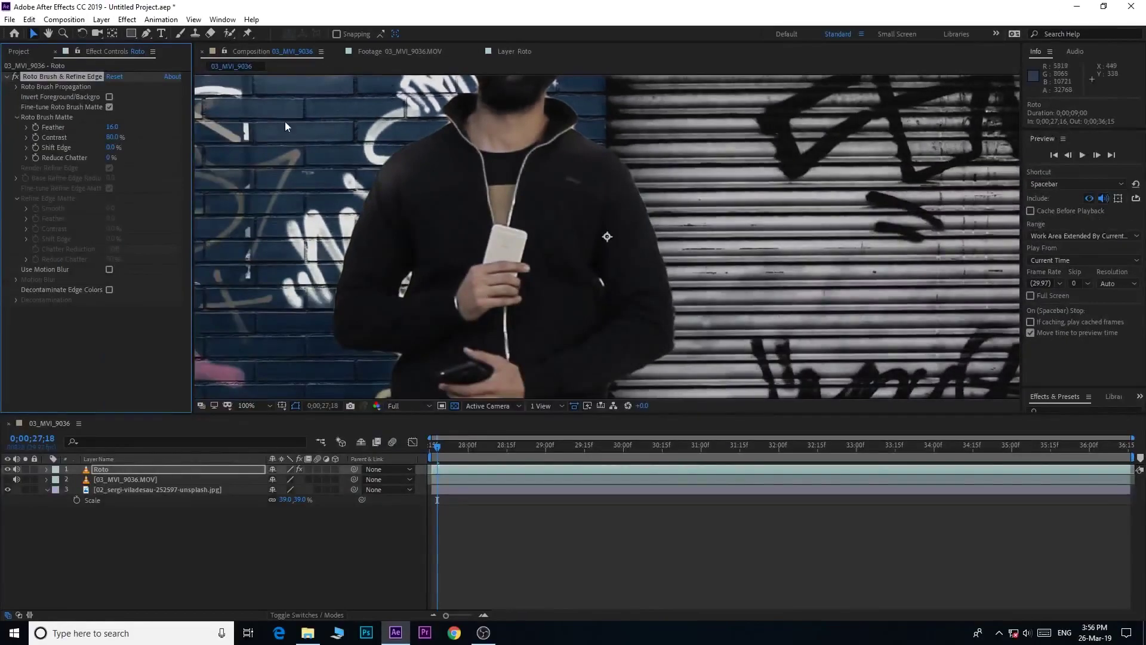
left_click(112, 128)
type("20")
key("Return")
Zoom to 200% around the neck and hand and set Shift Edge to -15%.
key("period")
left_click_drag(674, 205, 685, 322)
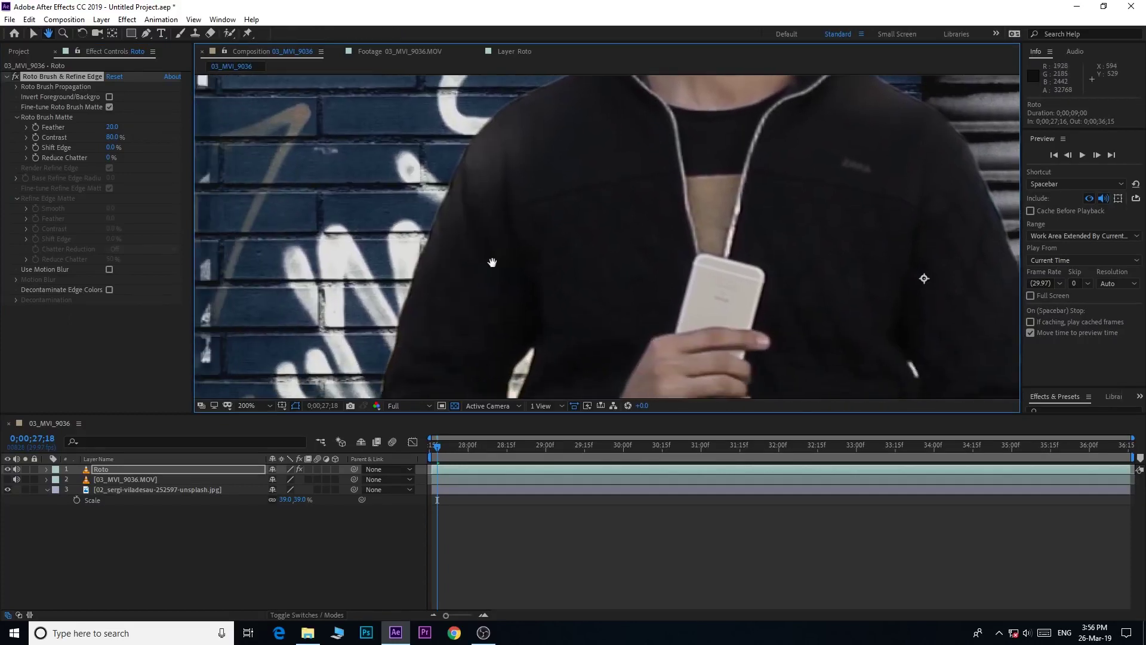
left_click_drag(439, 265, 484, 262)
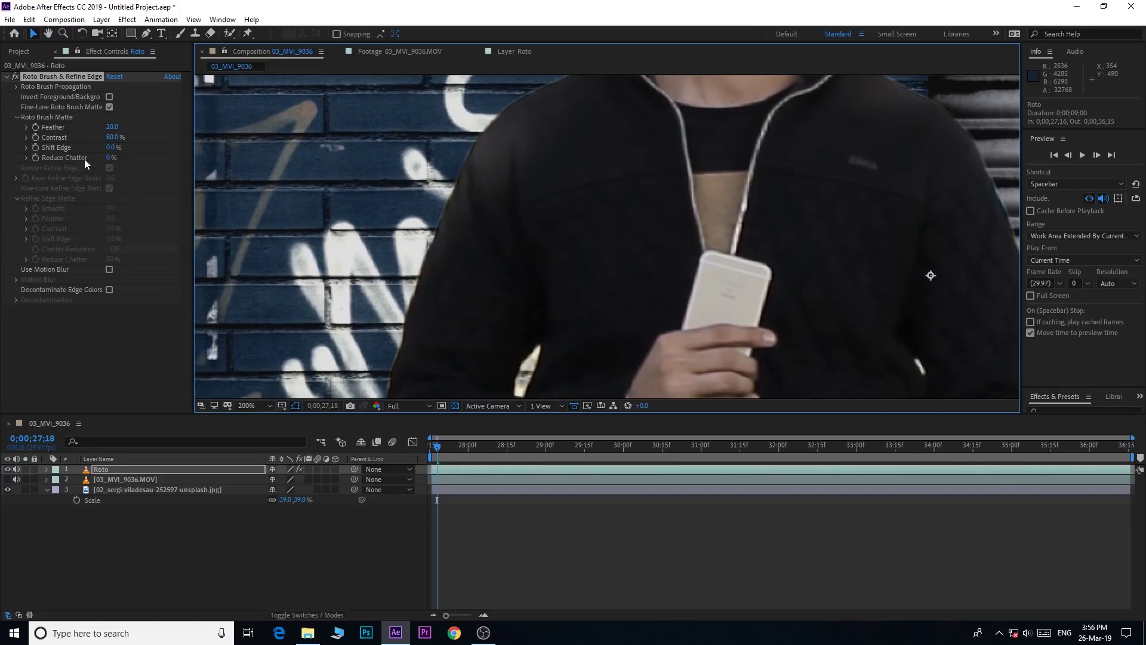
left_click(56, 147)
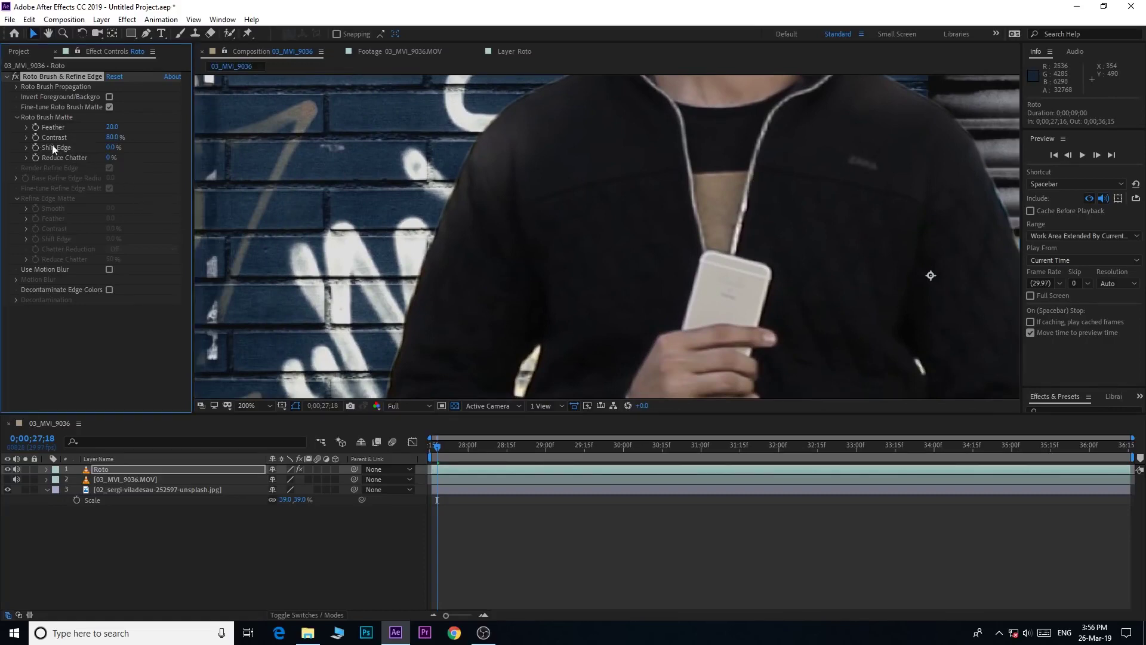
left_click(114, 147)
type("-15")
key("Return")
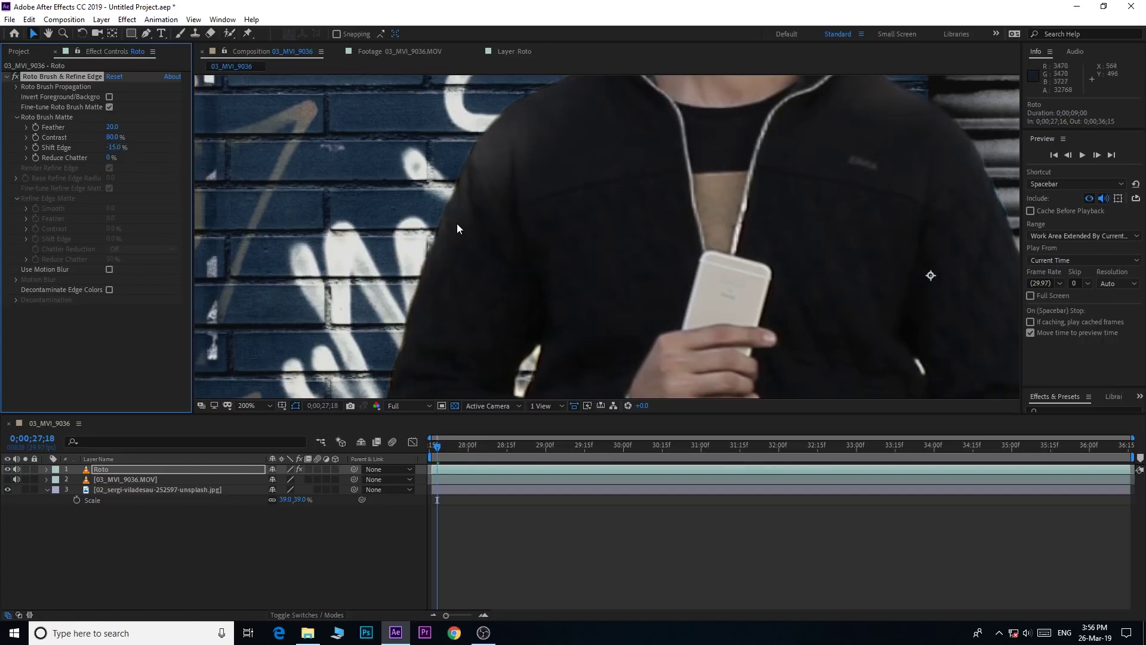
Fit the composition in the viewer and reselect the Roto layer.
key("shift+slash")
left_click(248, 406)
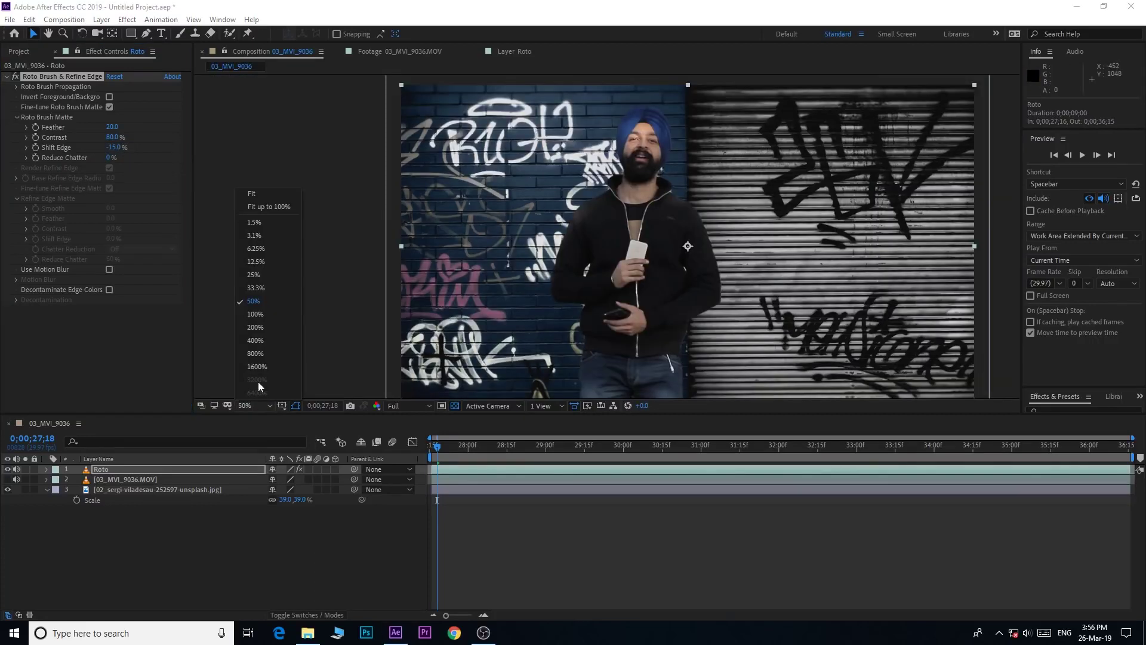
left_click(259, 206)
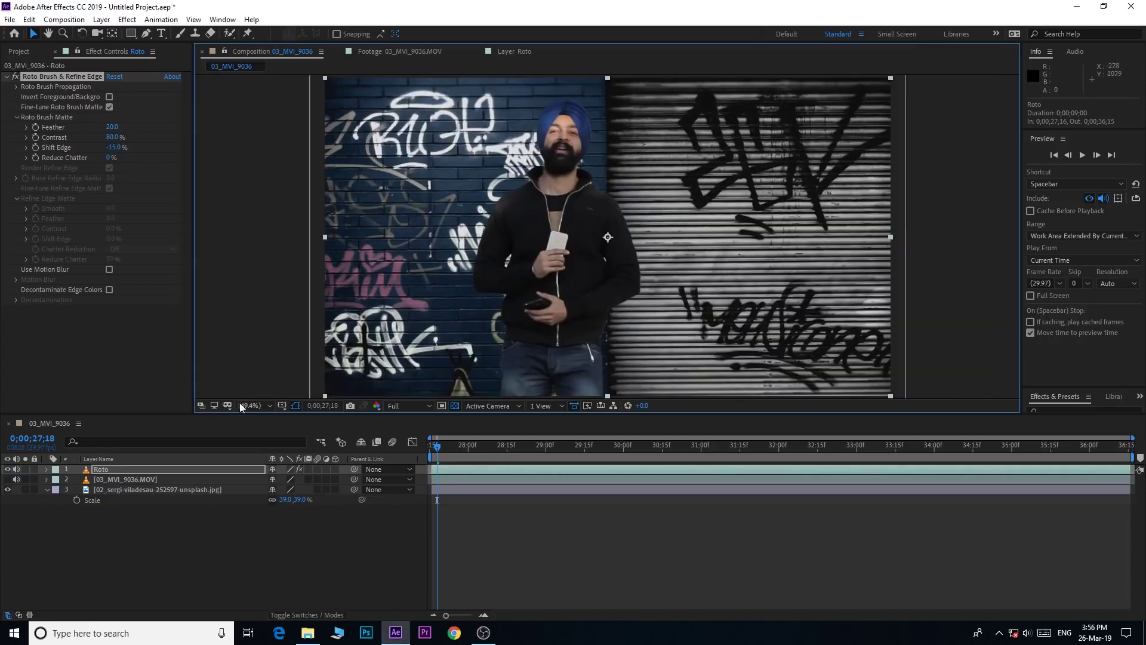
left_click(130, 469)
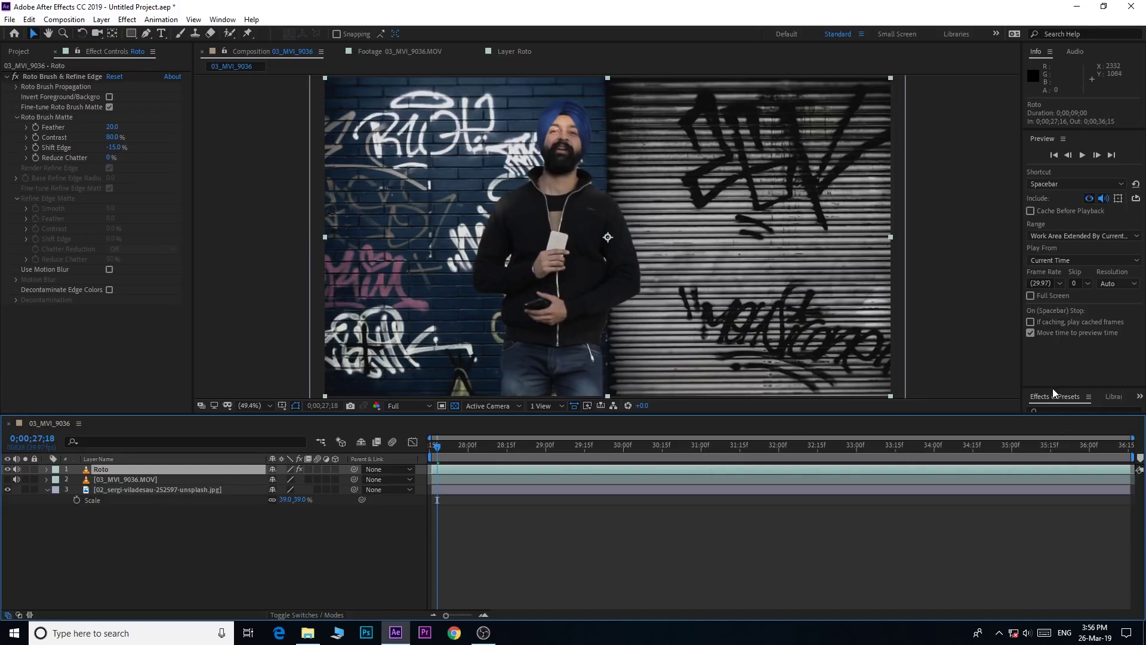
Apply Levels to Roto with Input Black 1028, Input White 30198 and Gamma 1.14.
left_click(1056, 391)
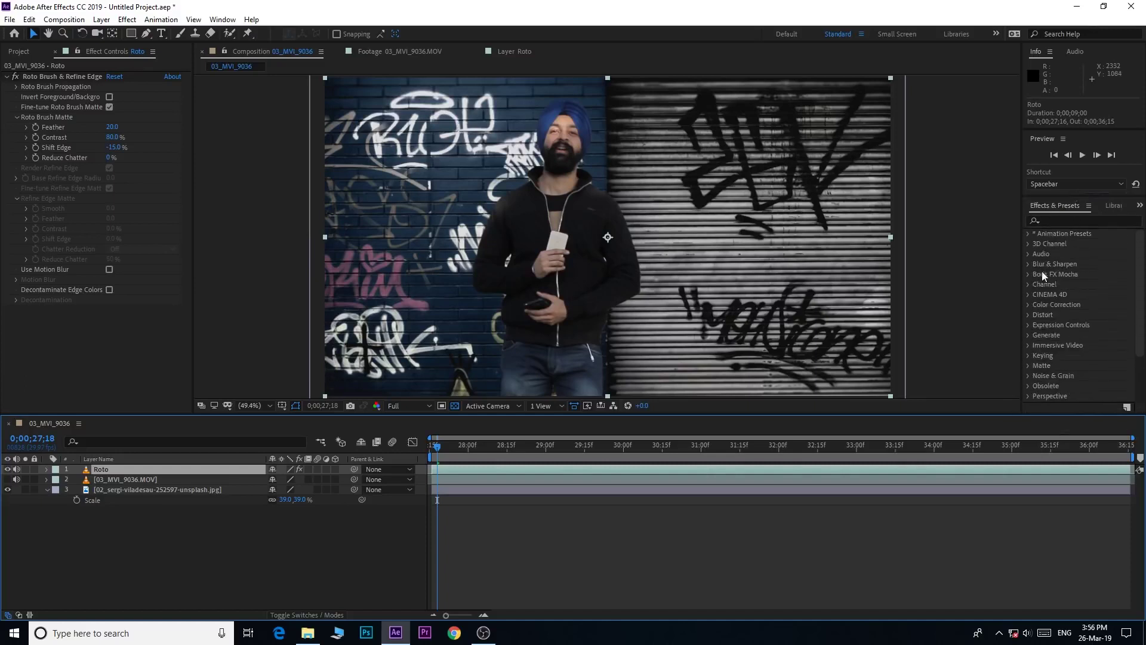
left_click(1028, 304)
scroll(1053, 326, "down", 4)
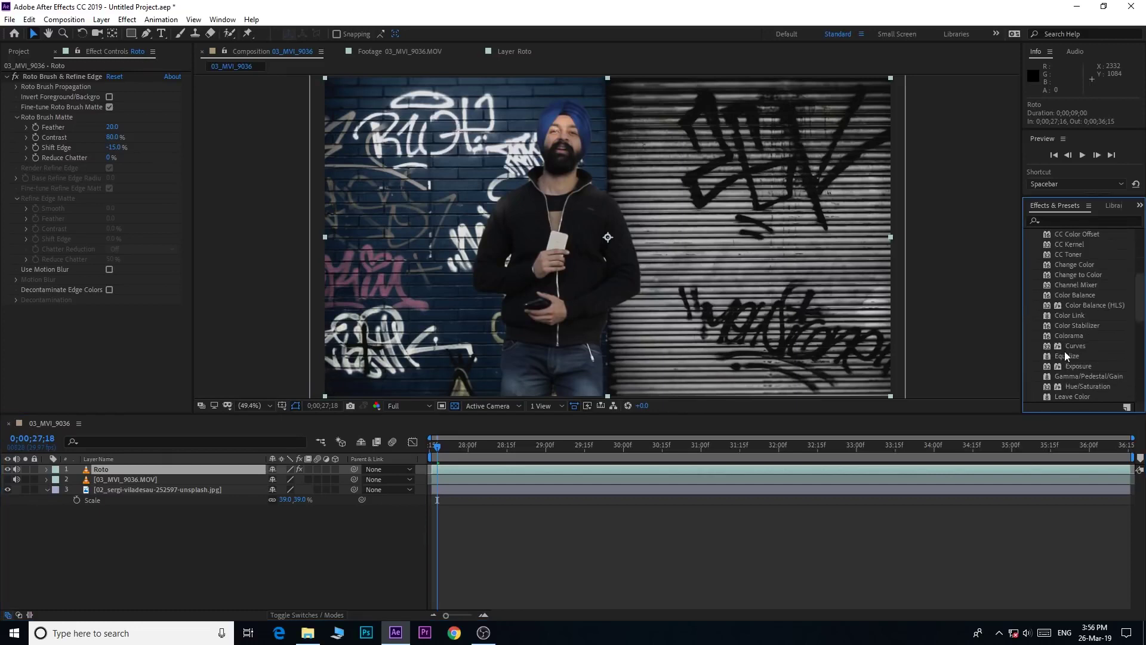
scroll(1065, 352, "down", 3)
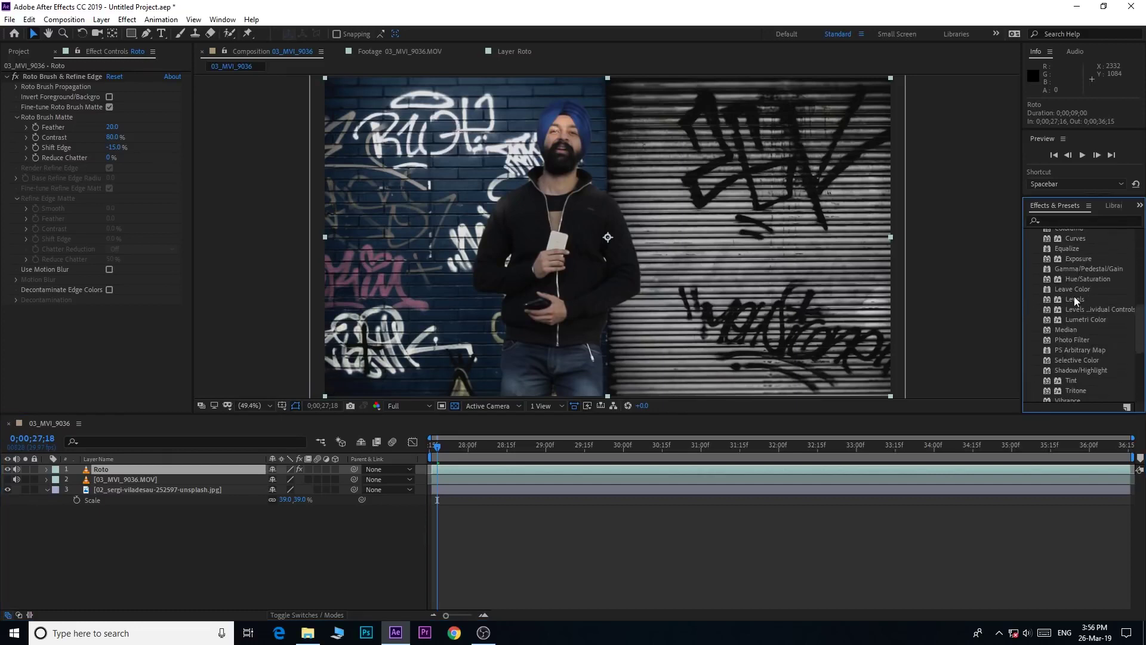
mouse_move(1075, 299)
left_mouse_down()
mouse_move(523, 429)
mouse_move(467, 470)
left_mouse_up()
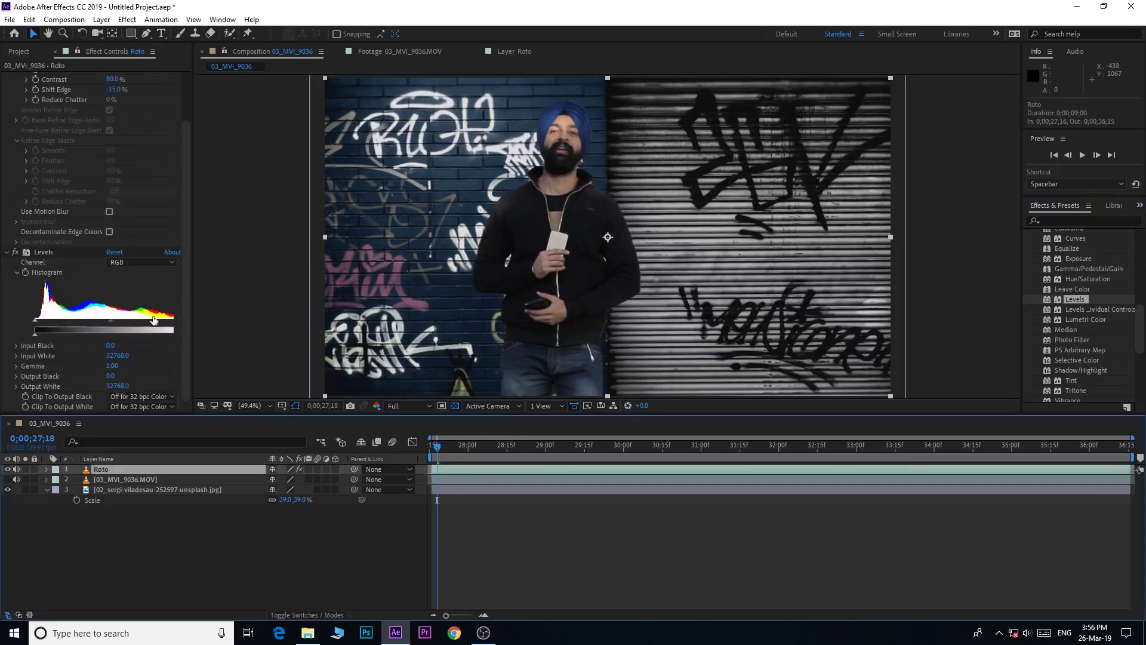
left_click_drag(194, 332, 218, 335)
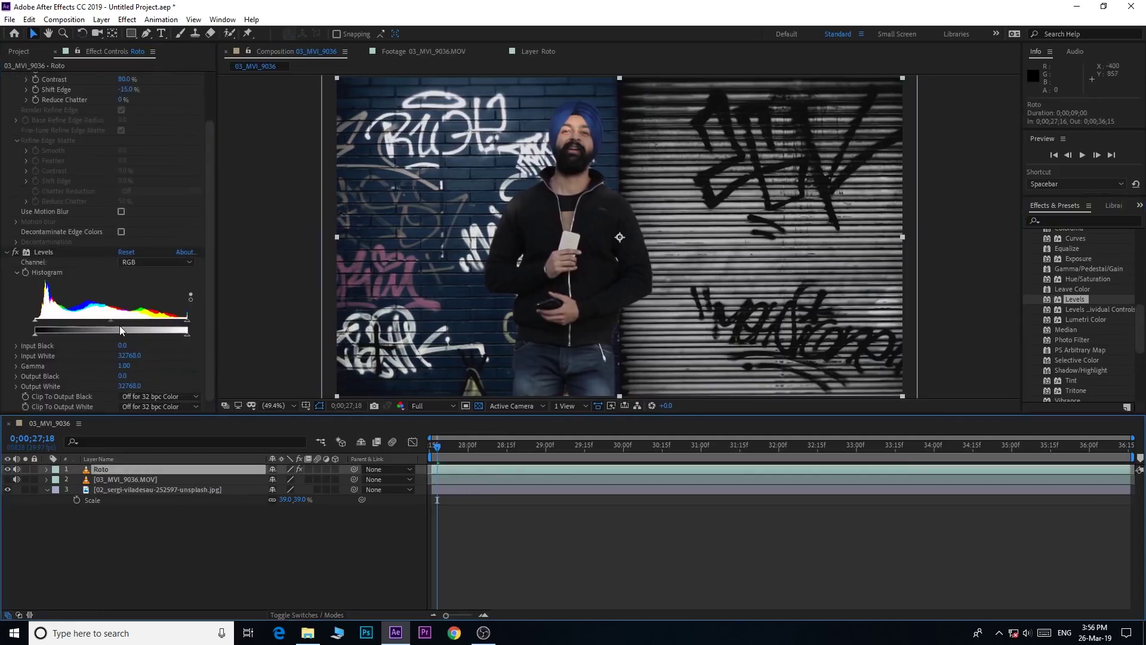
left_click_drag(111, 320, 97, 320)
left_click_drag(97, 320, 103, 321)
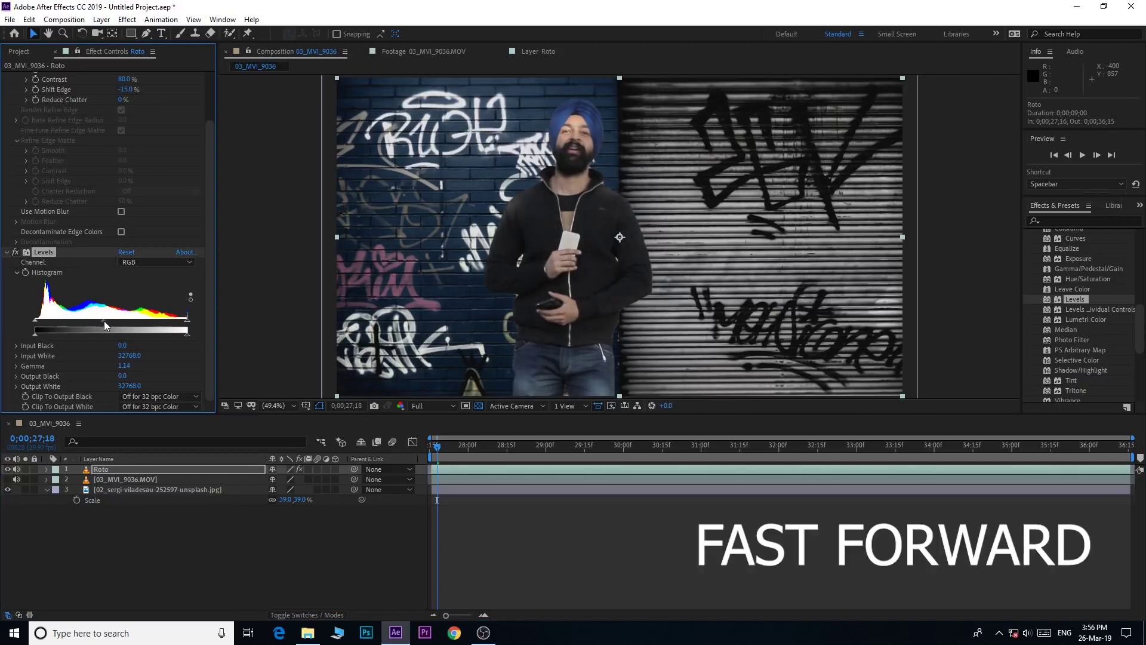
left_click_drag(187, 320, 175, 321)
left_click_drag(35, 321, 39, 321)
Add Vibrance to Roto at 75 and move time to 0;00;27;21.
scroll(1097, 354, "down", 5)
scroll(1097, 354, "up", 2)
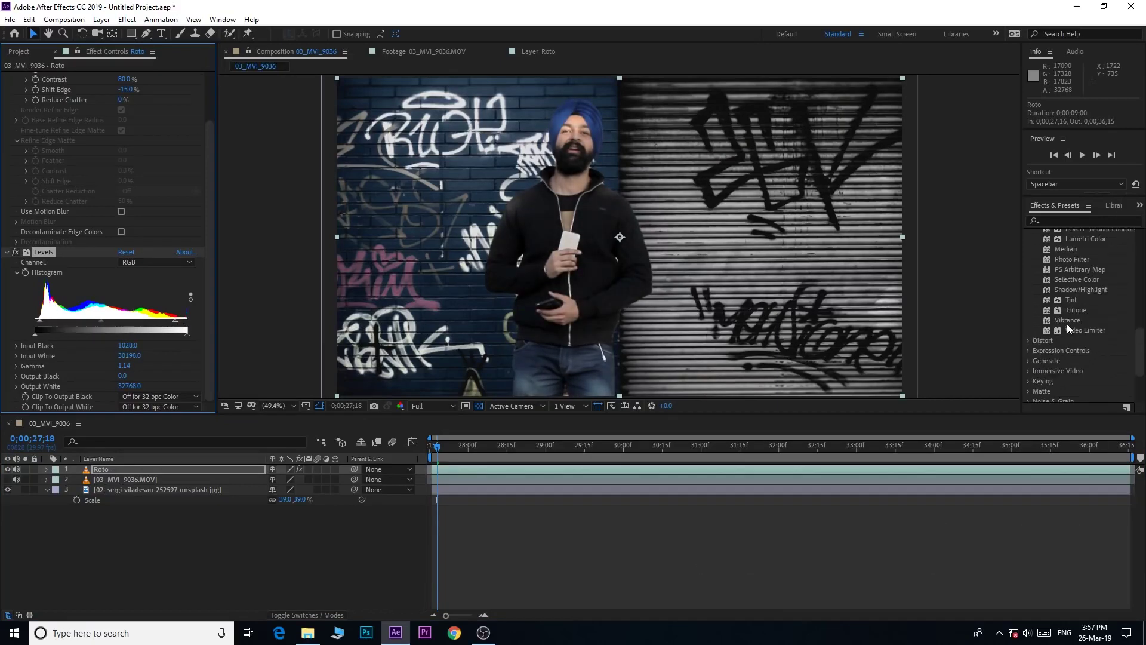
left_click_drag(1068, 320, 600, 465)
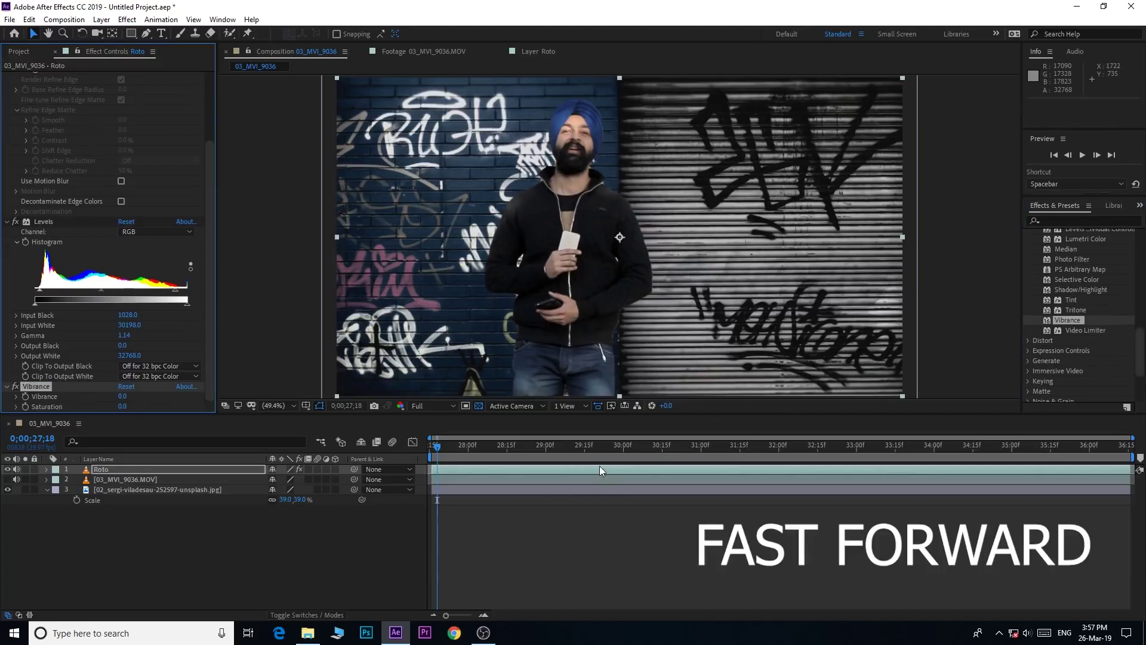
left_click_drag(123, 397, 165, 397)
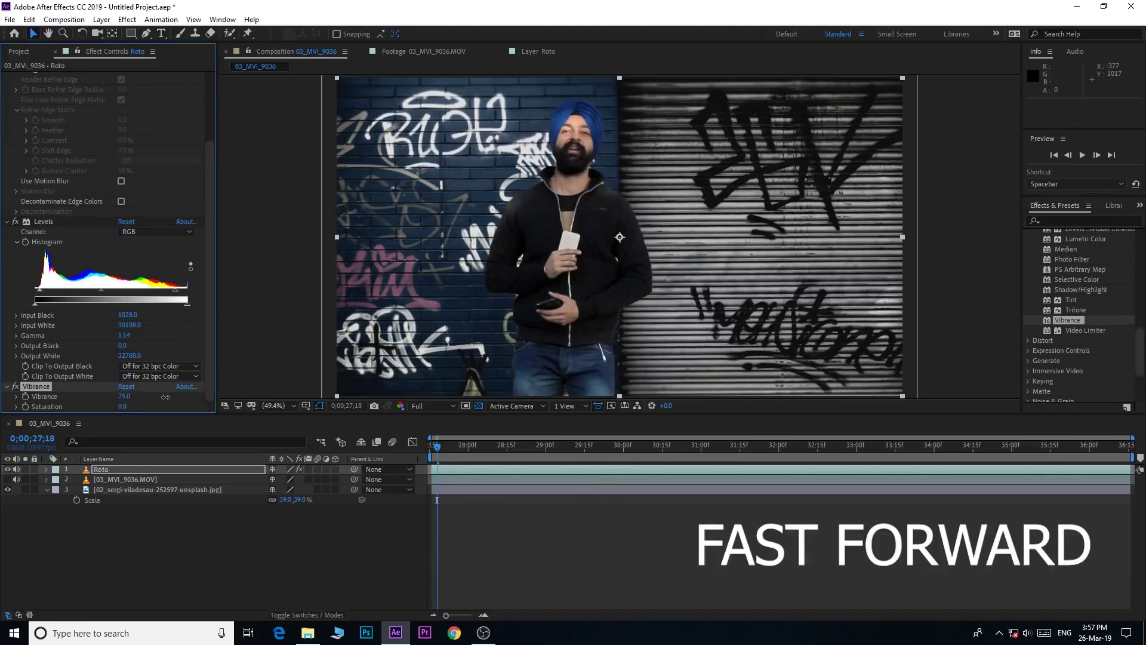
left_click(444, 446)
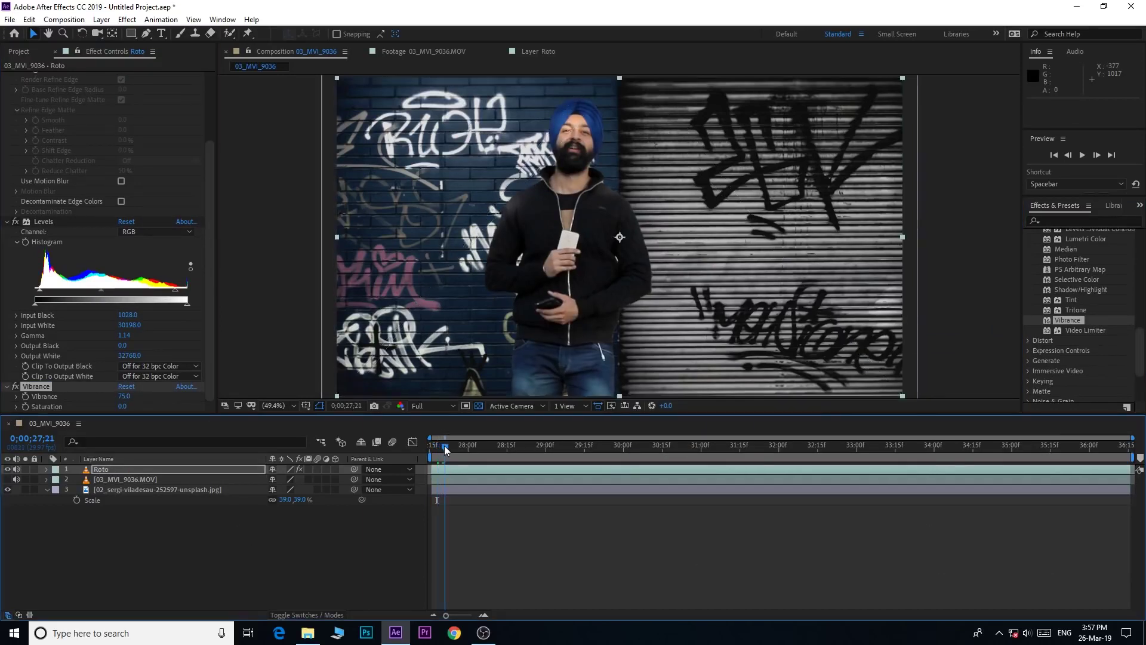
Trim the work area to 18 frames, preview it, and scrub to 0;00;28;25 at 100% zoom.
key("space")
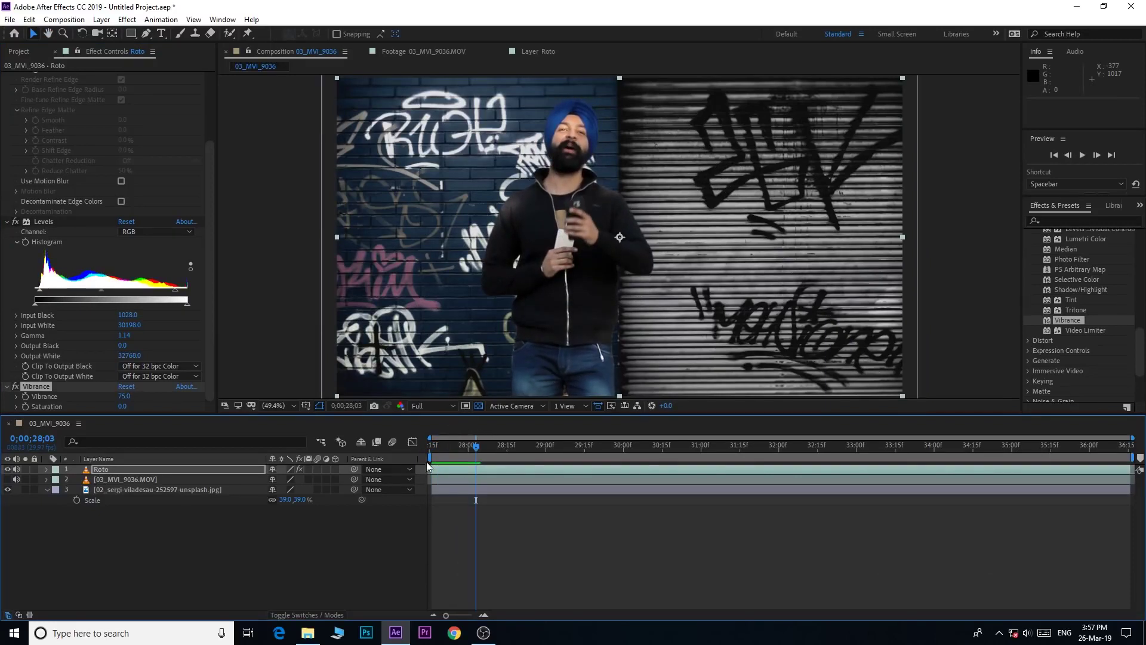
left_click_drag(1133, 457, 481, 448)
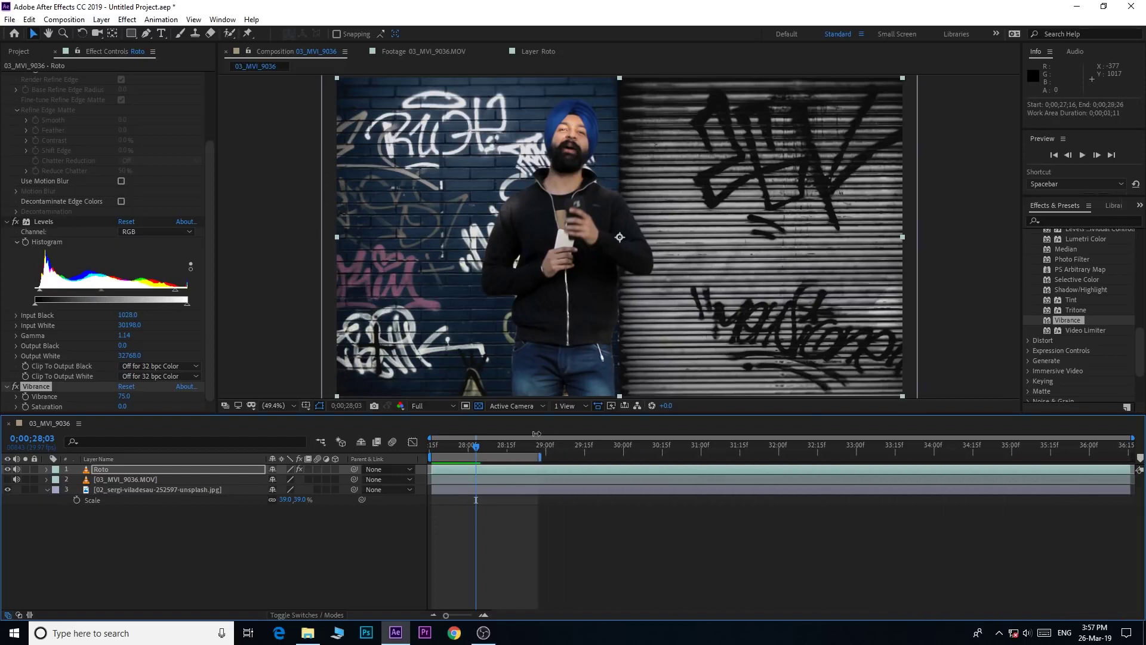
key("space")
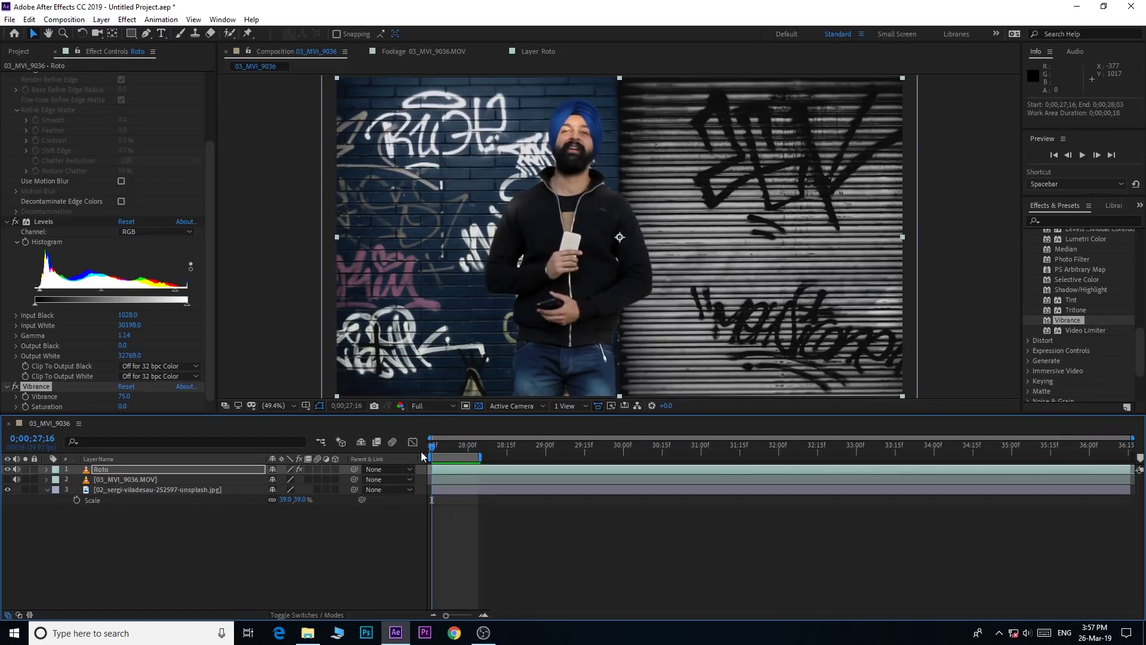
key("space")
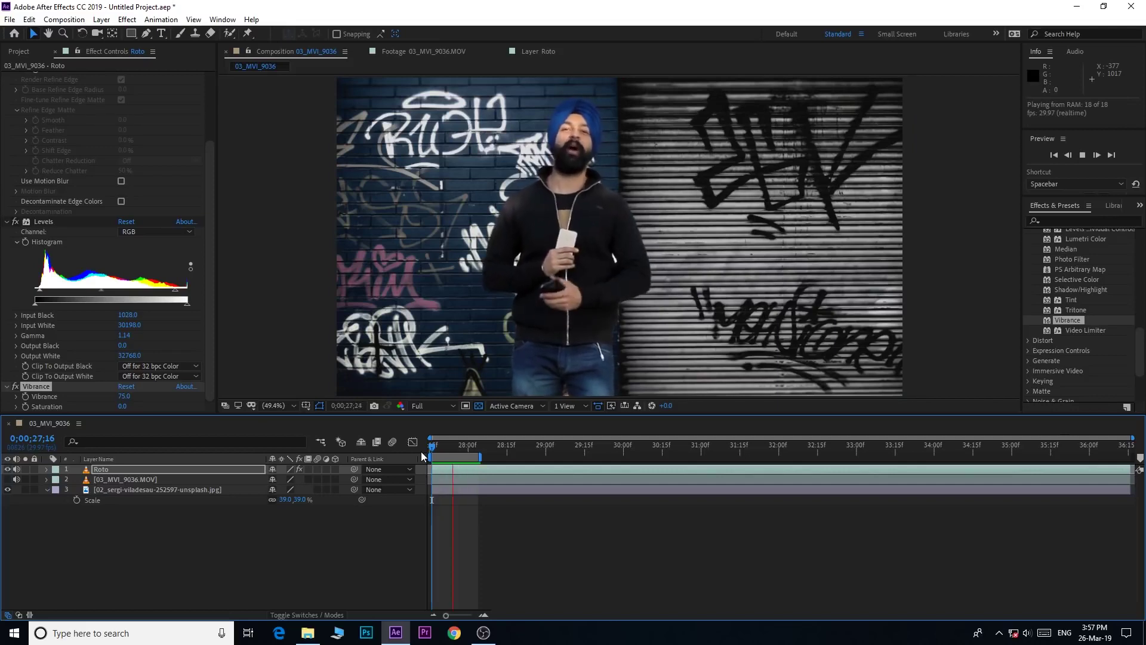
key("space")
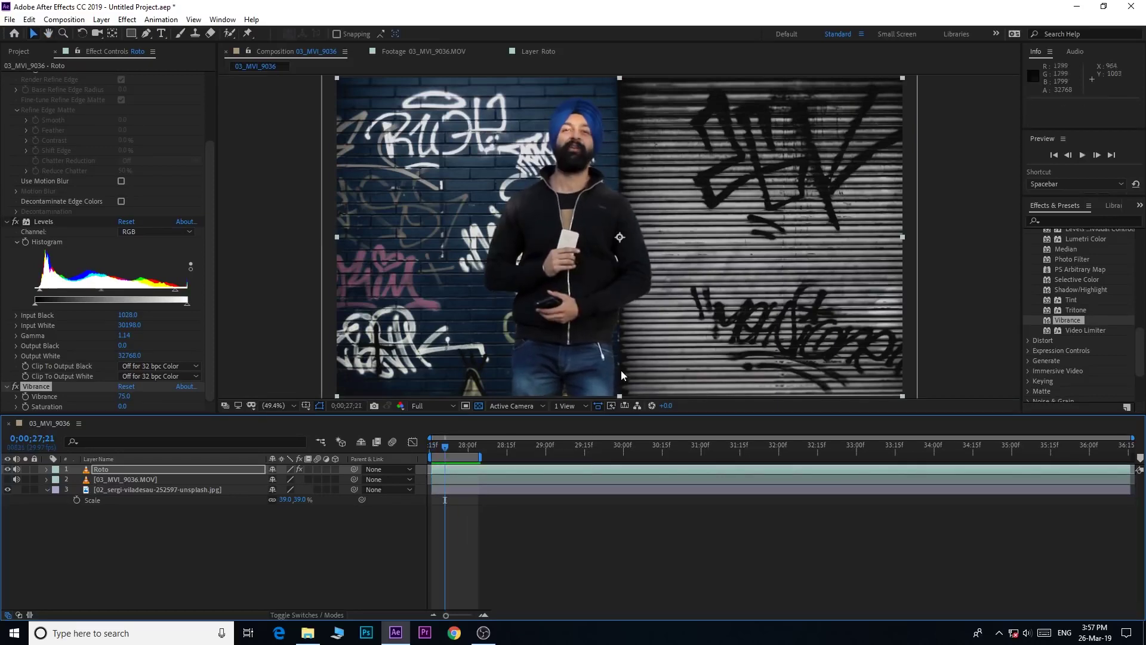
left_click_drag(477, 448, 535, 454)
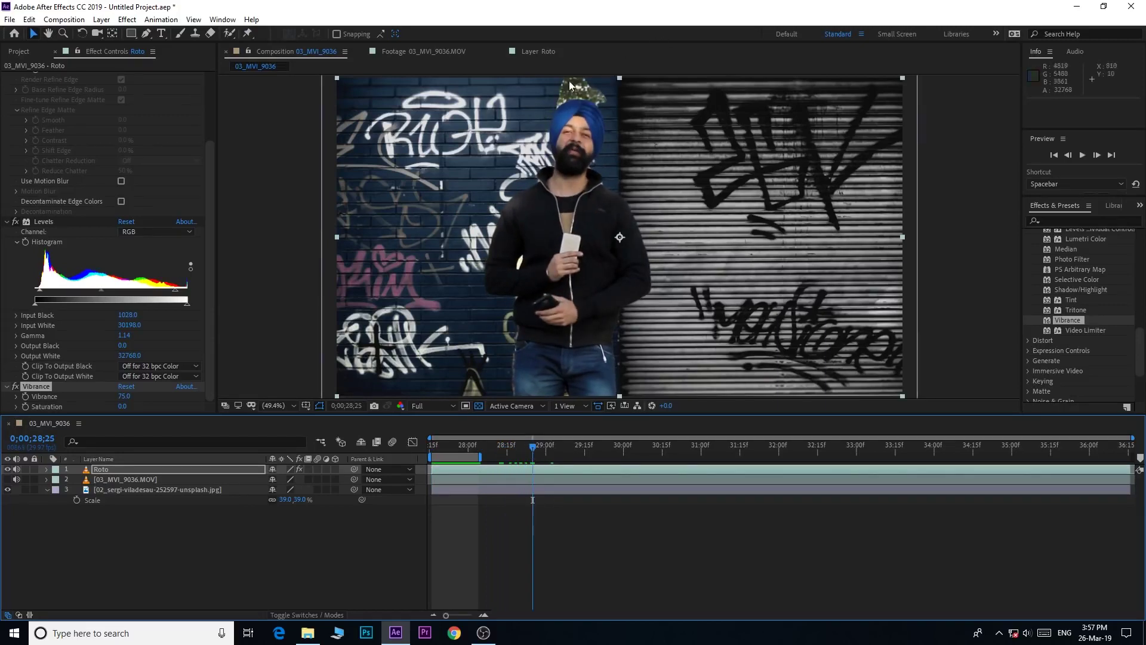
scroll(580, 111, "up", 1)
scroll(578, 112, "up", 2)
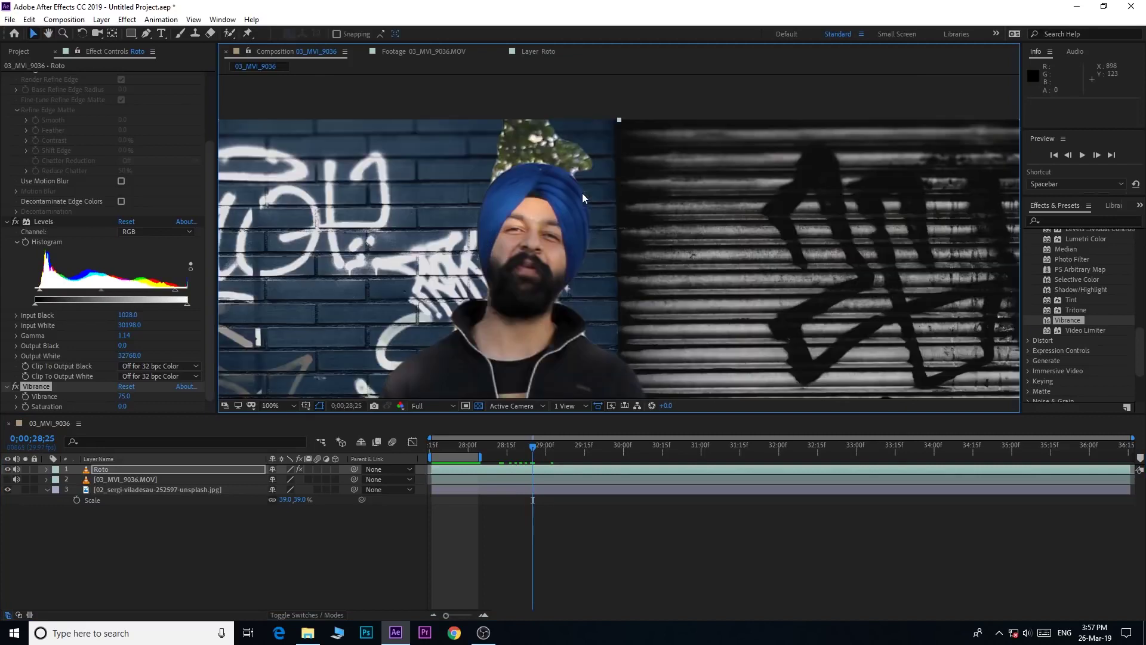
key("v")
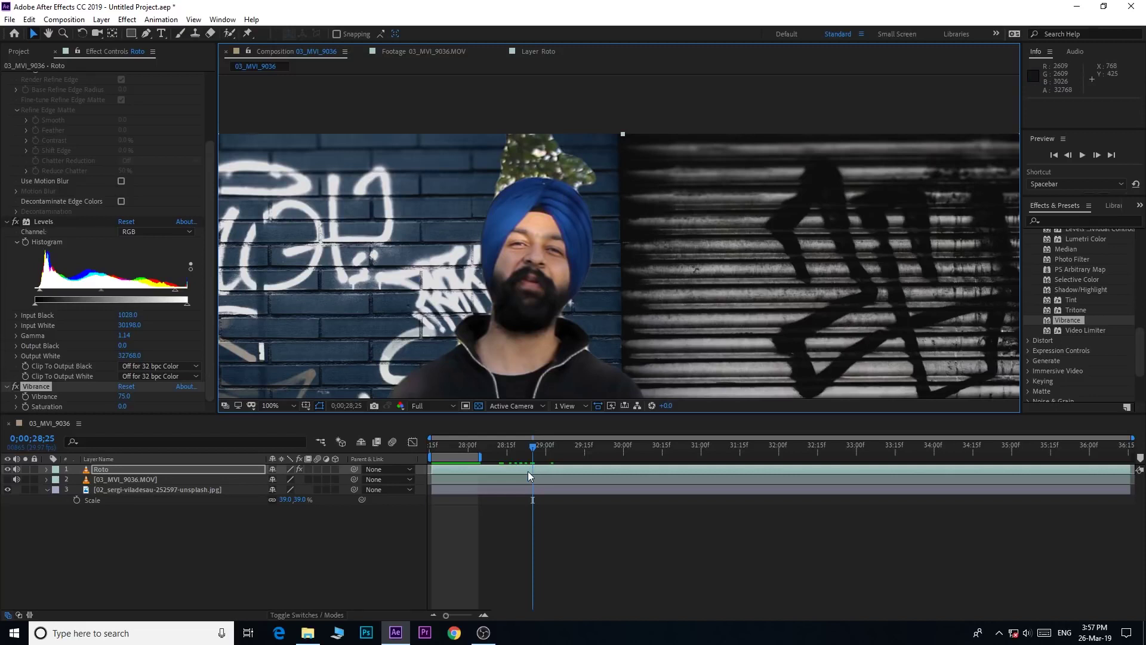
In the Roto layer panel, subtract the stray leaves above the turban with Roto Brush strokes.
double_click(528, 472)
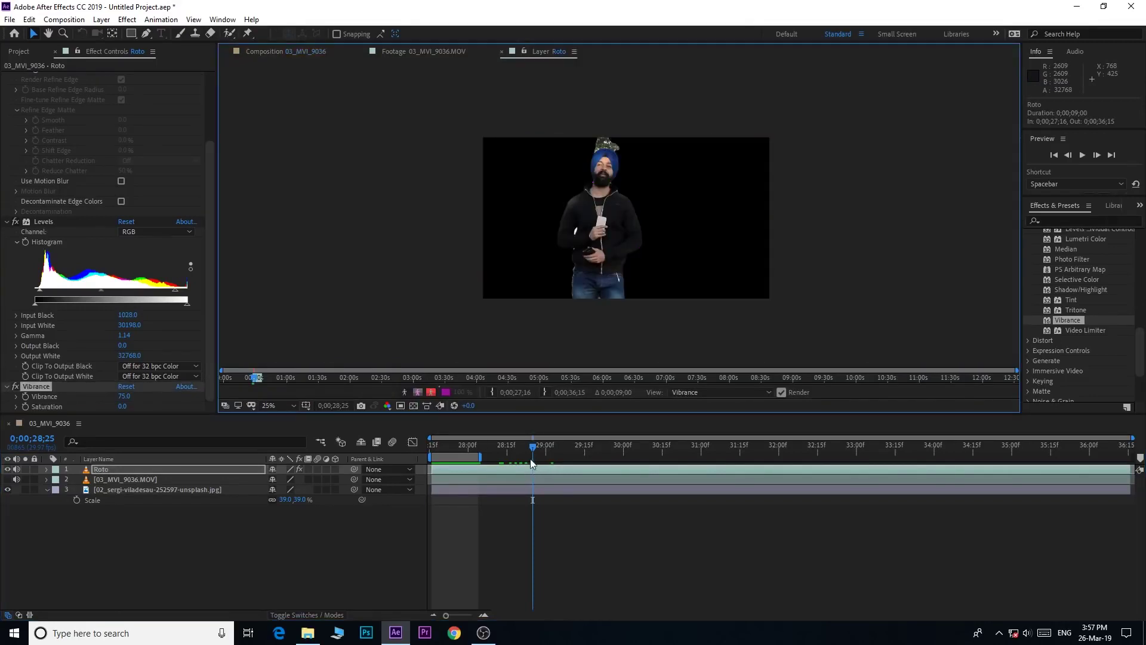
scroll(619, 139, "up", 6)
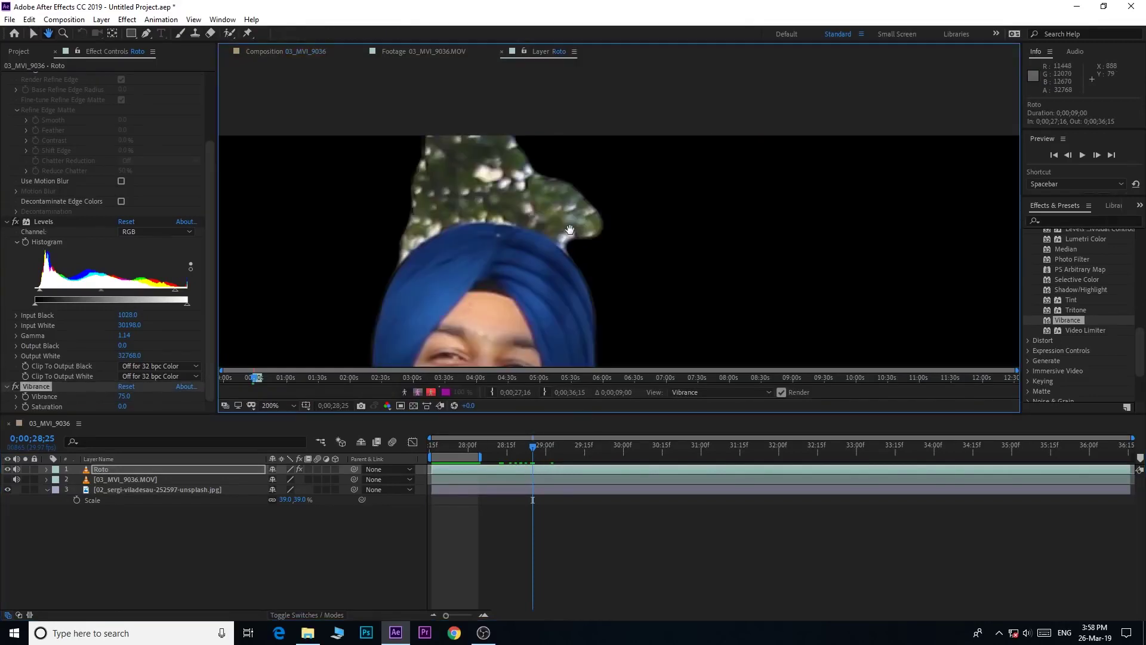
left_click(229, 34)
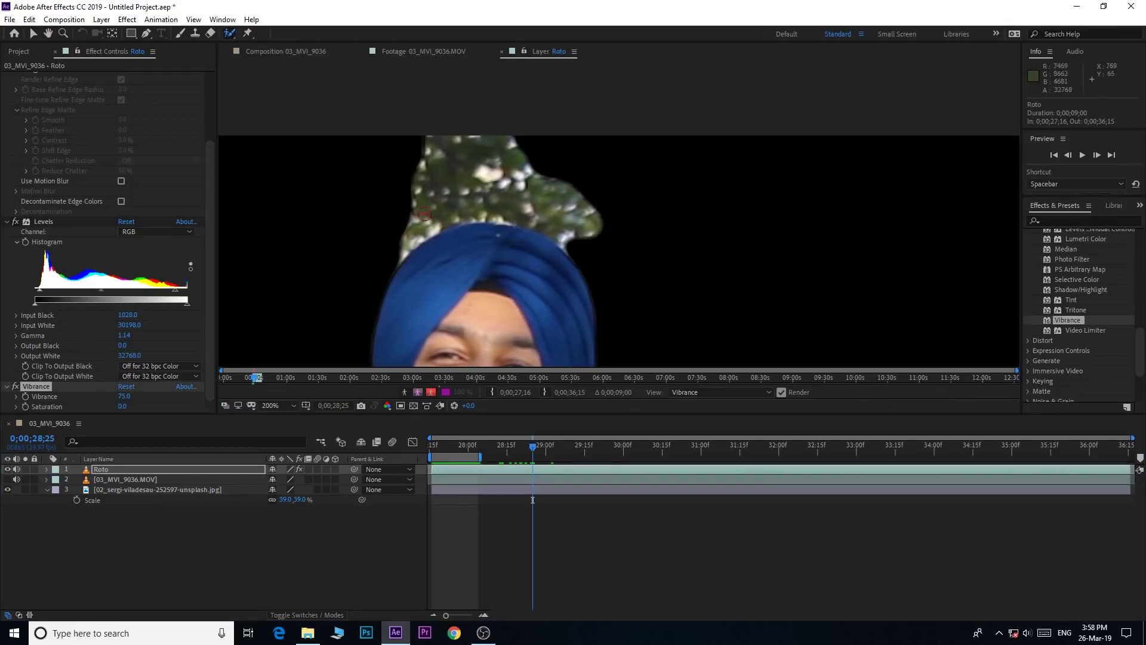
left_click_drag(406, 206, 600, 231, "alt")
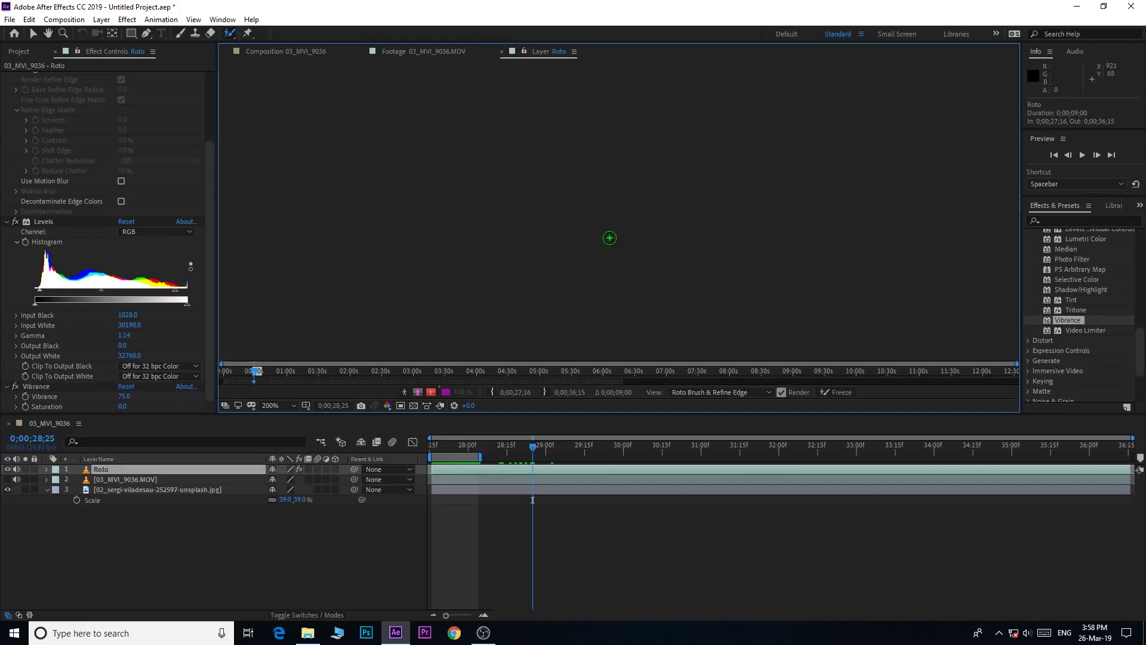
left_click_drag(417, 228, 363, 258, "alt")
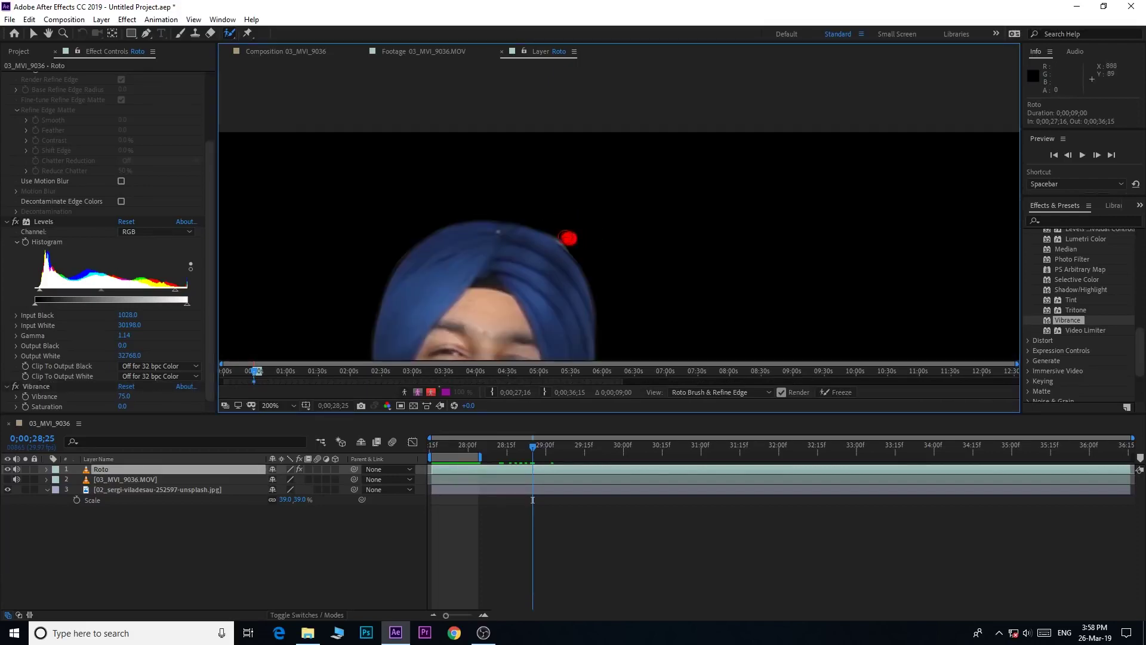
left_click_drag(568, 239, 559, 241, "alt")
Return to the composition view at 50% zoom with the frame centred.
left_click(292, 51)
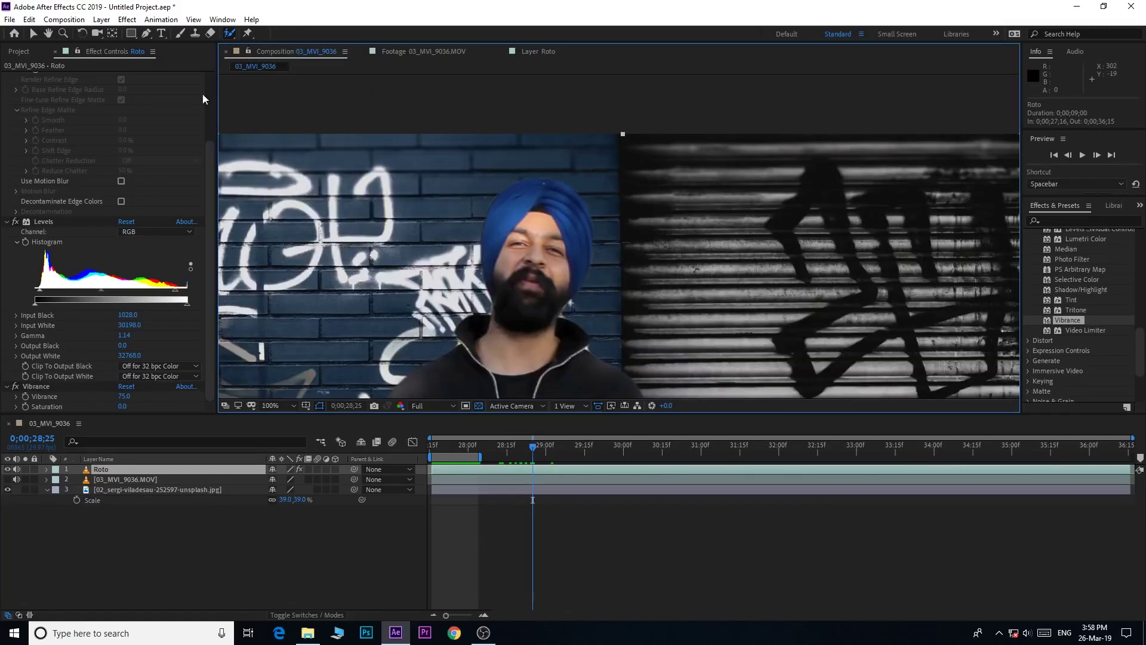
left_click(48, 32)
scroll(482, 240, "down", 2)
left_click_drag(537, 354, 508, 237)
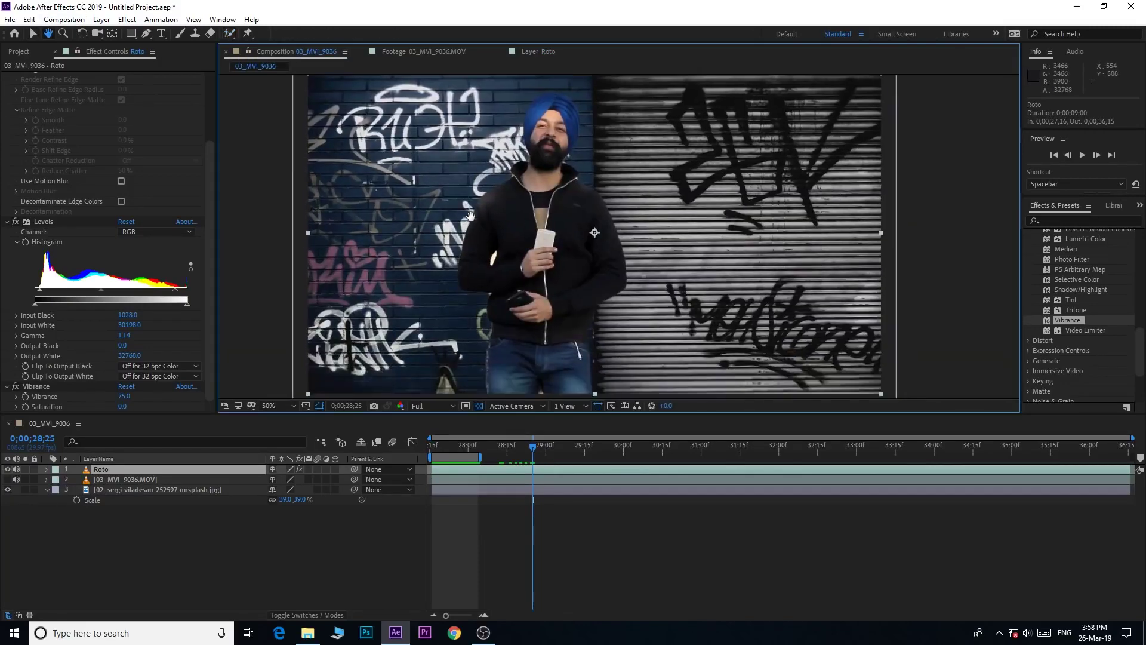
key("v")
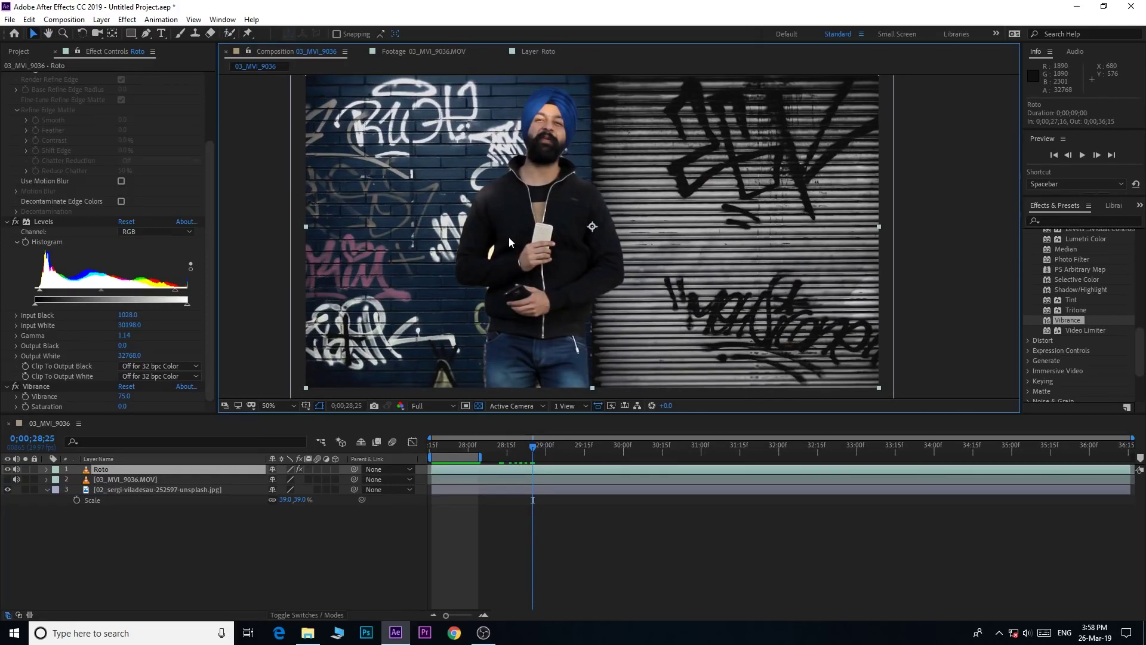
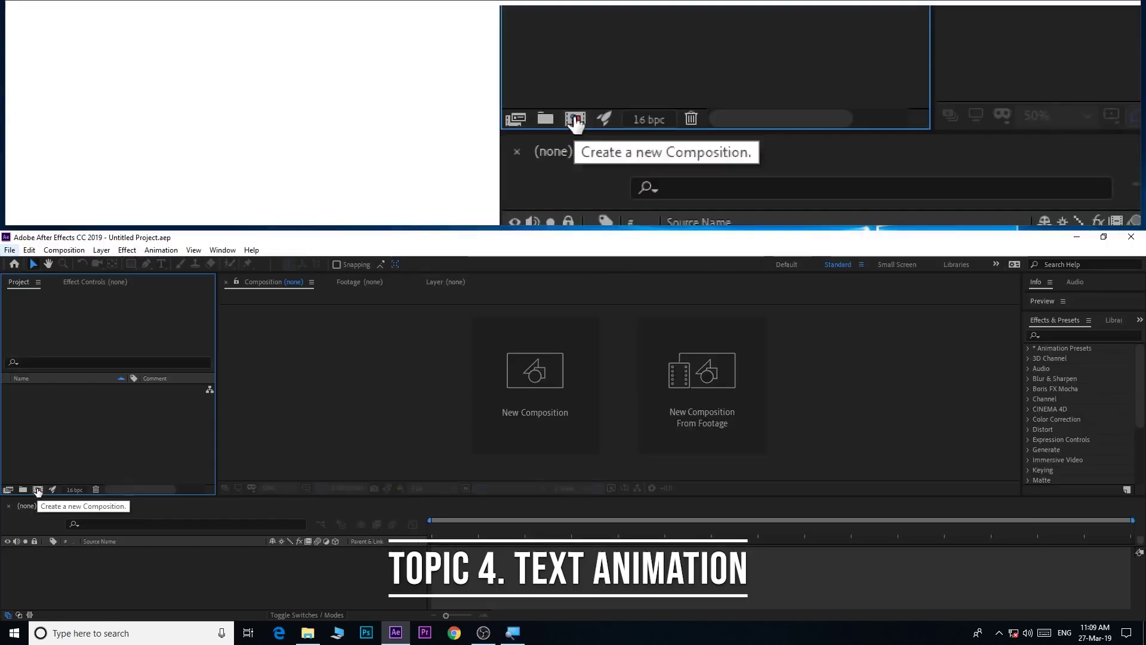
Create an HDTV 1080 25 composition named 'Text Animation', 0:00:10:00 long.
left_click(37, 490)
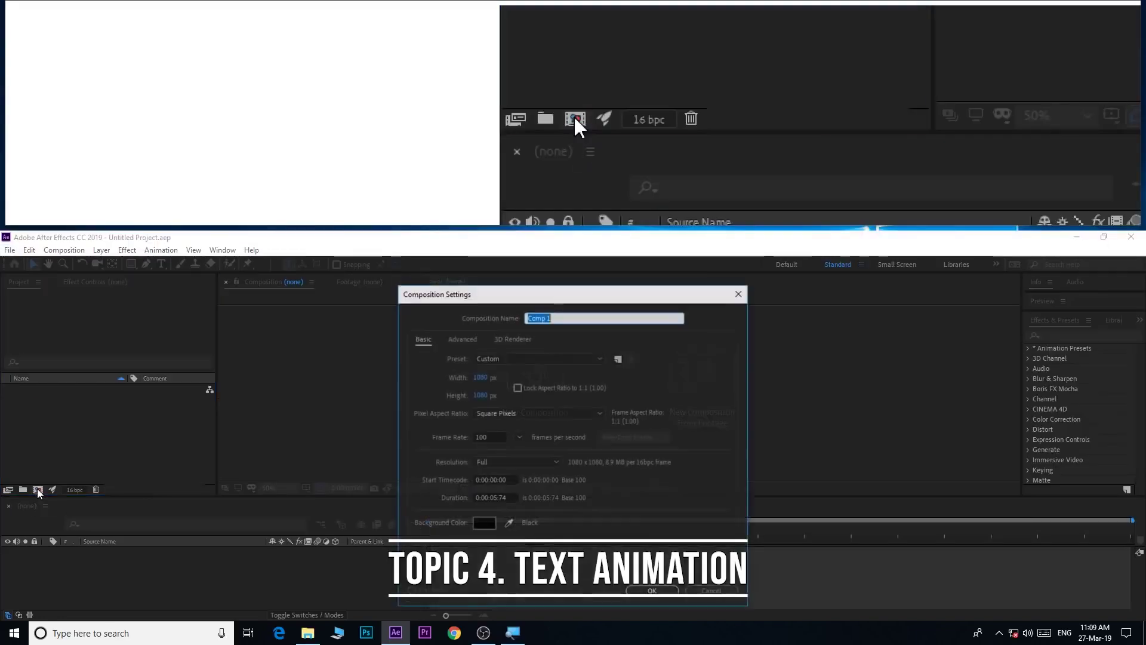
left_click(453, 305)
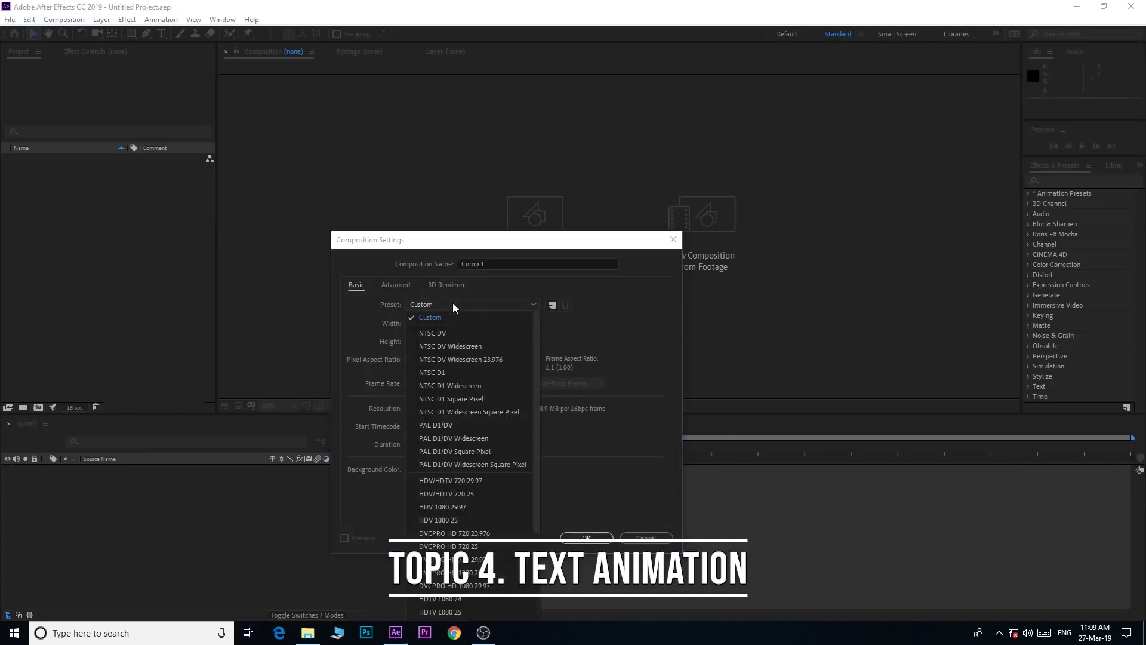
scroll(456, 456, "down", 3)
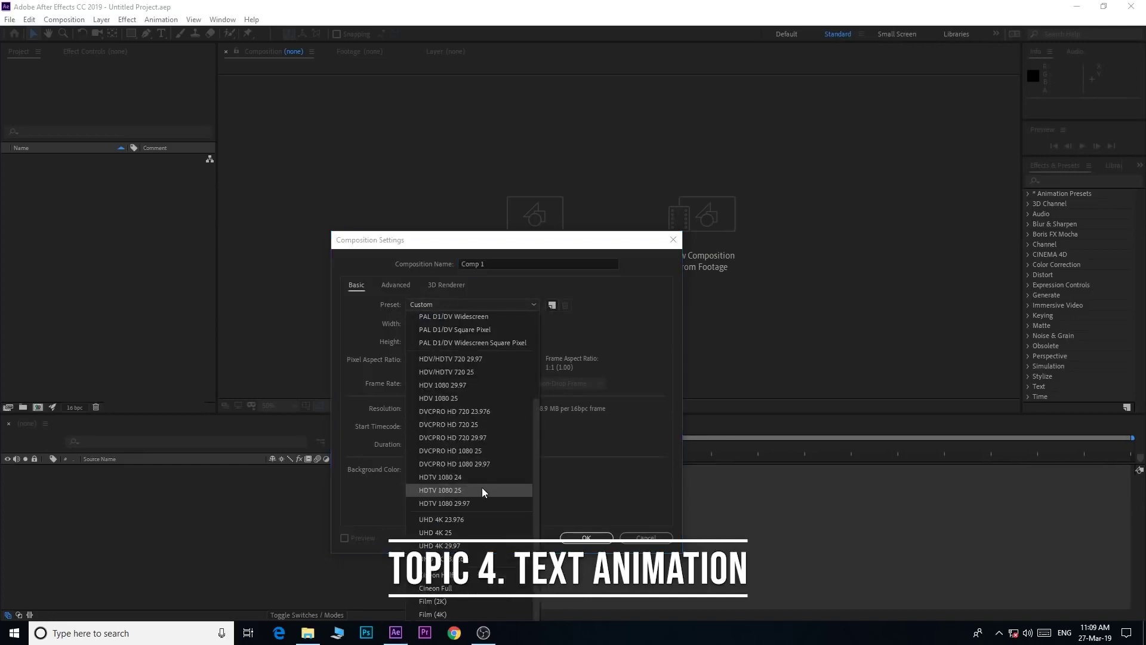
left_click(467, 495)
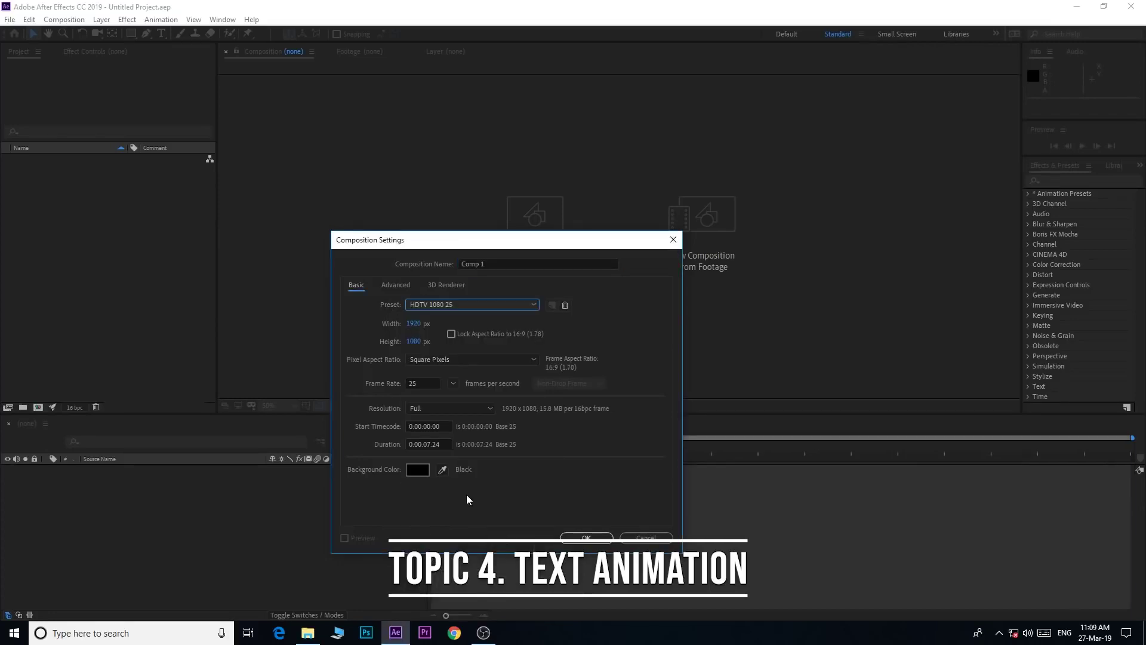
left_click(500, 265)
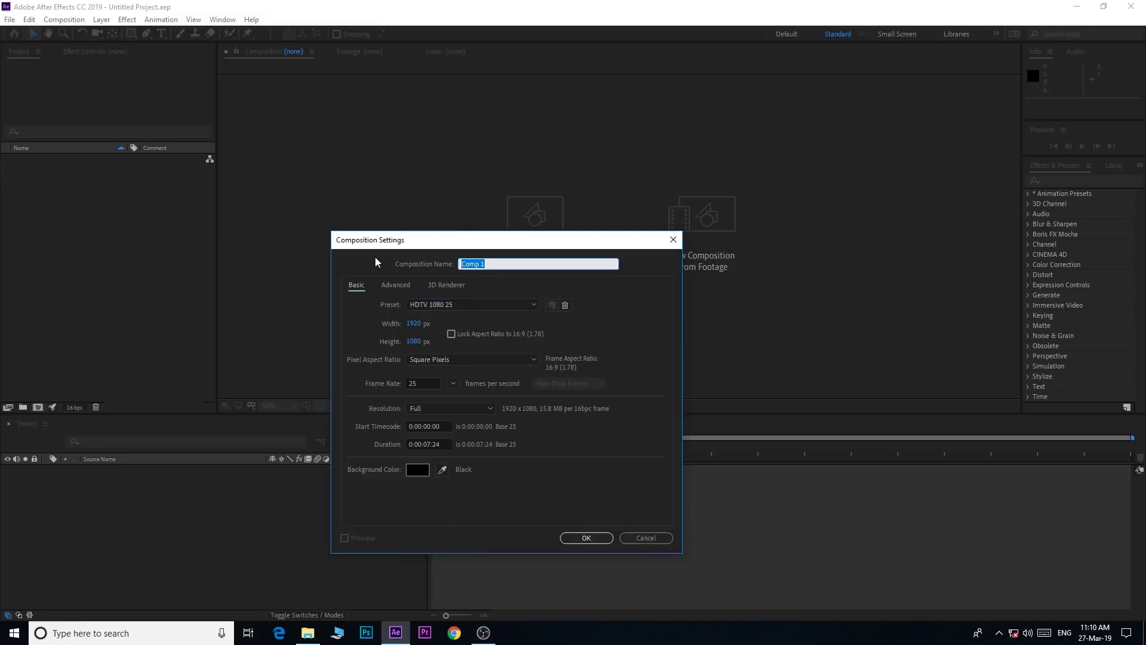
type("Text A")
type("nimation")
left_click(430, 444)
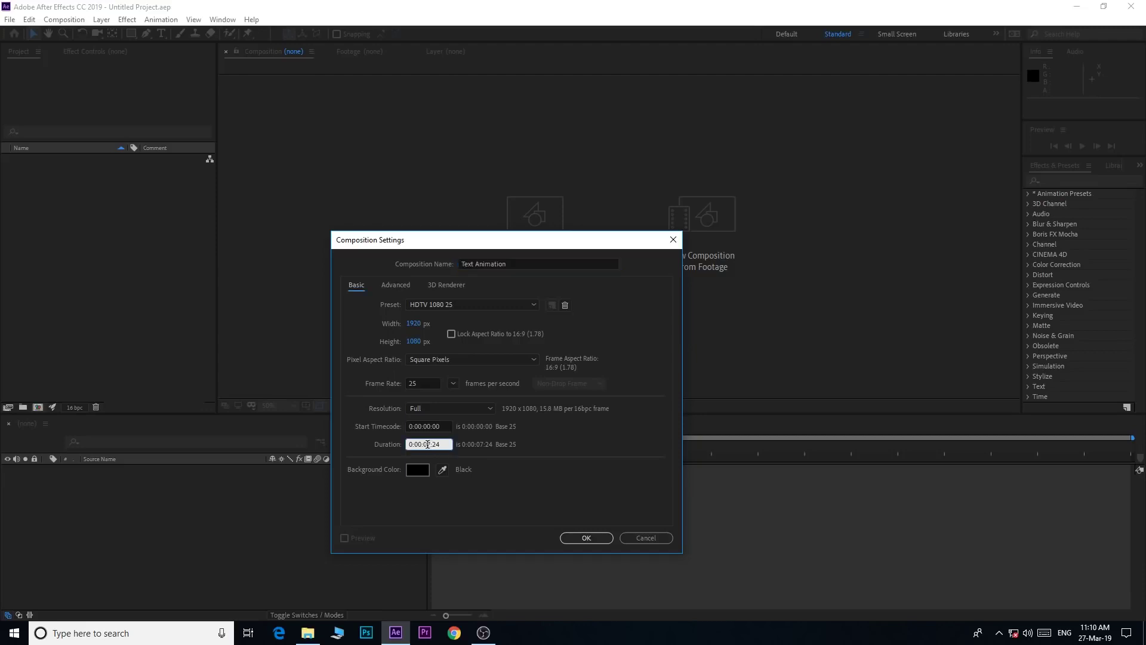
type("10:")
type("00")
left_click(576, 537)
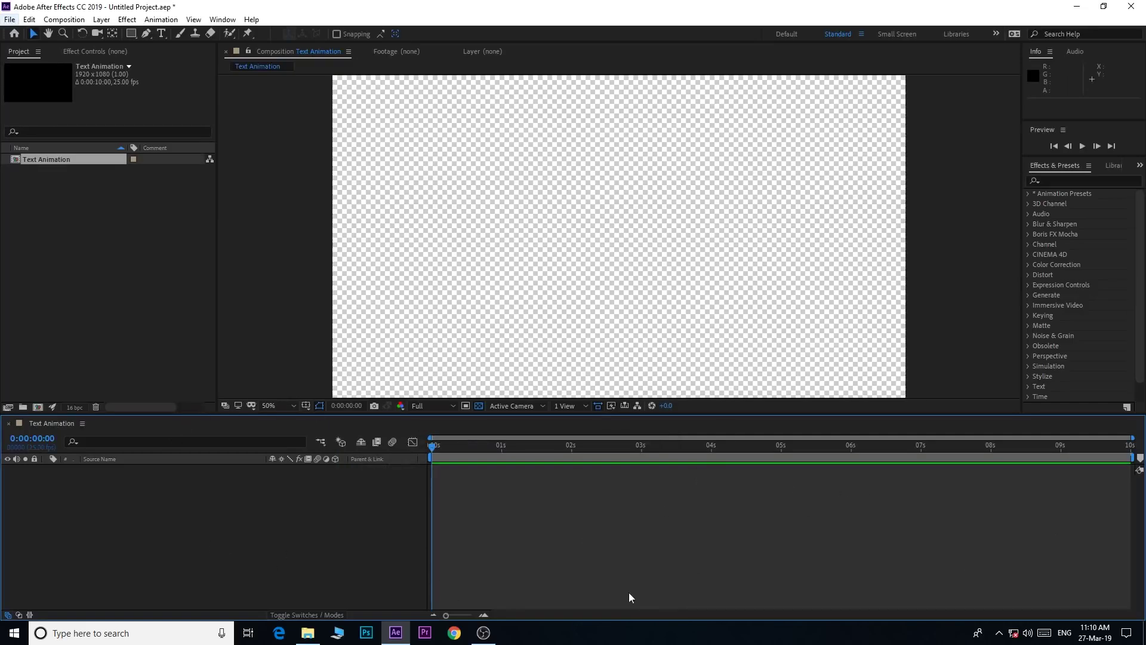
Add a full-frame black (000000) solid layer, Black Solid 1, then deselect it.
scroll(525, 336, "down", 2)
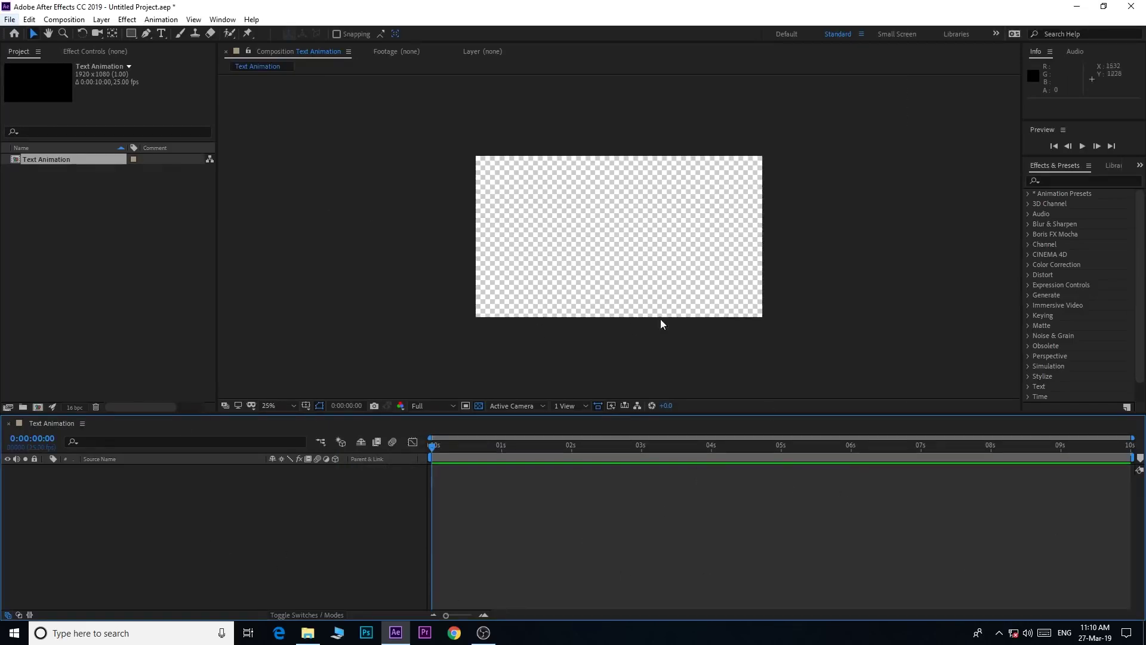
left_click(102, 19)
mouse_move(113, 35)
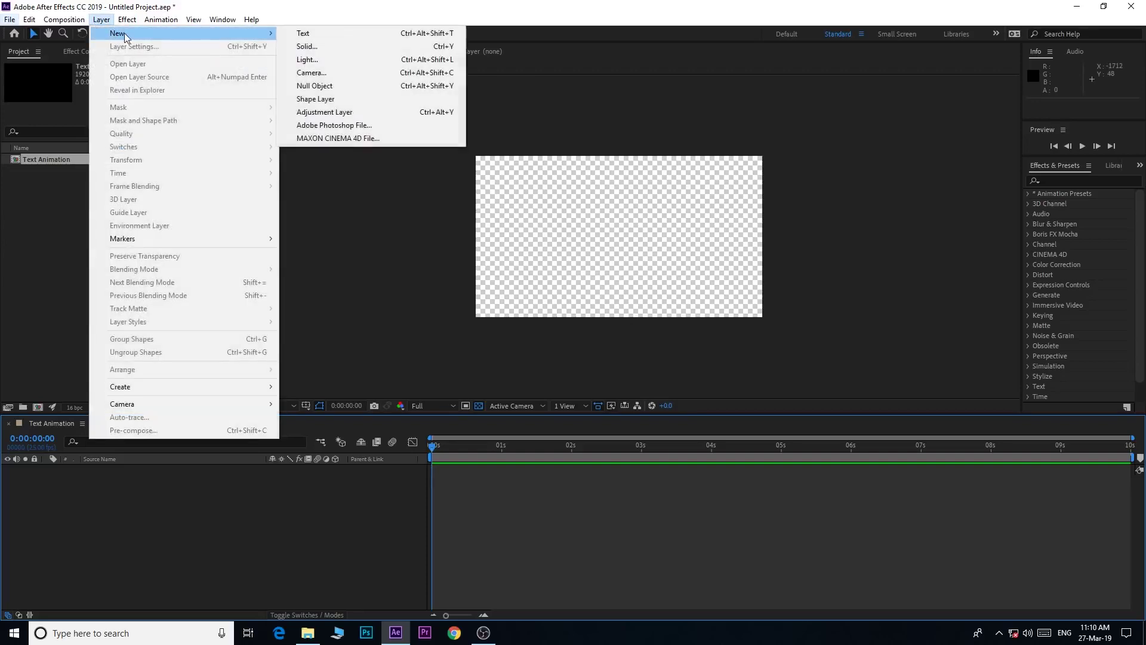
left_click(303, 47)
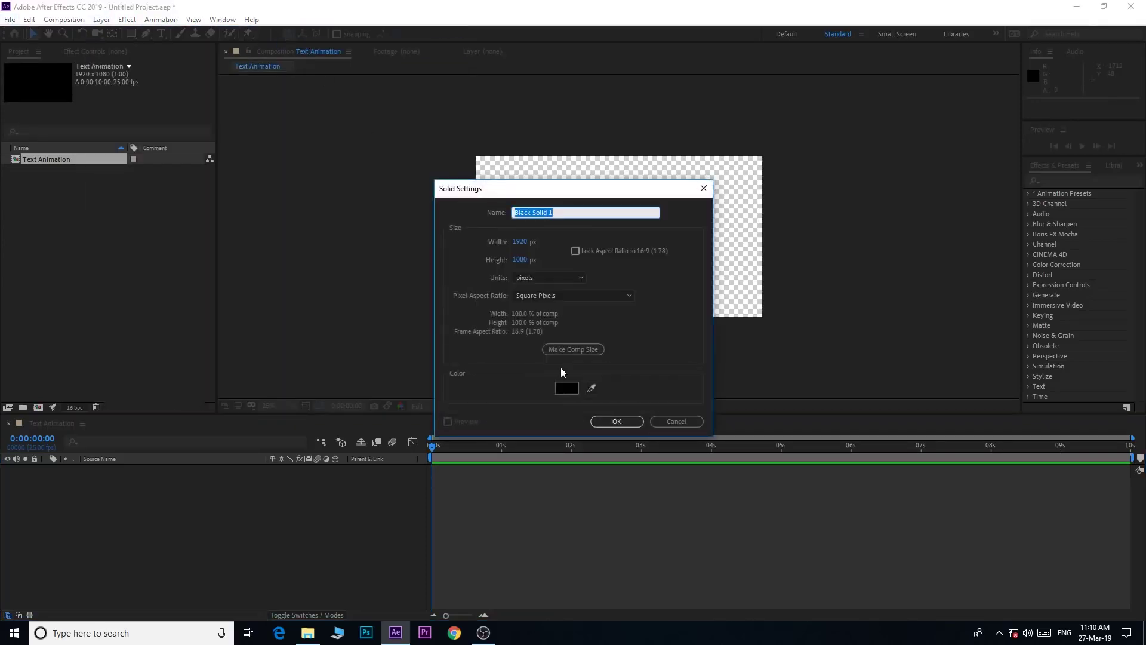
left_click(568, 388)
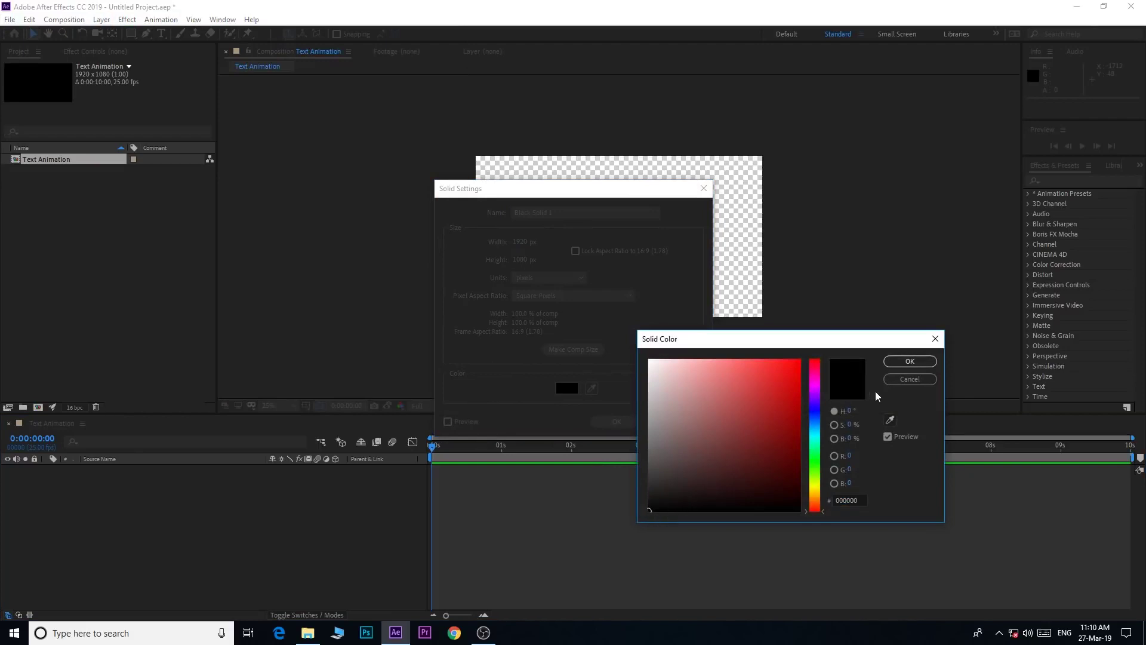
left_click(910, 361)
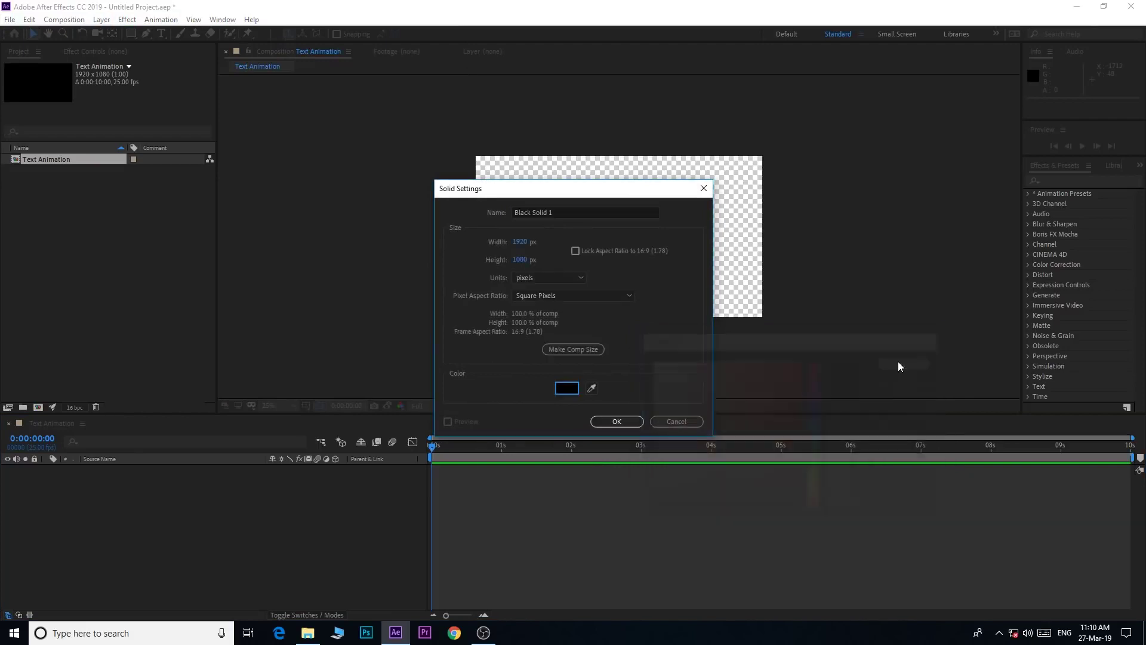
left_click(616, 422)
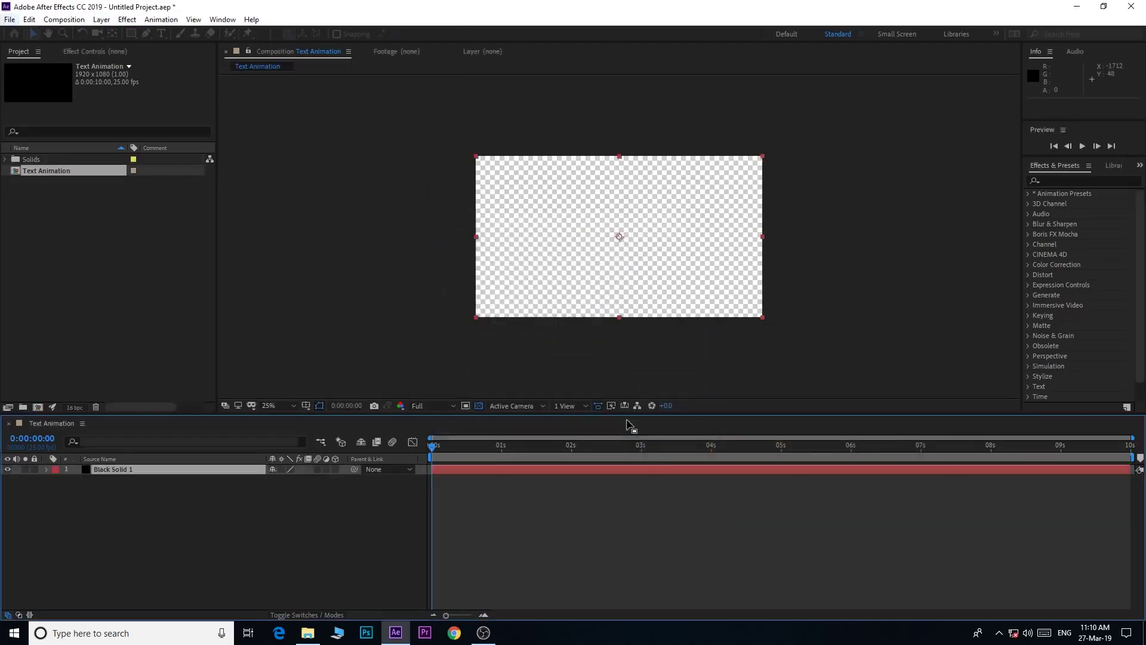
left_click(237, 537)
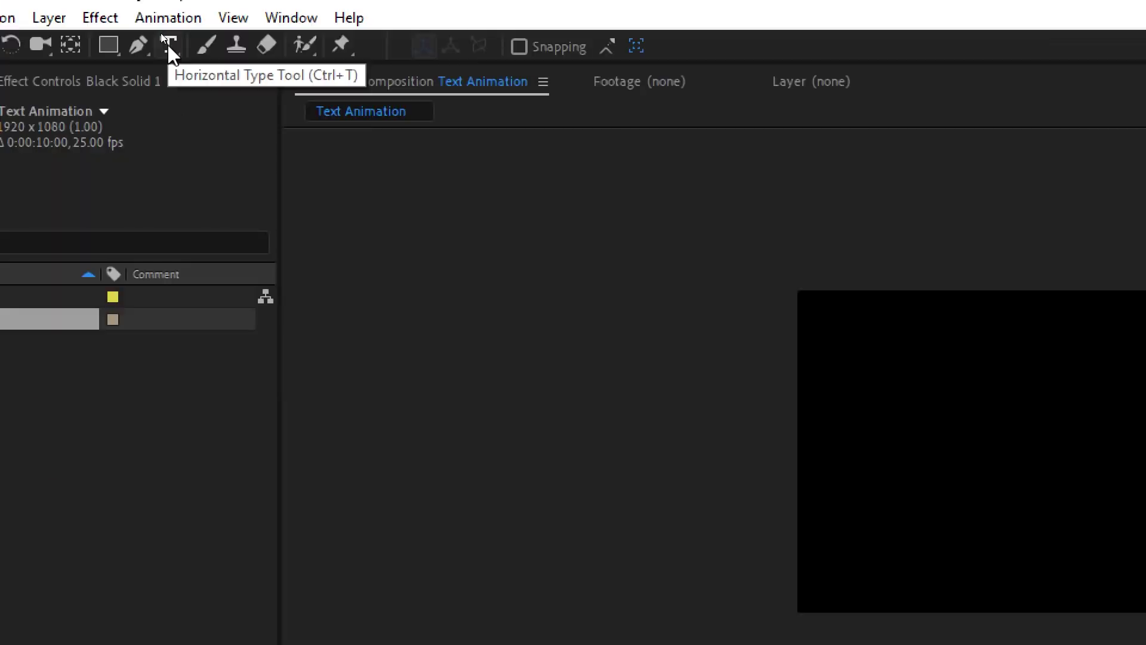
Type ANIMATION as a new horizontal text layer in the composition.
left_click(169, 46)
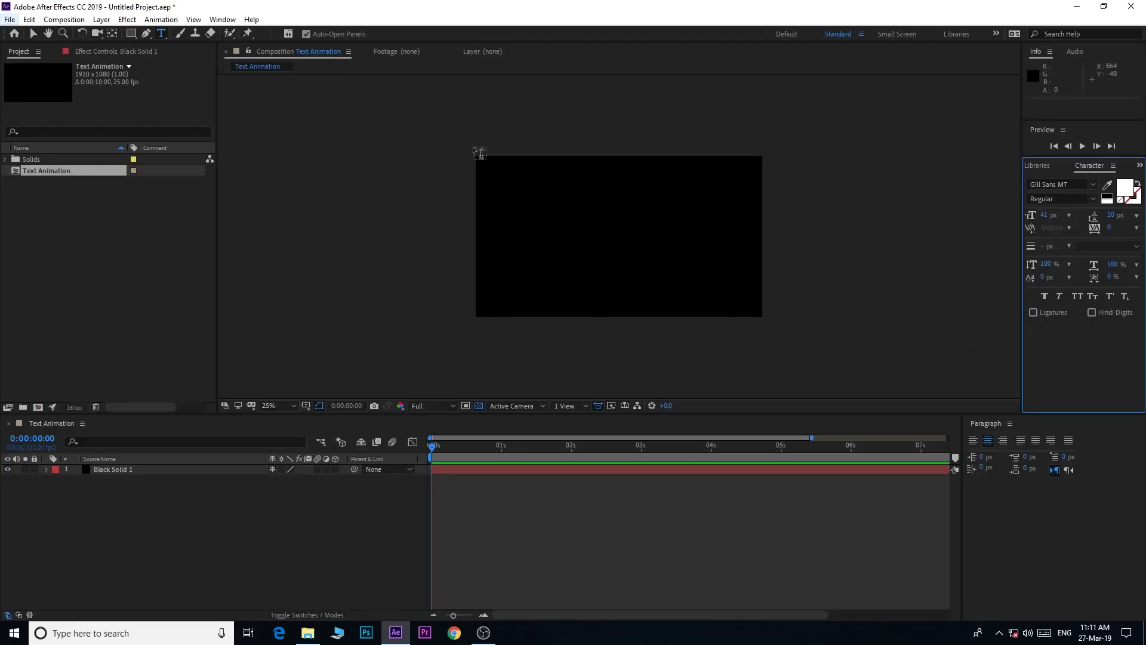
left_click(544, 235)
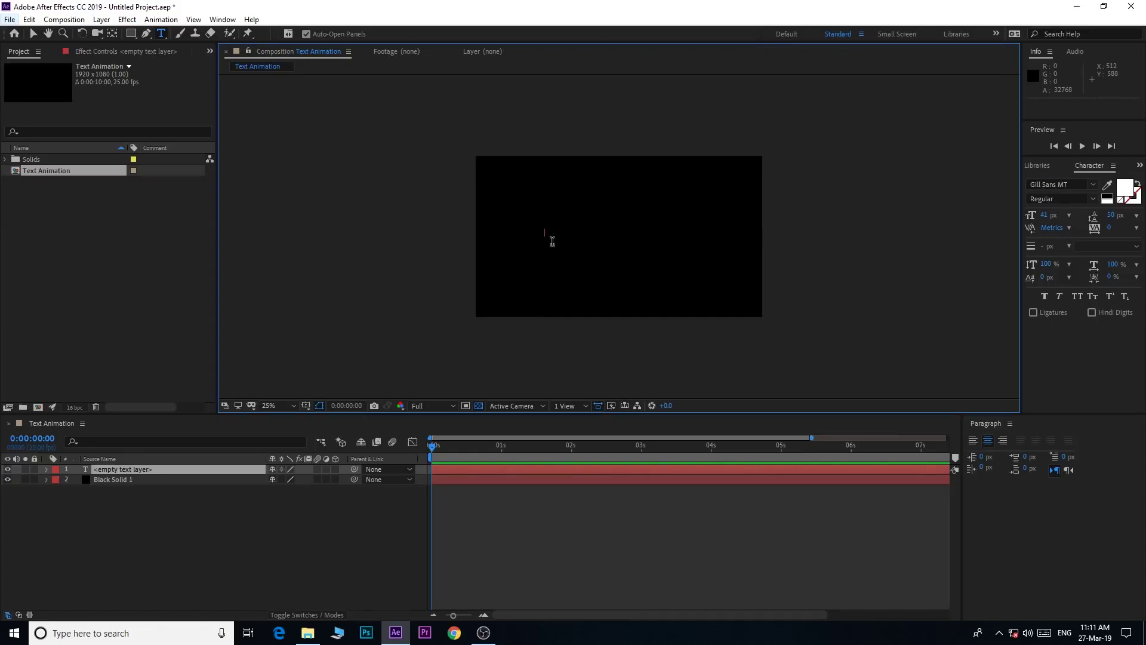
type("ANIMA")
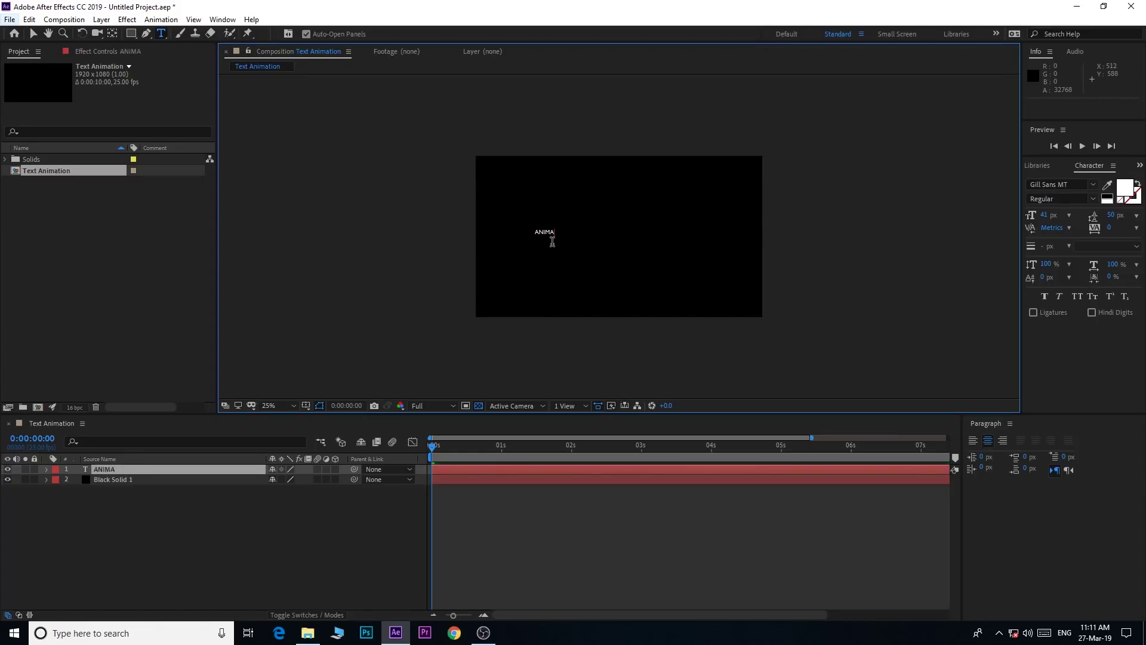
type("TION")
Set the ANIMATION text to 118 px and move it up in the frame.
key("ctrl+a")
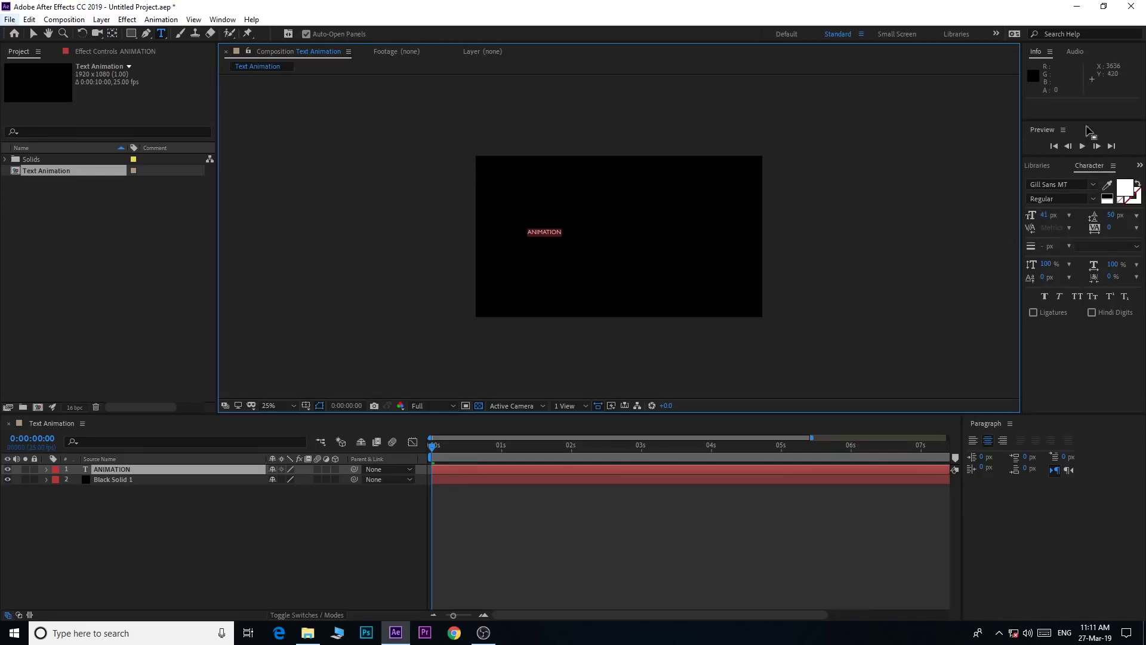
left_click(1113, 166)
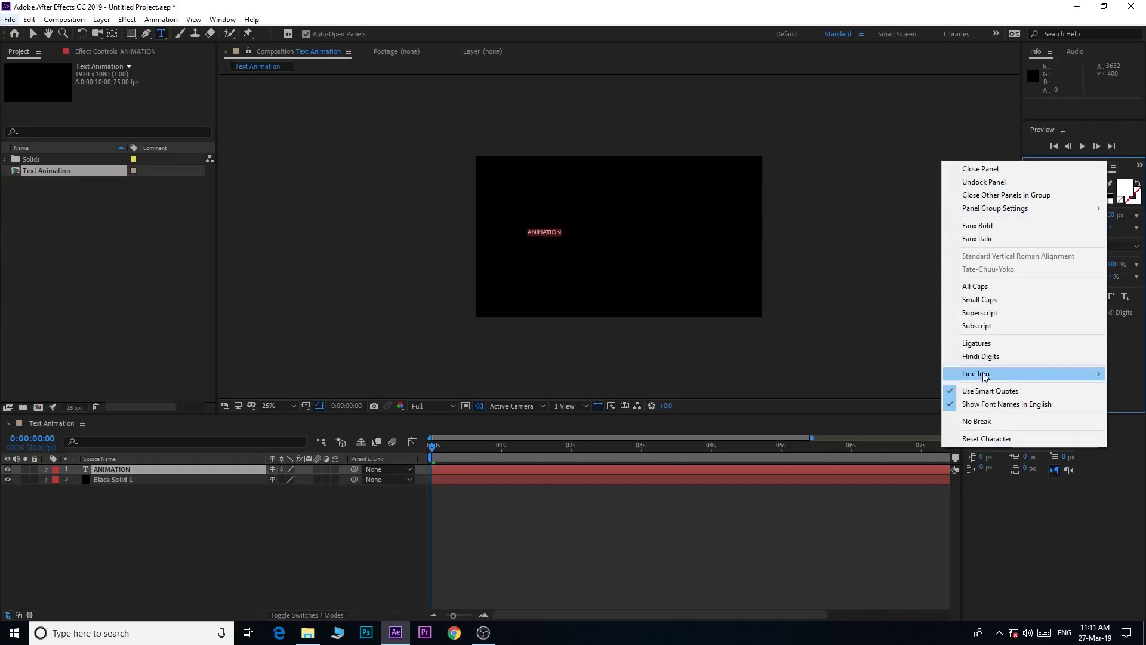
left_click(1006, 171)
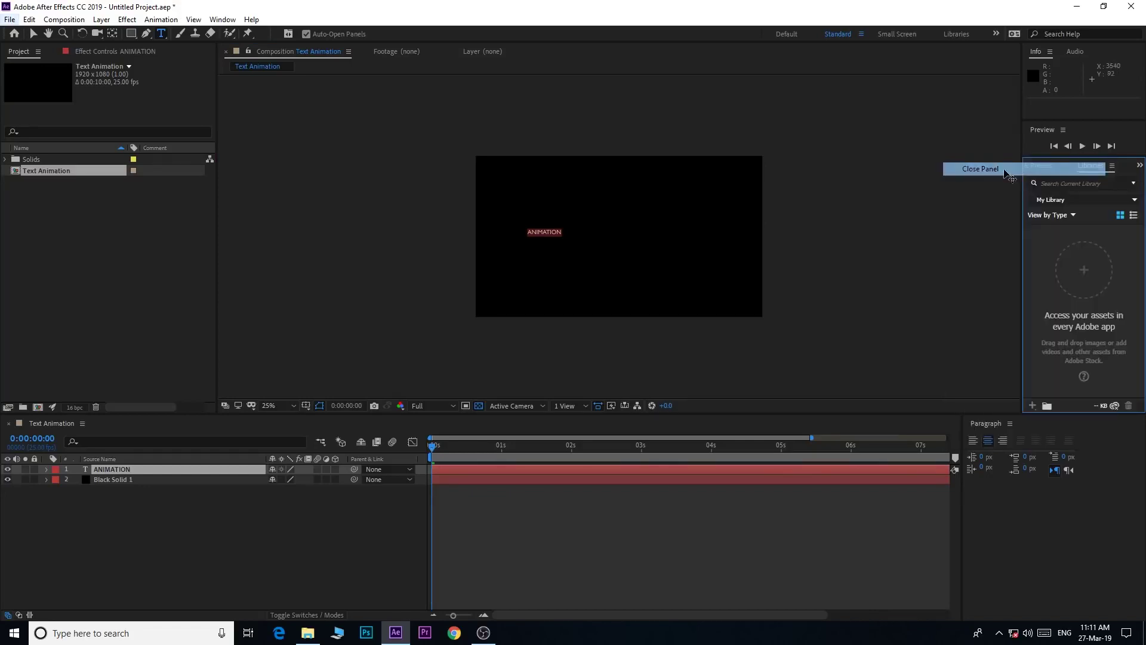
left_click(235, 23)
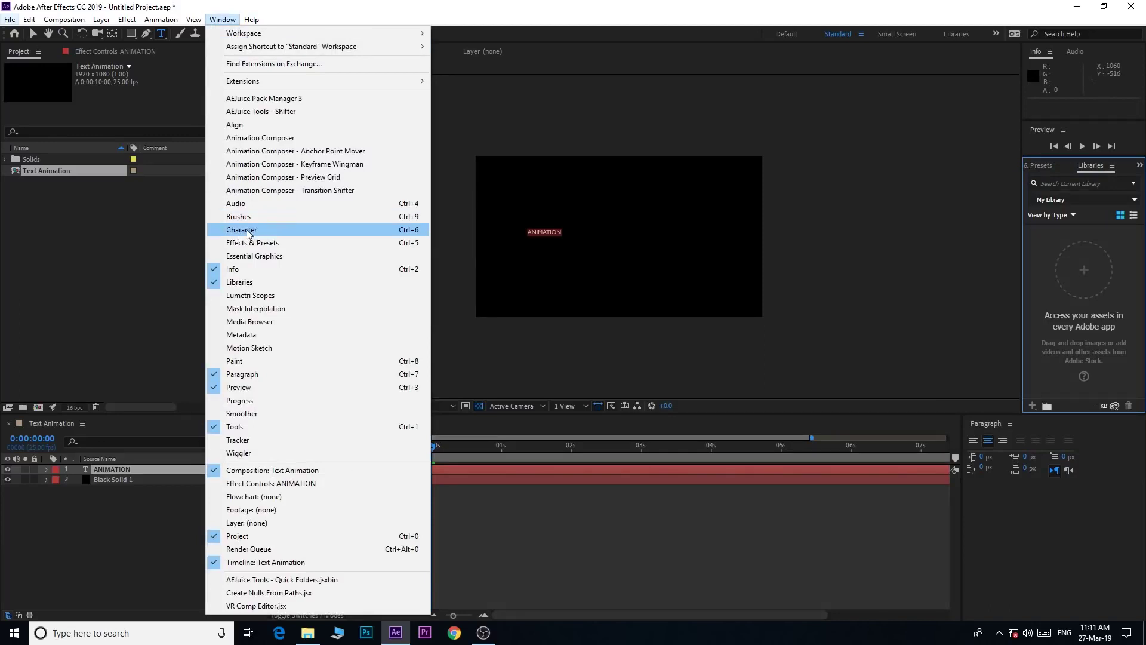
left_click(249, 233)
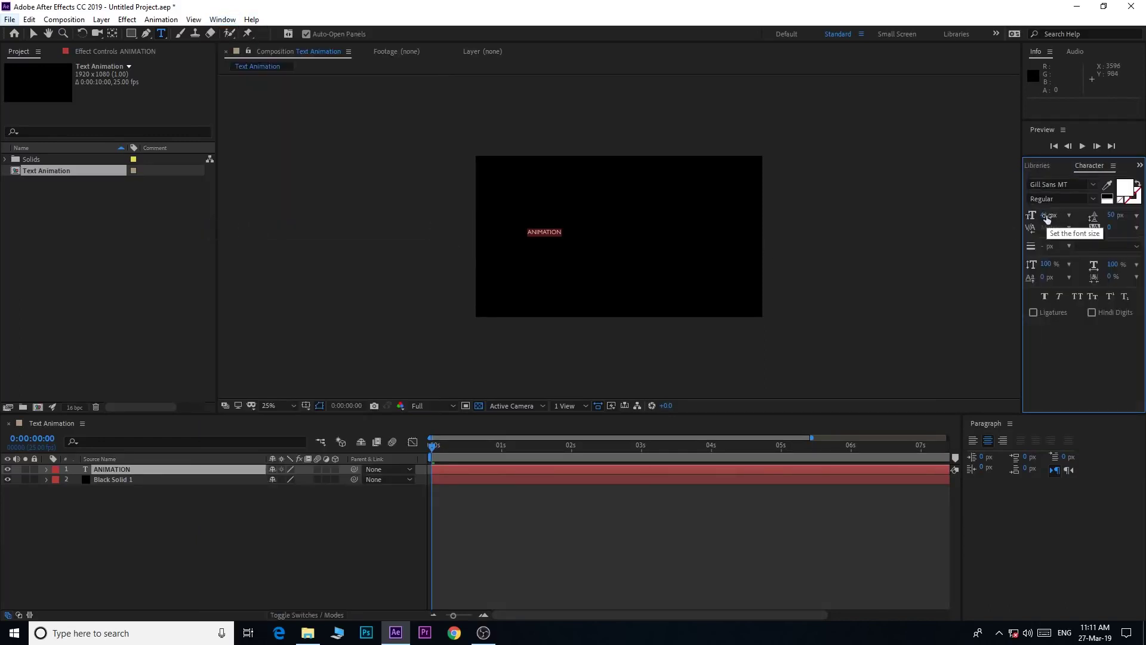
left_click_drag(1047, 217, 769, 172)
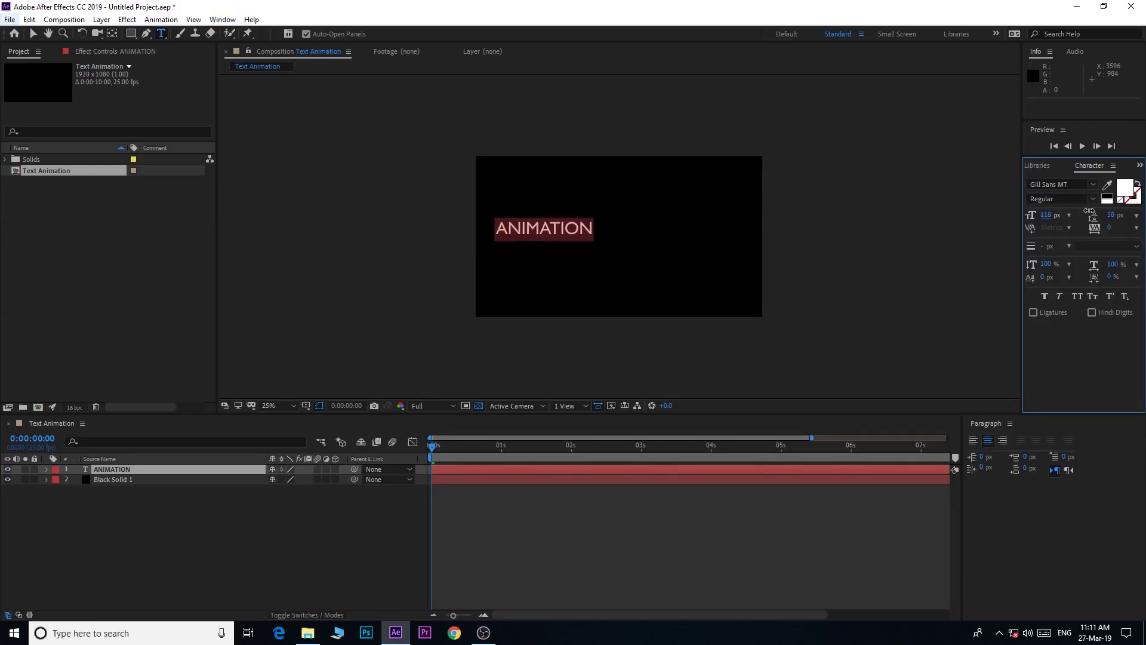
left_click(32, 33)
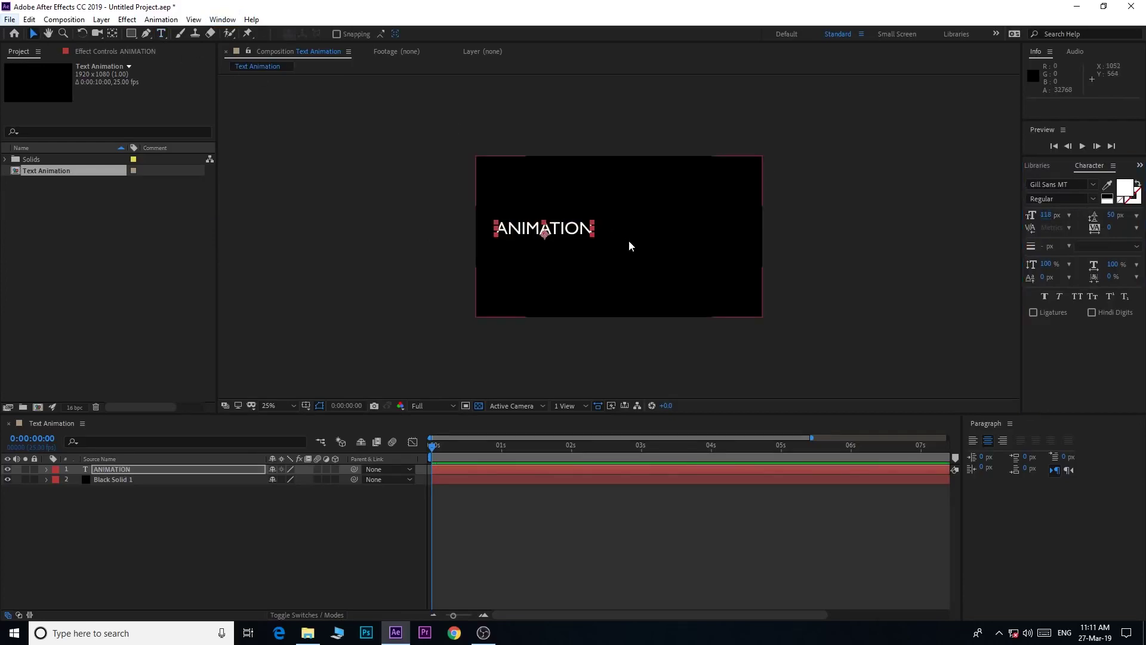
left_click_drag(577, 232, 586, 206)
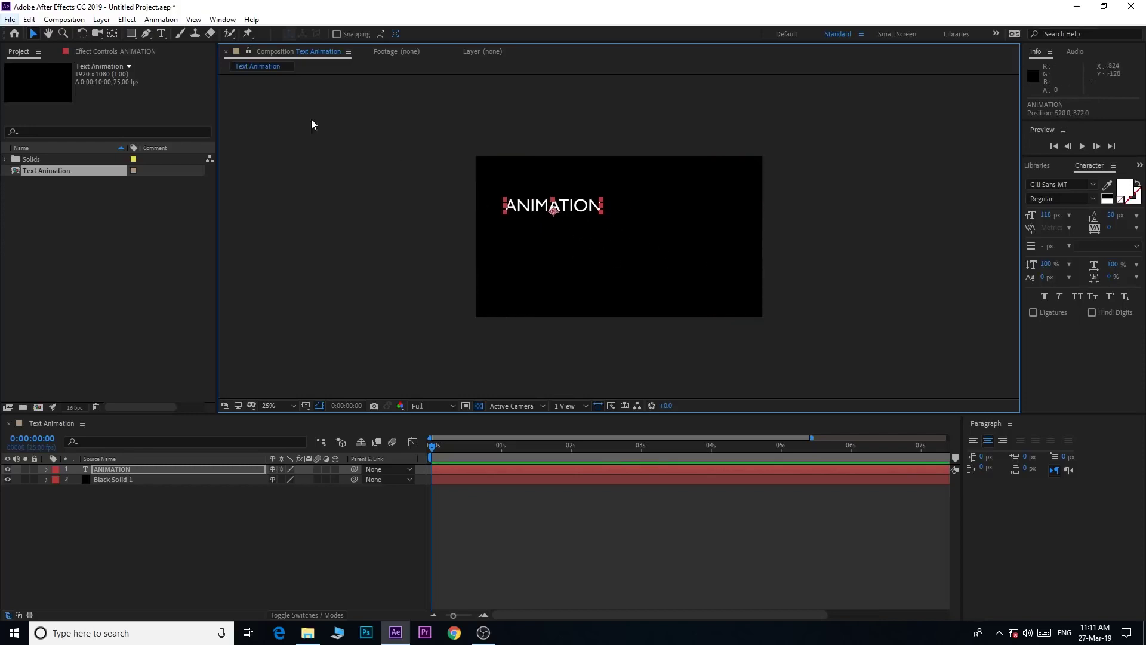
Align the ANIMATION text horizontally and vertically to the composition, then select its layer.
left_click(223, 21)
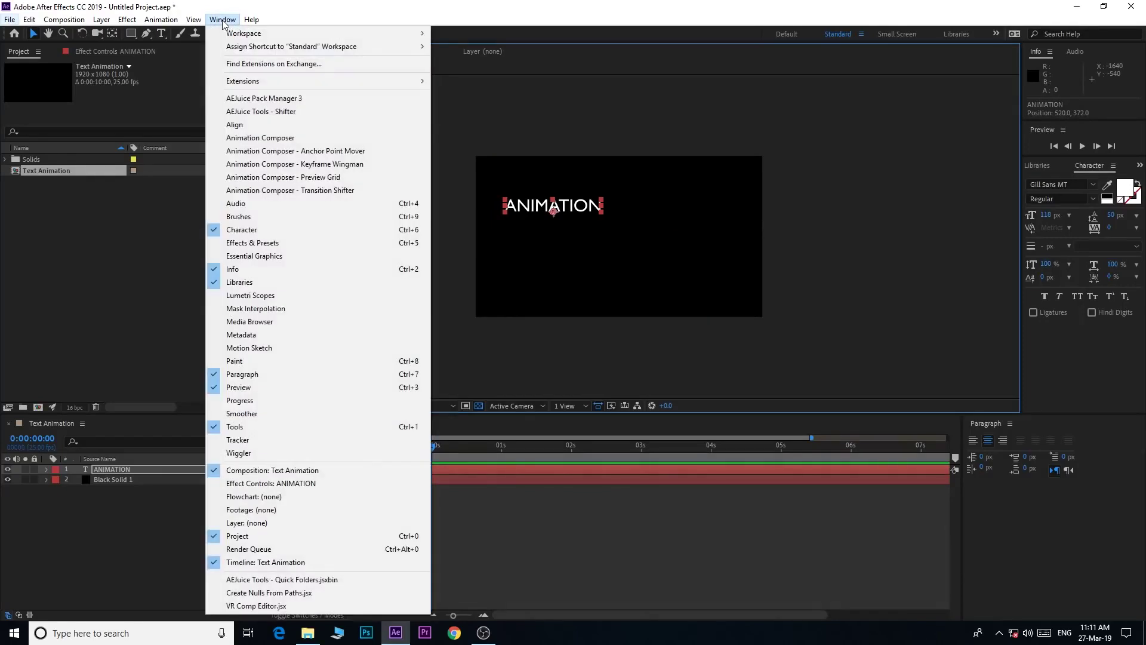
left_click(242, 126)
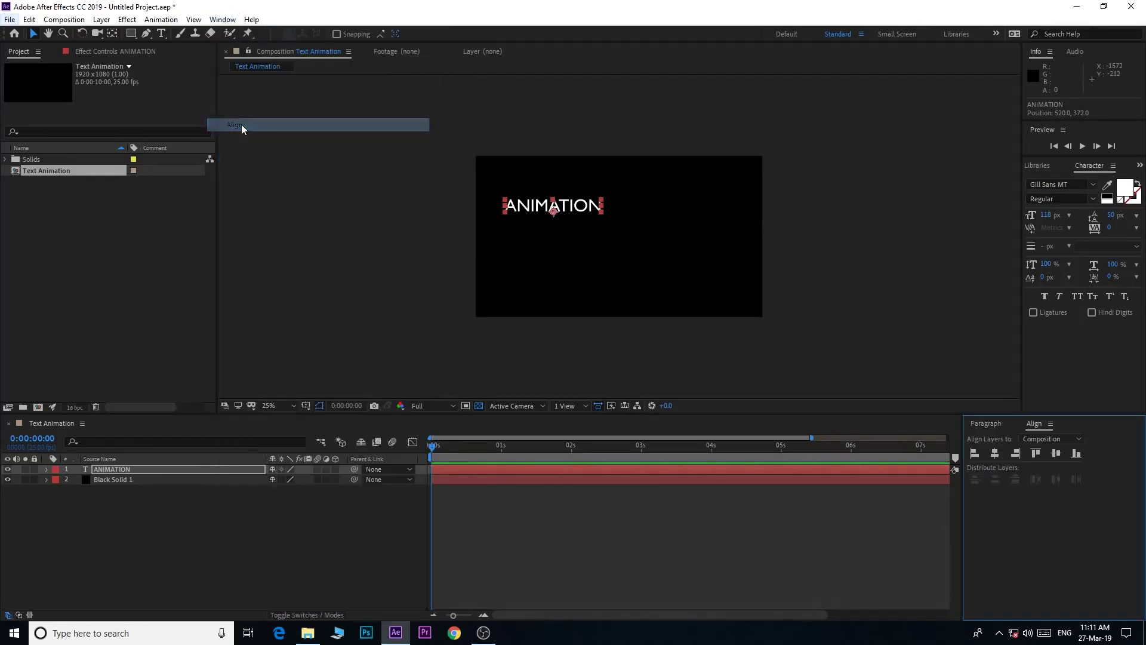
left_click(995, 453)
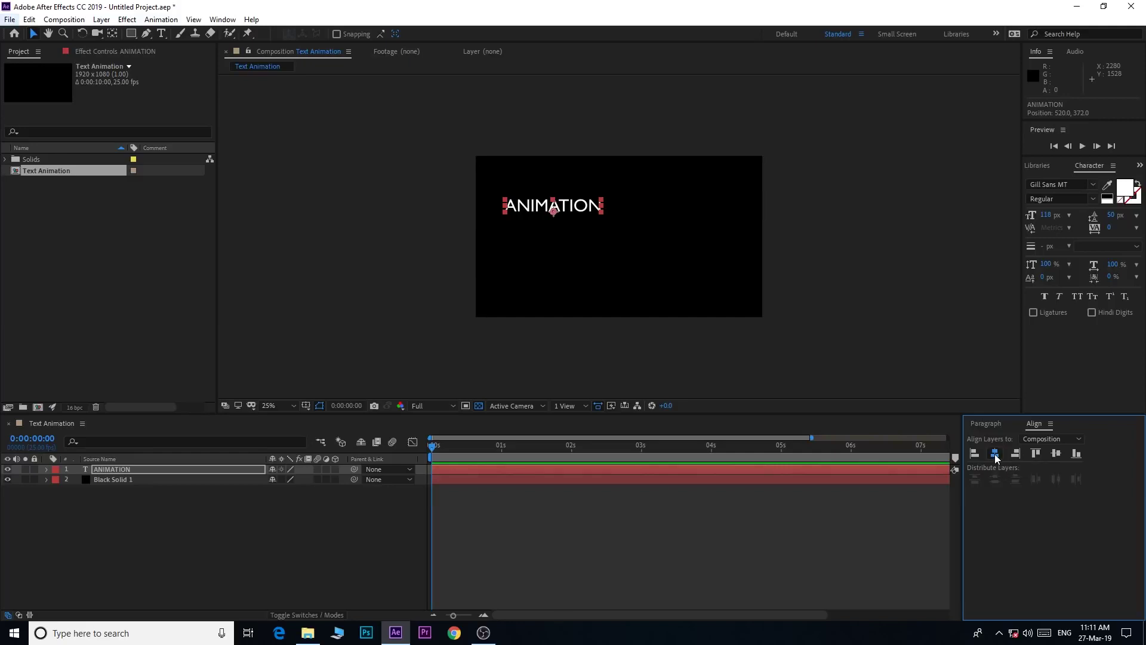
left_click(1056, 454)
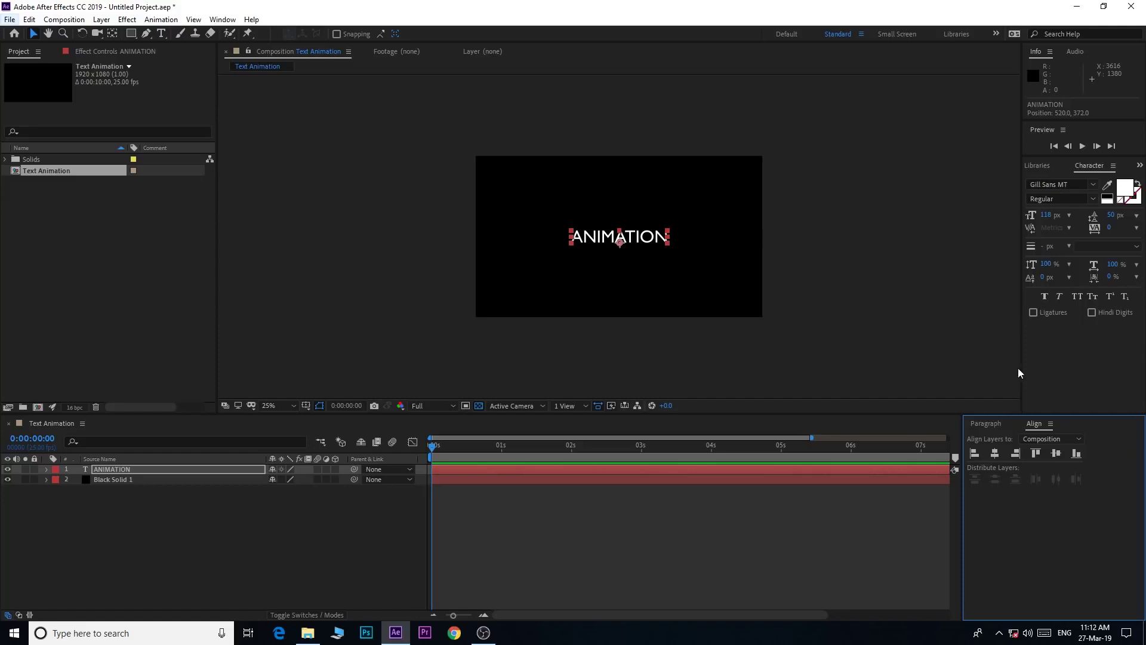
left_click(187, 470)
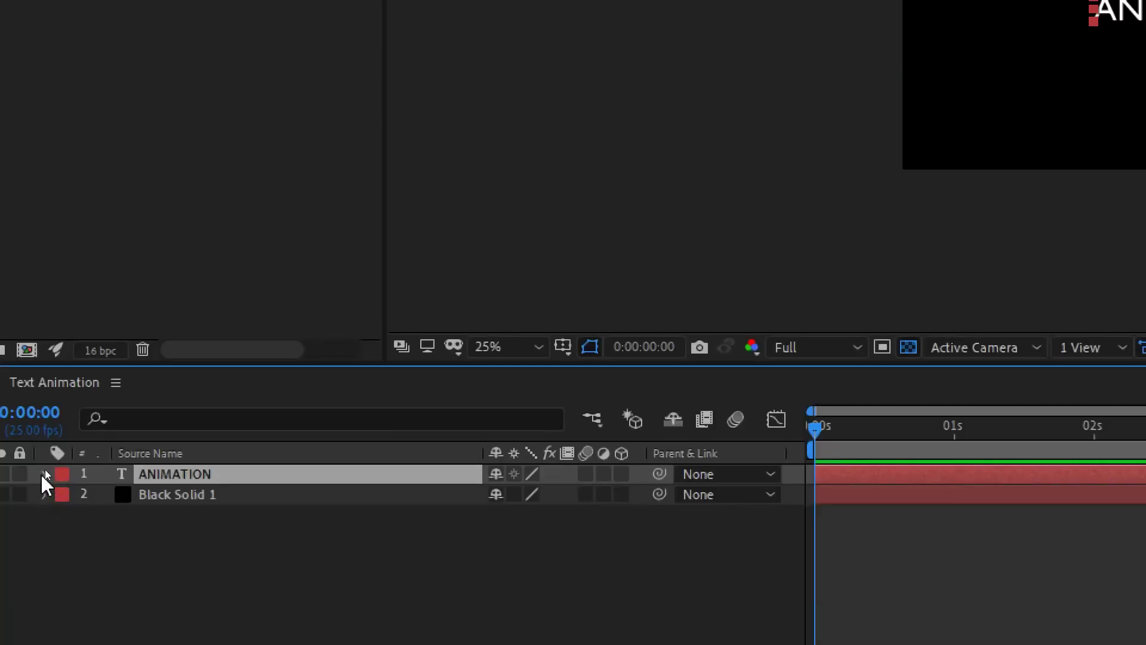
Expand the ANIMATION layer's Transform group and add a 100% Scale keyframe at 0s.
left_click(47, 474)
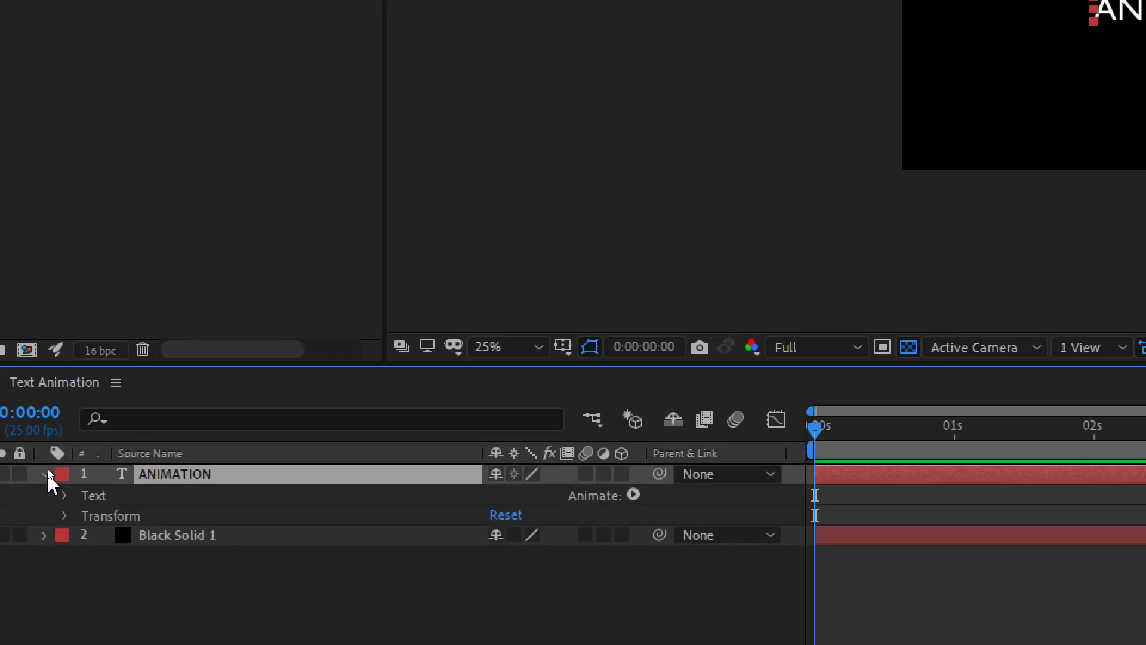
left_click(87, 517)
left_click(64, 516)
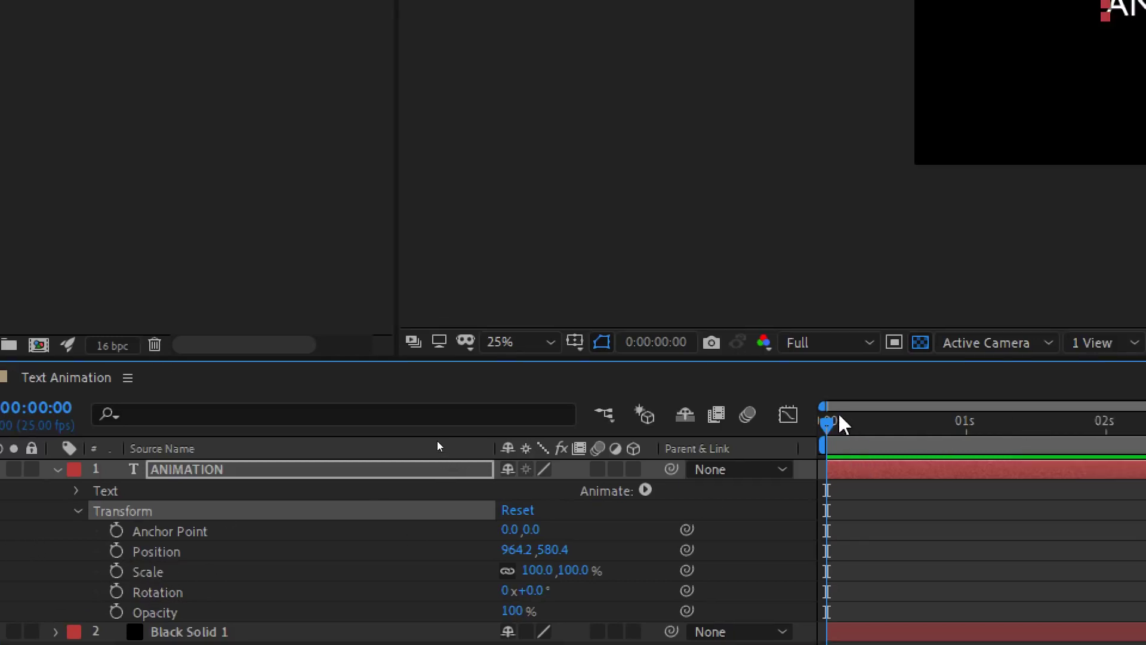
mouse_move(887, 405)
left_mouse_down()
mouse_move(928, 399)
mouse_move(876, 426)
mouse_move(806, 437)
left_mouse_up()
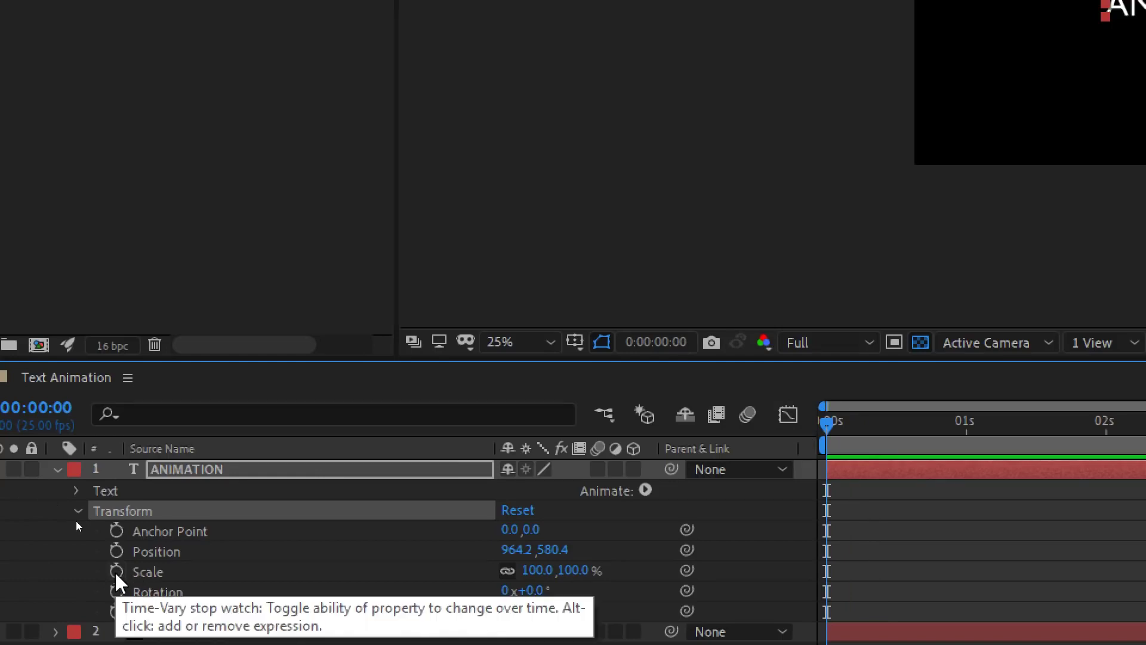
left_click(116, 571)
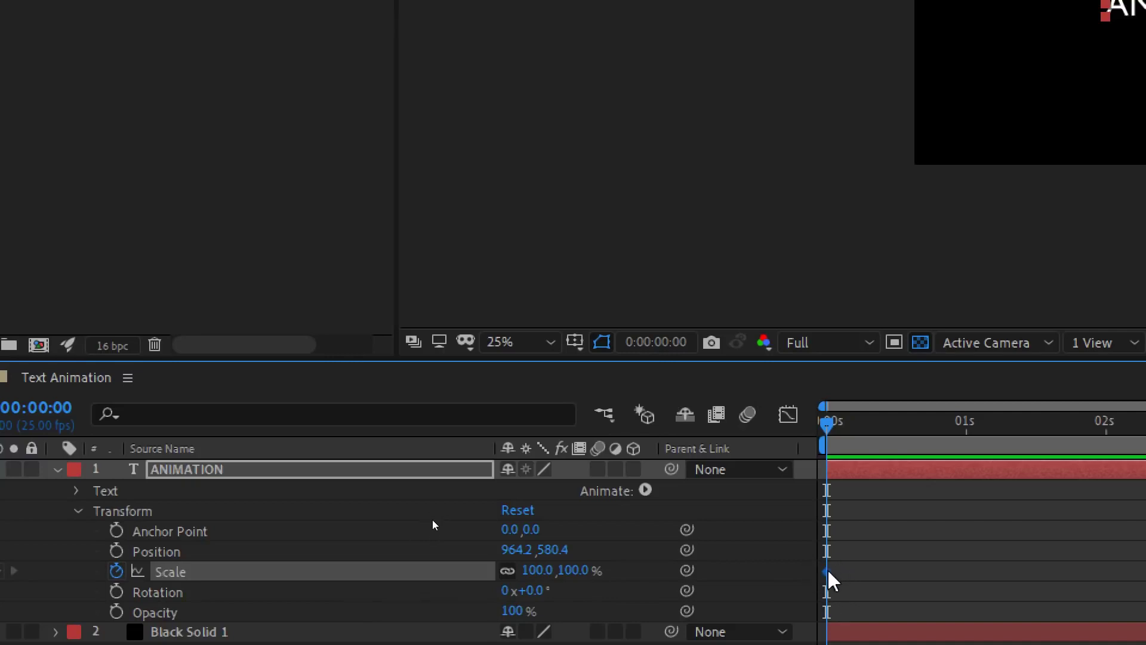
left_click(116, 572)
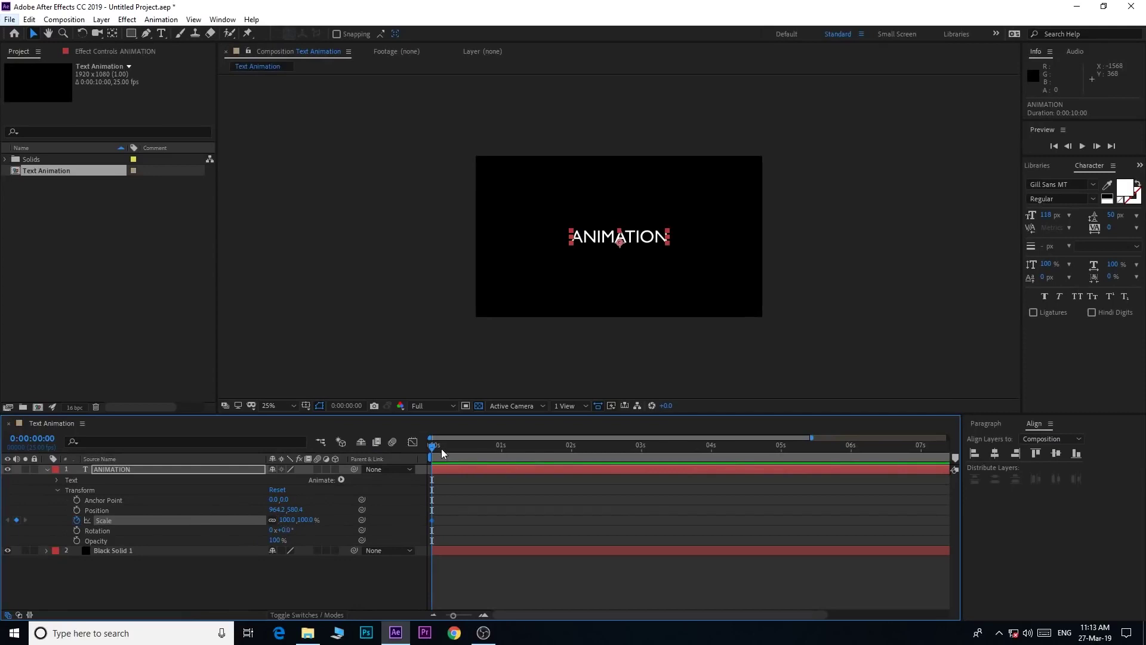
Add a 120% Scale keyframe at the end of the composition.
left_click_drag(433, 448, 1006, 476)
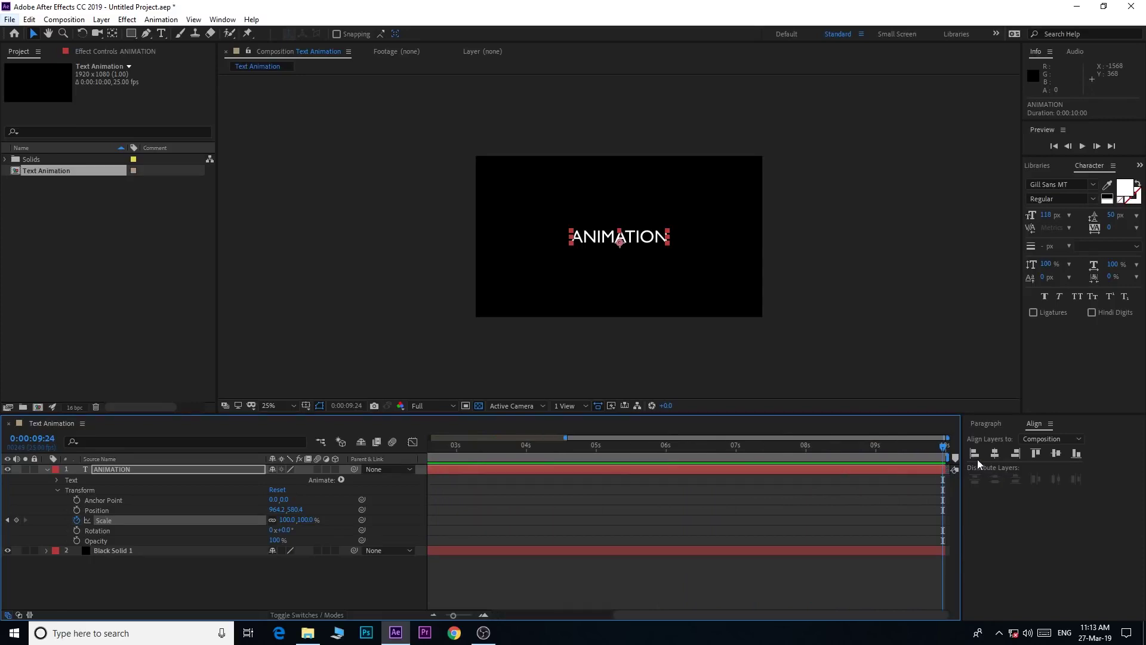
left_click(297, 520)
type("120")
key("Return")
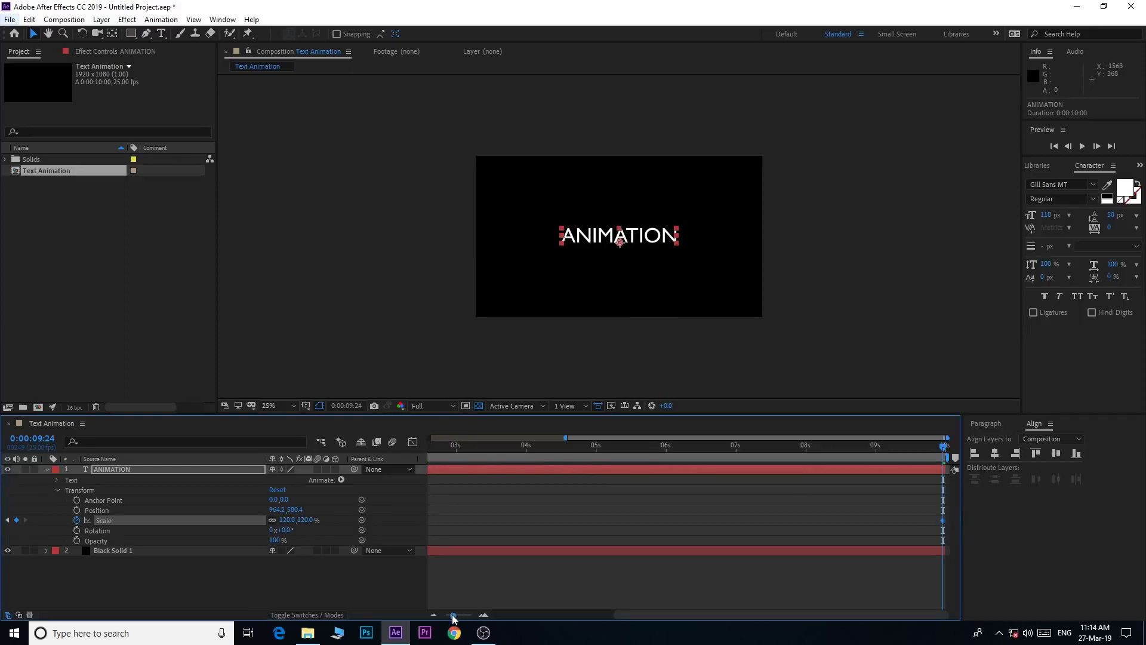
Show the full 10-second timeline and preview the scale animation from 0s.
left_click_drag(453, 615, 427, 615)
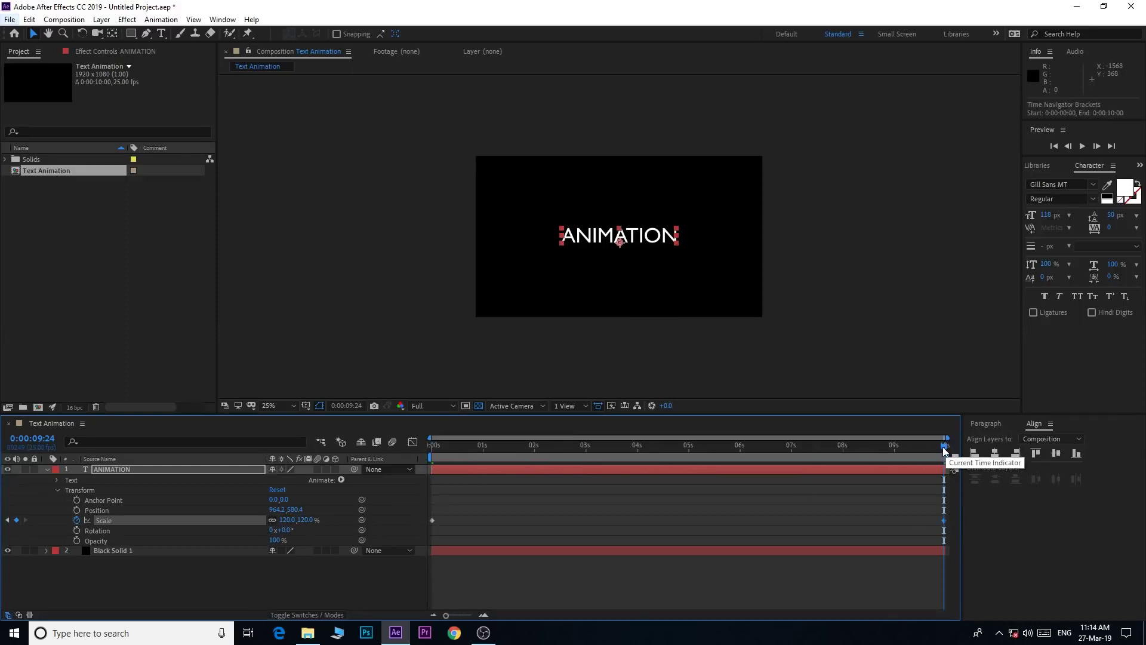
left_click_drag(944, 447, 415, 450)
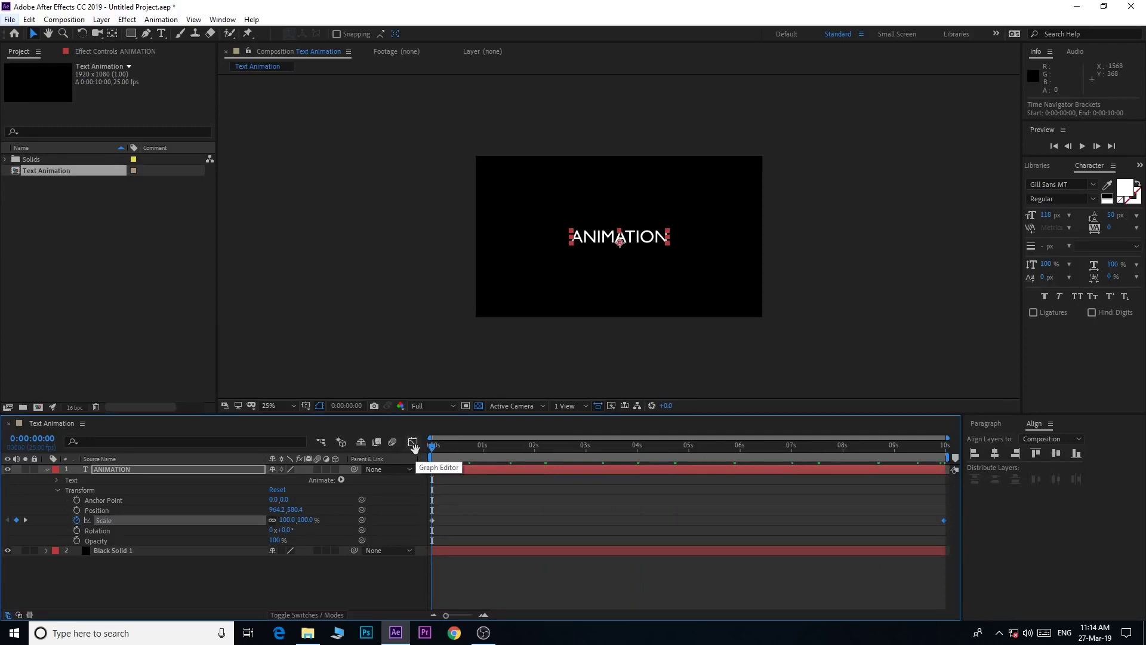
key("space")
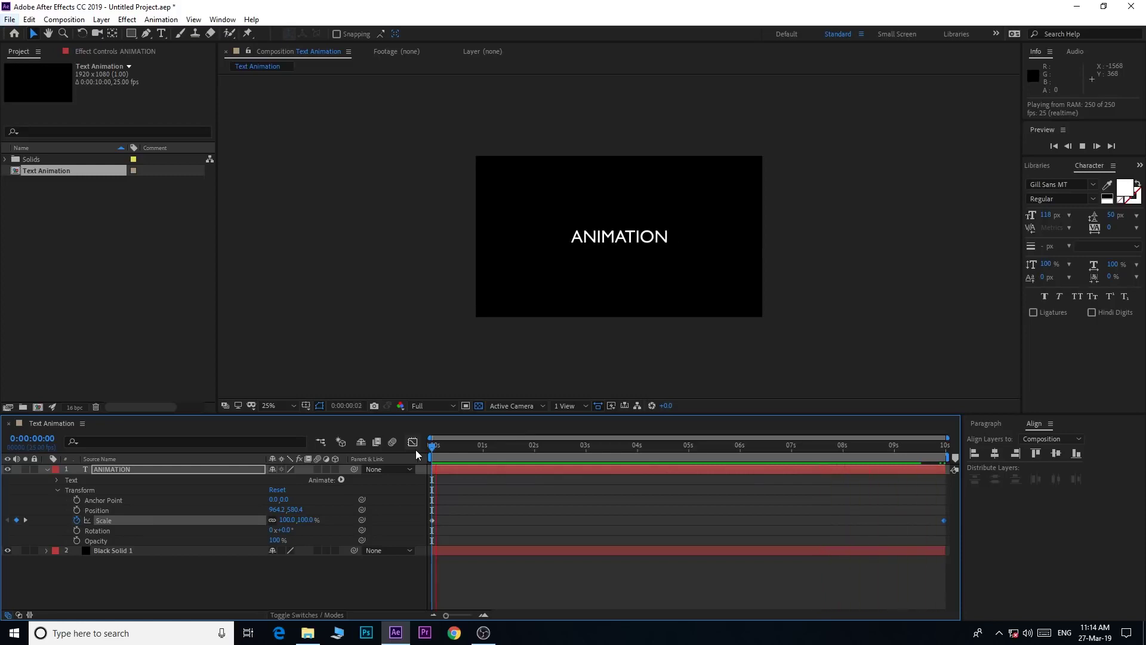
Move the 120% Scale keyframe to 0:00:05:00 and preview the faster growth.
key("space")
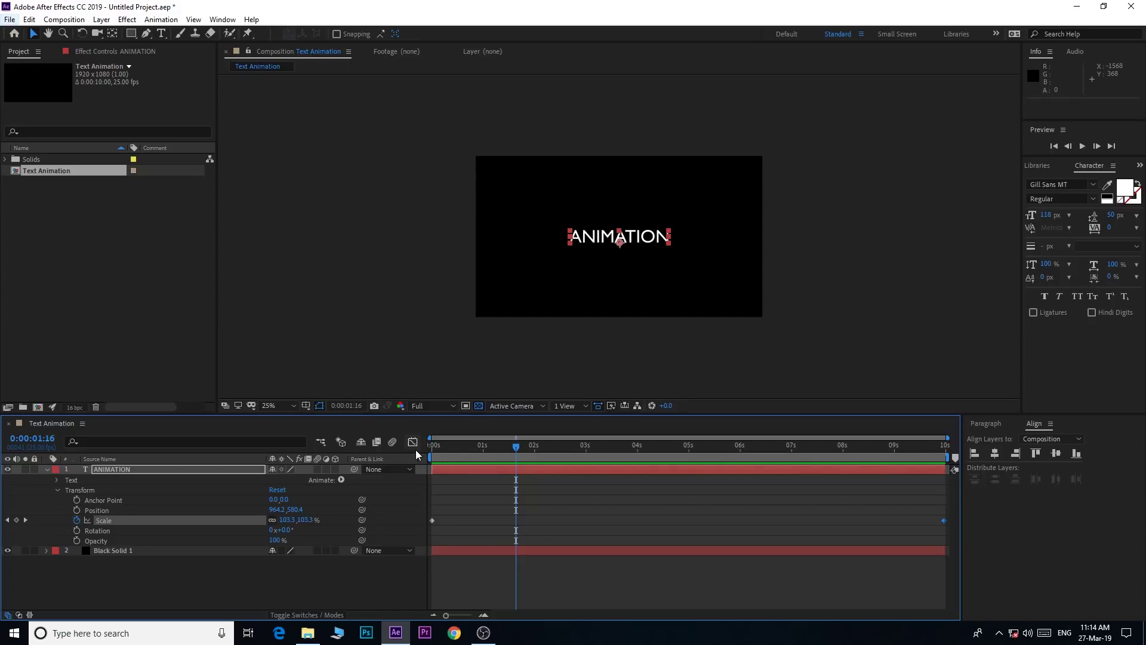
mouse_move(516, 447)
left_mouse_down()
mouse_move(499, 448)
mouse_move(712, 449)
left_mouse_up()
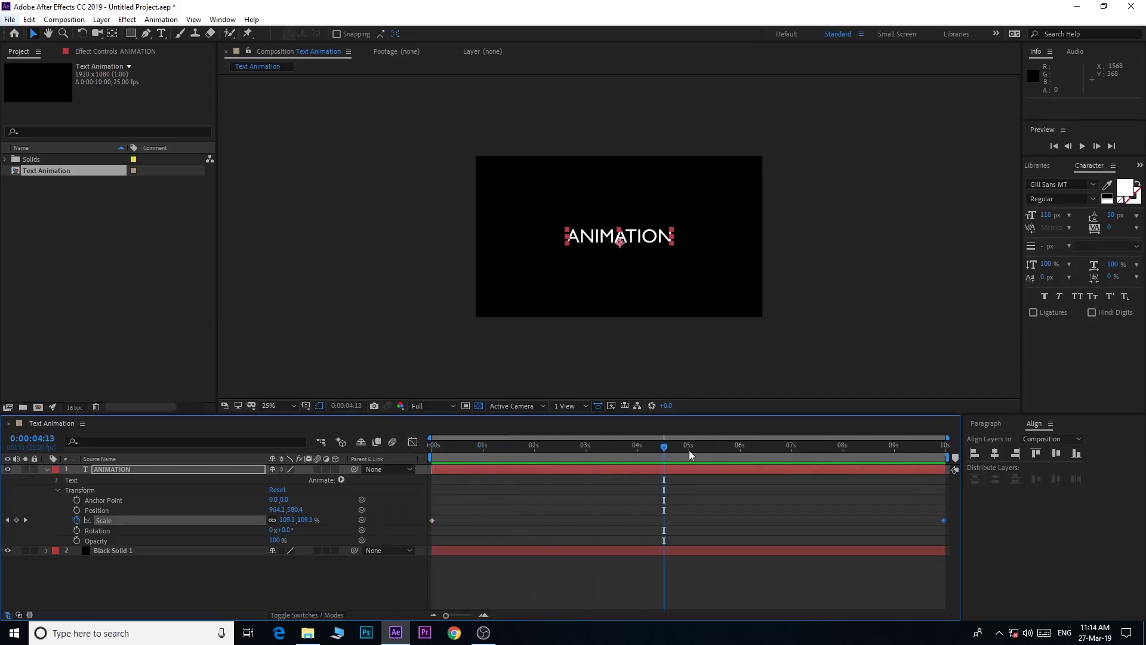
left_click_drag(665, 446, 689, 449)
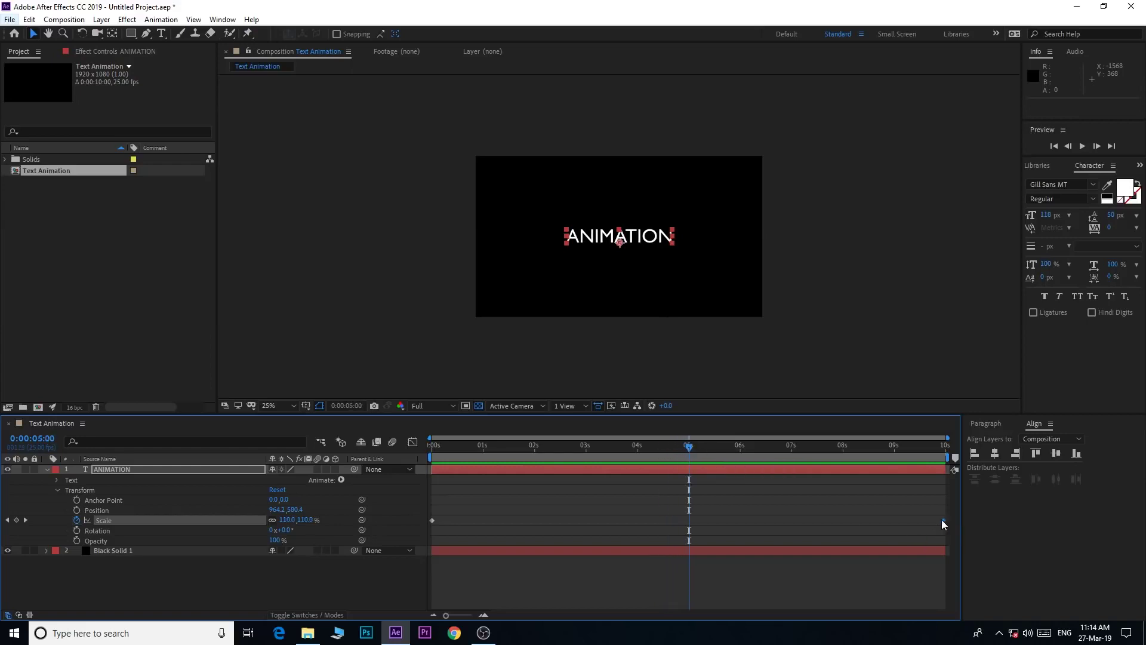
left_click_drag(942, 520, 688, 525)
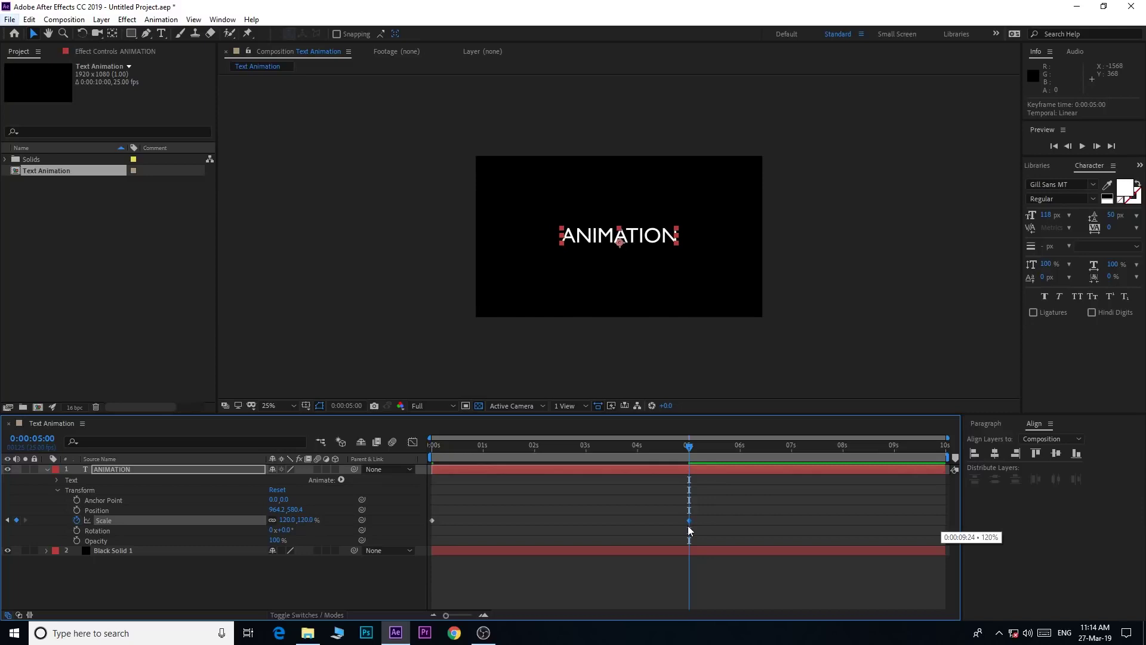
left_click_drag(639, 445, 414, 452)
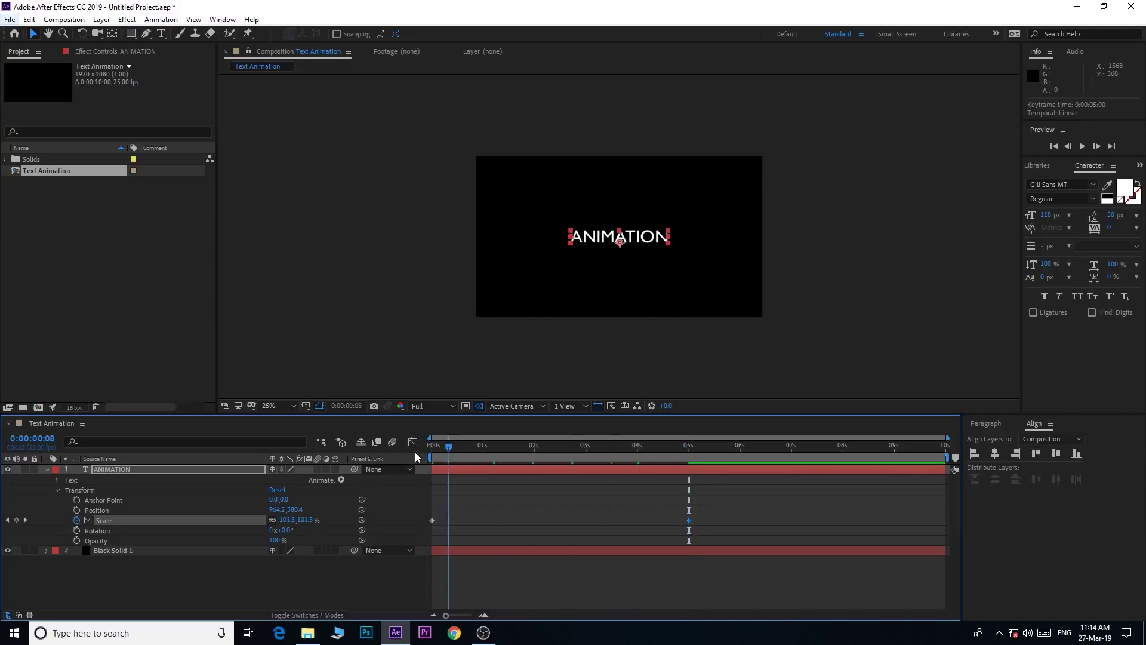
key("space")
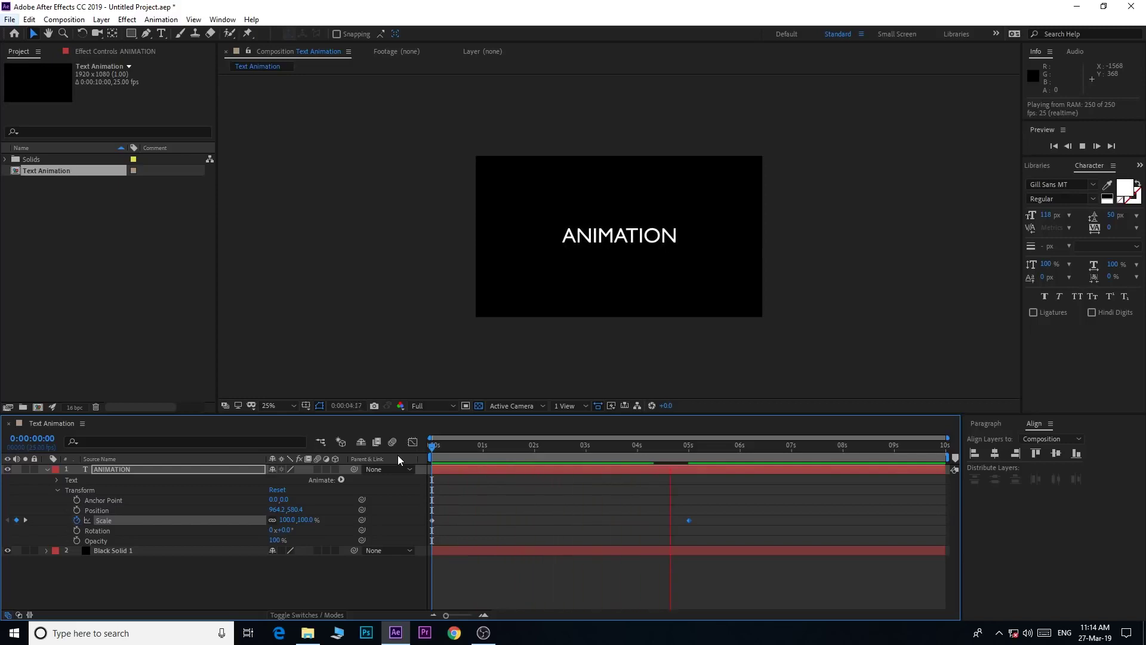
Stop the preview and end the work area at 5 seconds.
key("space")
mouse_move(697, 447)
left_mouse_down()
mouse_move(703, 476)
mouse_move(689, 473)
left_mouse_up()
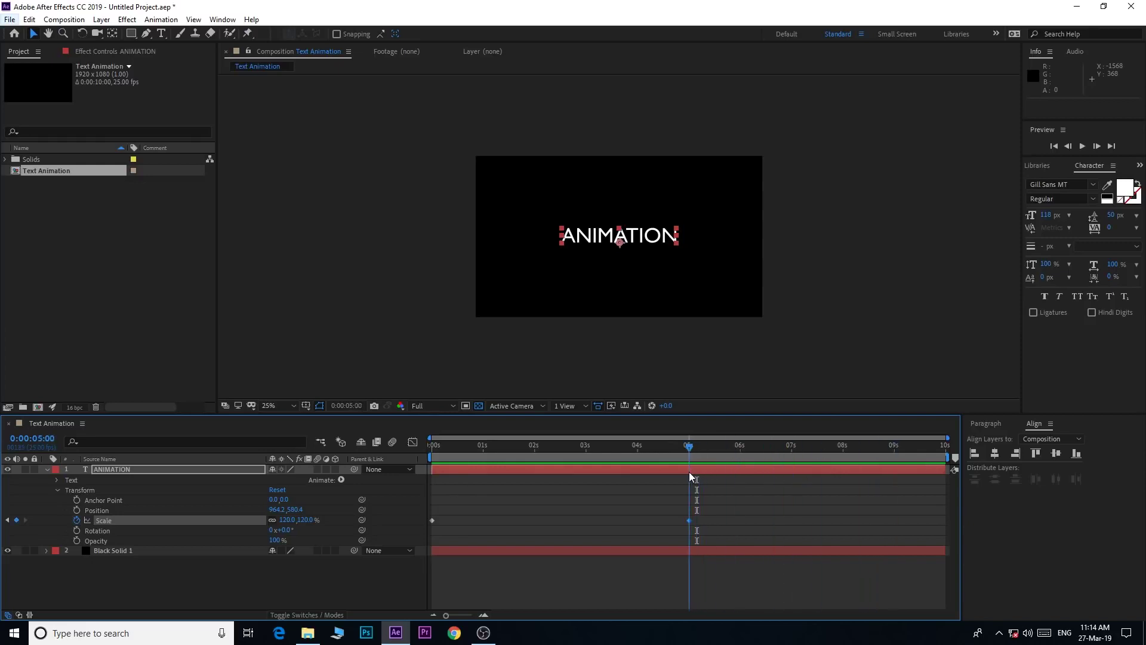
left_click_drag(948, 458, 692, 459)
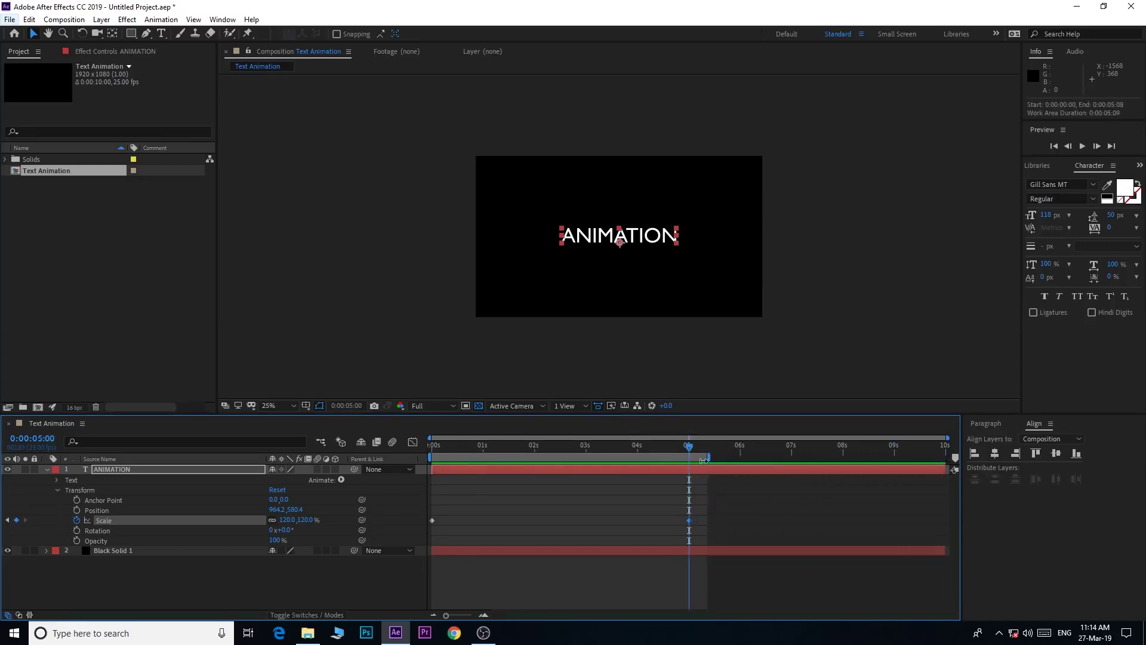
Trim the comp to the 5-second work area and preview the result.
right_click(669, 461)
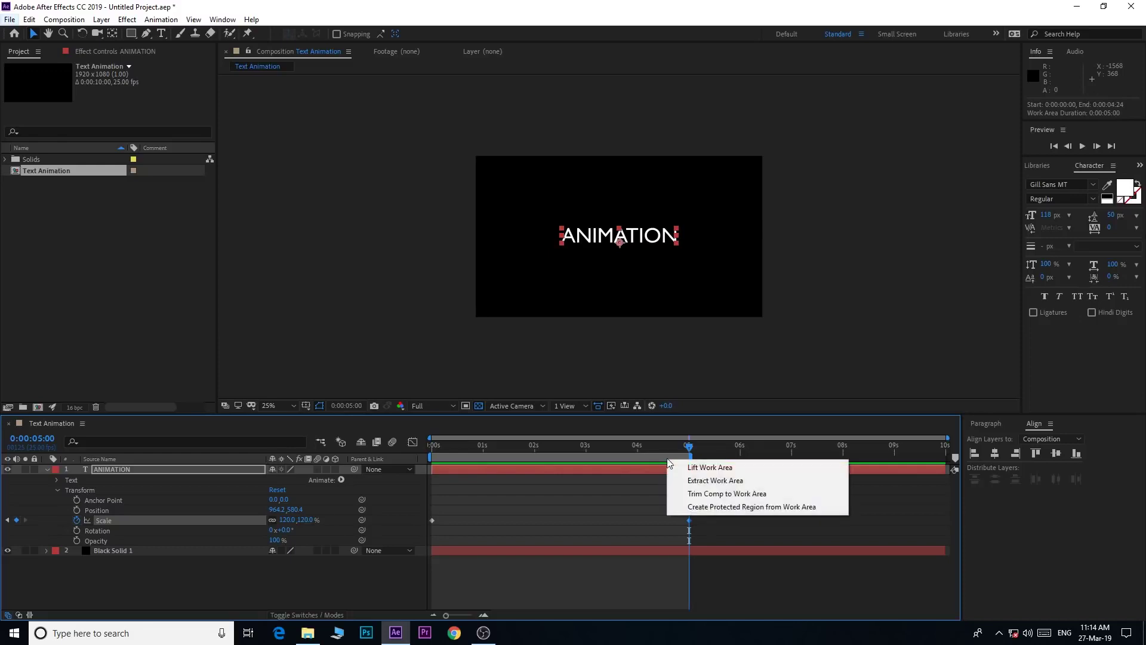
left_click(723, 494)
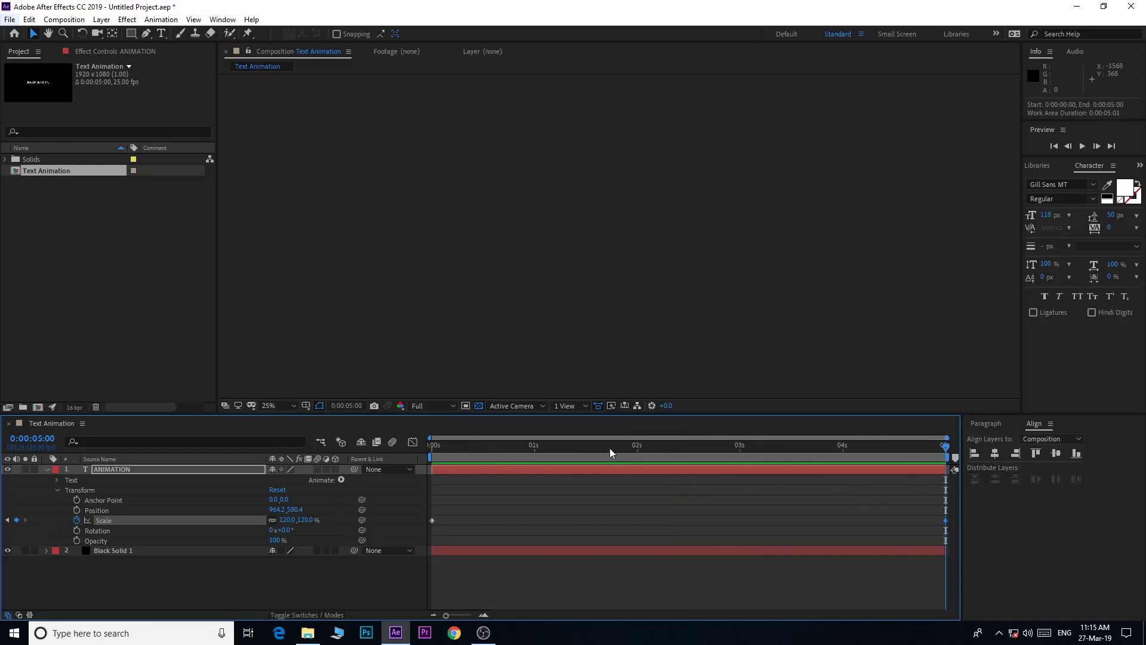
key("space")
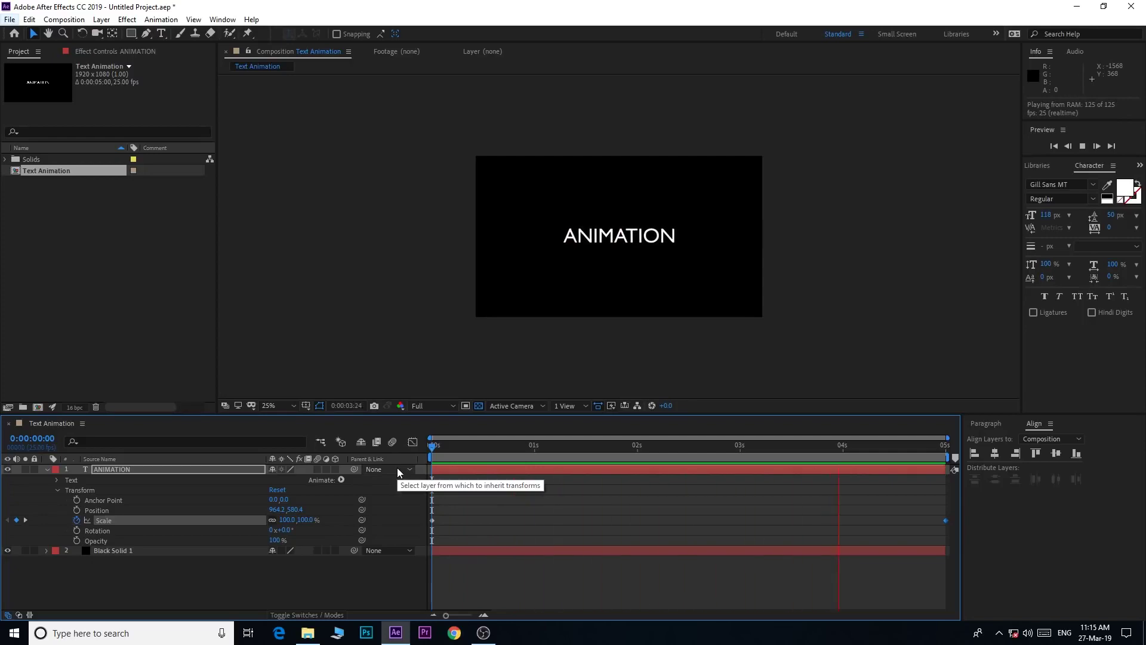
key("space")
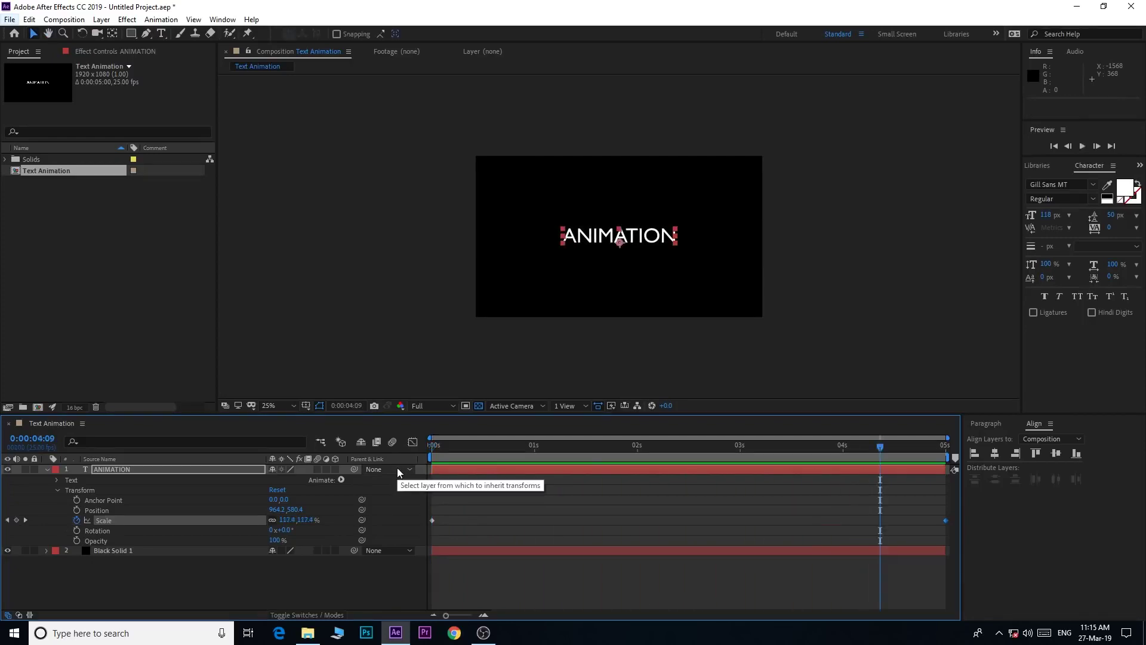
At 0s, add a Character Offset animator (Animator 1) to the ANIMATION text.
left_click_drag(440, 446, 419, 446)
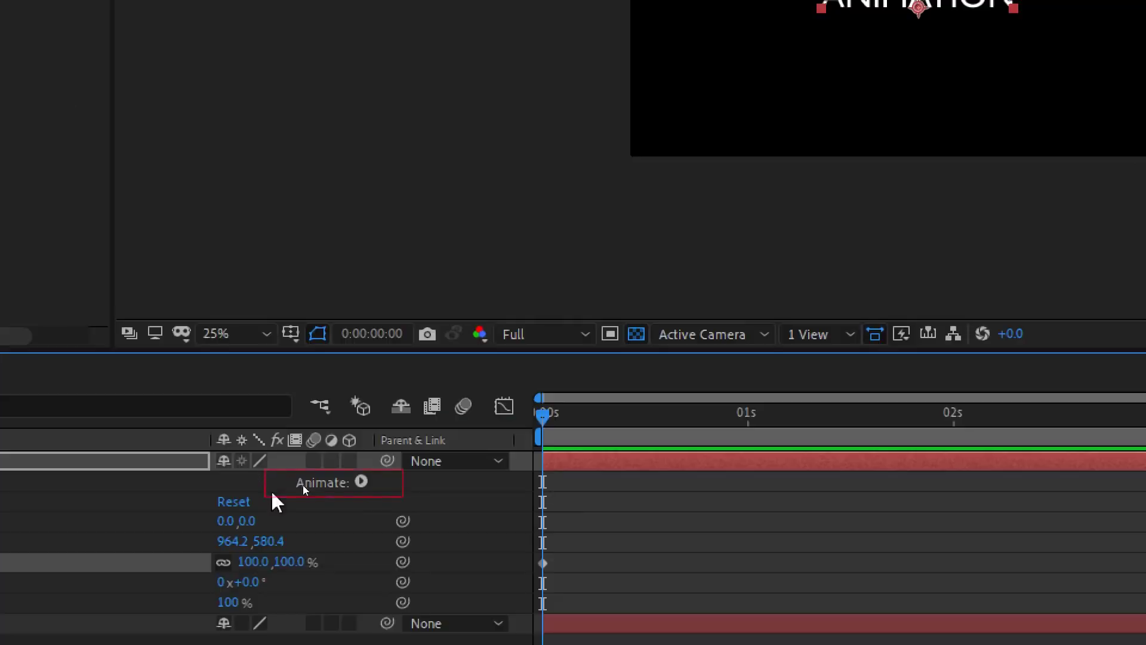
left_click(362, 482)
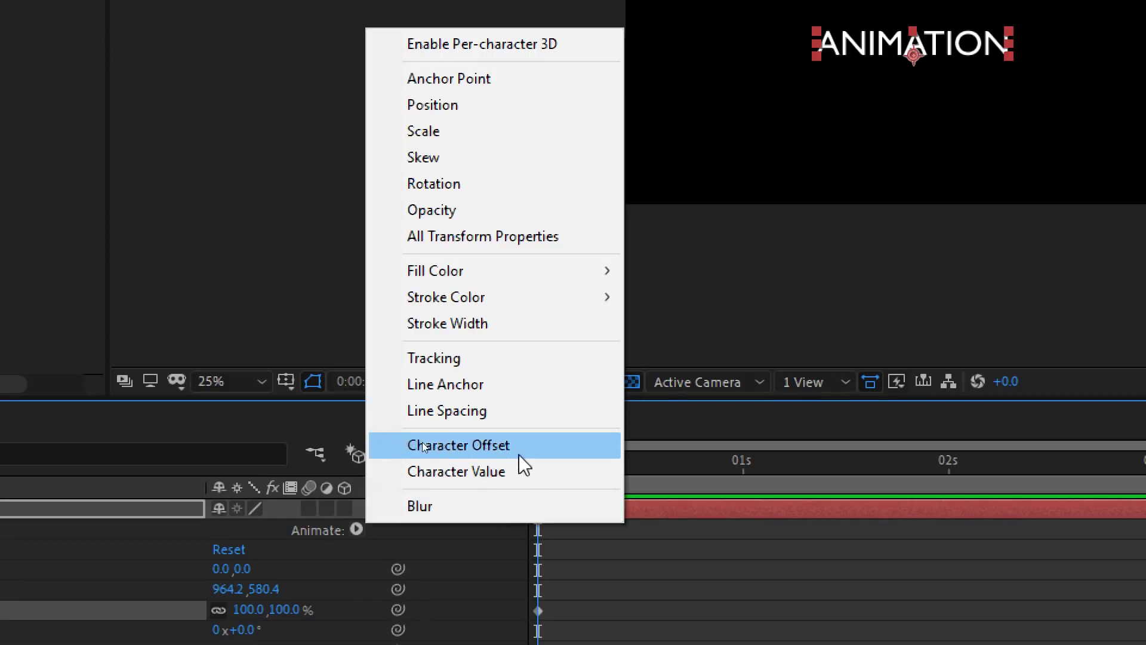
left_click(490, 446)
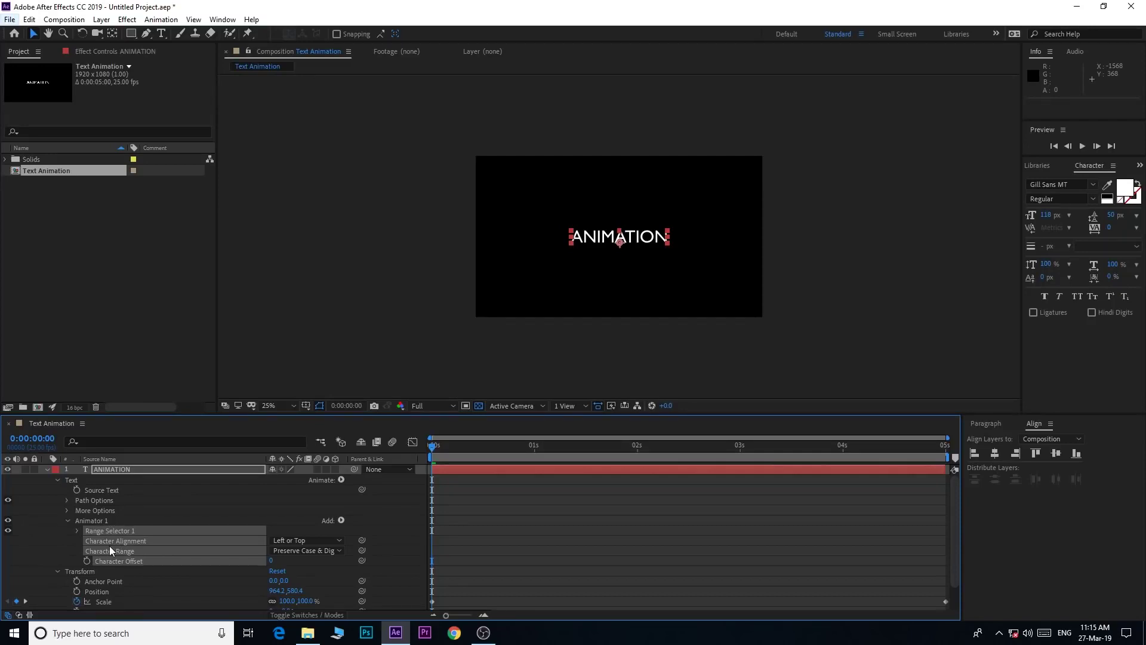
left_click_drag(431, 455, 411, 455)
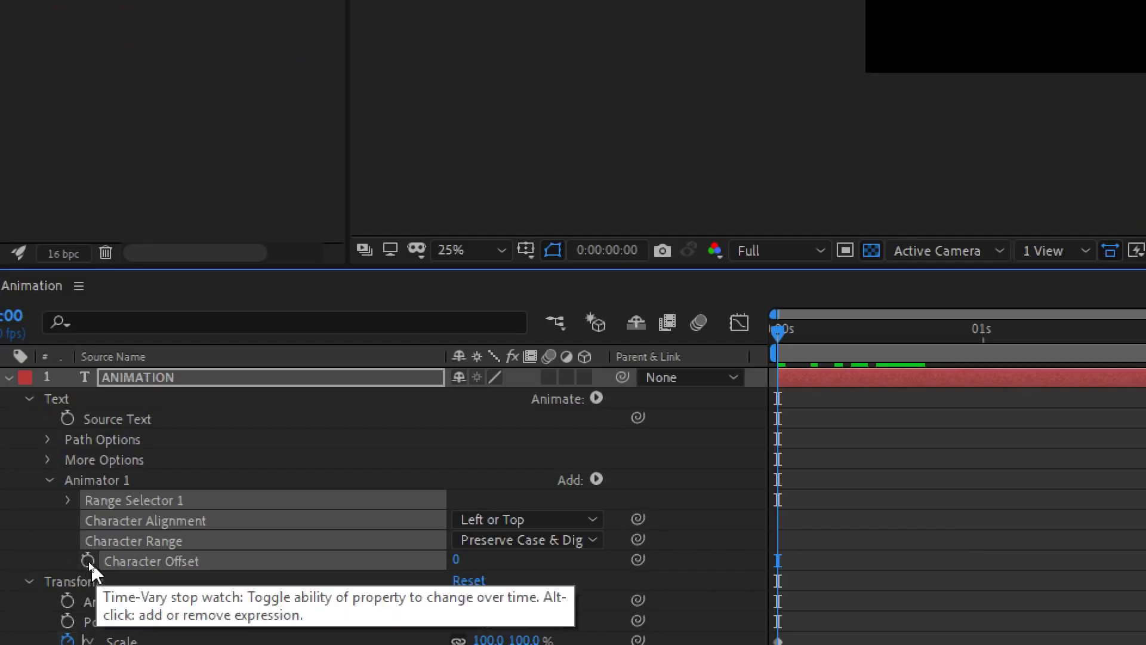
Keyframe Character Offset at 20 at 0s.
left_click(88, 561)
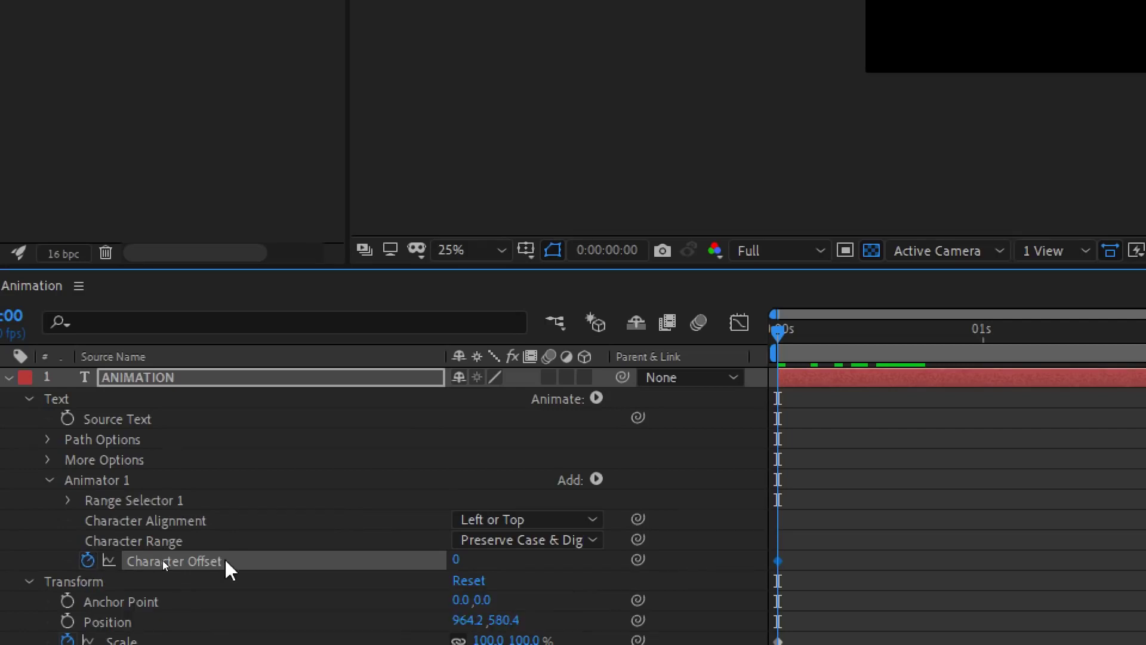
left_click(458, 563)
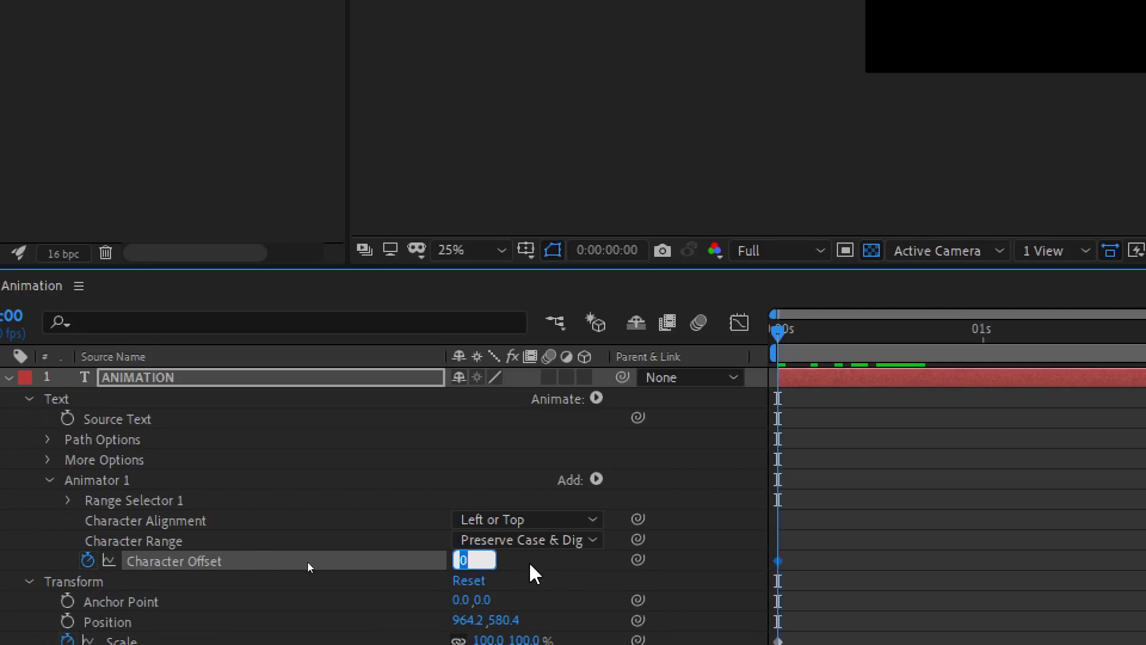
type("20")
key("Return")
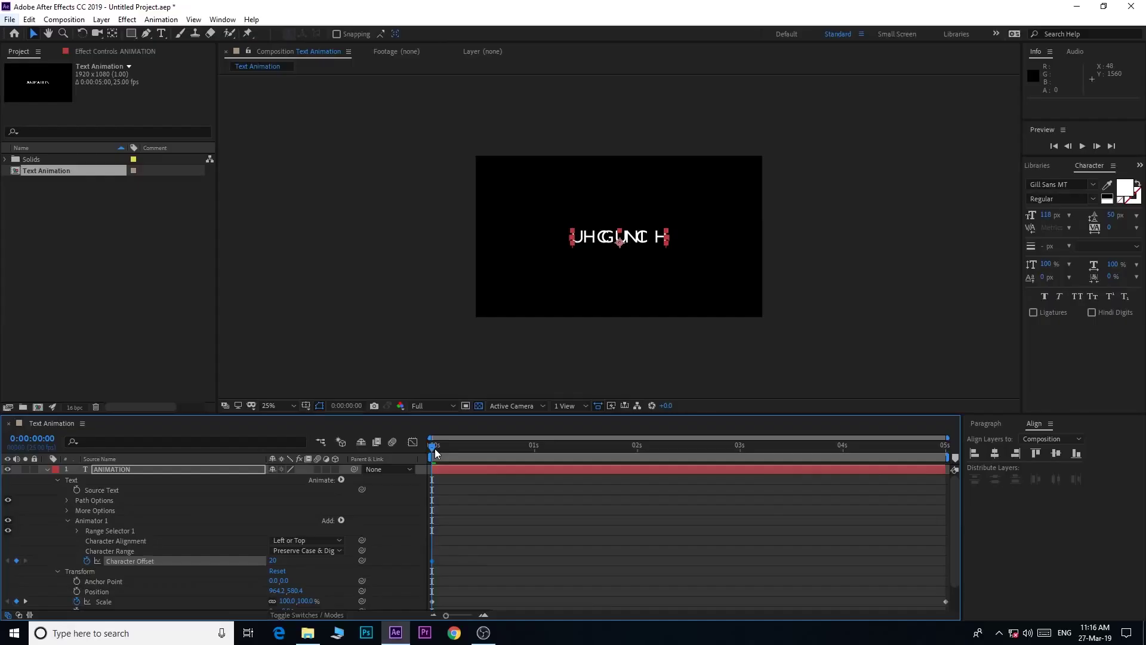
Key Character Offset to 0 near 0:00:02:11, then return to 0s.
mouse_move(435, 449)
left_mouse_down()
mouse_move(694, 460)
mouse_move(676, 453)
left_mouse_up()
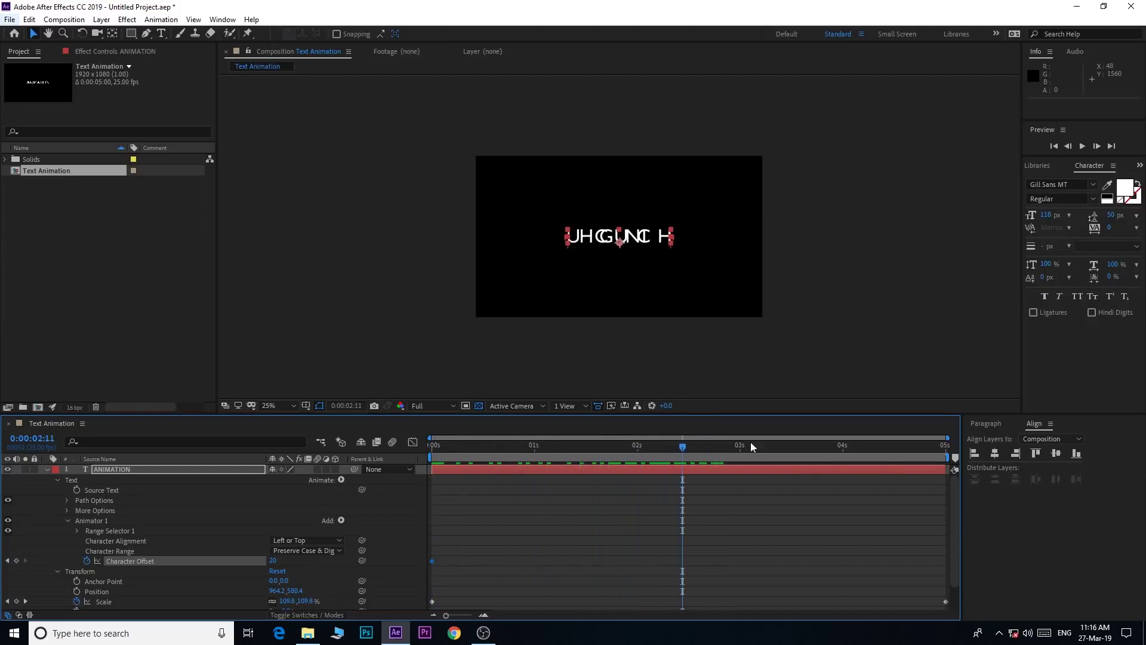
left_click(273, 561)
type("0")
key("Return")
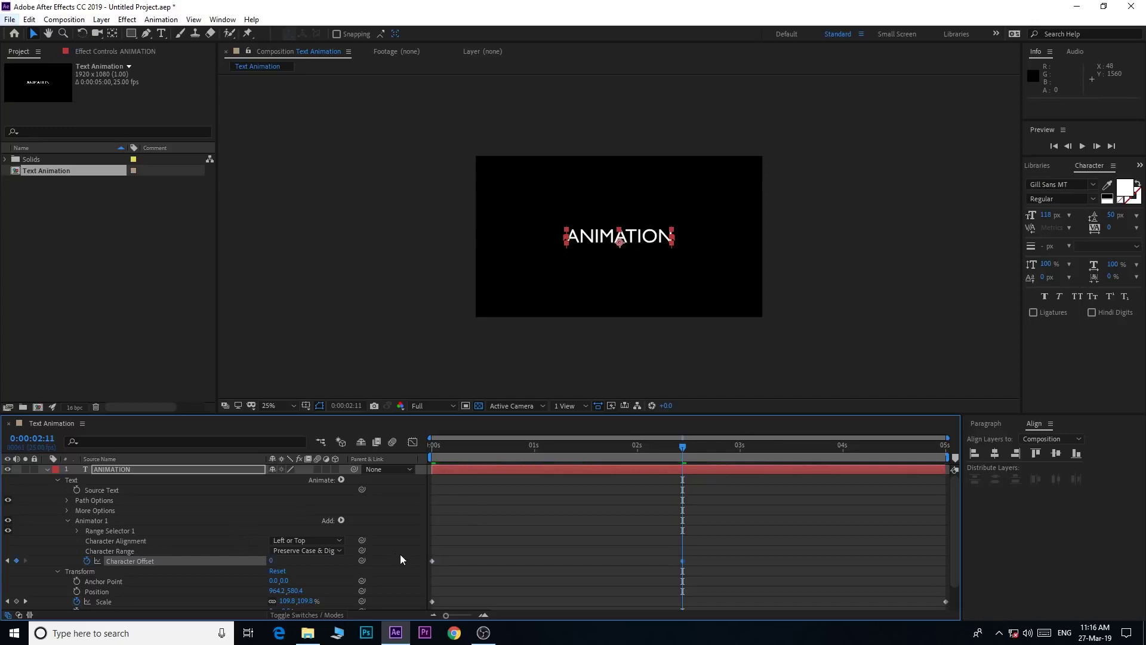
left_click_drag(449, 446, 419, 457)
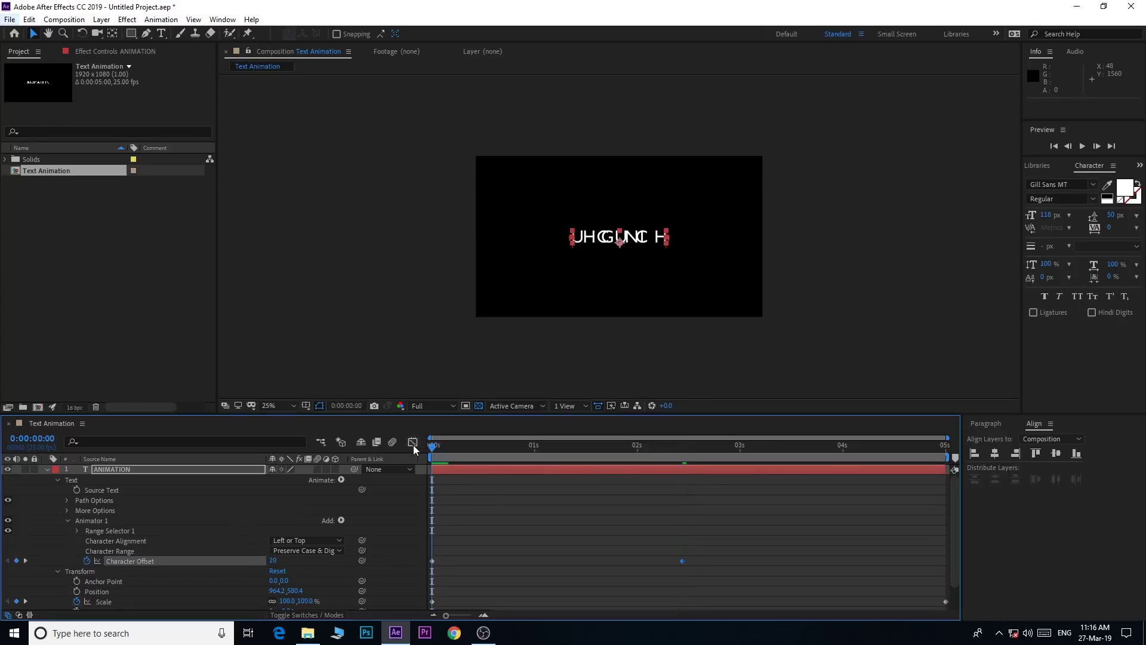
Move the second Character Offset keyframe earlier to about 1:19, previewing before and after.
key("space")
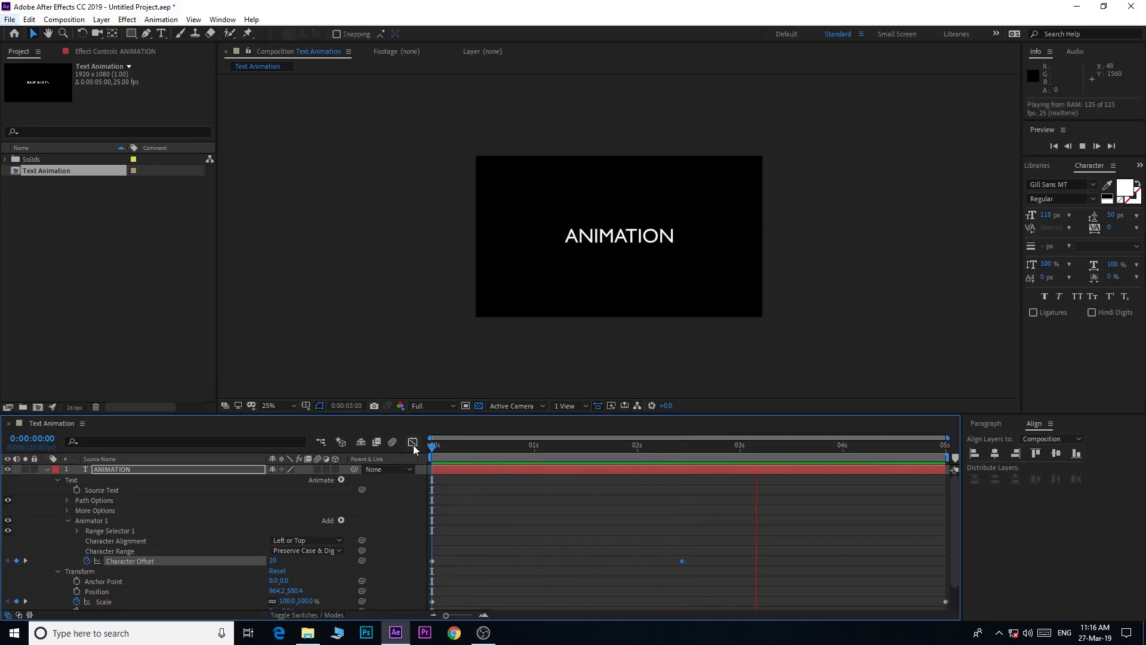
key("space")
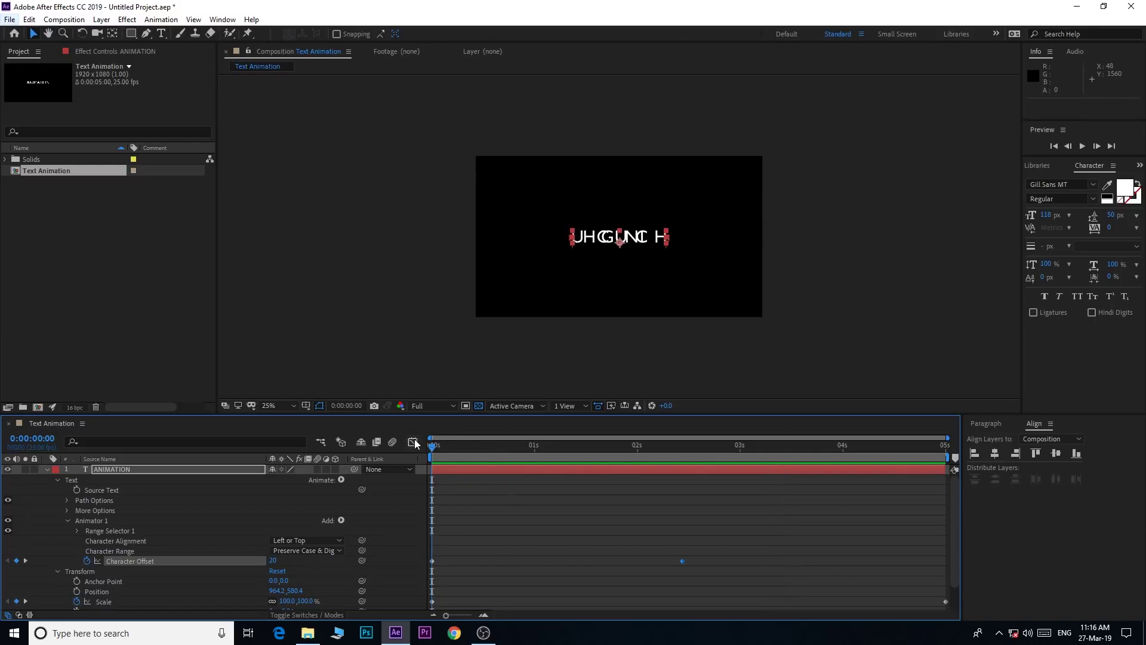
key("space")
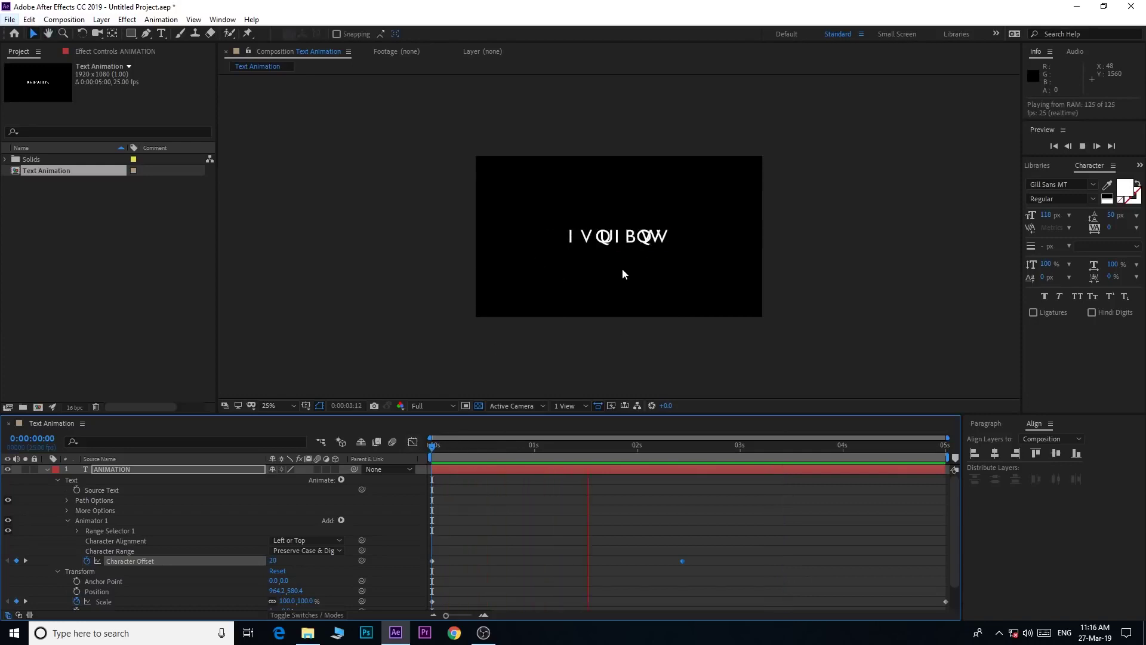
key("space")
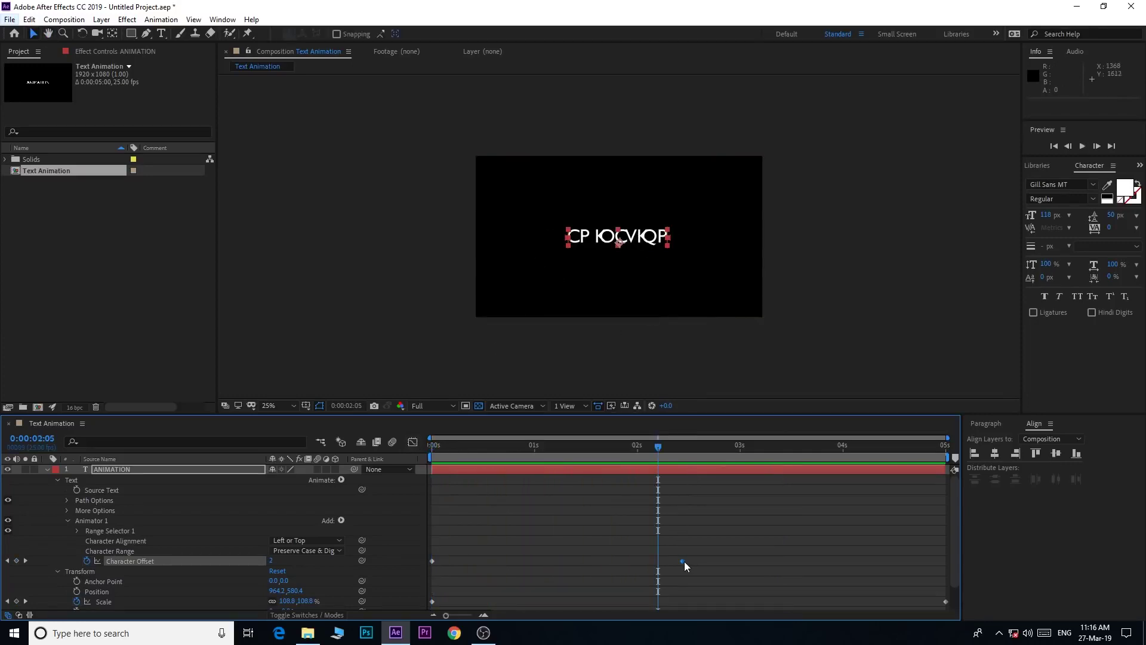
left_click_drag(683, 561, 538, 567)
key("space")
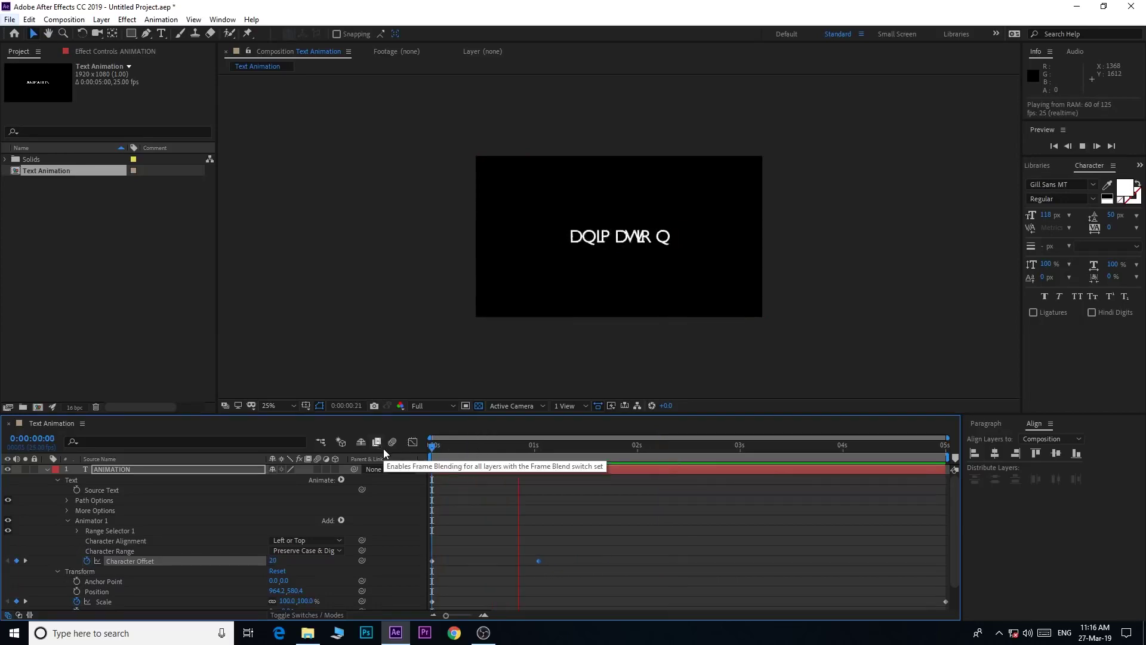
key("space")
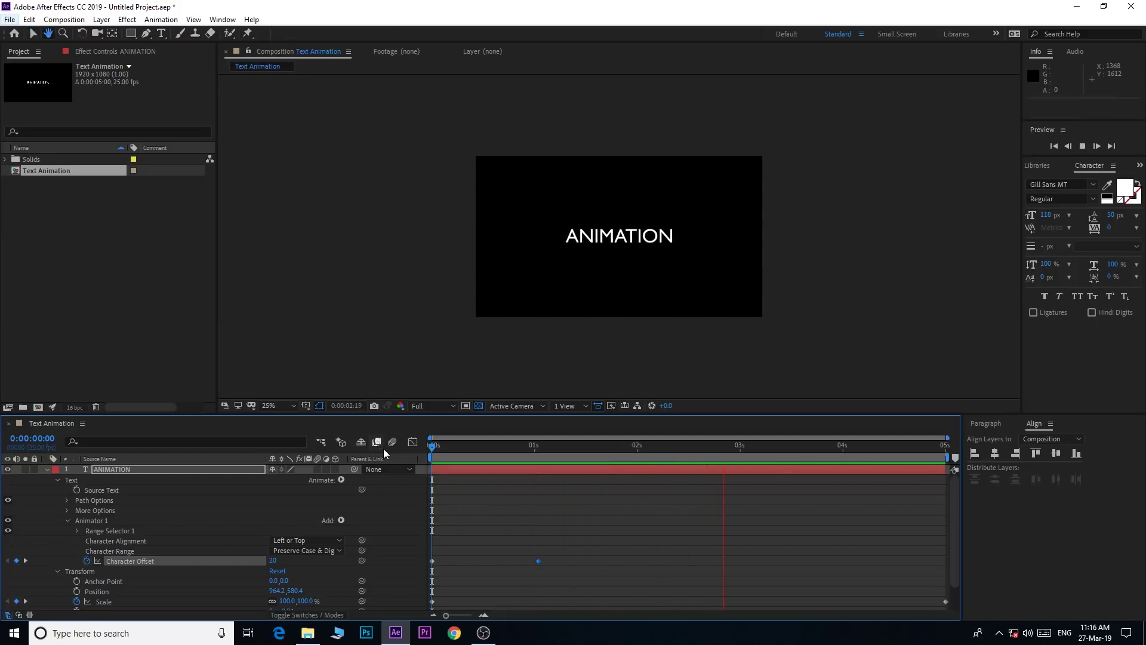
key("space")
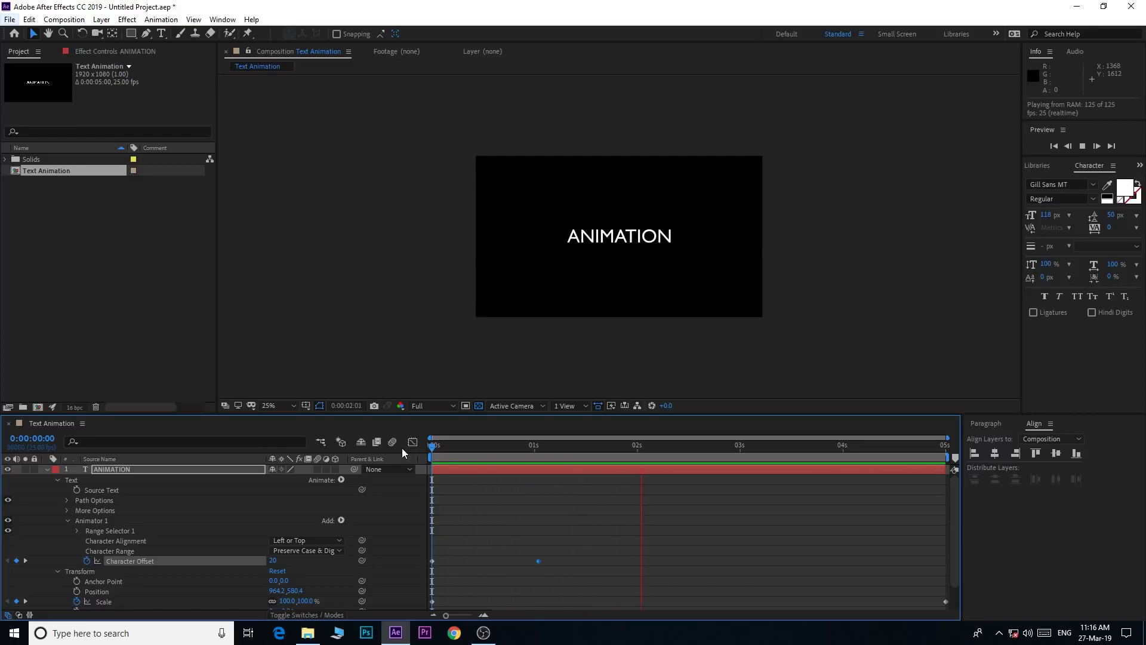
key("space")
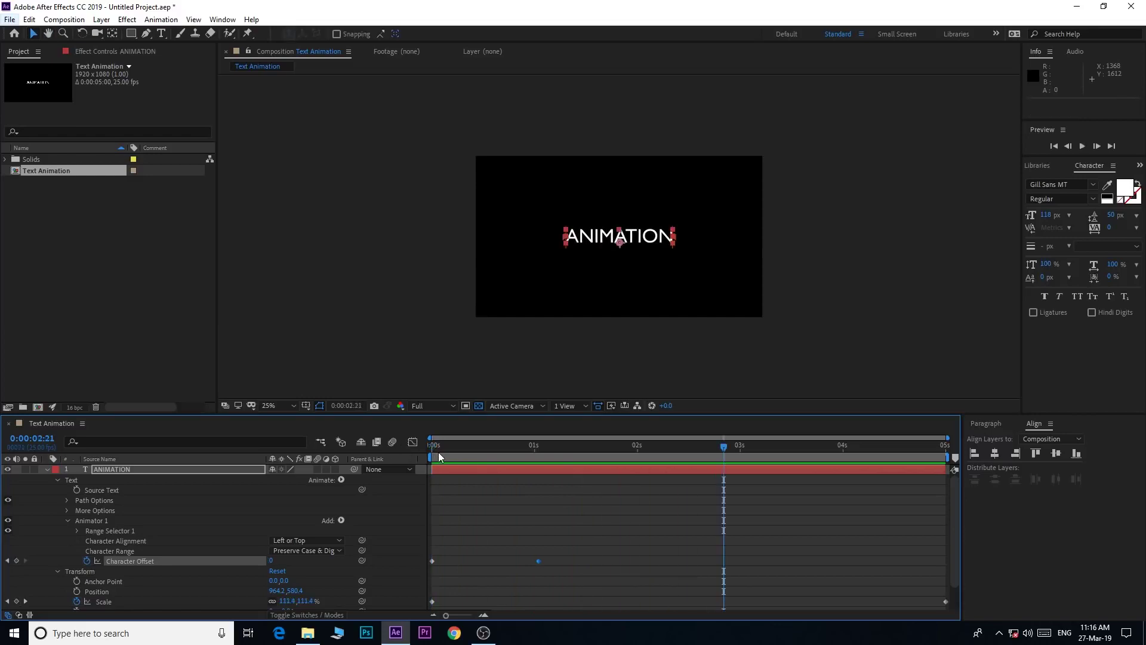
left_click_drag(438, 452, 427, 443)
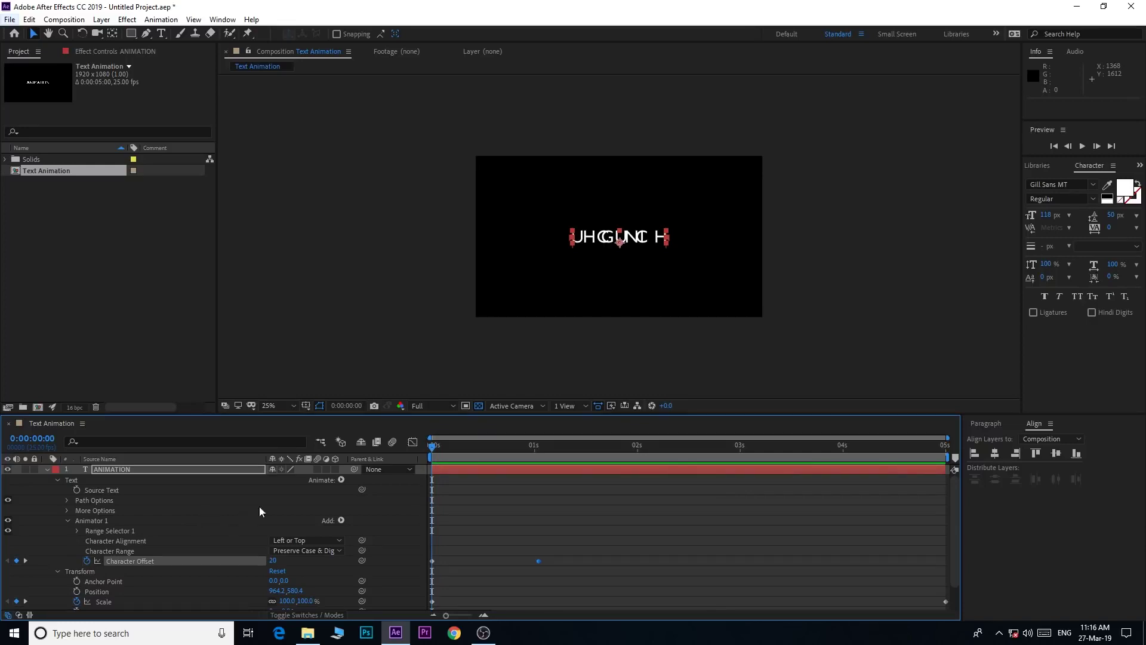
Give Animator 1 a Blur property at 0,0 and enable an expression on it.
left_click(345, 520)
left_click(342, 520)
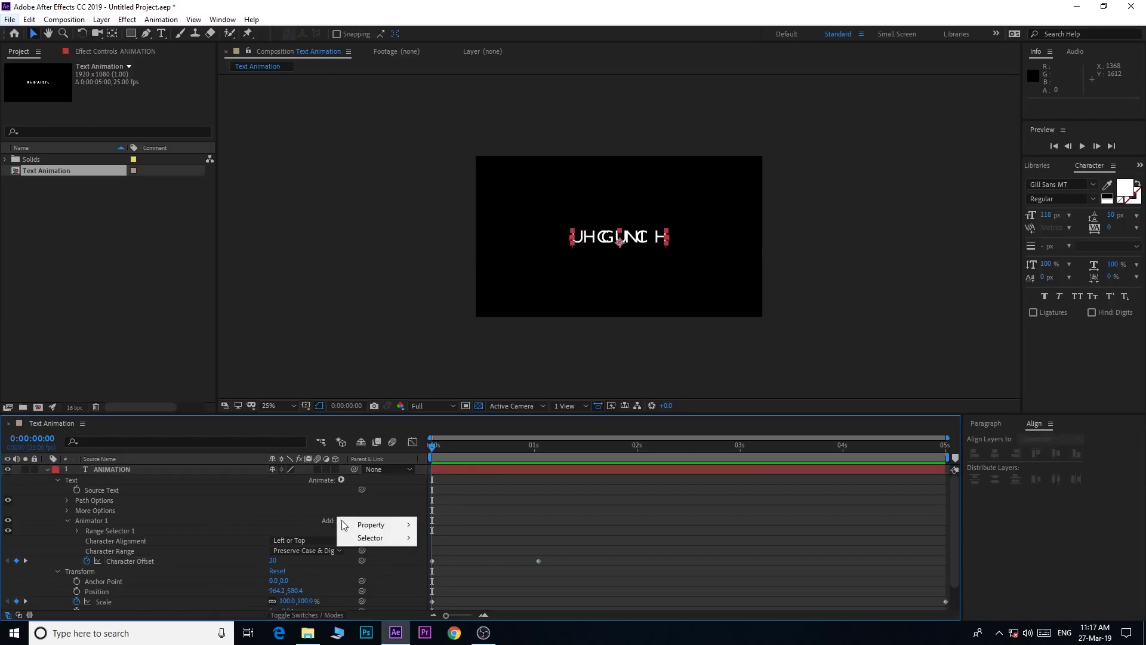
mouse_move(365, 524)
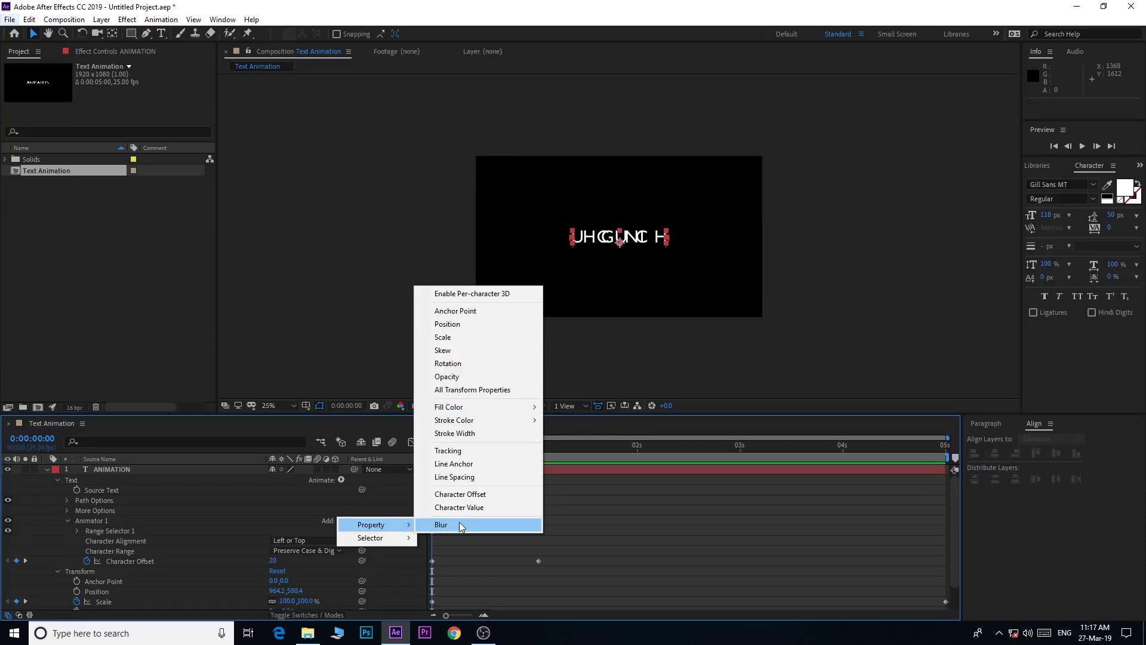
left_click(460, 525)
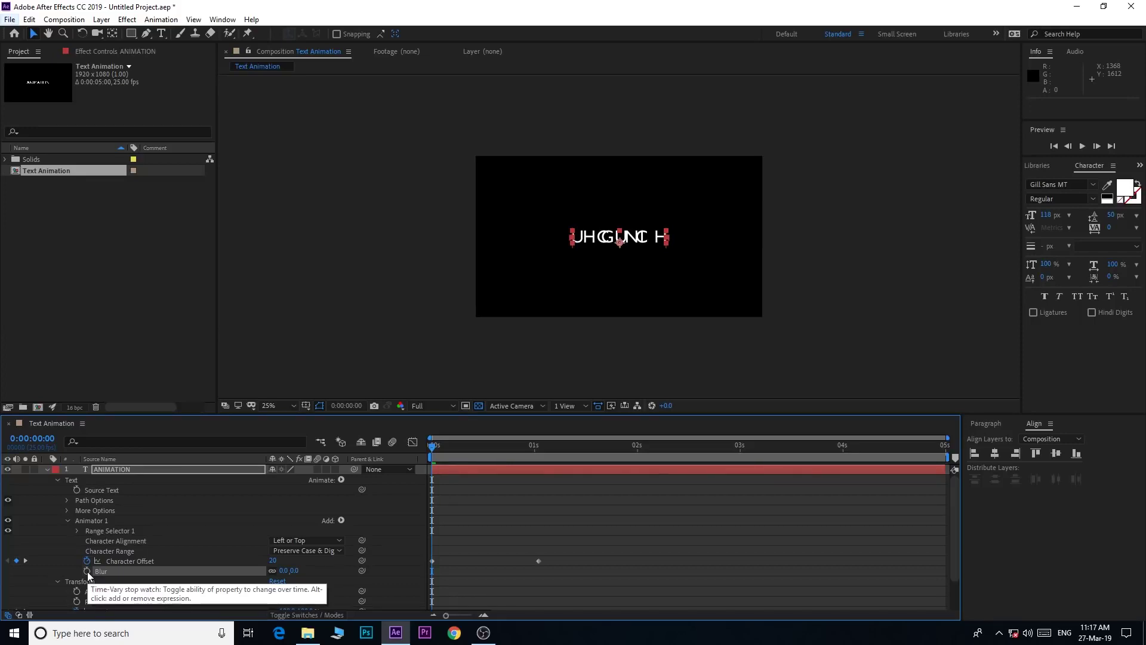
left_click(87, 571, "alt")
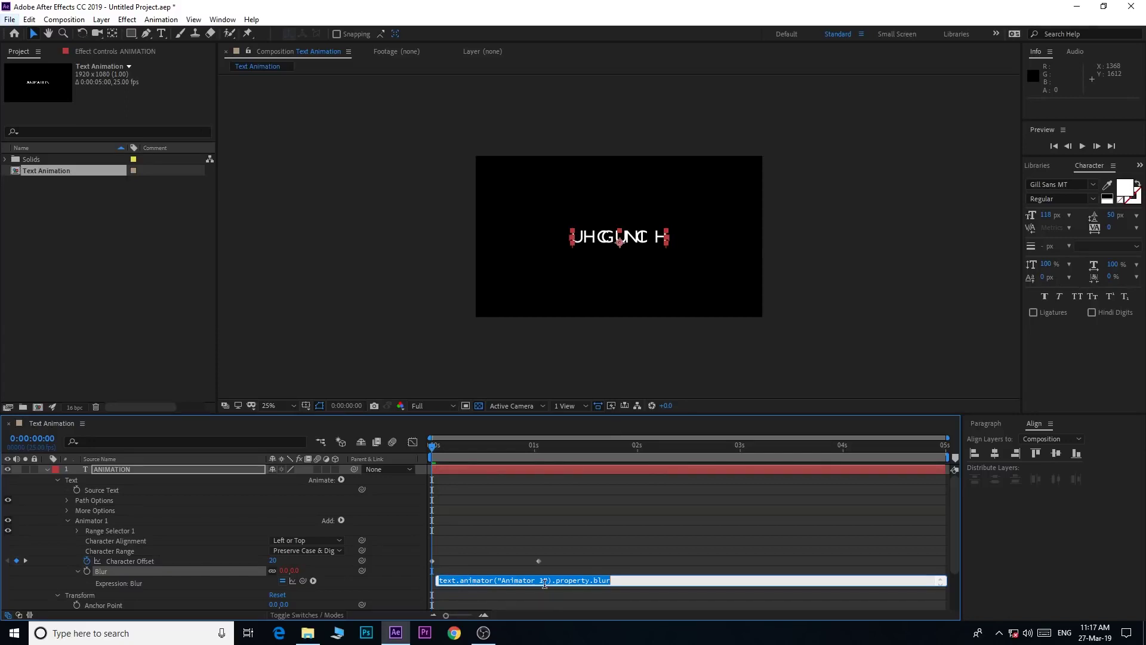
Enter wiggle(50,100) as the Blur expression and preview the randomly blurring text.
type("wi")
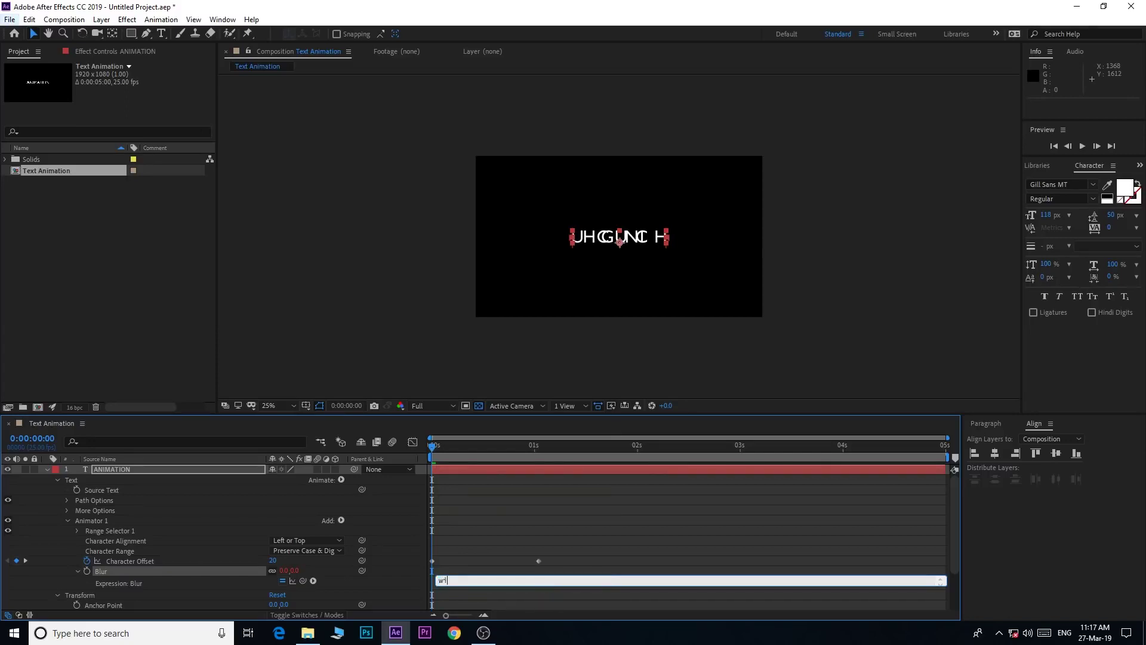
type("ggle(")
type("50,1")
type("00")
left_click(522, 496)
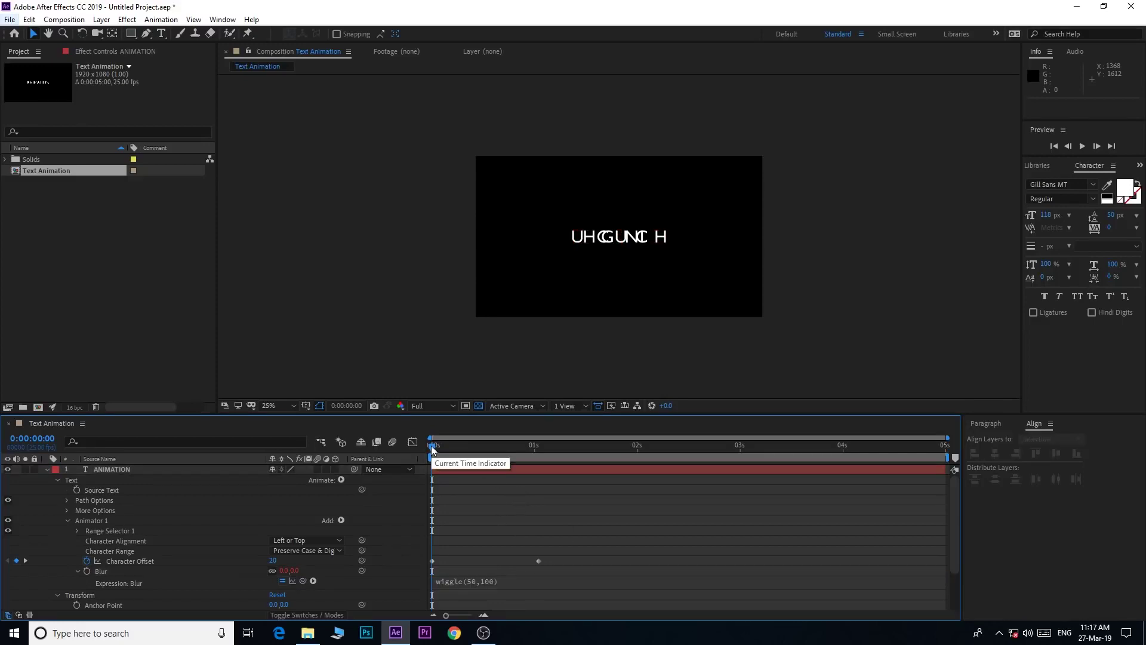
key("space")
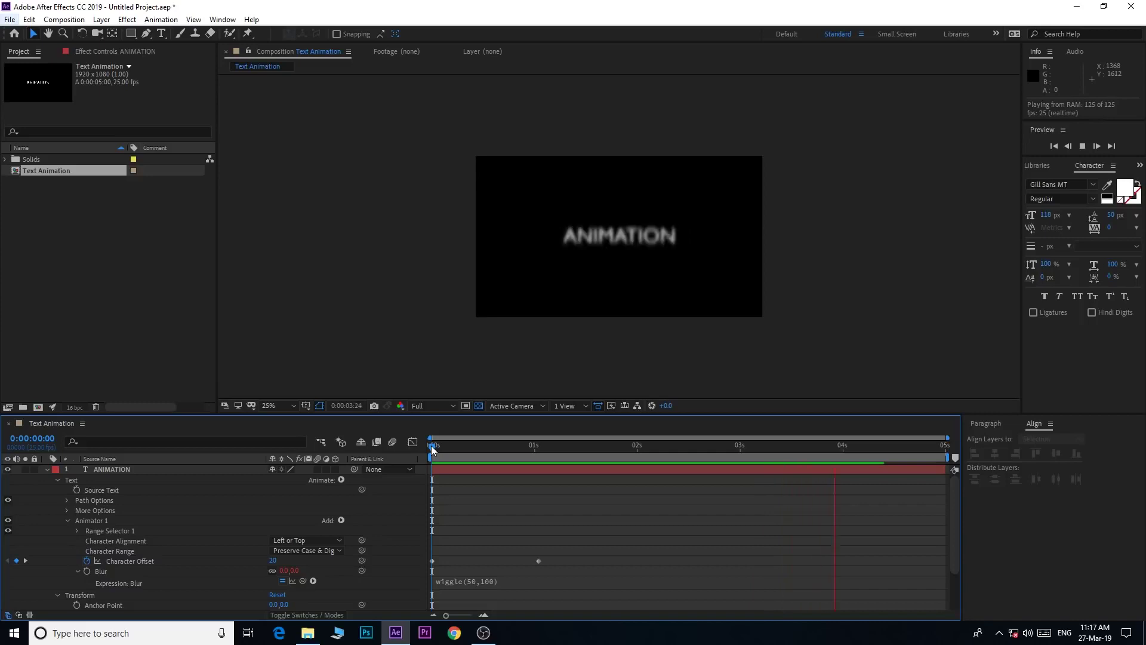
key("space")
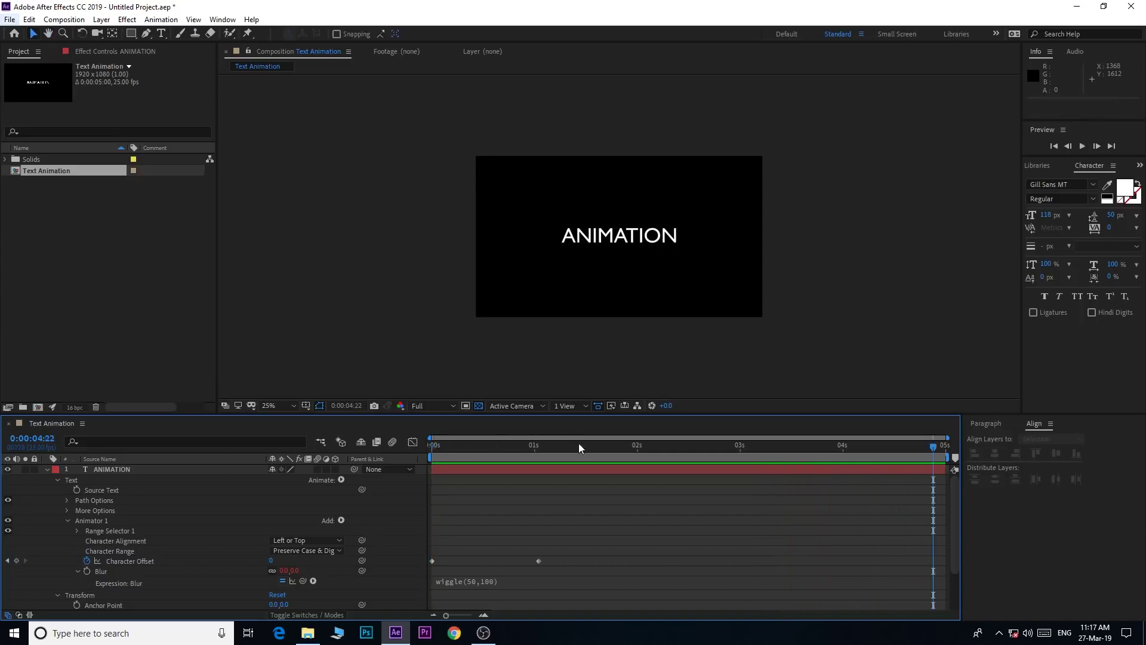
left_click(444, 447)
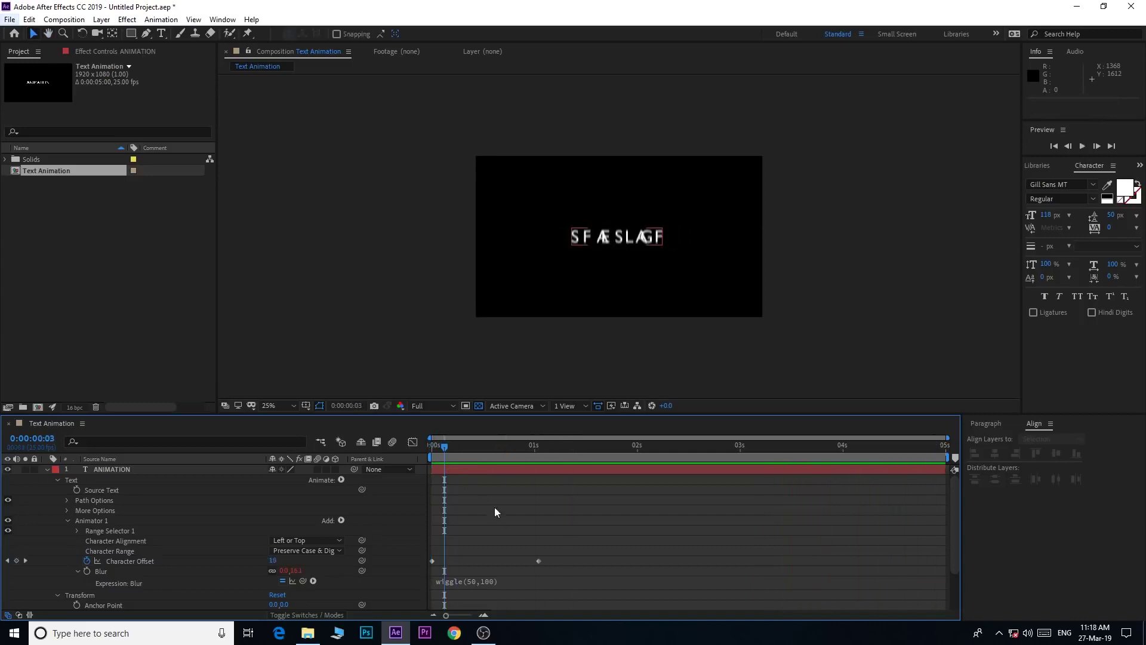
left_click_drag(443, 445, 432, 446)
key("space")
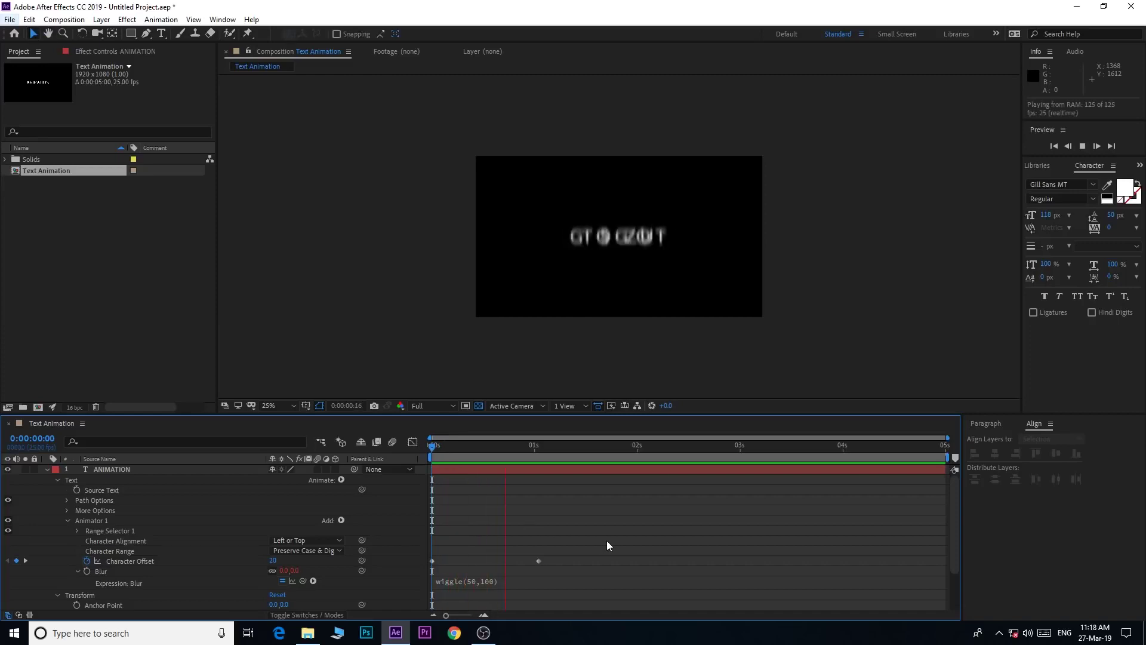
key("space")
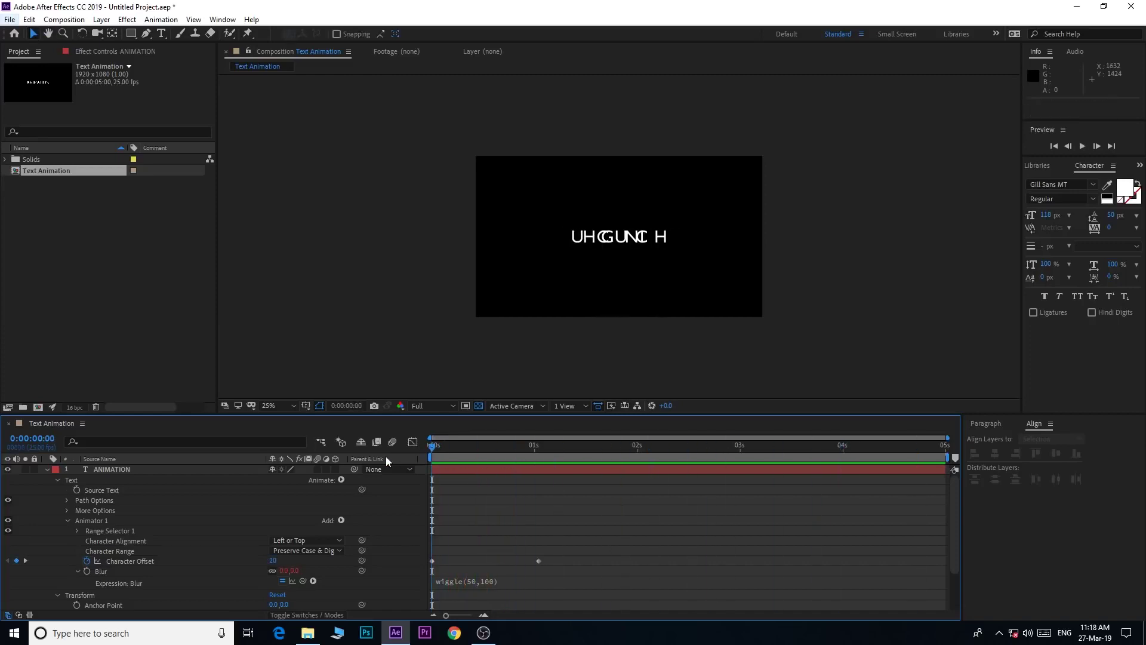
left_click(341, 520)
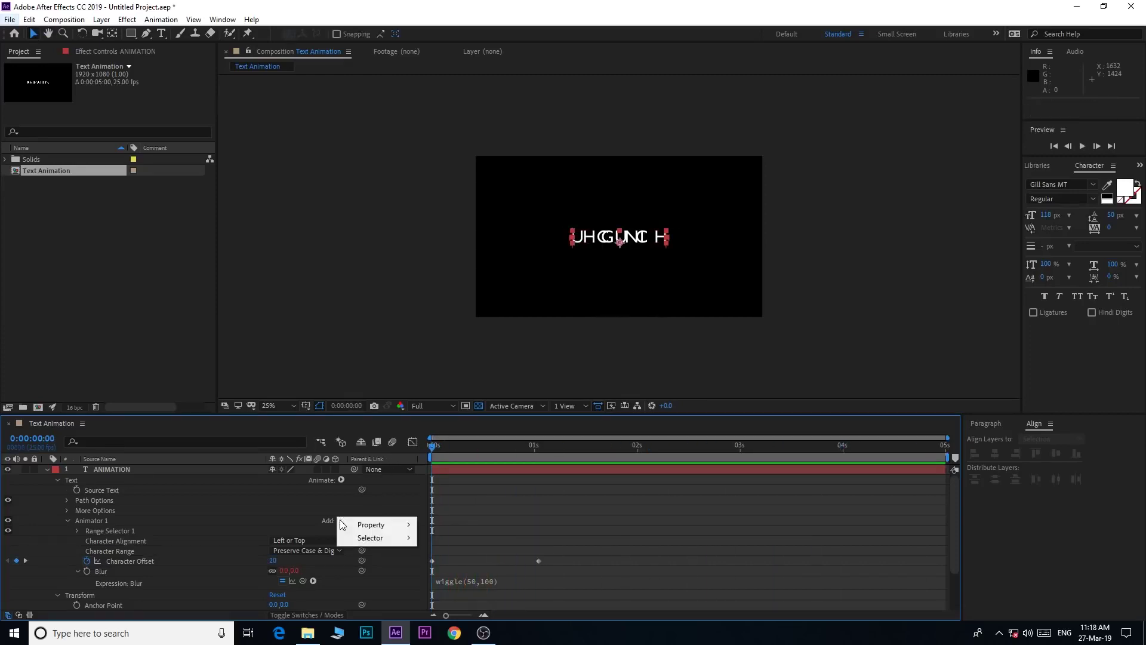
mouse_move(403, 526)
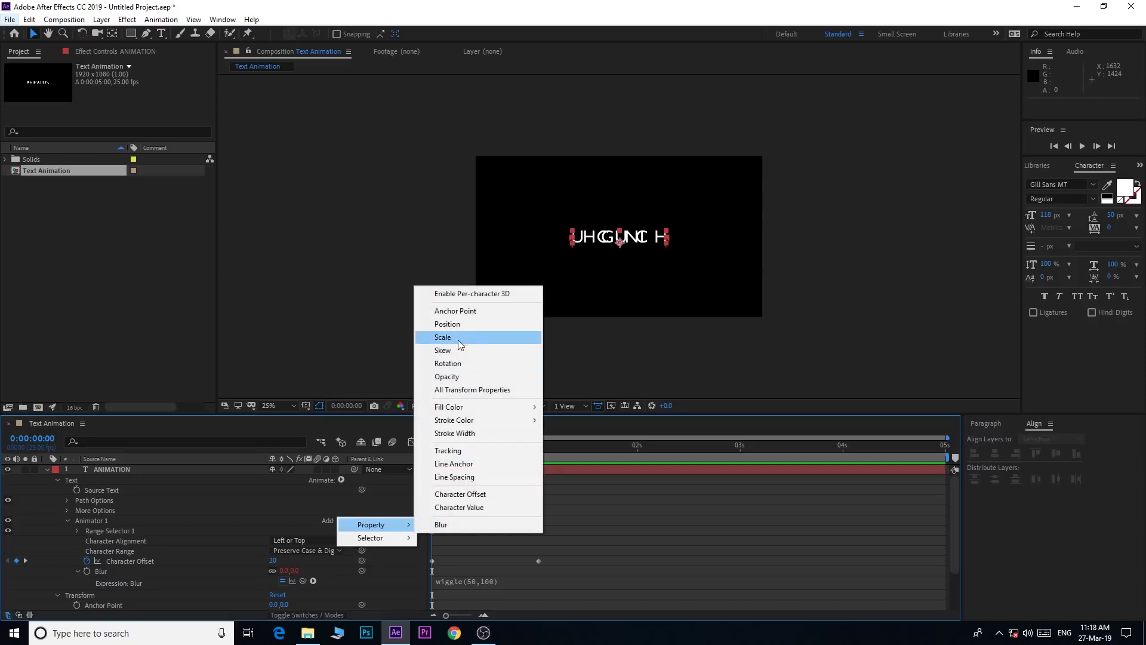
Add an Opacity property to Animator 1 driven by wiggle(50,100) and preview the flicker.
left_click(446, 378)
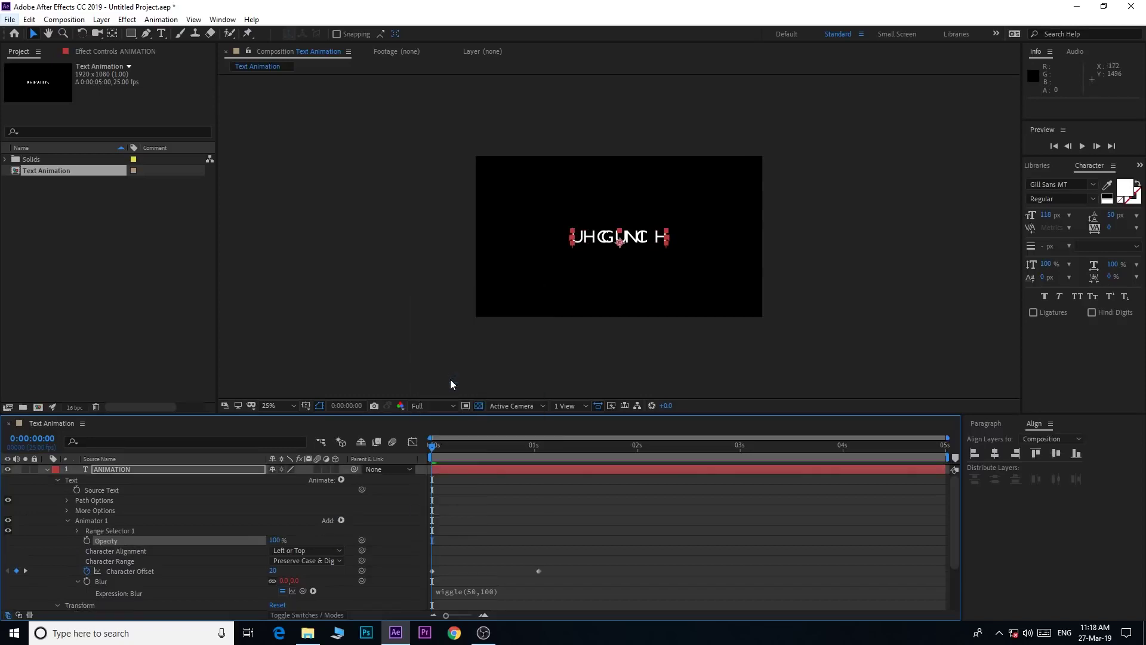
left_click(88, 539, "alt")
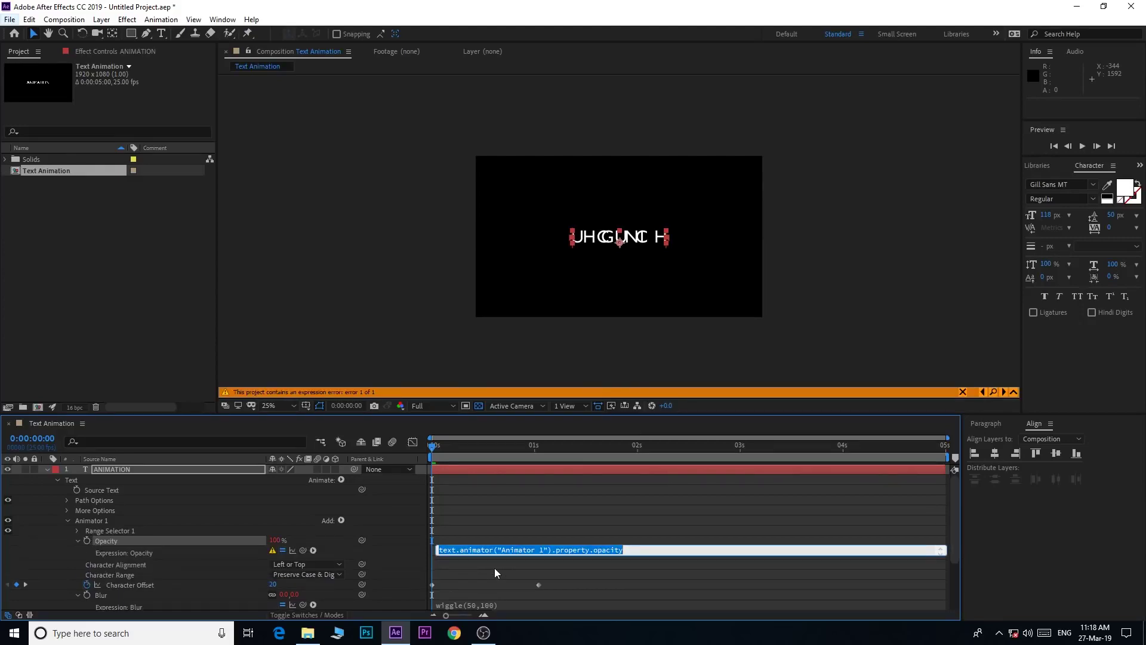
type("wigg")
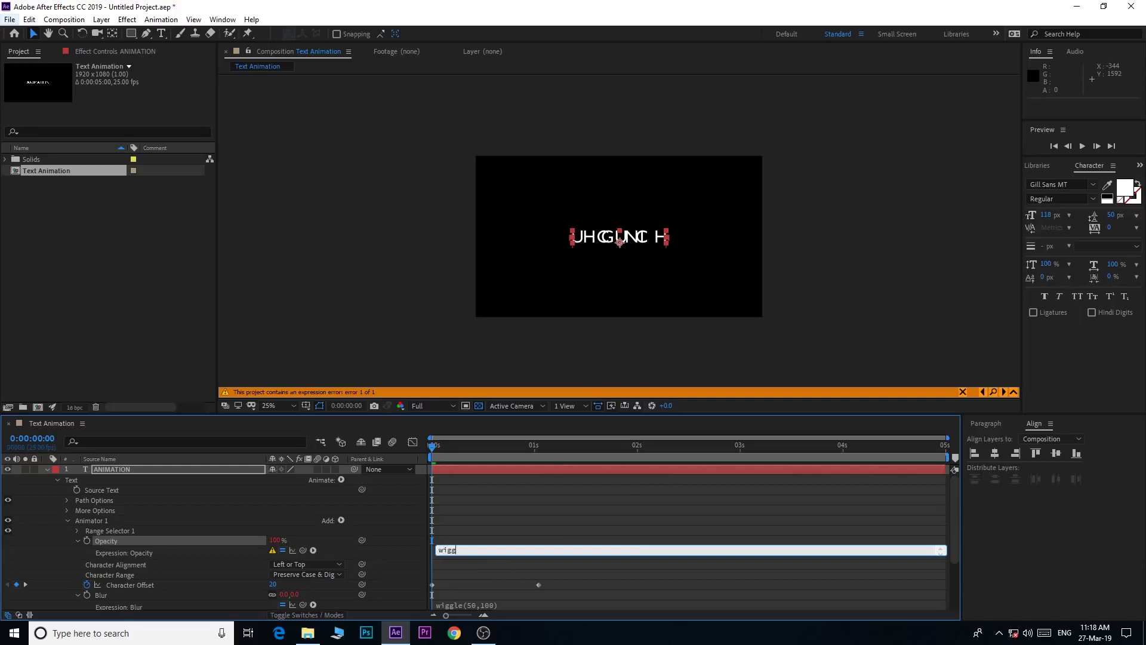
type("le(")
type("50,")
type("100")
left_click(469, 528)
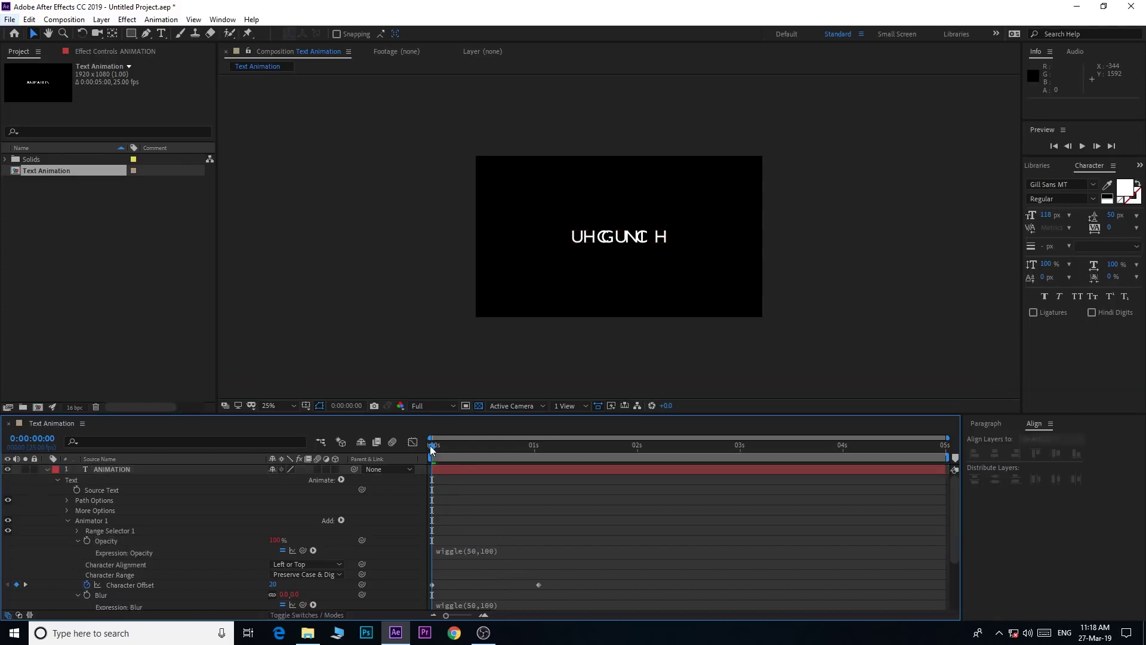
key("space")
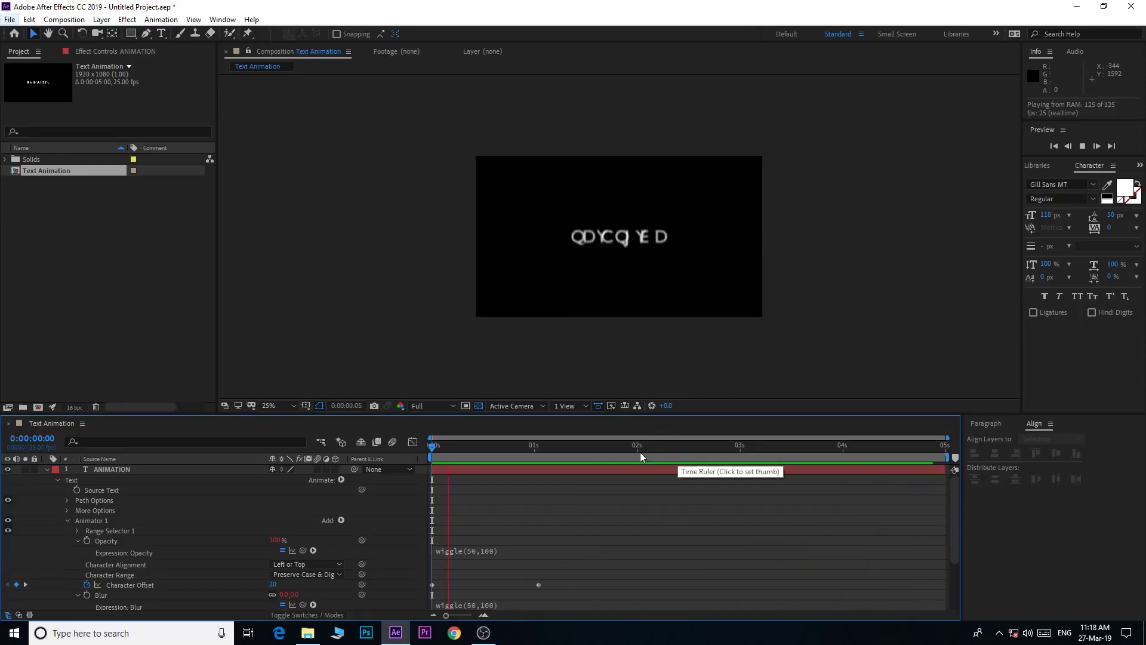
key("space")
key("u")
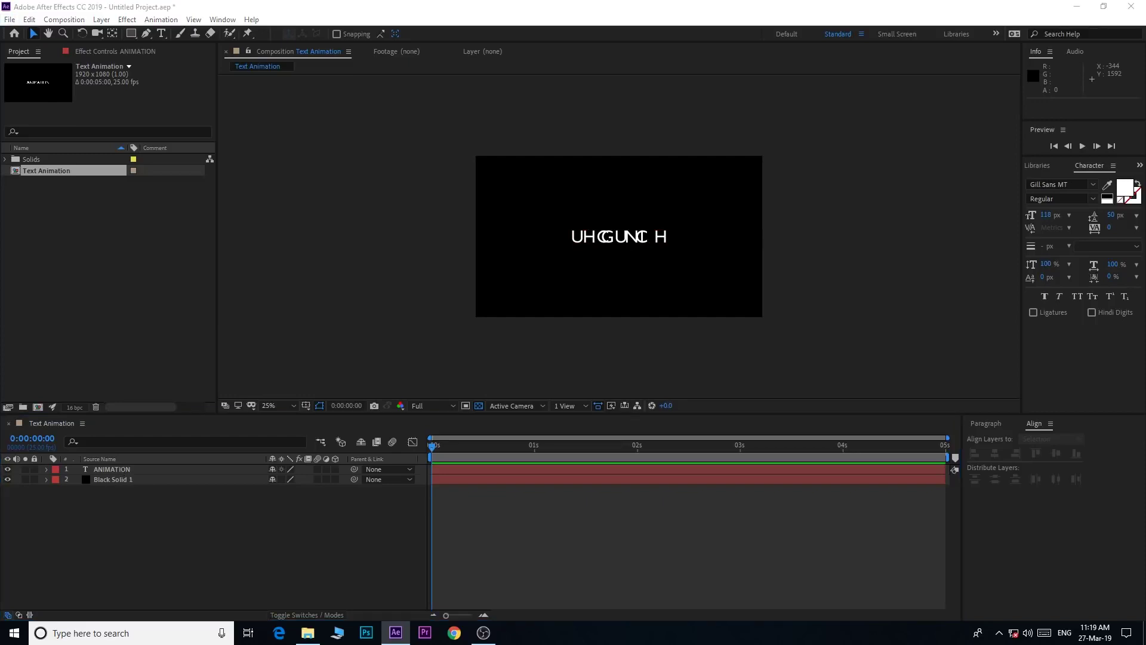
Import the street photo, place it above ANIMATION, and scale it to cover the frame.
left_click_drag(0, 299, 160, 310)
left_click_drag(72, 158, 133, 467)
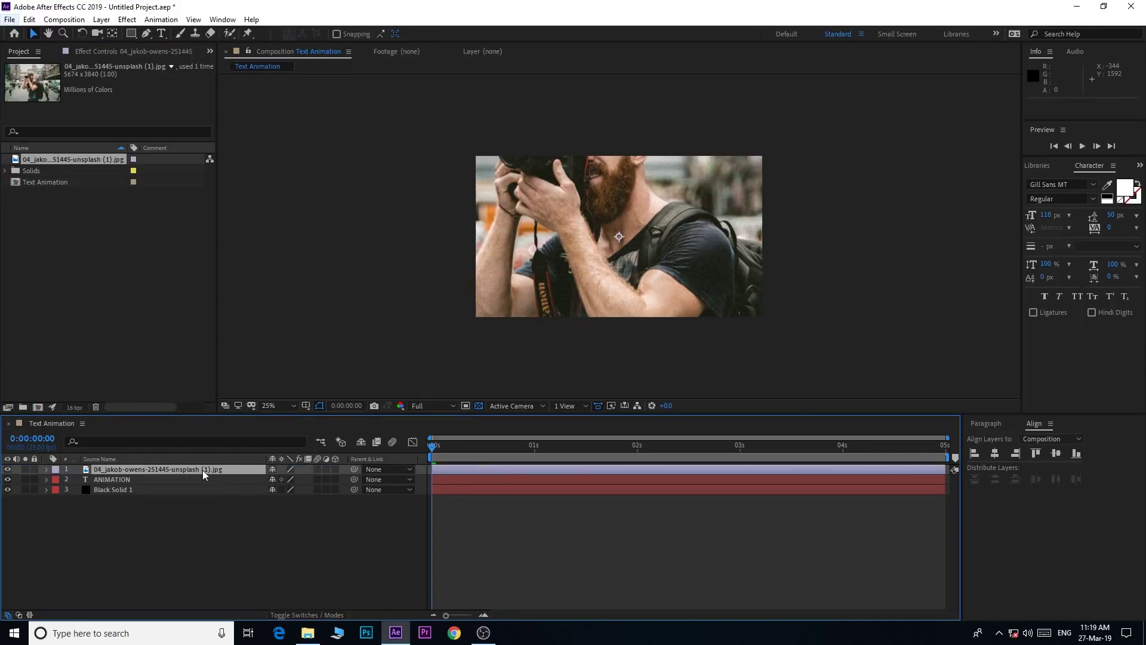
left_click(492, 471)
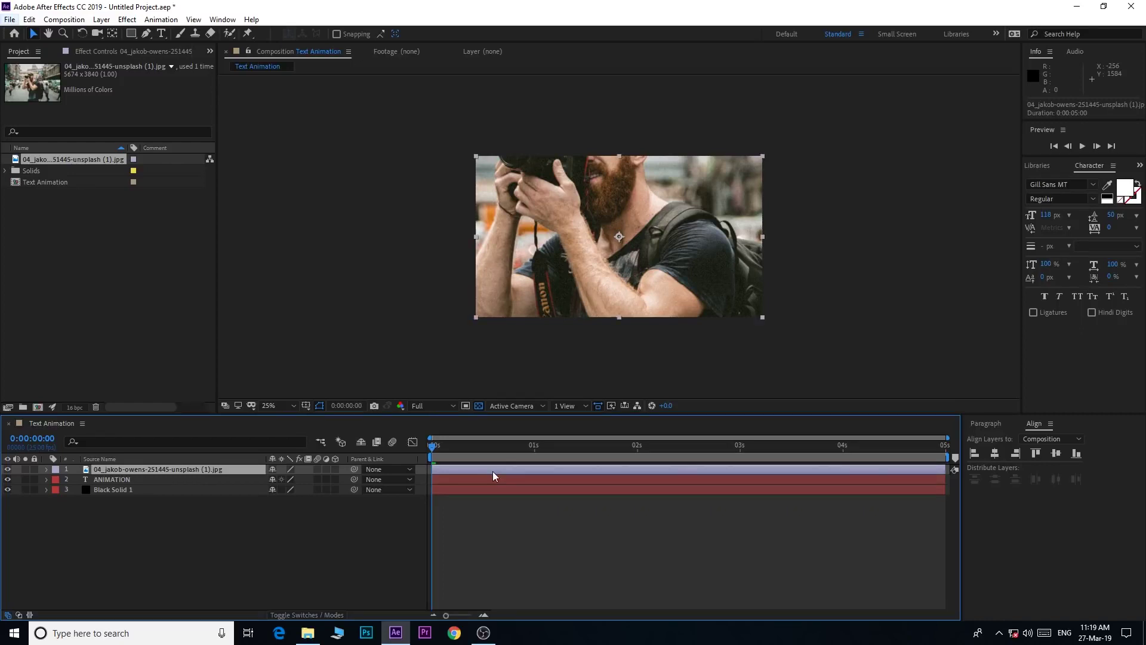
key("ctrl+alt+f")
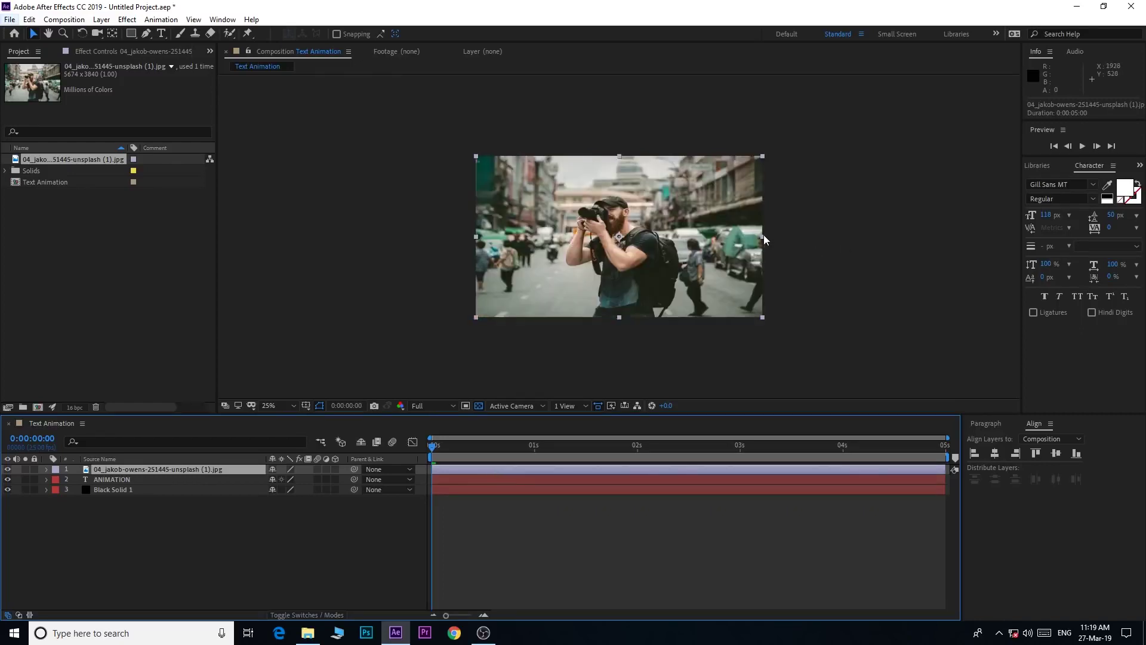
left_click_drag(763, 236, 742, 239)
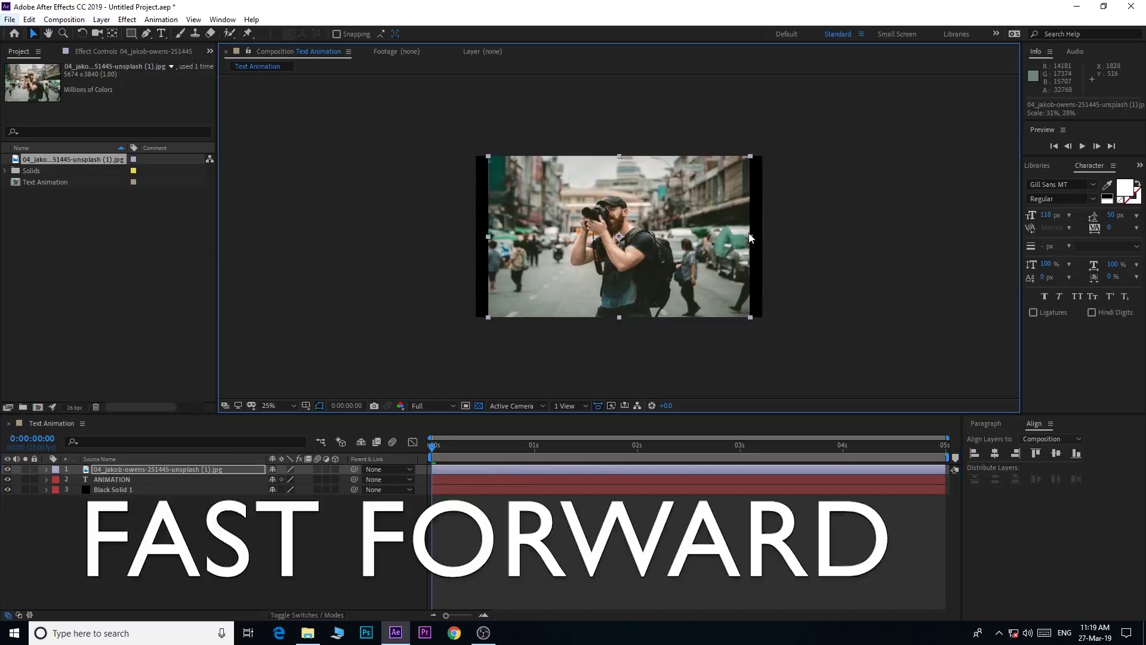
left_click_drag(754, 320, 769, 337)
key("Caps_Lock")
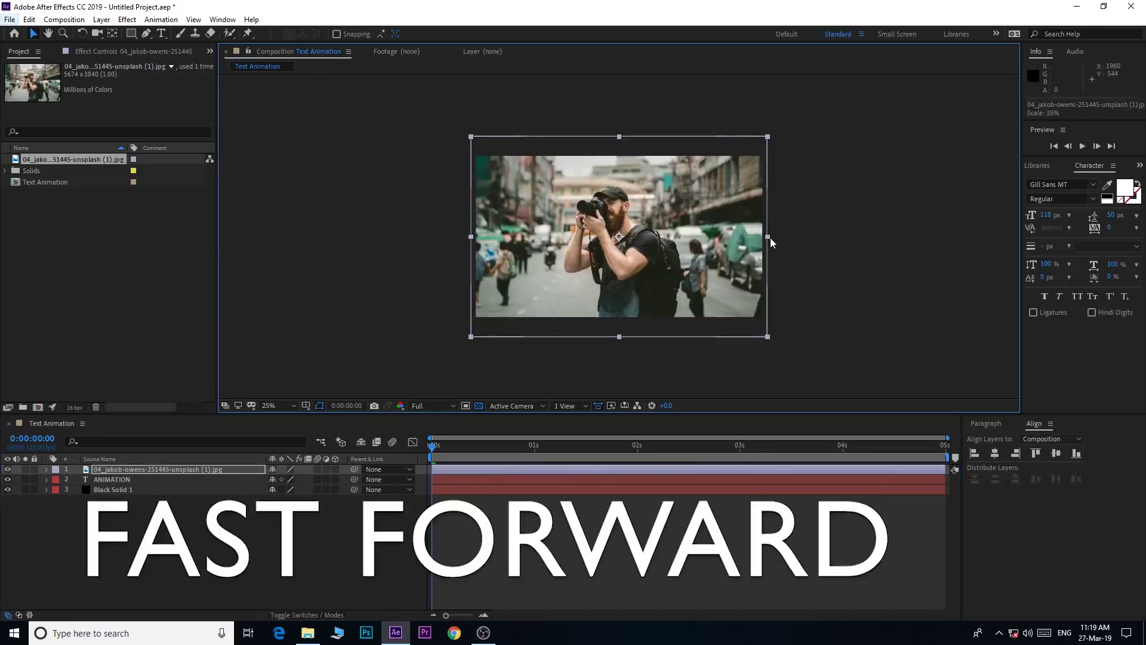
left_click_drag(771, 237, 774, 237)
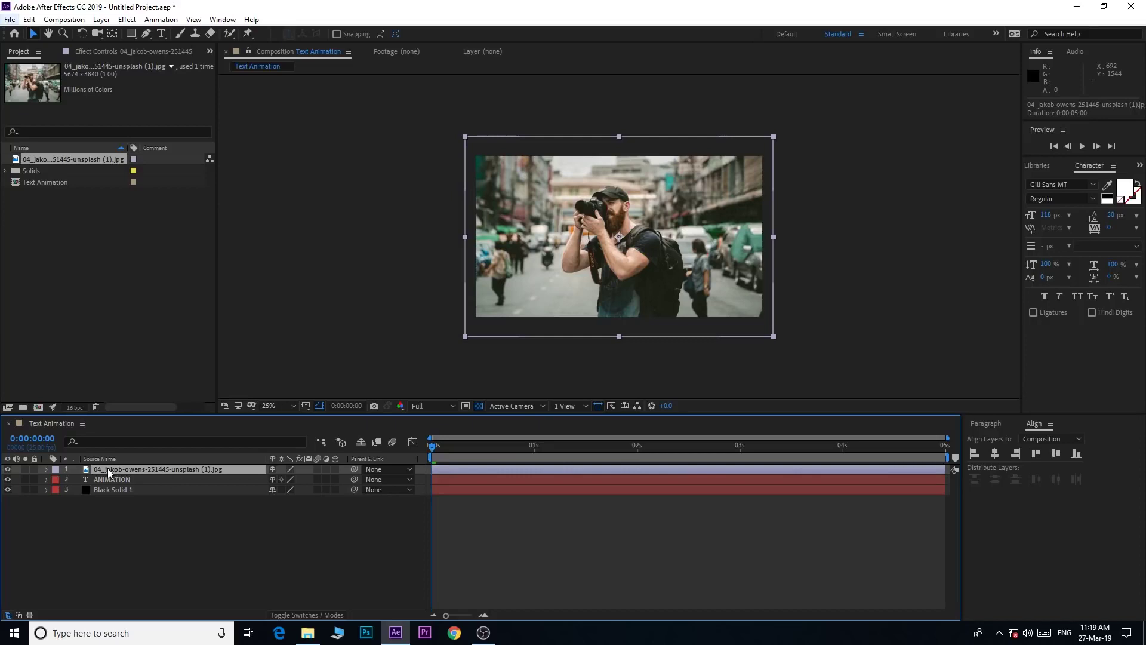
Keyframe the photo's Scale at 0s and set it to 40% at the last frame, then preview.
left_click(46, 469)
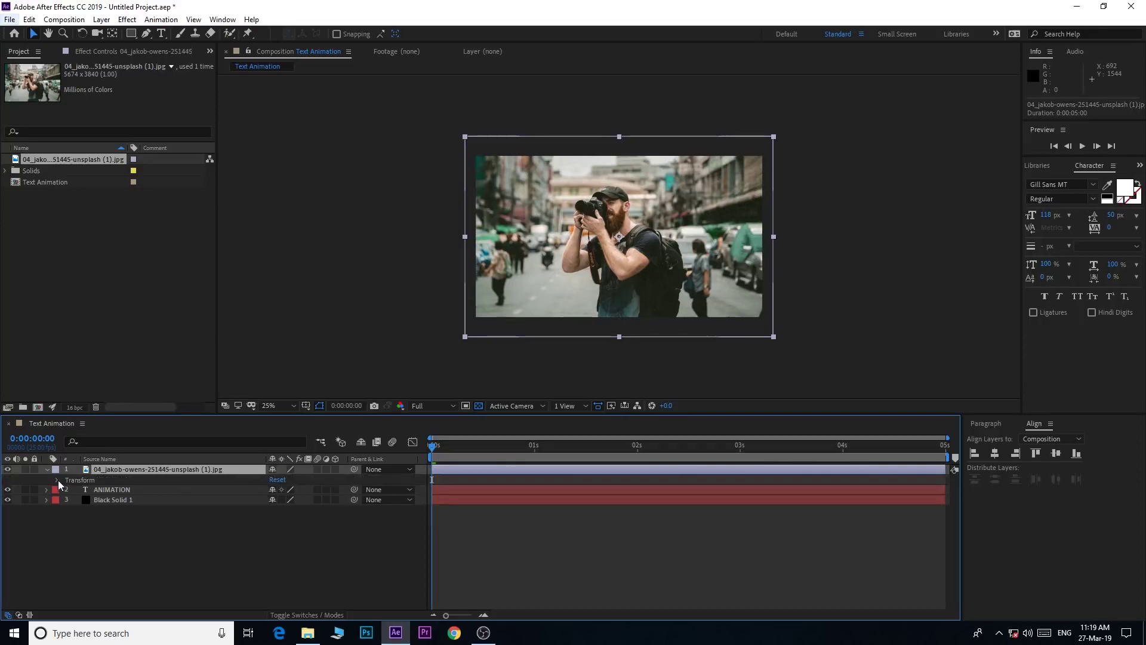
left_click(56, 480)
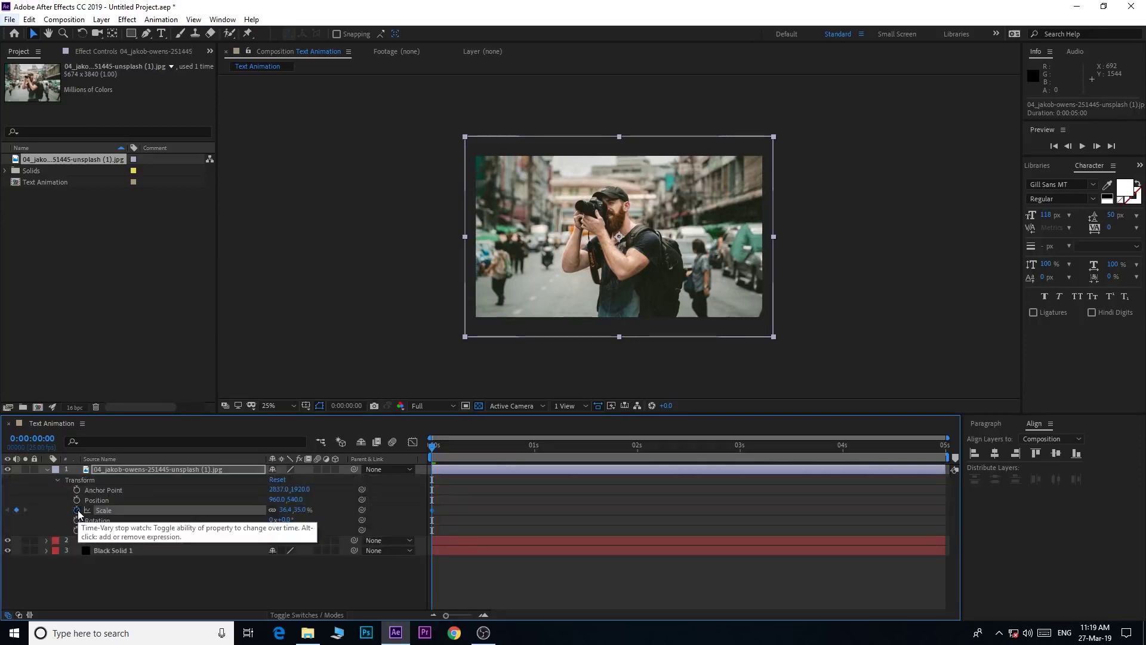
left_click(77, 510)
left_click_drag(433, 445, 658, 445)
left_click_drag(741, 447, 943, 447)
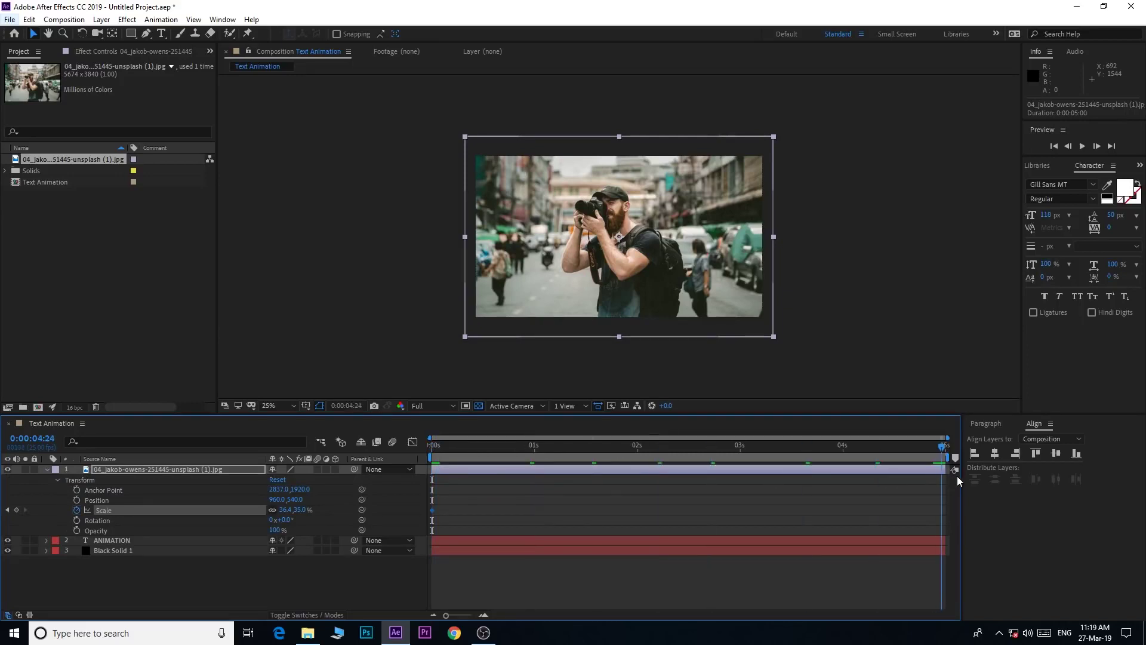
left_click(284, 510)
type("40")
key("Return")
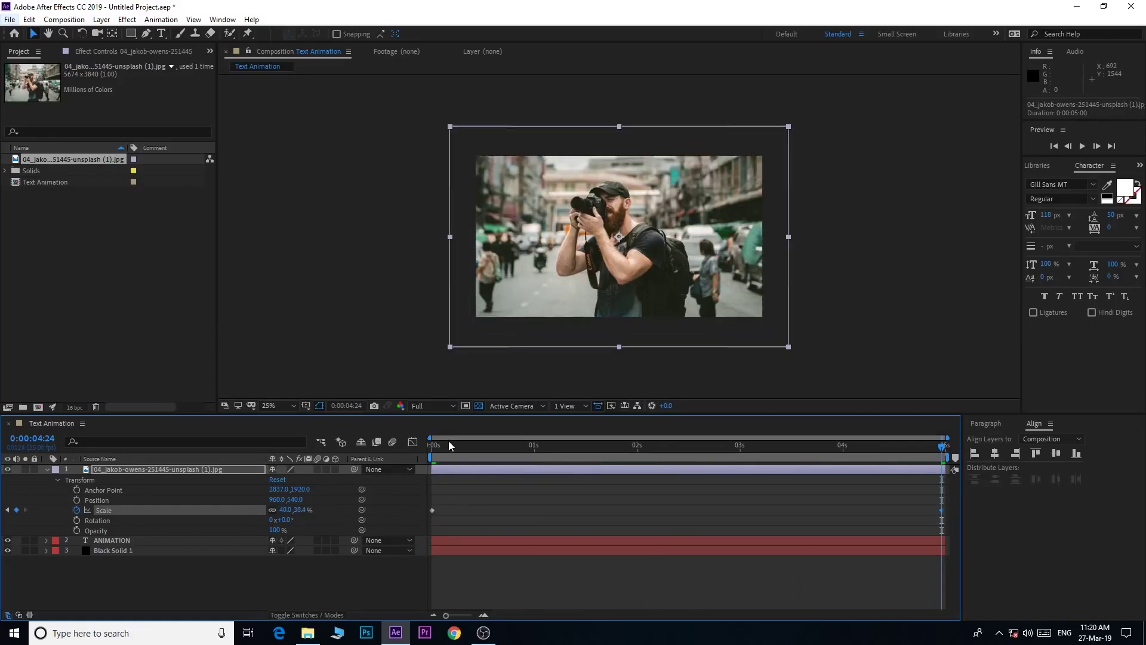
key("space")
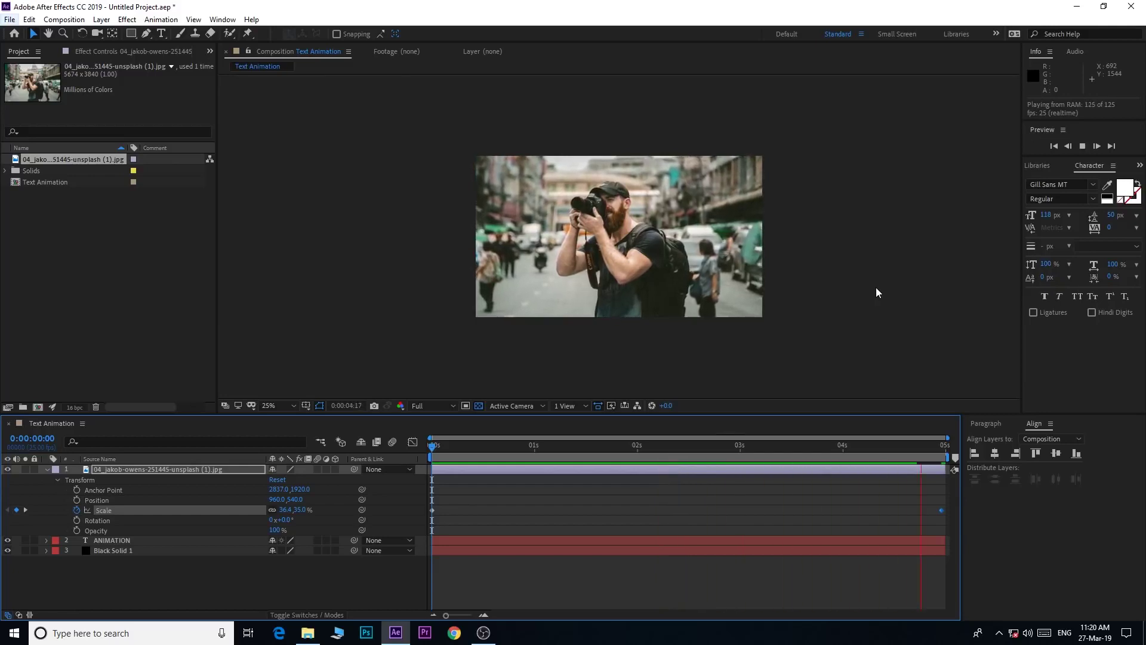
key("space")
Raise the ending Scale keyframe to 50% and preview the stronger zoom.
left_click(287, 510)
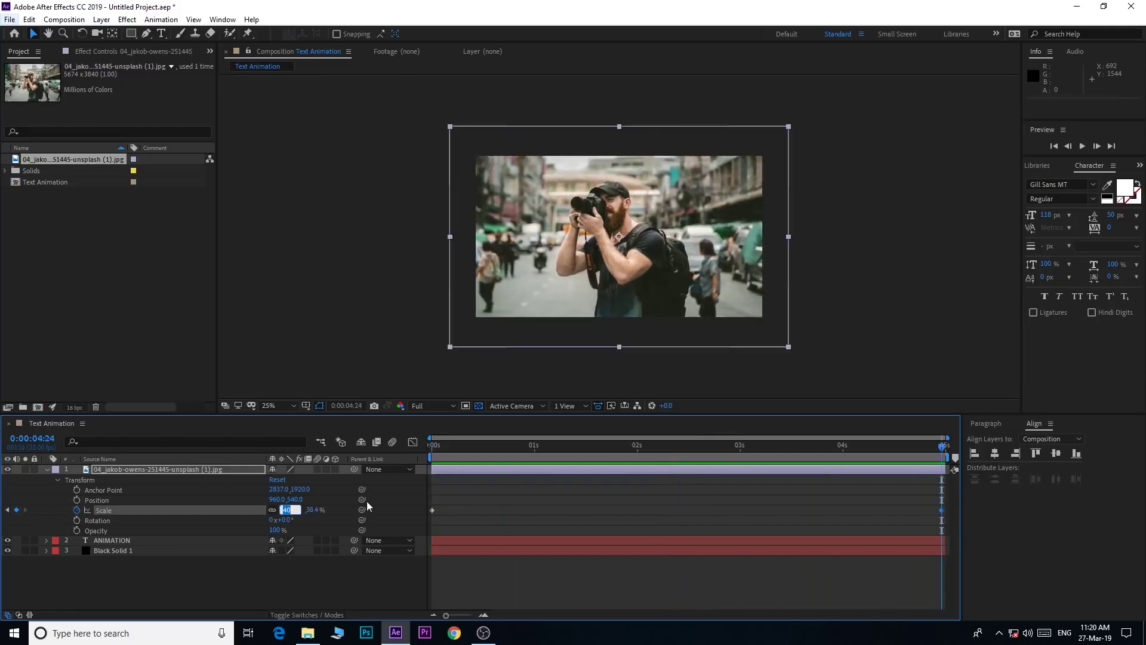
type("50")
key("Return")
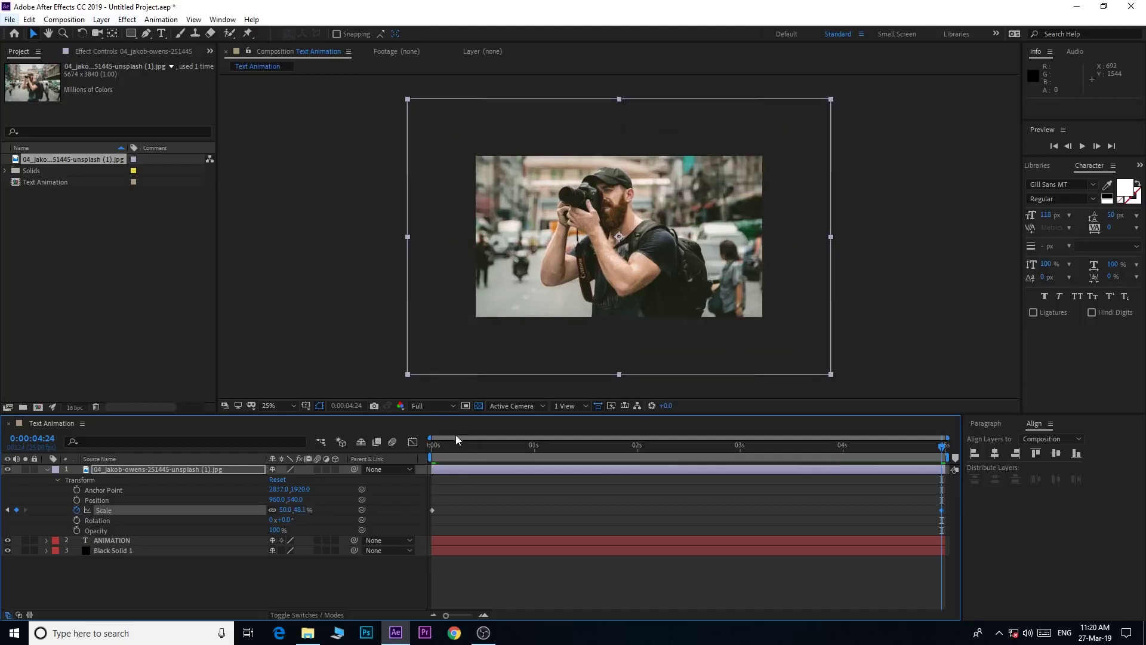
left_click(443, 446)
key("space")
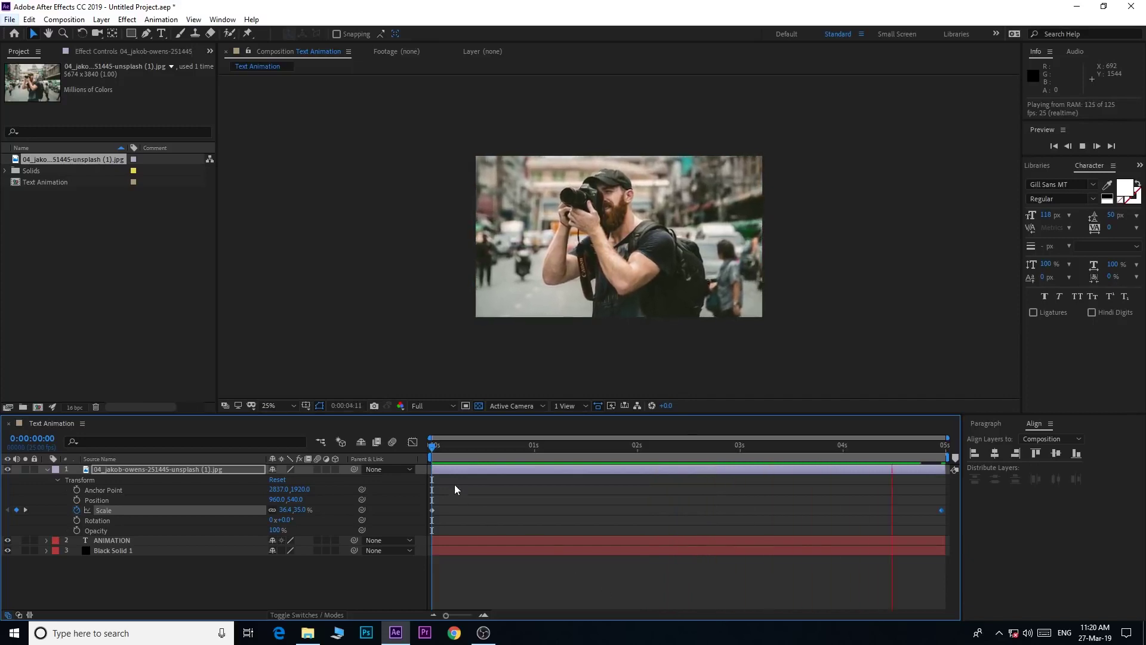
key("space")
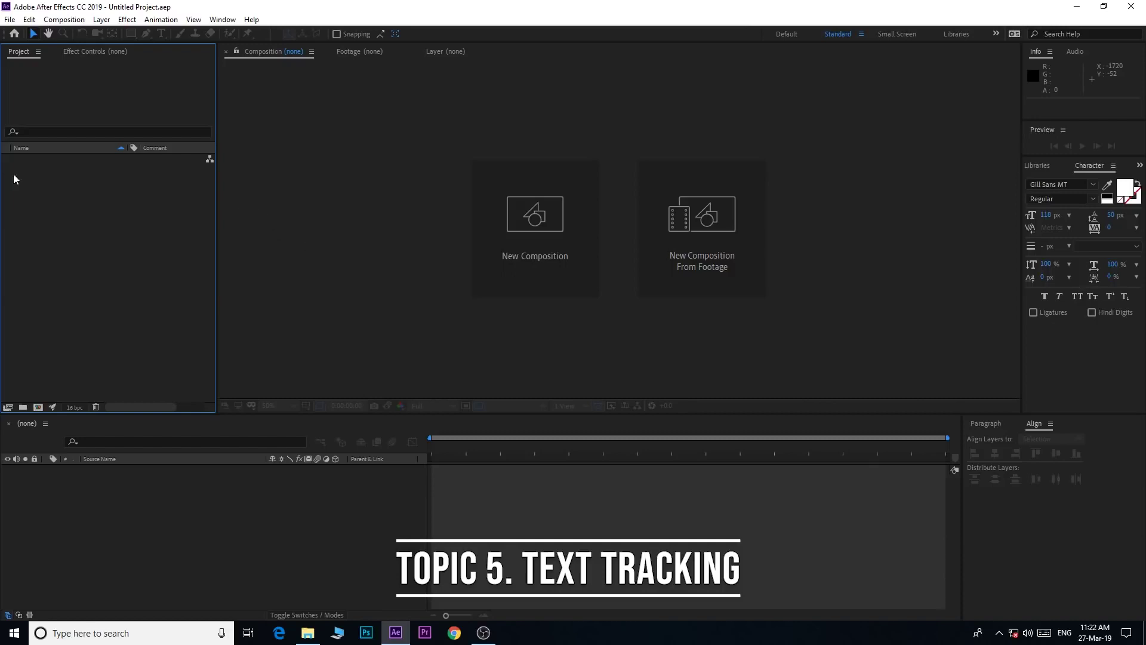
Import 05_MVI_9809.MP4 and create a composition from it.
right_click(145, 250)
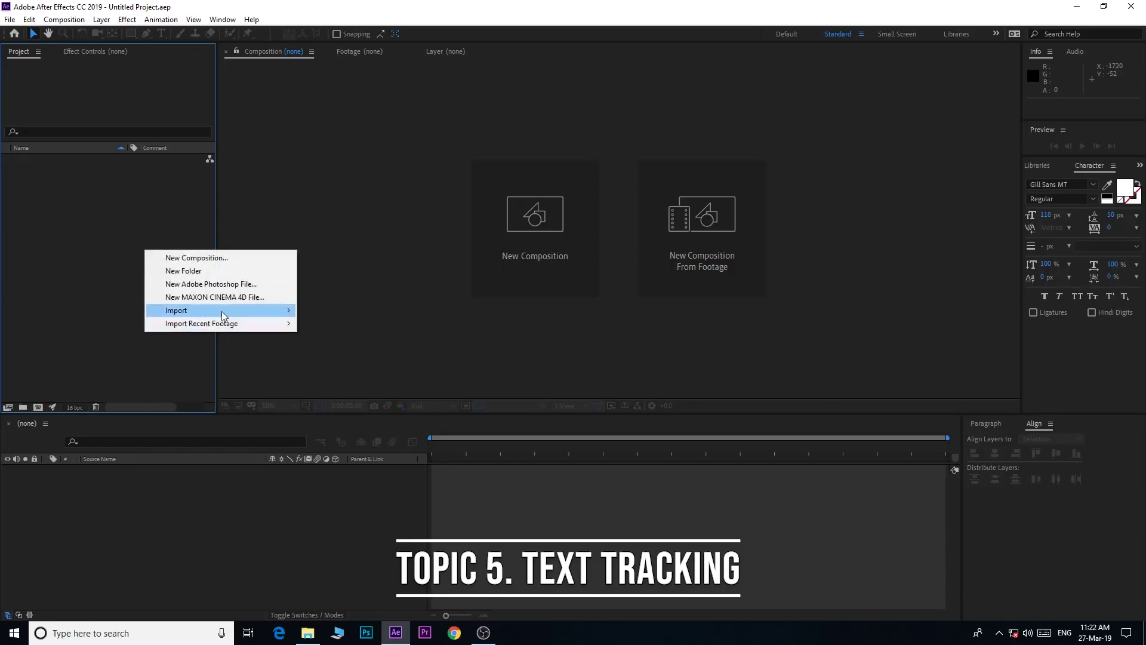
mouse_move(221, 311)
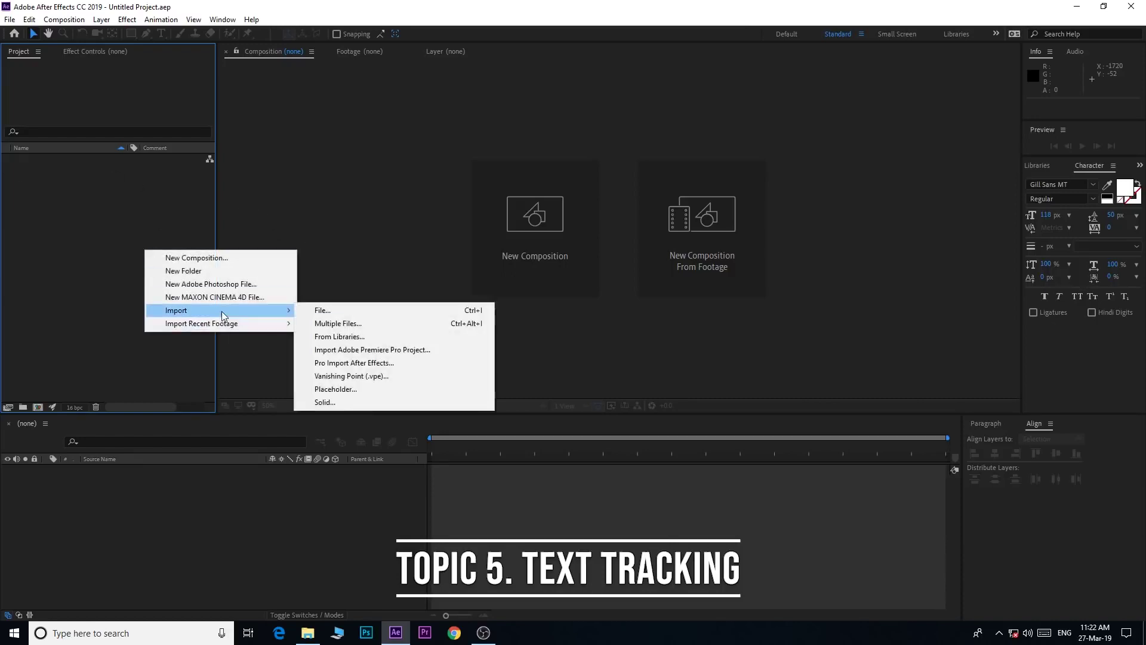
left_click(323, 310)
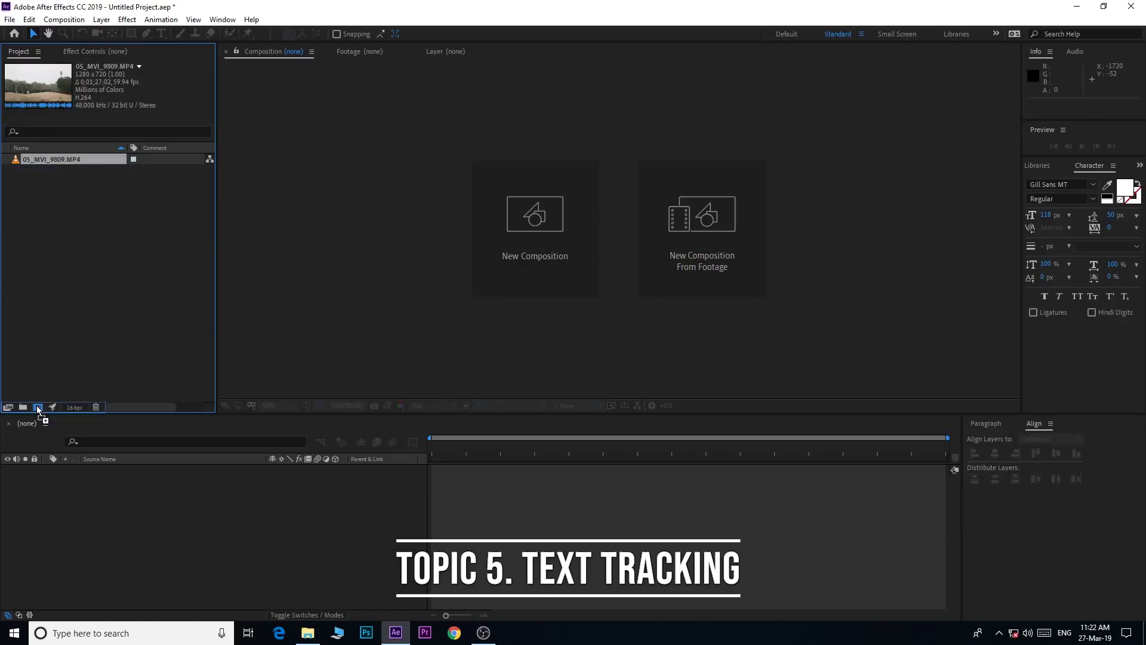
left_click_drag(37, 406, 37, 406)
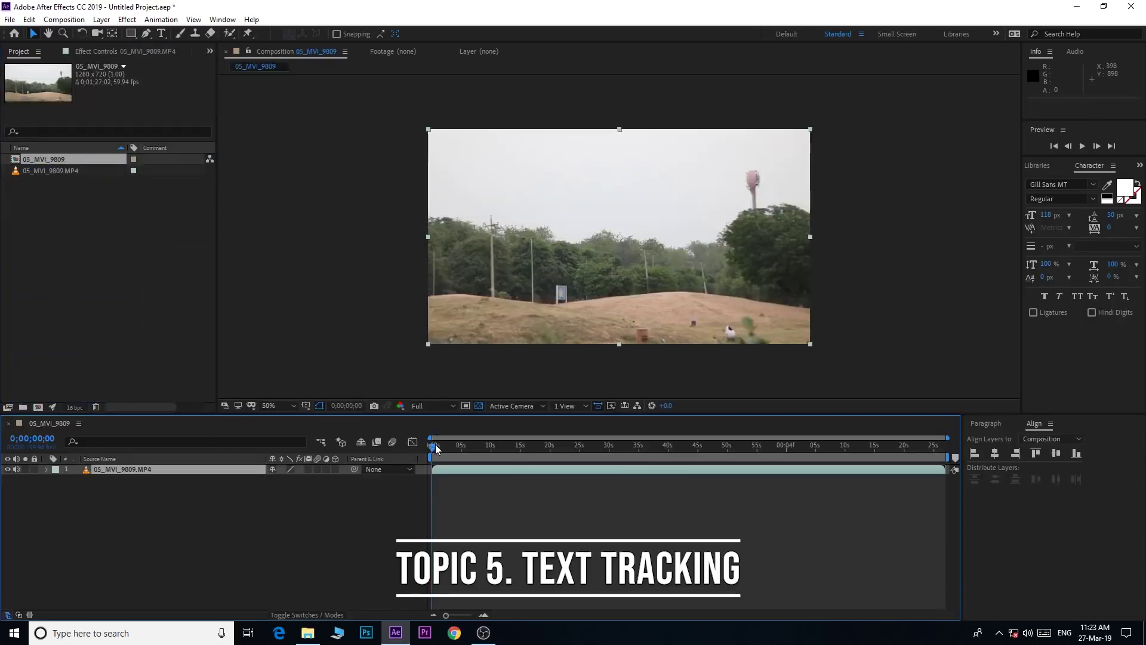
Set the work area from 0;00;55;27 to 0;01;04;00, trim the comp to it, and preview.
mouse_move(435, 448)
left_mouse_down()
mouse_move(679, 477)
mouse_move(761, 471)
left_mouse_up()
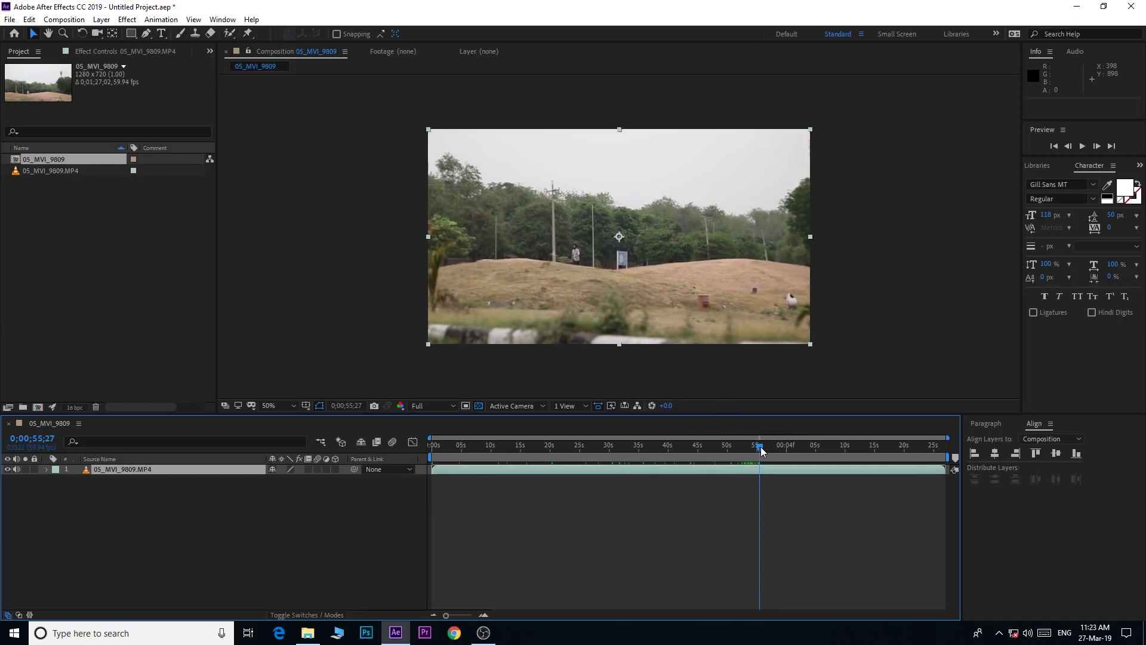
key("b")
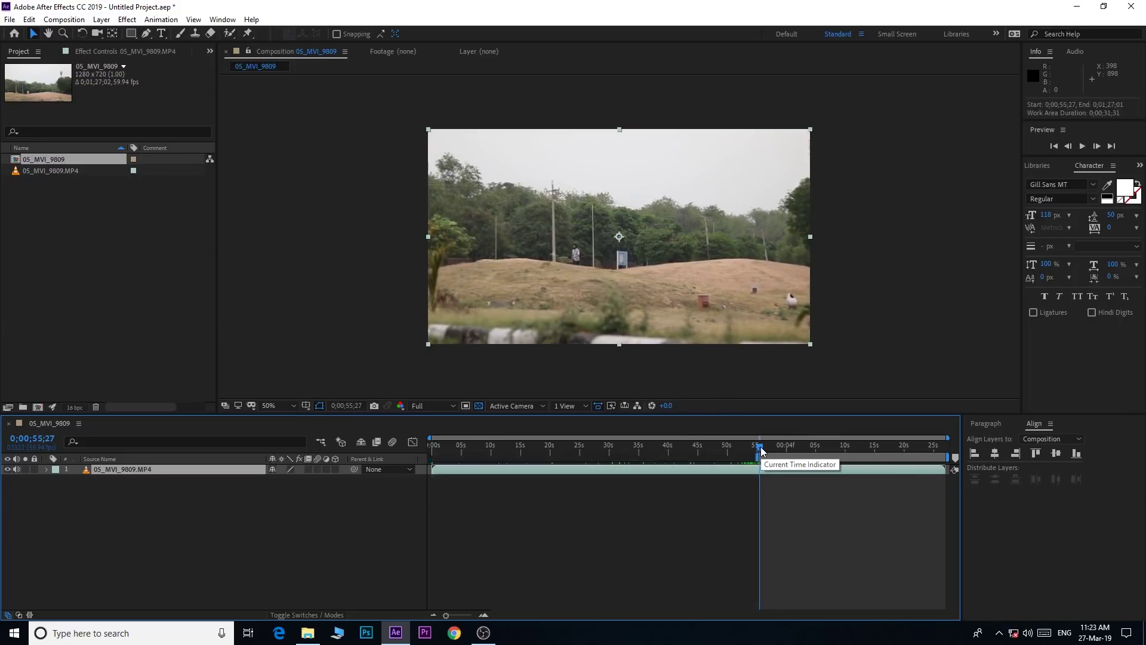
mouse_move(761, 447)
left_mouse_down()
mouse_move(829, 460)
mouse_move(811, 470)
left_mouse_up()
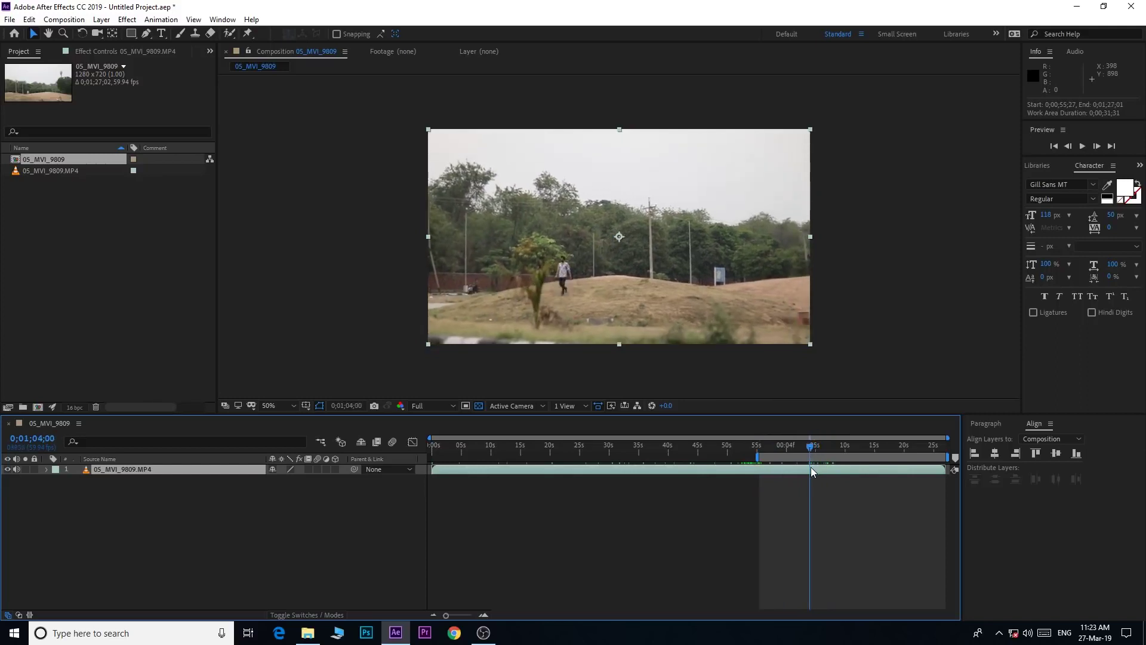
key("n")
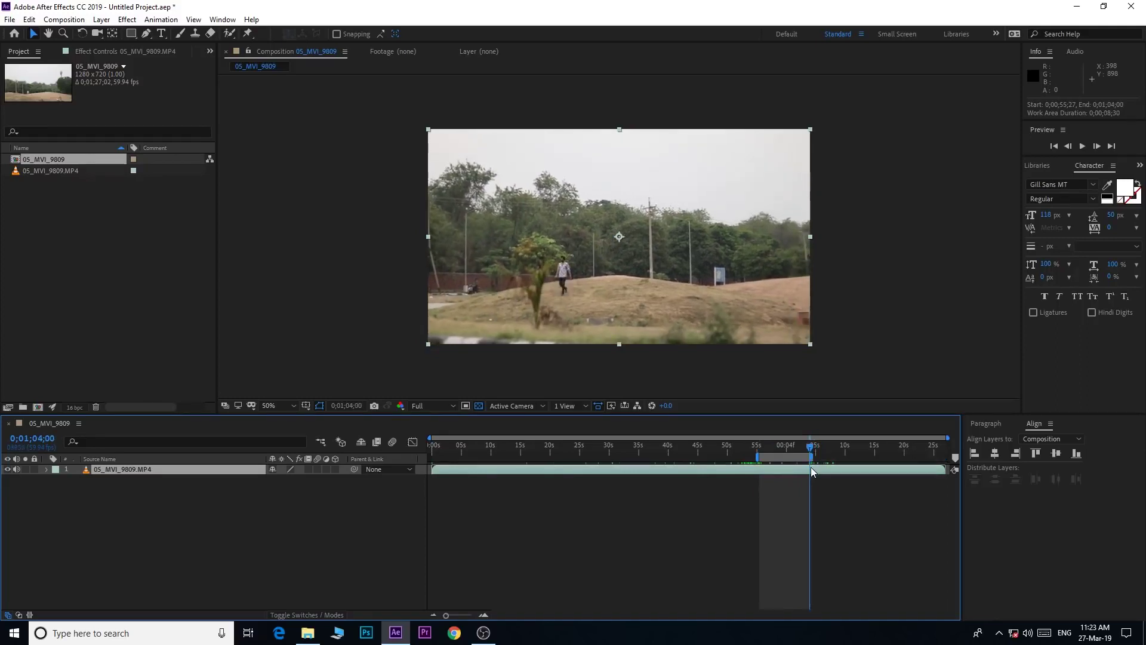
right_click(800, 456)
left_click(824, 491)
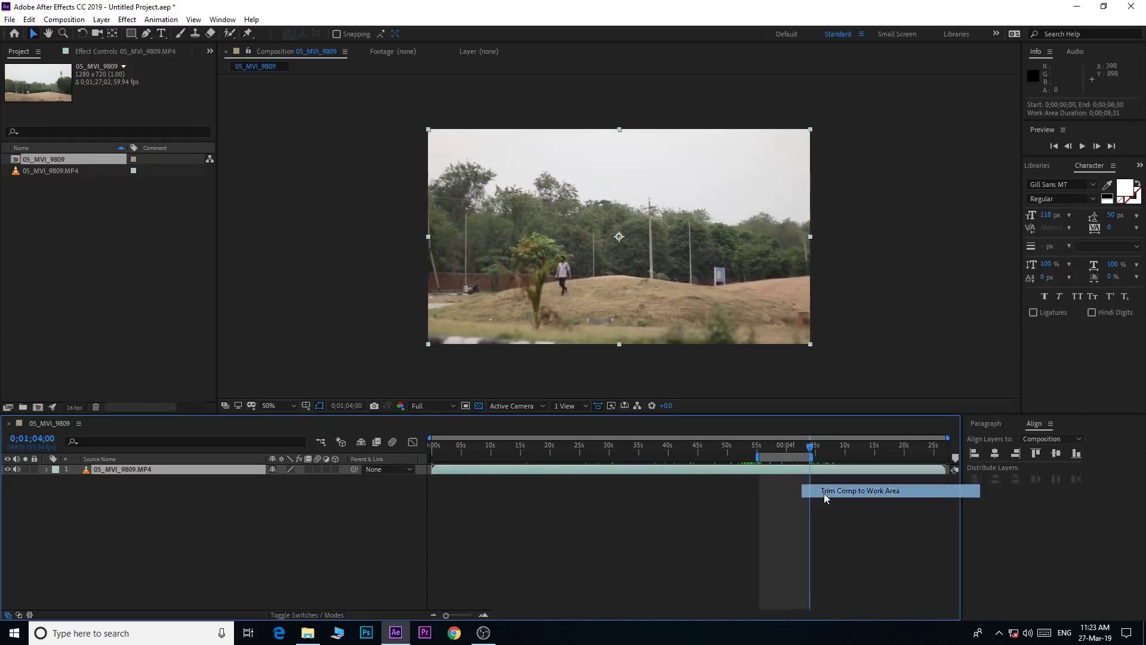
left_click_drag(456, 447, 404, 447)
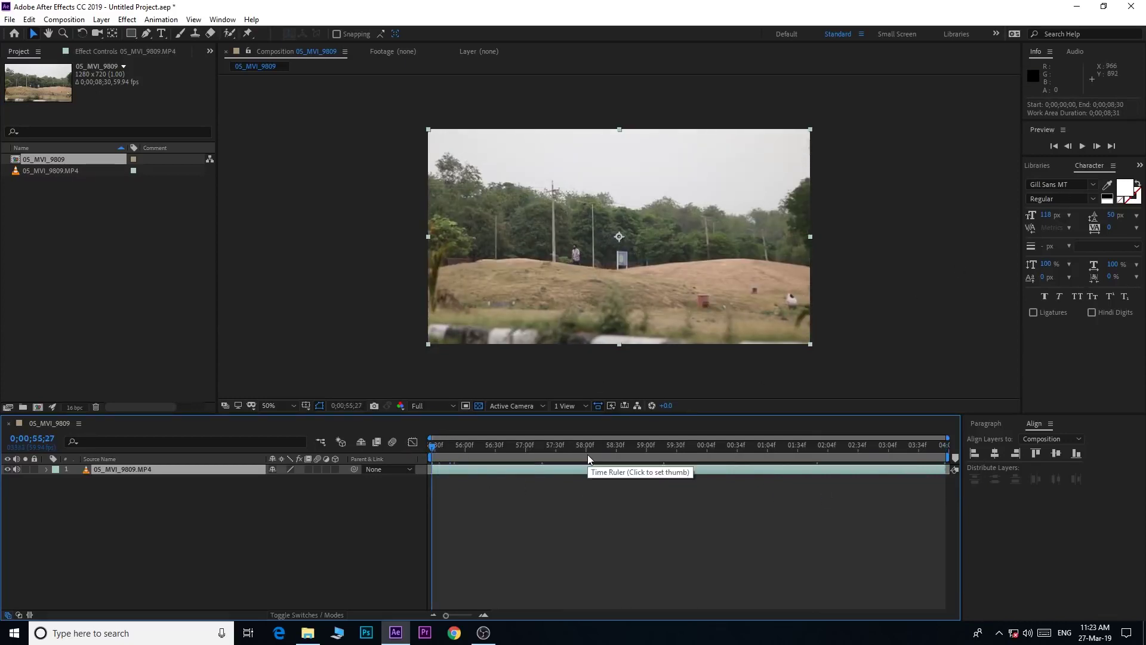
key("space")
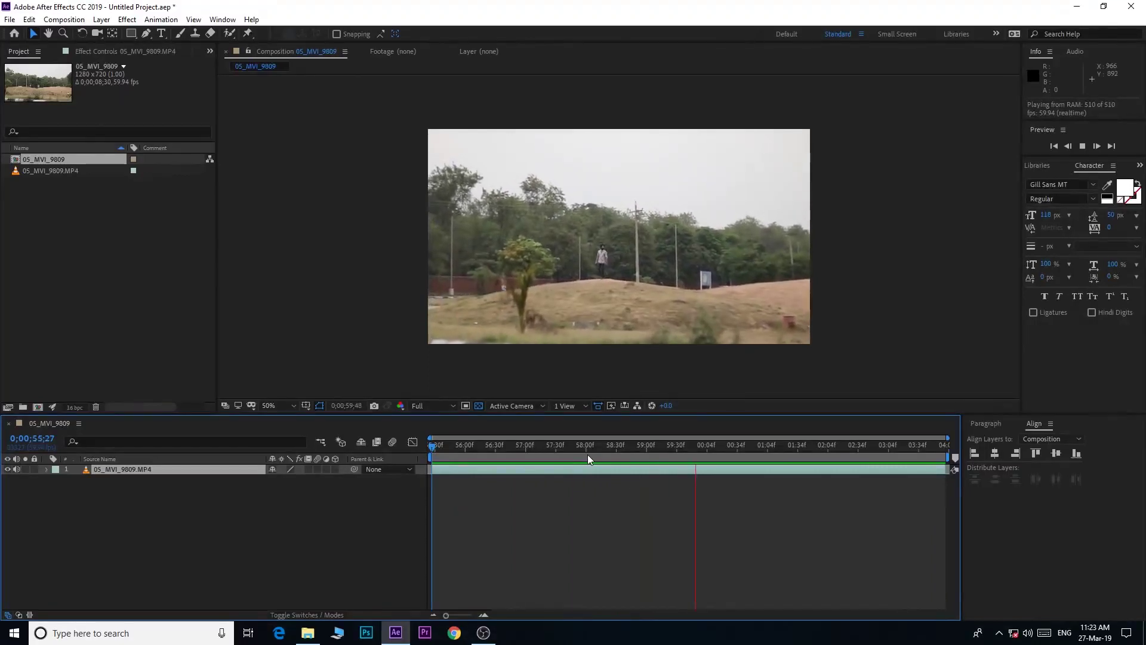
key("space")
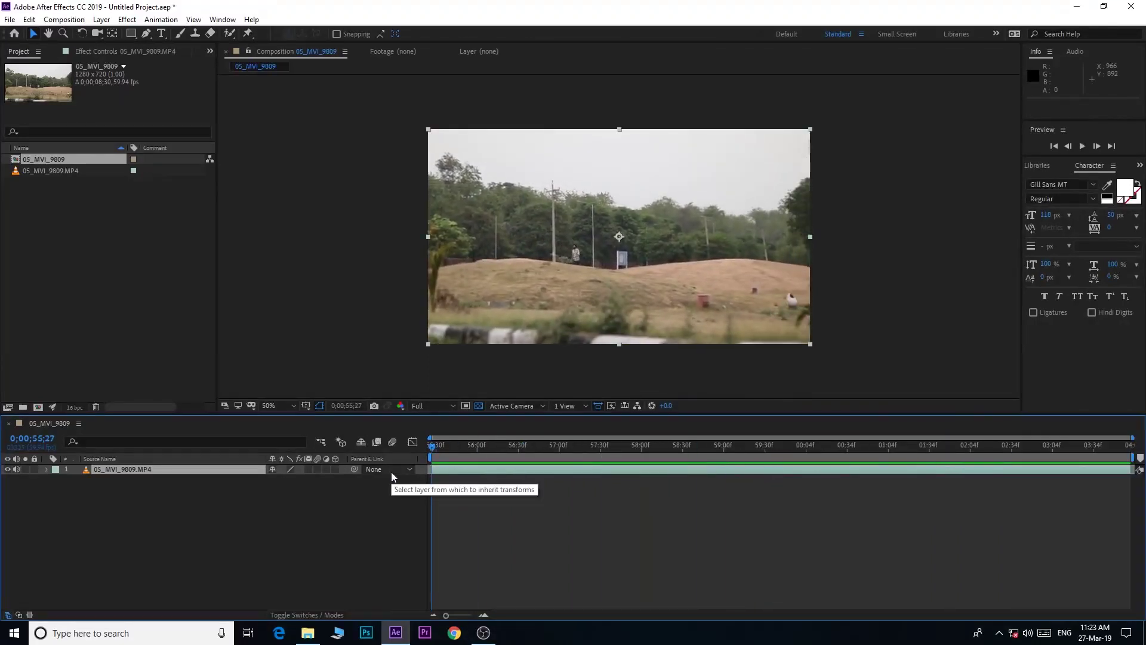
Show the Tracker panel from the Window menu.
left_click(219, 23)
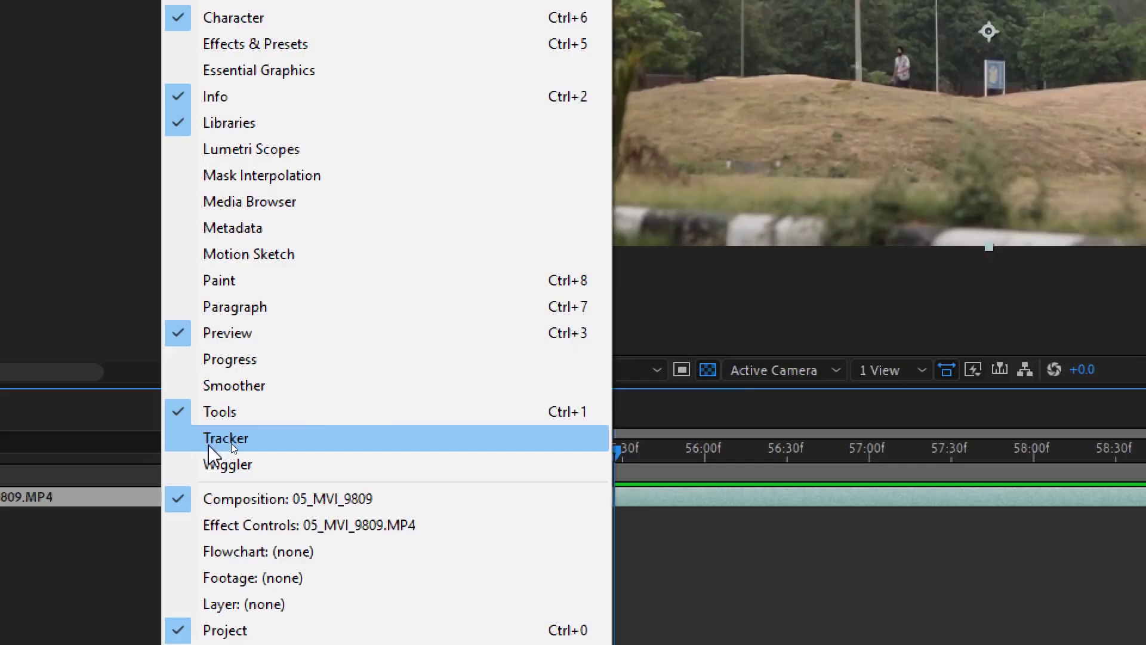
left_click(248, 442)
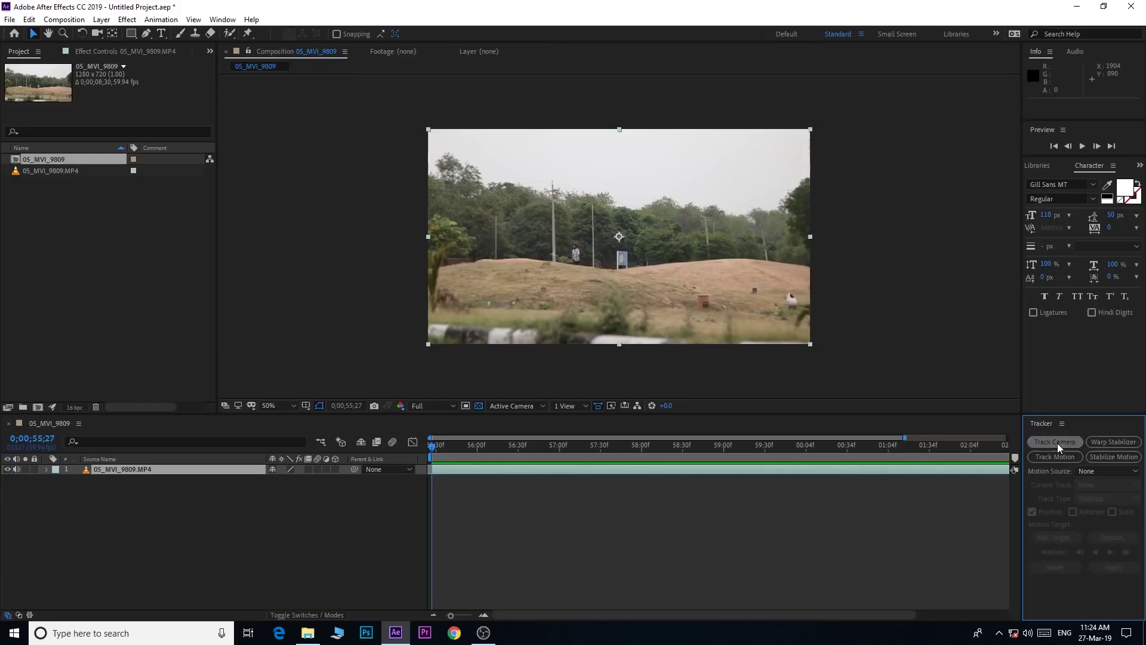
left_click(1058, 443)
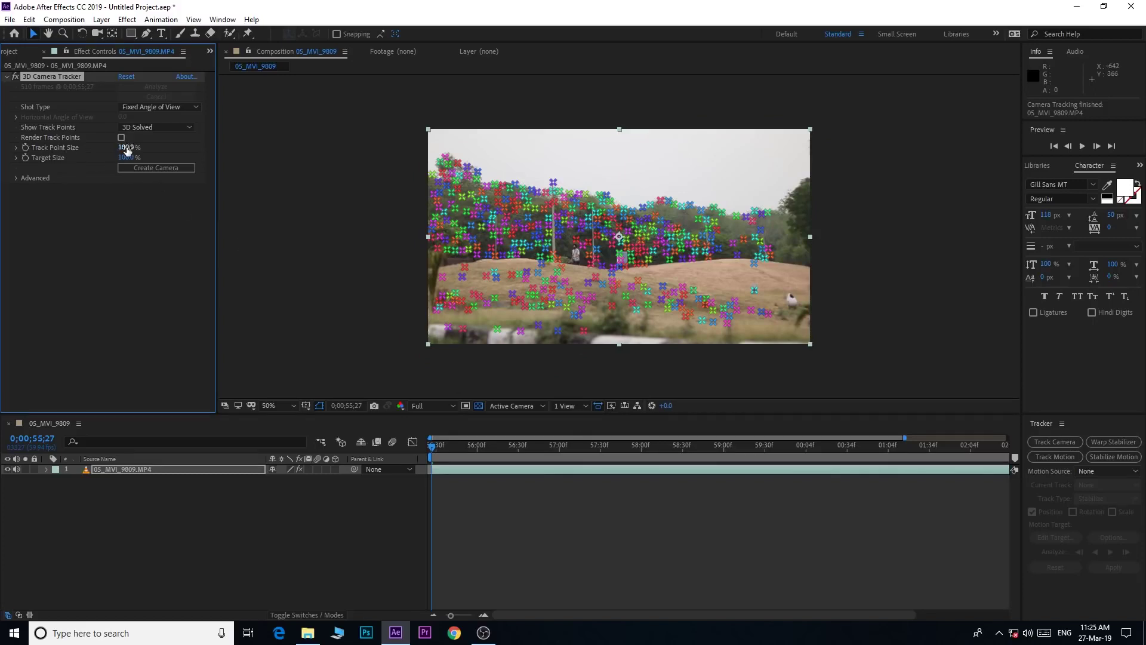
mouse_move(122, 146)
left_mouse_down()
mouse_move(79, 155)
mouse_move(117, 158)
left_mouse_up()
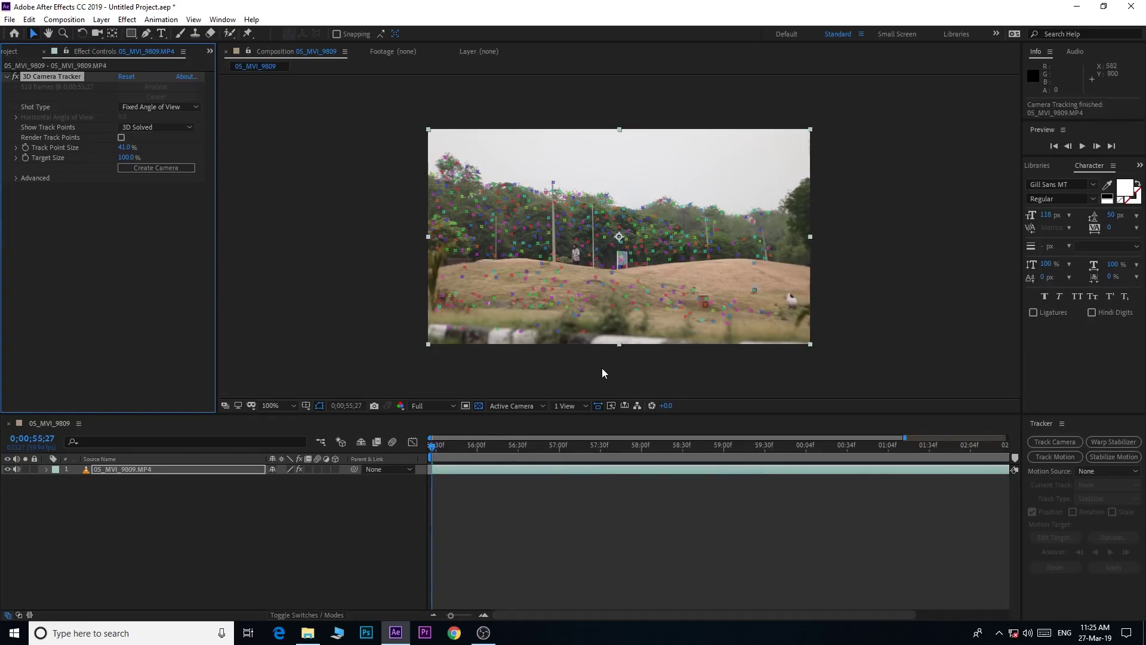
key("slash")
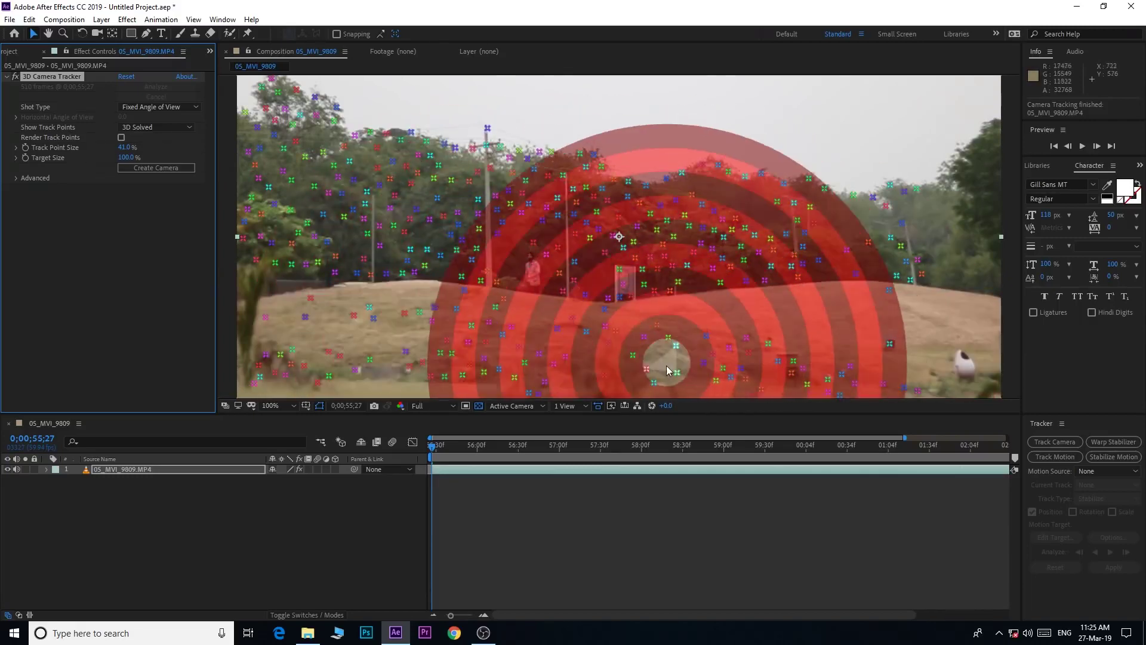
key("comma")
key("comma")
key("comma")
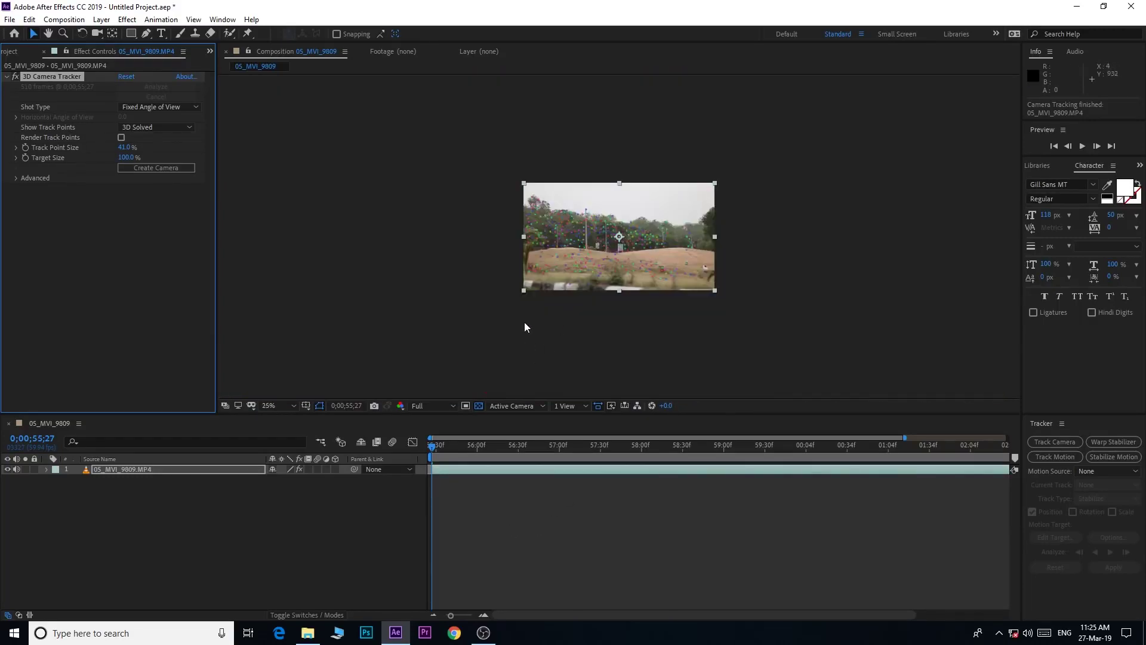
key("period")
key("period")
left_click(469, 445)
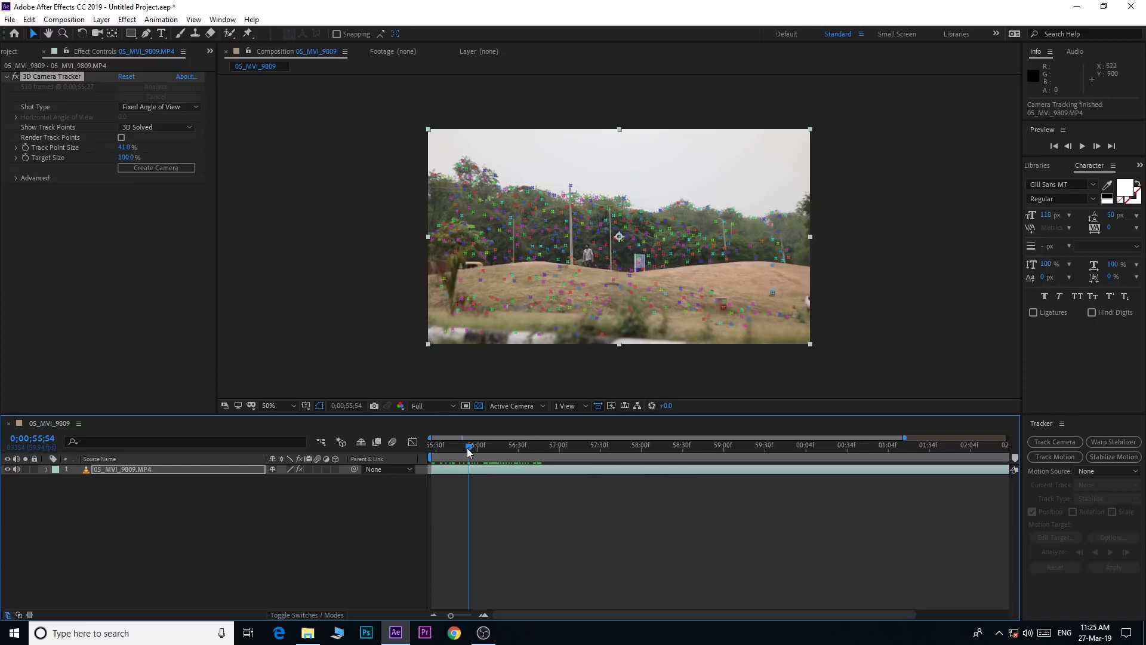
mouse_move(468, 447)
left_mouse_down()
mouse_move(499, 448)
mouse_move(490, 451)
left_mouse_up()
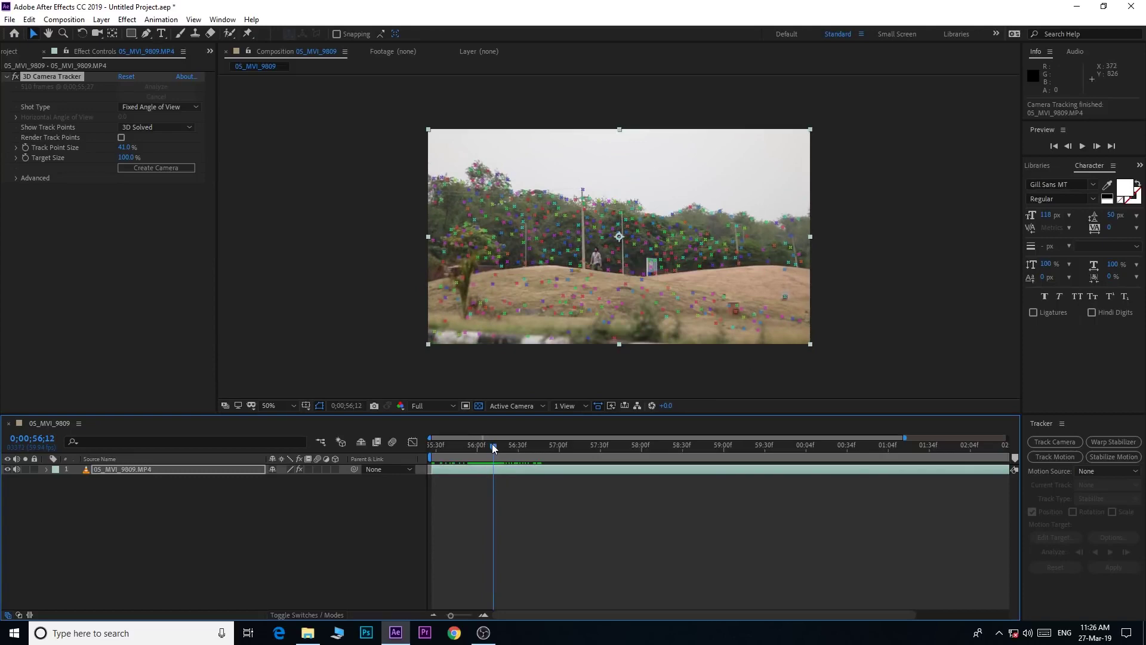
left_click_drag(460, 446, 692, 448)
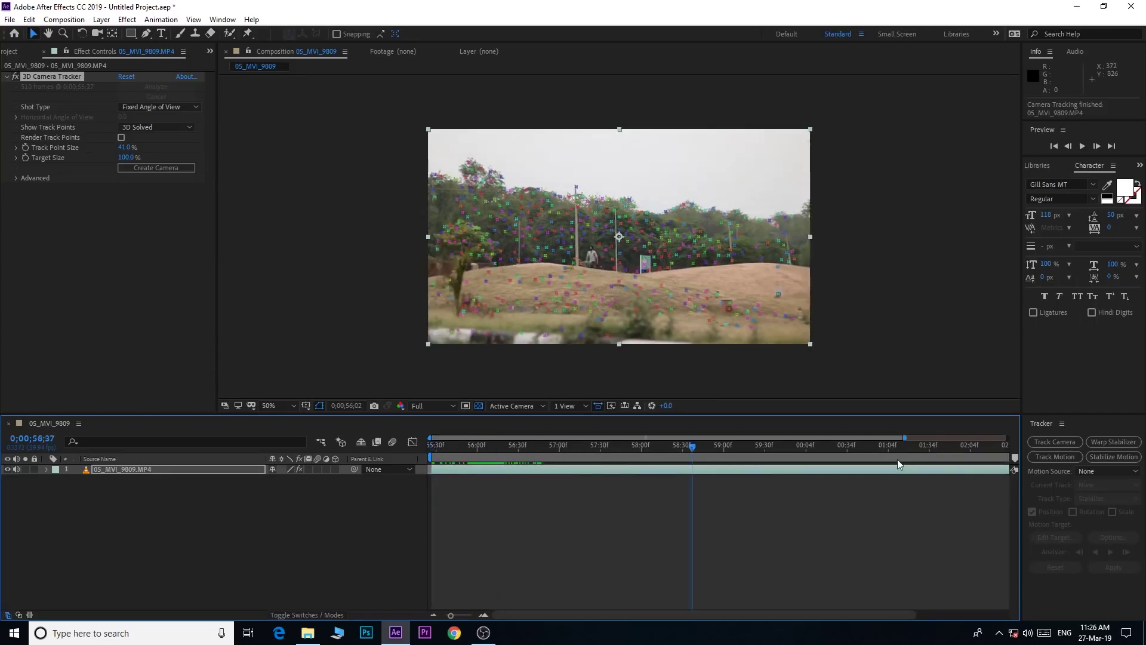
mouse_move(897, 460)
left_mouse_down()
mouse_move(474, 460)
mouse_move(433, 439)
mouse_move(726, 453)
left_mouse_up()
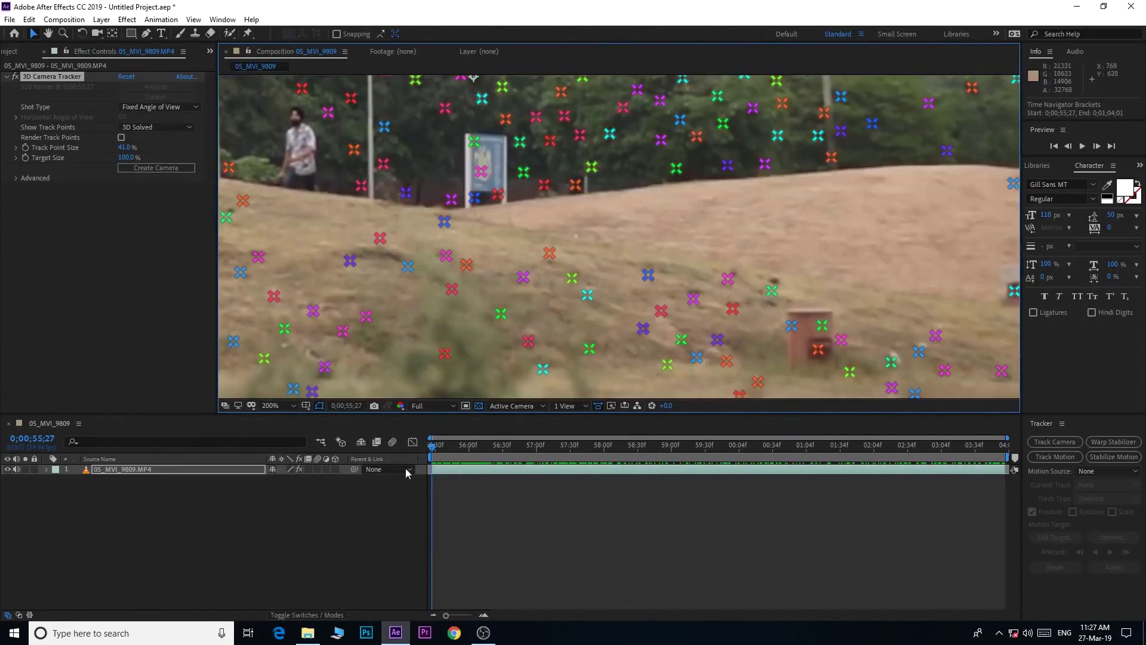
left_click_drag(438, 452, 518, 452)
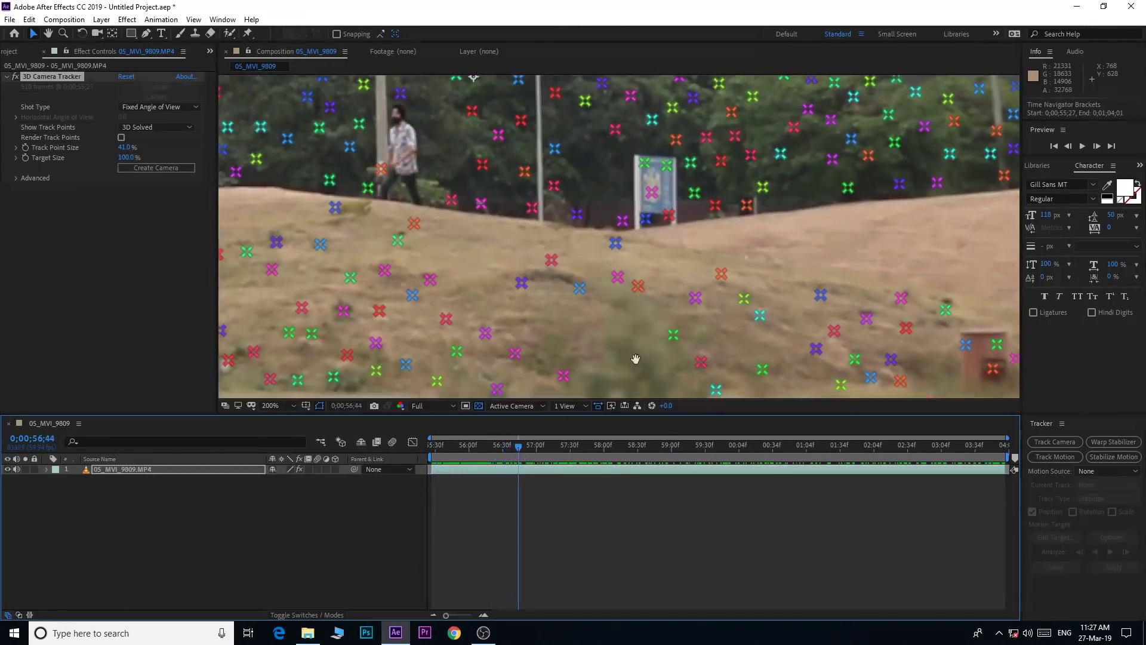
left_click_drag(477, 269, 442, 264)
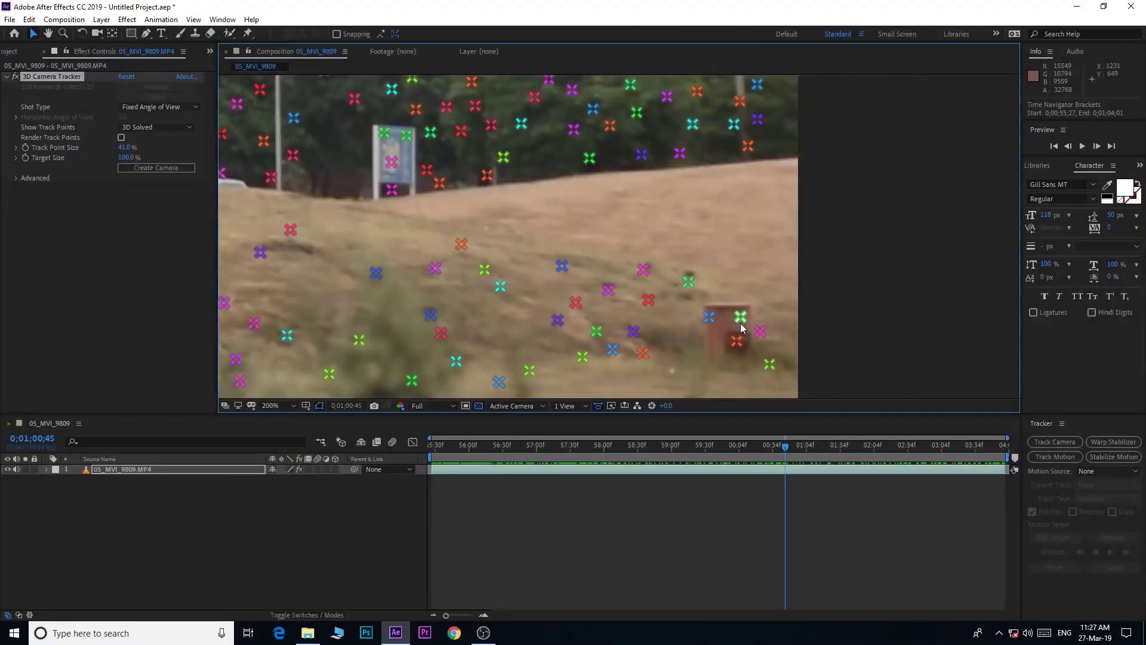
left_click_drag(785, 447, 1009, 454)
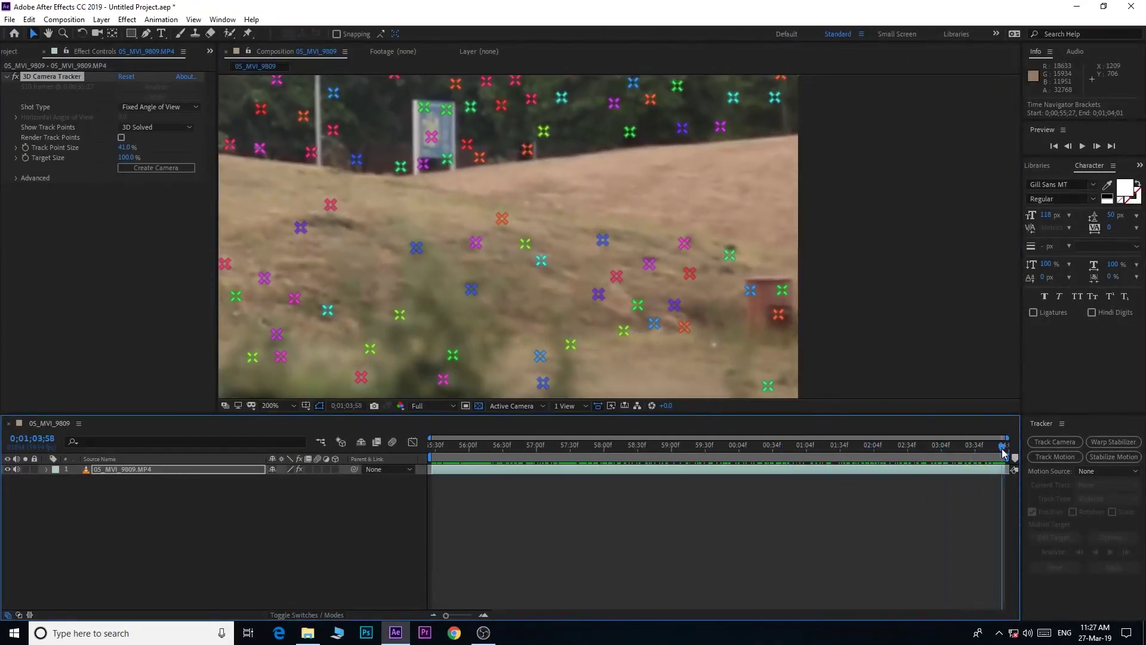
left_click_drag(1008, 455, 430, 461)
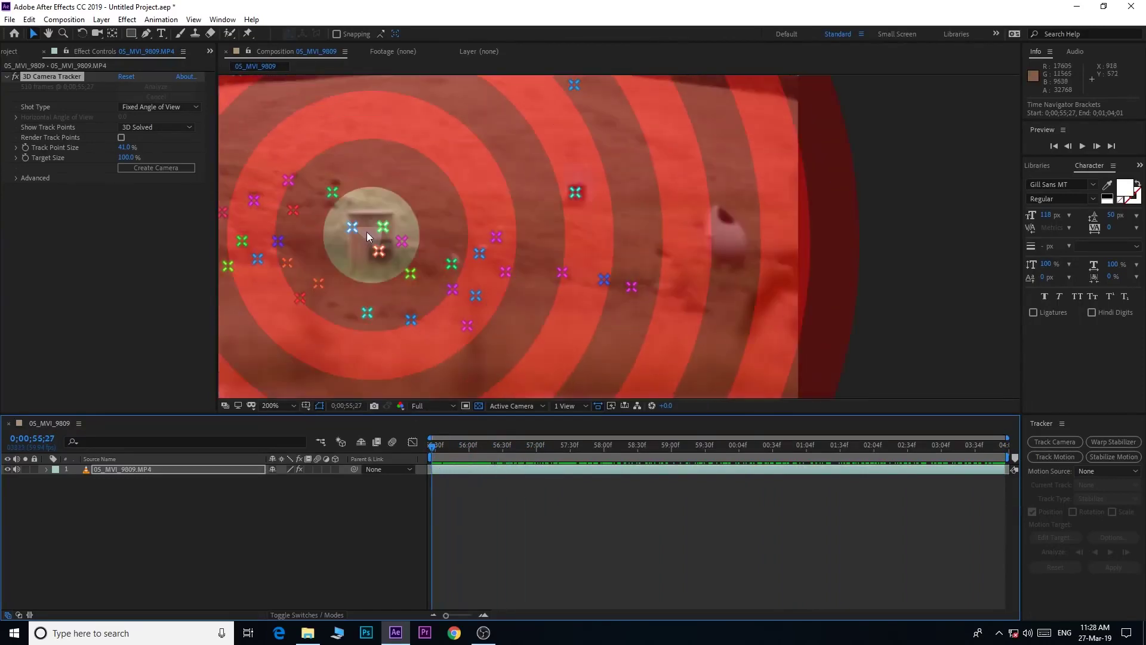
Create a Text layer and 3D Tracker Camera from the selected track points.
mouse_move(368, 228)
right_click(373, 234)
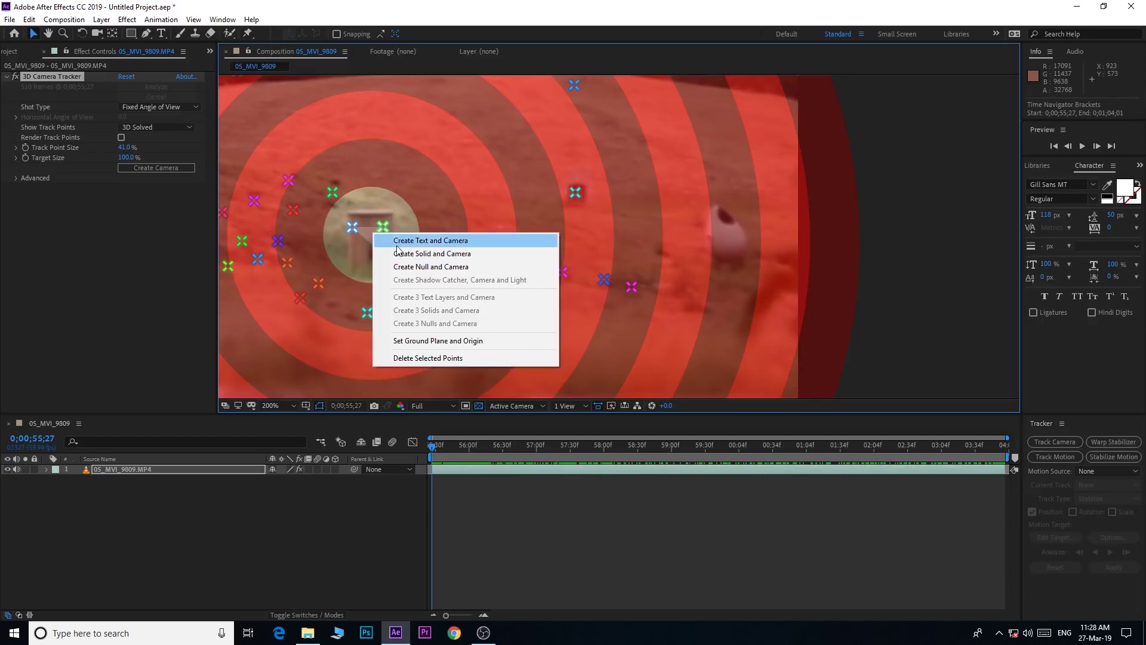
left_click(398, 245)
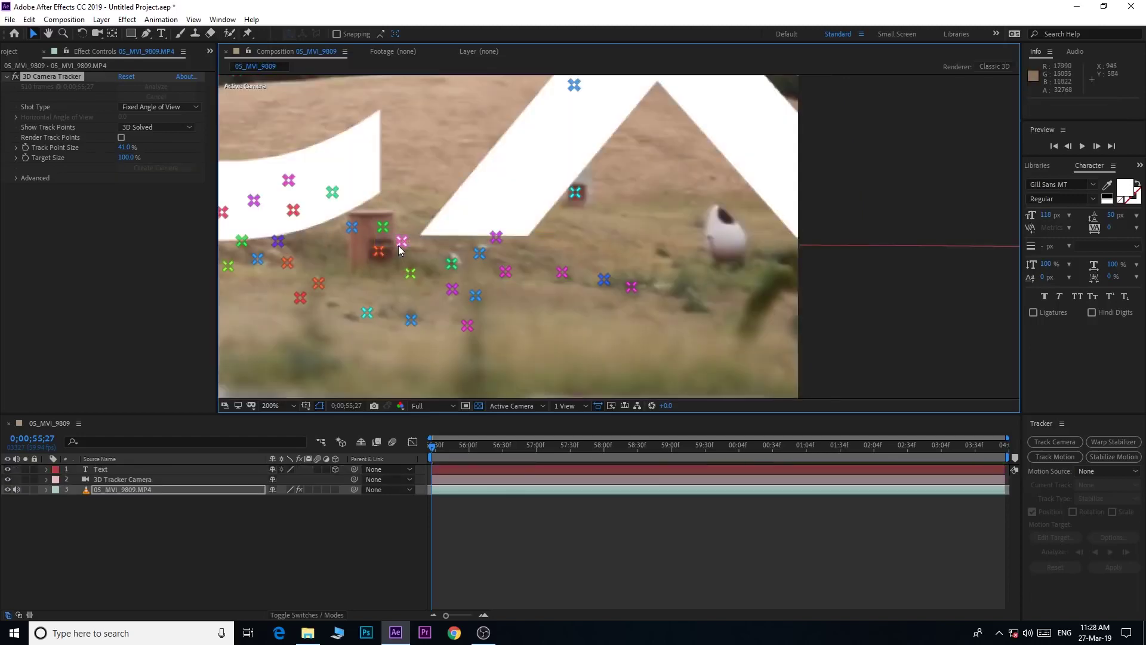
left_click(280, 406)
left_click(295, 207)
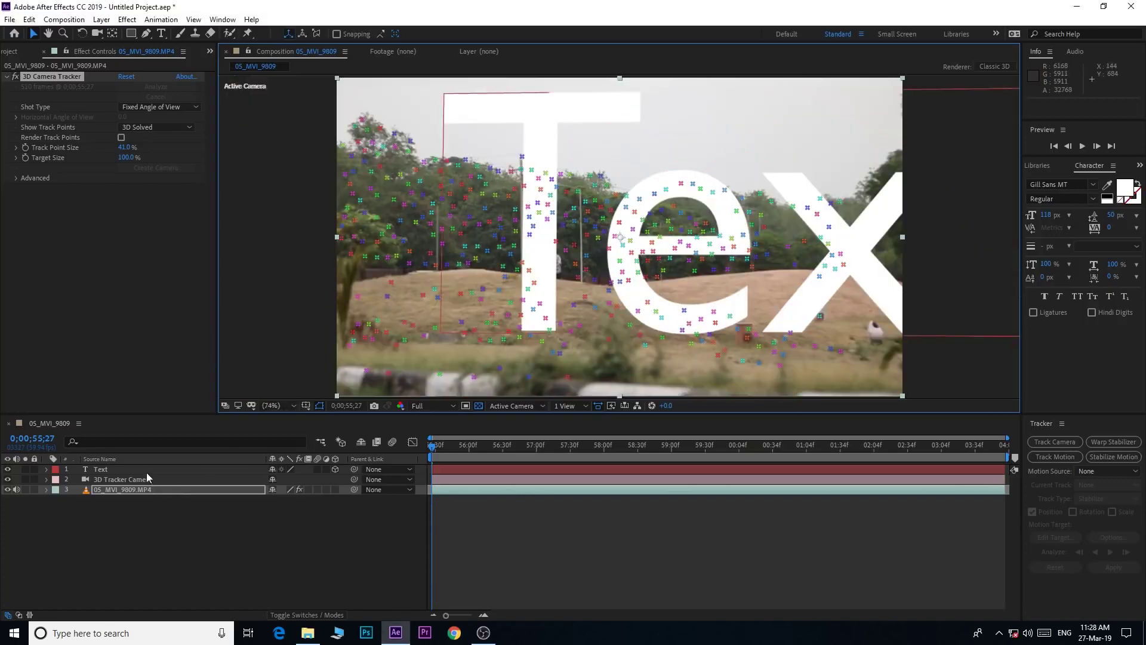
Set the Text layer's Scale to 43.5%.
left_click(108, 469)
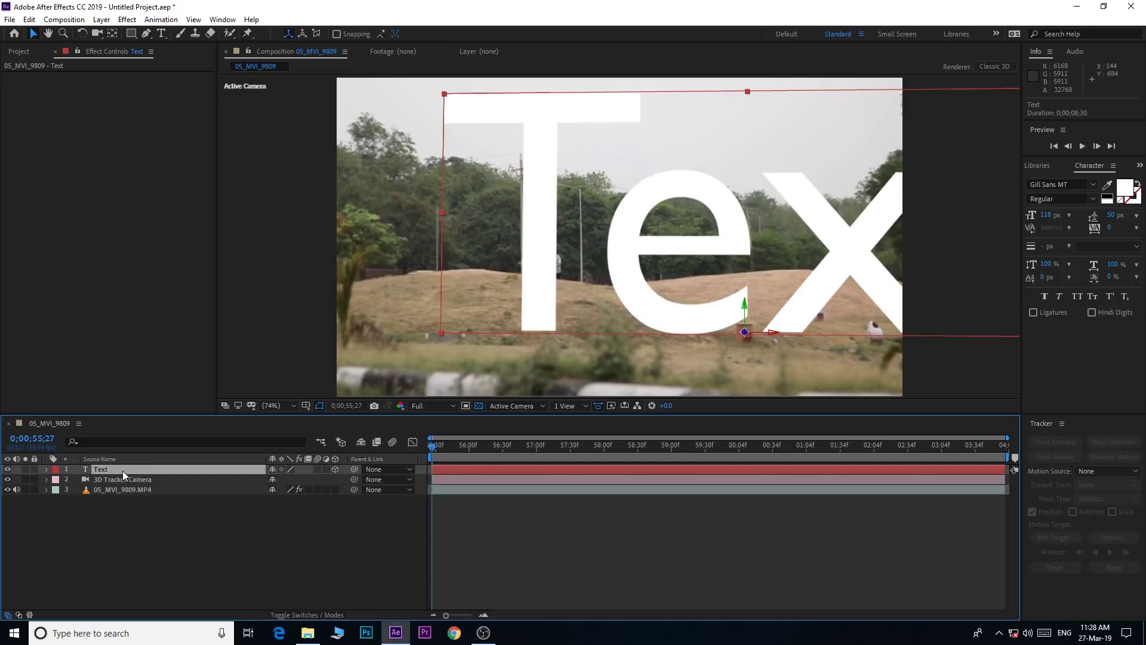
key("s")
left_click_drag(287, 479, 229, 490)
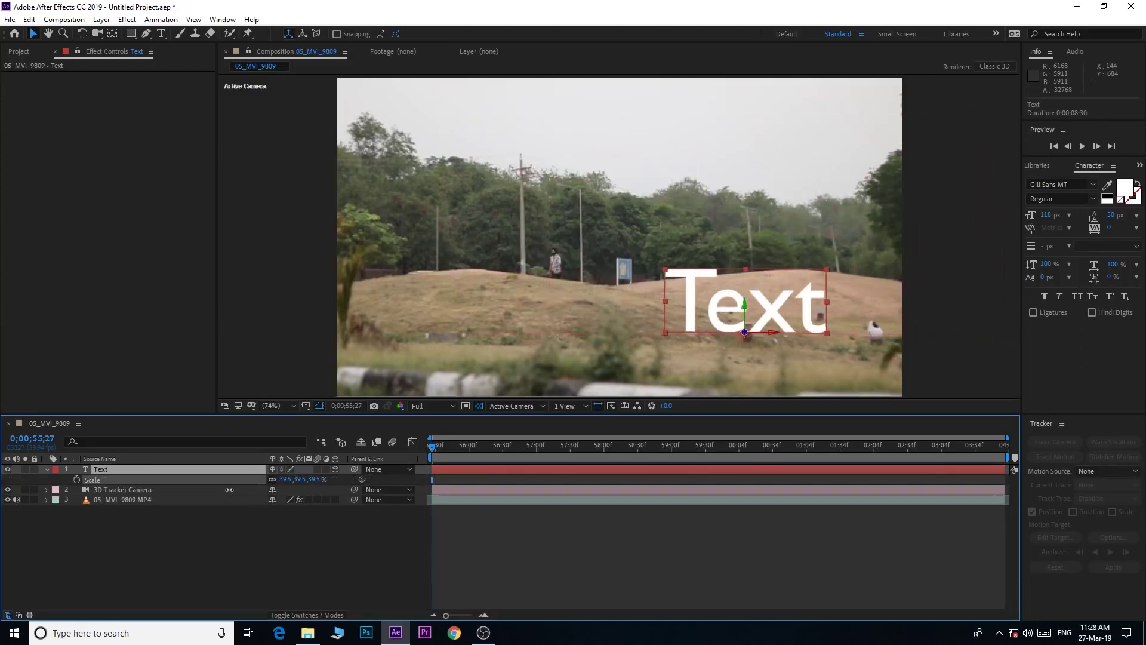
left_click_drag(230, 489, 231, 489)
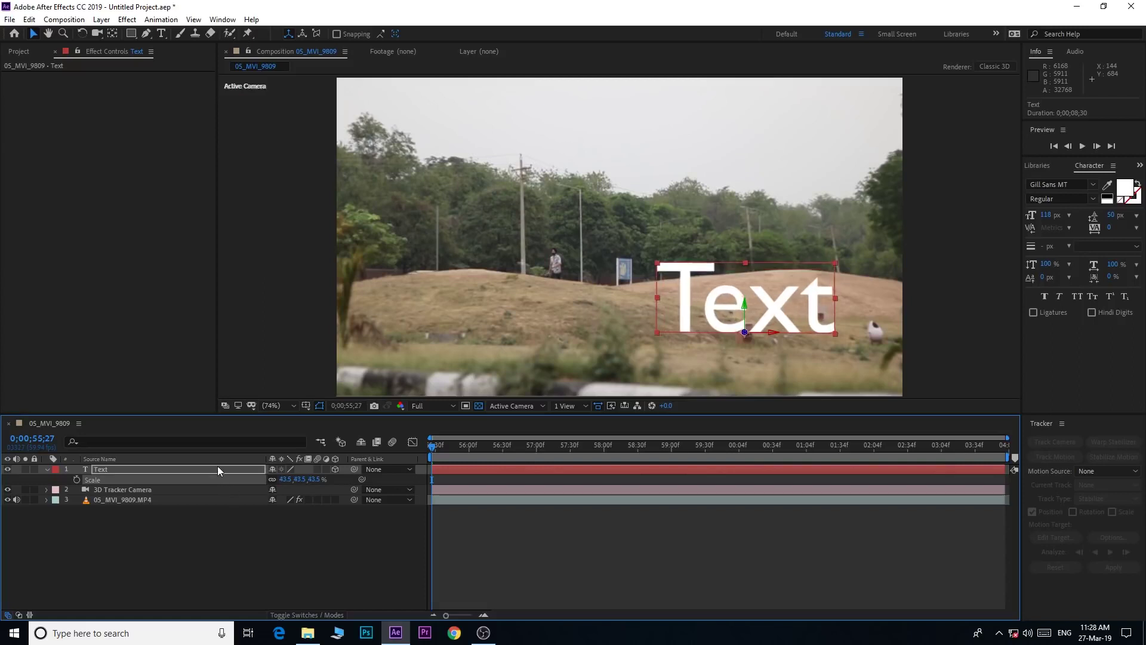
Make the text All Caps in the Impact font.
left_click(1077, 296)
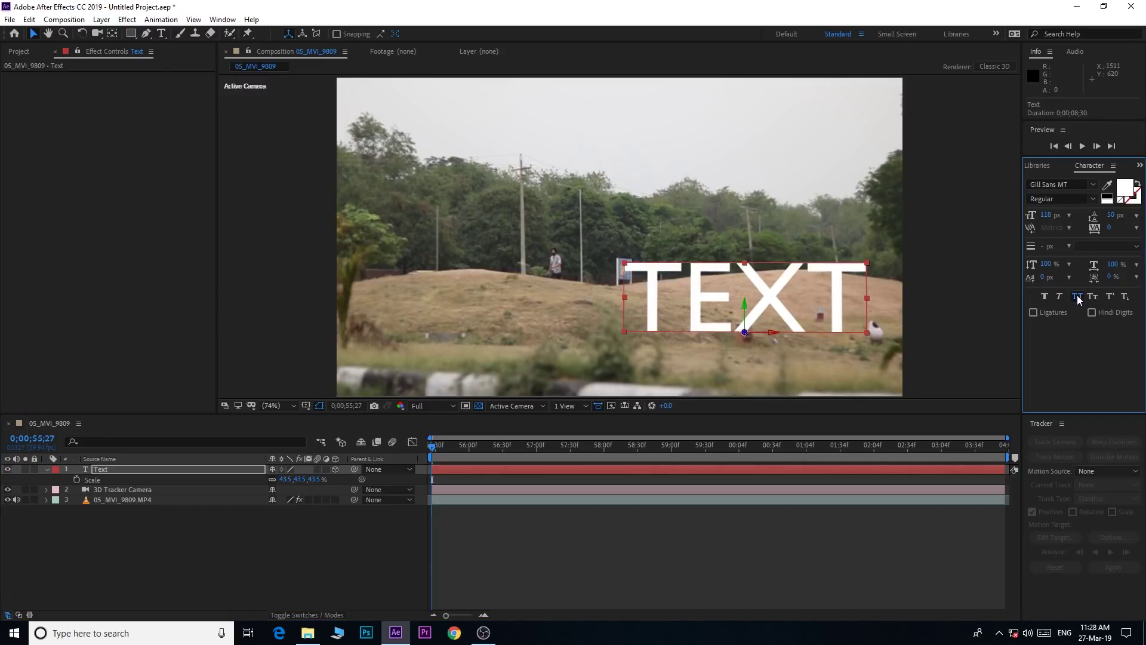
left_click(1068, 185)
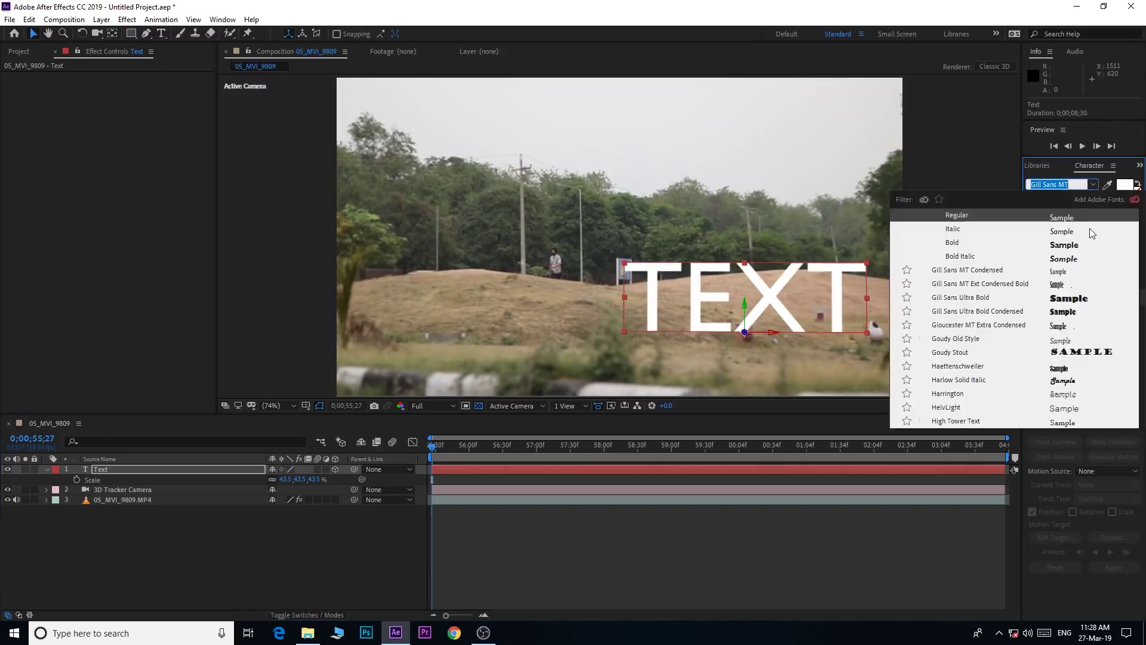
type("impa")
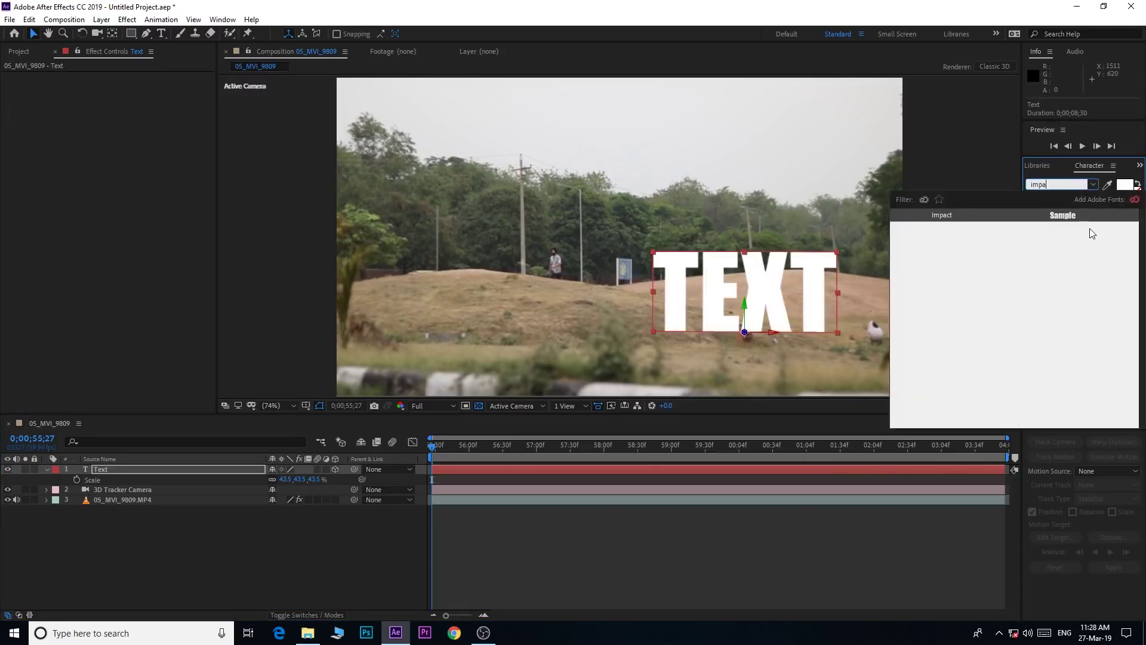
left_click(1070, 217)
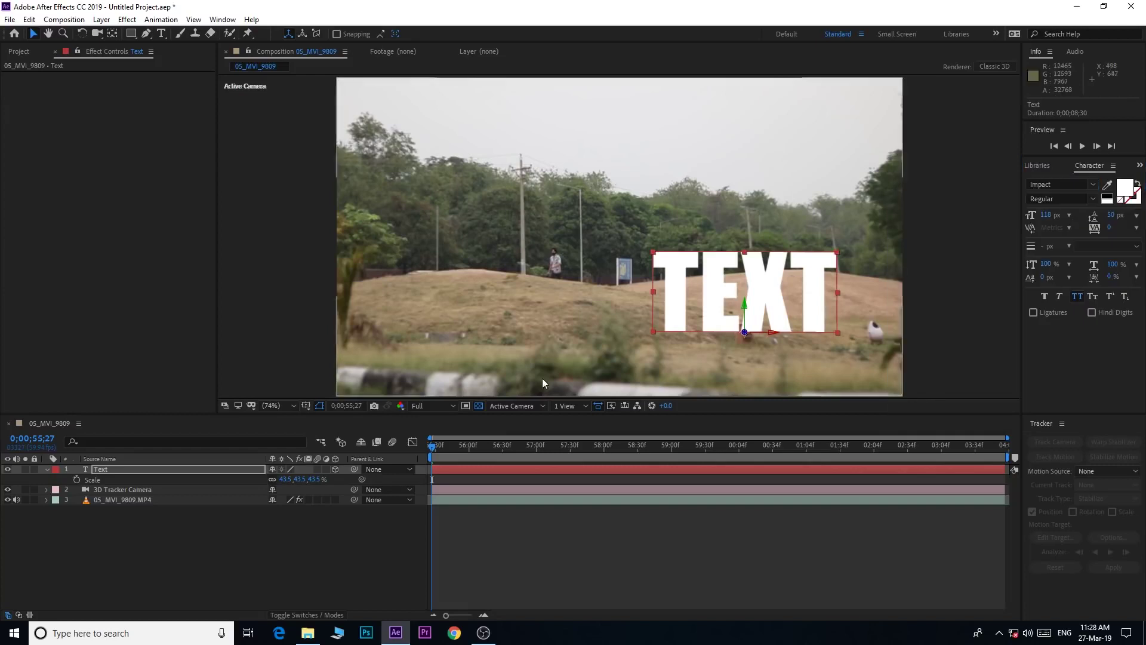
left_click(345, 557)
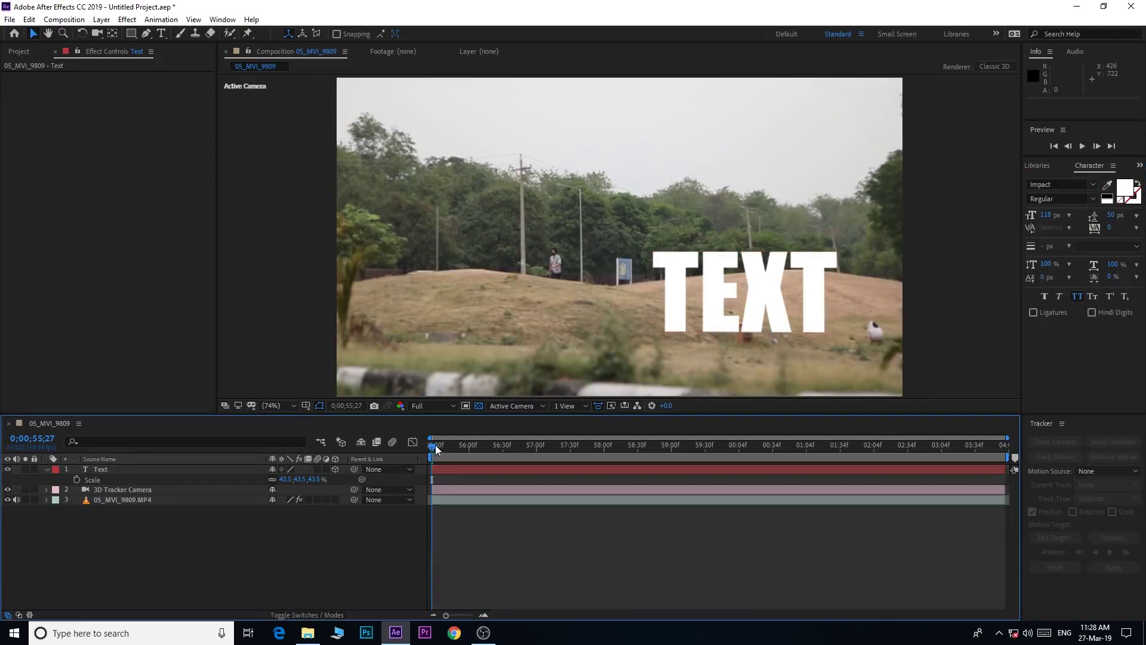
left_click(62, 471)
left_click(47, 470)
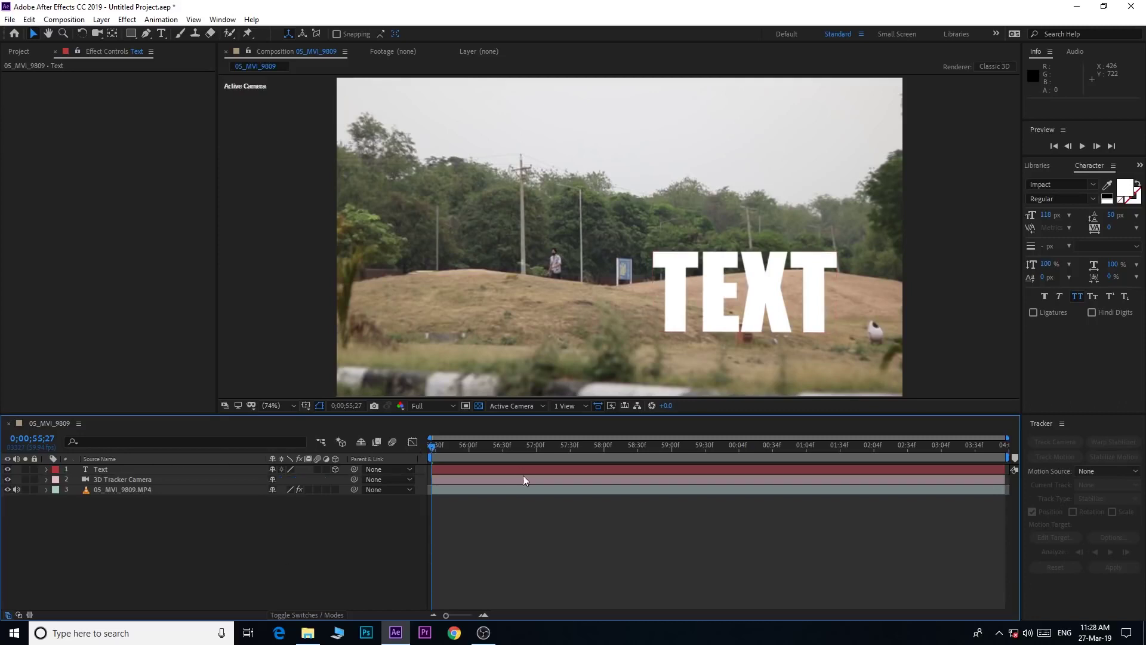
Preview the tracked text, then drag the TEXT to the centre of the frame.
key("space")
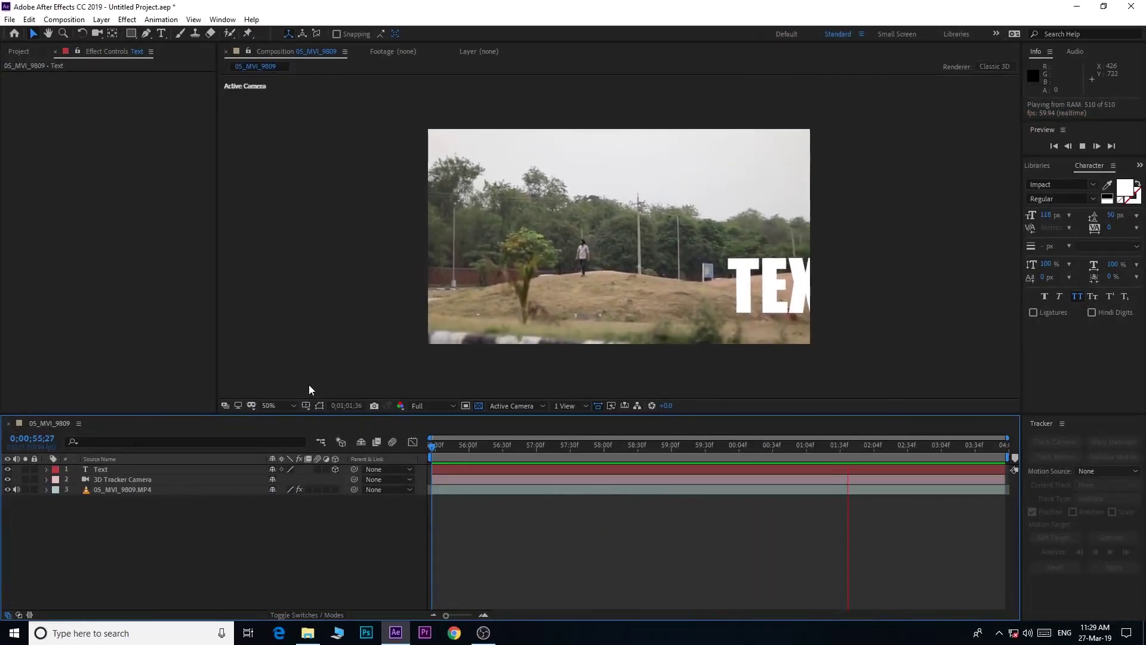
key("space")
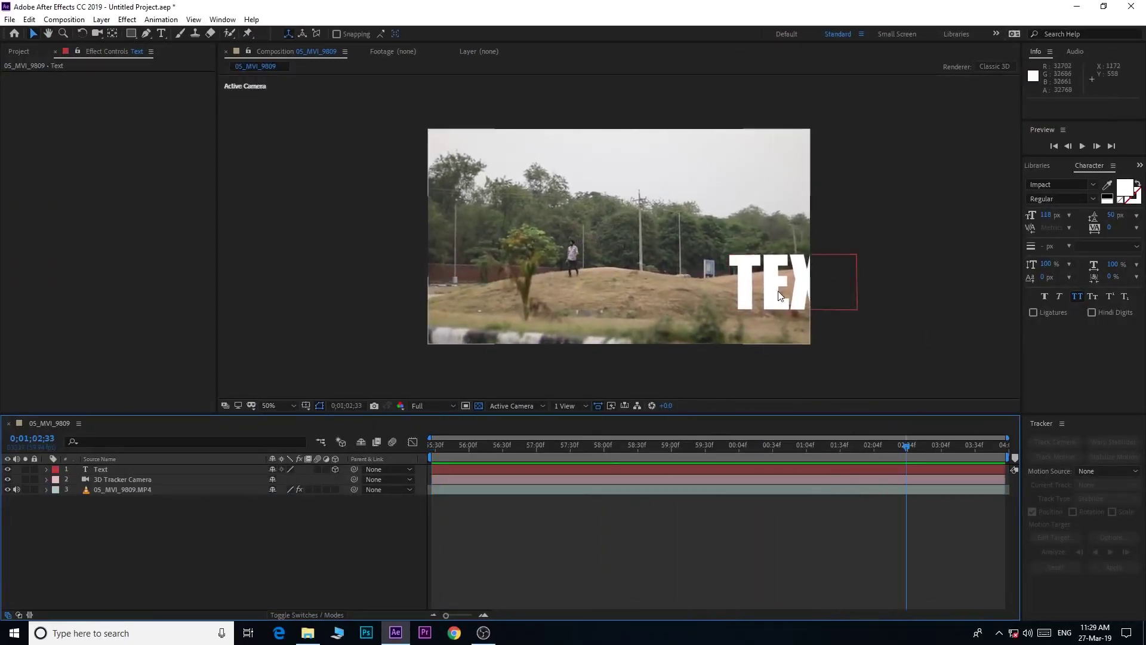
left_click(779, 286)
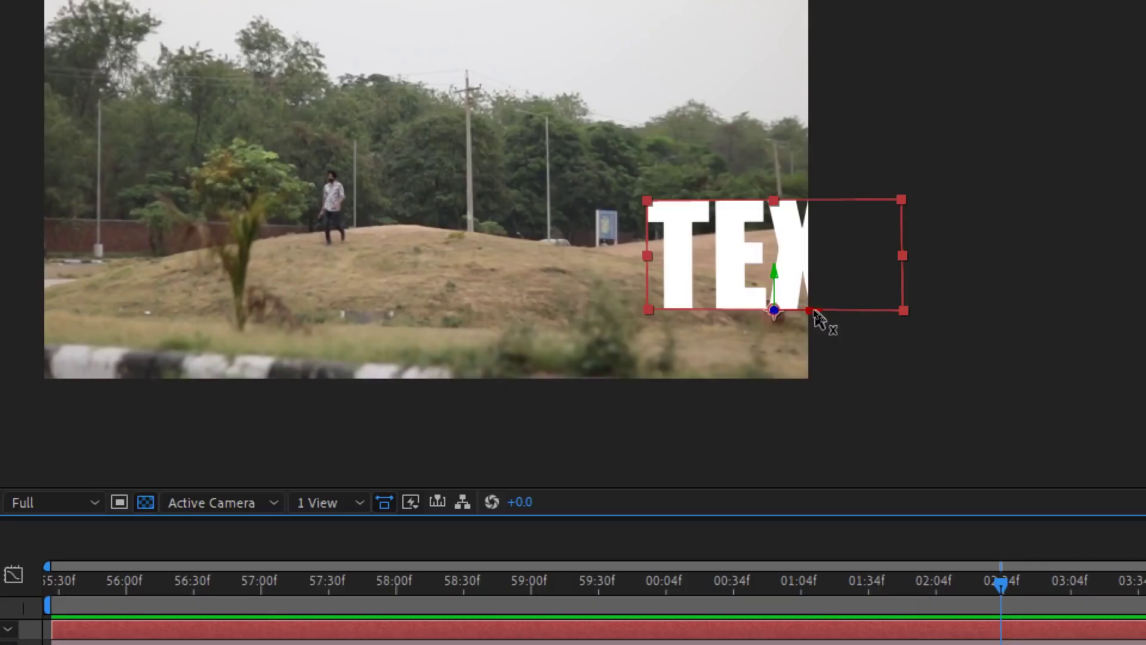
left_click_drag(818, 319, 764, 323)
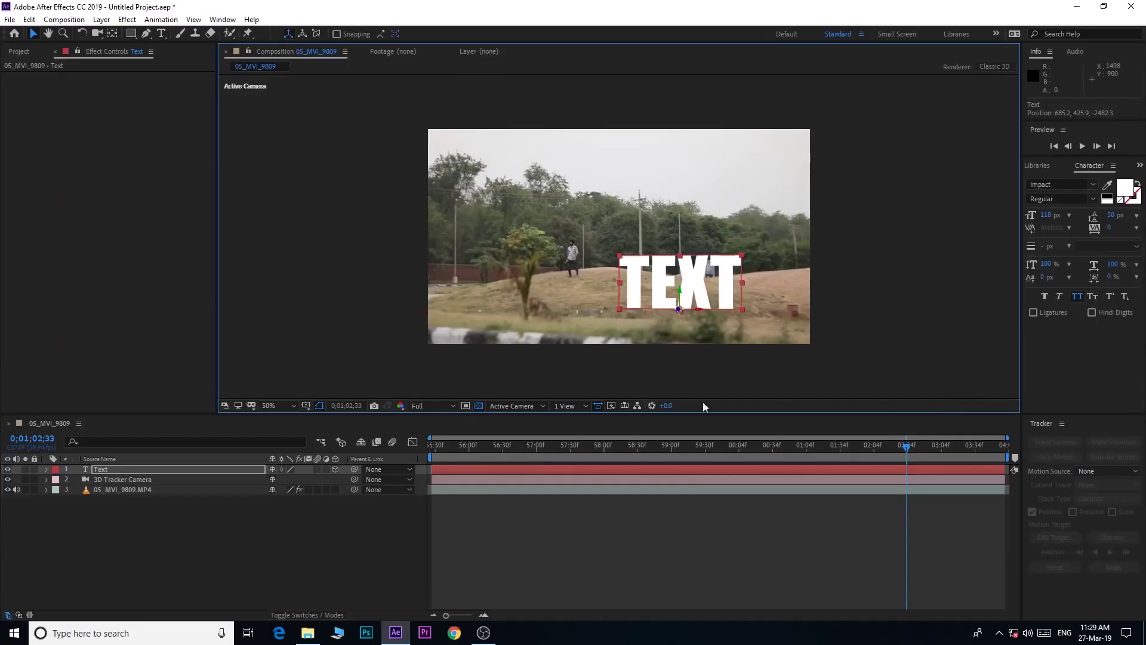
Preview again, then delete the Text and camera layers and the tracker effect.
left_click_drag(500, 444, 421, 455)
key("space")
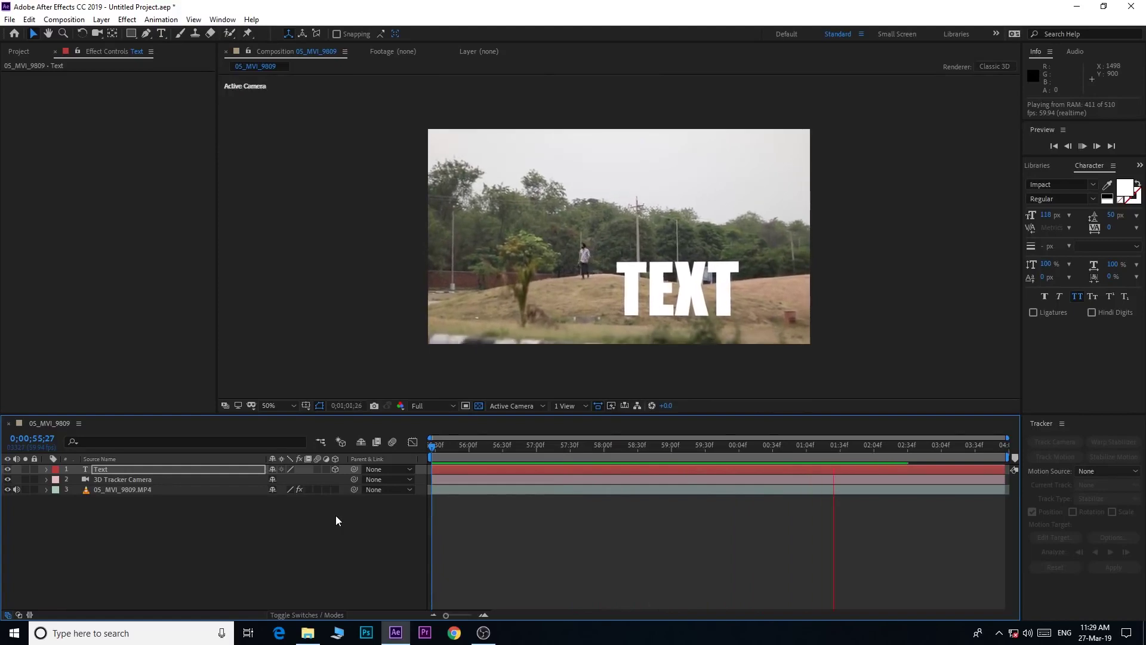
left_click(152, 470)
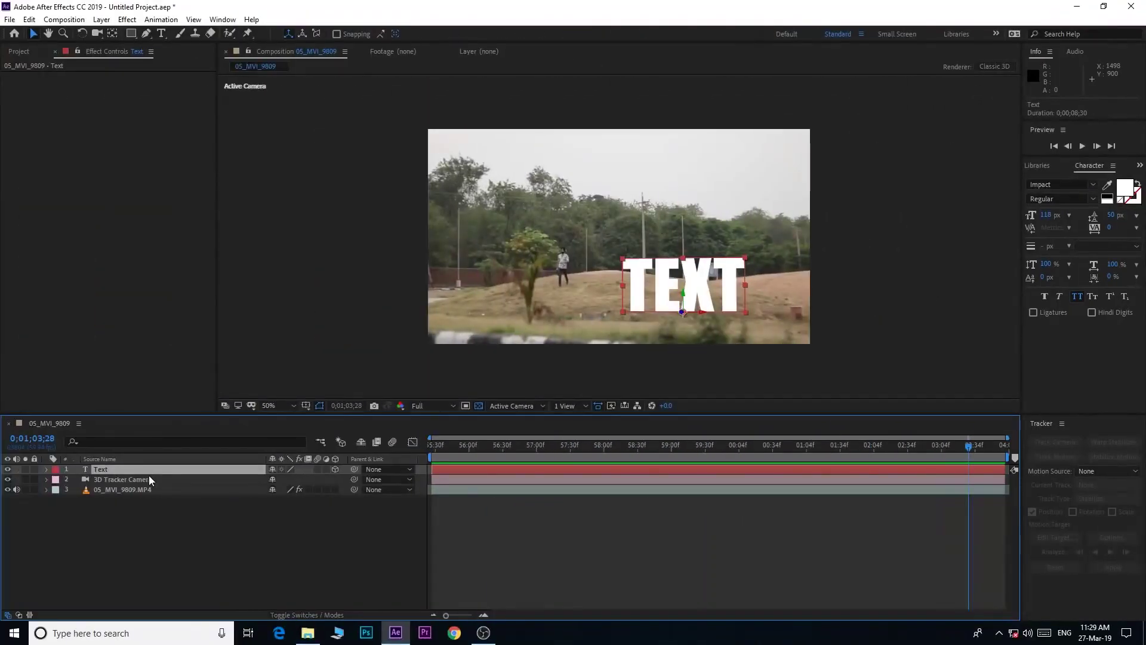
key("Delete")
key("Delete")
key("Delete")
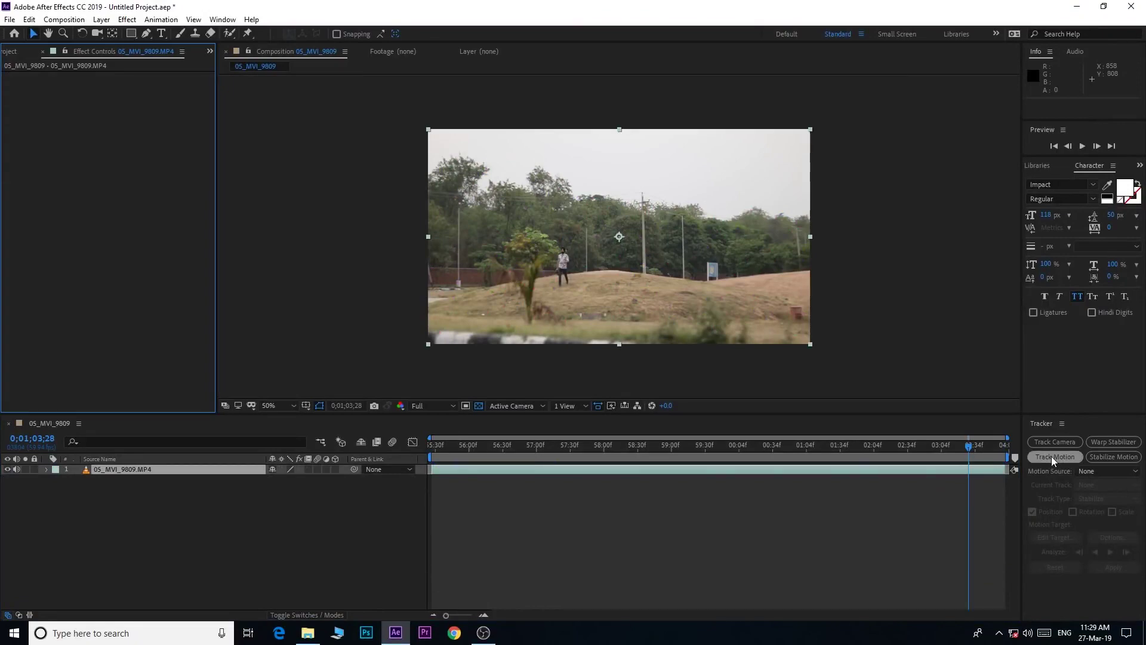
Magnify the footage view to 200% and start motion tracking with a new track point.
scroll(925, 348, "up", 2)
left_click_drag(991, 349, 753, 313)
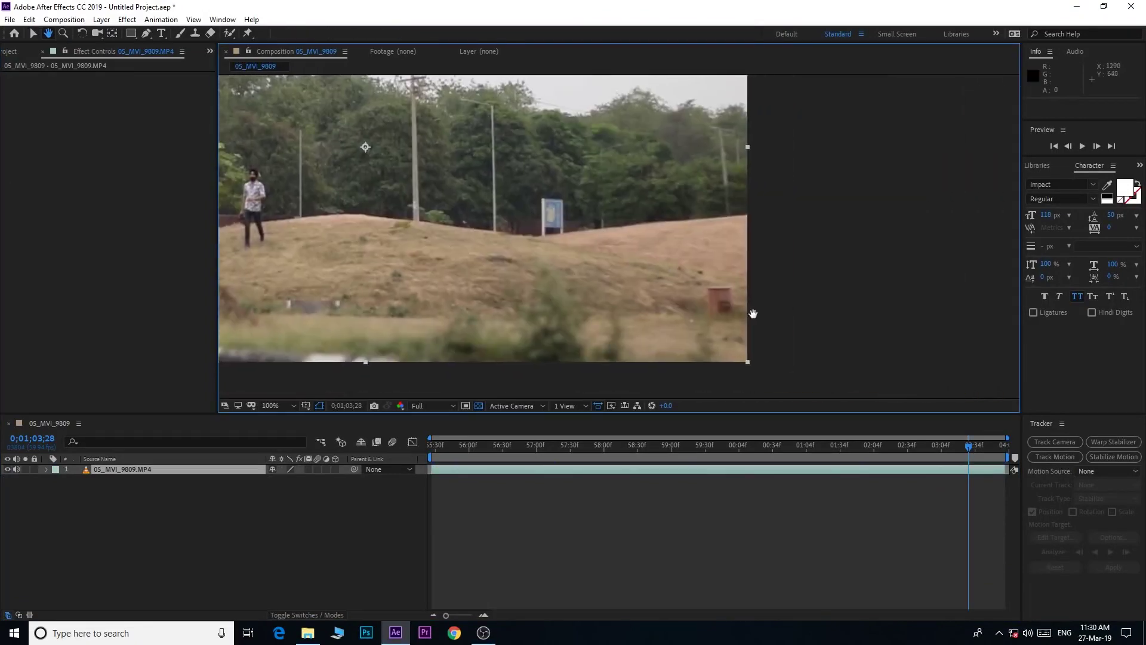
scroll(753, 313, "up", 1)
key("v")
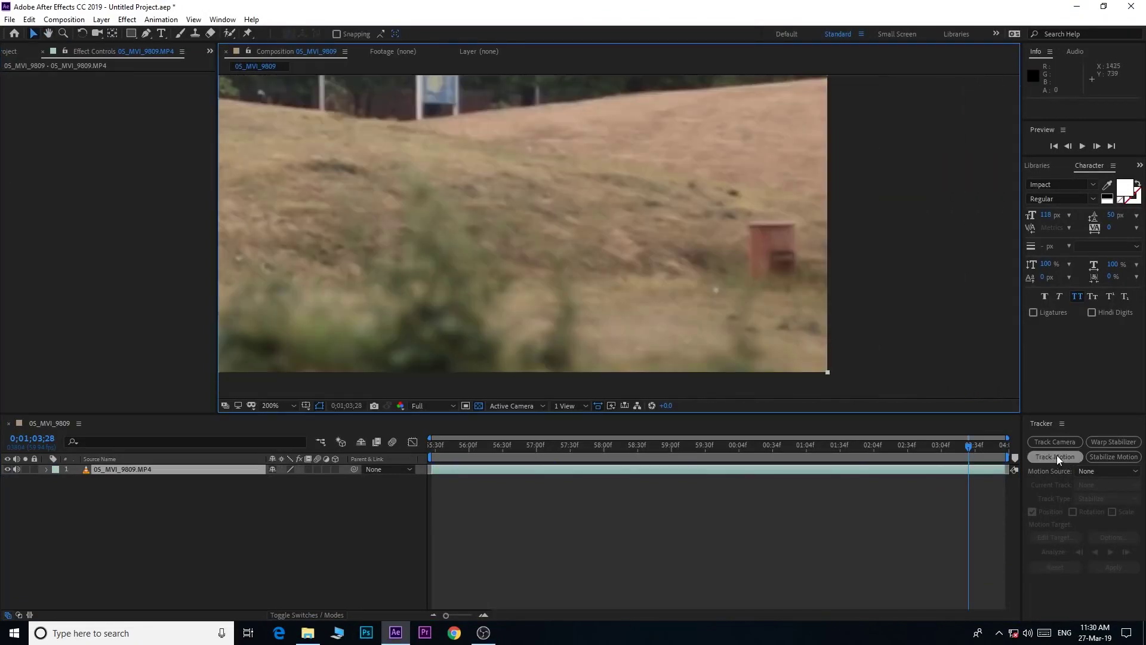
left_click(1057, 456)
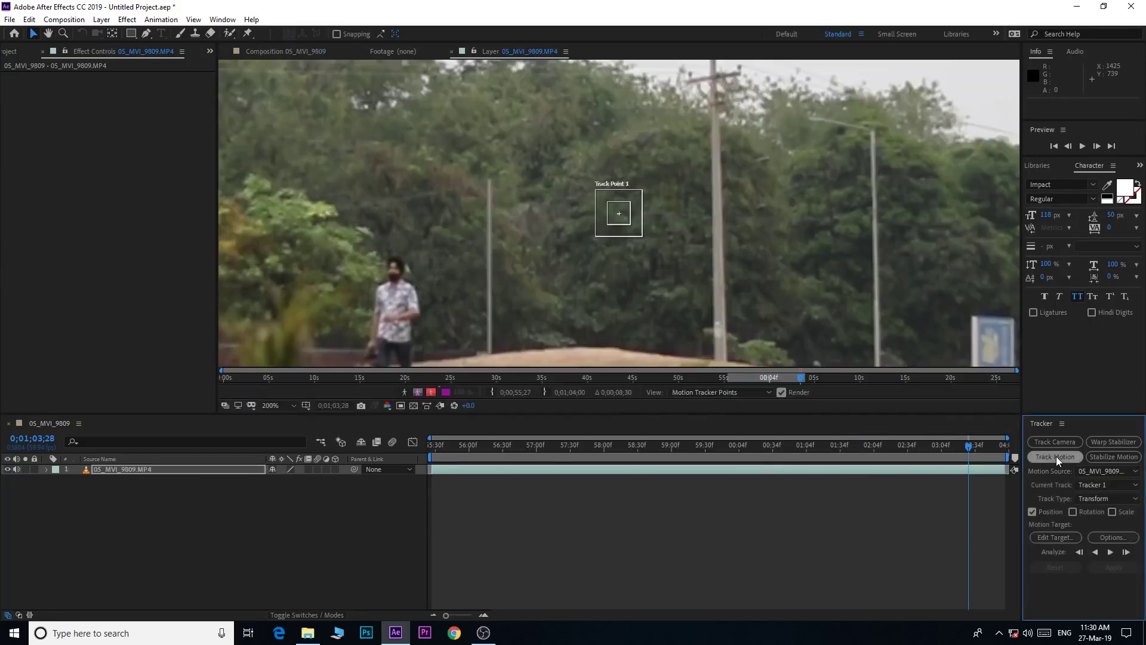
Pan the Layer viewer and place Track Point 1 on a feature near the signboard.
key("h")
mouse_move(709, 252)
left_mouse_down()
mouse_move(512, 169)
mouse_move(442, 157)
left_mouse_up()
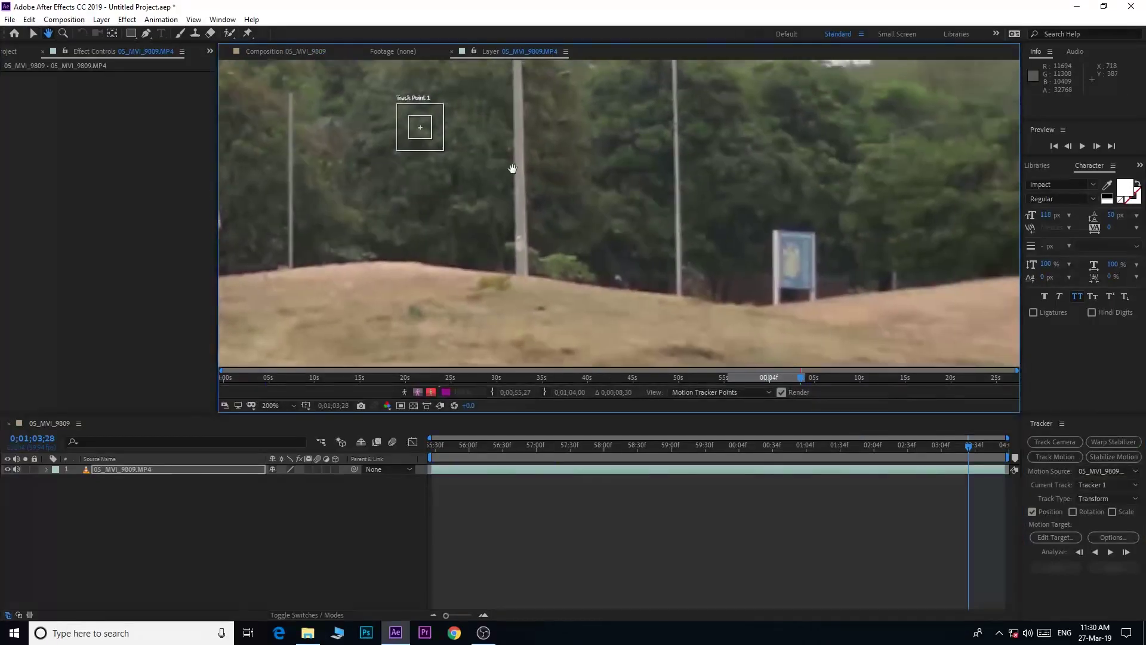
key("v")
mouse_move(349, 134)
left_mouse_down()
mouse_move(695, 292)
mouse_move(534, 163)
left_mouse_up()
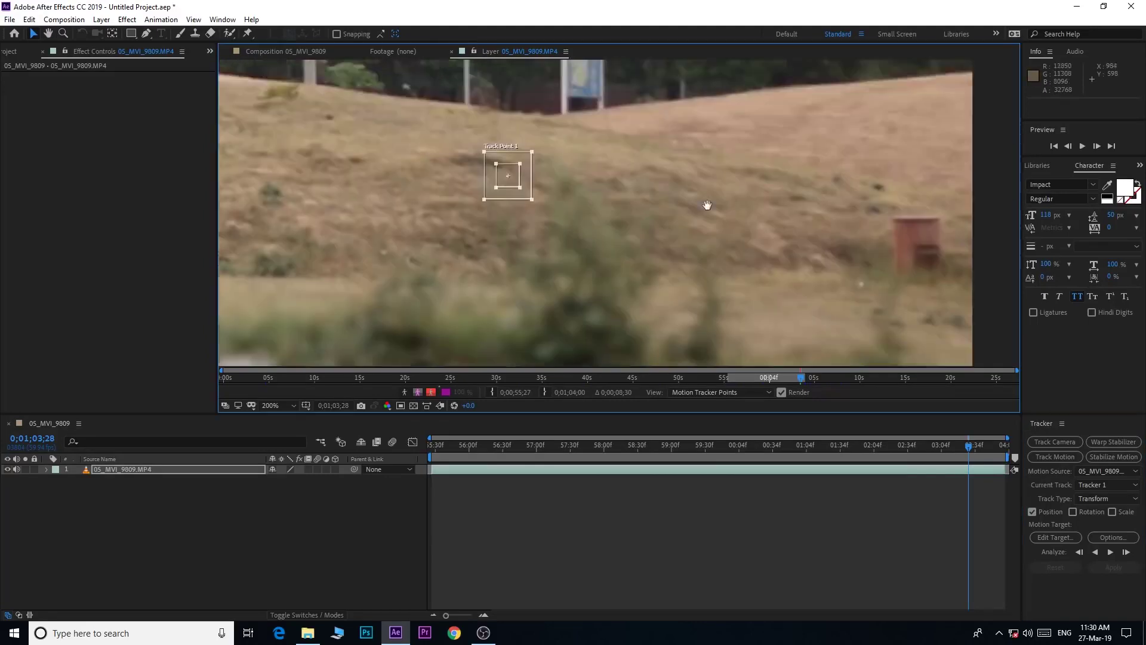
mouse_move(364, 142)
left_mouse_down()
mouse_move(770, 153)
mouse_move(424, 226)
left_mouse_up()
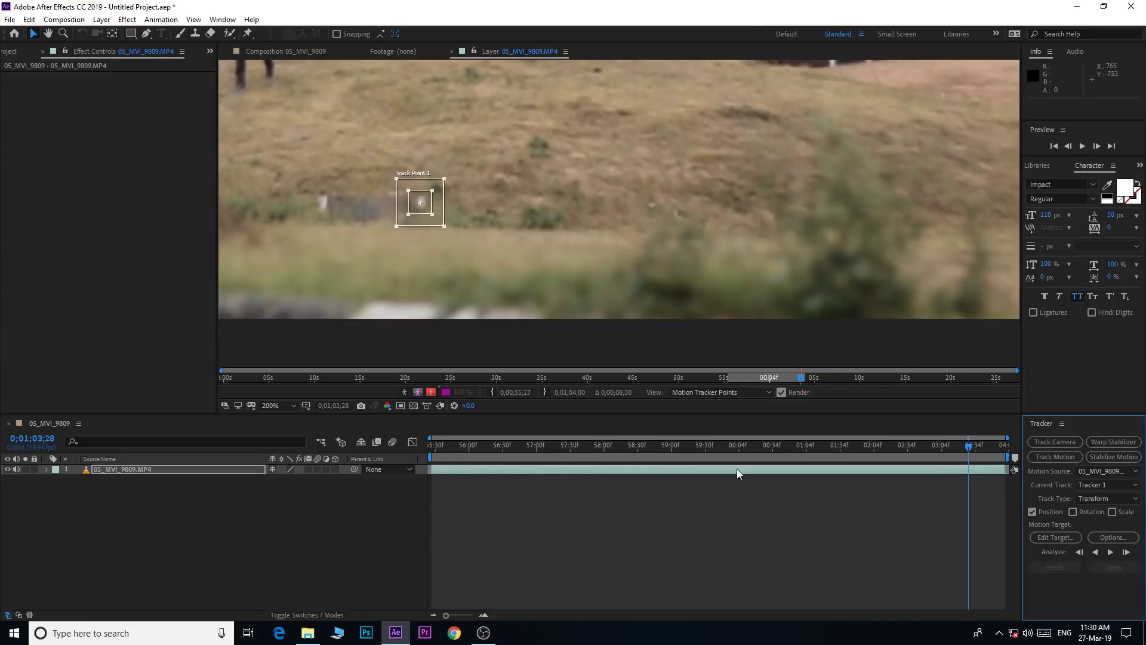
From the clip start, refine the track point's feature and analyze it forward through the clip.
left_click_drag(970, 449, 410, 451)
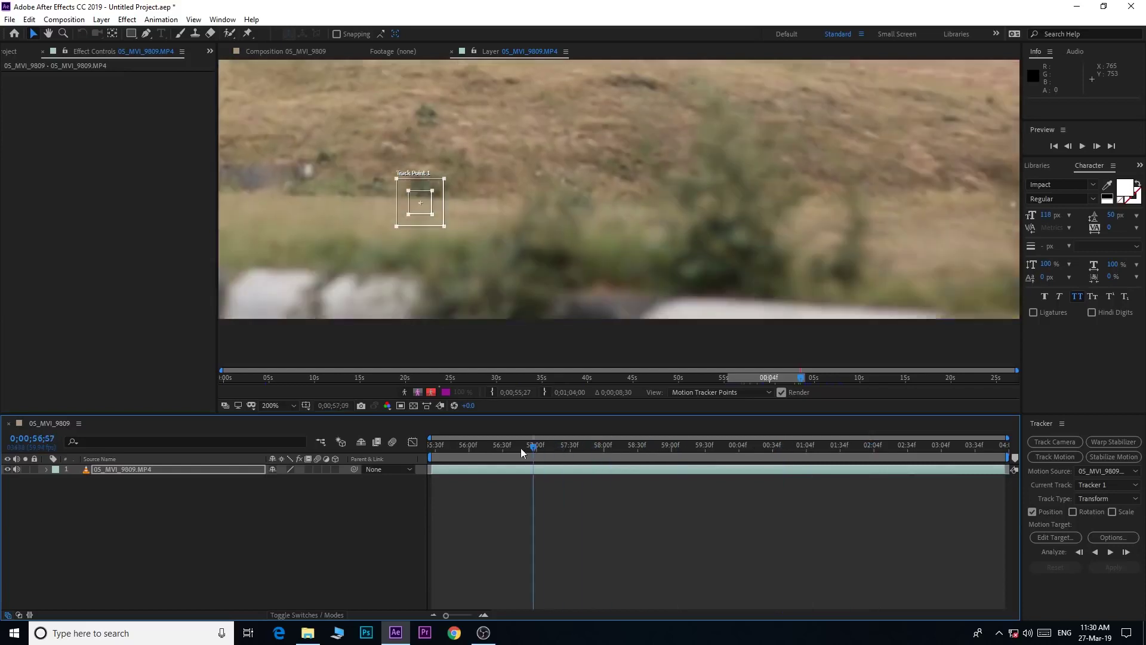
key("h")
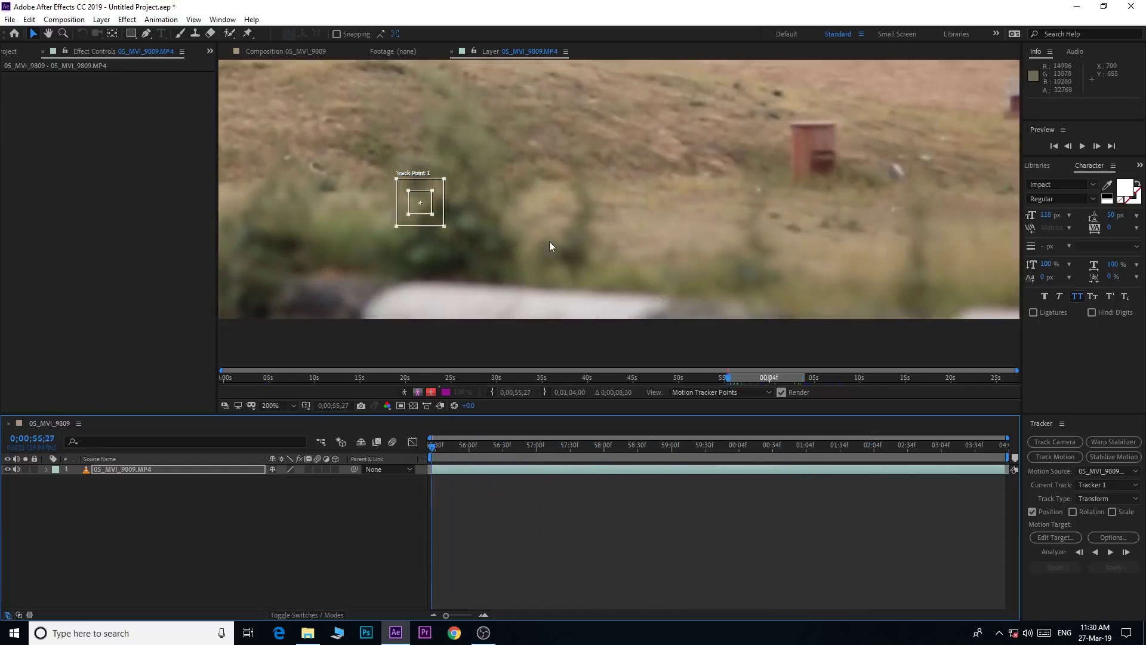
mouse_move(447, 218)
left_mouse_down()
mouse_move(839, 278)
mouse_move(456, 235)
left_mouse_up()
key("v")
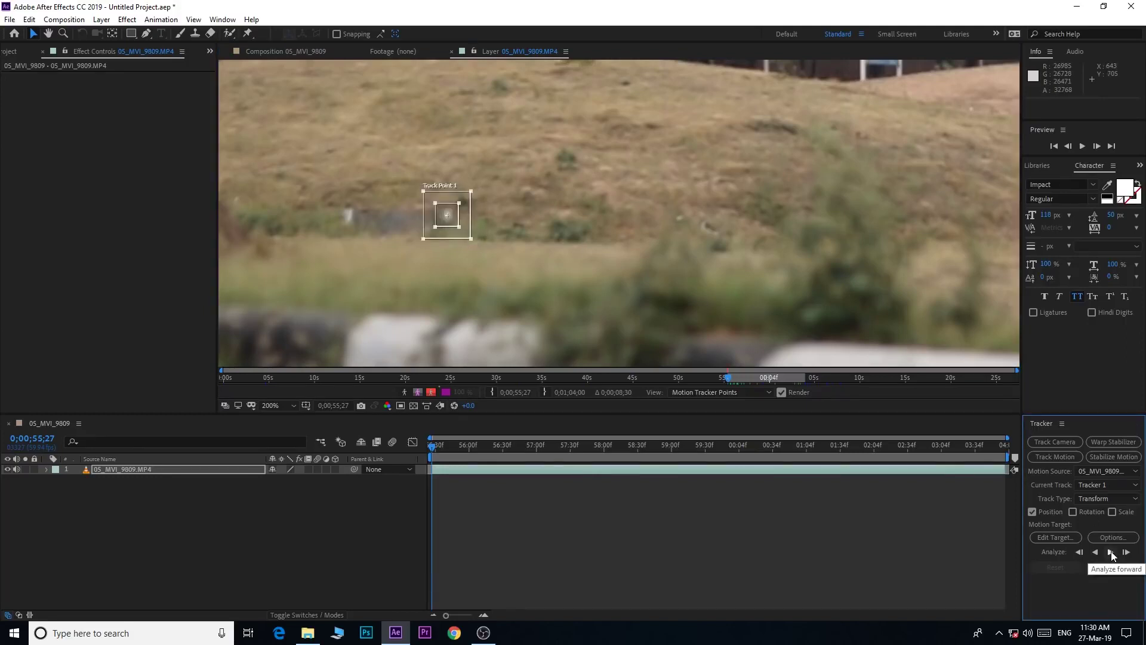
left_click(1111, 552)
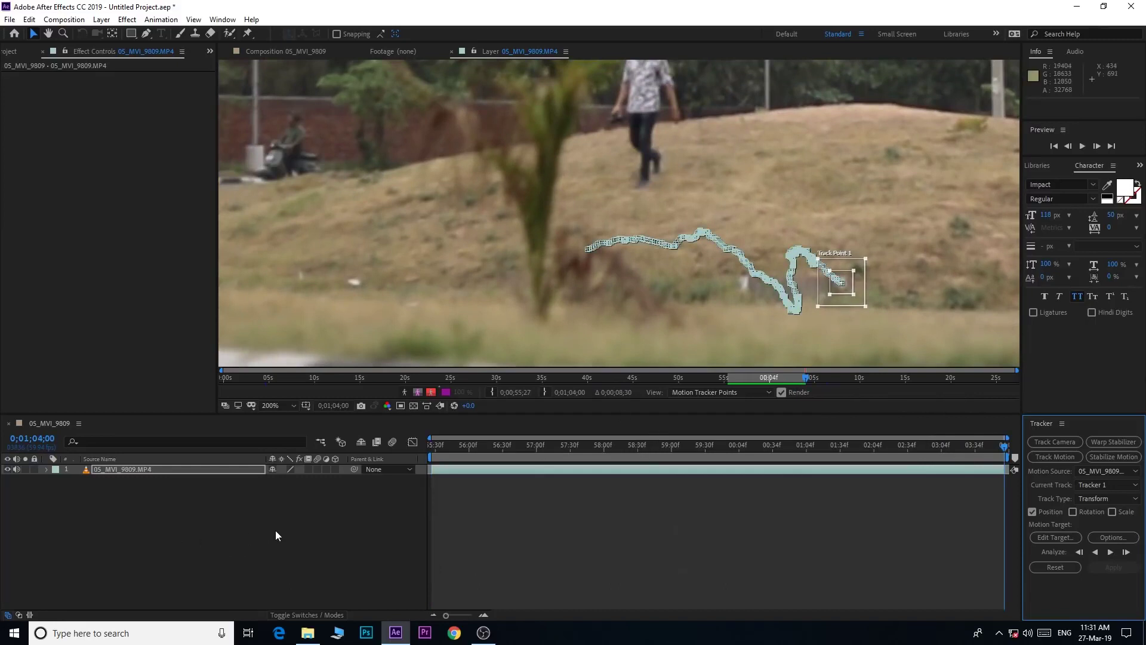
Create a Null 1 layer and apply Tracker 1's X and Y motion to it.
right_click(240, 523)
mouse_move(307, 393)
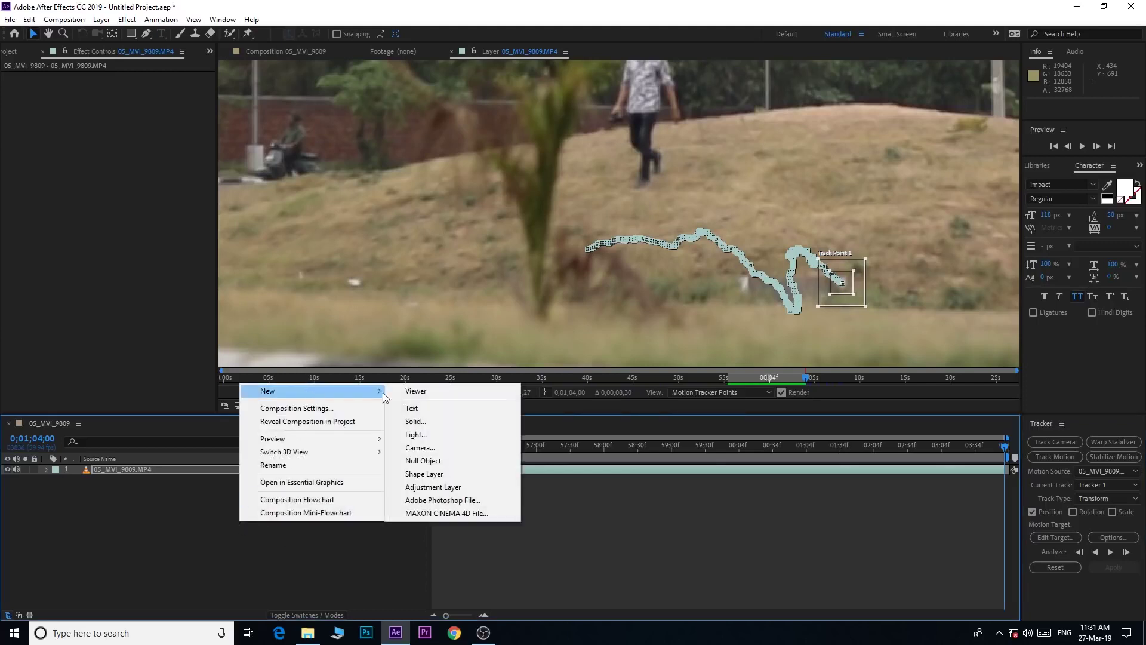
left_click(425, 460)
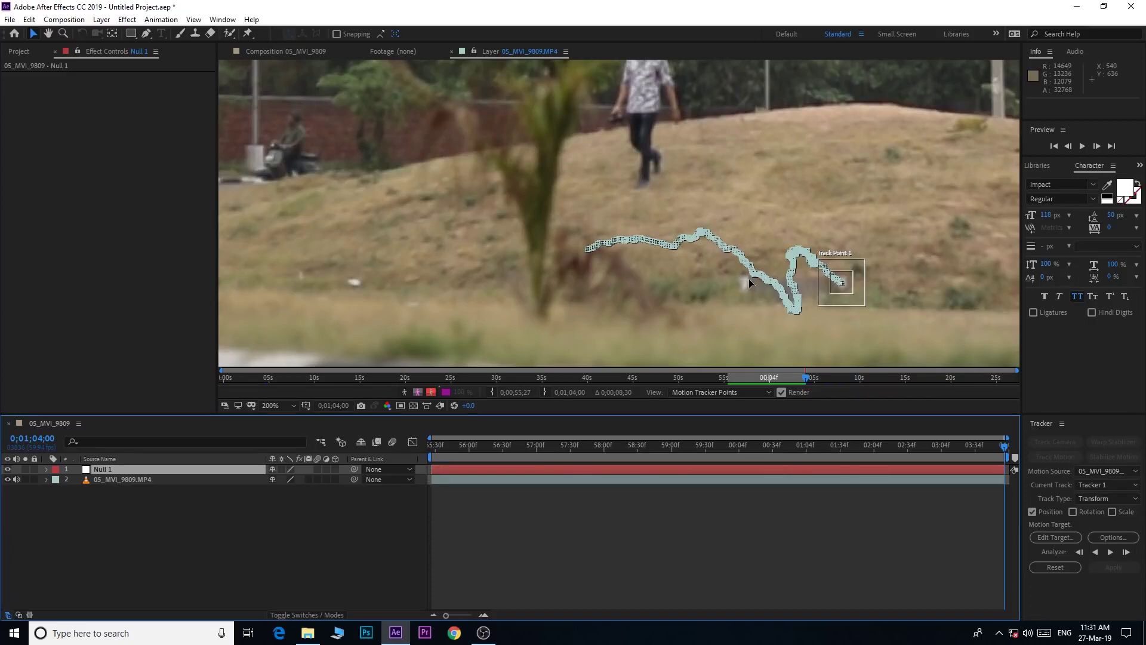
left_click(1059, 539)
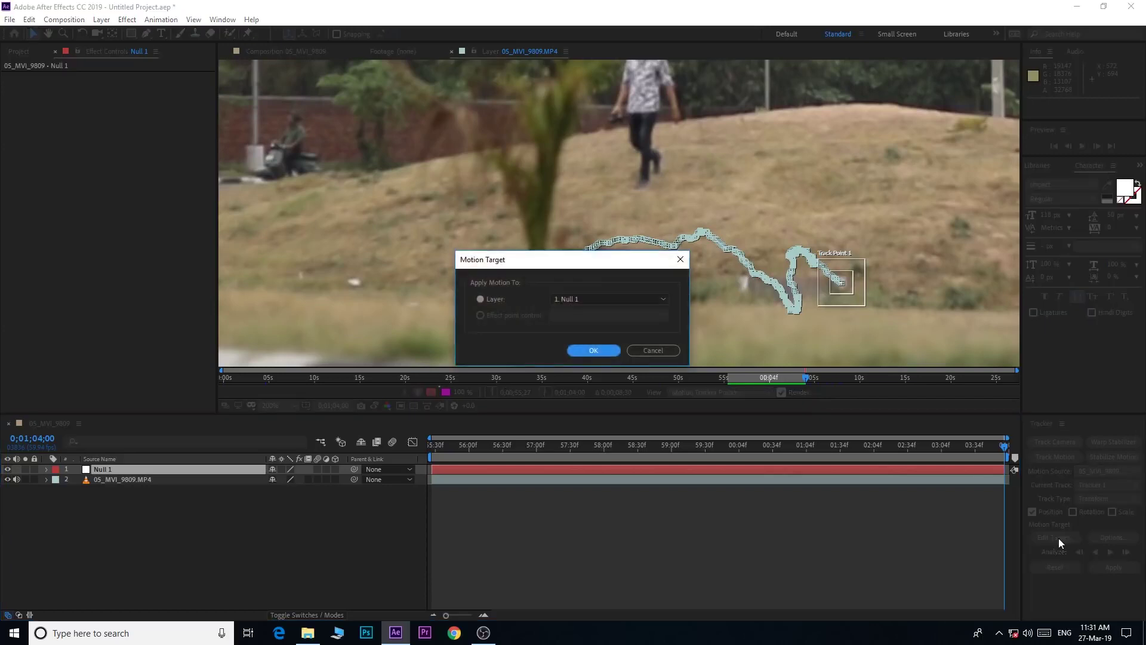
left_click(595, 351)
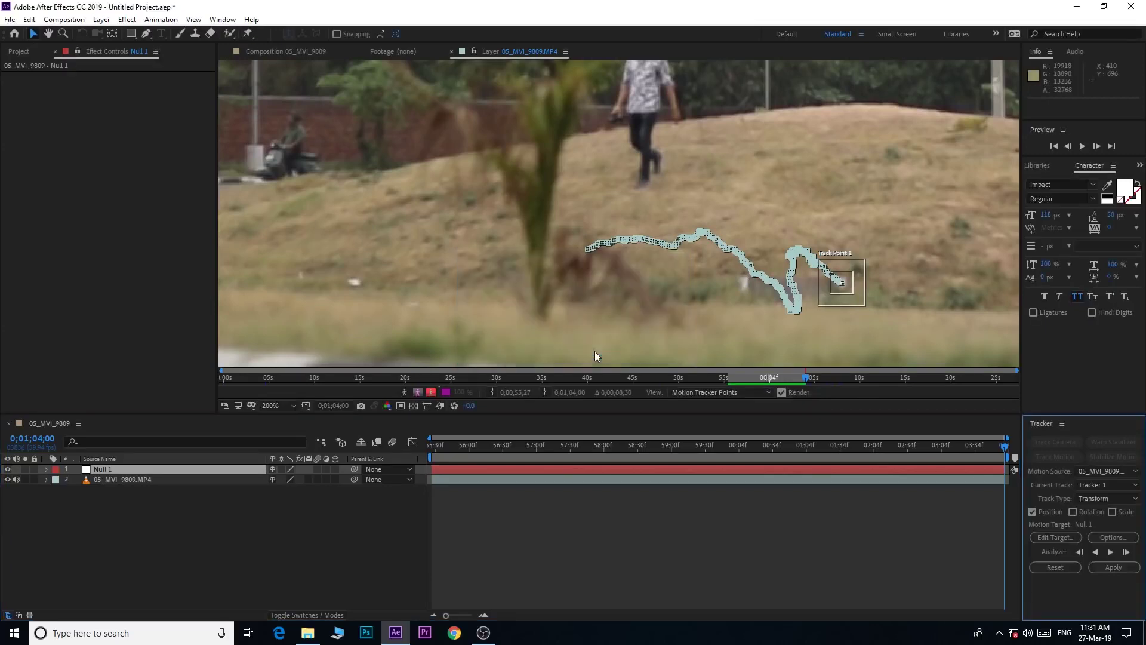
left_click(1123, 569)
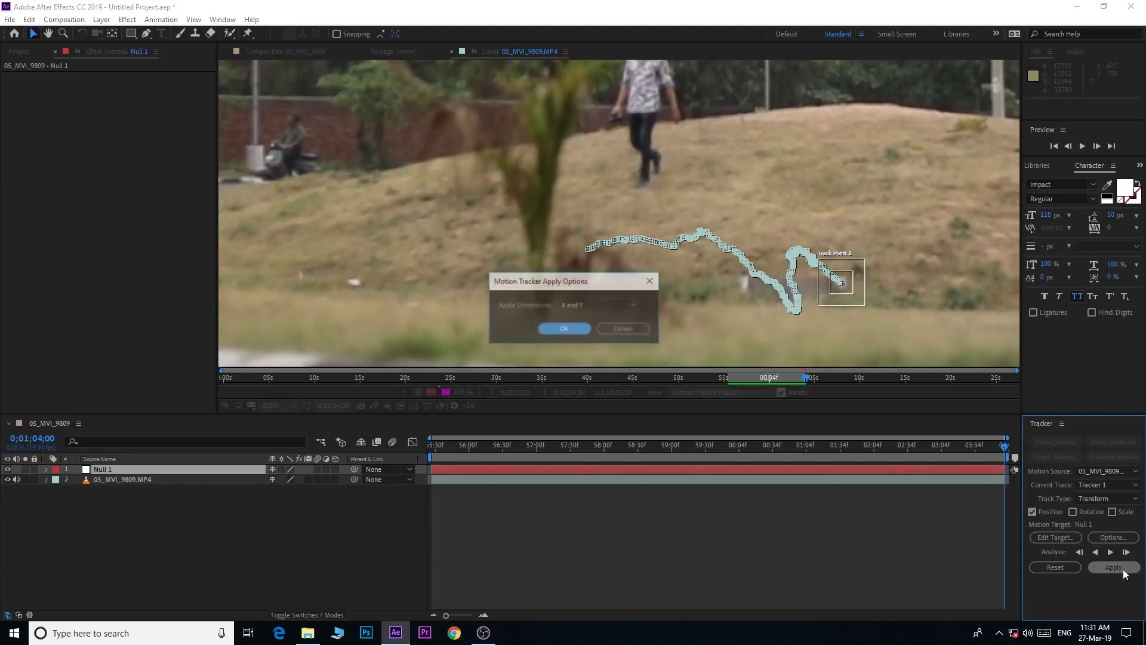
left_click(578, 331)
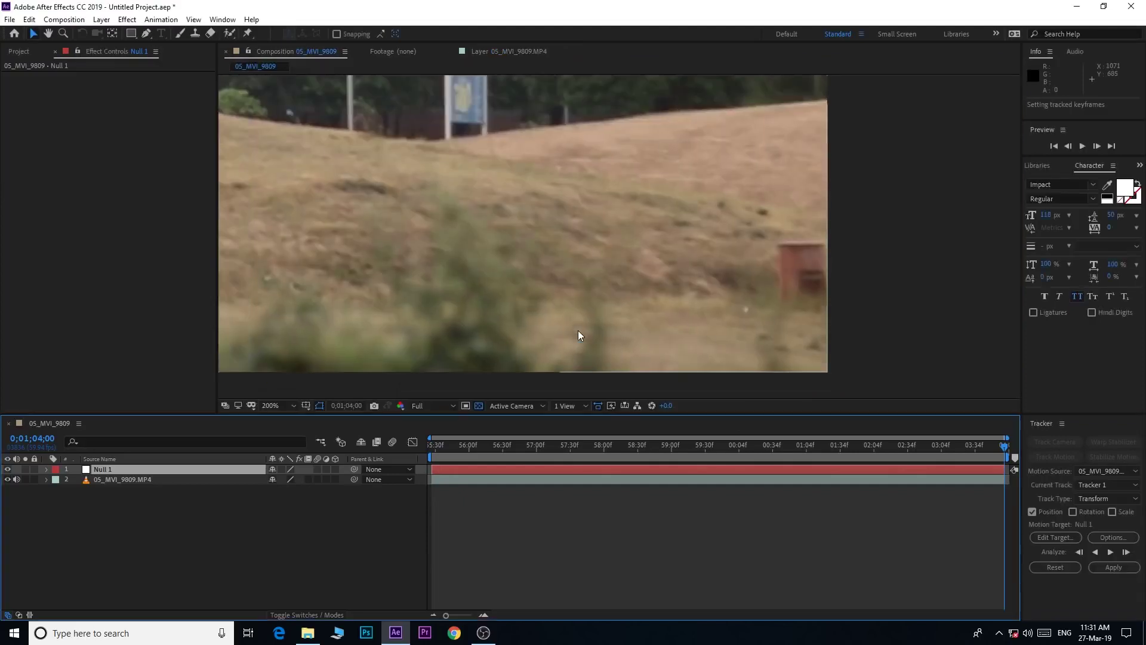
Fit the whole frame in the viewer and add a text layer reading 'TEXT'.
left_click(280, 402)
left_click(293, 209)
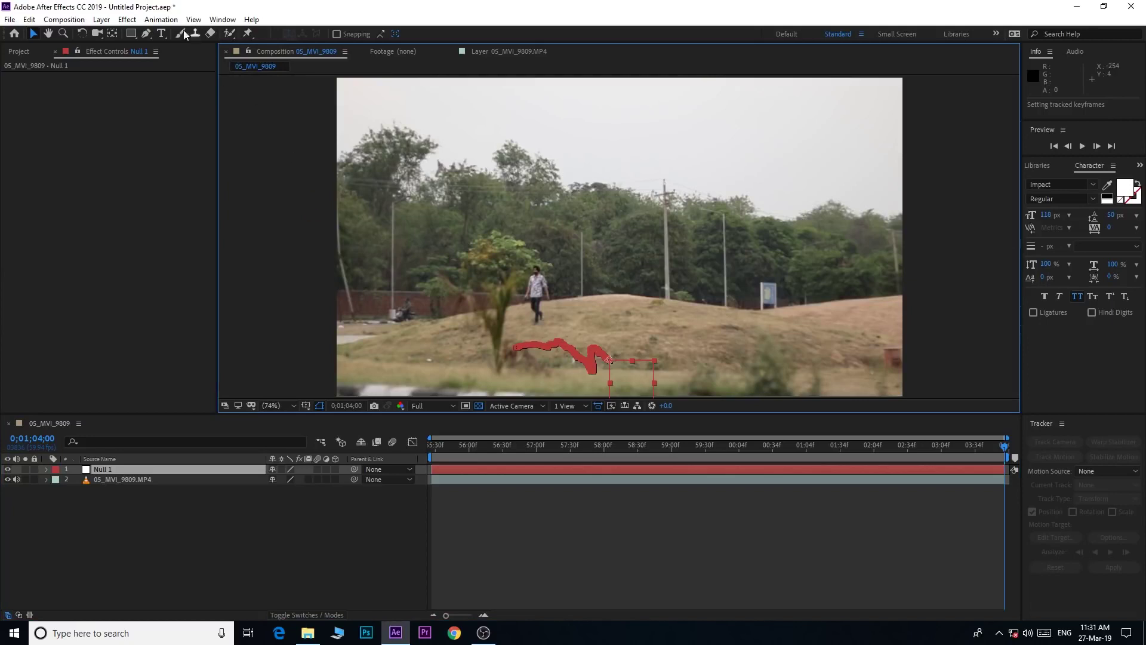
left_click(160, 33)
left_click(618, 295)
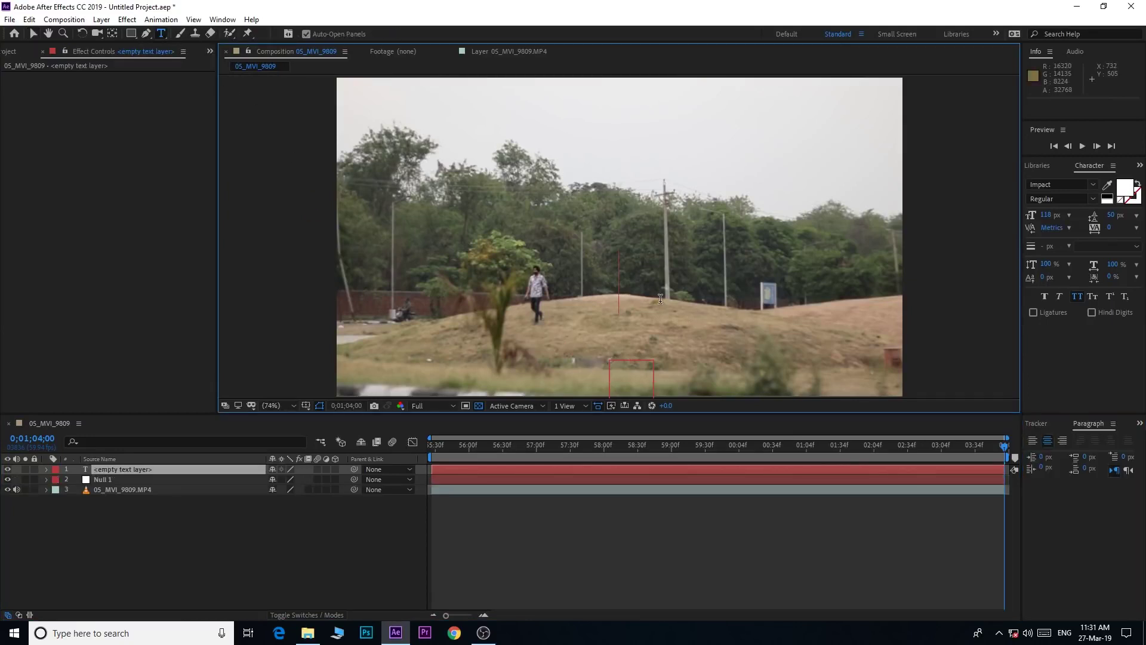
type("TEXT")
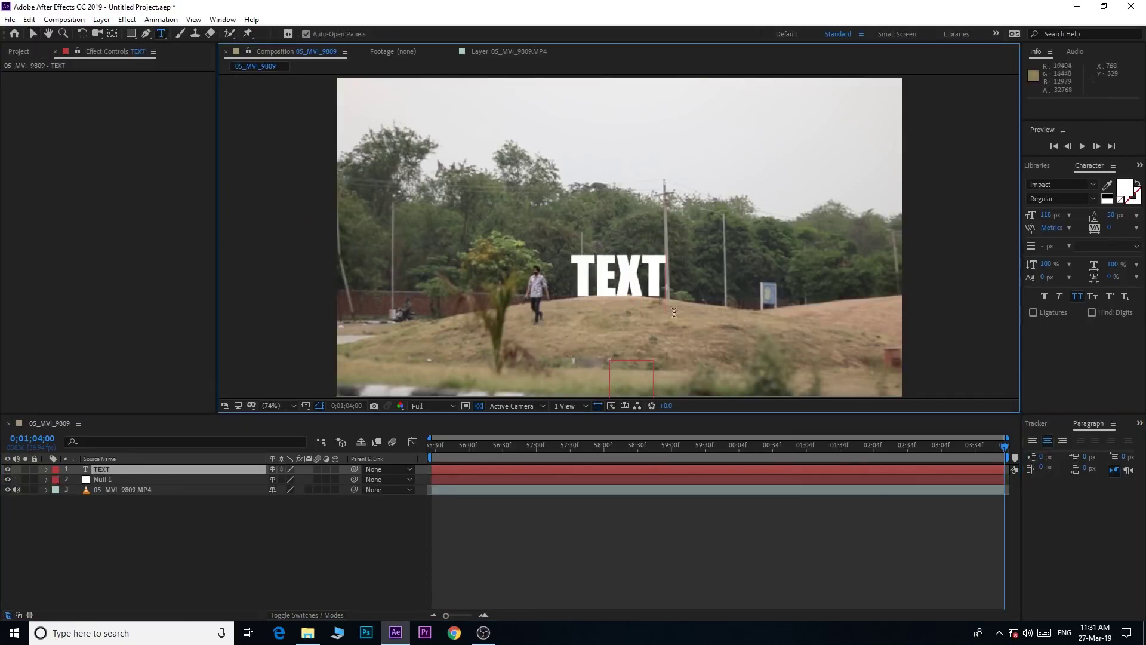
Move the TEXT down onto the hillside and parent its layer to 2. Null 1.
left_click(34, 35)
left_click_drag(634, 277, 663, 335)
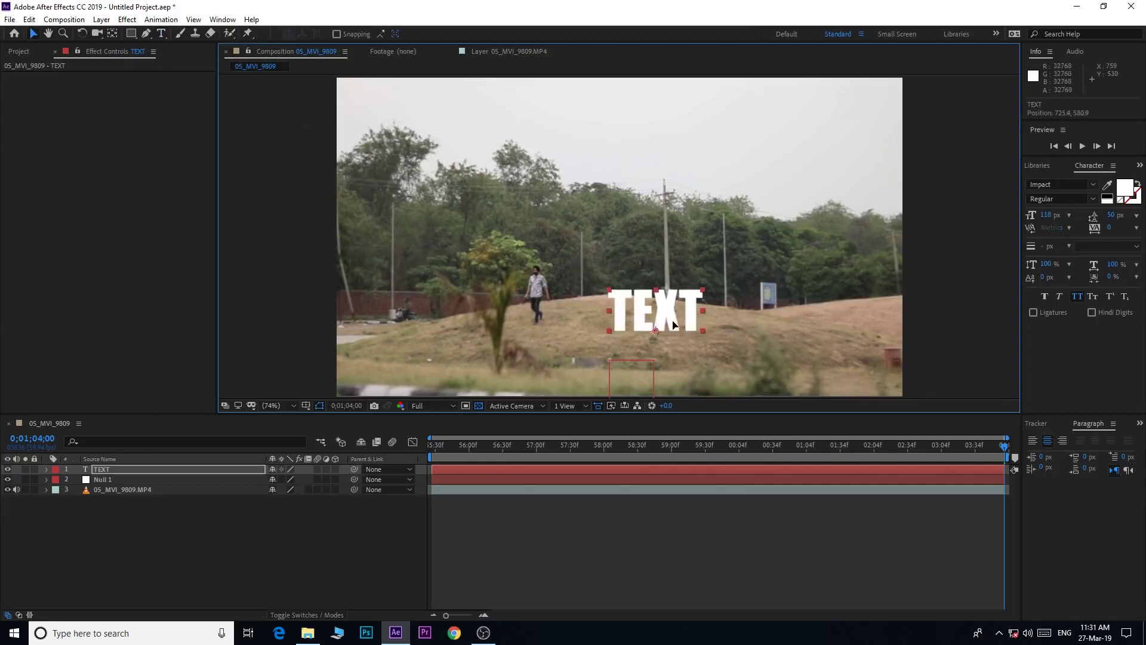
left_click(86, 473)
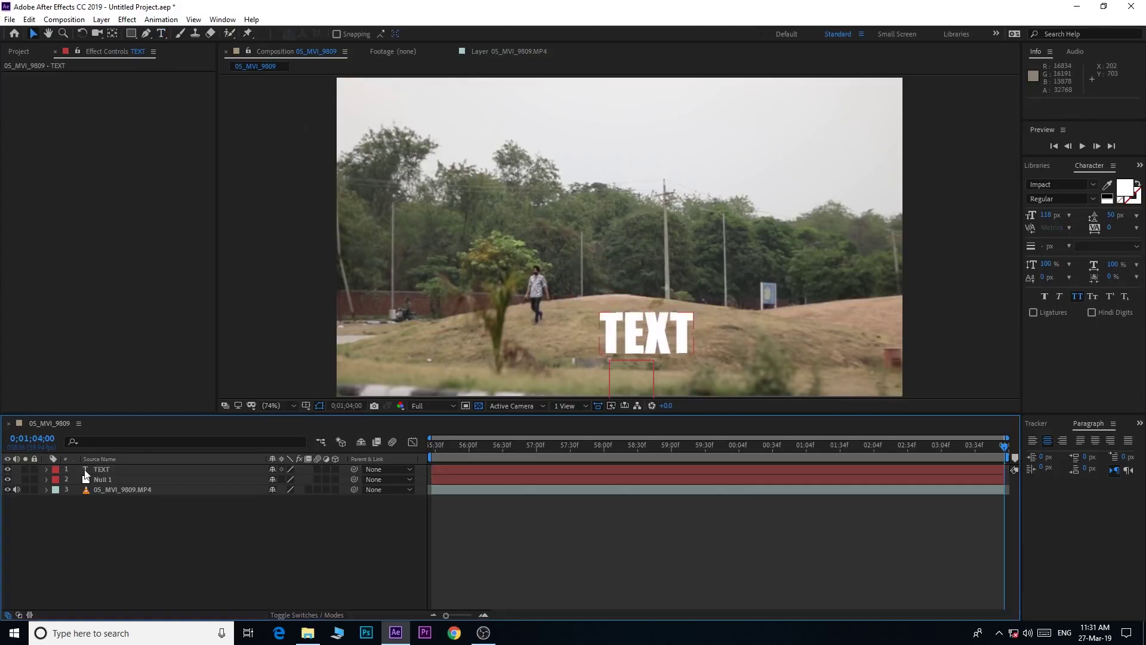
left_click(113, 469)
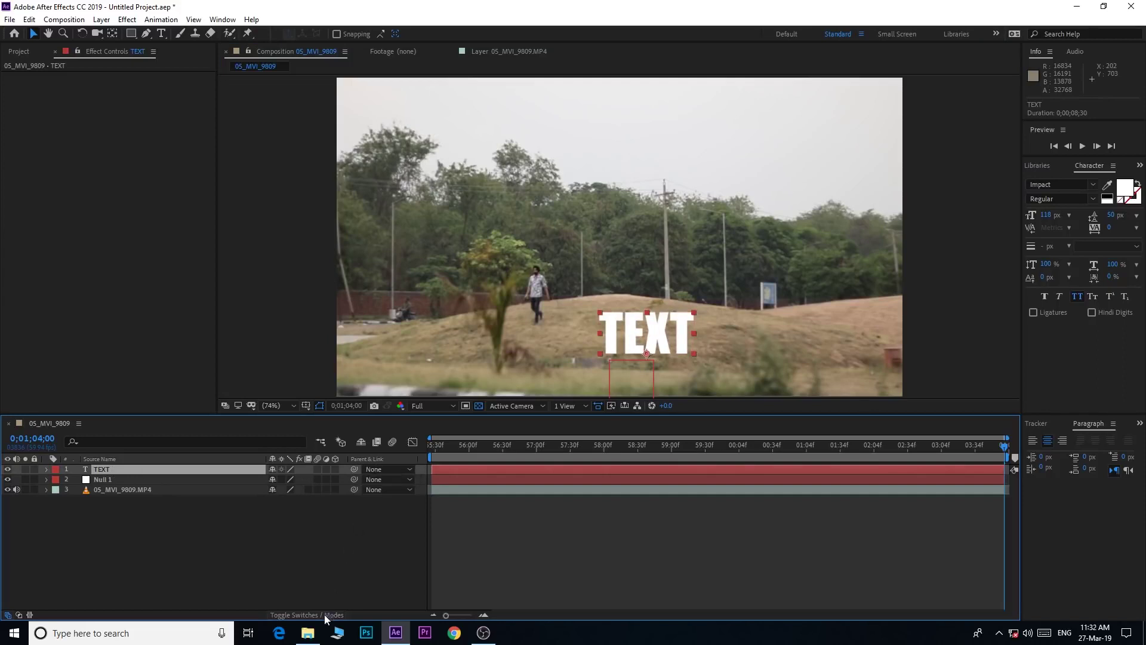
left_click(389, 468)
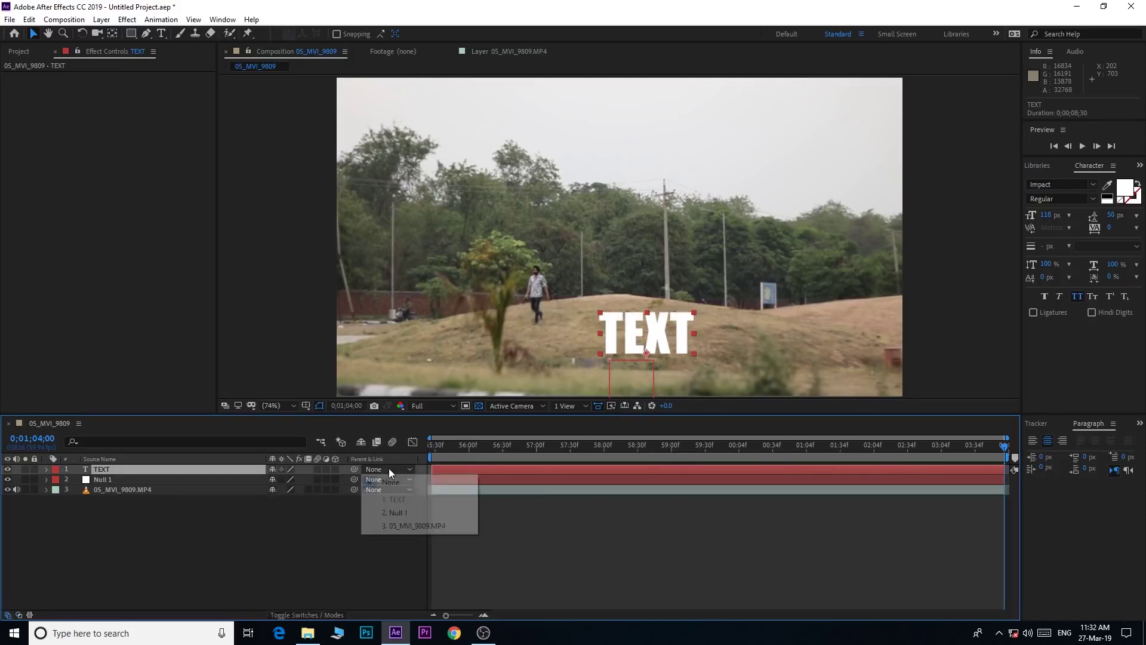
left_click(403, 514)
Preview the tracked text from the clip start, then select the TEXT layer.
left_click_drag(439, 449, 408, 449)
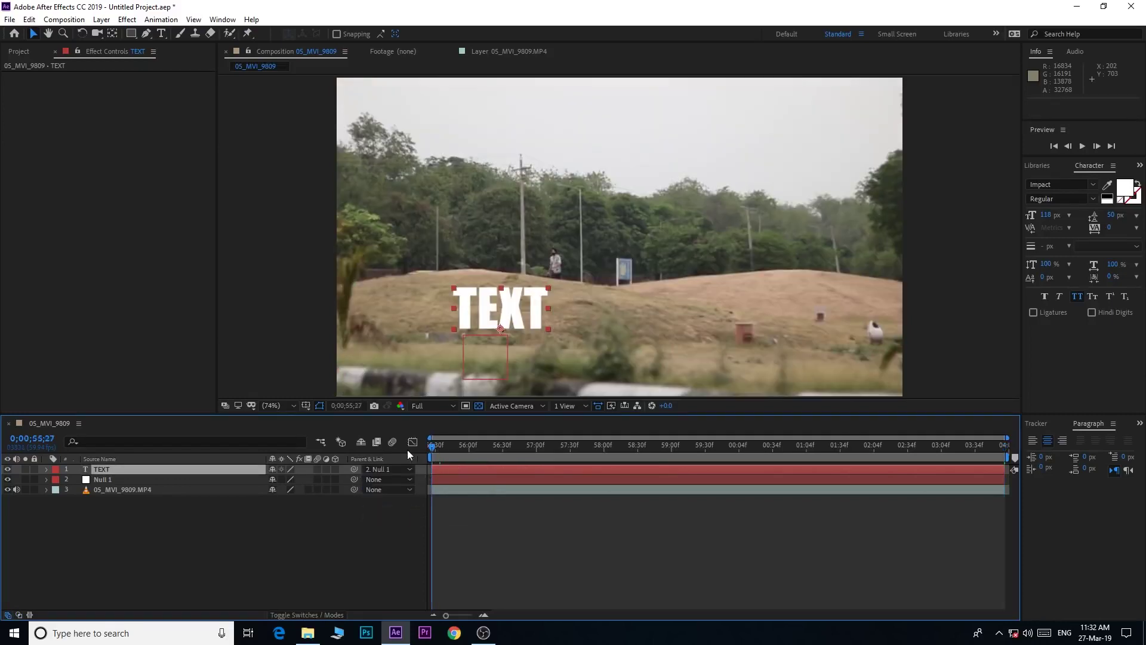
left_click(256, 536)
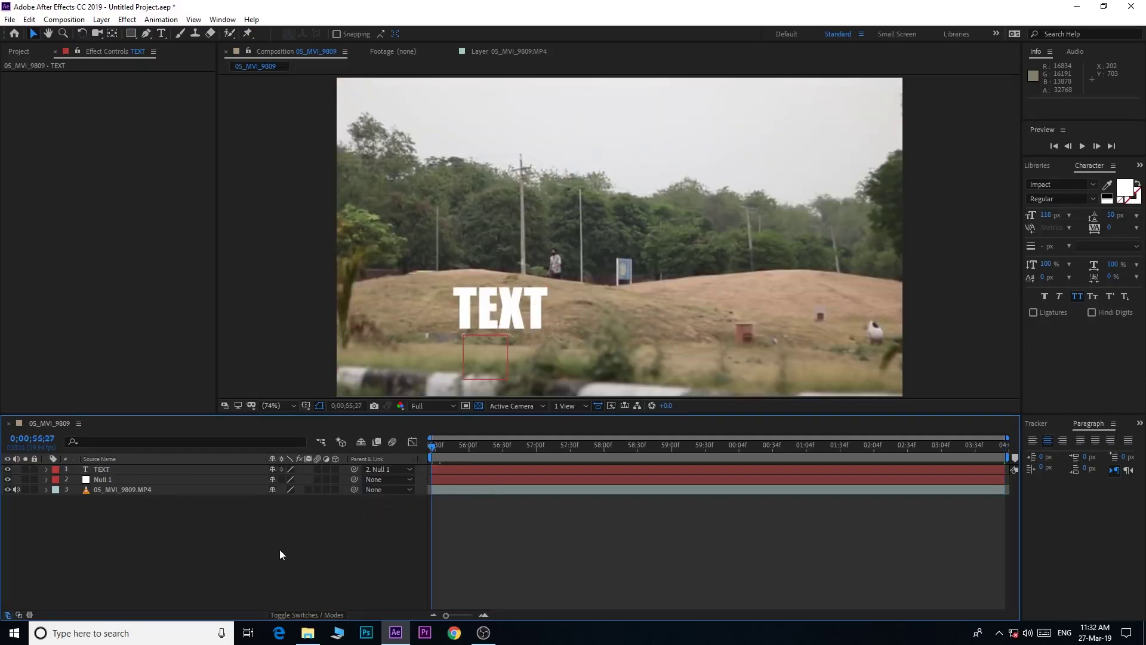
key("space")
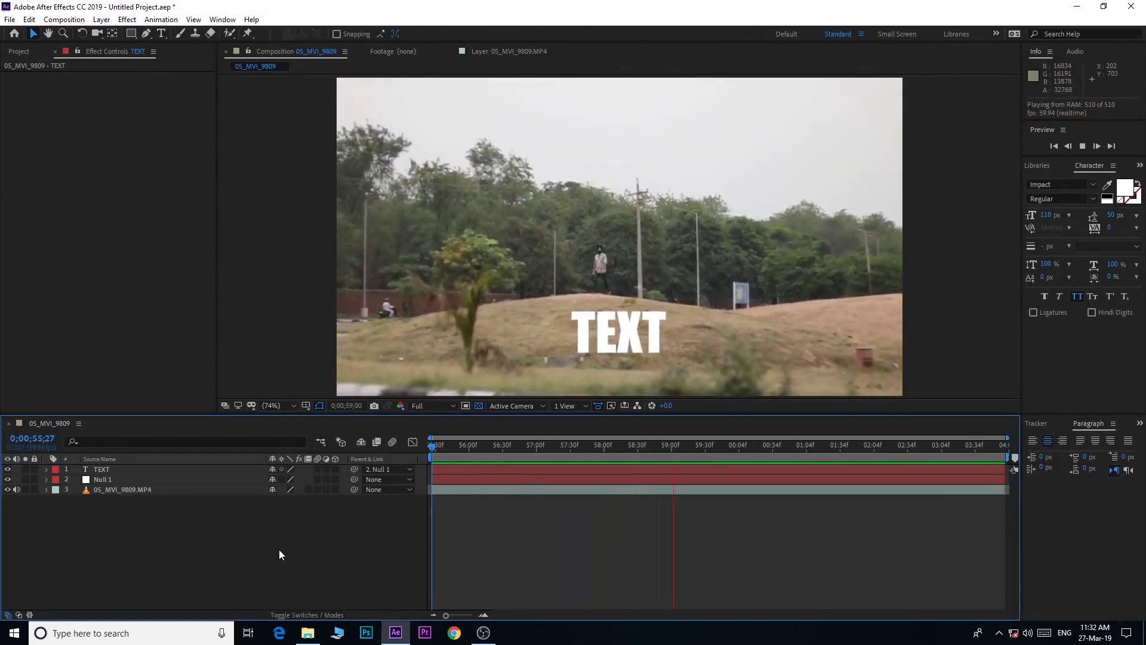
key("space")
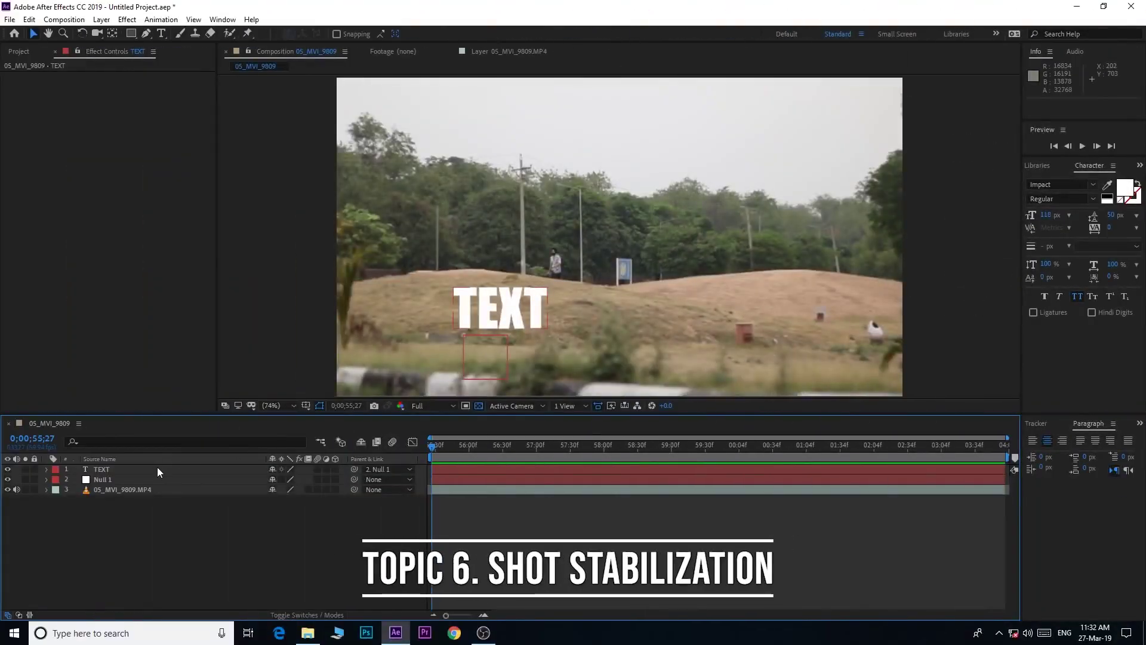
left_click(157, 470)
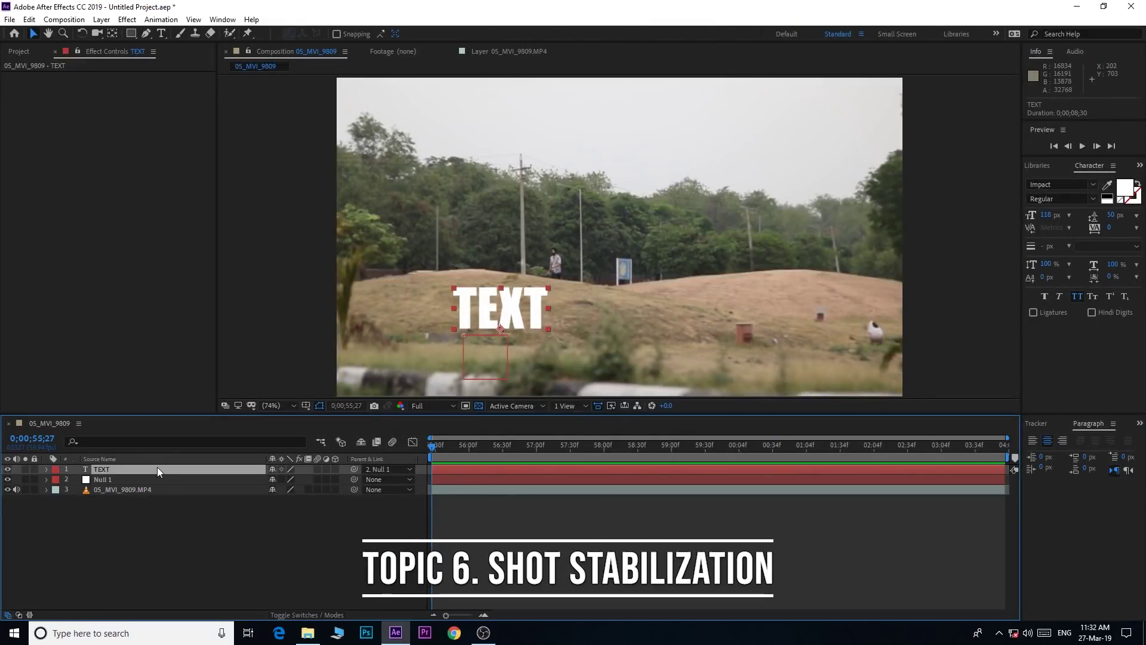
Delete the TEXT and Null 1 layers, leaving the video clip layer selected.
key("Delete")
left_click(117, 469)
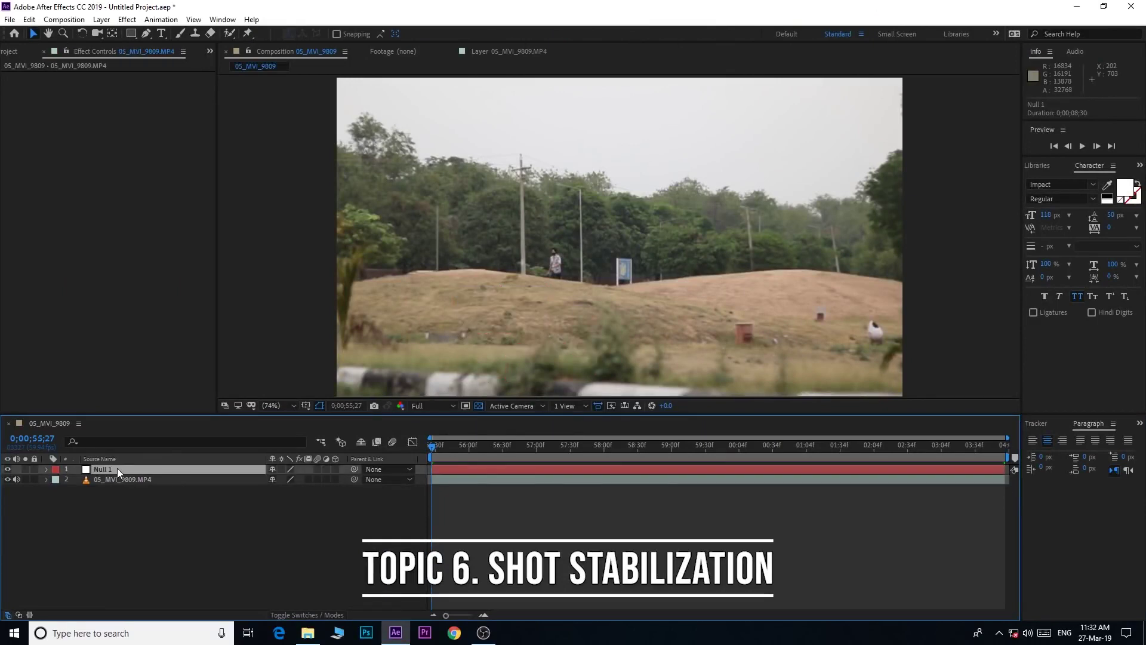
key("Delete")
left_click(117, 468)
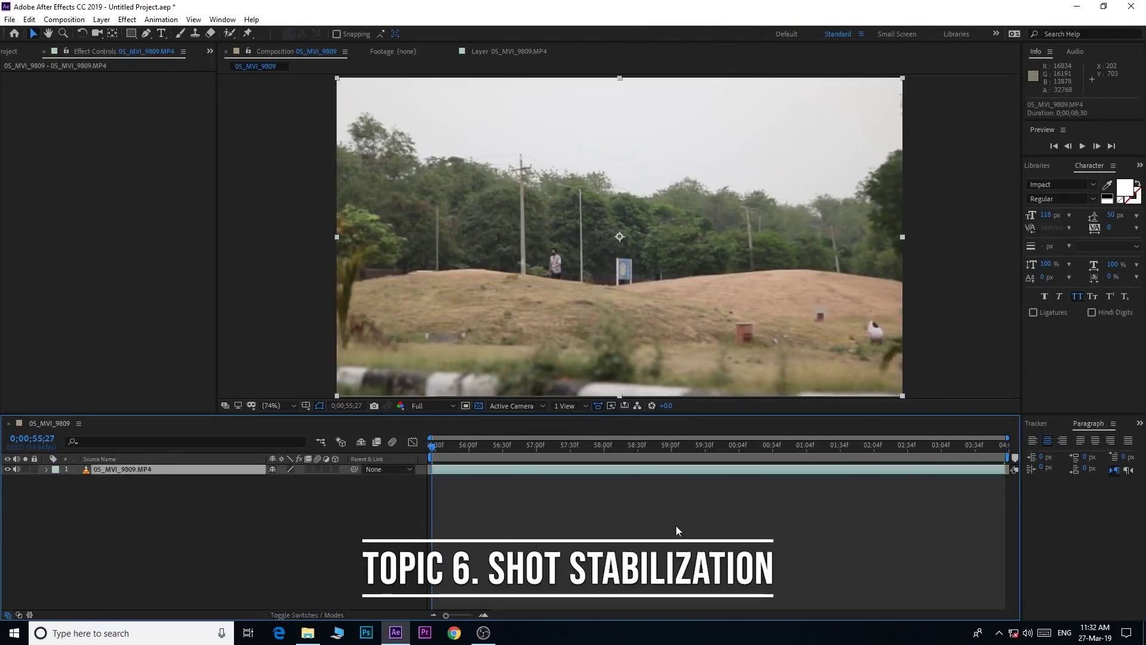
Preview the shaky 05_MVI_9809.MP4 clip on its own.
key("space")
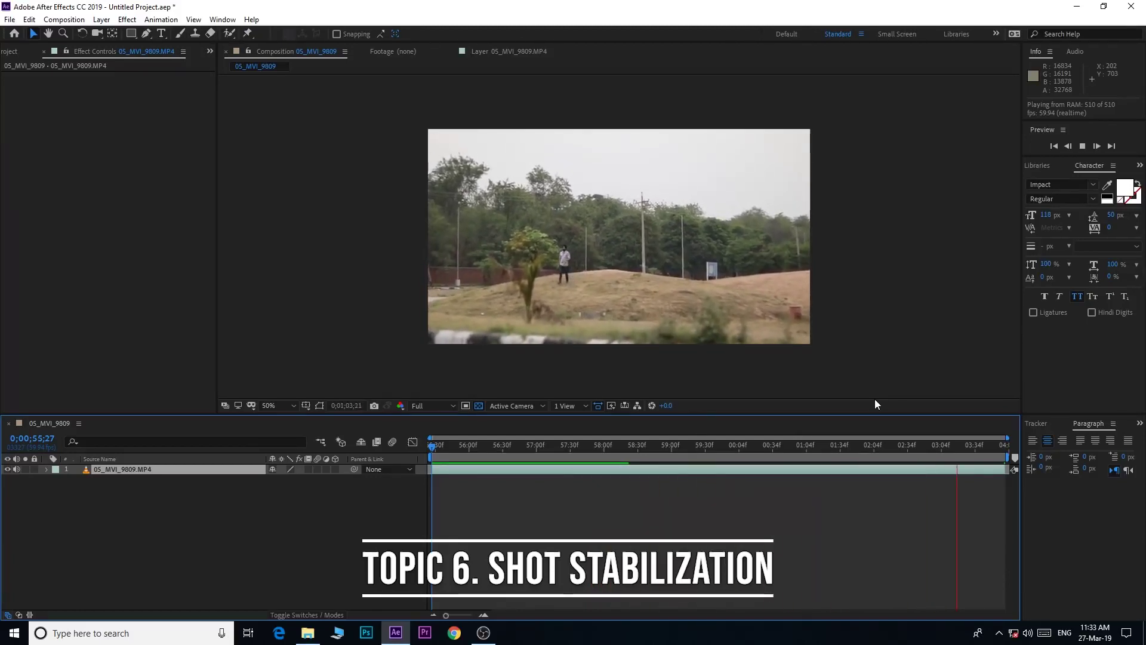
key("space")
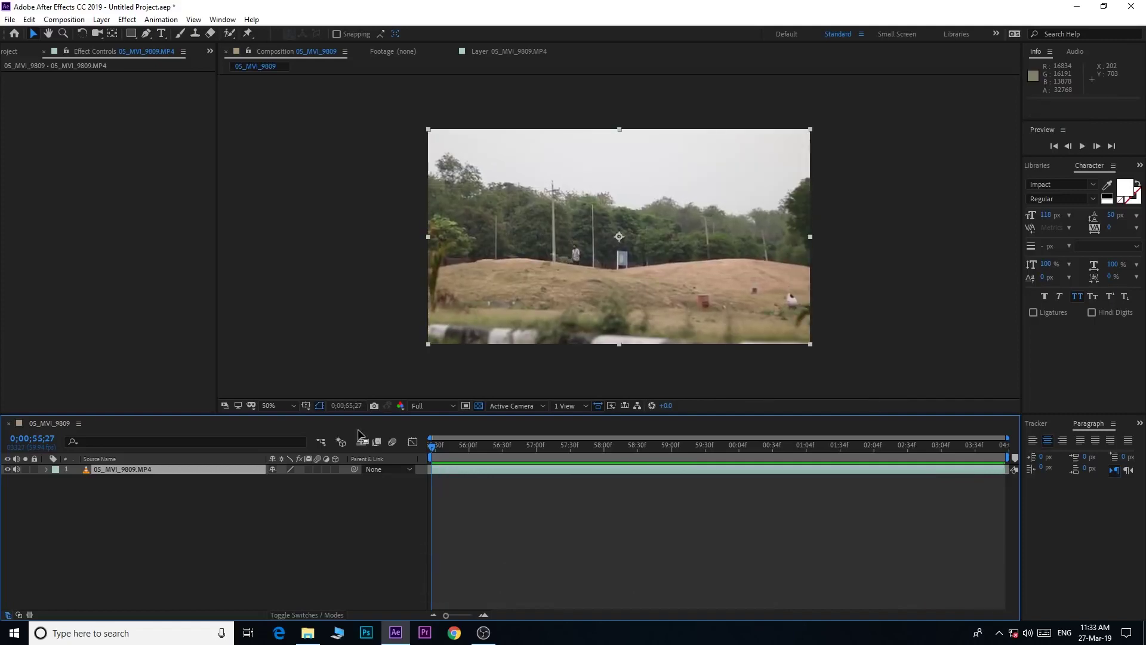
left_click(224, 20)
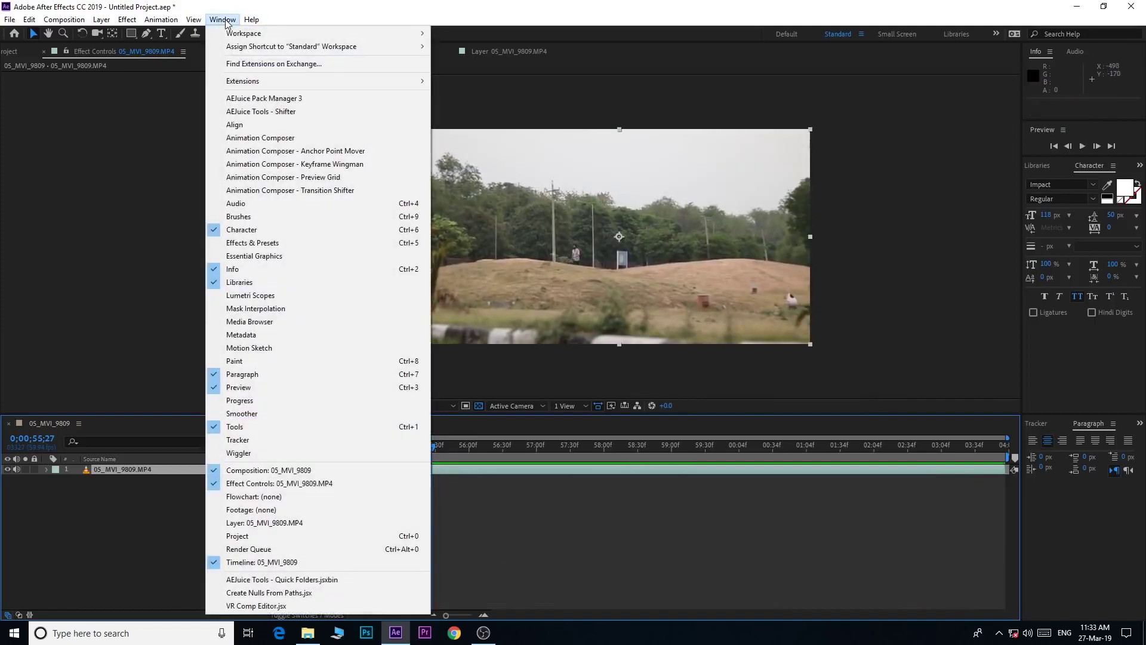
Show the Tracker panel and apply Warp Stabilizer to the 05_MVI_9809.MP4 clip.
left_click(239, 440)
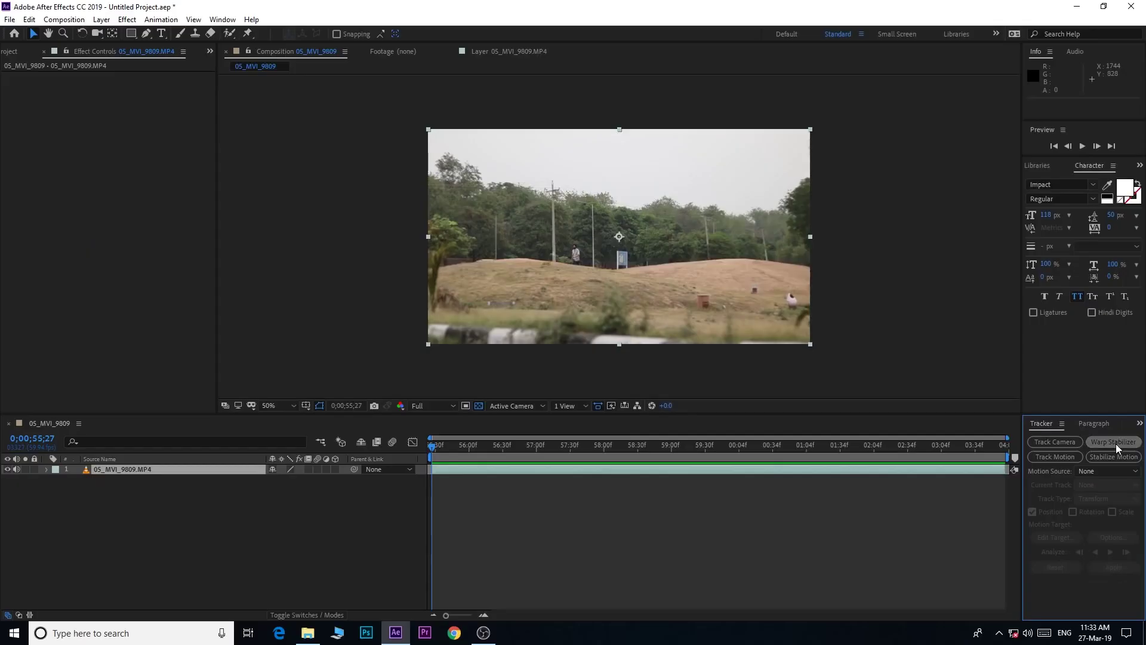
left_click(1114, 442)
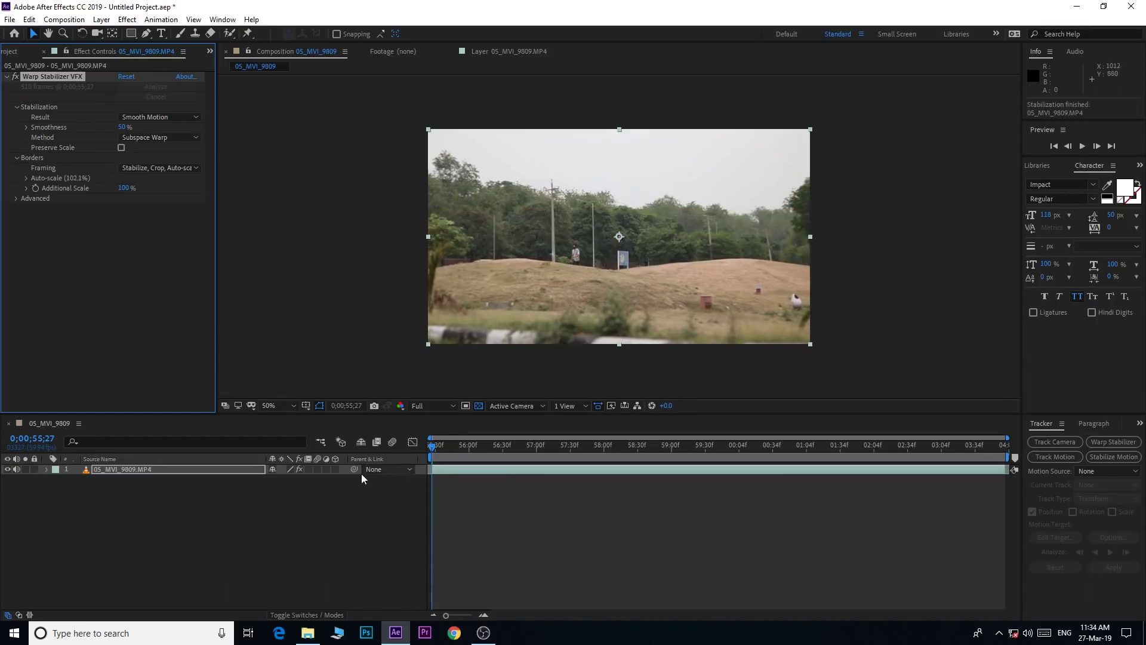
Preview the stabilized clip from its start.
key("space")
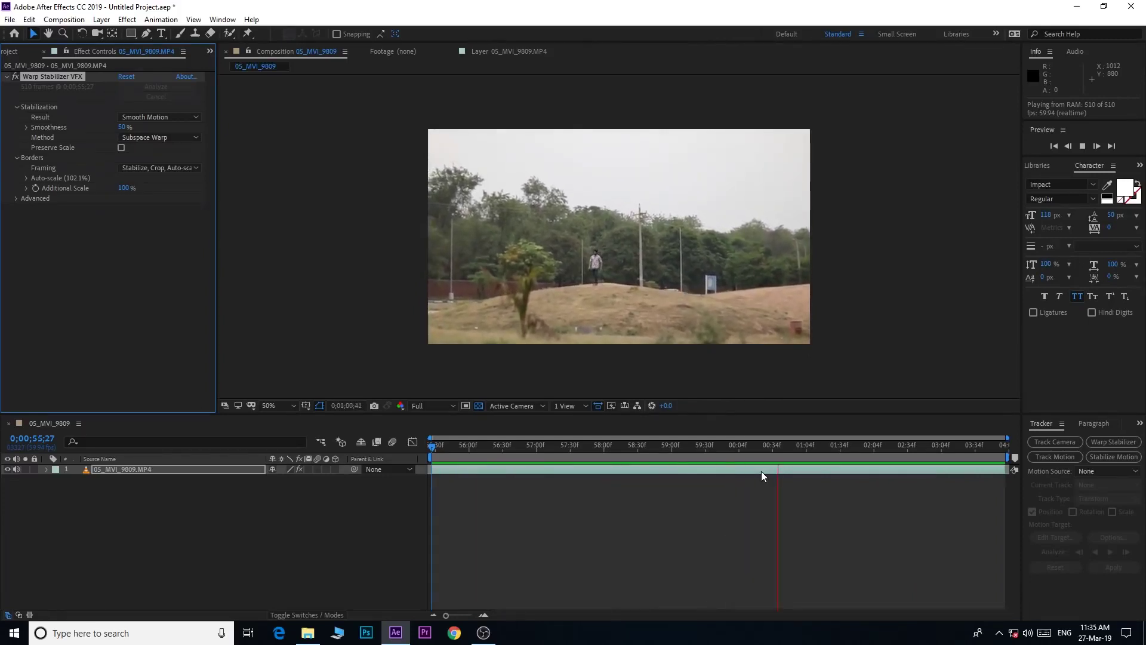
left_click(762, 472)
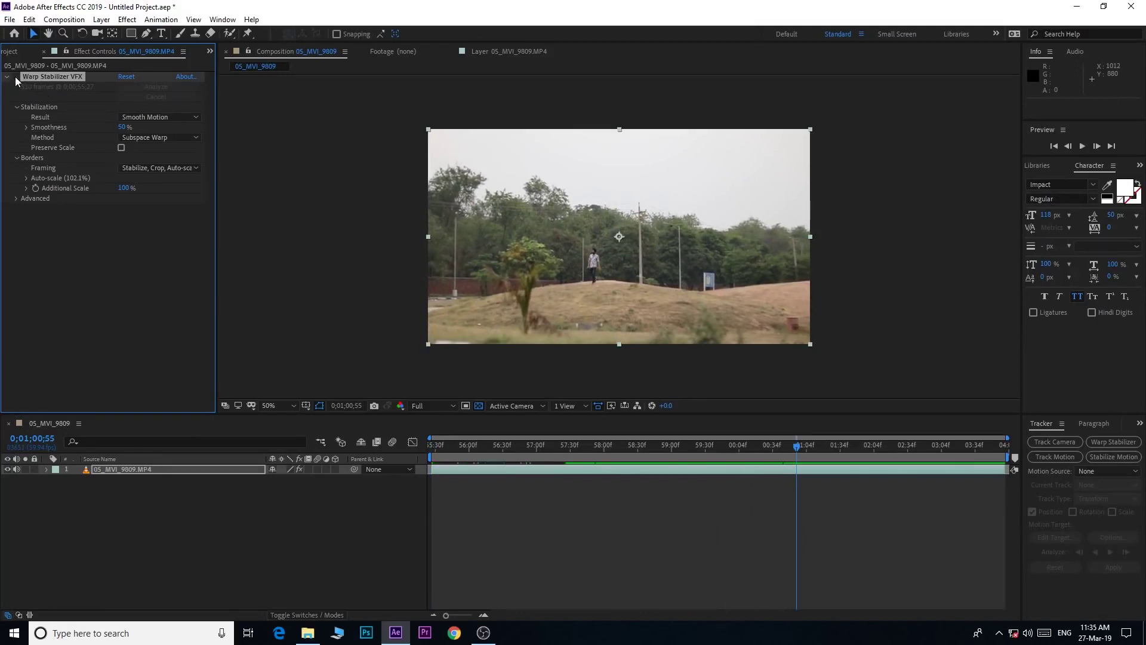
left_click(442, 446)
key("space")
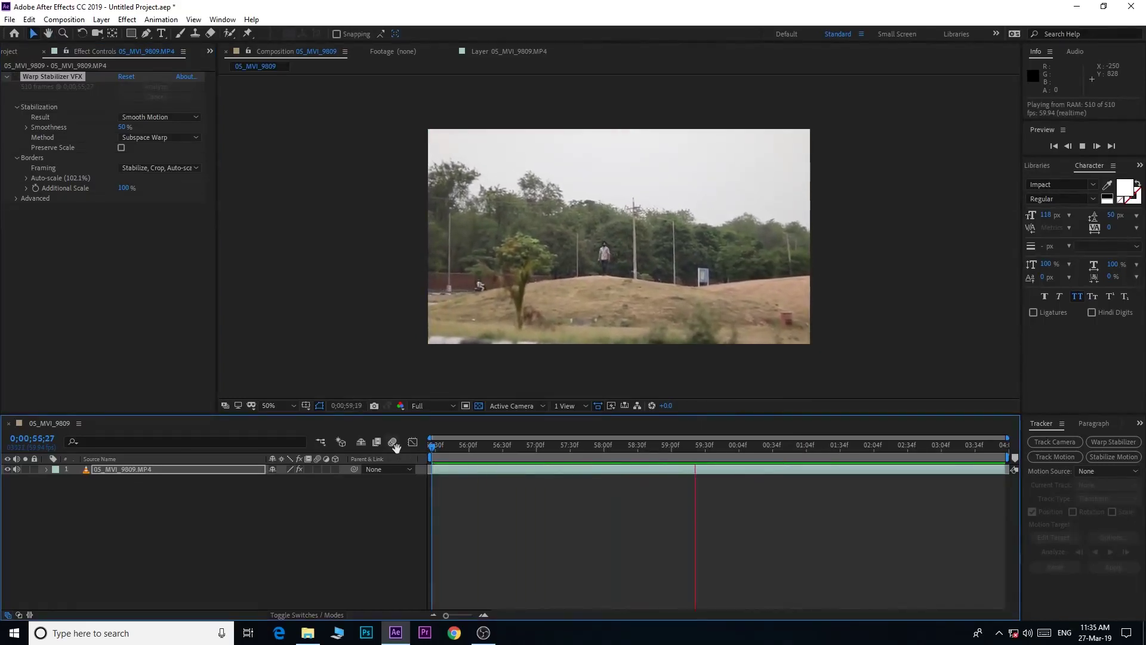
key("space")
key("space")
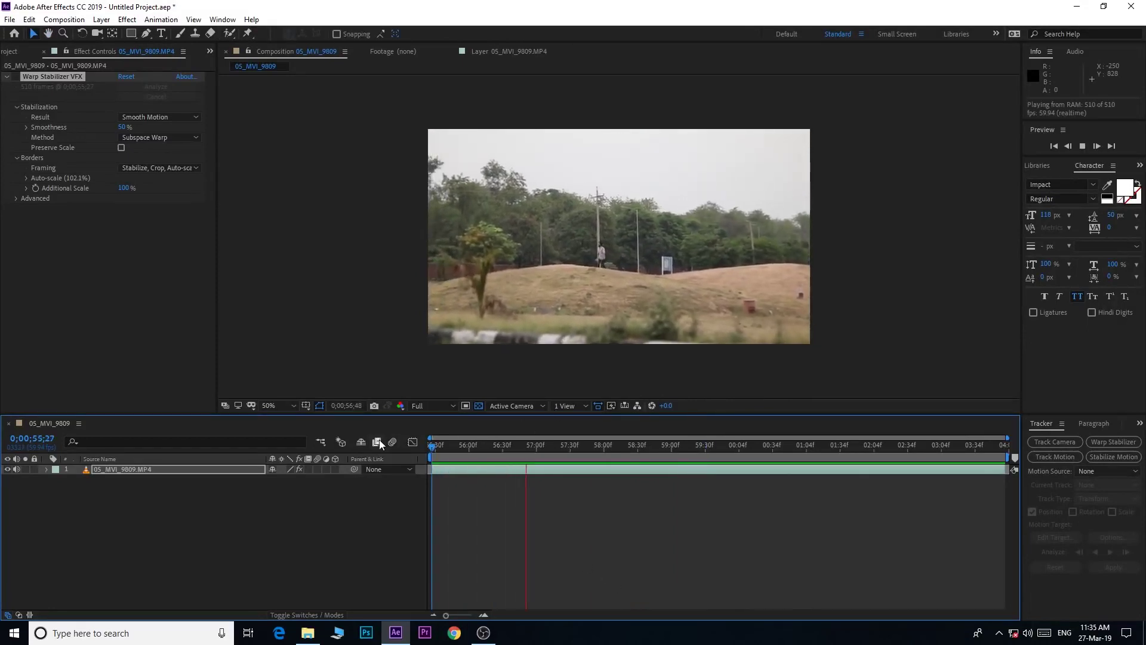
key("space")
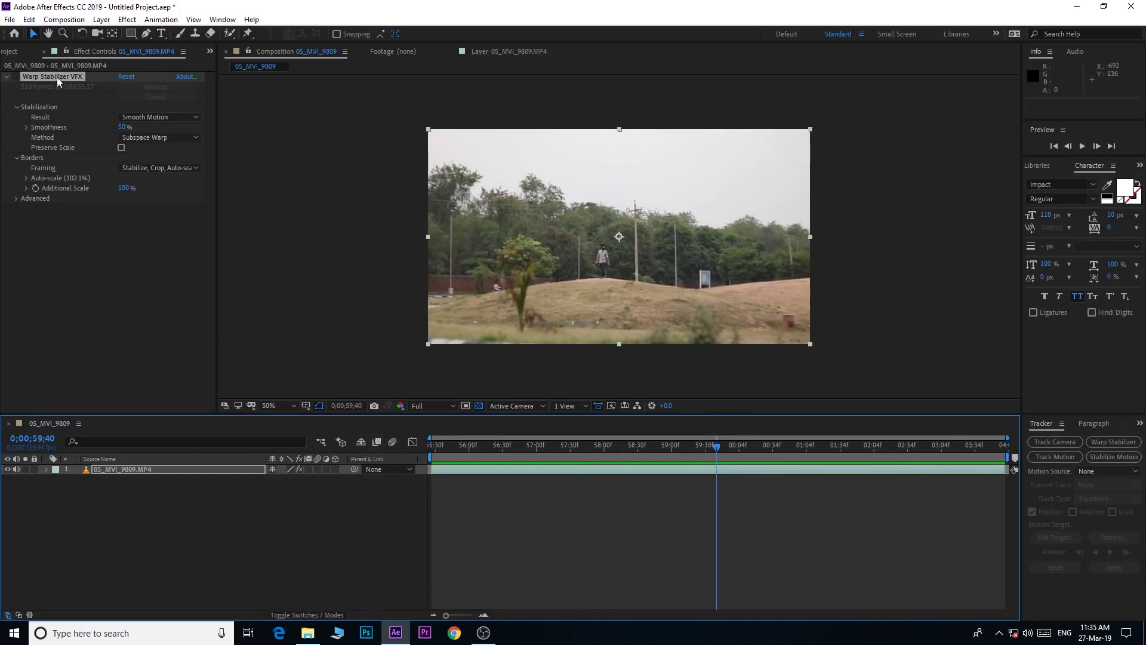
Turn the Warp Stabilizer effect back on and preview the clip again from the start.
left_click(17, 77)
left_click_drag(453, 445, 413, 442)
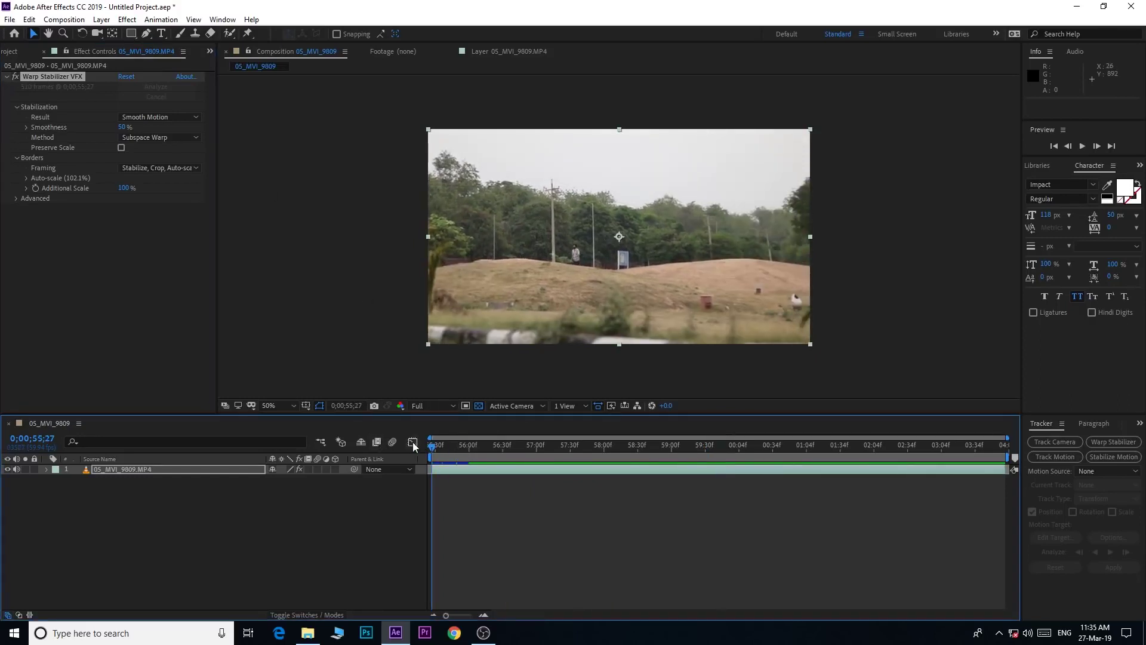
key("space")
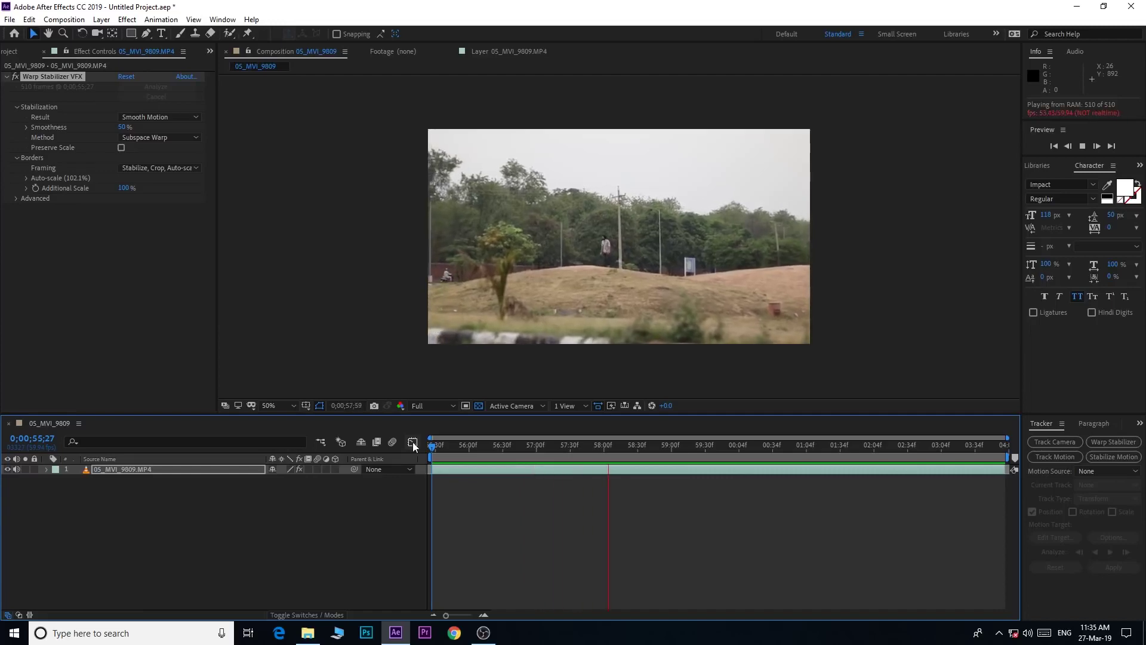
key("space")
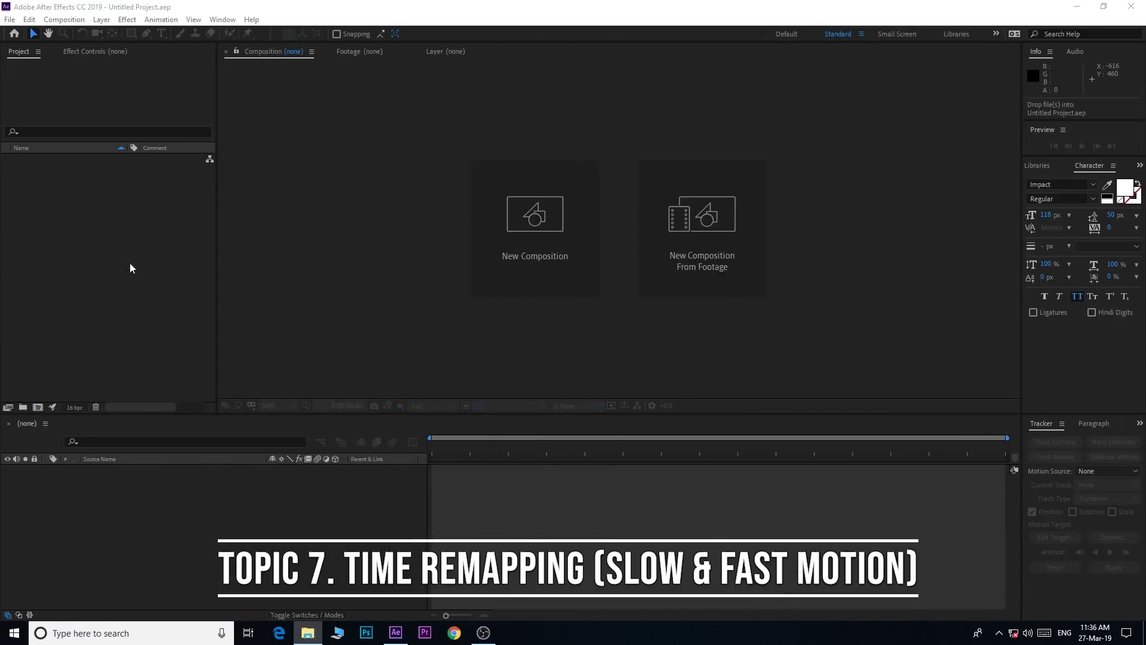
Make a composition from 07_MVI_9354.MP4 and start its work area at 0;00;25;17.
left_click_drag(48, 159, 37, 409)
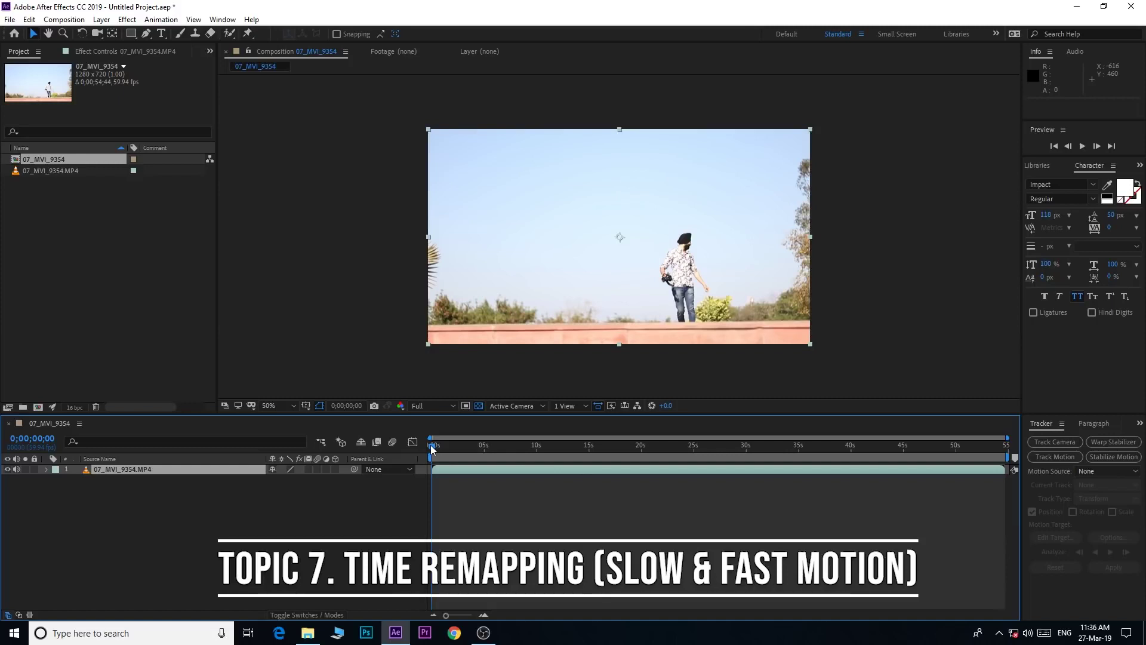
left_click_drag(431, 446, 699, 477)
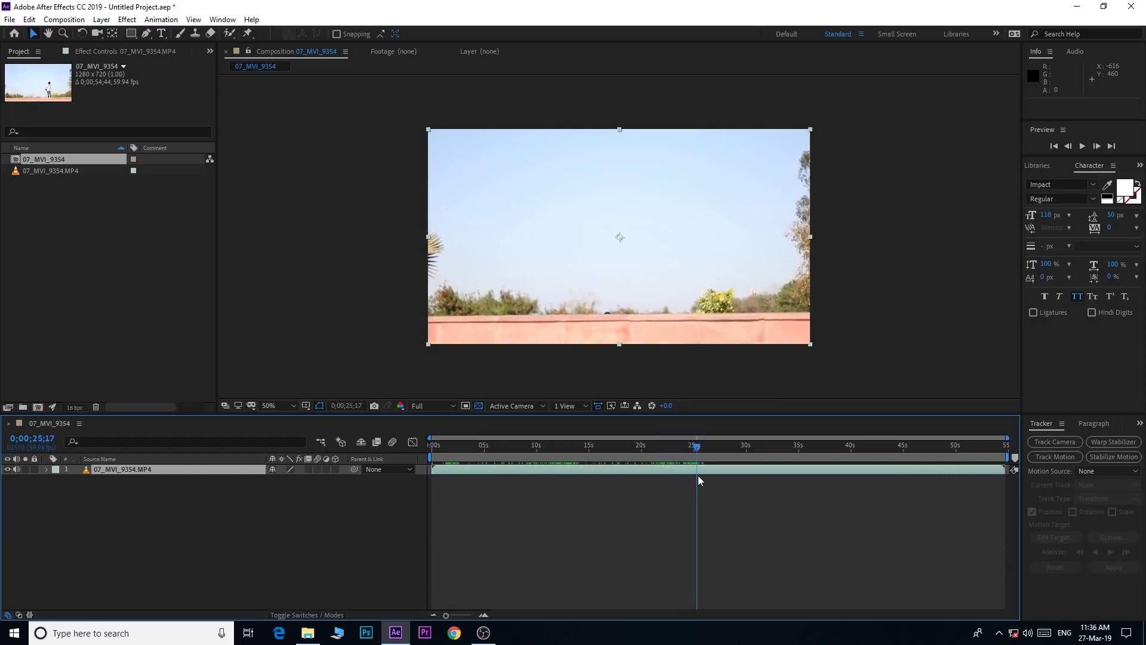
key("b")
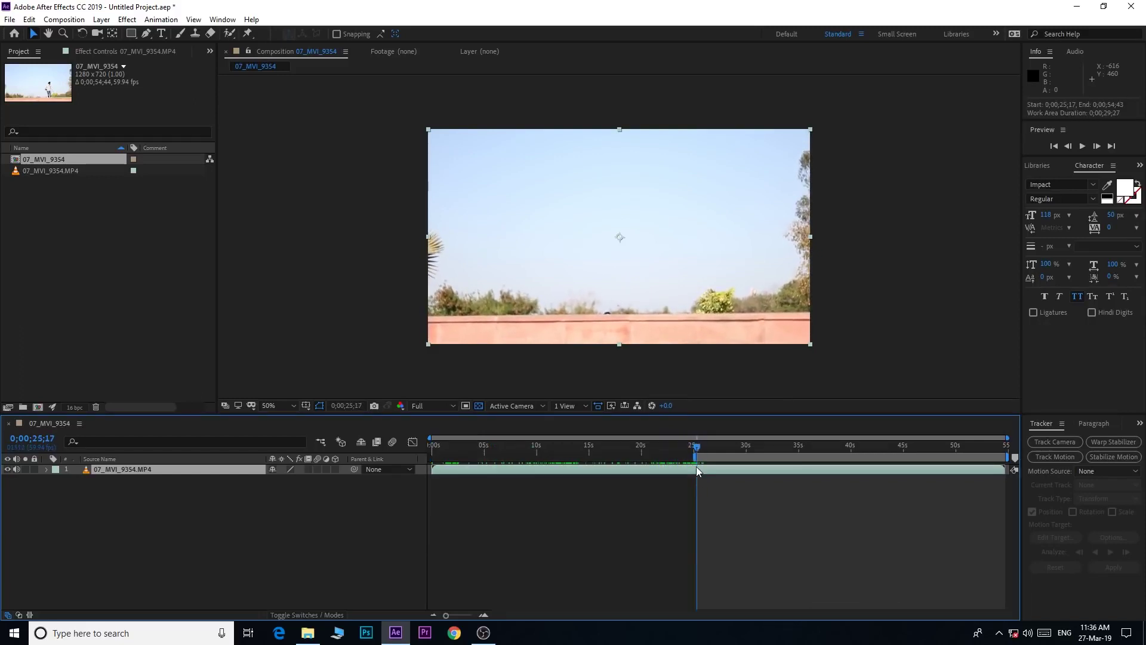
mouse_move(763, 448)
left_mouse_down()
mouse_move(978, 467)
mouse_move(962, 467)
left_mouse_up()
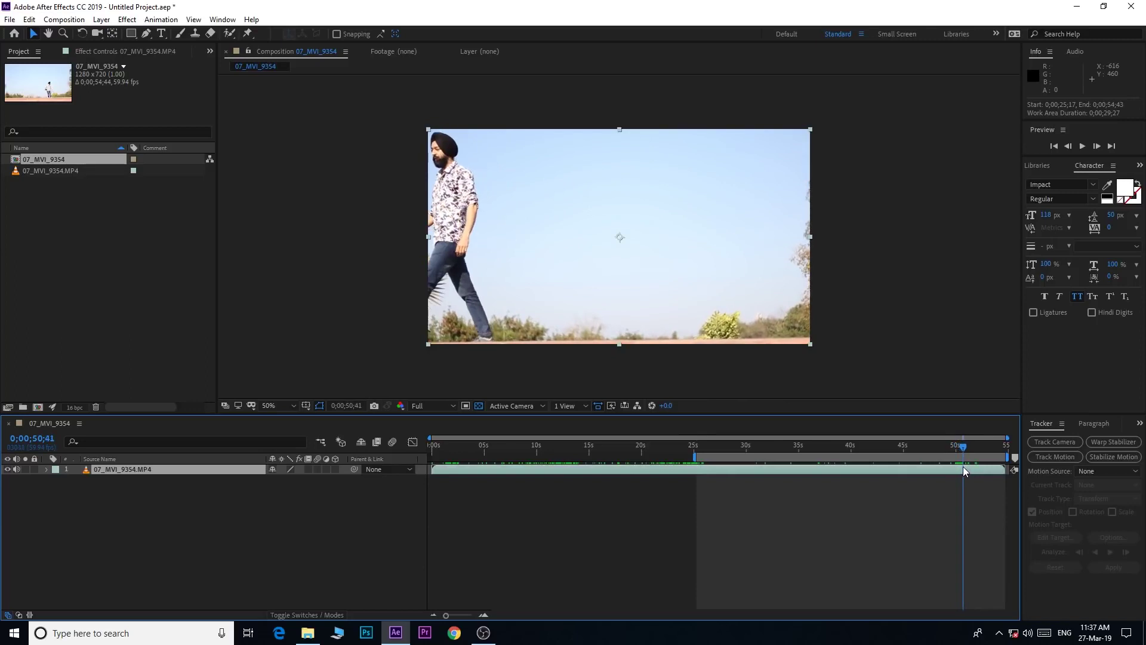
End the work area at 0;00;50;41, trim the comp to it, and preview.
key("n")
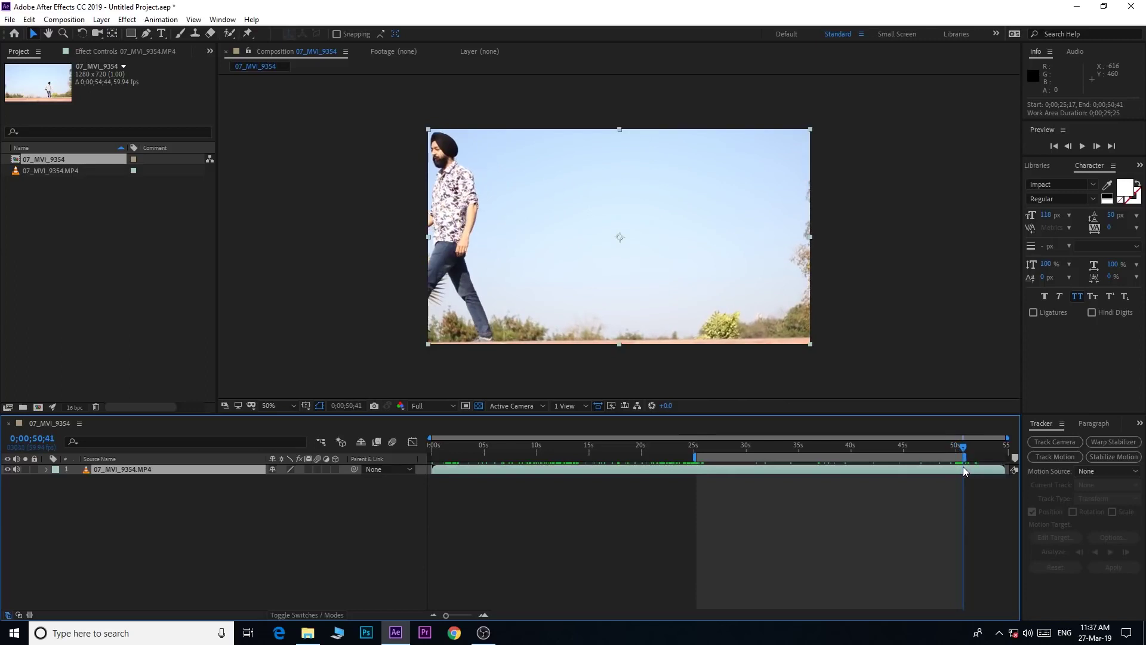
right_click(941, 458)
left_click(981, 490)
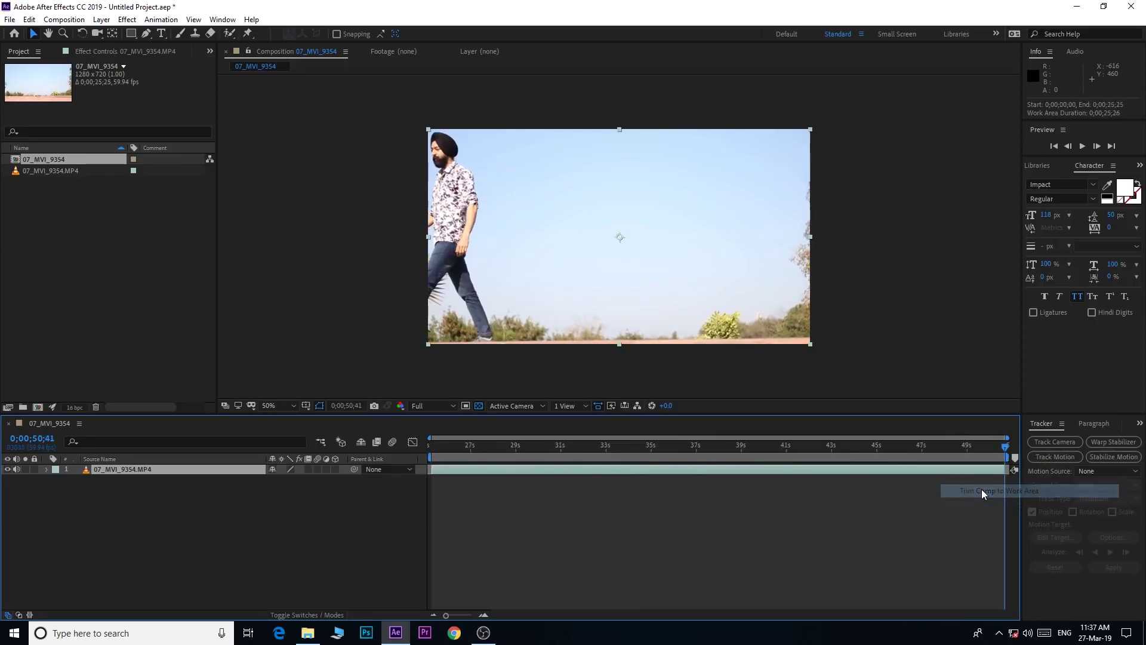
key("Home")
key("space")
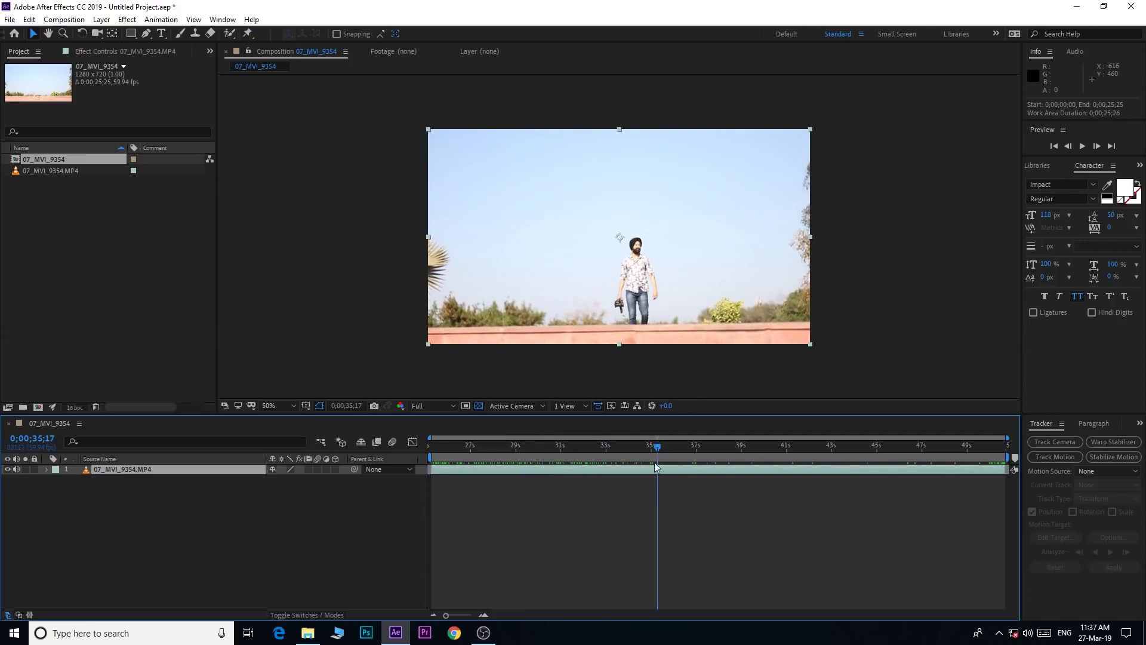
key("space")
Scrub the trimmed clip to the moment the person appears.
mouse_move(656, 445)
left_mouse_down()
mouse_move(415, 446)
mouse_move(682, 450)
left_mouse_up()
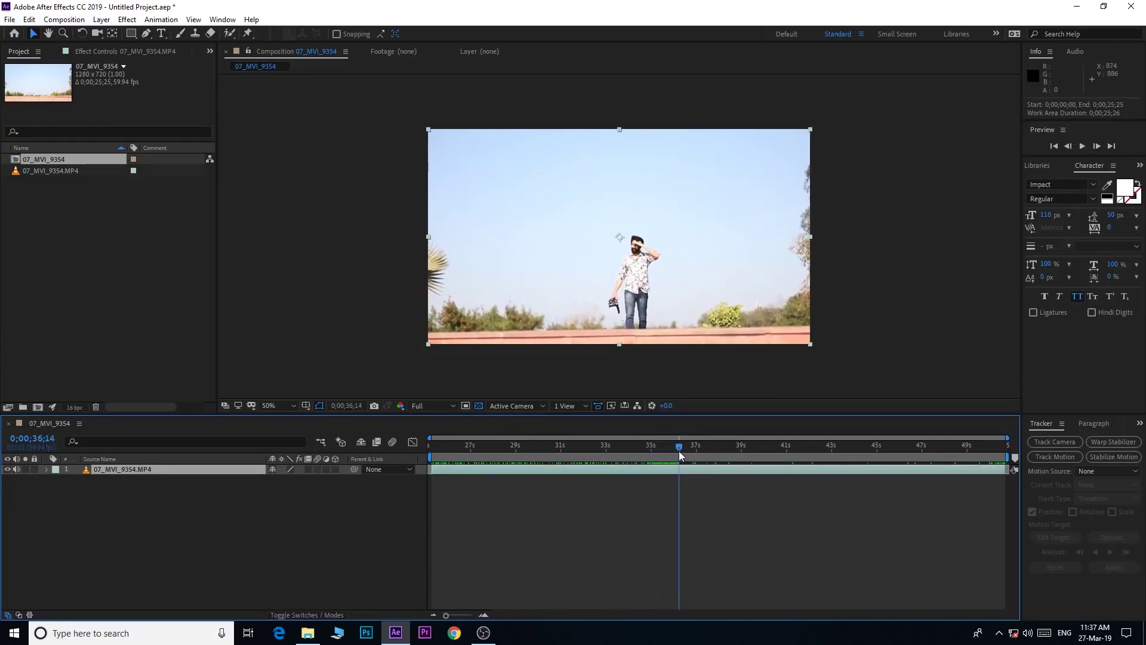
key("space")
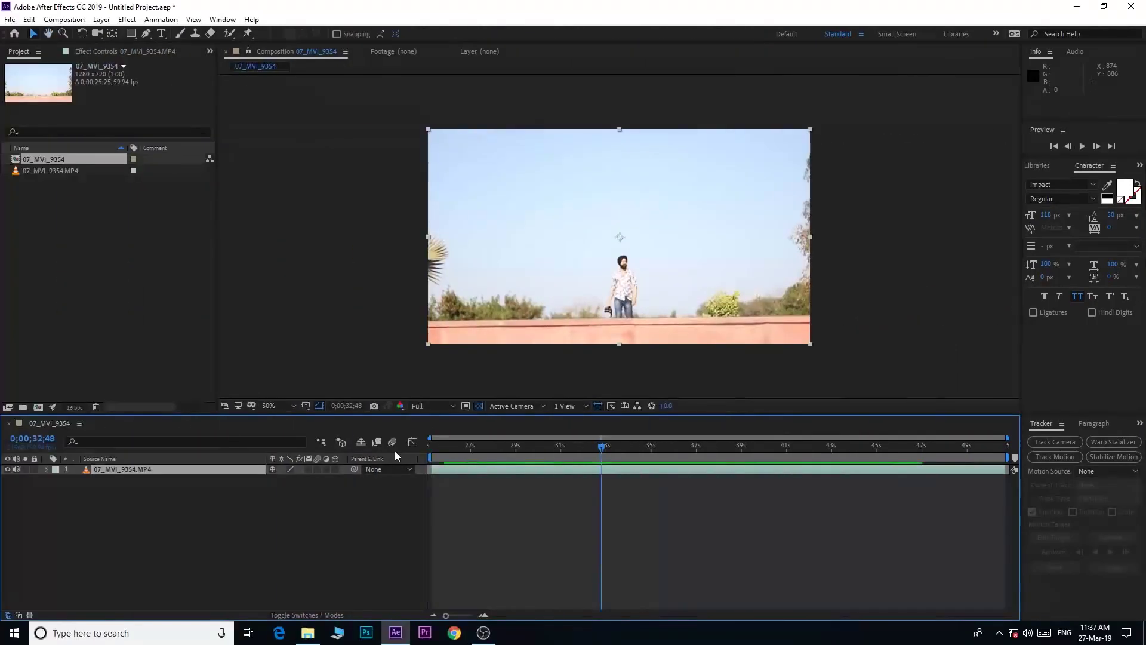
mouse_move(457, 448)
left_mouse_down()
mouse_move(603, 454)
mouse_move(382, 468)
left_mouse_up()
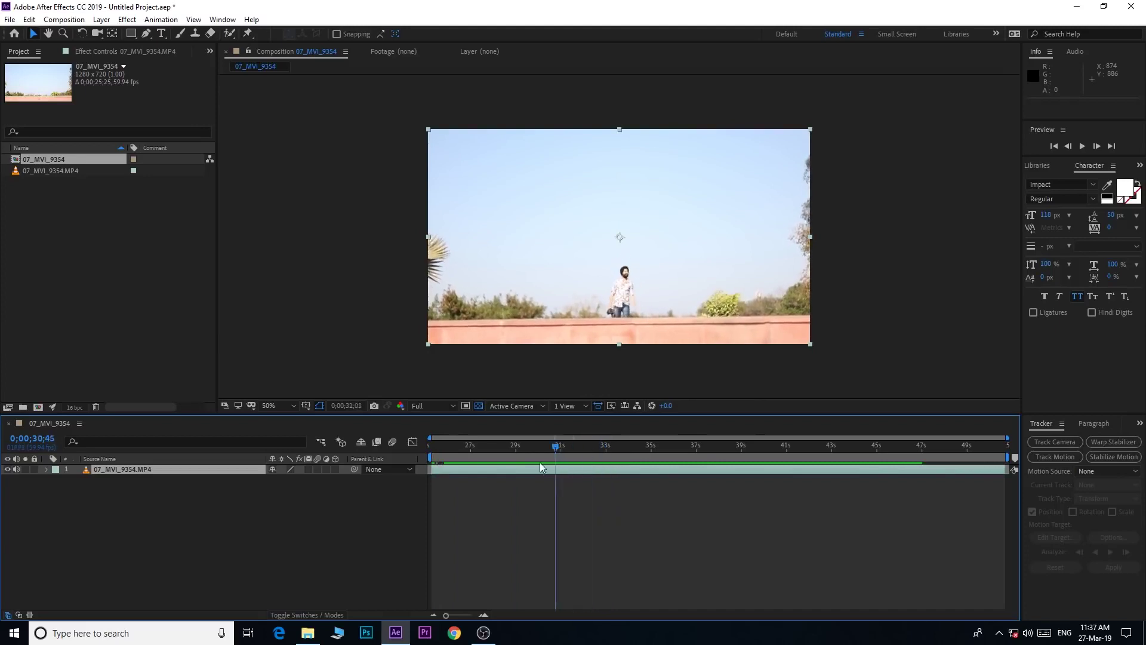
right_click(445, 468)
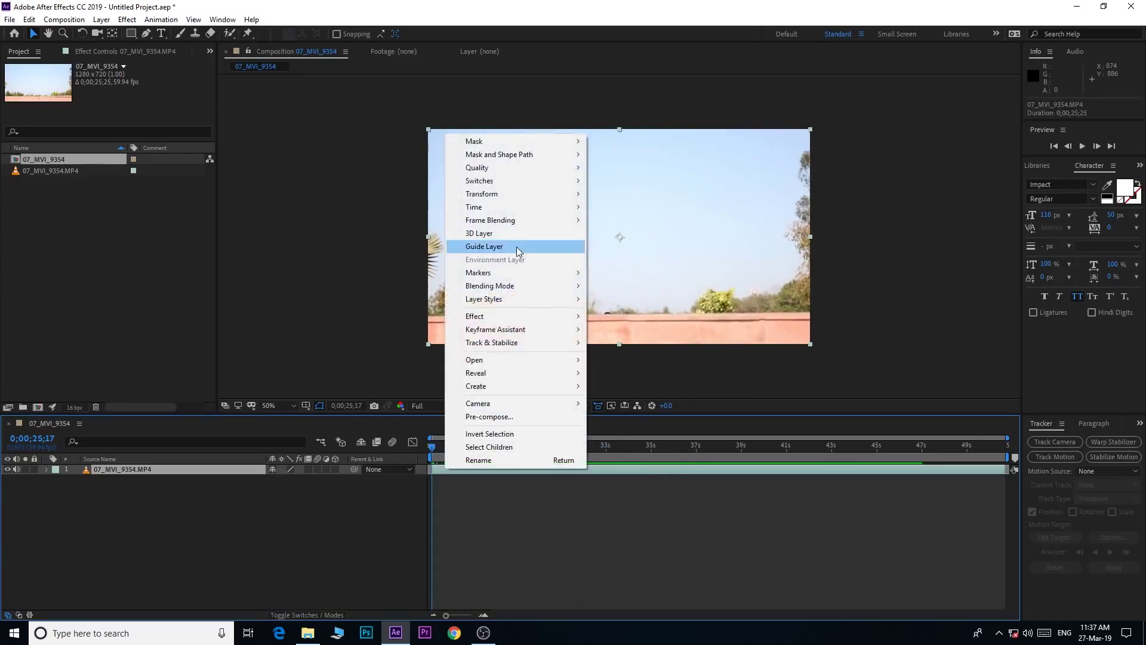
Enable Time Remap on the clip and add two keyframes, moving the second to about 0;00;26;11.
mouse_move(517, 213)
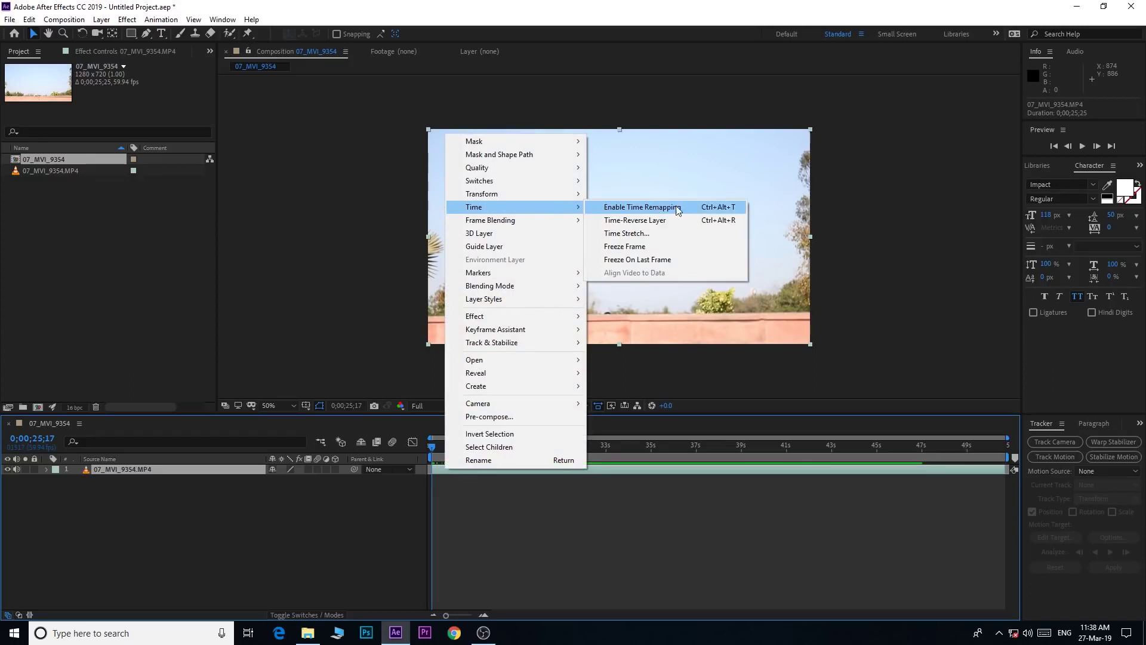
left_click(635, 208)
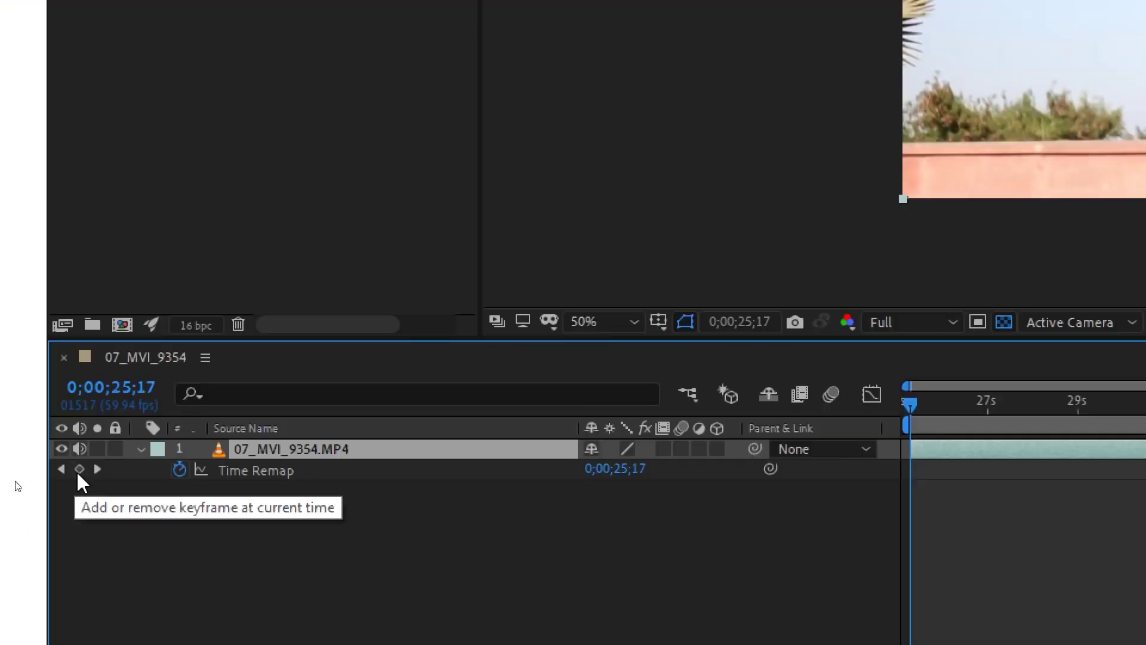
left_click(79, 469)
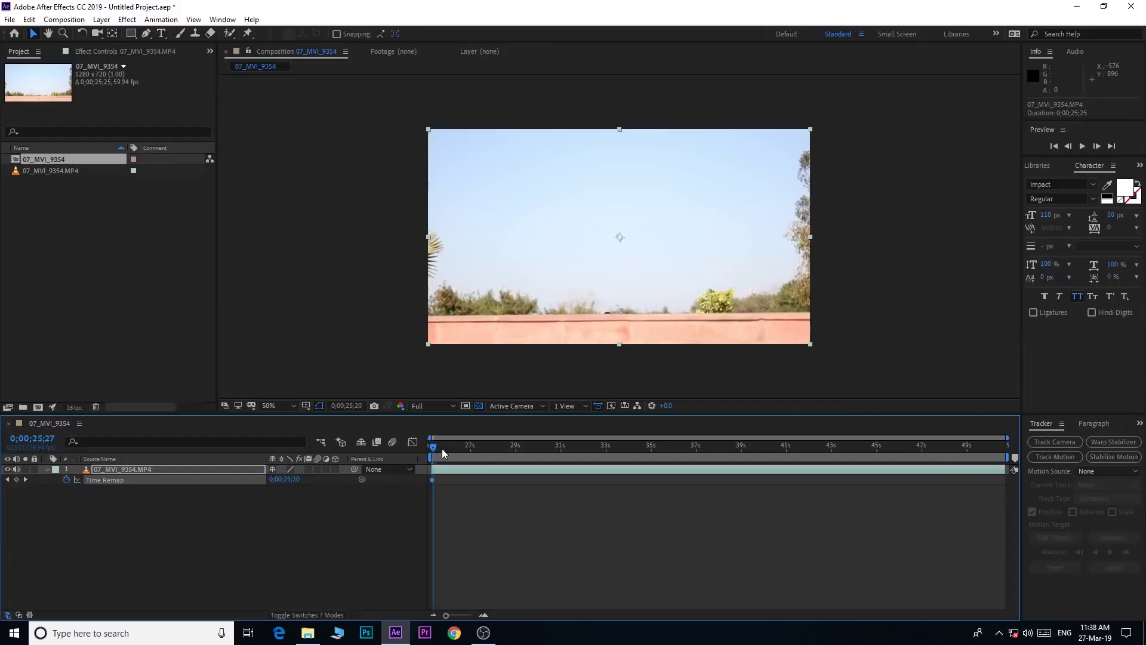
left_click_drag(442, 449, 591, 473)
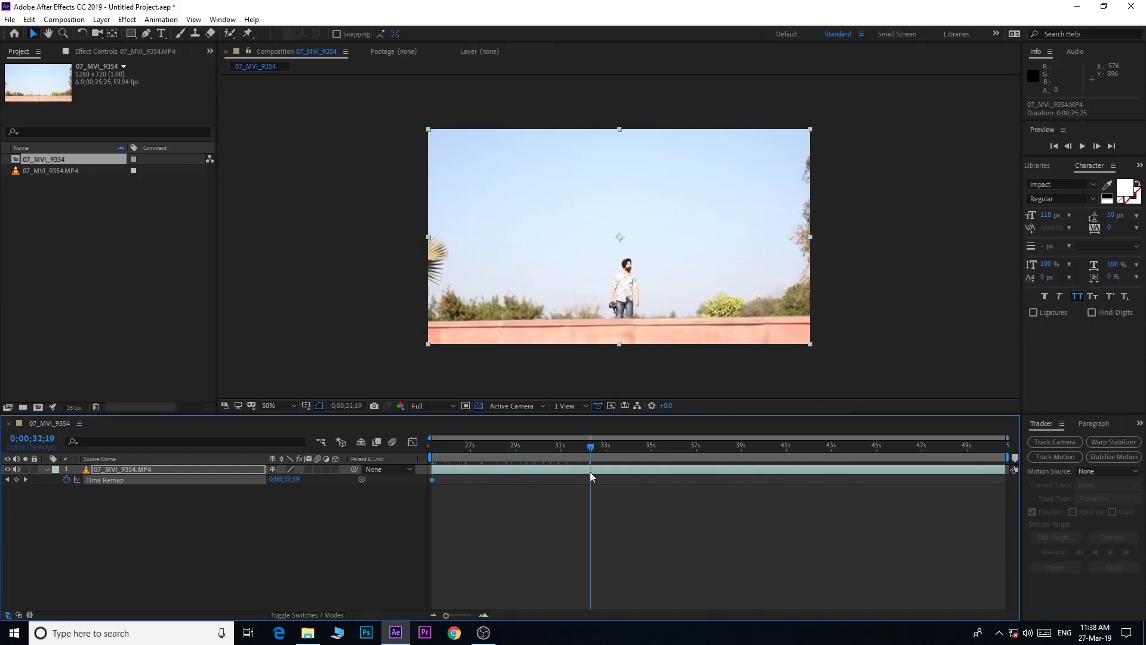
left_click(16, 480)
left_click_drag(590, 478, 452, 481)
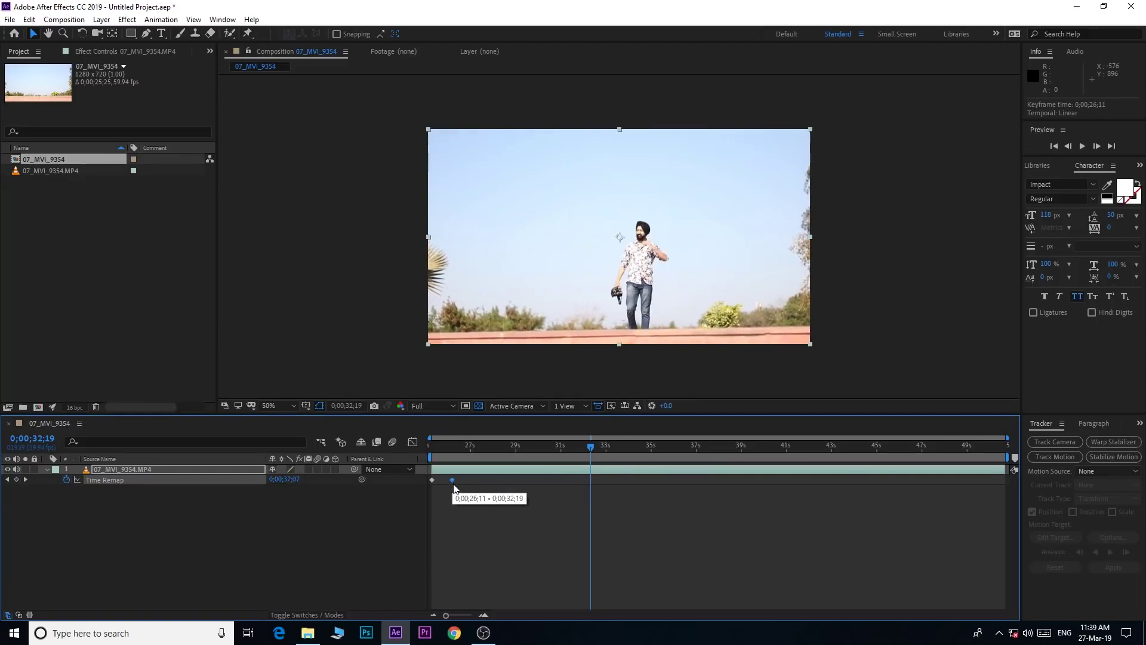
Preview the speed ramp and nudge the second keyframe slightly earlier.
key("Home")
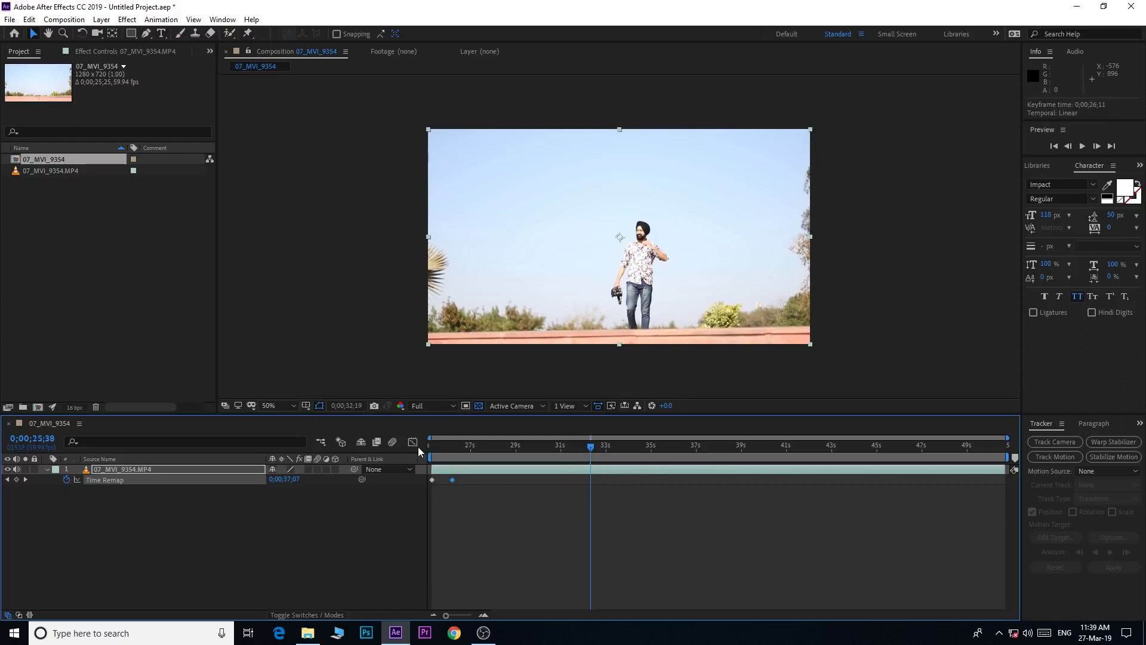
left_click(411, 452)
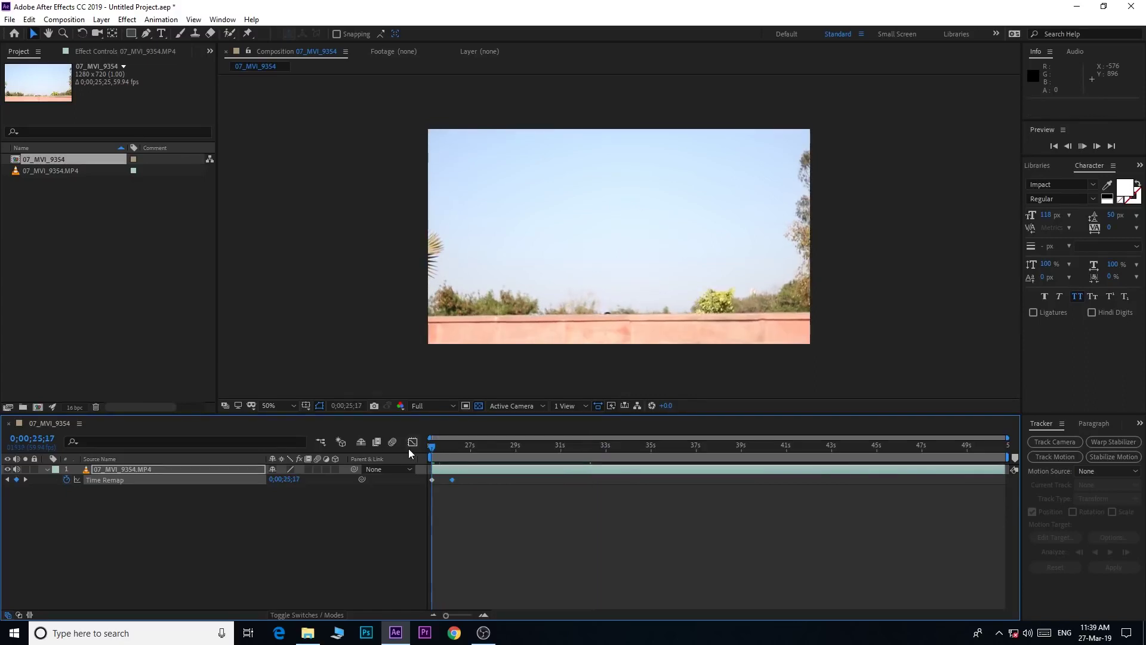
key("space")
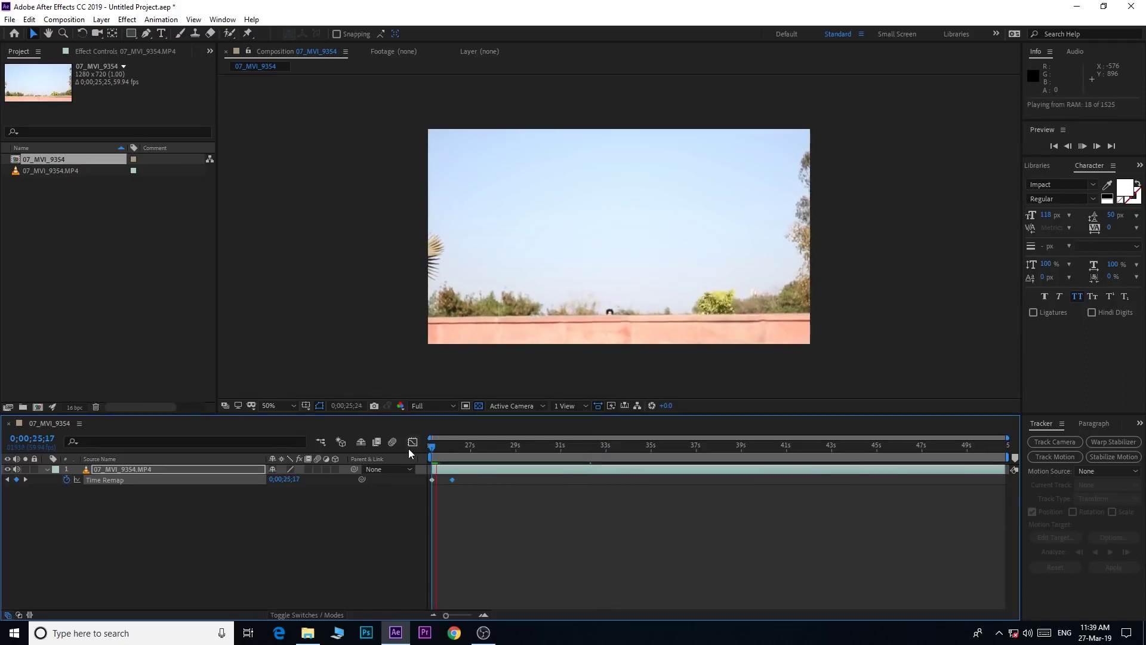
key("space")
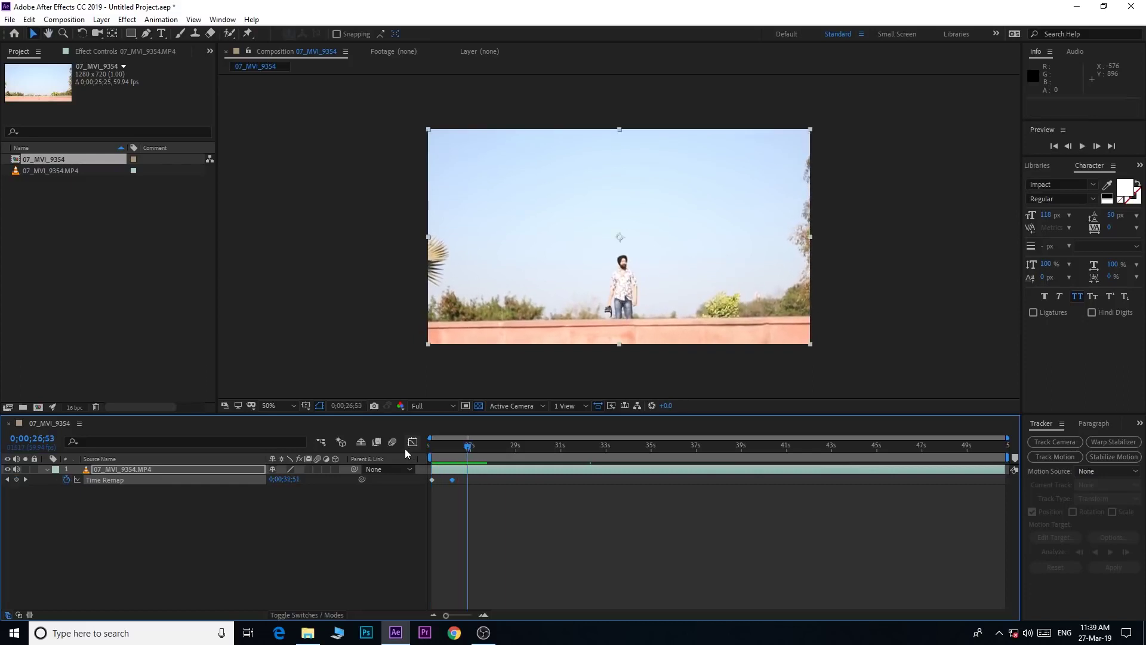
key("space")
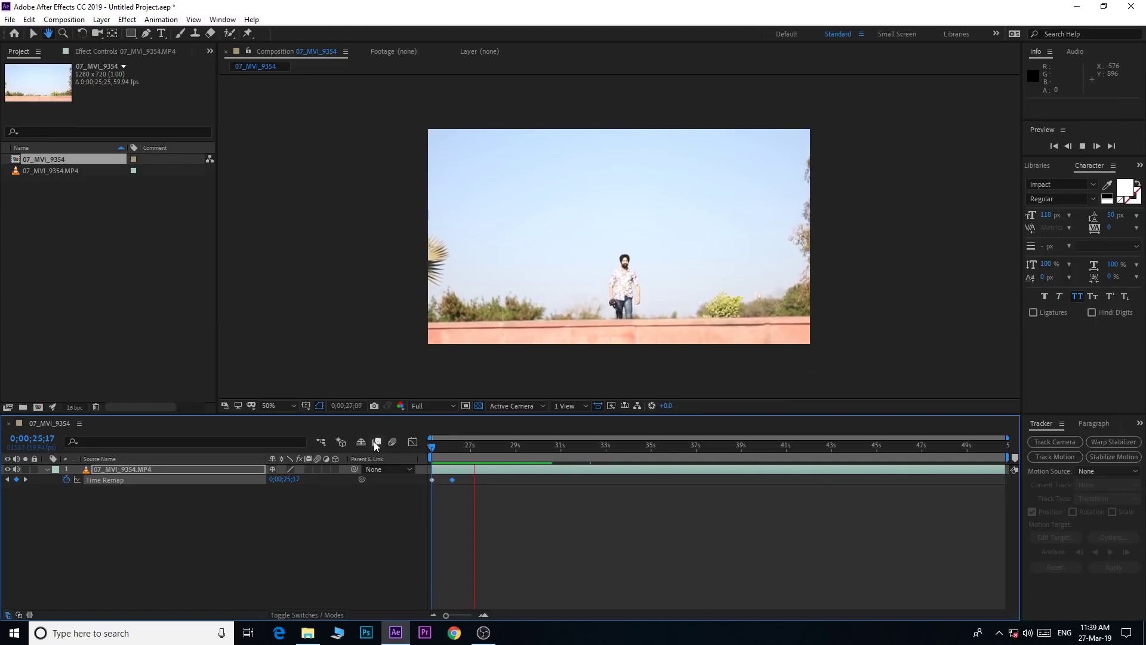
left_click_drag(452, 480, 442, 481)
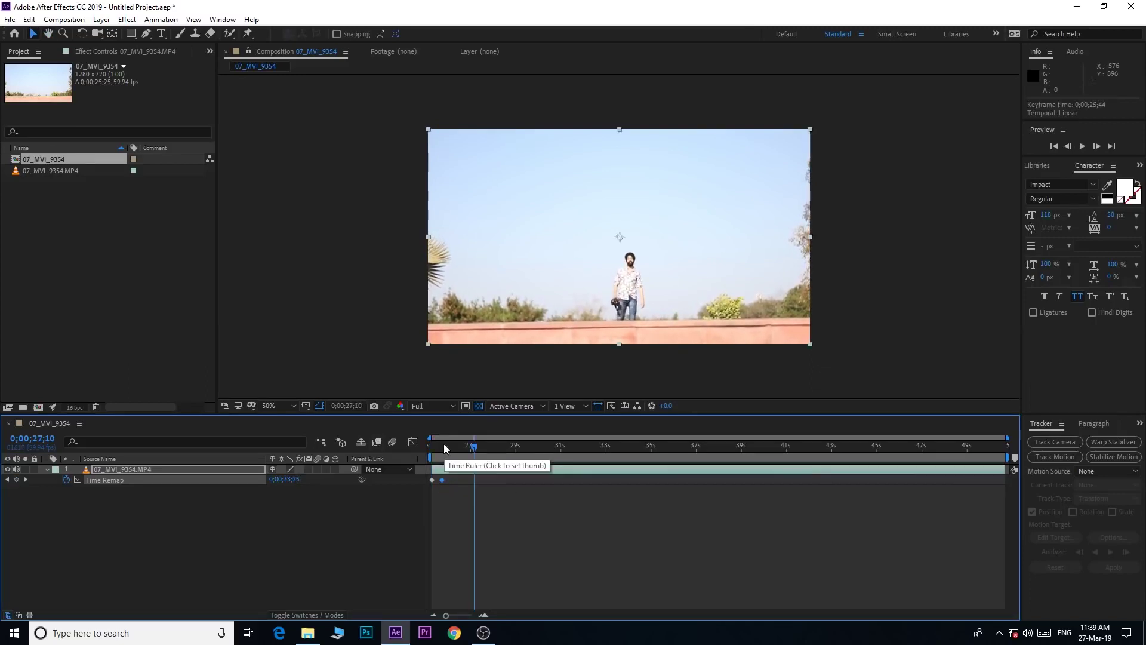
Preview again and add a Time Remap keyframe at 0;00;25;47.
key("Home")
key("space")
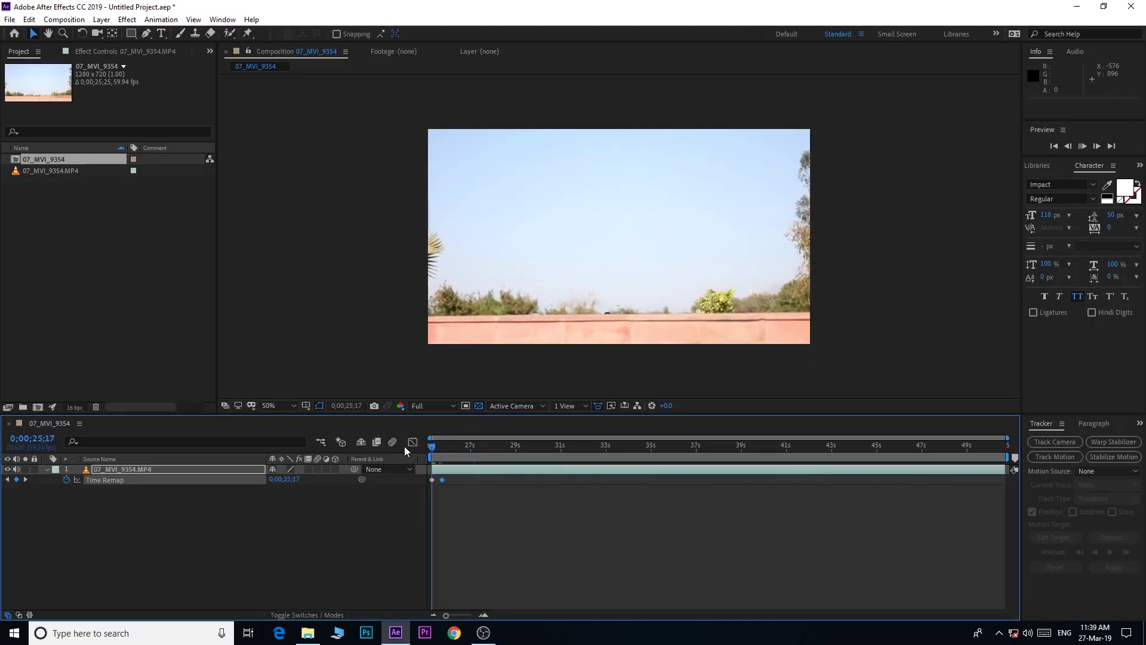
key("space")
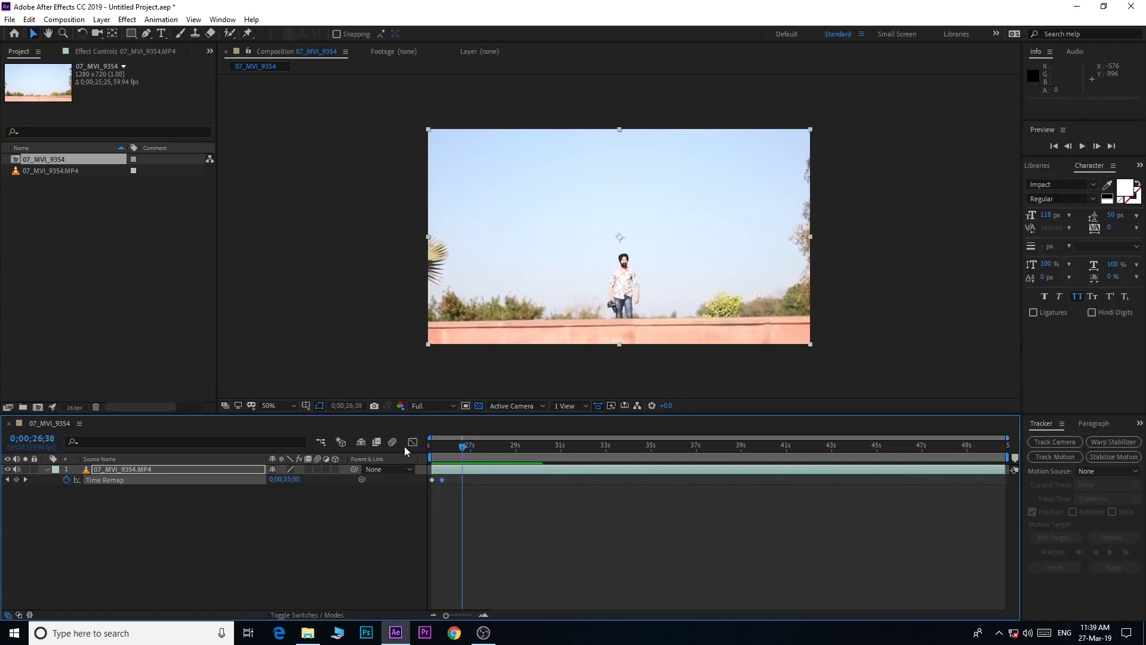
left_click(443, 445)
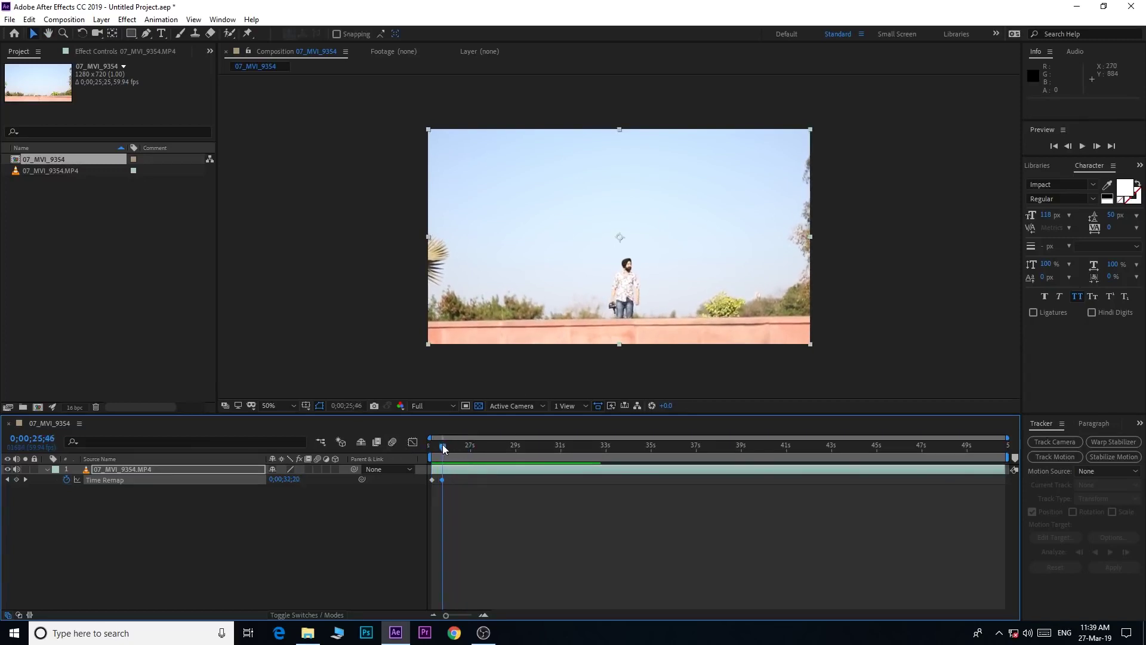
left_click_drag(442, 445, 443, 445)
left_click(16, 479)
Push a Time Remap keyframe out to about 0;00;31;30 for slow motion and preview it.
left_click_drag(442, 448, 500, 454)
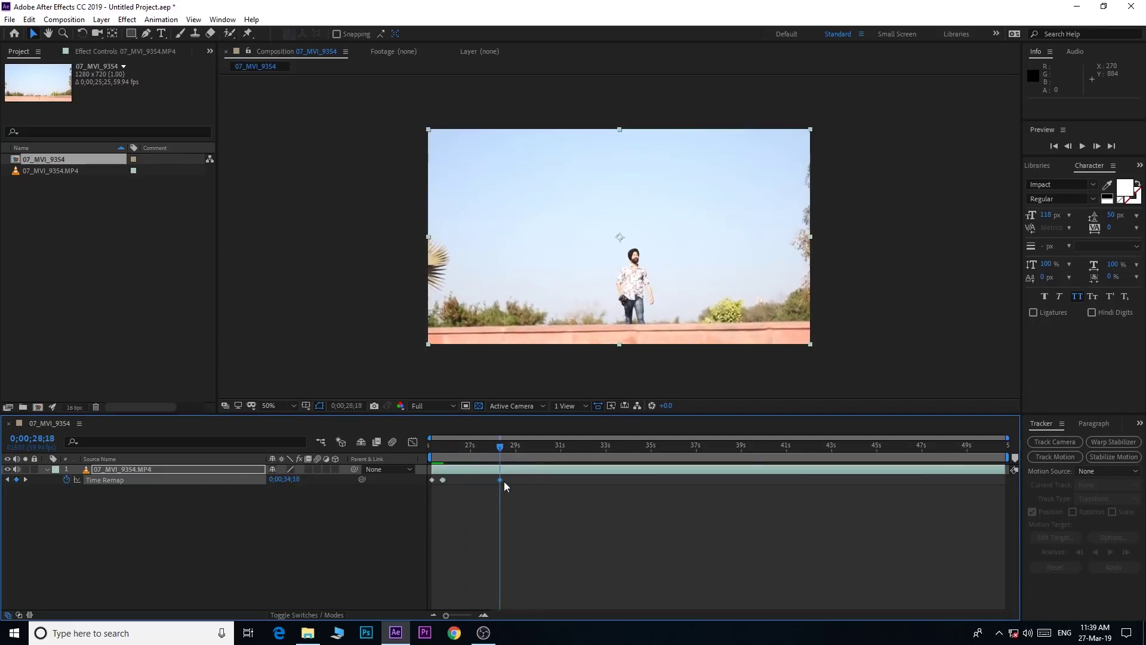
left_click_drag(500, 479, 571, 484)
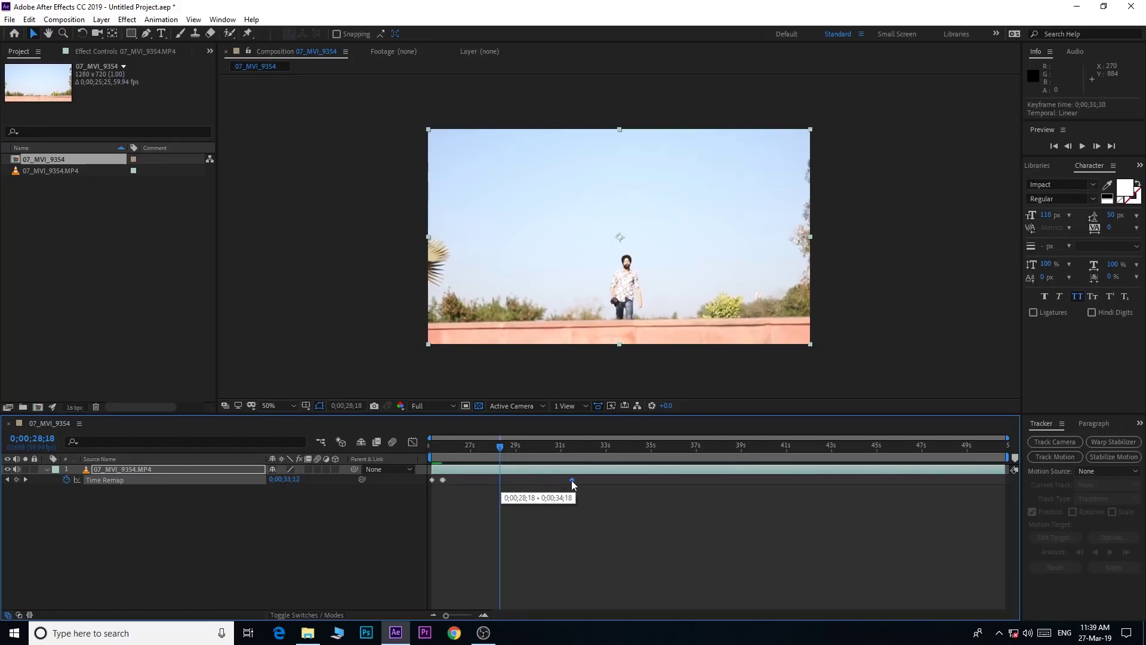
left_click(431, 446)
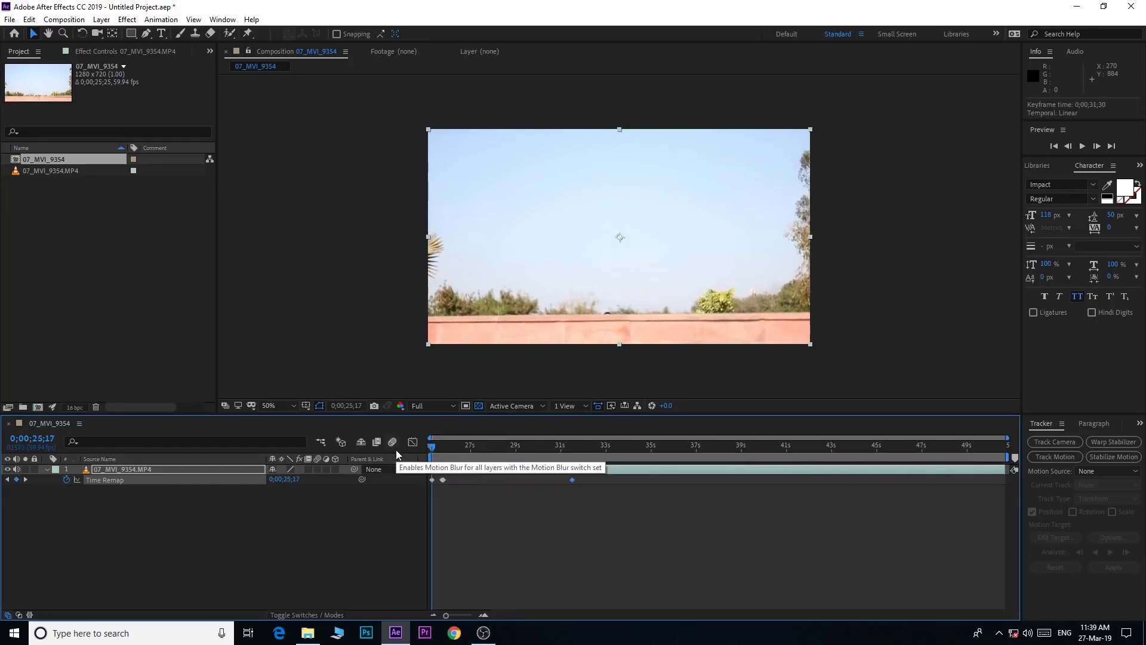
key("space")
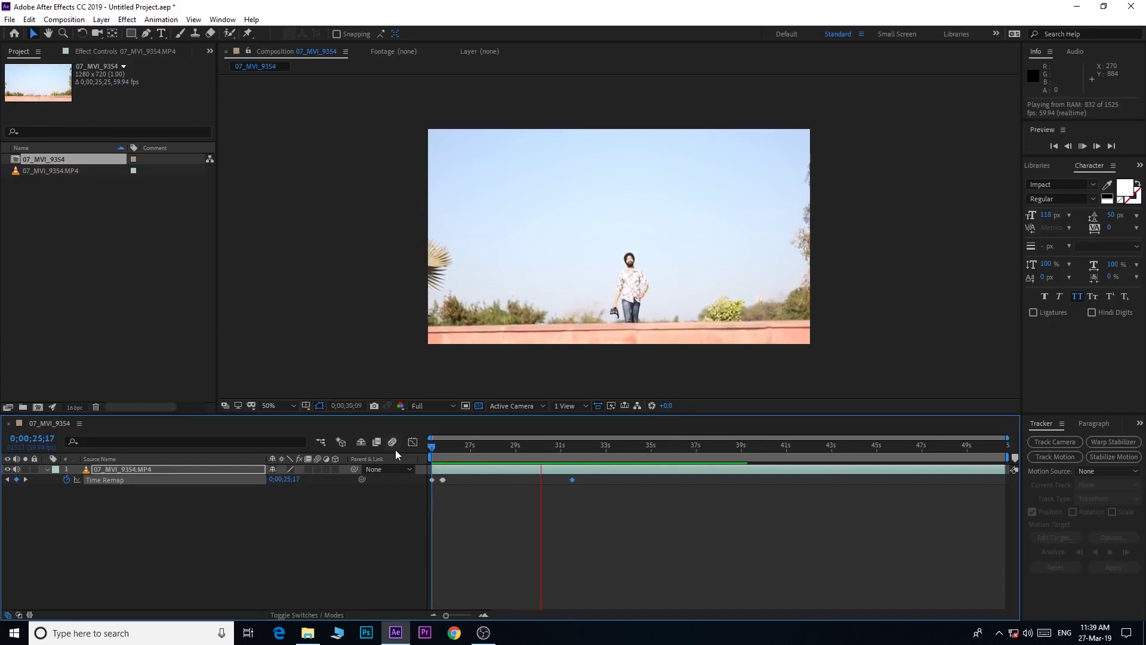
key("space")
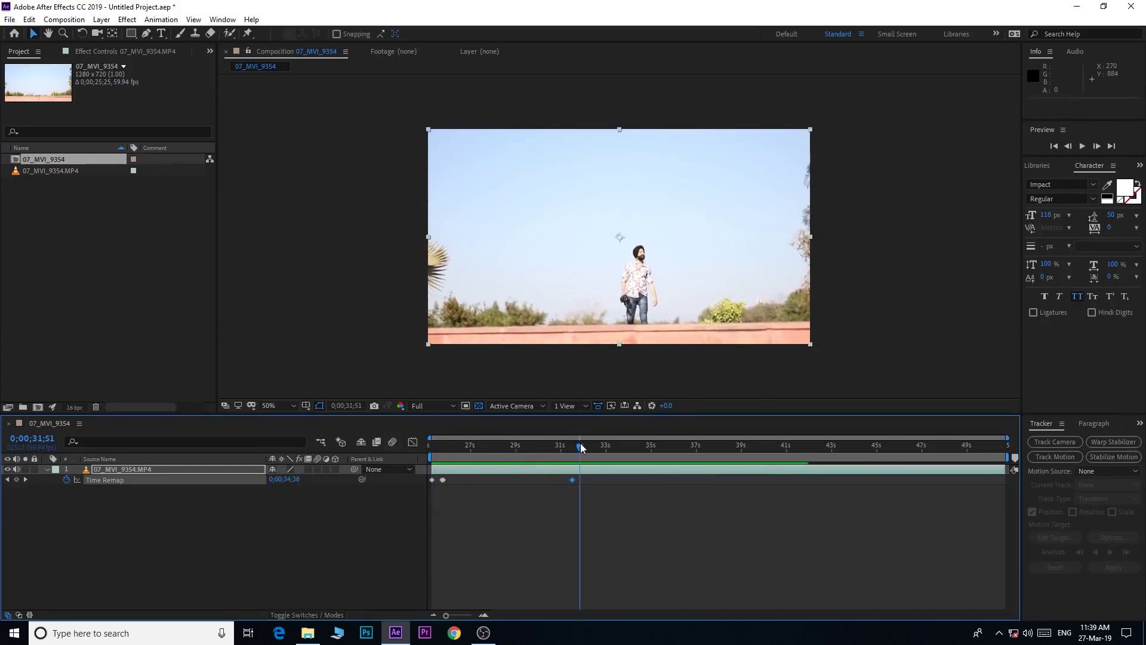
left_click_drag(580, 443, 574, 439)
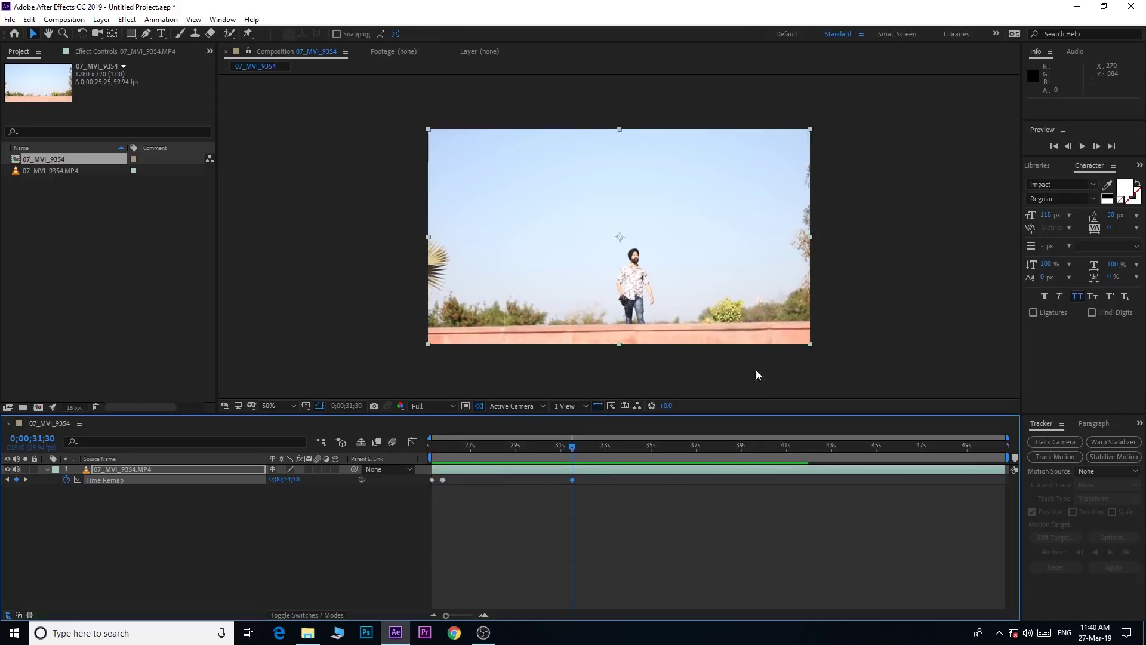
left_click(1097, 145)
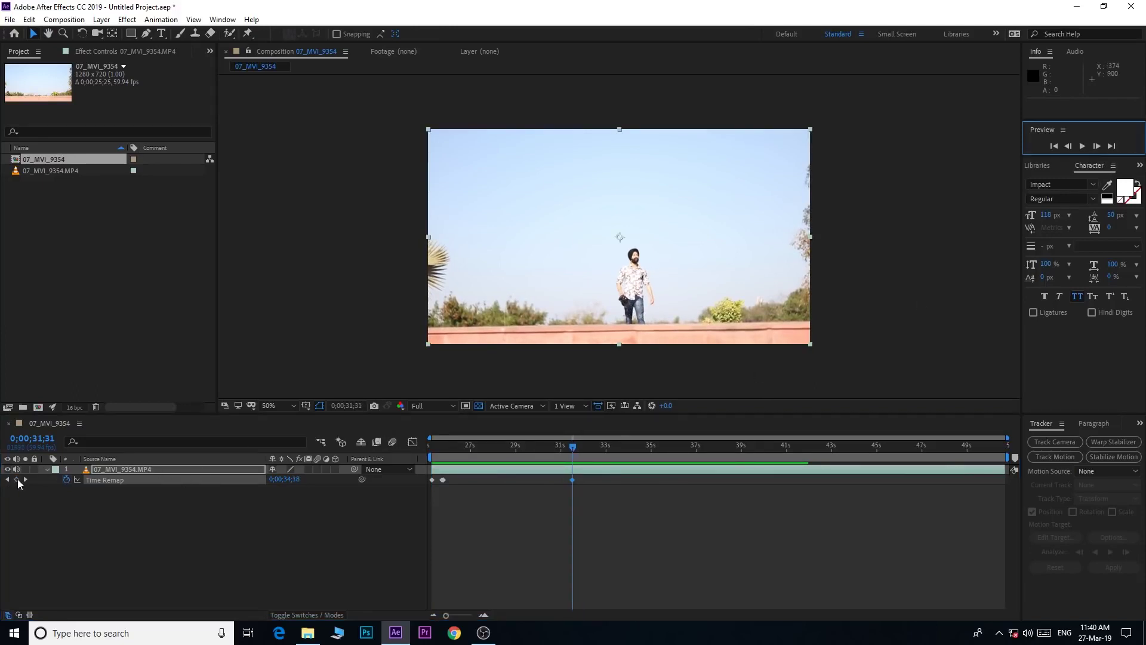
Add a Time Remap keyframe at 0;00;31;31, pull the next one back near 31 seconds, and preview.
left_click(17, 479)
mouse_move(578, 446)
left_mouse_down()
mouse_move(675, 460)
mouse_move(618, 456)
left_mouse_up()
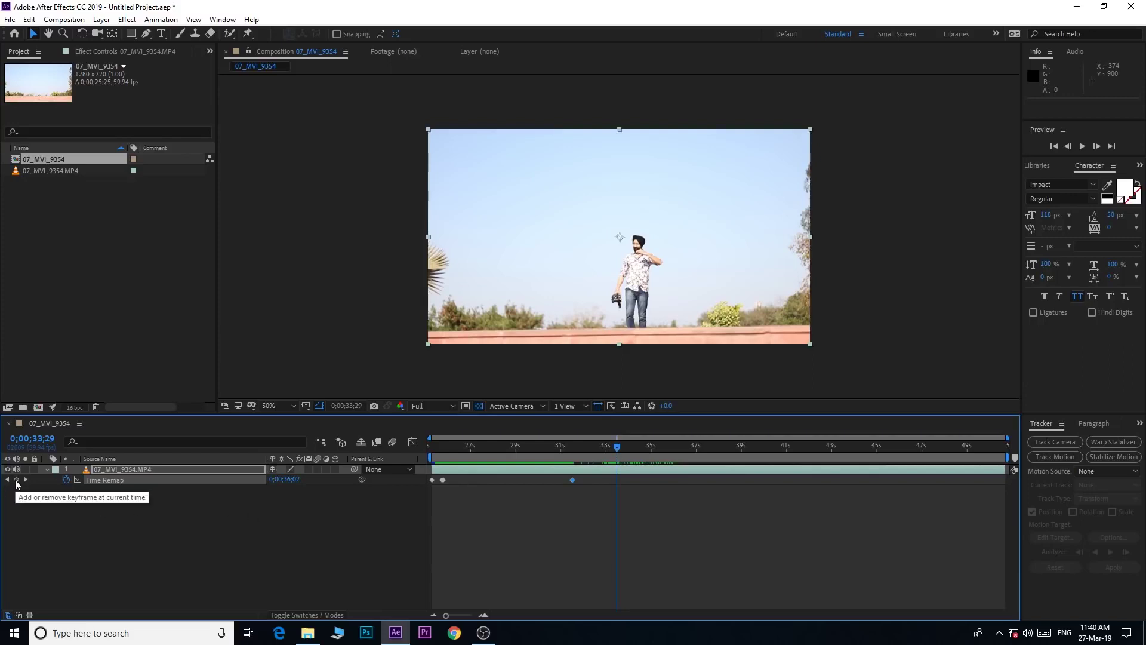
left_click_drag(618, 481, 577, 488)
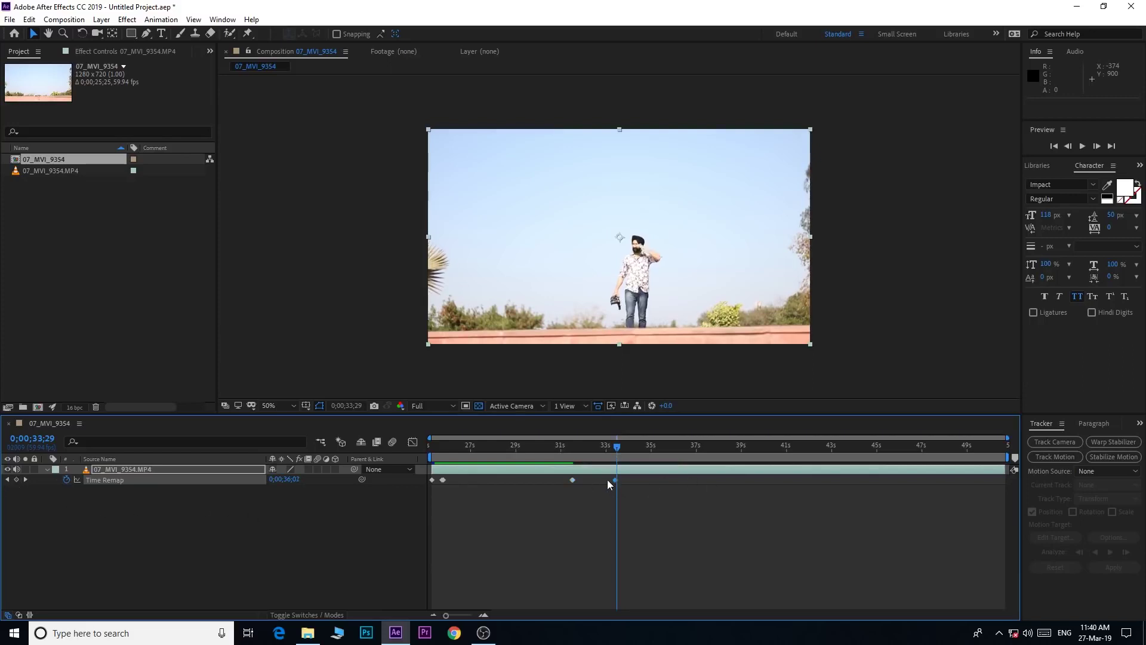
left_click(567, 445)
key("space")
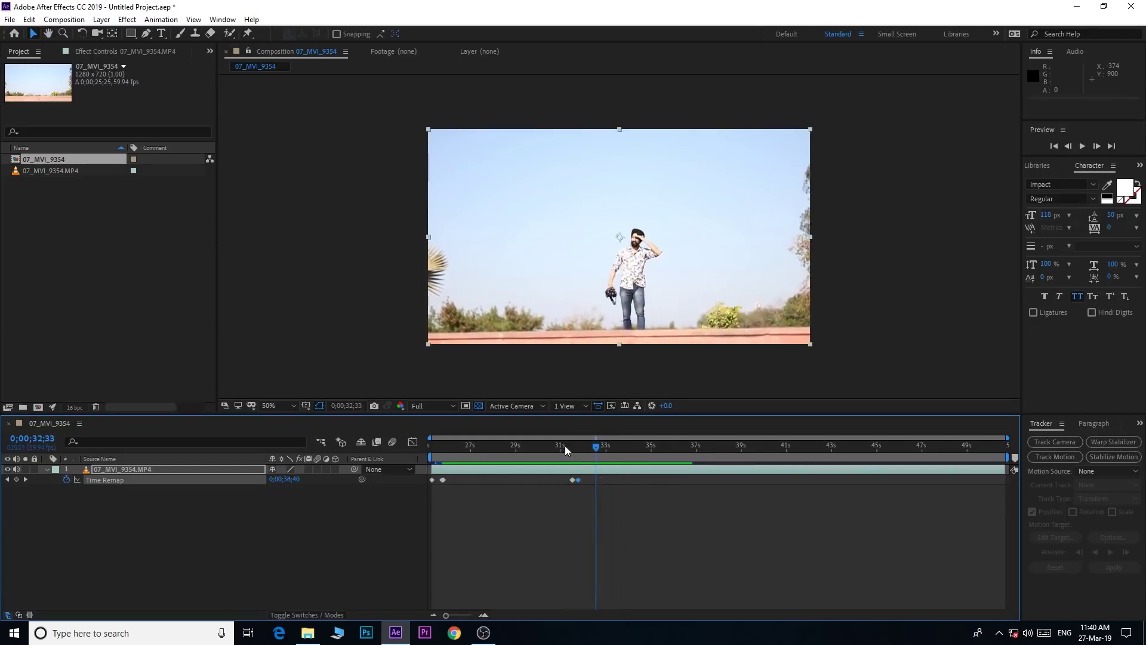
left_click(565, 445)
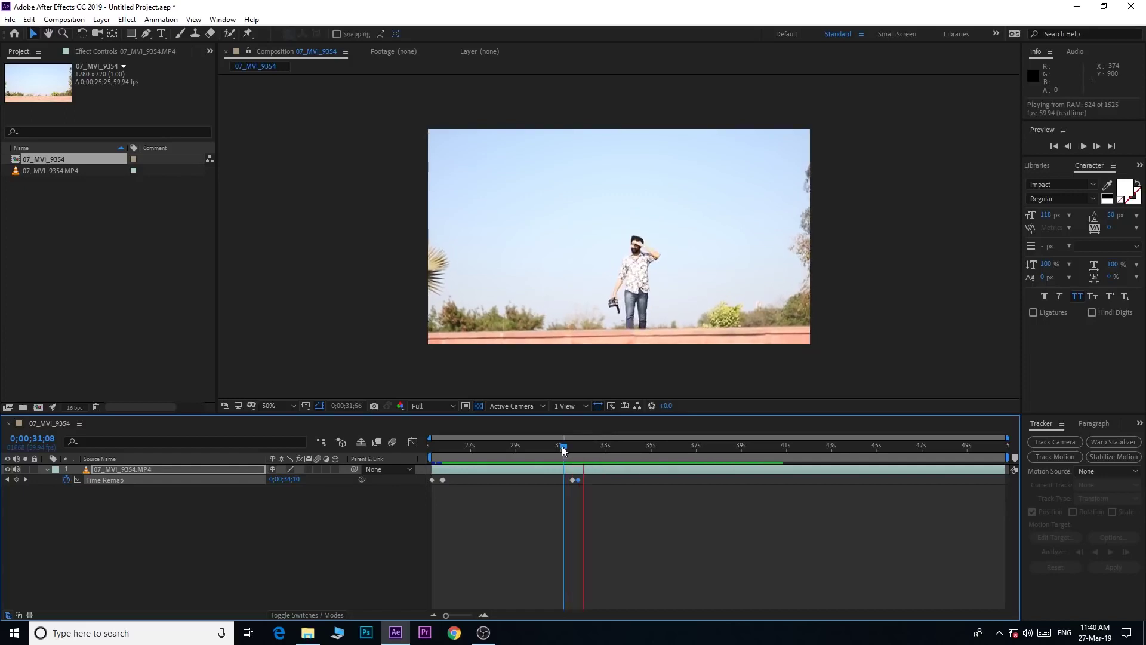
key("space")
Push the latest Time Remap keyframe out to about 38 seconds and preview the second speed ramp.
left_click_drag(588, 447, 579, 453)
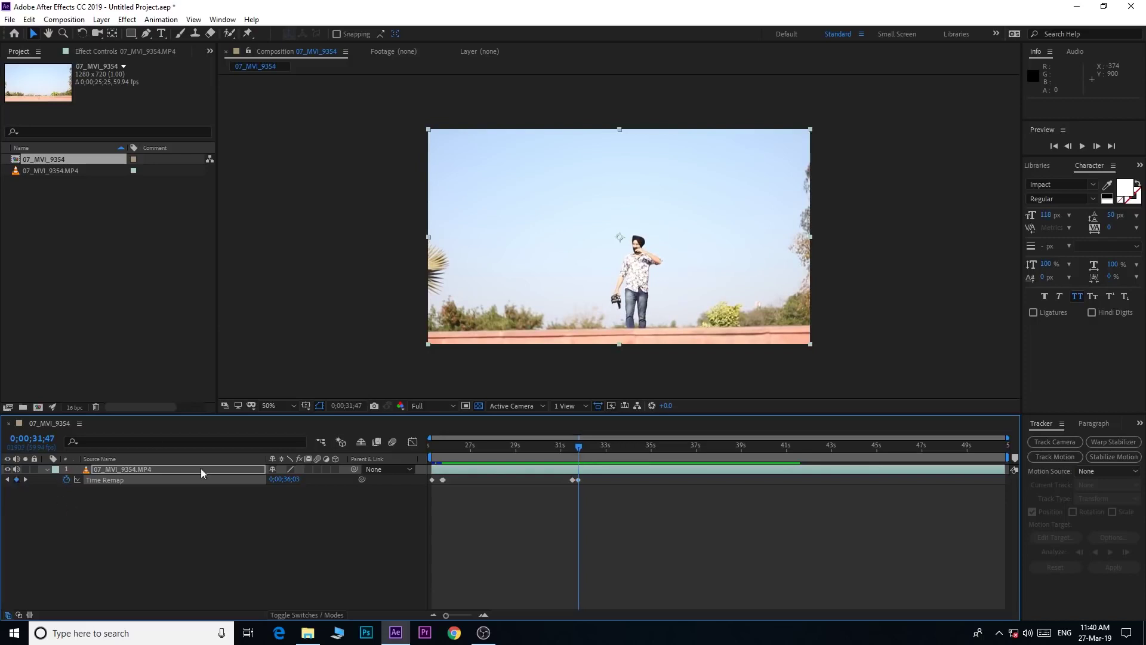
left_click_drag(575, 444, 634, 449)
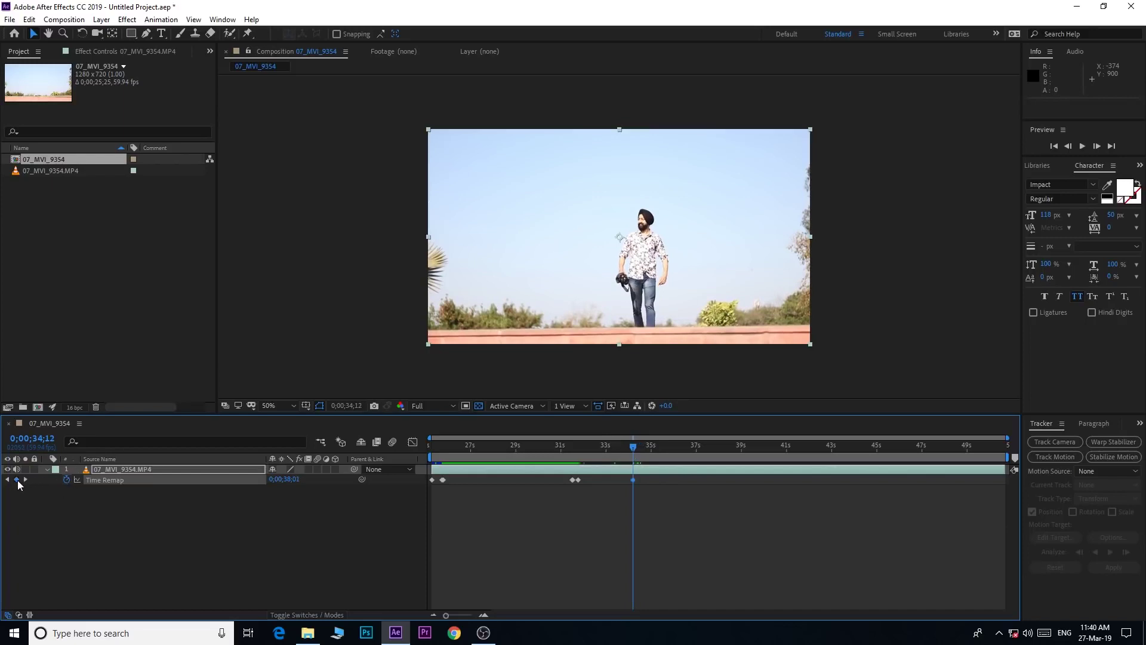
left_click_drag(634, 480, 730, 480)
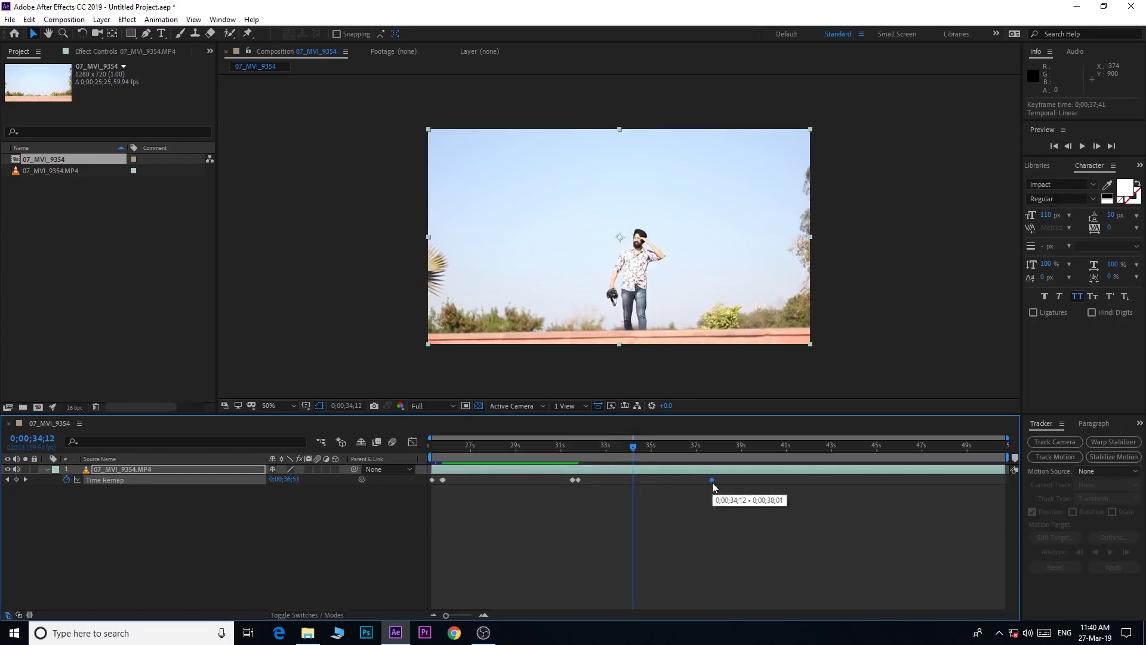
left_click(569, 447)
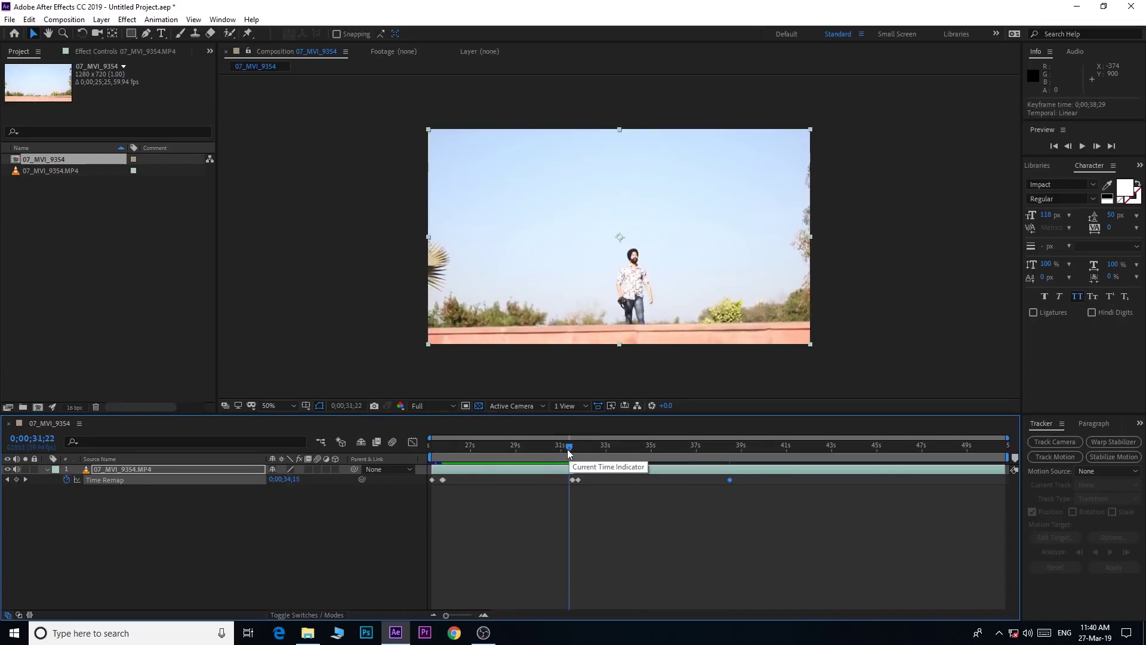
key("space")
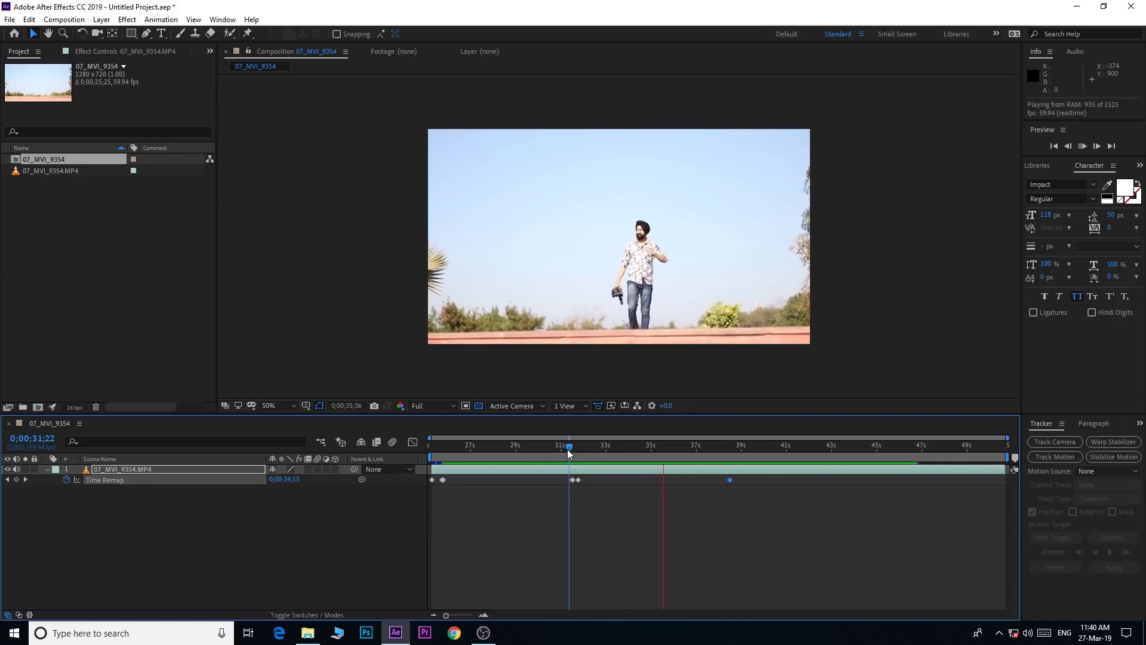
key("space")
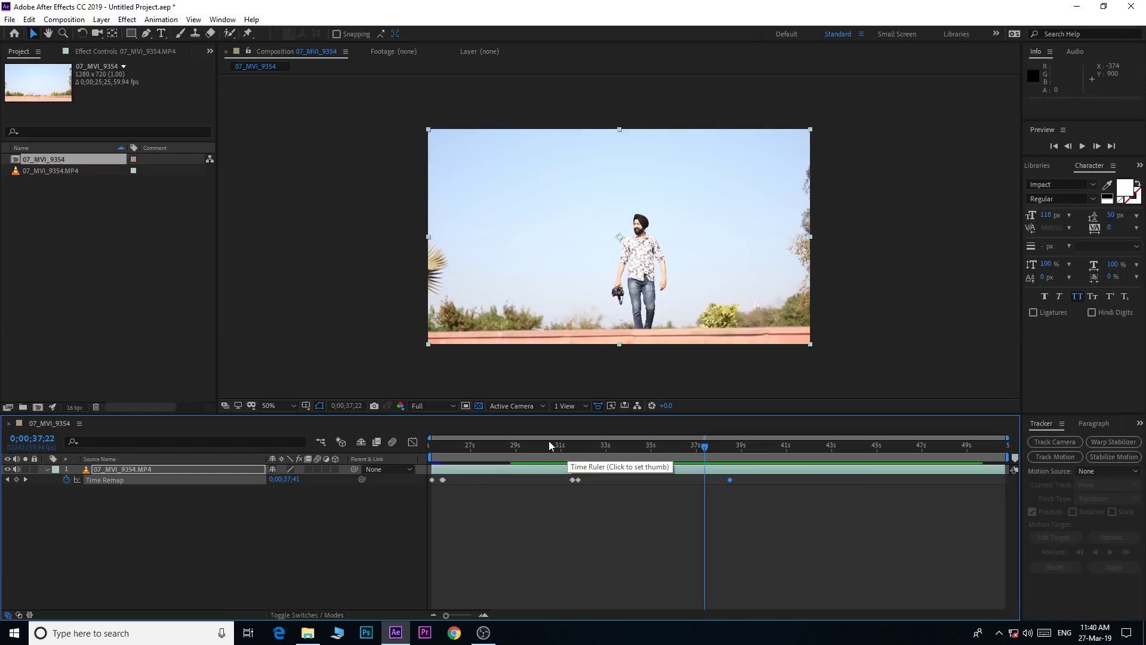
left_click_drag(549, 445, 393, 459)
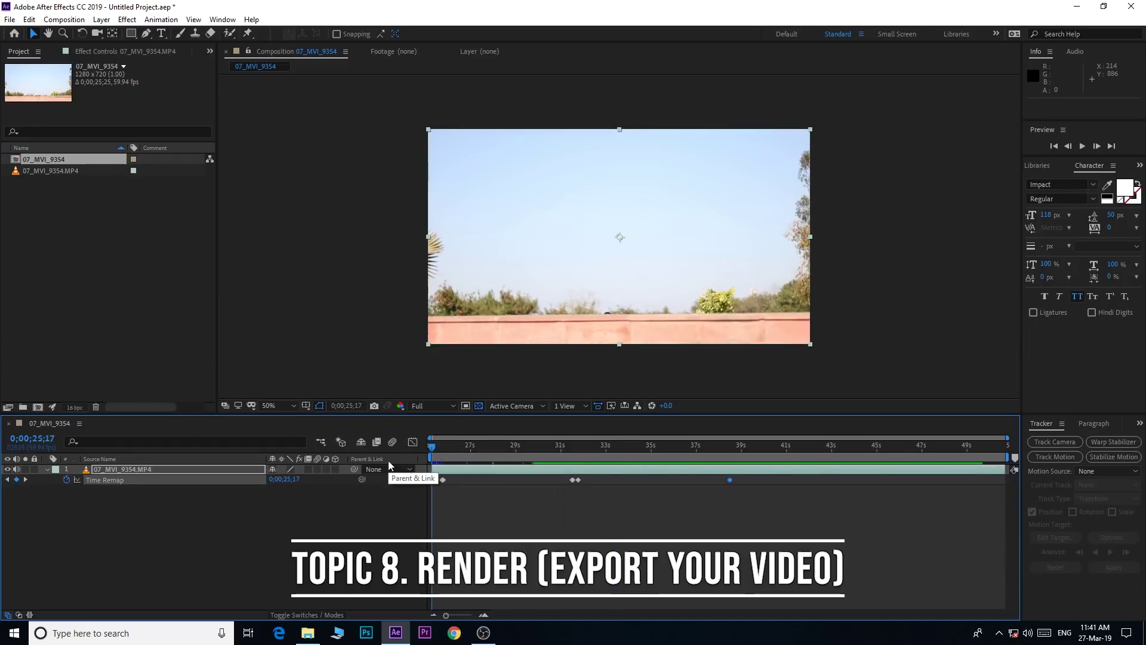
Add the 07_MVI_9354 comp to the Render Queue with its output module set to AVI format.
left_click(66, 20)
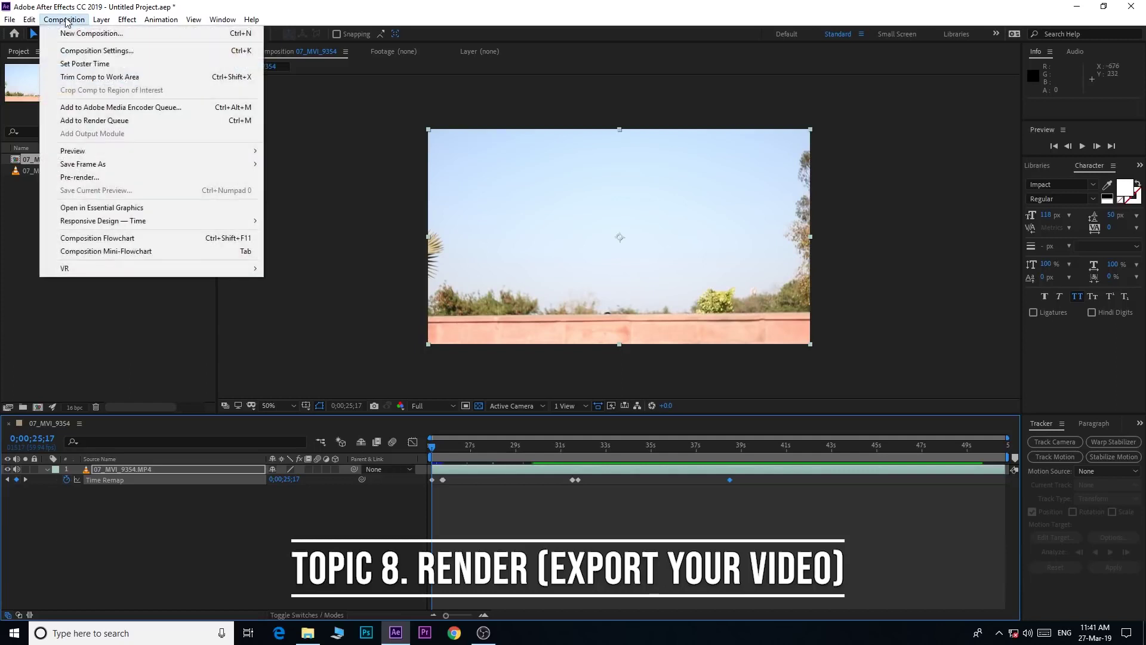
left_click(112, 121)
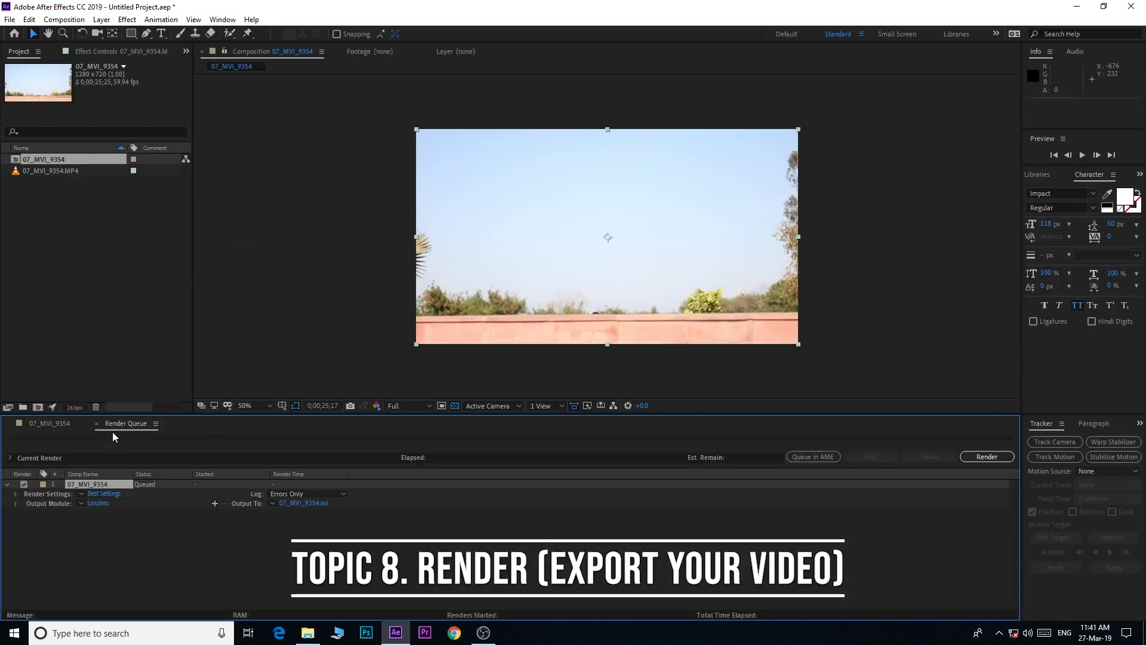
left_click(101, 503)
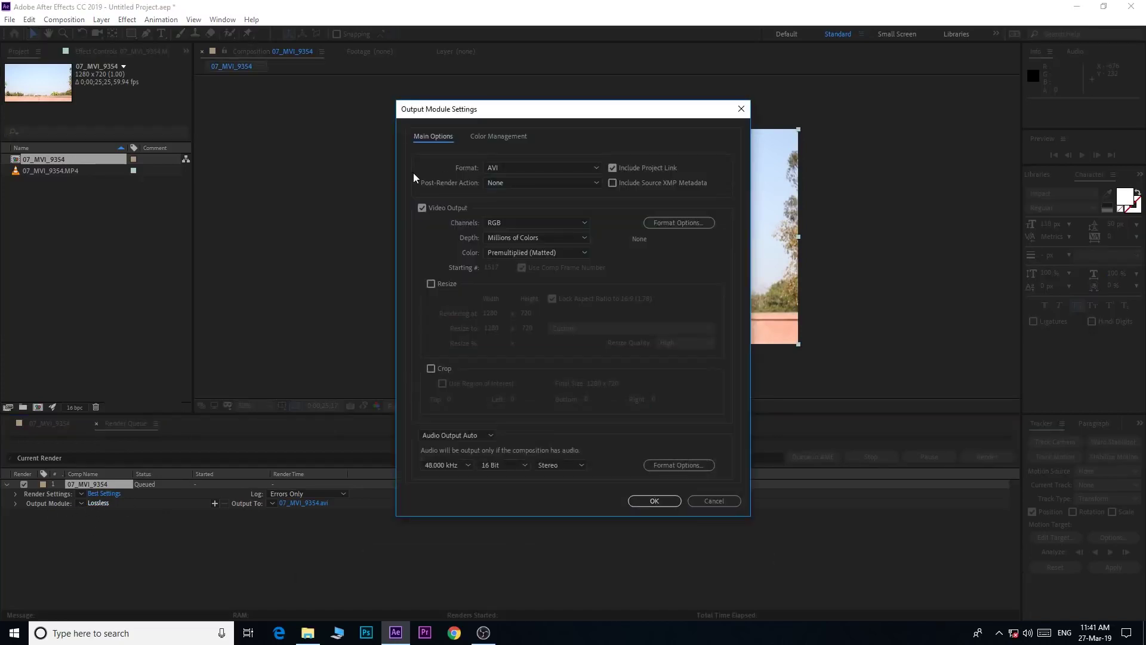
left_click(524, 172)
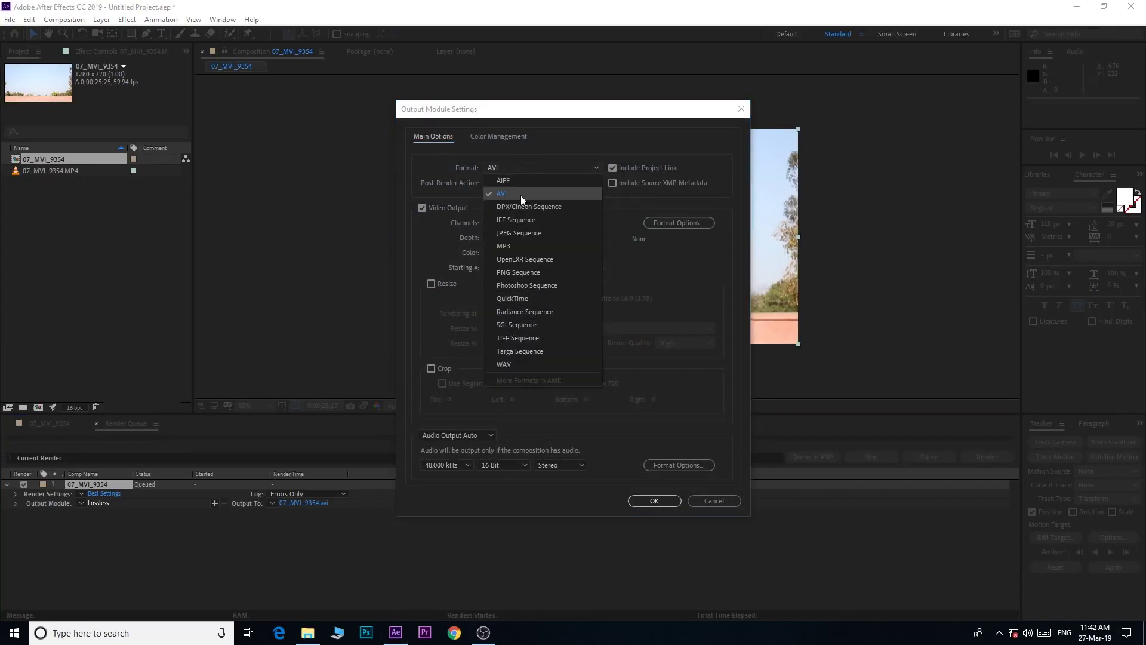
left_click(504, 195)
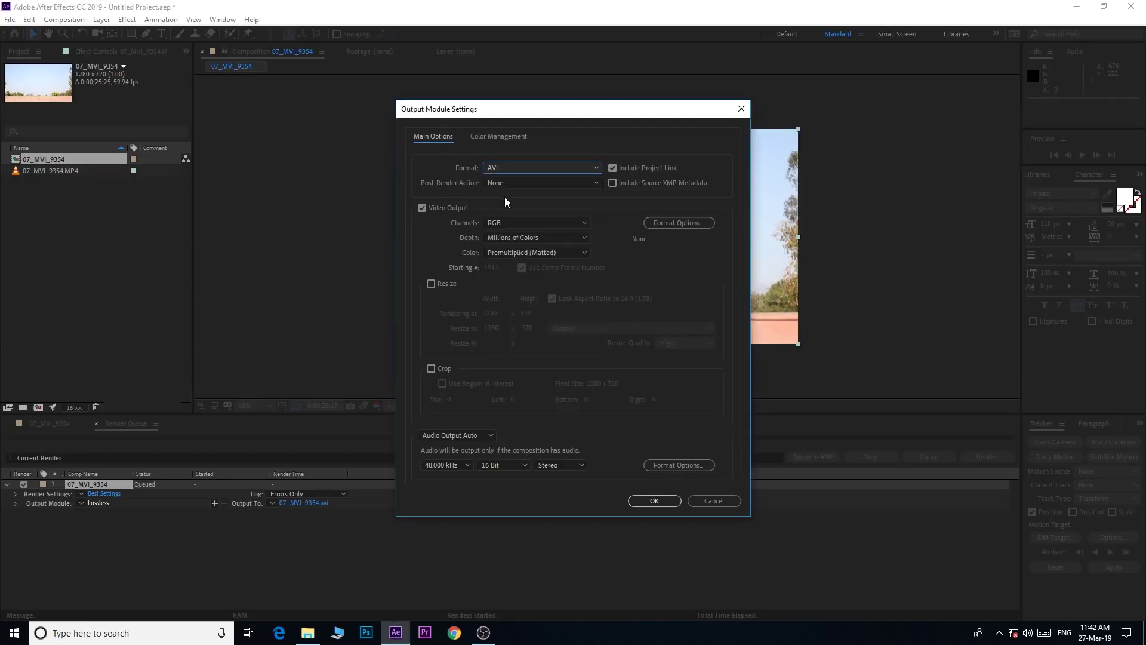
left_click(663, 501)
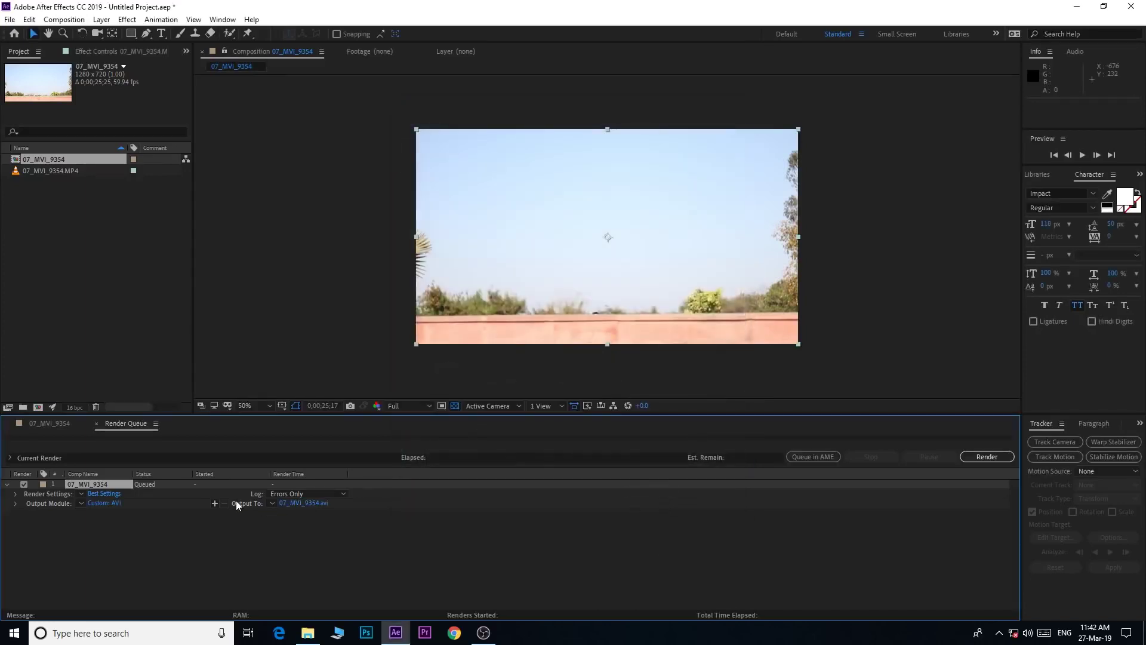
Direct the output to TRY_1.avi in the AE Basics NEW folder and start the render.
left_click(292, 504)
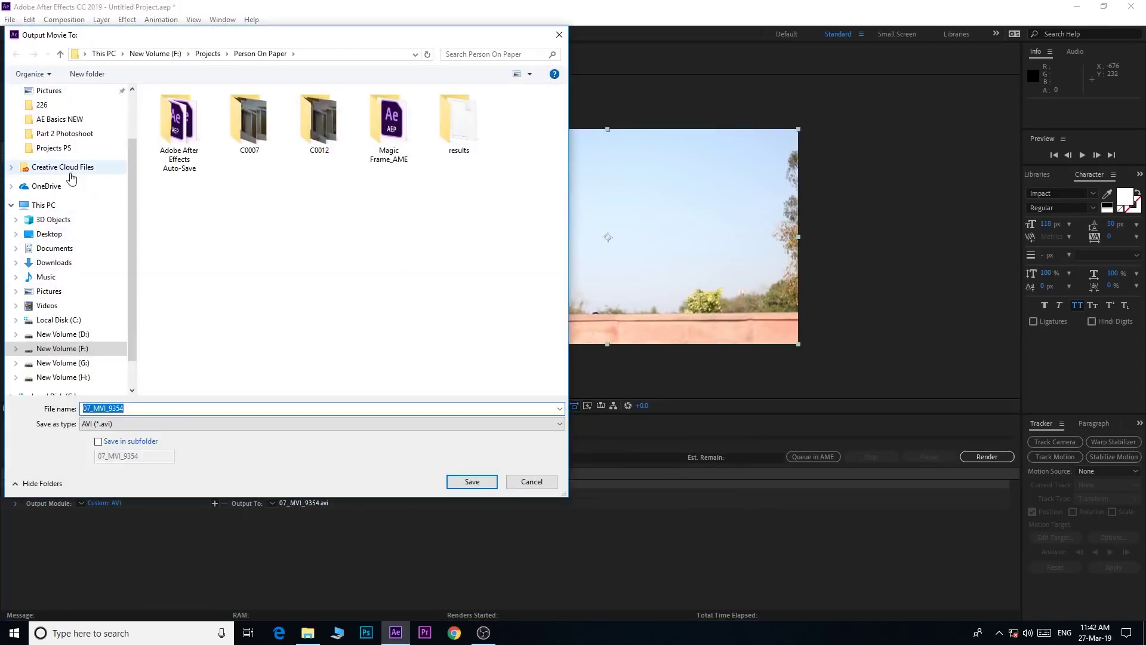
scroll(75, 149, "up", 1)
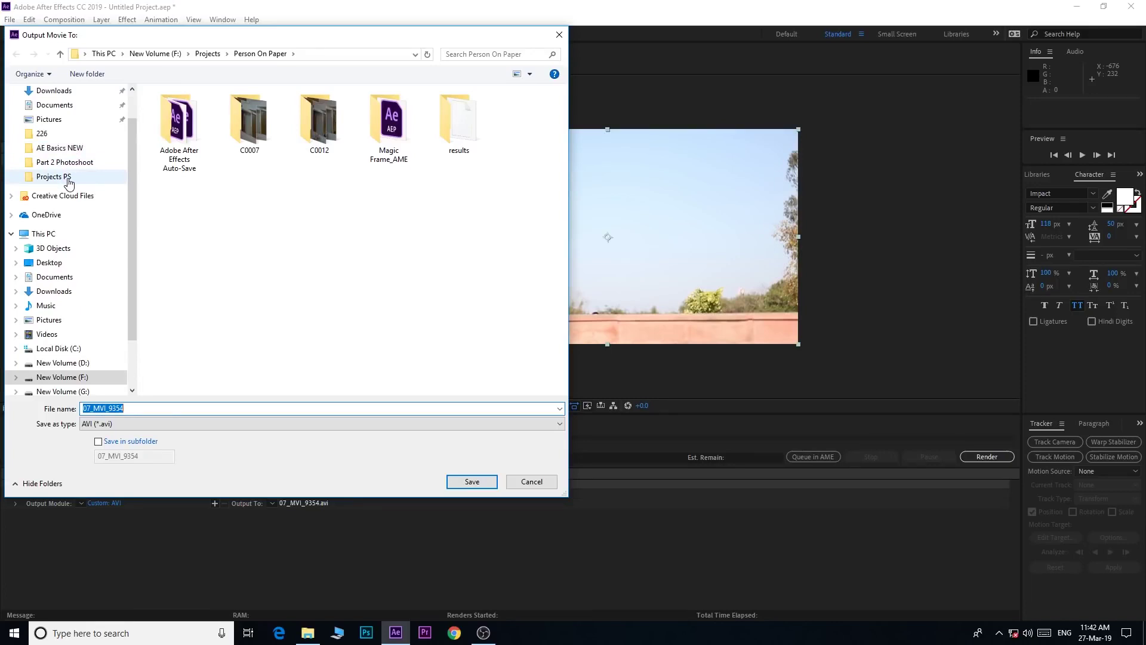
left_click(60, 147)
type("TRY_1")
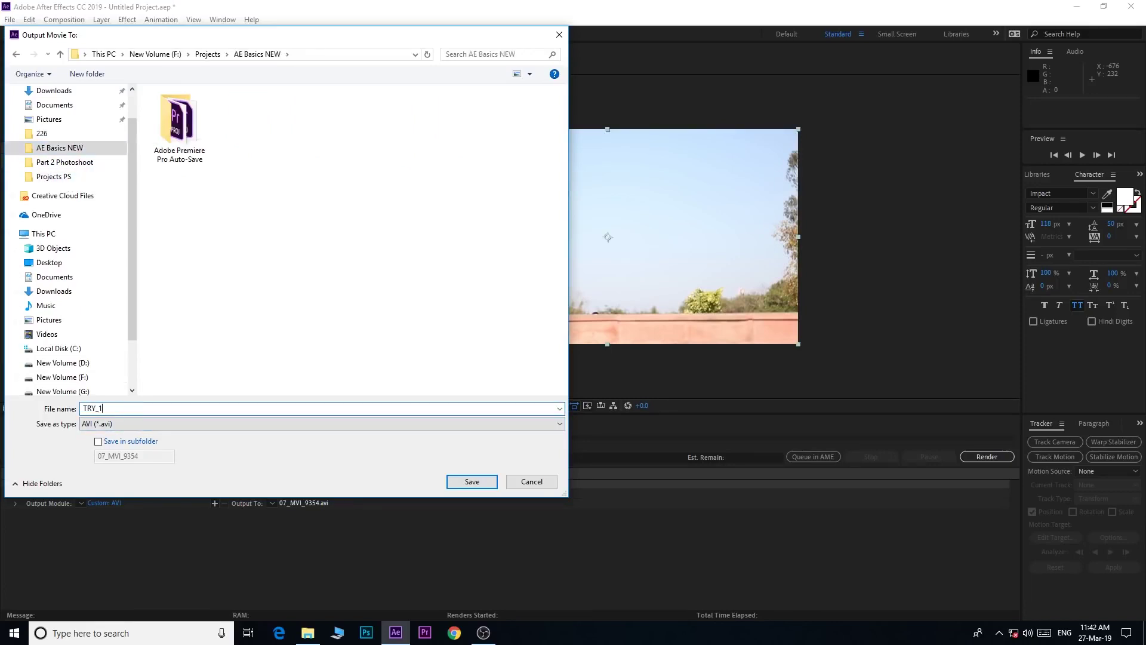
key("Return")
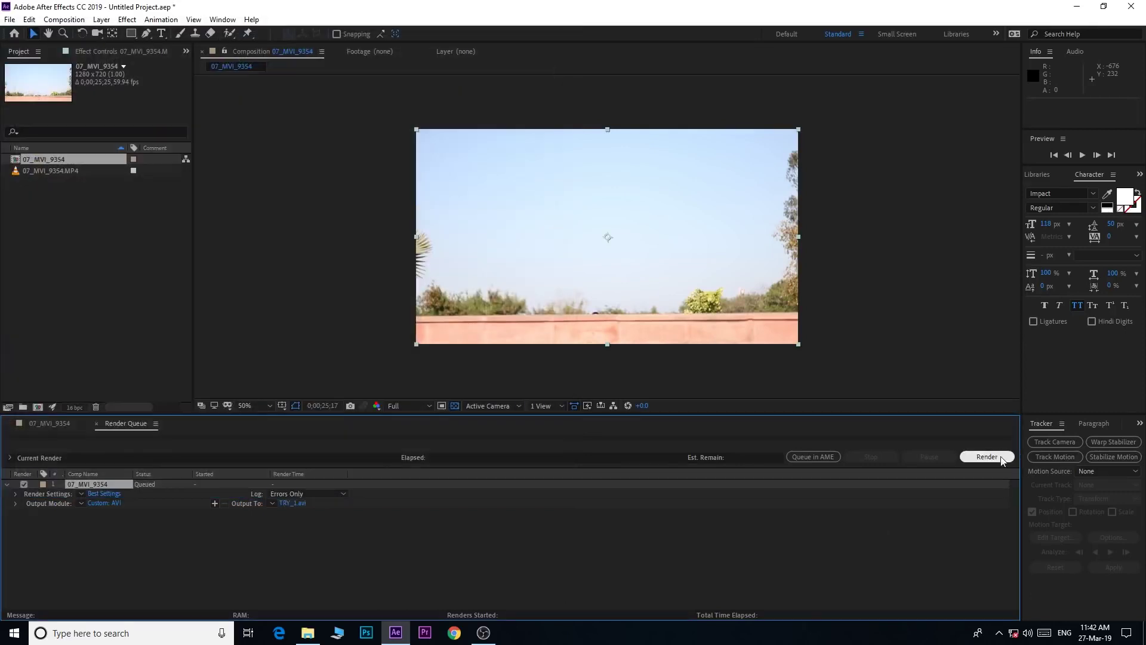
left_click(993, 457)
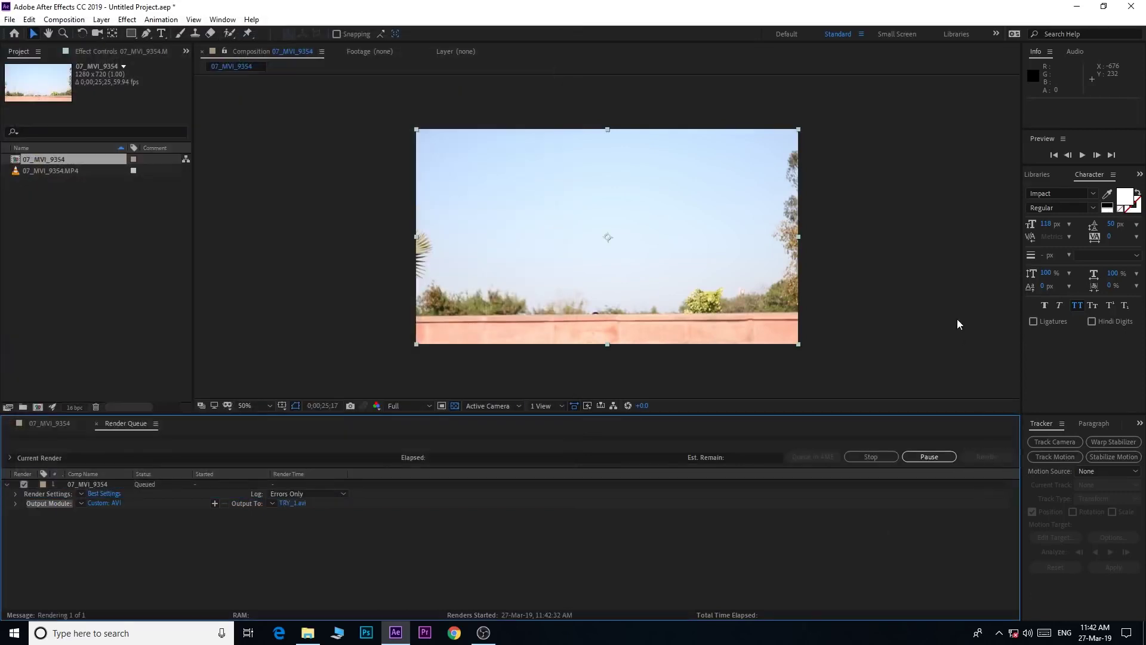
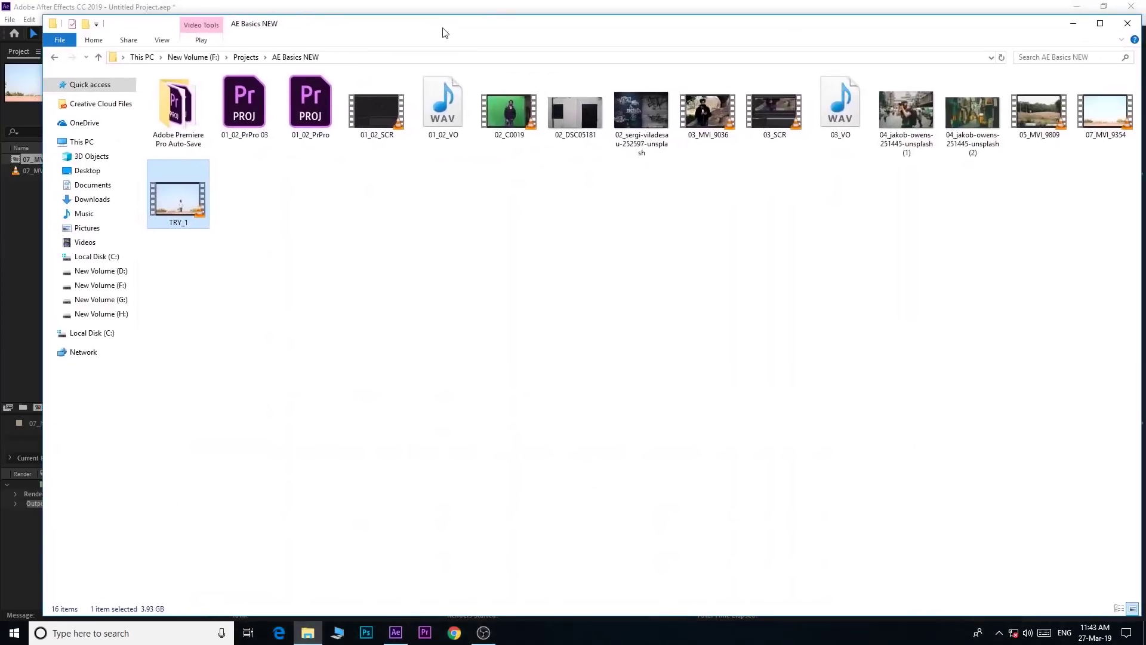
Bring up the context menu for the rendered TRY_1 video in AE Basics NEW.
right_click(180, 192)
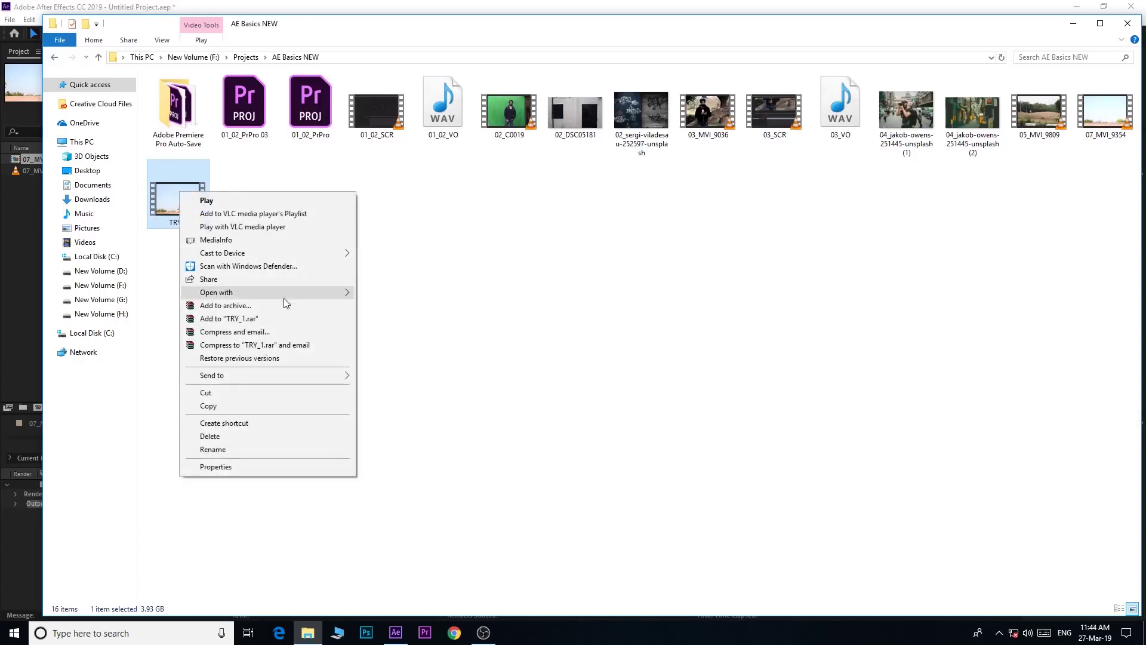
Play TRY_1.avi in a media player via Open with, then close the player.
mouse_move(320, 295)
left_click(478, 307)
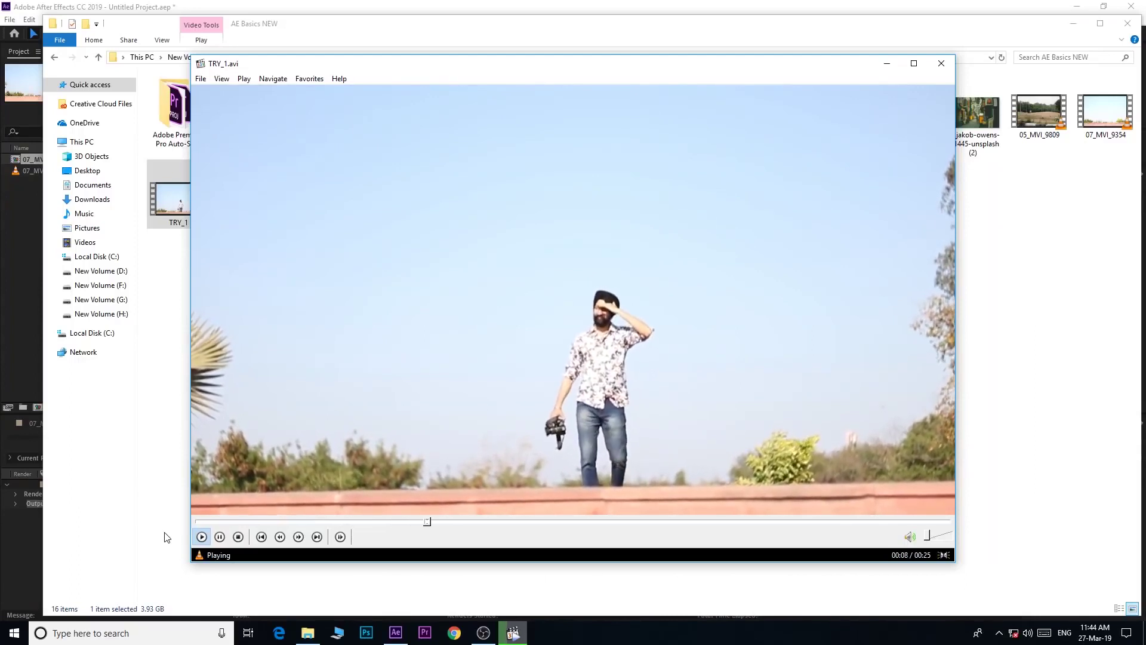
left_click(941, 67)
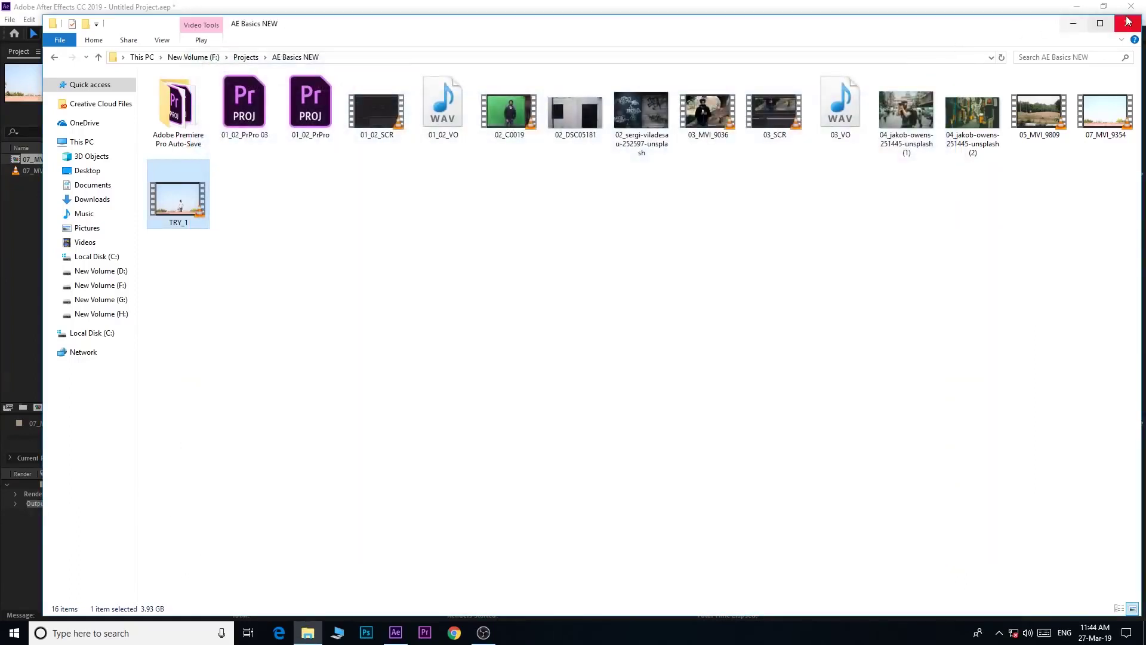
Reopen the AE Basics NEW folder and check TRY_1's properties, showing 3.93 GB.
left_click(1128, 22)
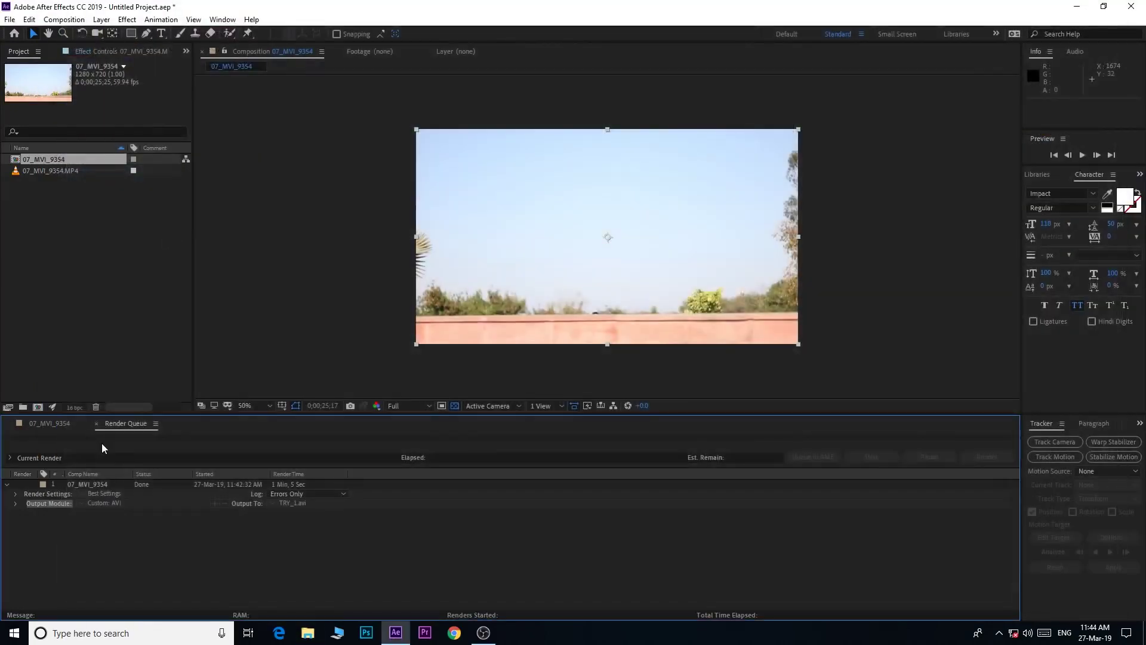
left_click(336, 634)
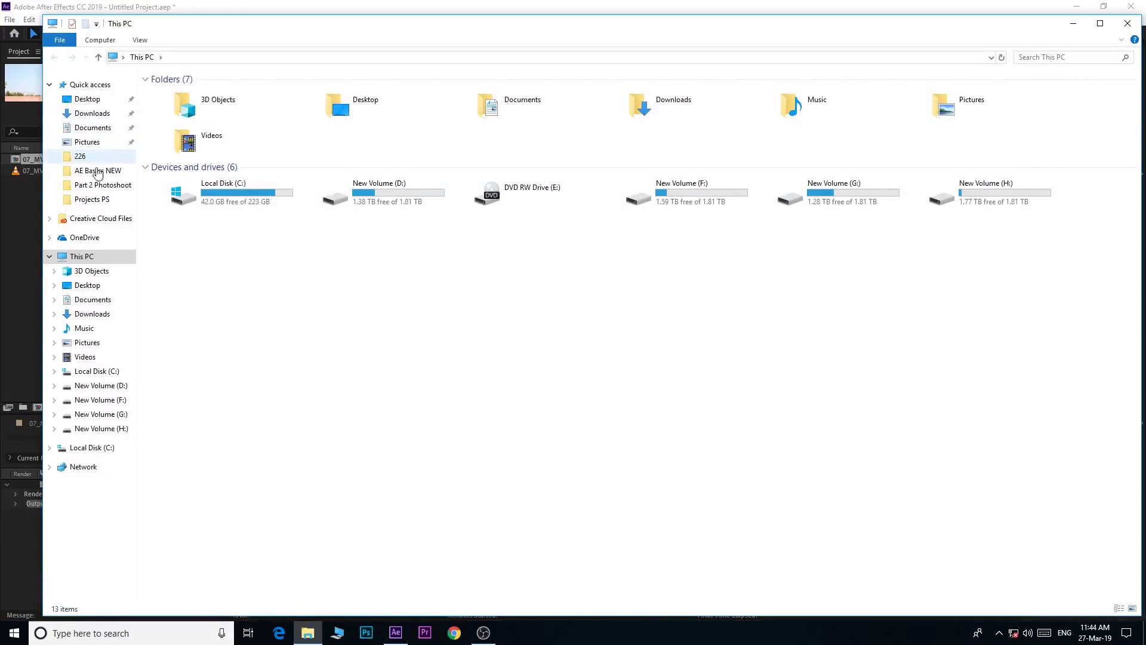
left_click(102, 171)
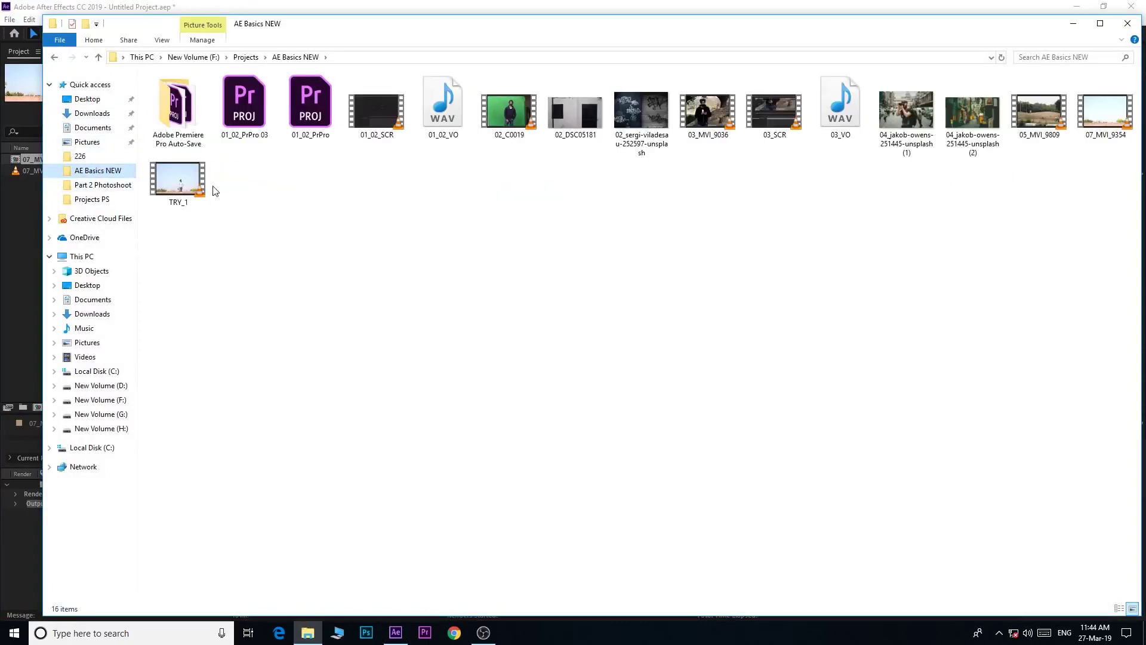
right_click(178, 188)
left_click(230, 461)
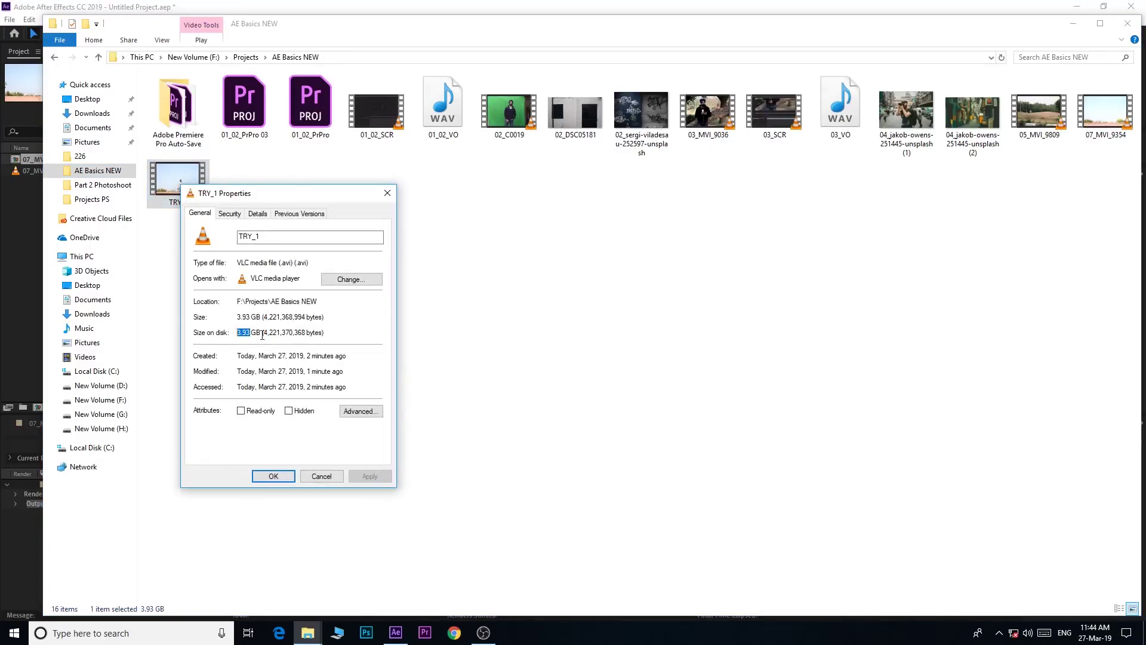
left_click(239, 335)
left_click(280, 480)
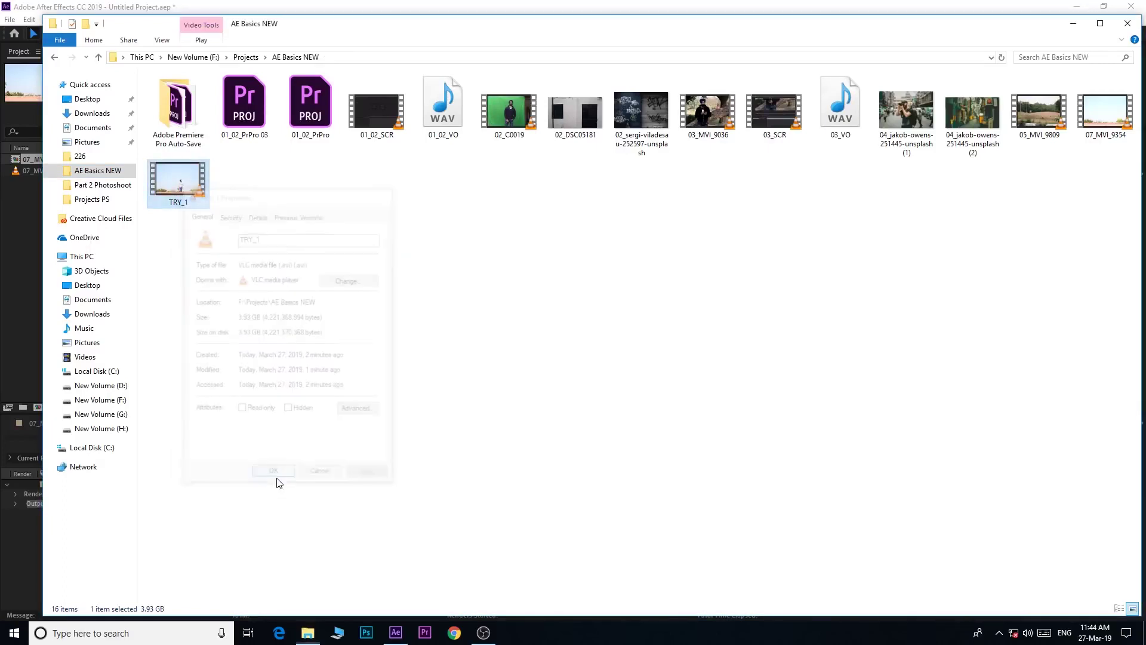
Delete the TRY_1 render and minimise File Explorer.
right_click(184, 183)
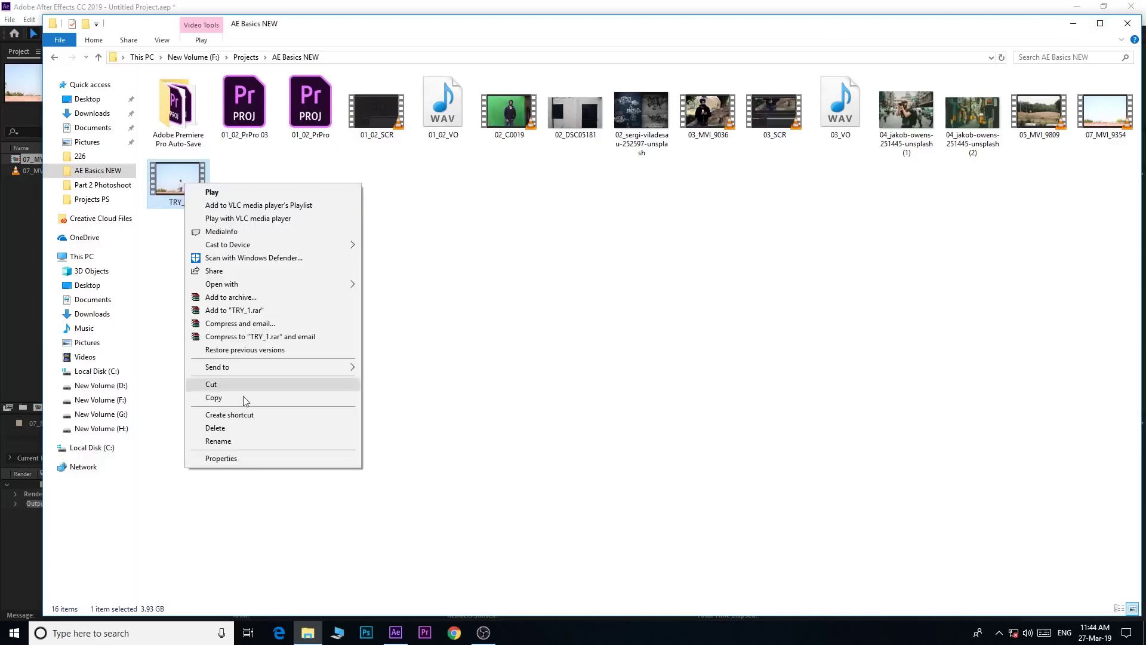
left_click(252, 435)
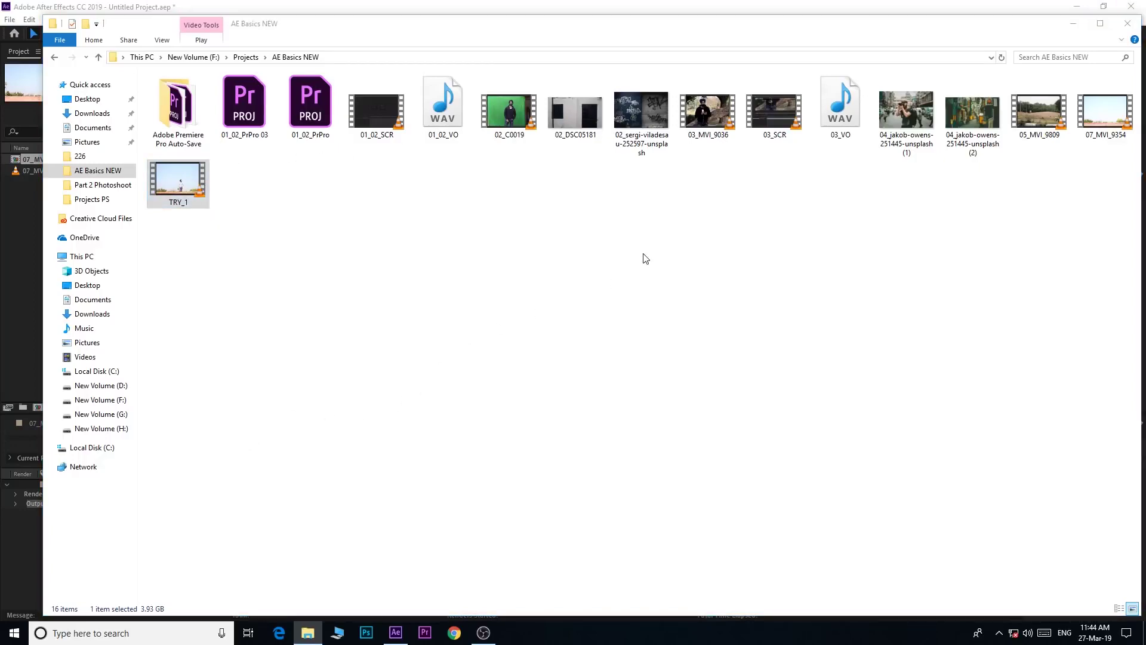
left_click(1073, 23)
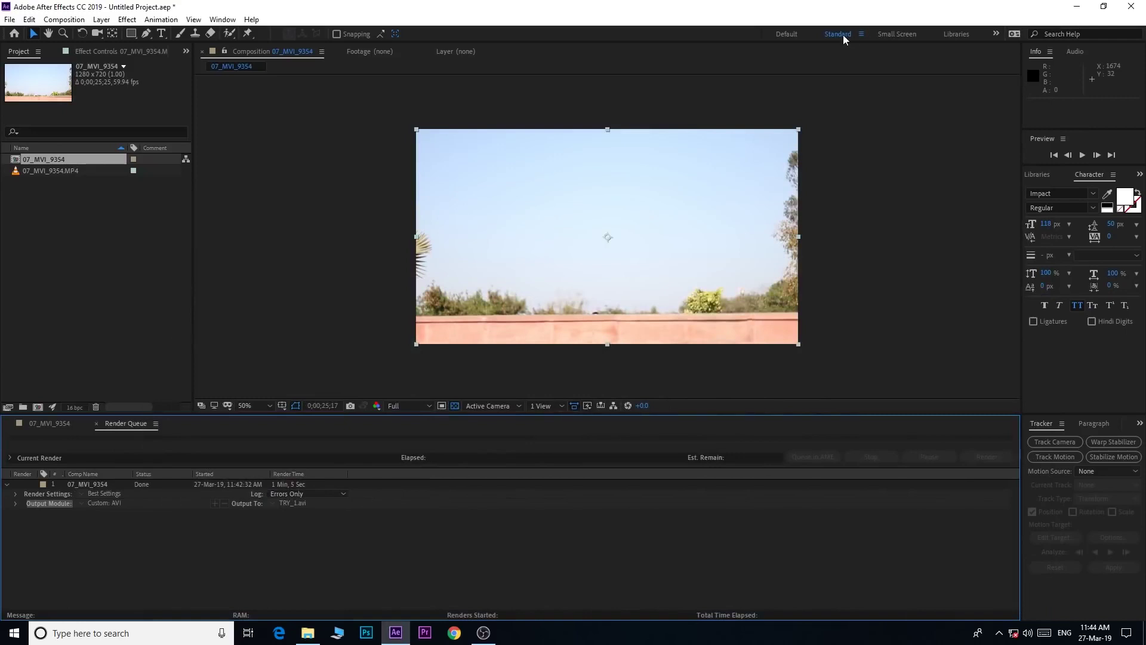
Close the Render Queue panel and queue 07_MVI_9354 in Media Encoder as H.264, Match Source - High bitrate.
left_click(55, 425)
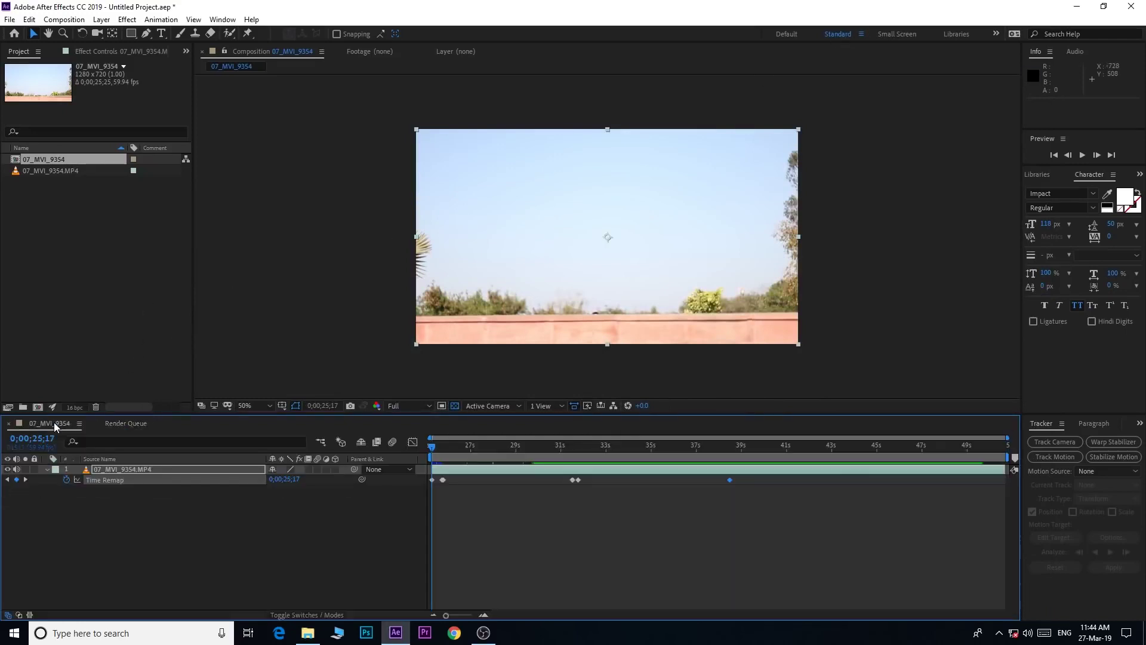
left_click(109, 425)
left_click(98, 424)
left_click(71, 20)
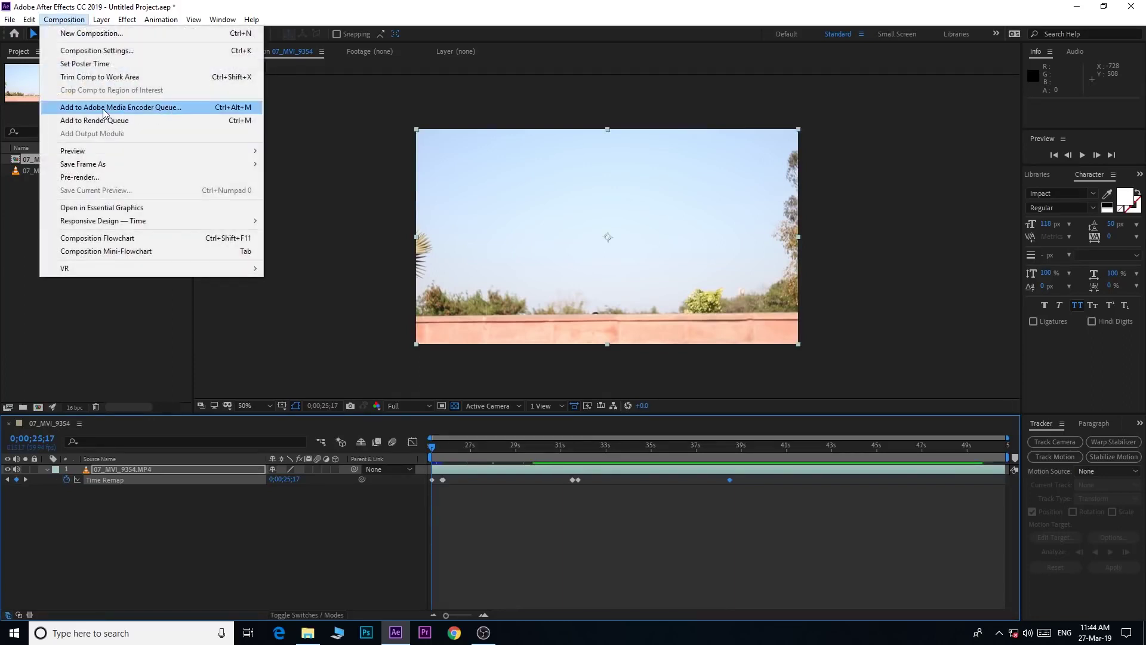
left_click(162, 110)
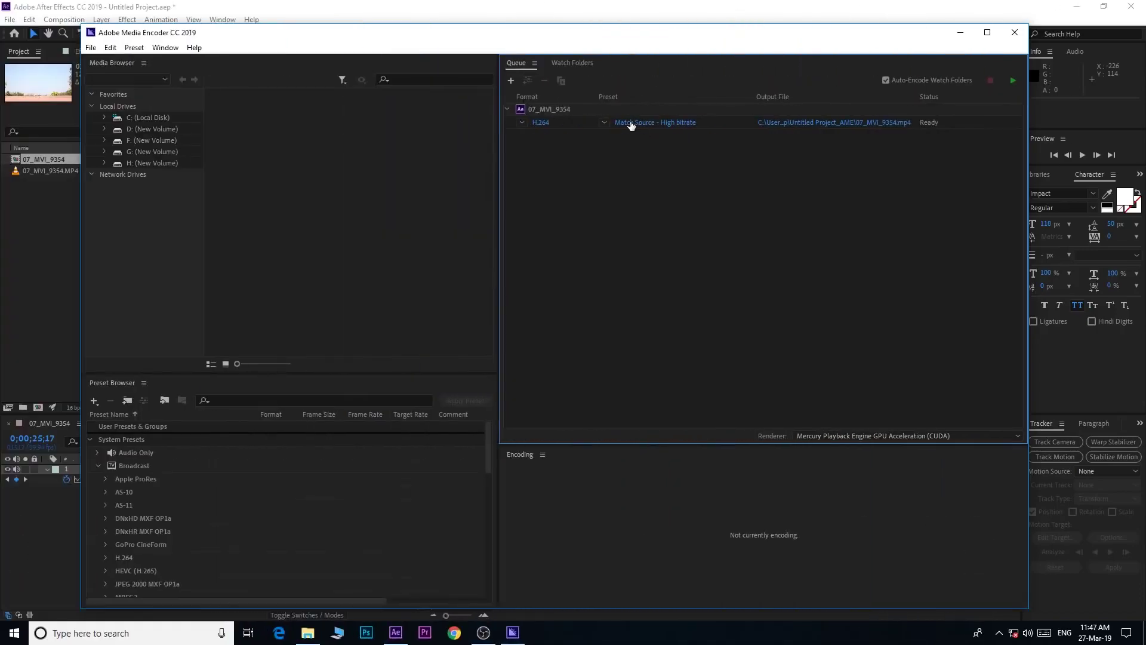
Set the output to try2.mp4 in AE Basics NEW and start encoding the queue.
left_click(646, 123)
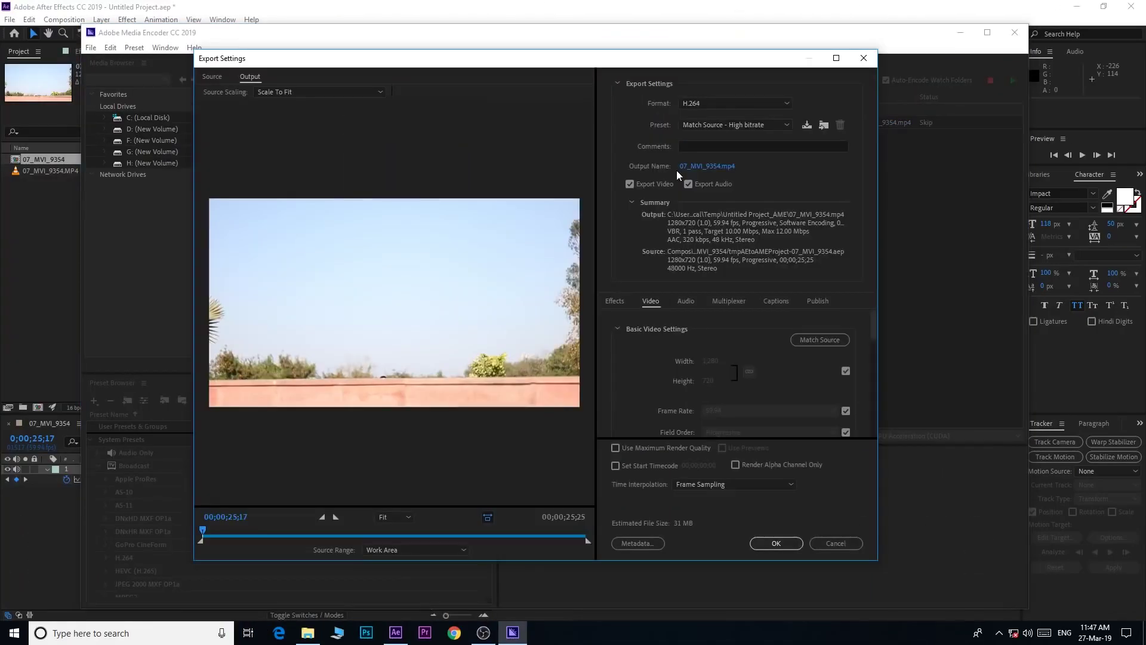
left_click(692, 167)
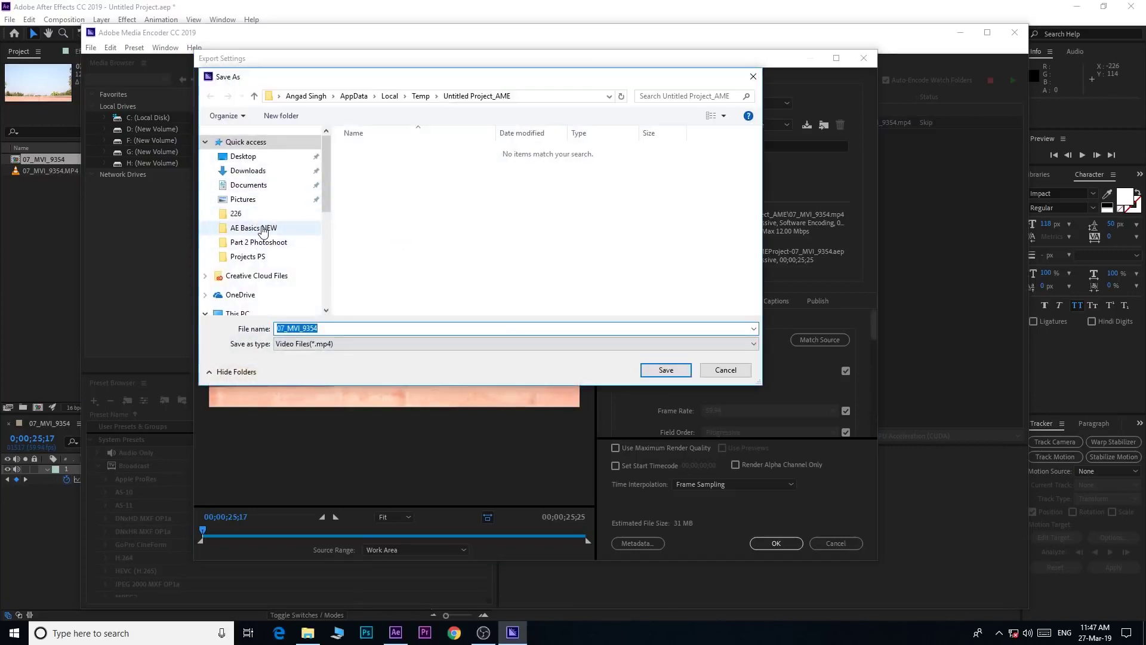
left_click(263, 229)
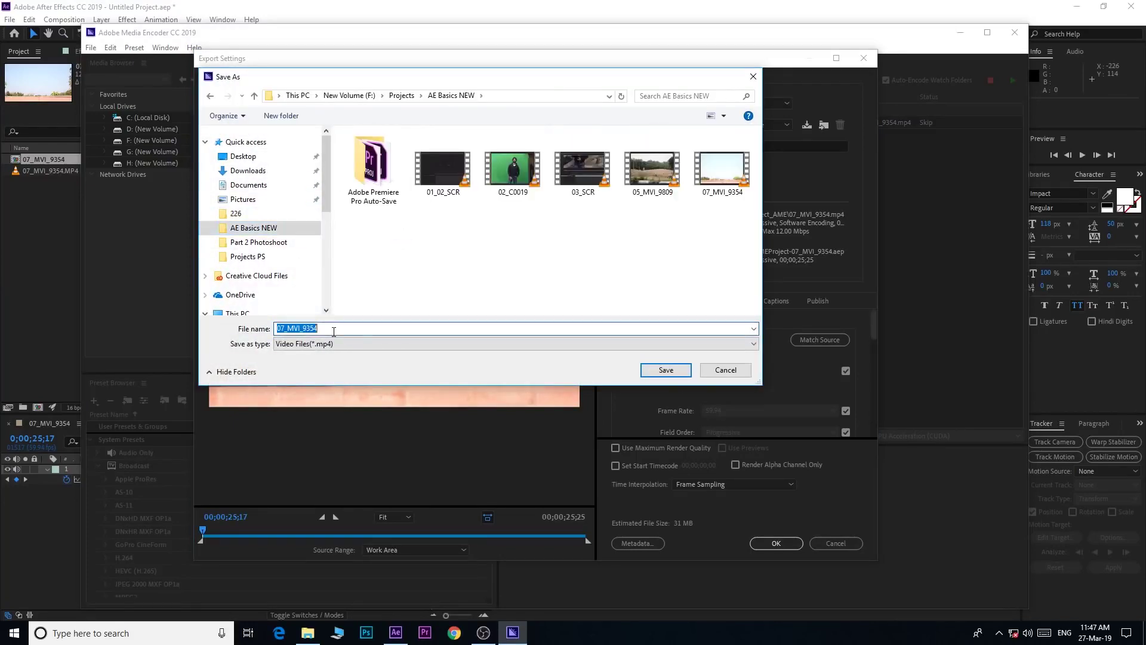
type("try2")
left_click(666, 370)
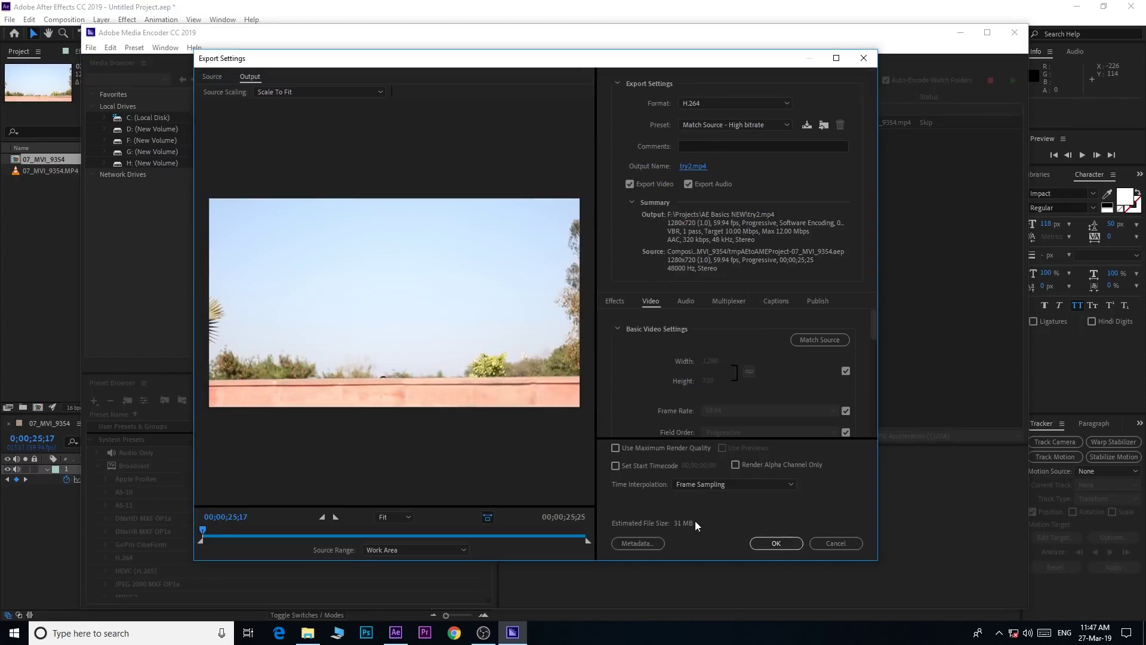
left_click(777, 543)
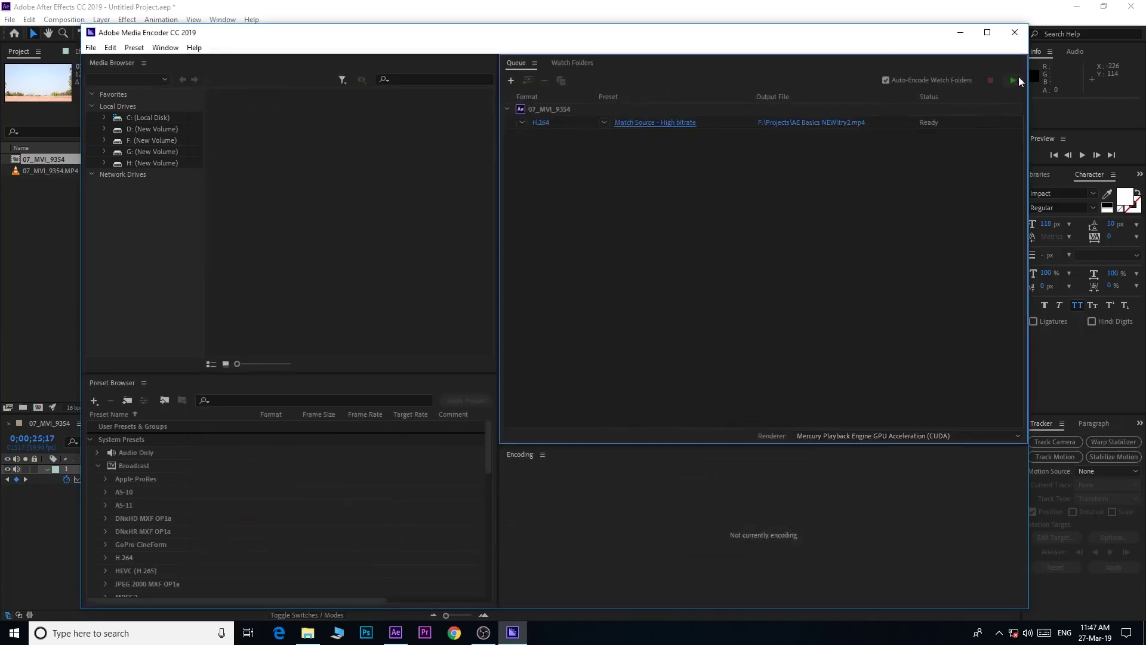
left_click(1014, 81)
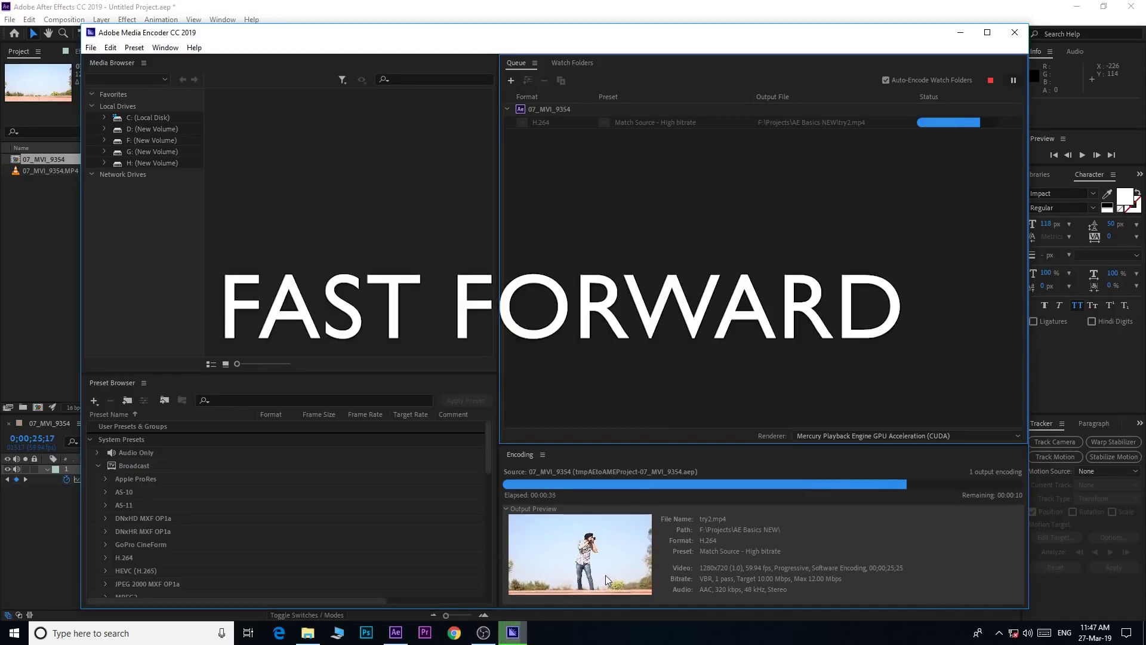
Close Media Encoder and check try2's properties in AE Basics NEW, showing 31.9 MB.
left_click(1015, 33)
left_click(307, 633)
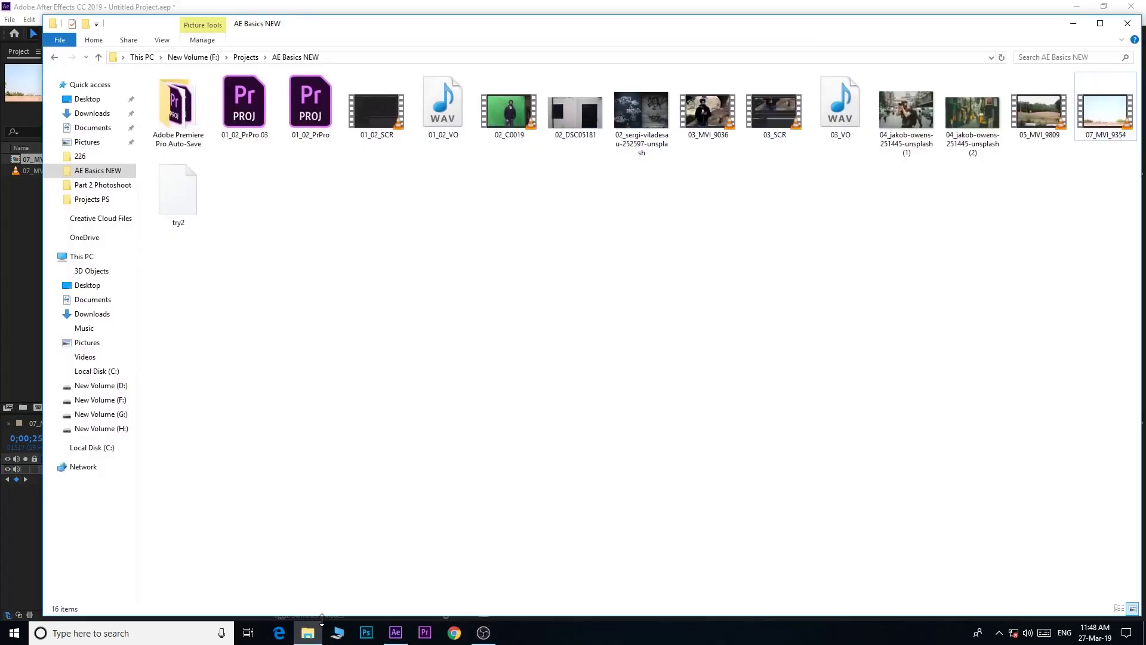
right_click(178, 203)
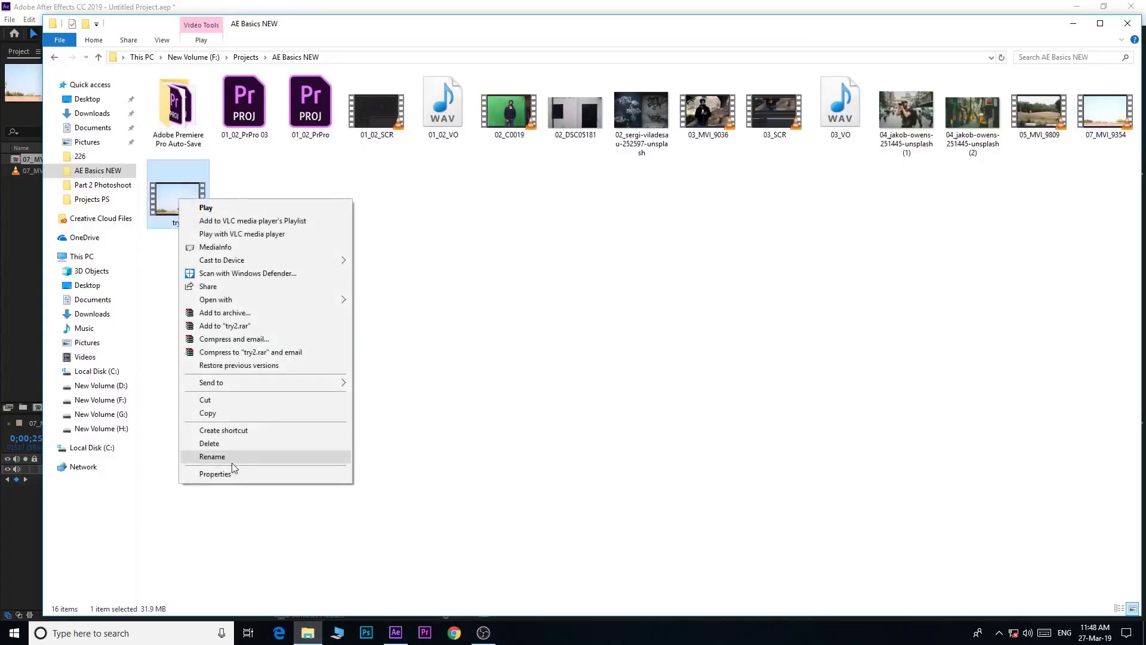
left_click(235, 478)
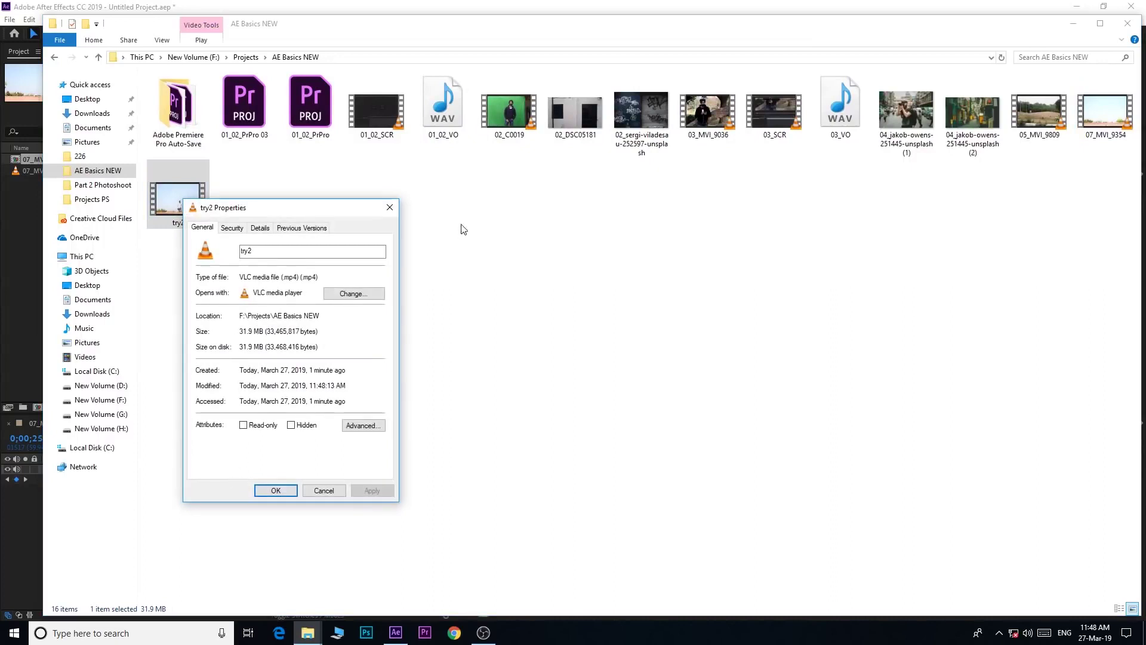
left_click(391, 209)
Play try2.mp4 in a media player via Open with.
right_click(202, 198)
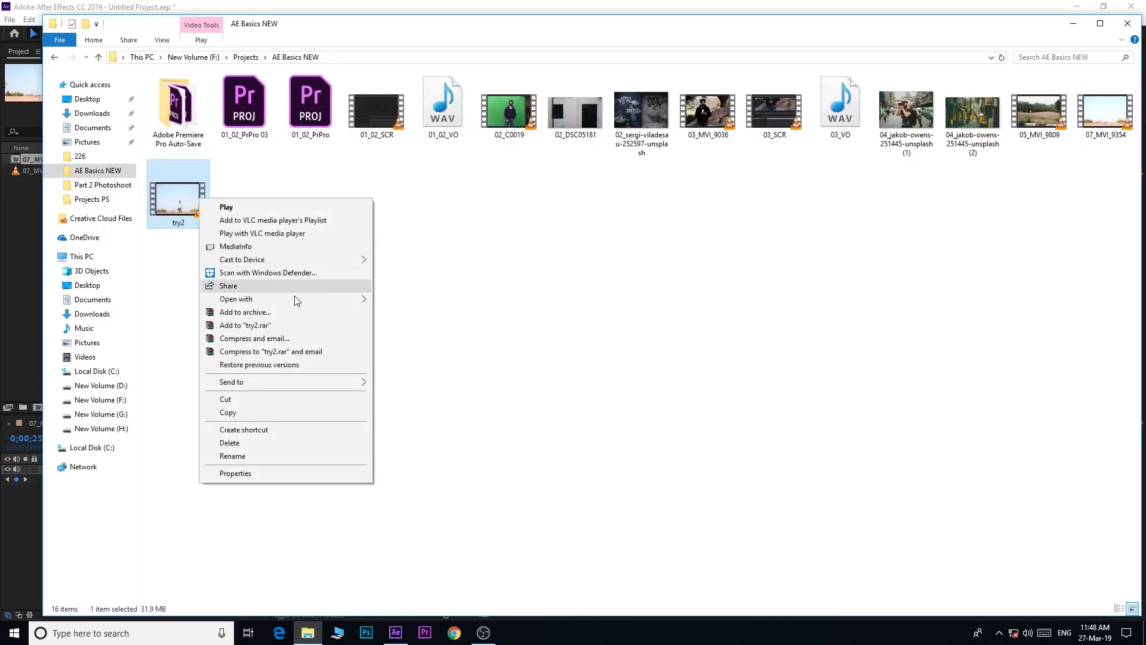
mouse_move(303, 303)
left_click(389, 328)
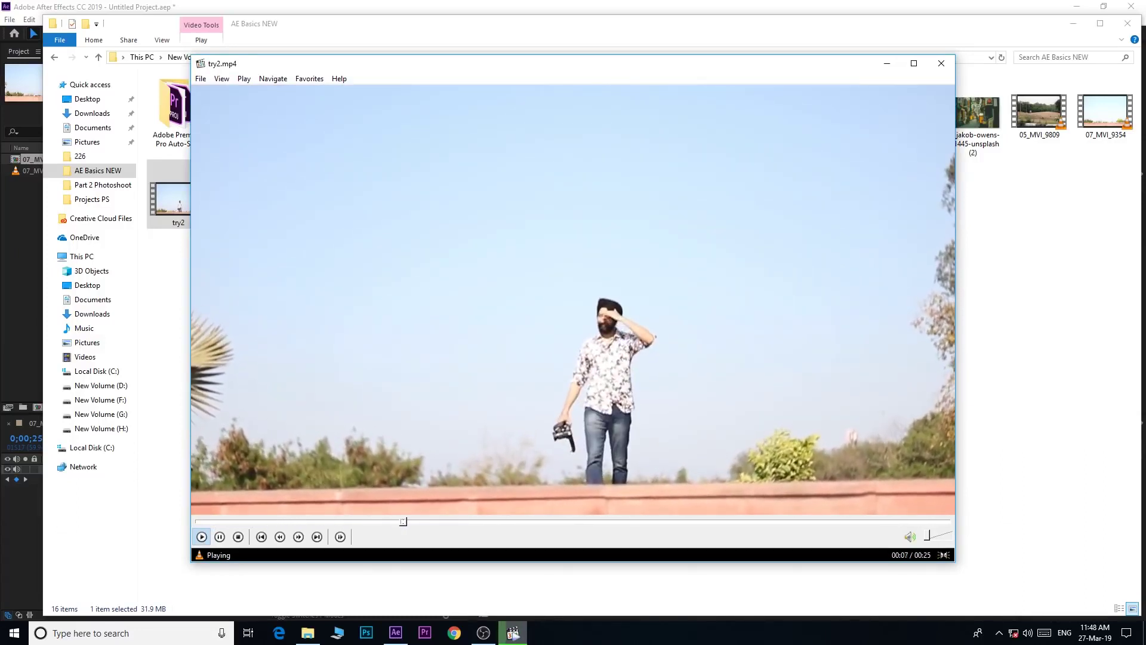
Close the player, return to After Effects and delete the 07_MVI_9354.MP4 footage layer.
left_click(942, 63)
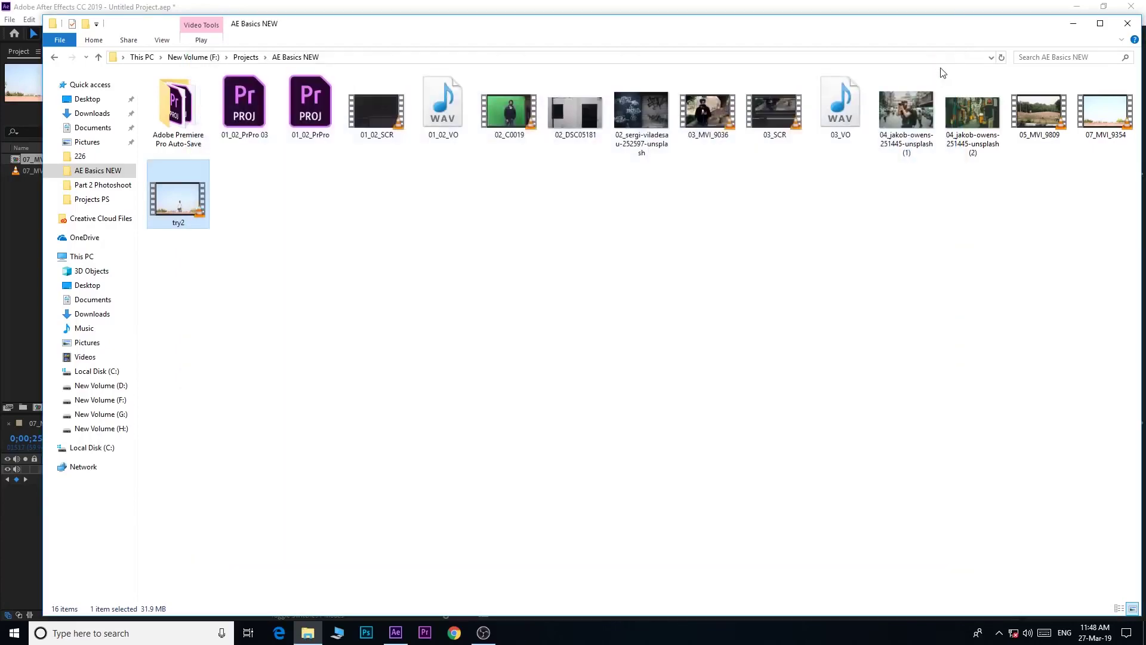
left_click(1072, 27)
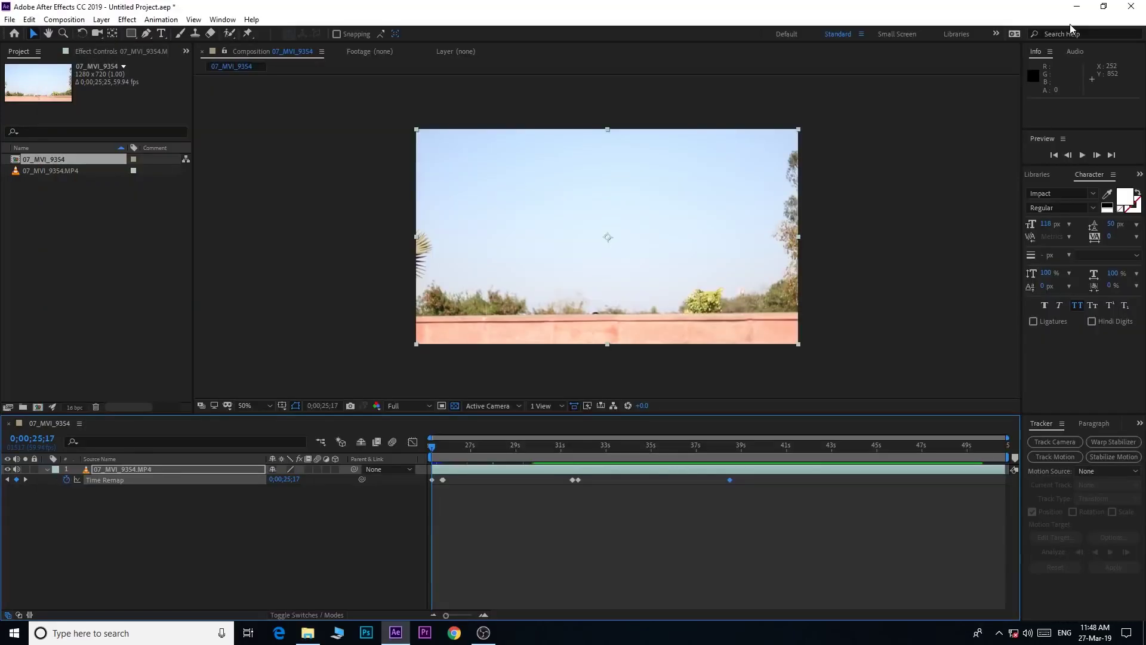
left_click(475, 467)
key("Delete")
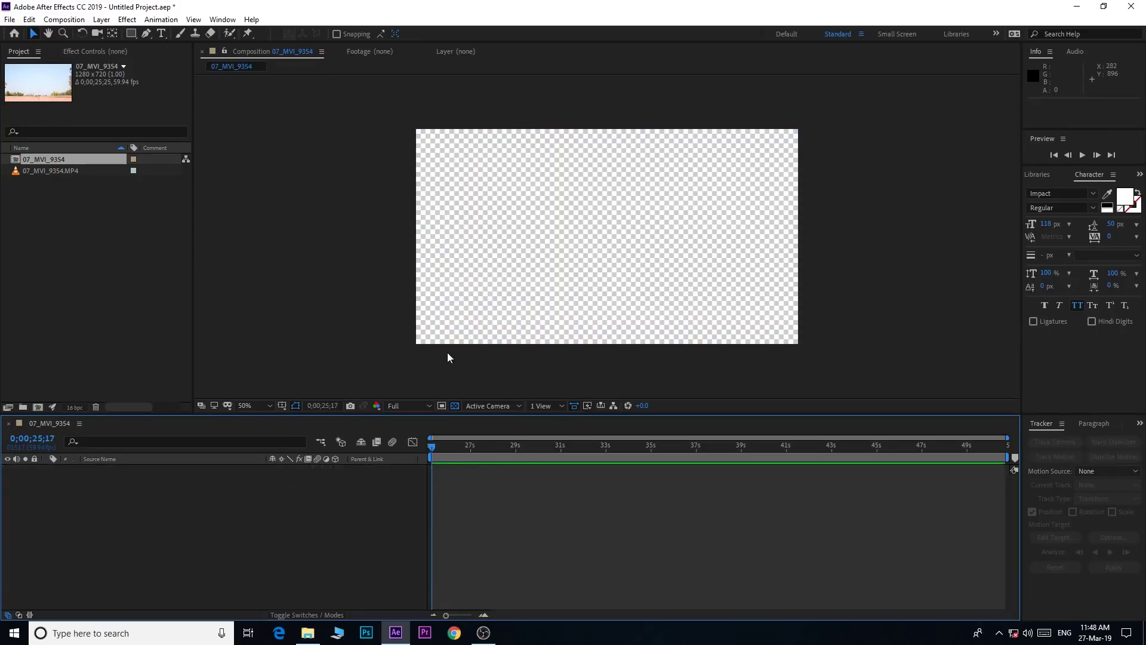
Create yellow ANIMATION text centred in the comp.
left_click(160, 35)
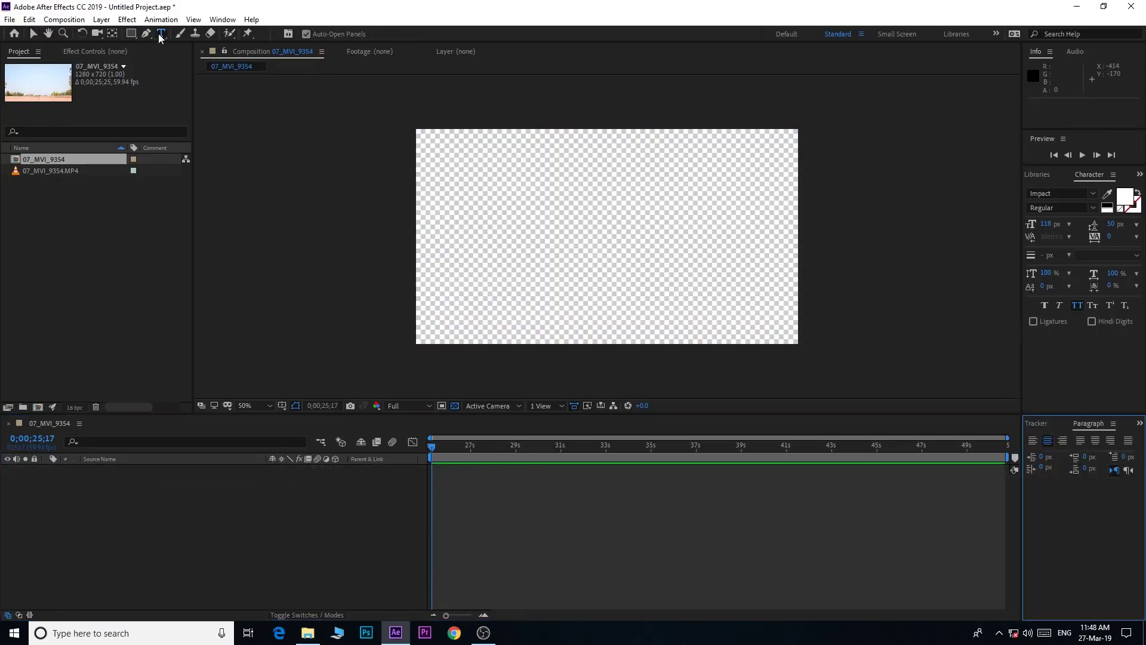
left_click(471, 255)
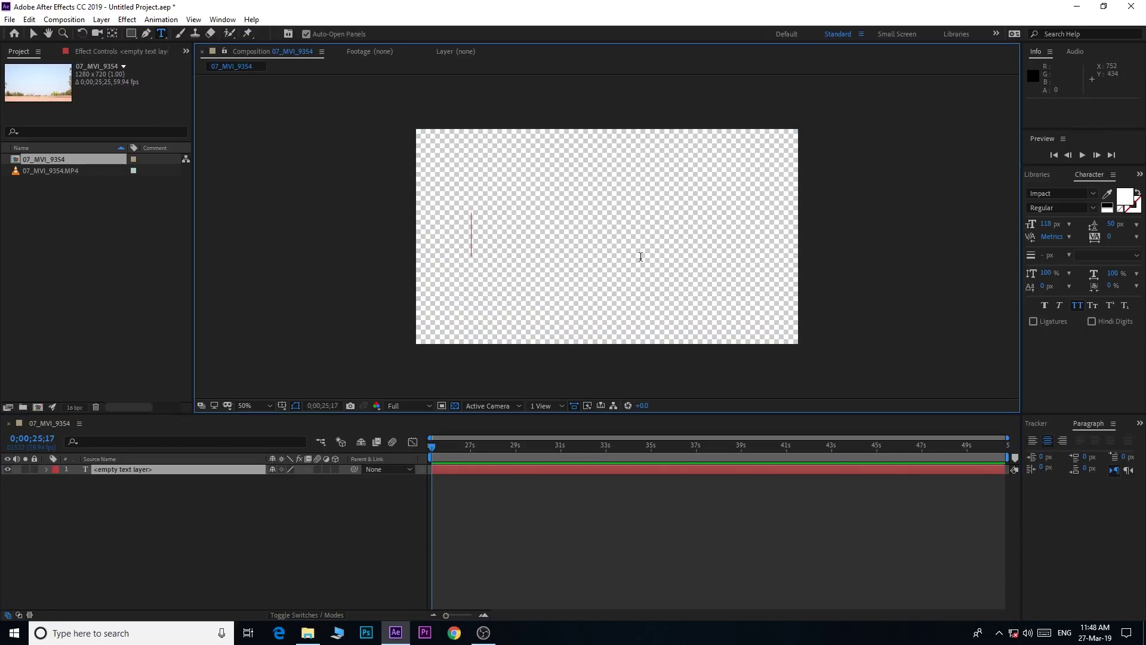
type("ANIMATION")
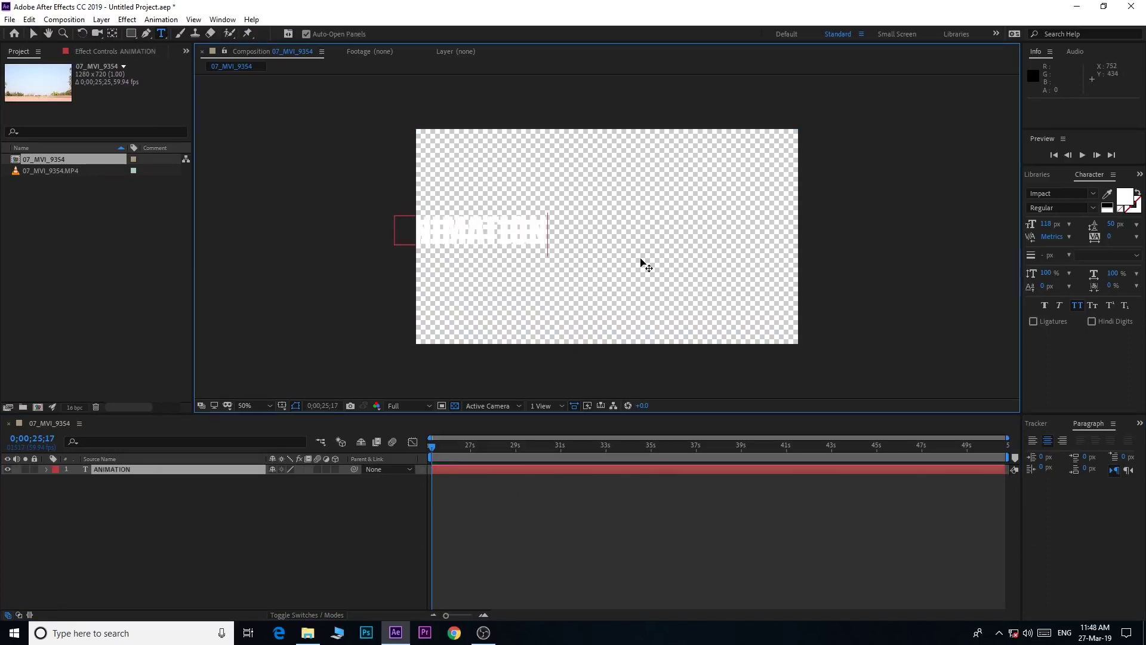
left_click(28, 34)
left_click_drag(521, 232, 654, 245)
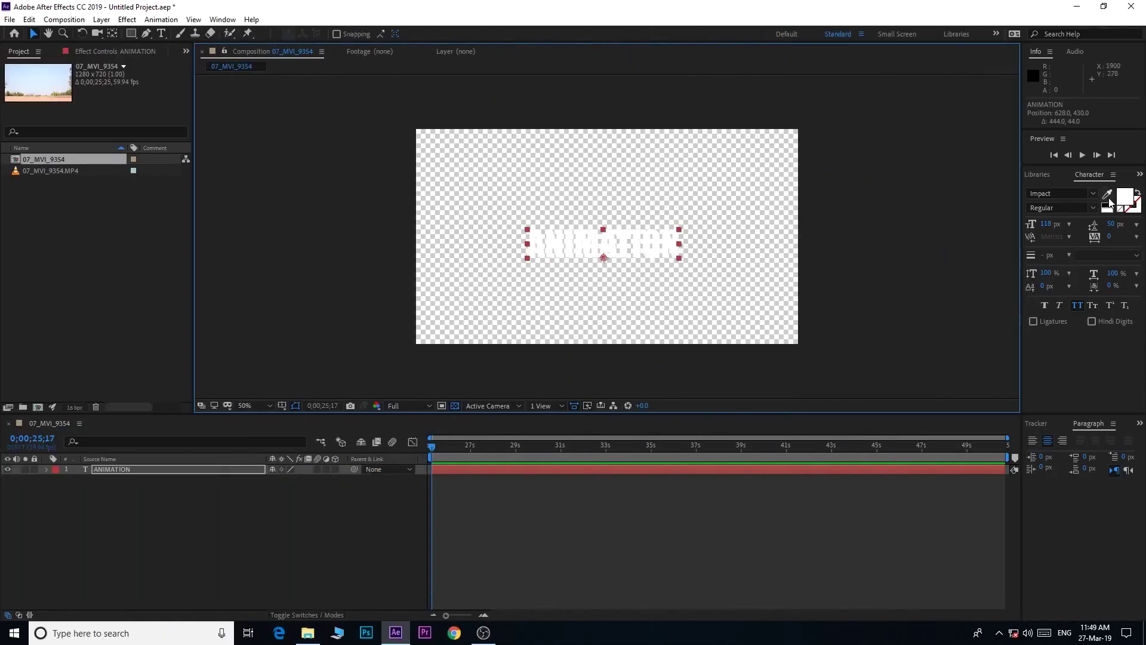
left_click(1122, 198)
left_click_drag(813, 460, 811, 489)
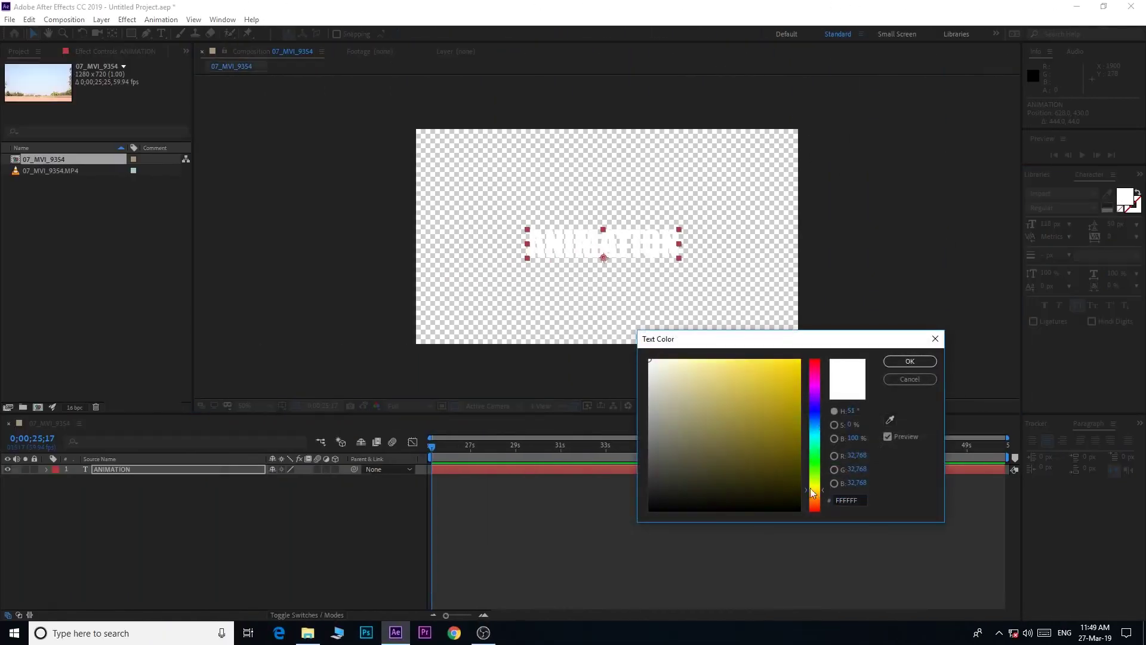
left_click(782, 392)
left_click(910, 361)
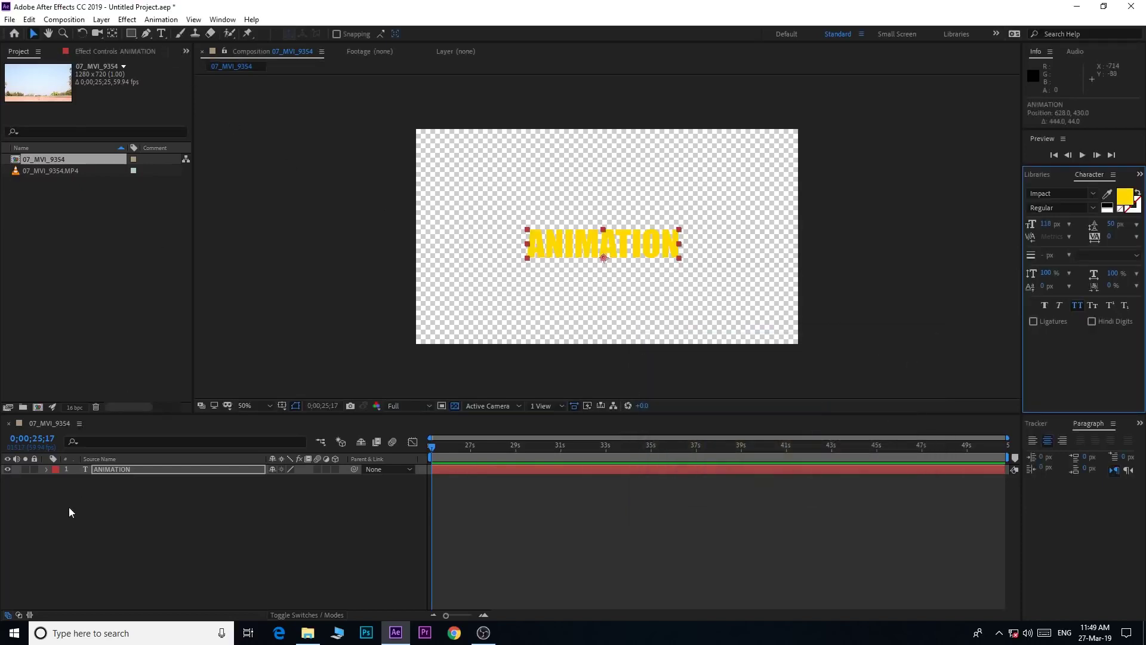
Keyframe the ANIMATION layer's Scale from 100% at the start to 120% at the end, and preview.
left_click(120, 470)
key("s")
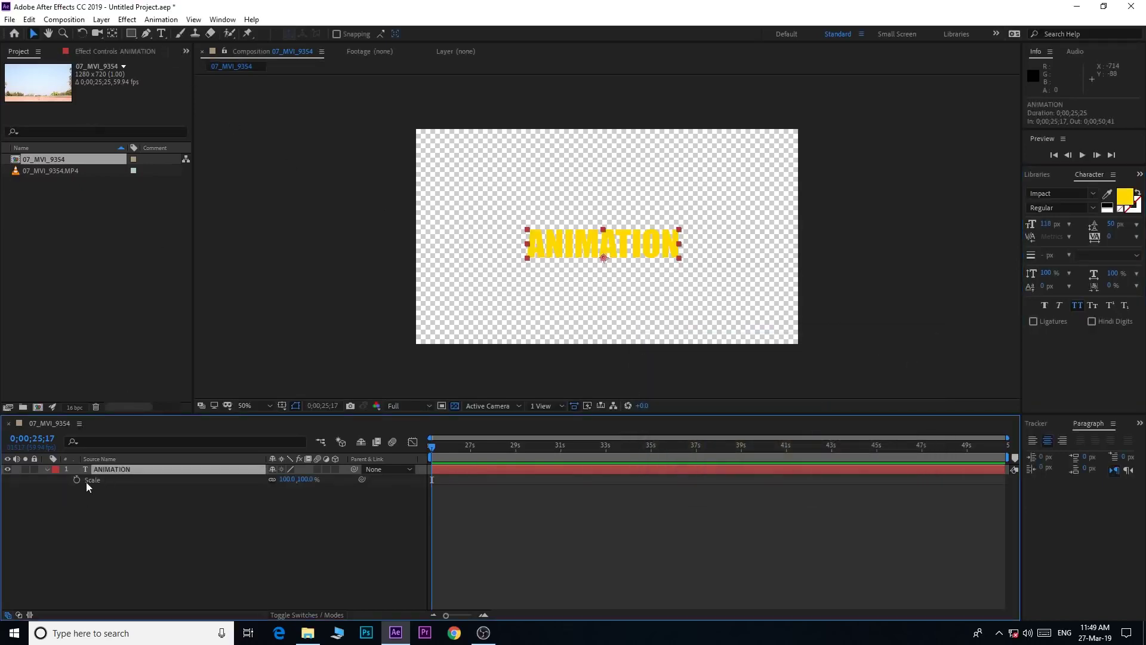
left_click(77, 480)
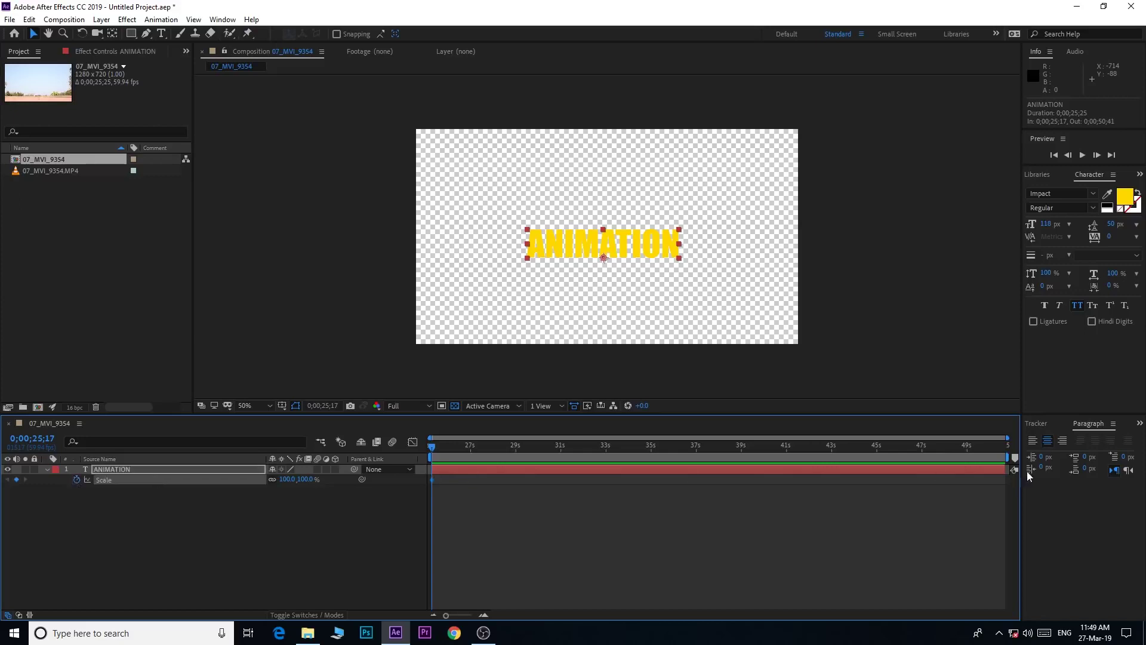
left_click_drag(995, 449, 1026, 445)
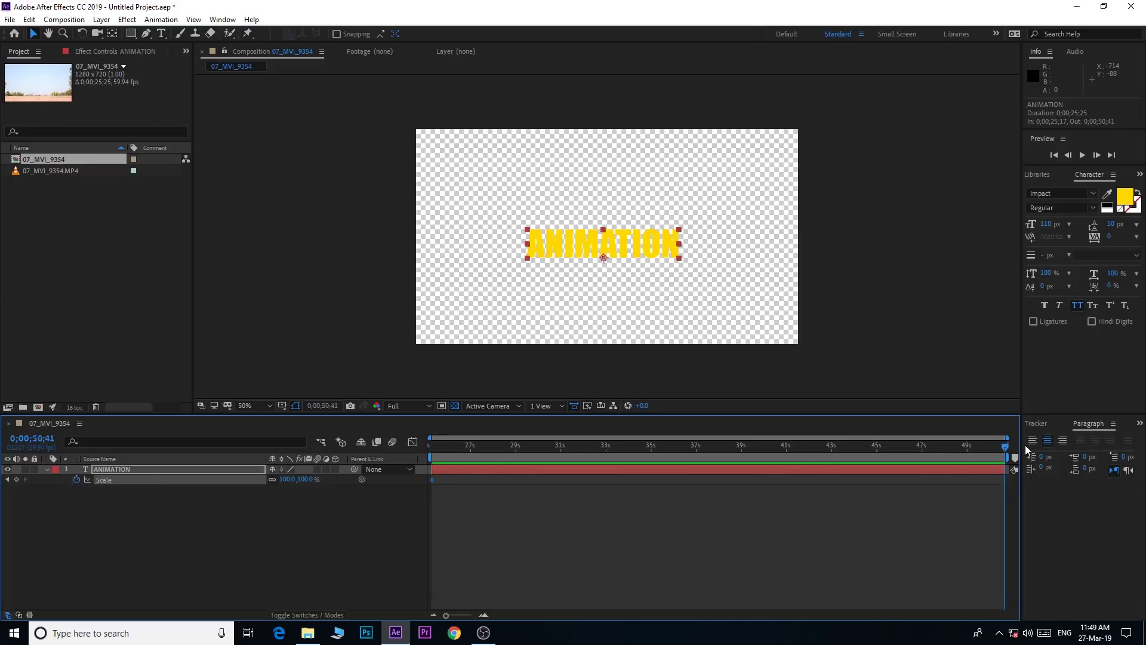
left_click(284, 480)
type("120")
key("Return")
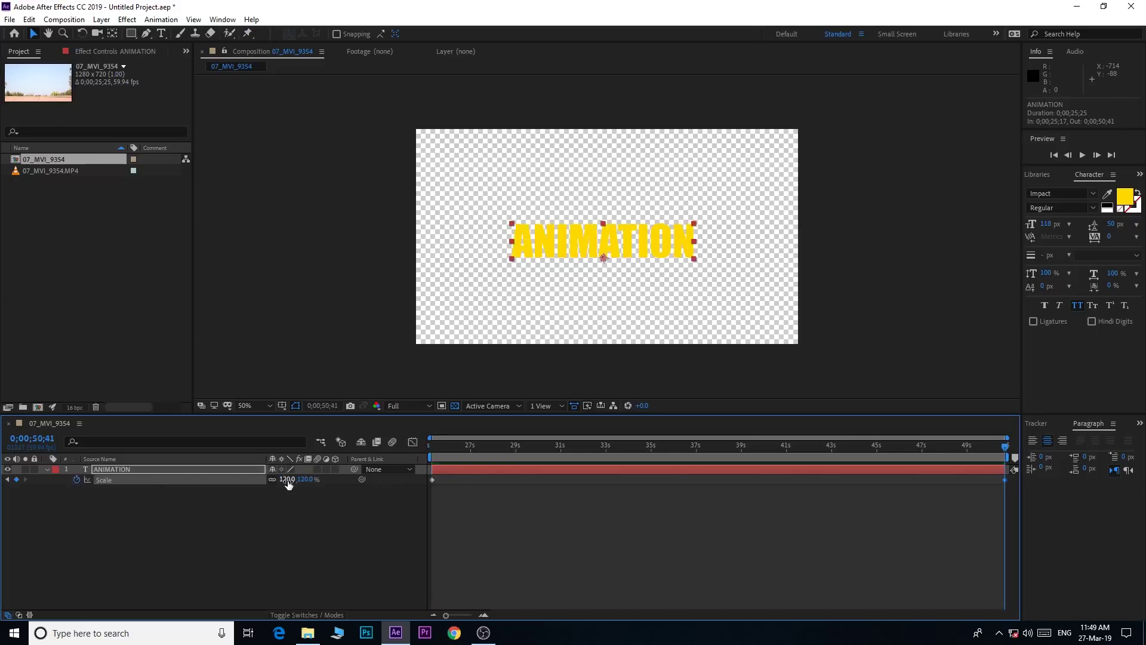
left_click(432, 446)
key("space")
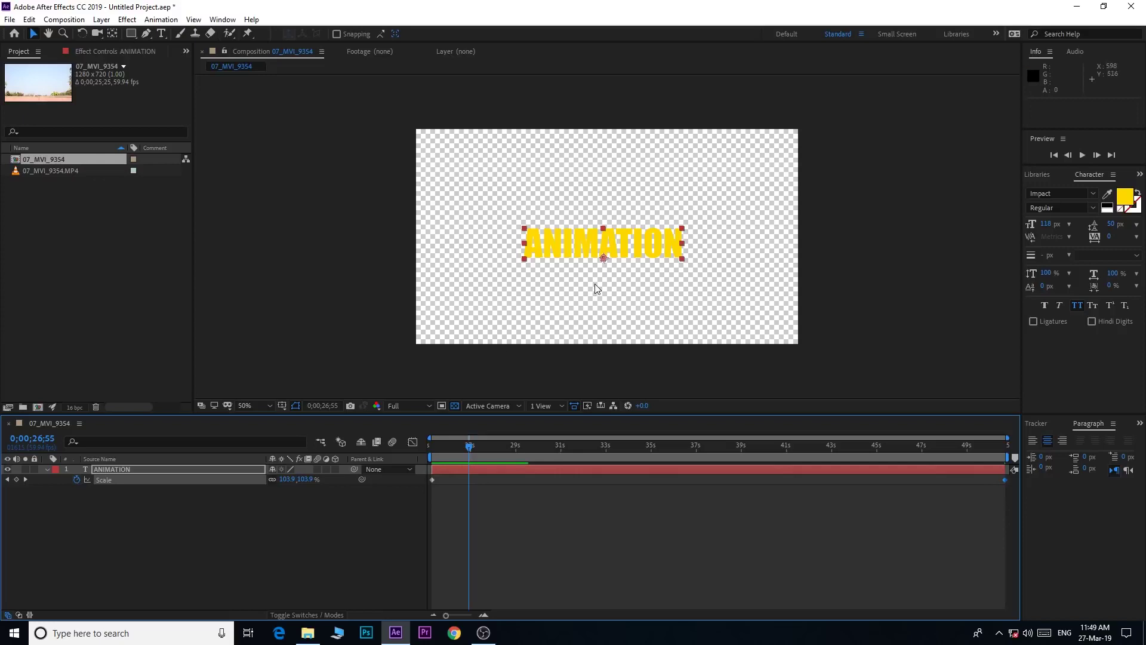
left_click_drag(452, 446, 416, 454)
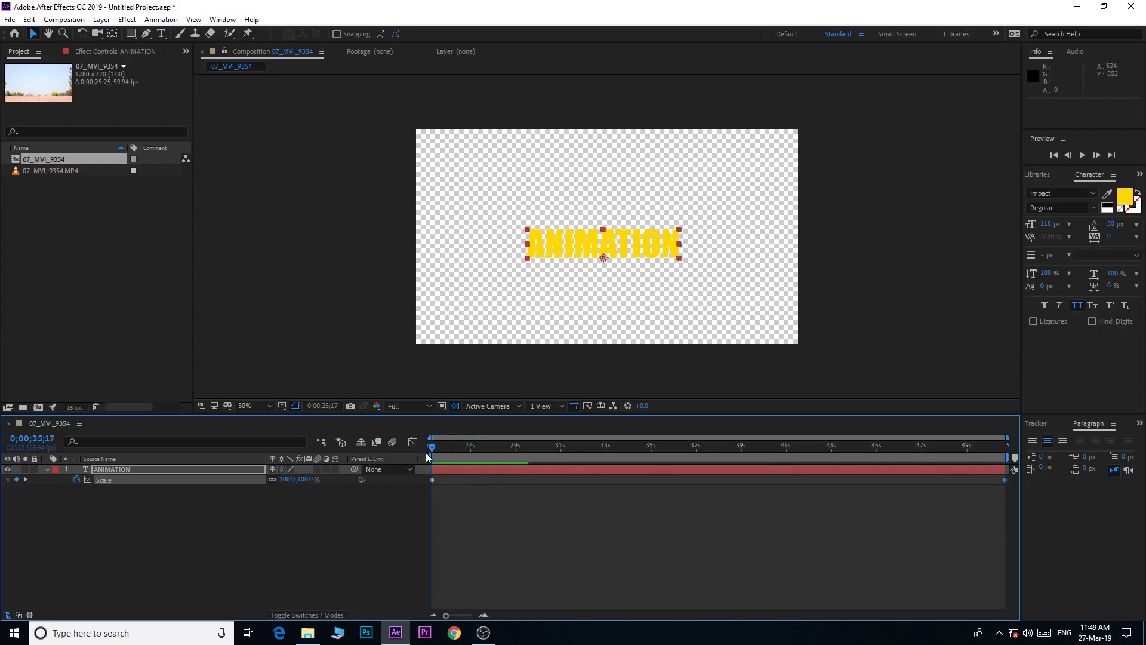
left_click(64, 19)
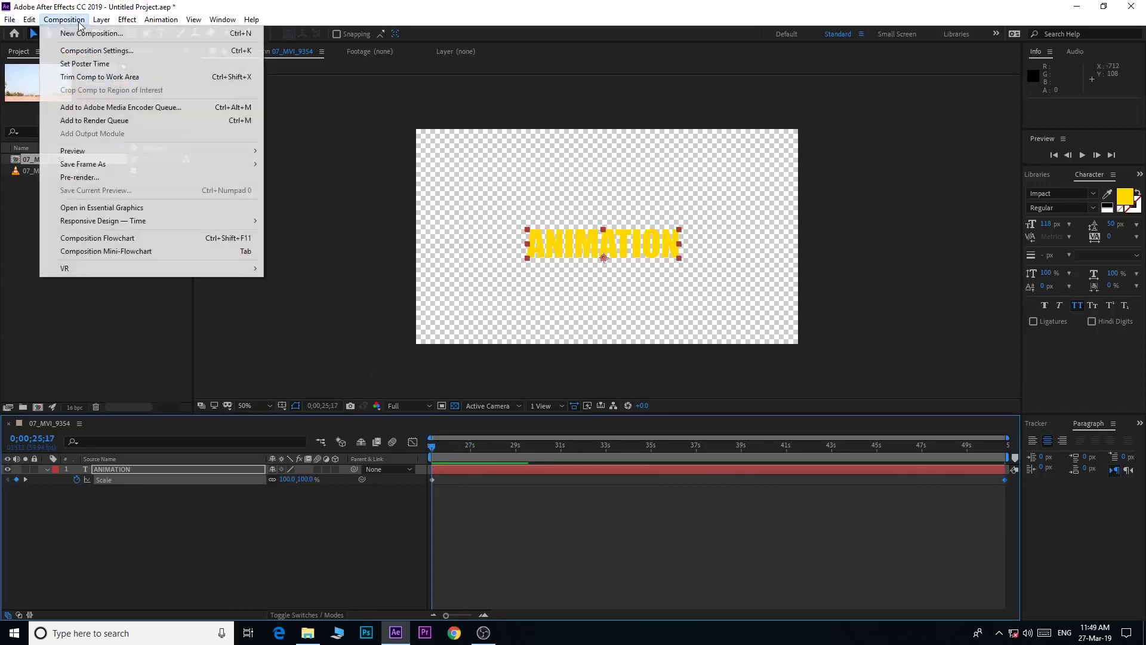
Add the comp to the Render Queue with RGB + Alpha output channels.
left_click(123, 122)
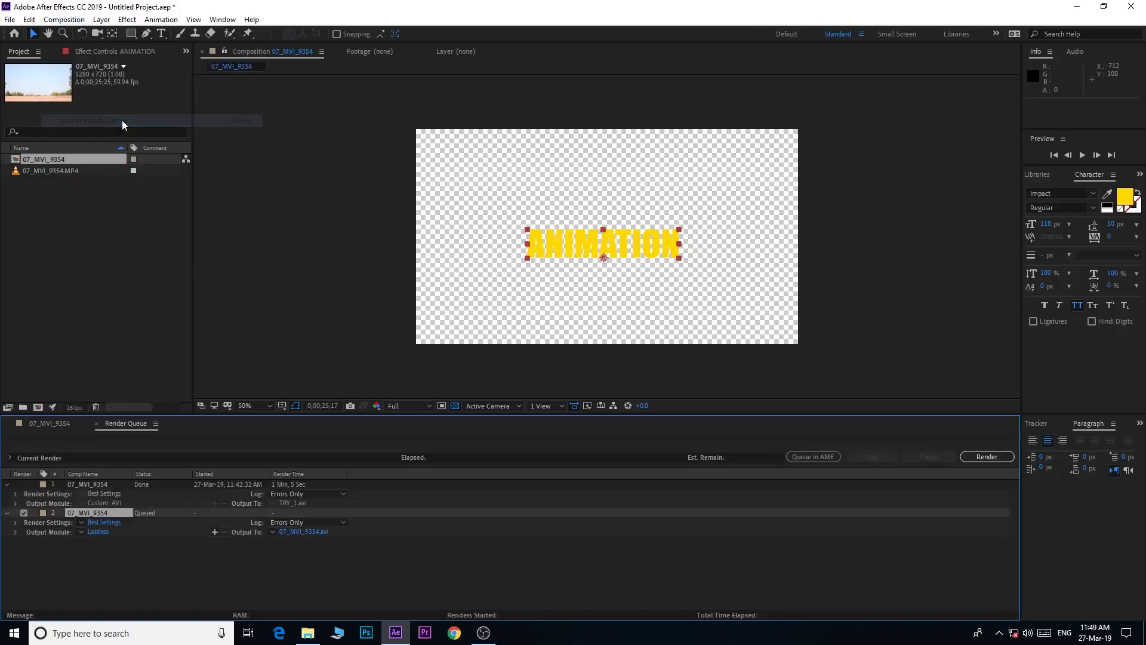
left_click(97, 533)
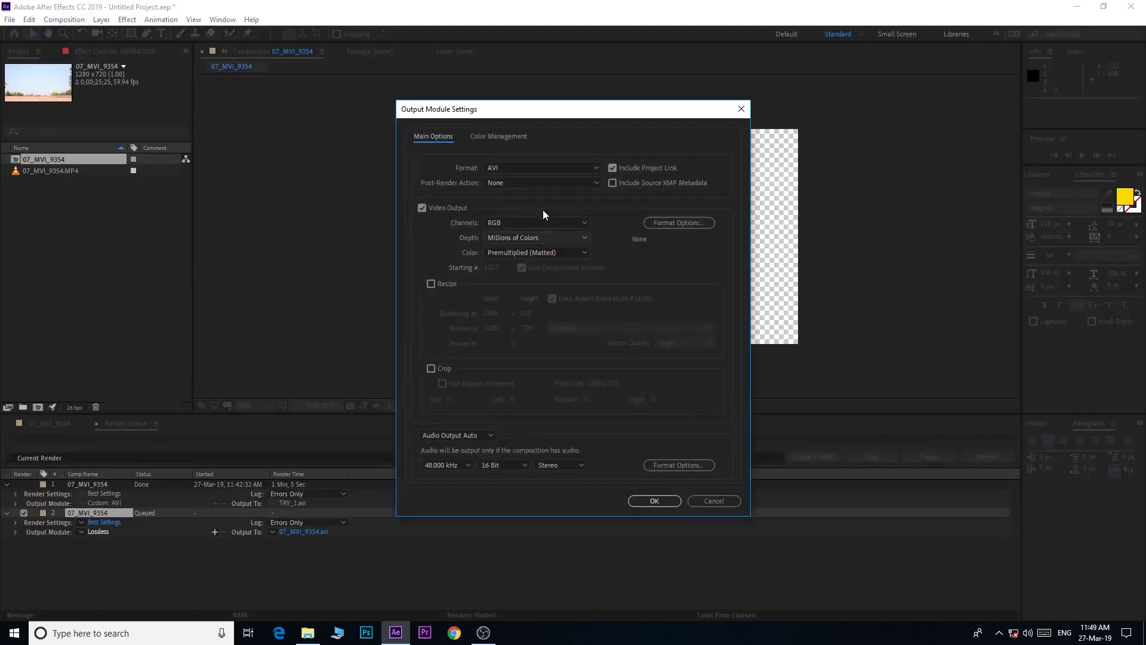
left_click(496, 225)
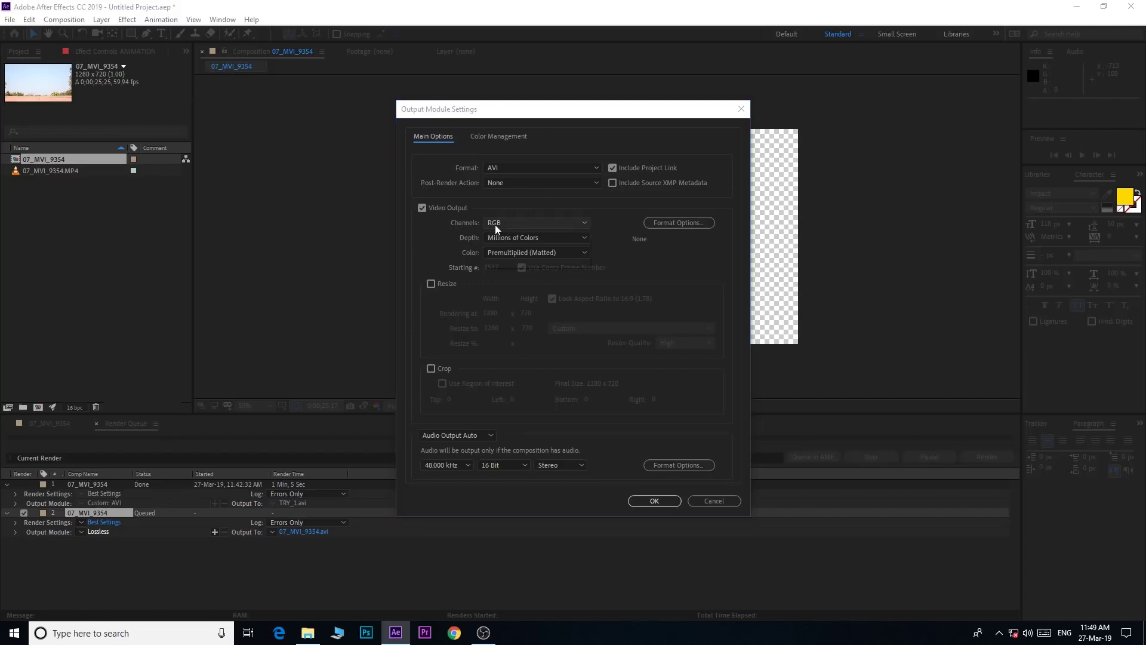
left_click(517, 264)
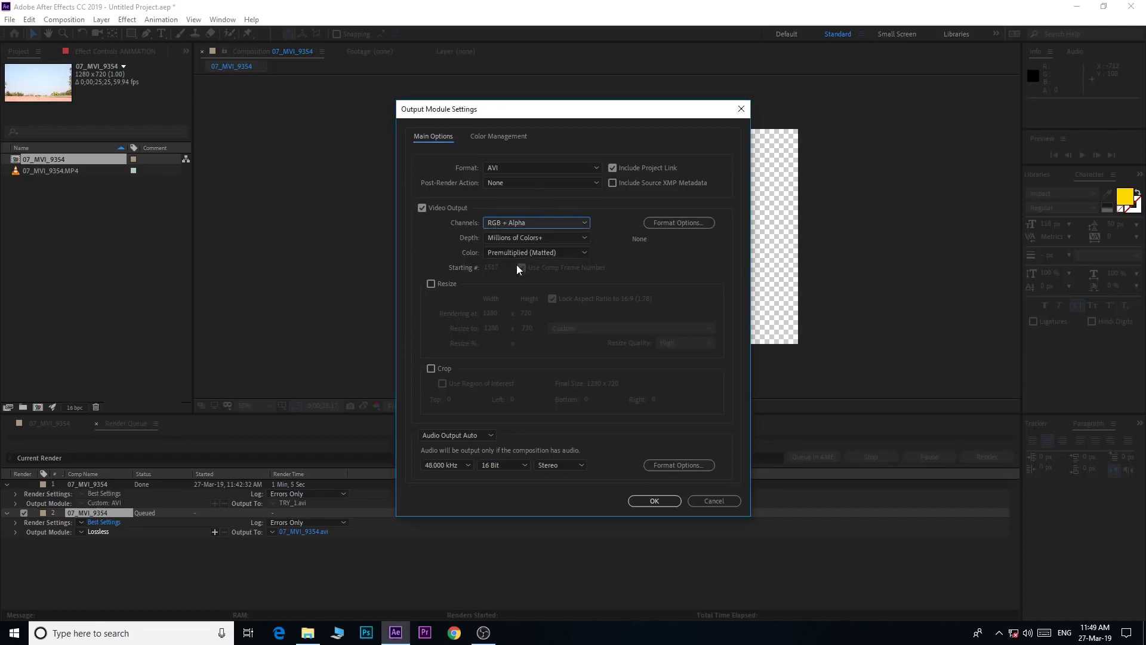
left_click(654, 501)
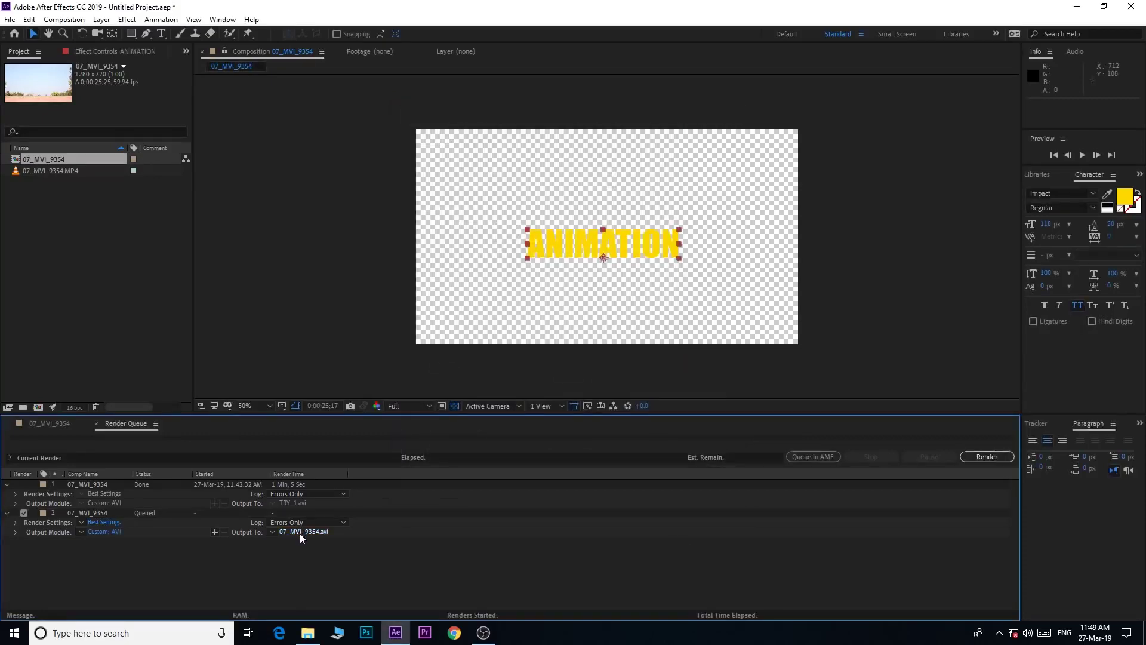
Render the comp to Text_RBGALPHA.avi in the AE Basics NEW folder.
left_click(300, 532)
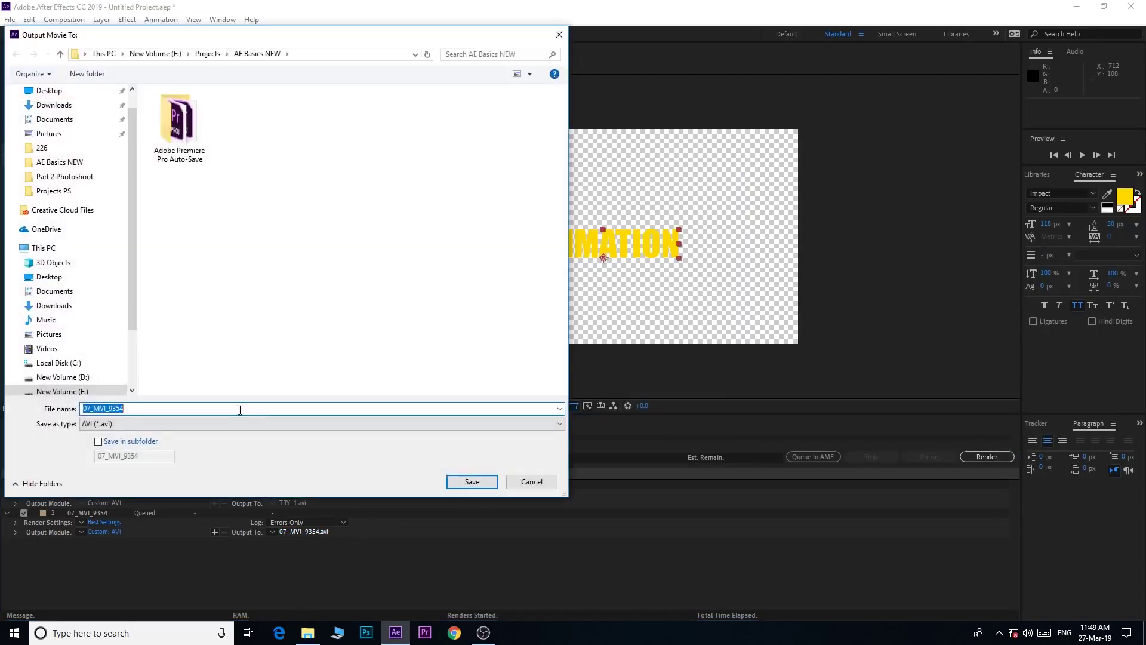
left_click(55, 163)
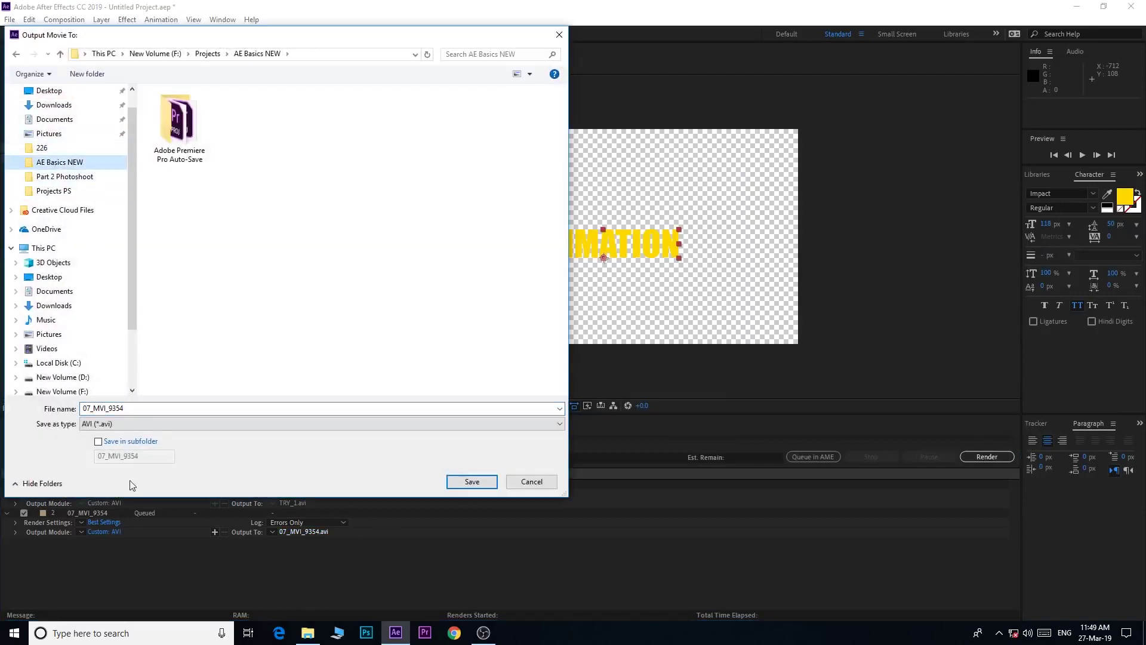
double_click(138, 409)
type("T")
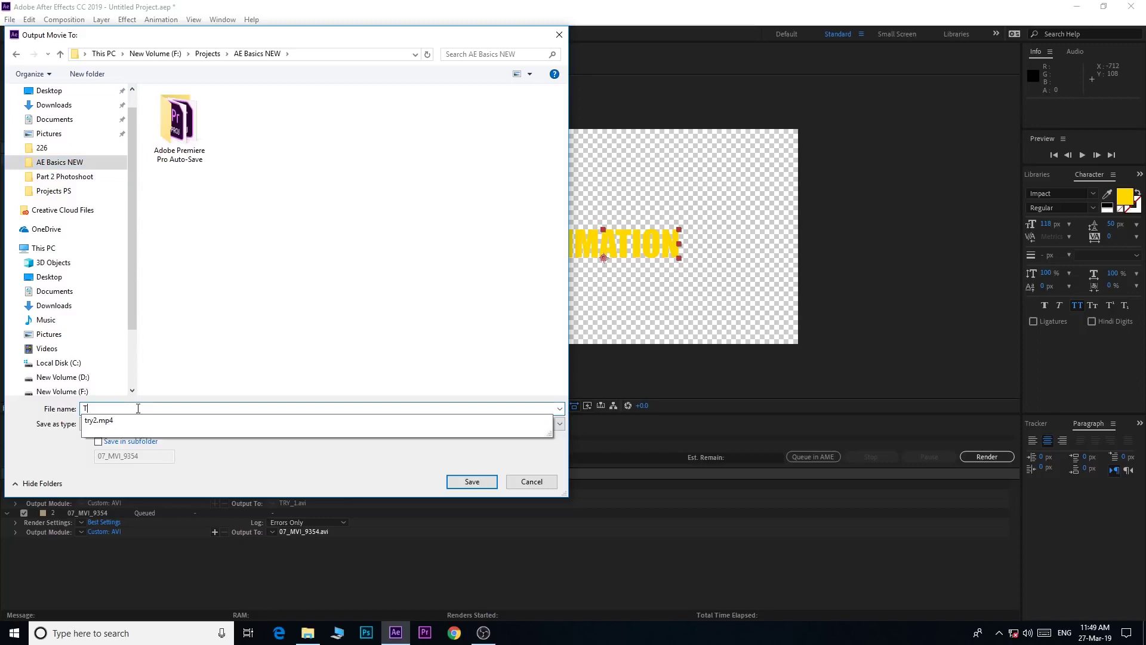
type("ext_RBGALPHA")
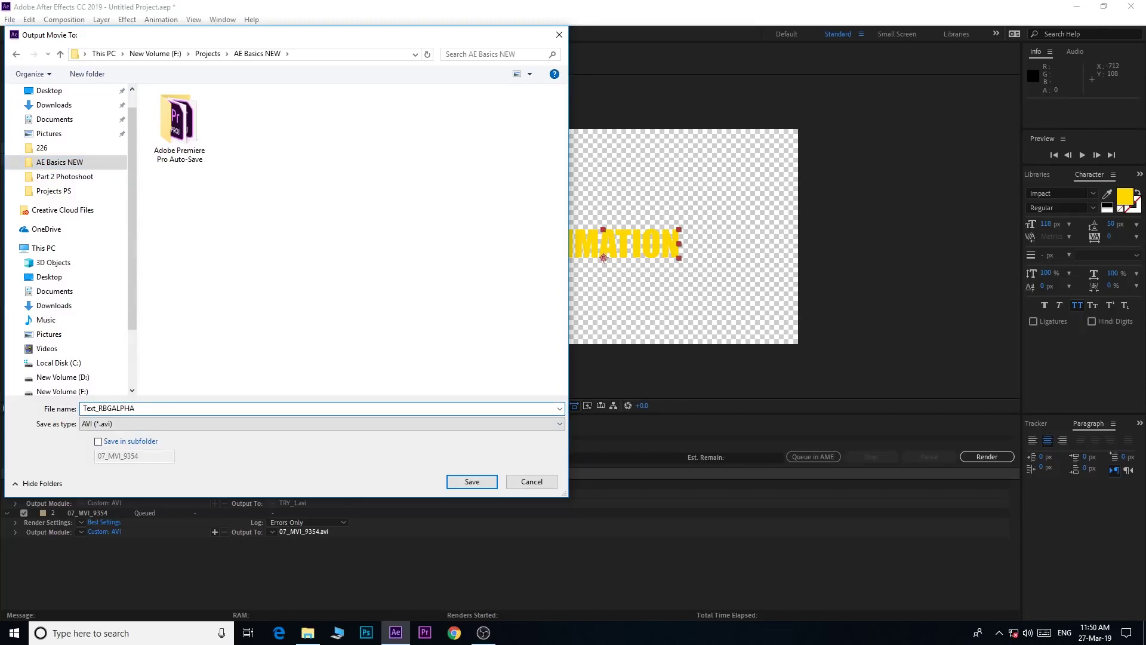
key("Return")
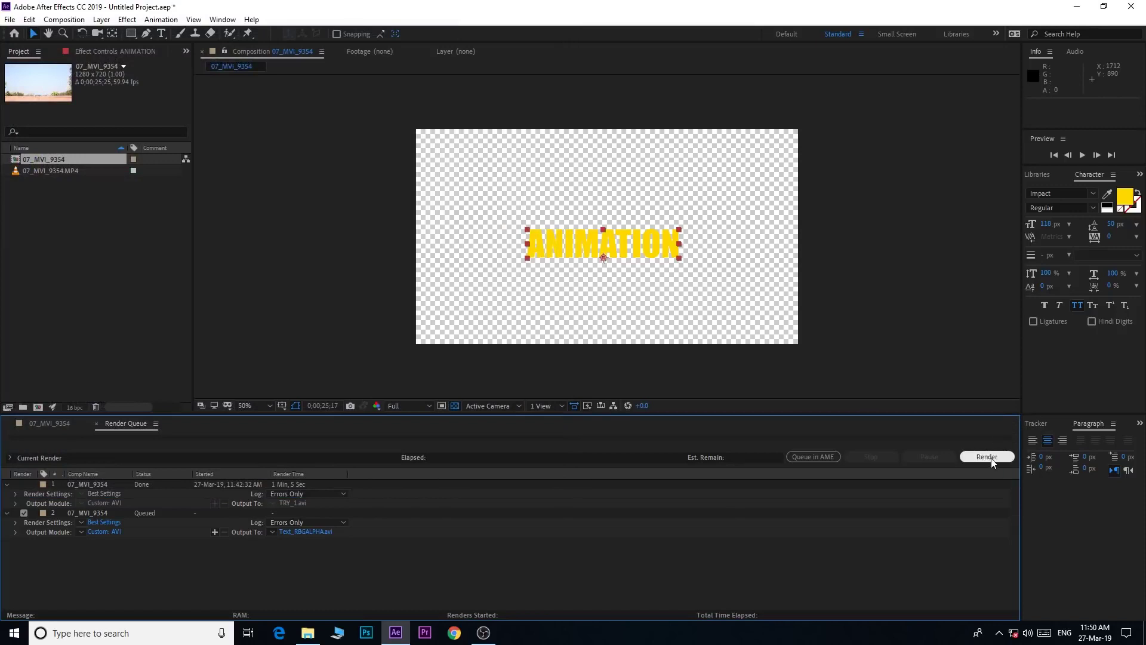
left_click(988, 457)
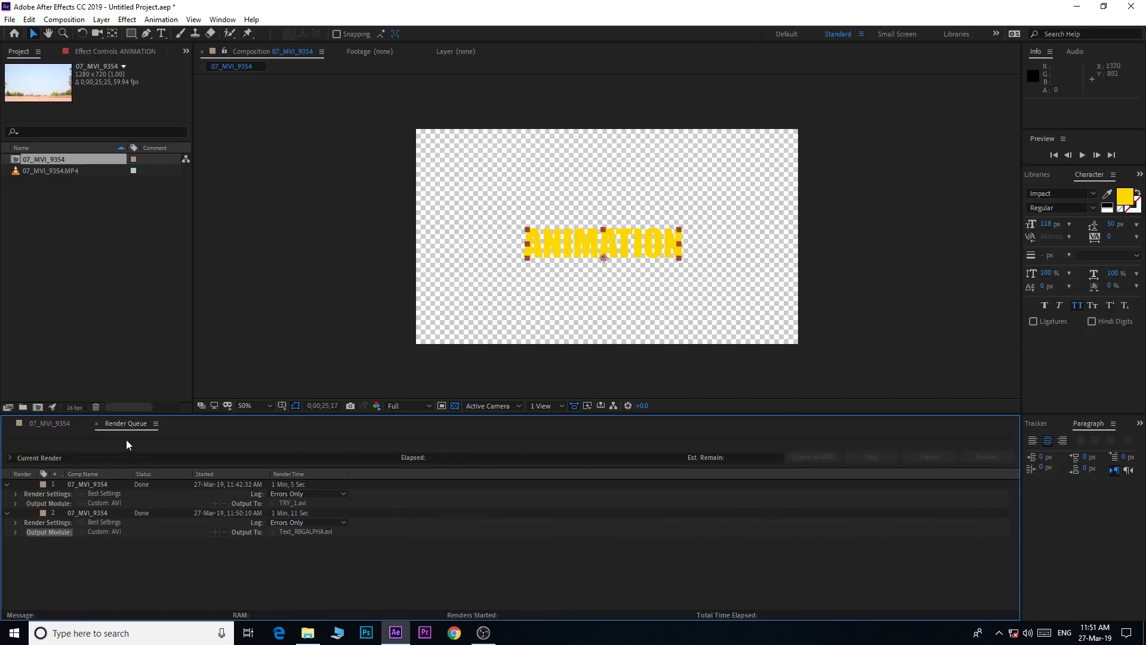
left_click(50, 423)
left_click(10, 19)
Start a new project without saving, import 03_MVI_9036.MOV and make a composition from it.
left_click(221, 33)
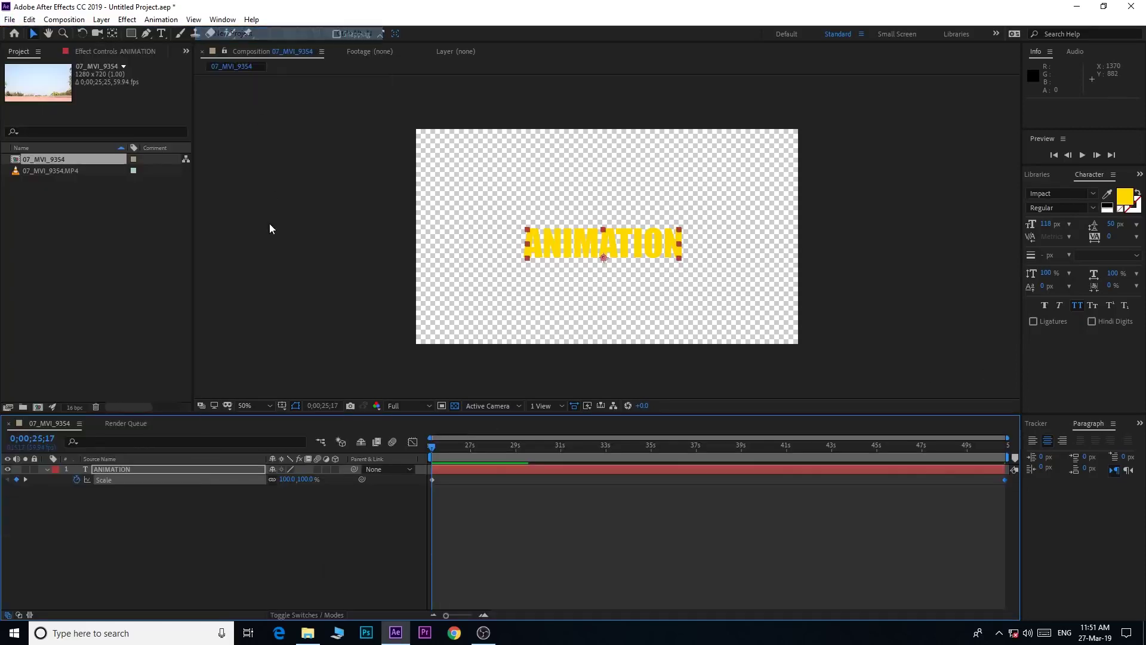
left_click(599, 335)
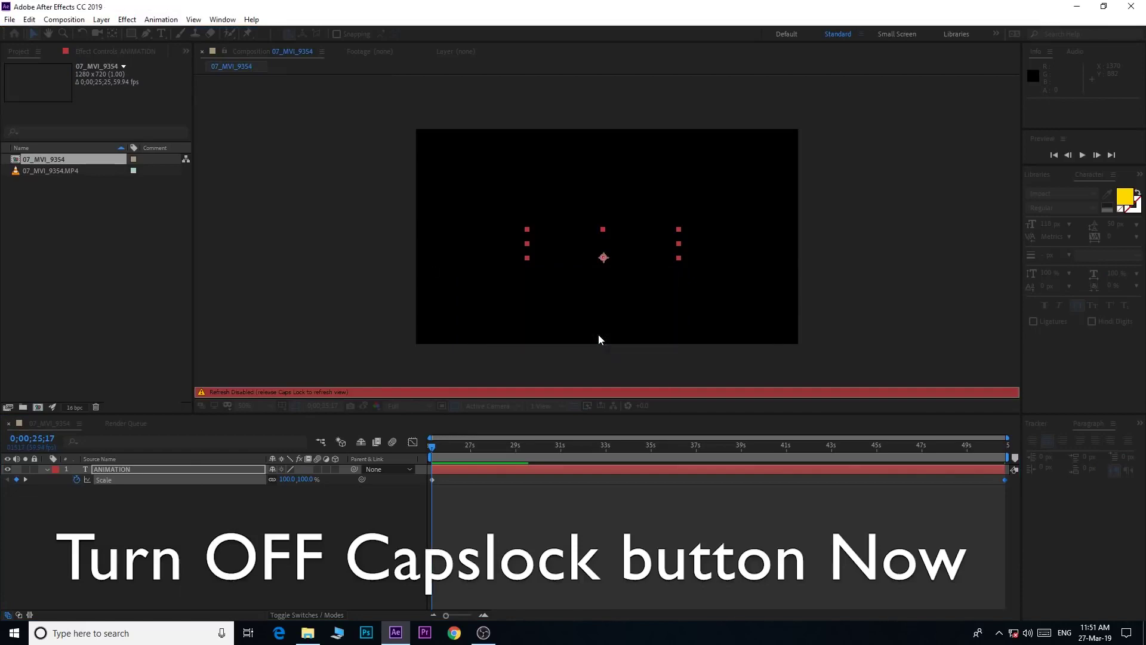
key("Caps_Lock")
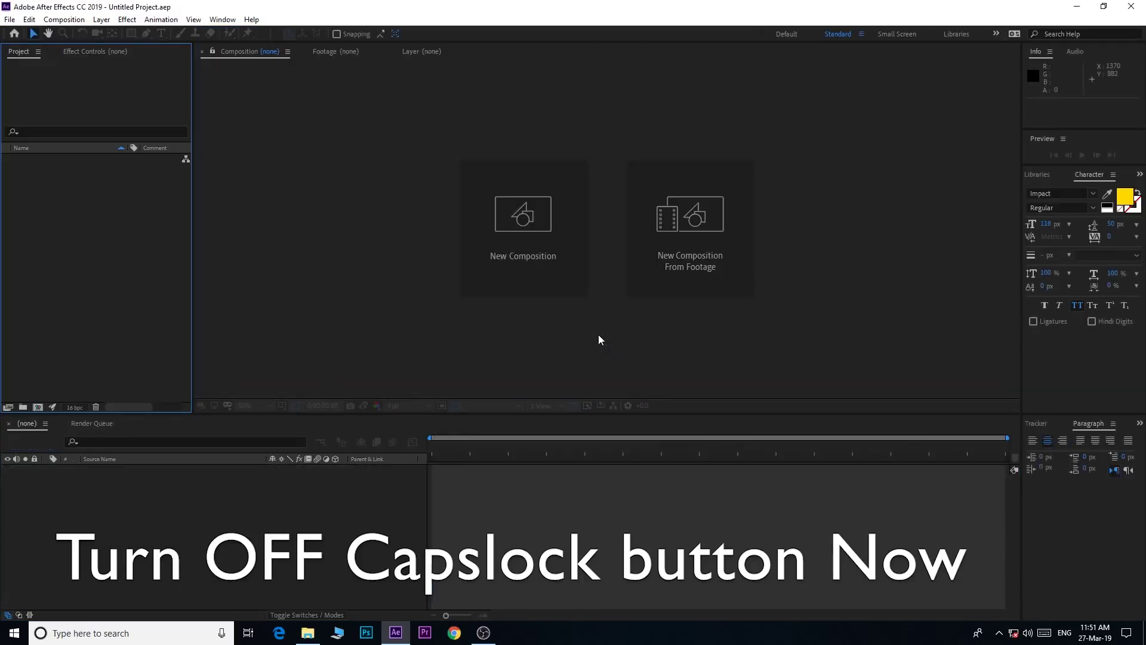
left_click(307, 633)
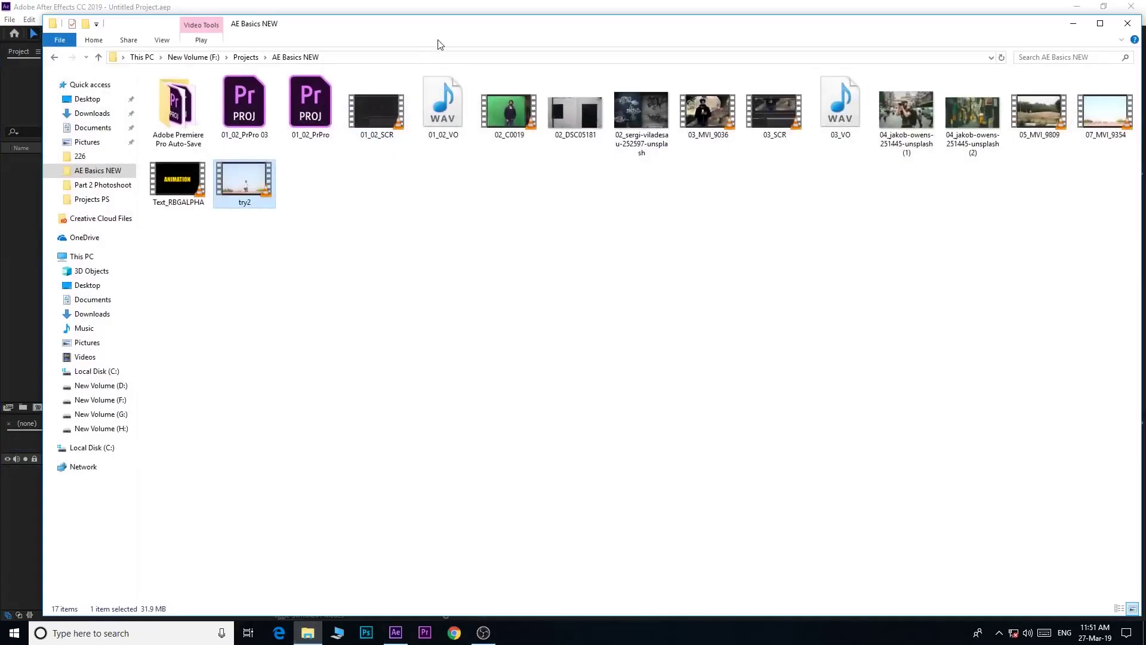
left_click_drag(438, 43, 619, 110)
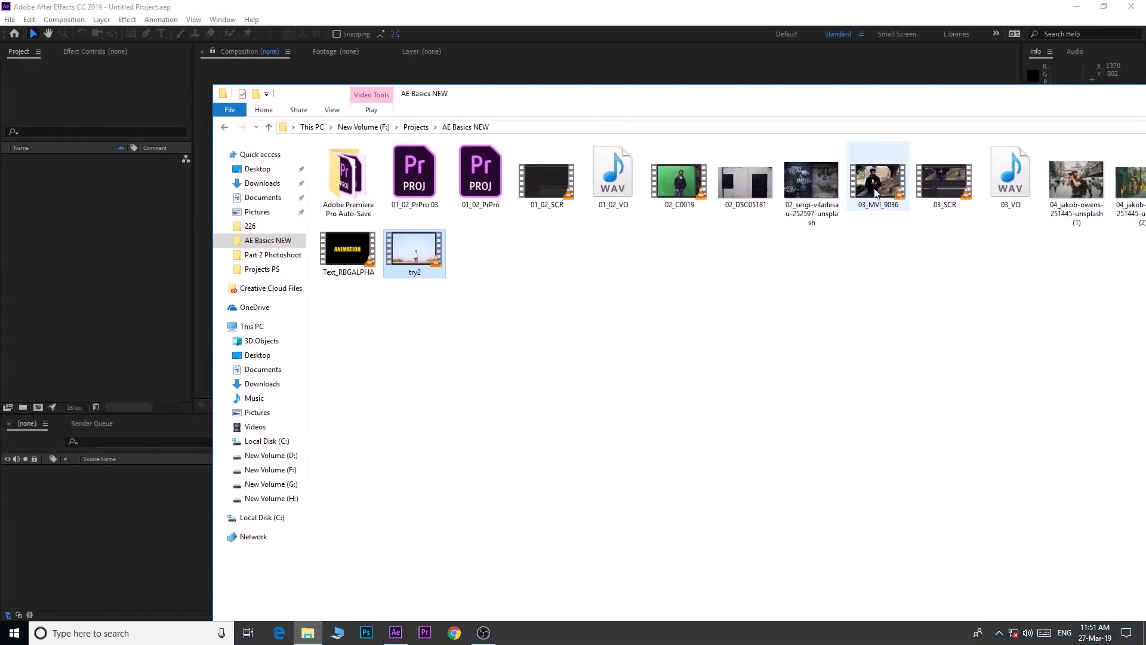
left_click_drag(876, 193, 133, 280)
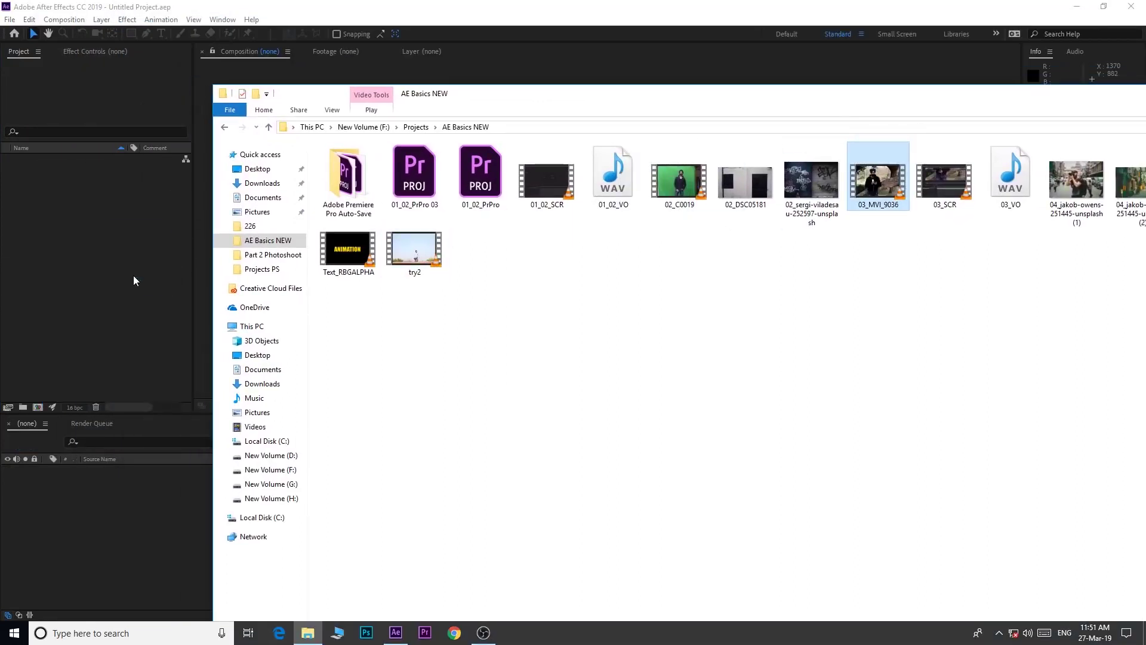
left_click_drag(37, 156, 38, 405)
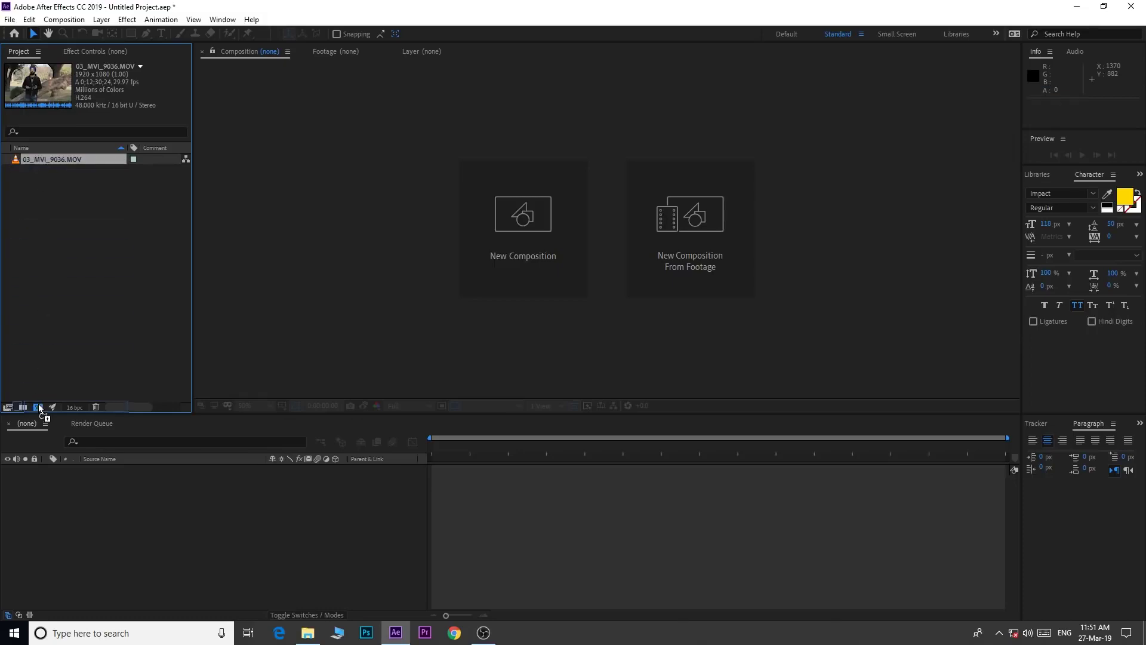
left_click(464, 446)
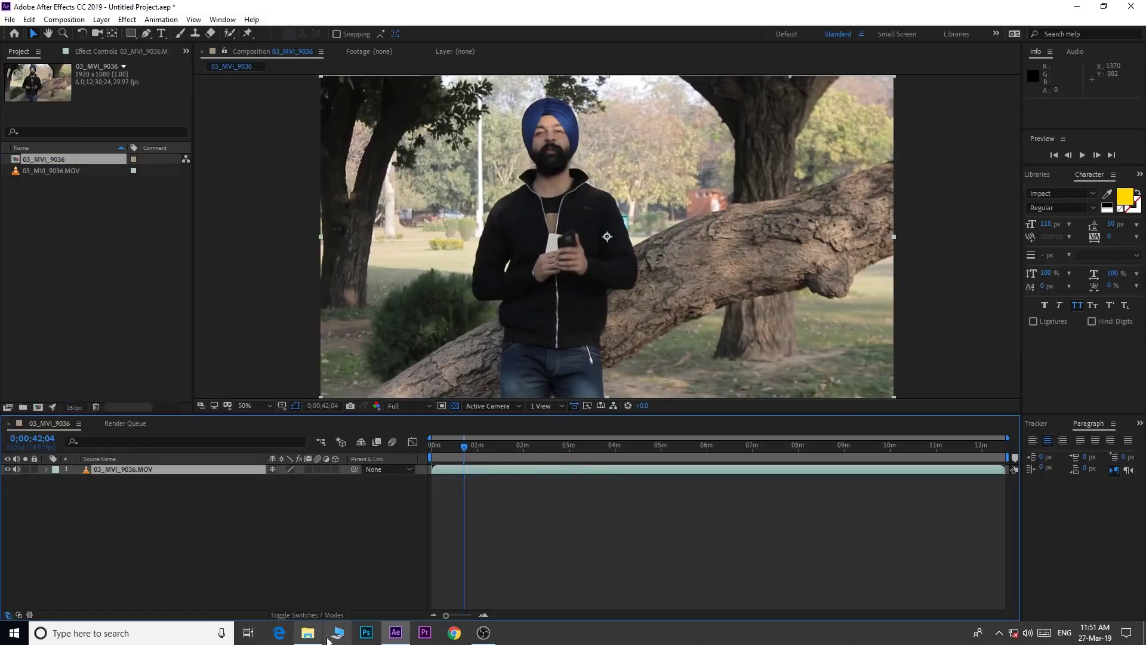
Import Text_RBGALPHA.avi and place it above the 03_MVI_9036 footage layer.
left_click(307, 633)
left_click(364, 271)
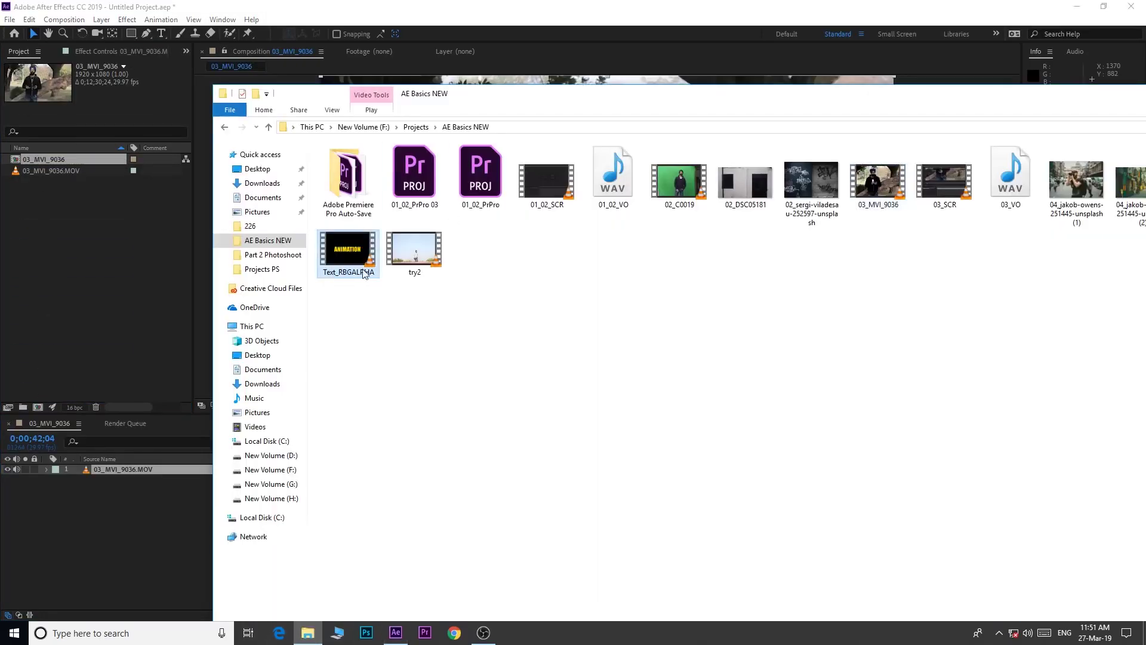
left_click_drag(344, 263, 116, 277)
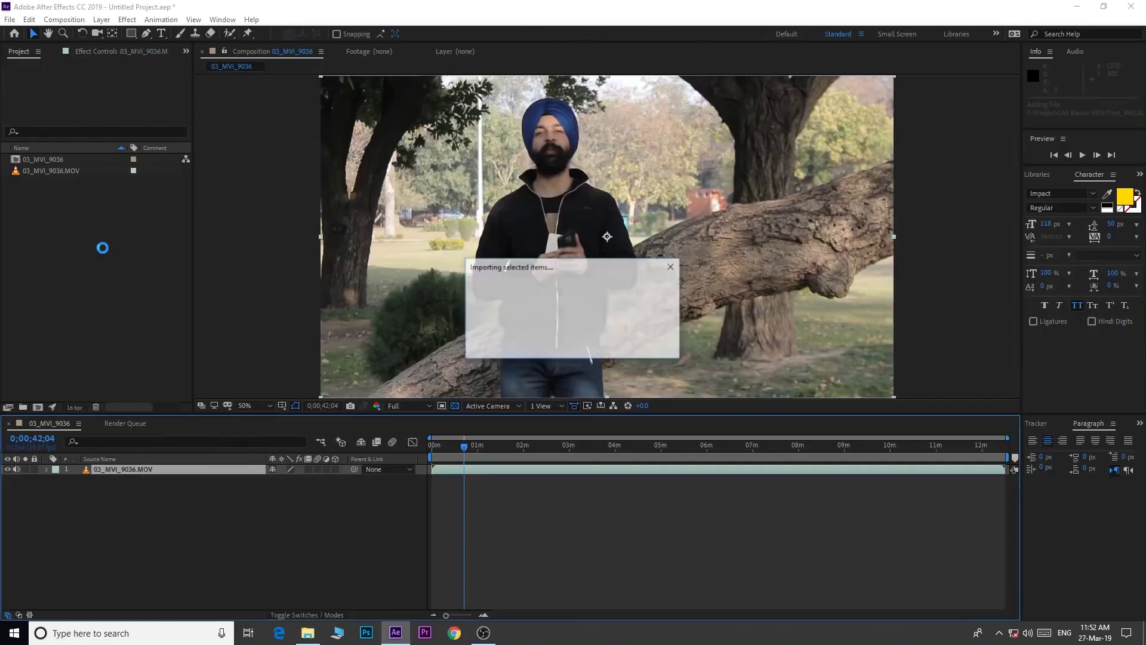
left_click_drag(38, 181, 110, 468)
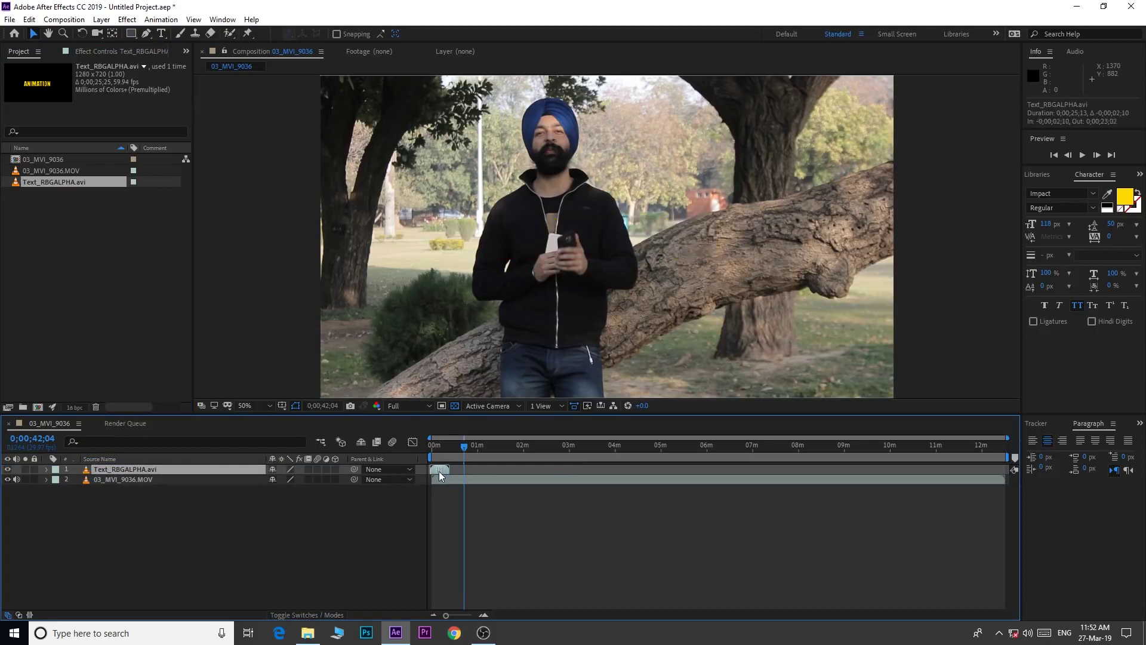
Shift the Text_RBGALPHA layer to start around 0;00;40;18 and preview the text over the footage.
left_click_drag(458, 474, 472, 477)
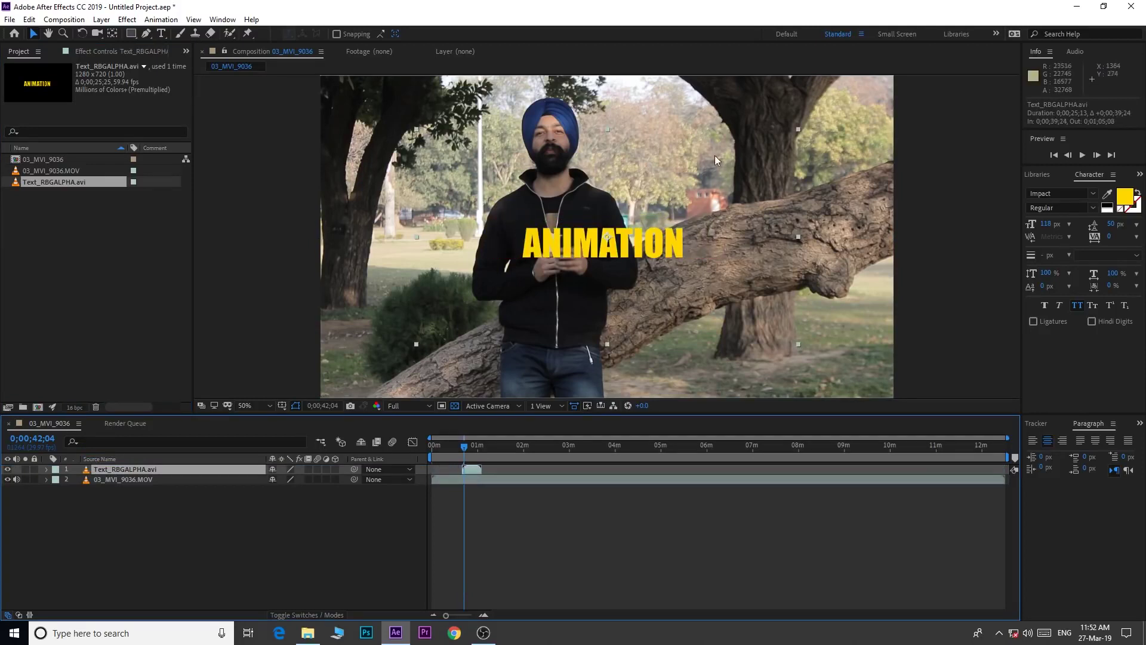
left_click_drag(463, 446, 460, 446)
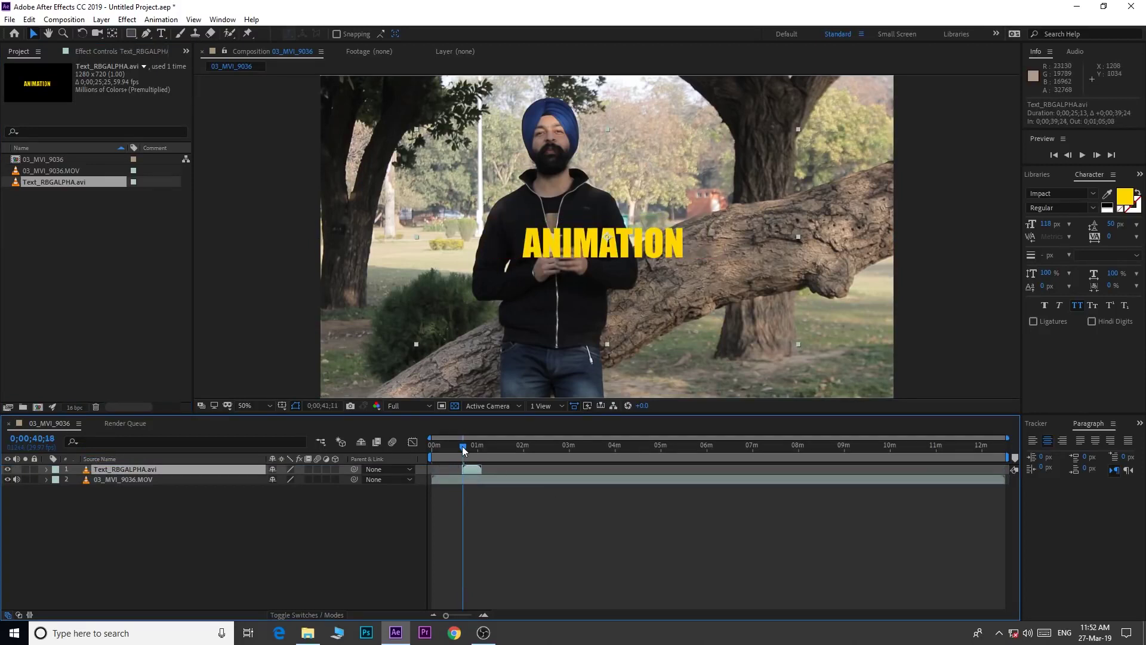
key("space")
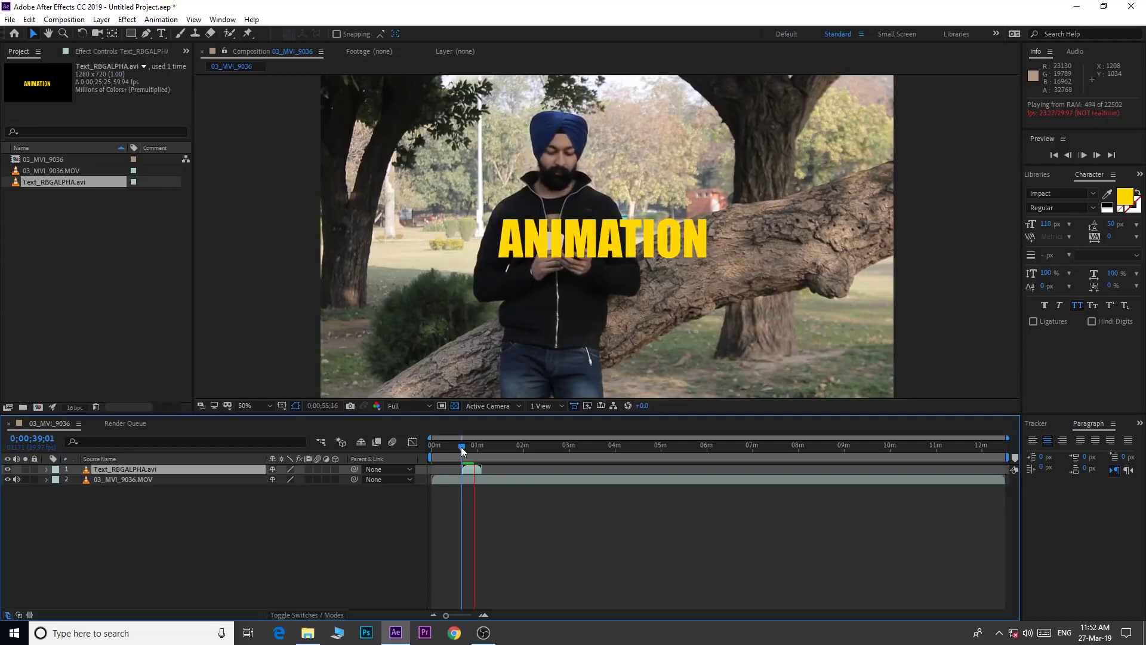
key("space")
Check Text_RBGALPHA.avi's properties (5.23 GB), then return to After Effects.
left_click(308, 638)
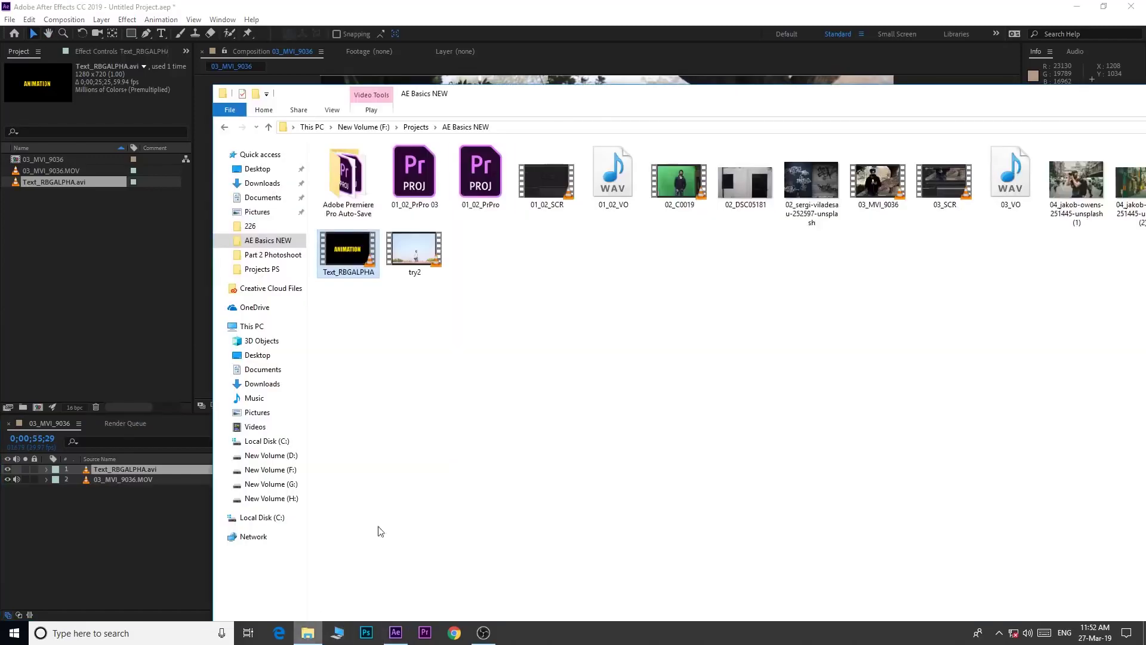
right_click(353, 253)
left_click(407, 529)
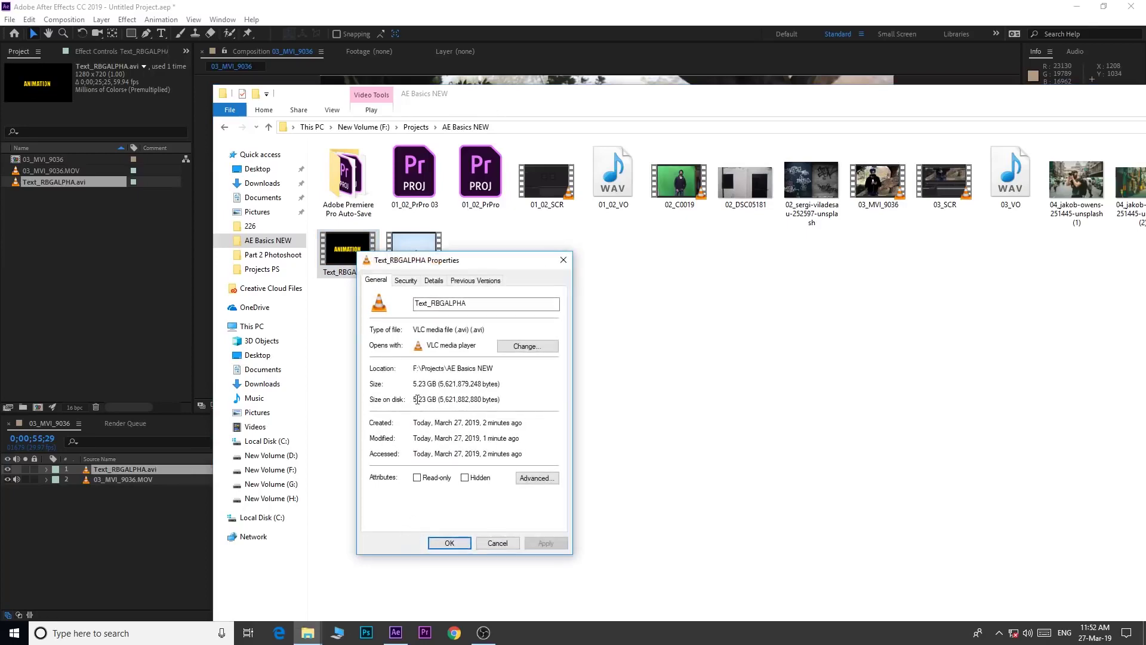
left_click(563, 259)
left_click(1094, 96)
left_click(465, 448)
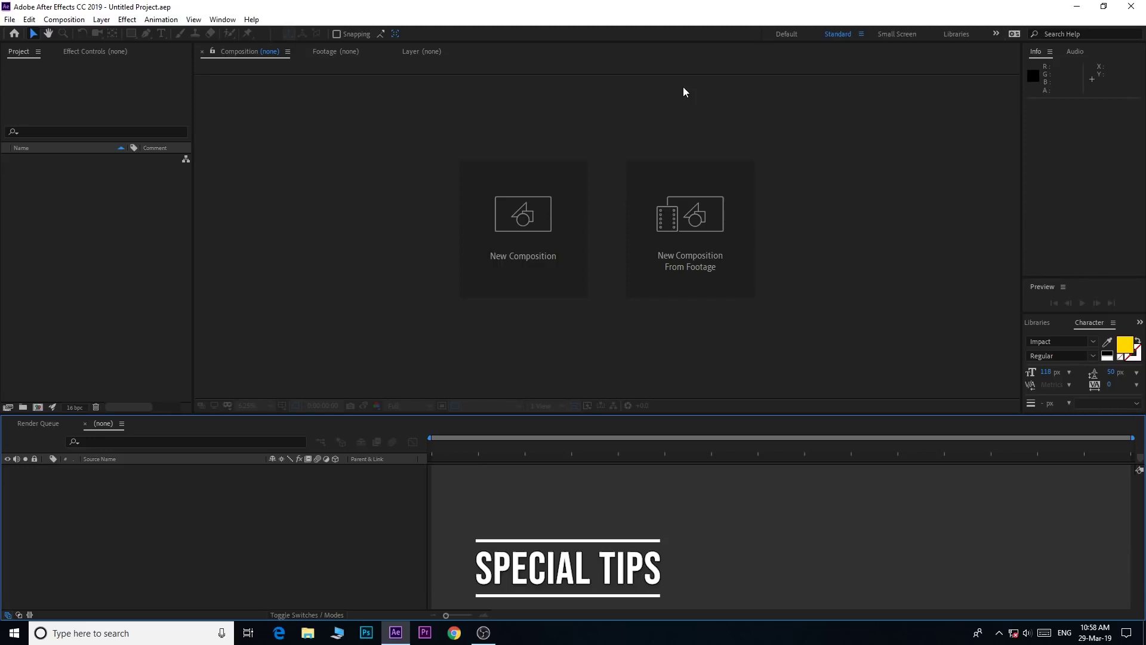
Create a new 1920×1080 Comp 1 and add an orange solid layer to it.
right_click(99, 252)
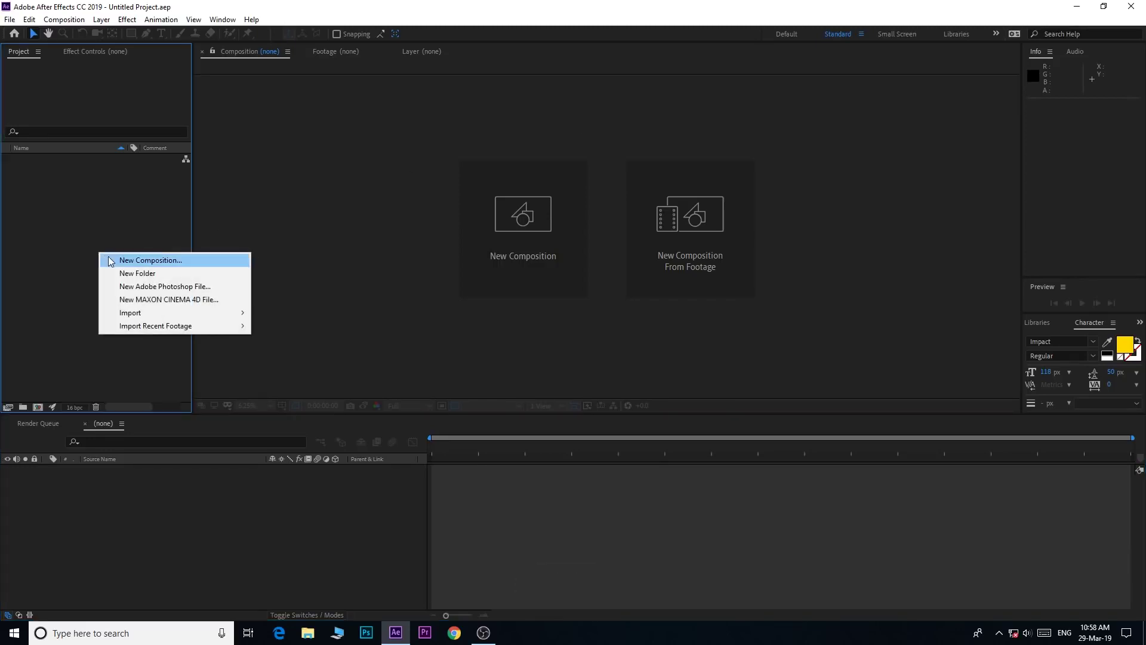
left_click(115, 260)
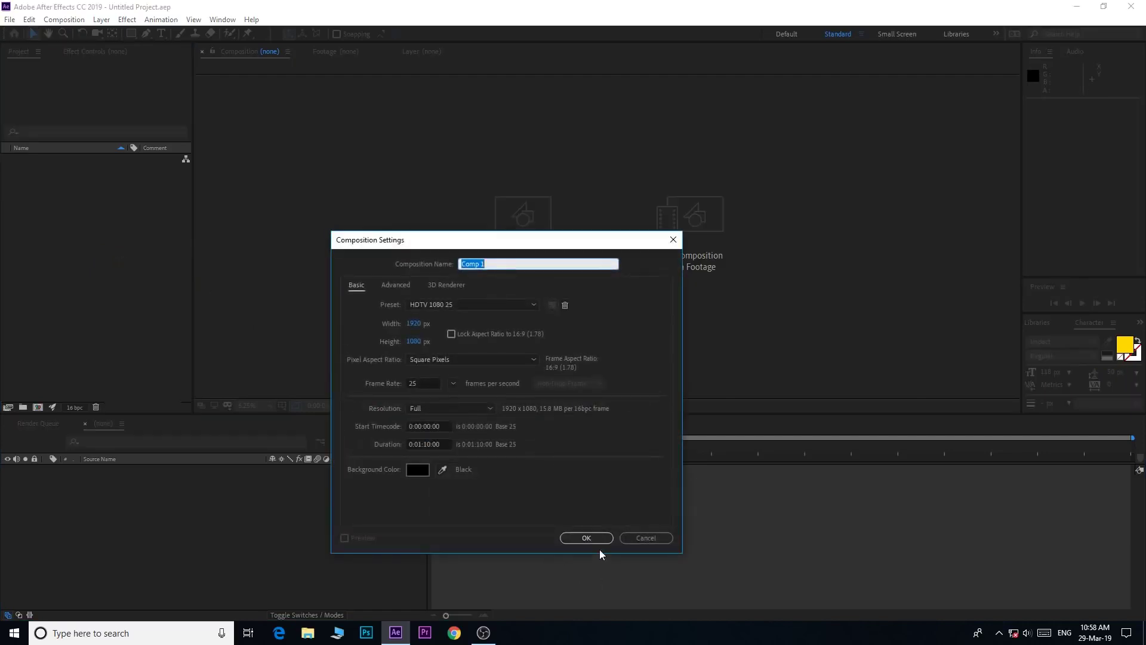
left_click(586, 538)
right_click(145, 496)
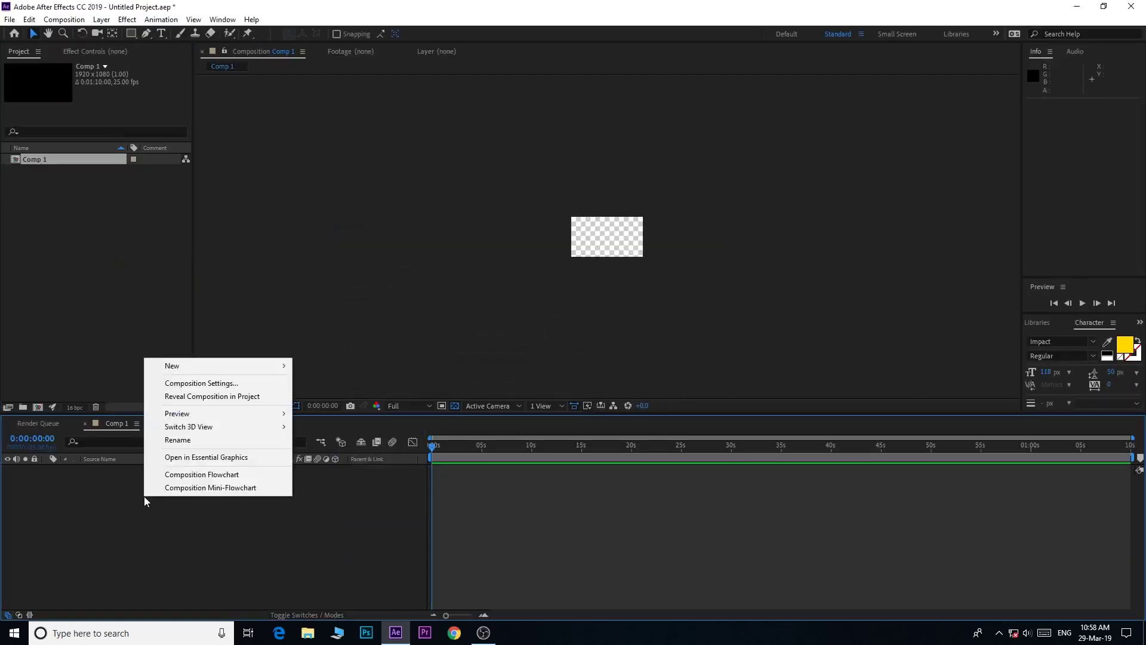
mouse_move(229, 370)
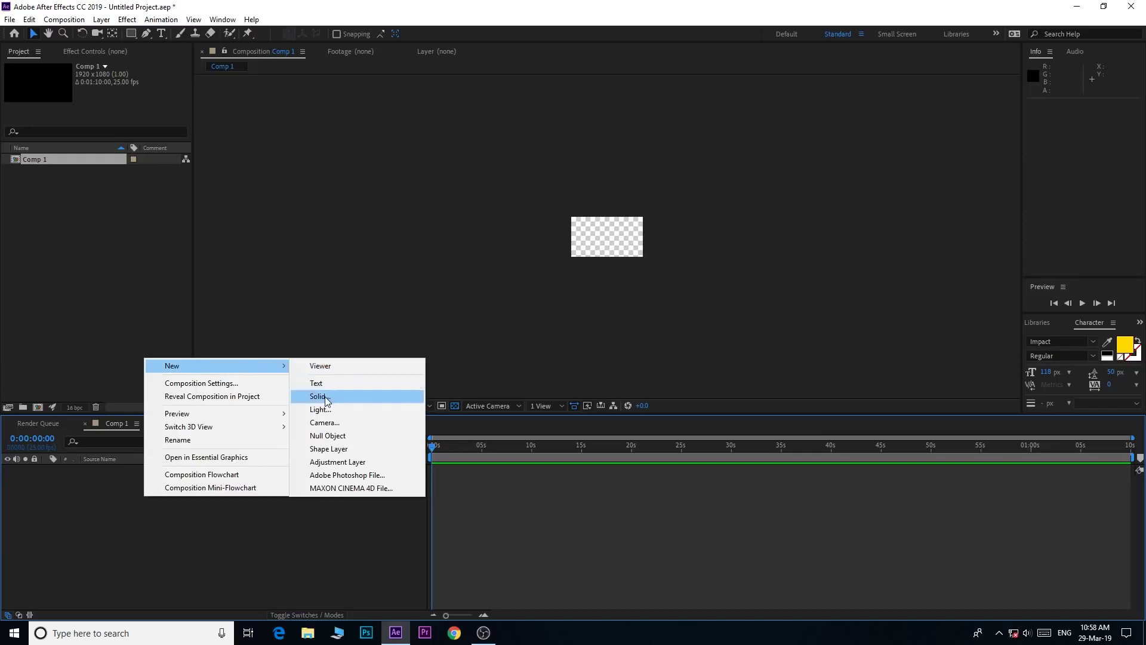
left_click(326, 398)
left_click(607, 422)
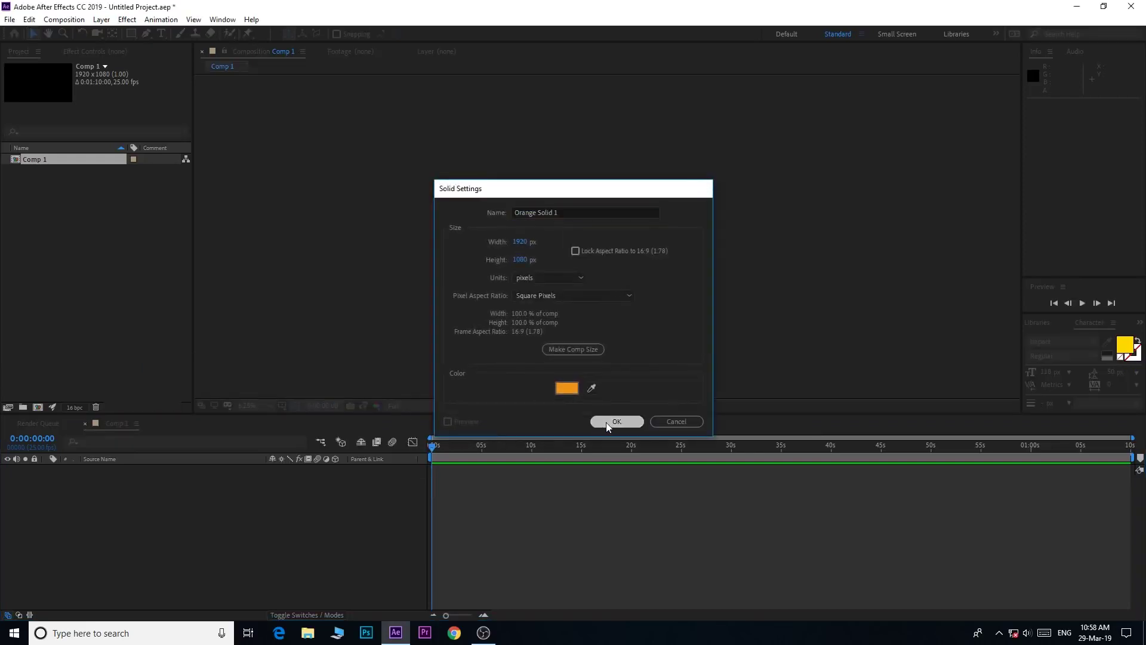
Add yellow 'SMOOTH ANIMATION' text over the solid and move it to mid-frame.
left_click(161, 35)
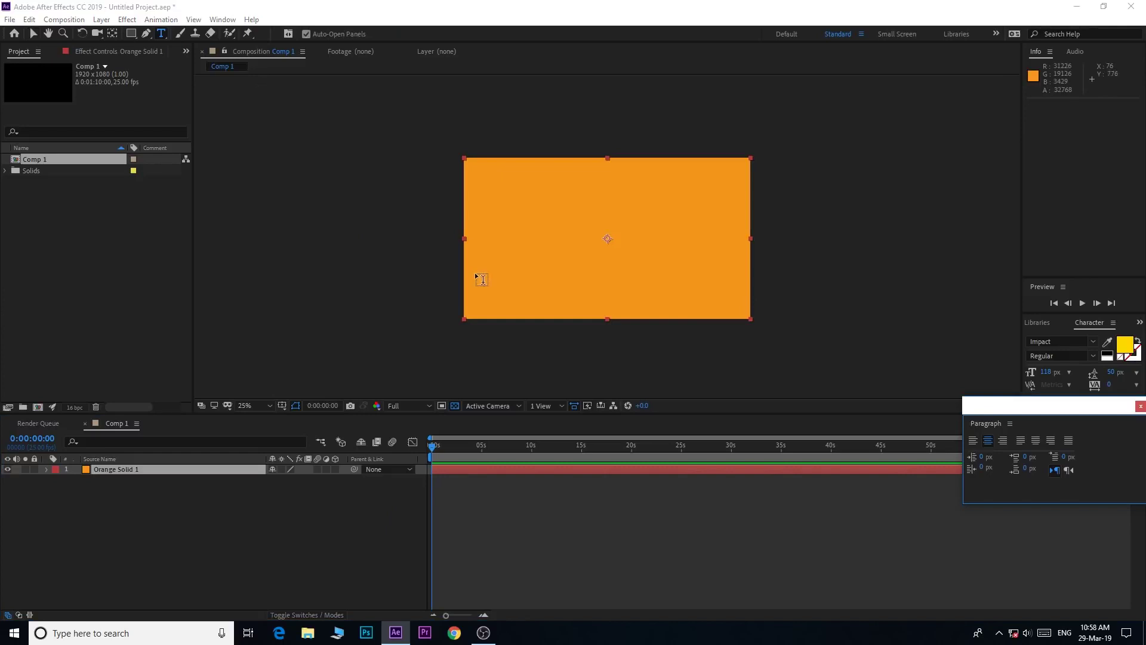
left_click(1140, 407)
left_click(511, 238)
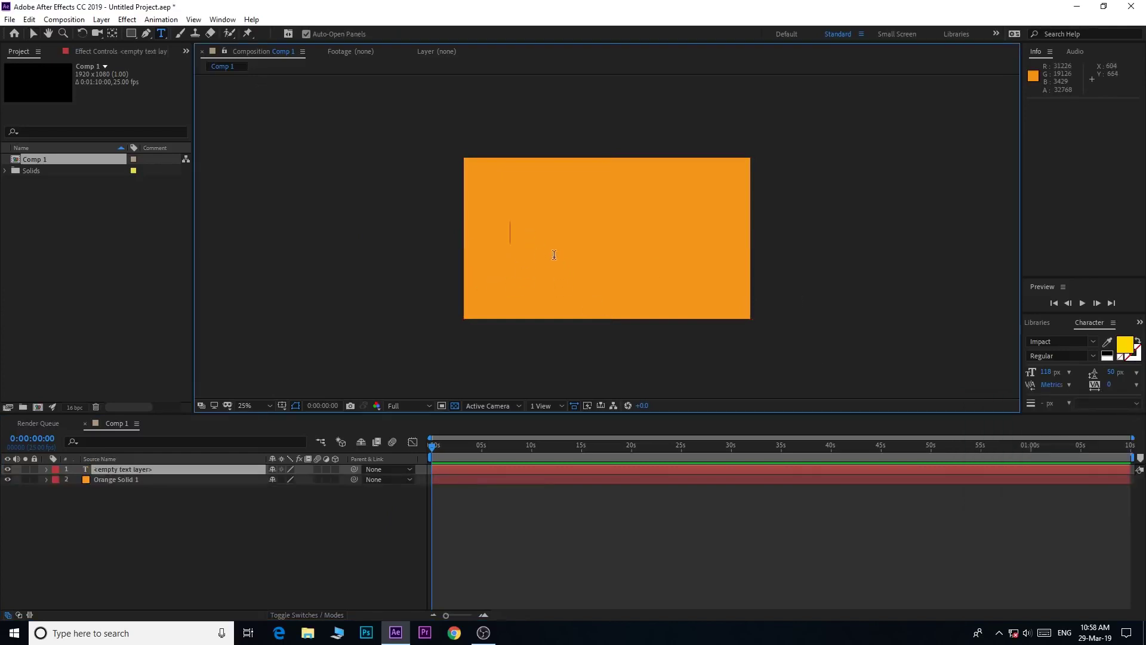
type("SM")
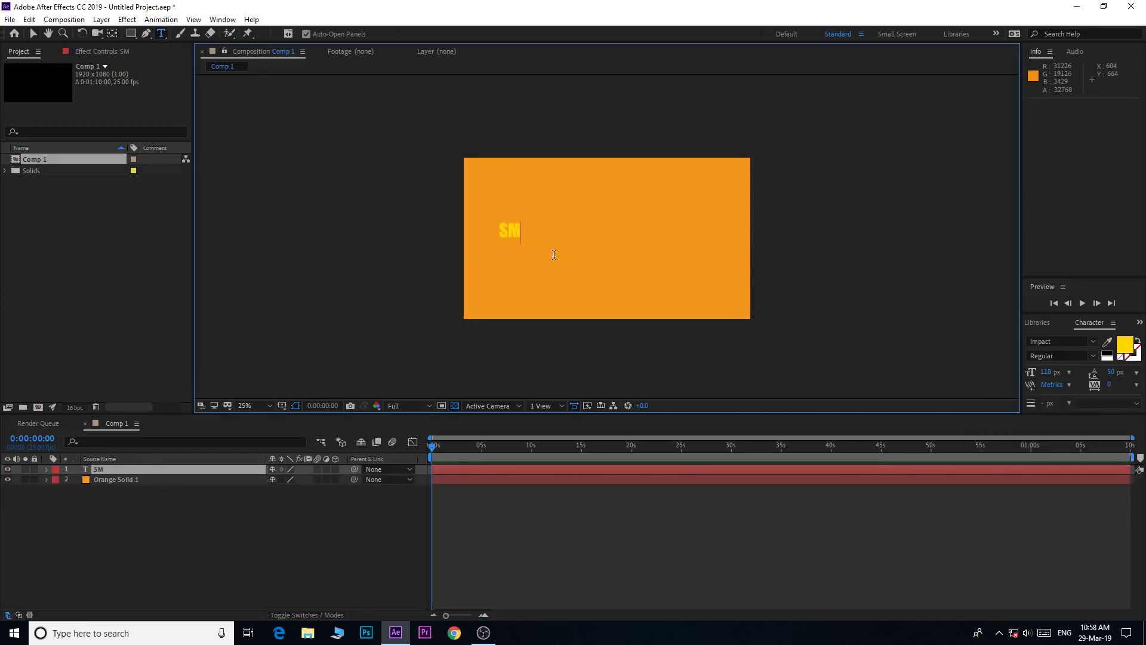
type("OOTH ANIMATION")
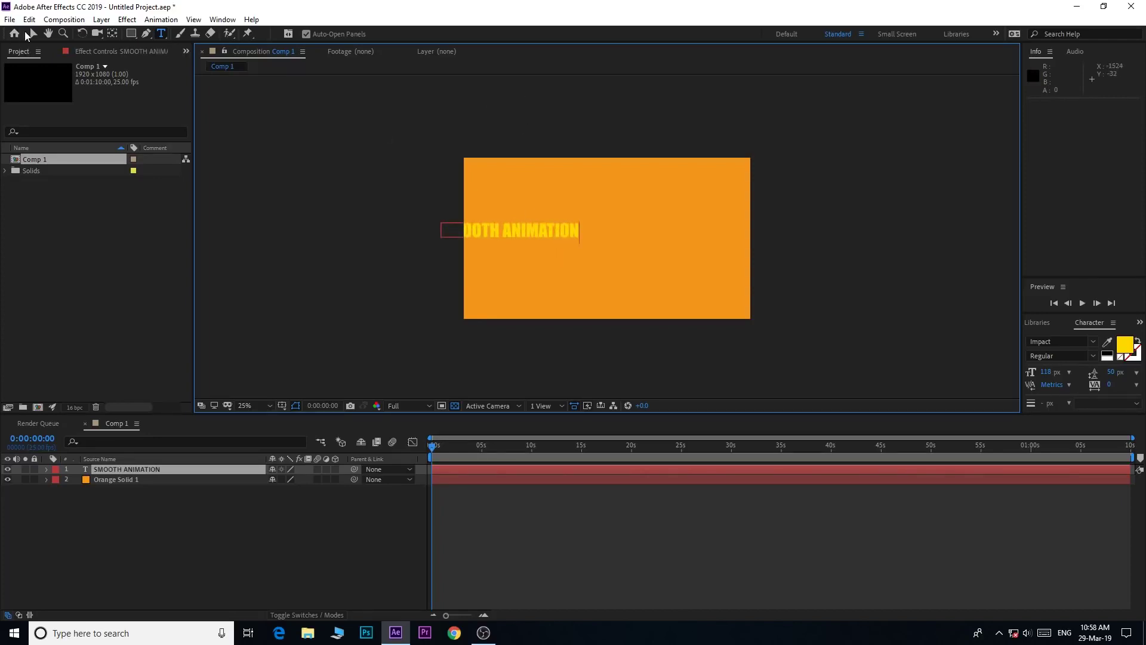
left_click(30, 34)
left_click_drag(538, 232, 633, 242)
Make the SMOOTH ANIMATION text layer 3D and test a tilt, leaving Orientation and rotations at 0°.
key("period")
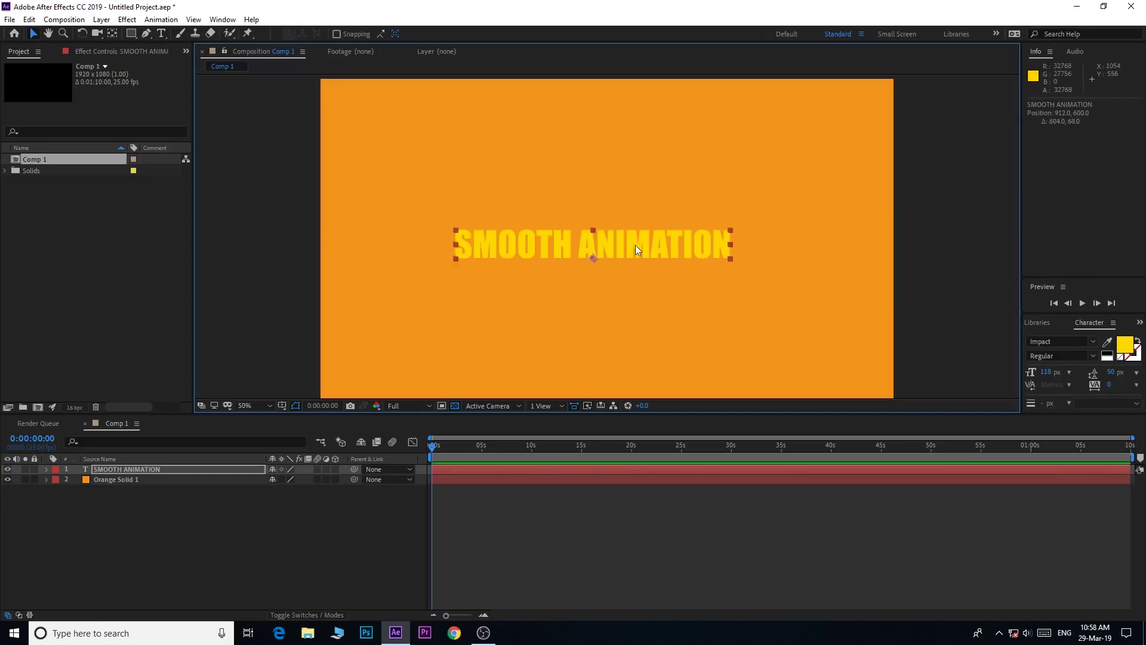
key("period")
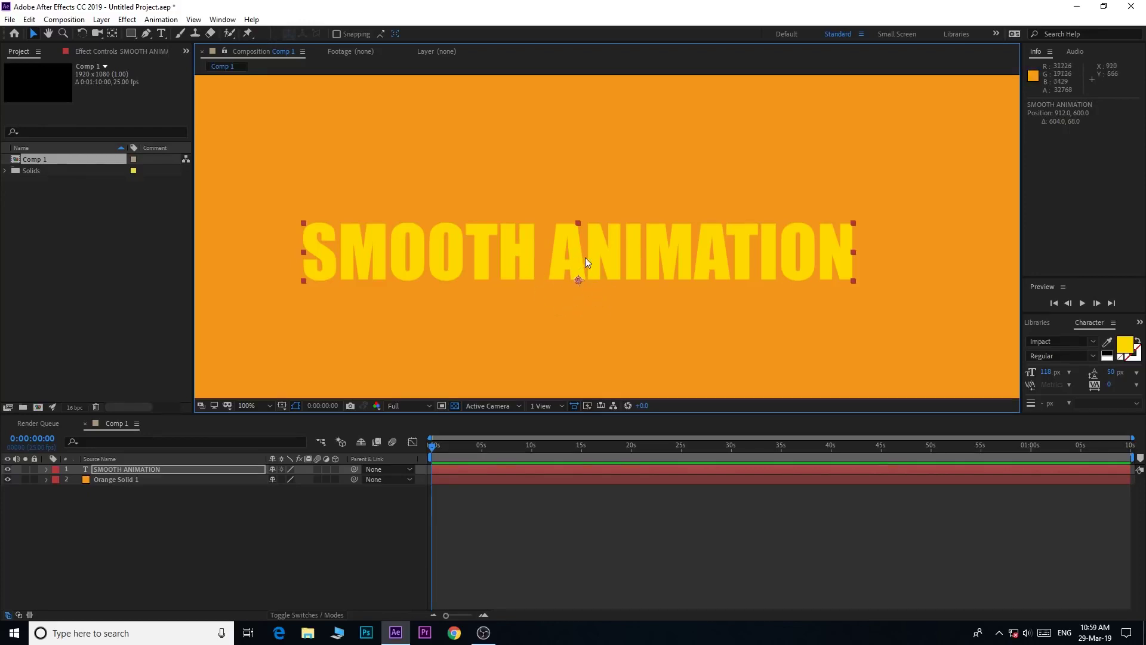
left_click(181, 471)
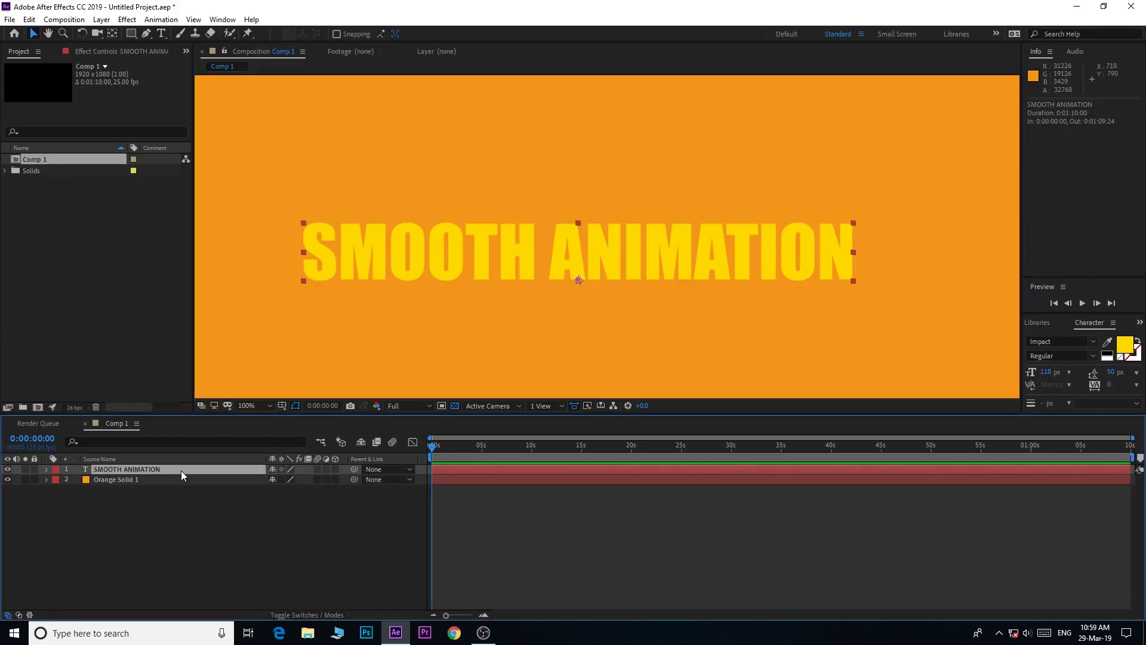
key("r")
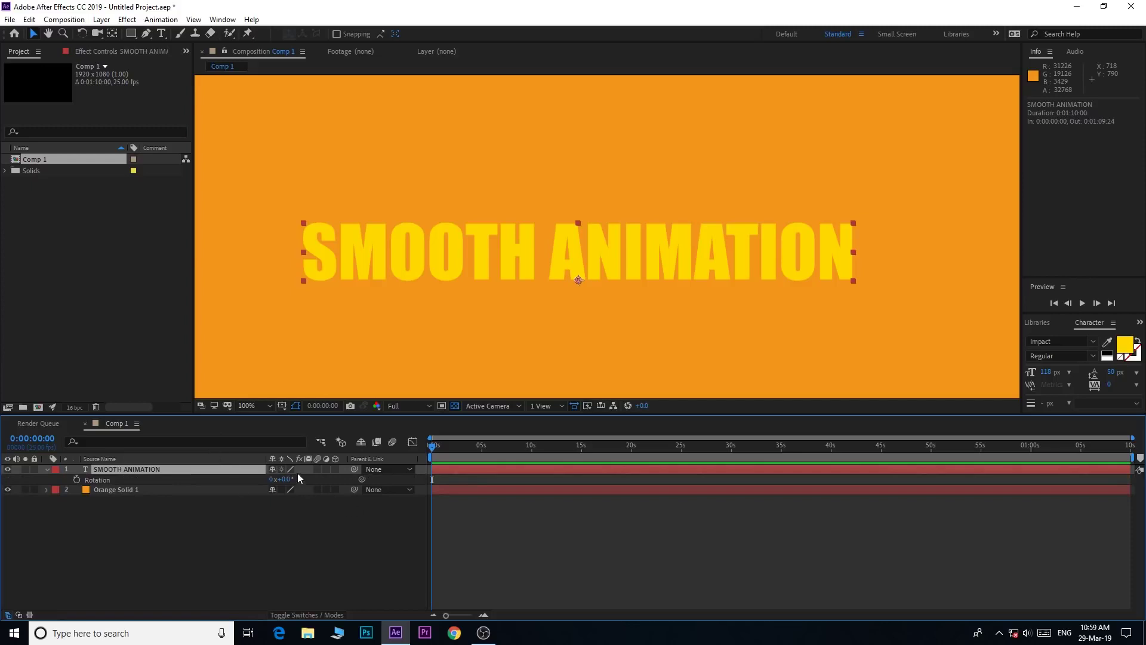
left_click(336, 469)
key("ctrl+z")
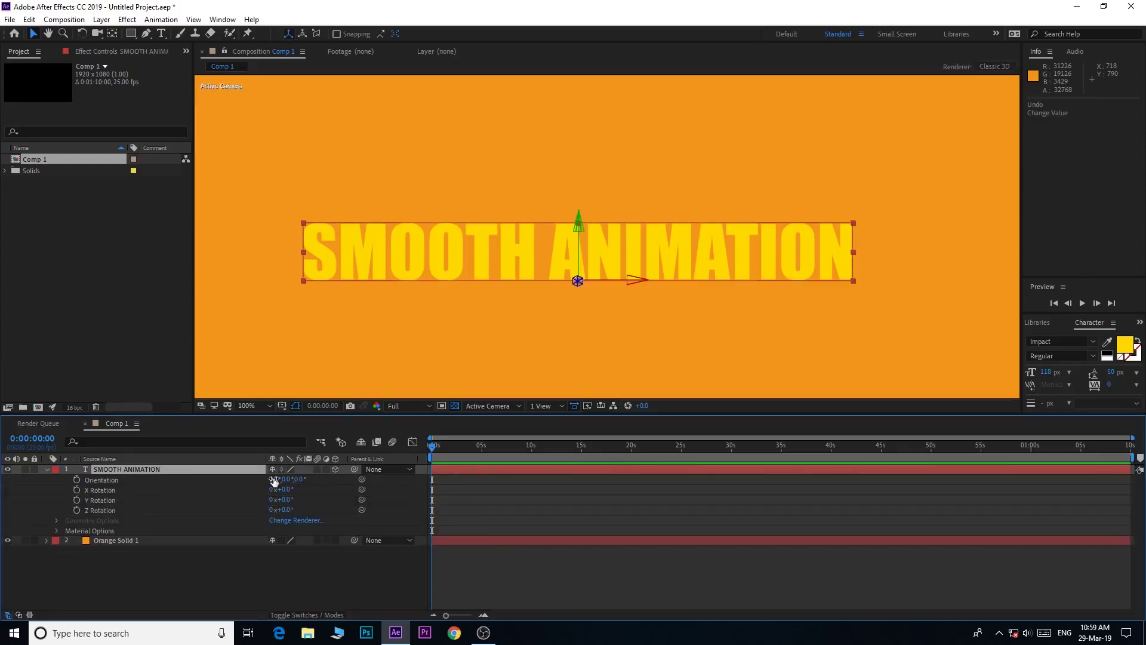
mouse_move(273, 480)
left_mouse_down()
mouse_move(311, 483)
mouse_move(284, 489)
left_mouse_up()
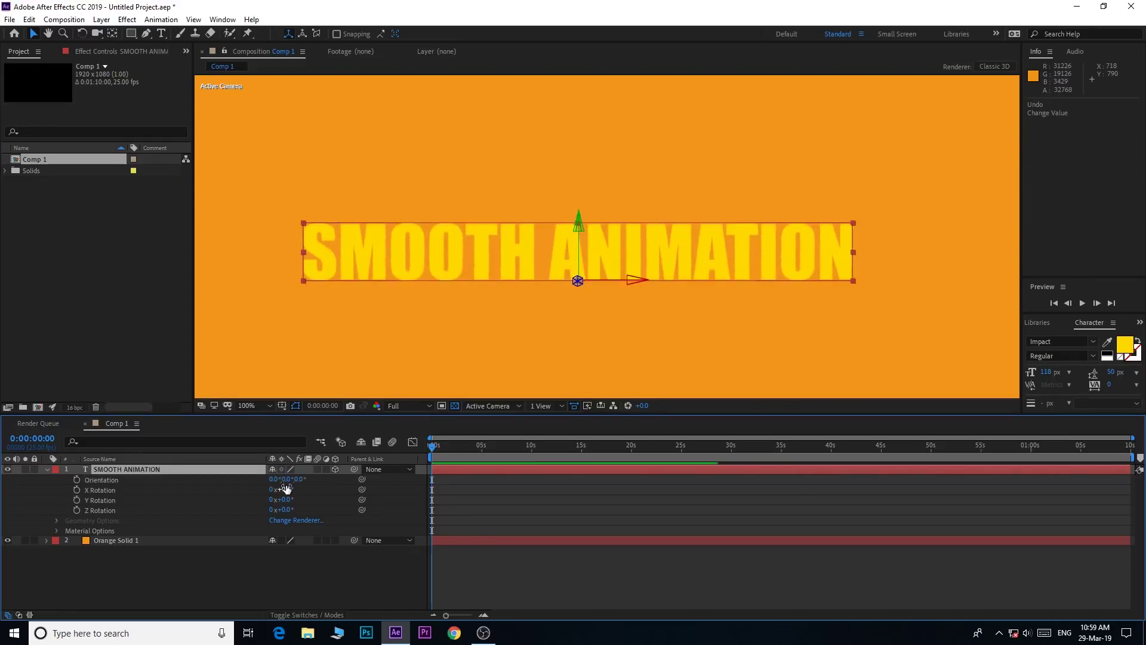
key("period")
key("period")
key("period")
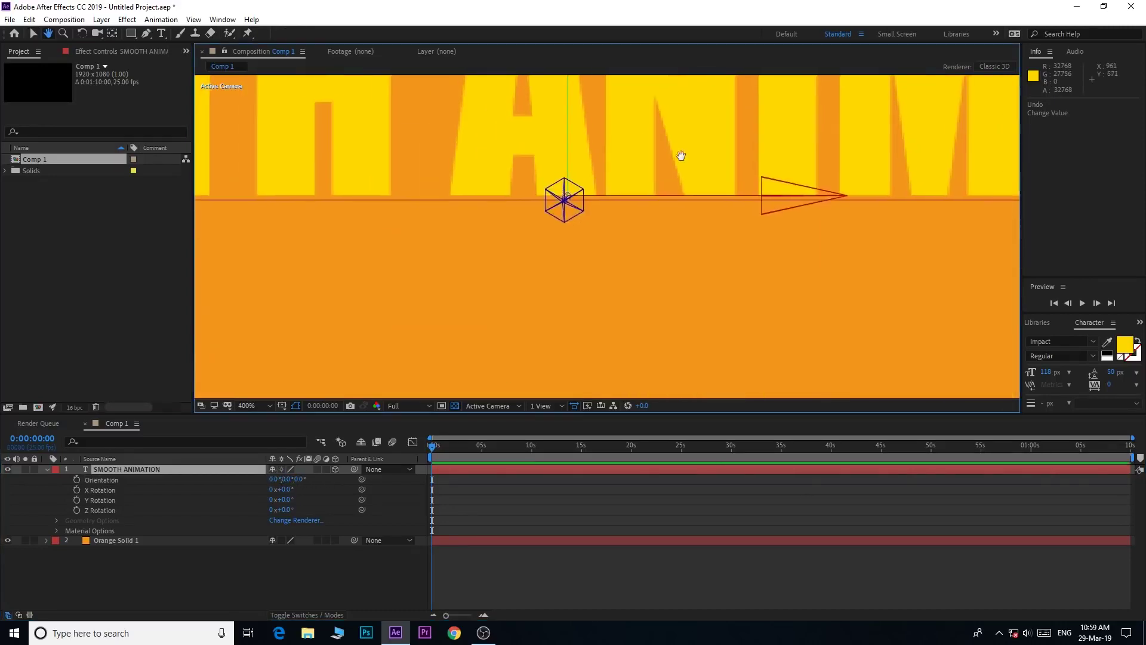
left_click_drag(614, 299, 573, 225)
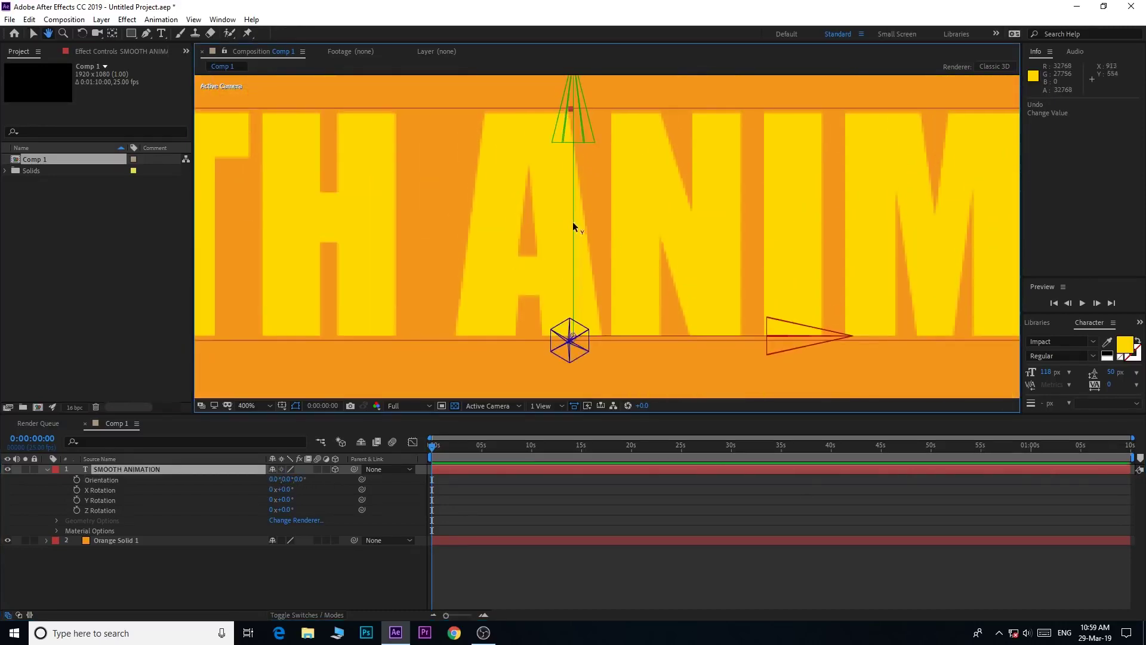
Move the text's anchor point to its bottom-left corner, then test and undo X and Y rotations.
left_click(112, 35)
key("slash")
left_click_drag(599, 239, 327, 264)
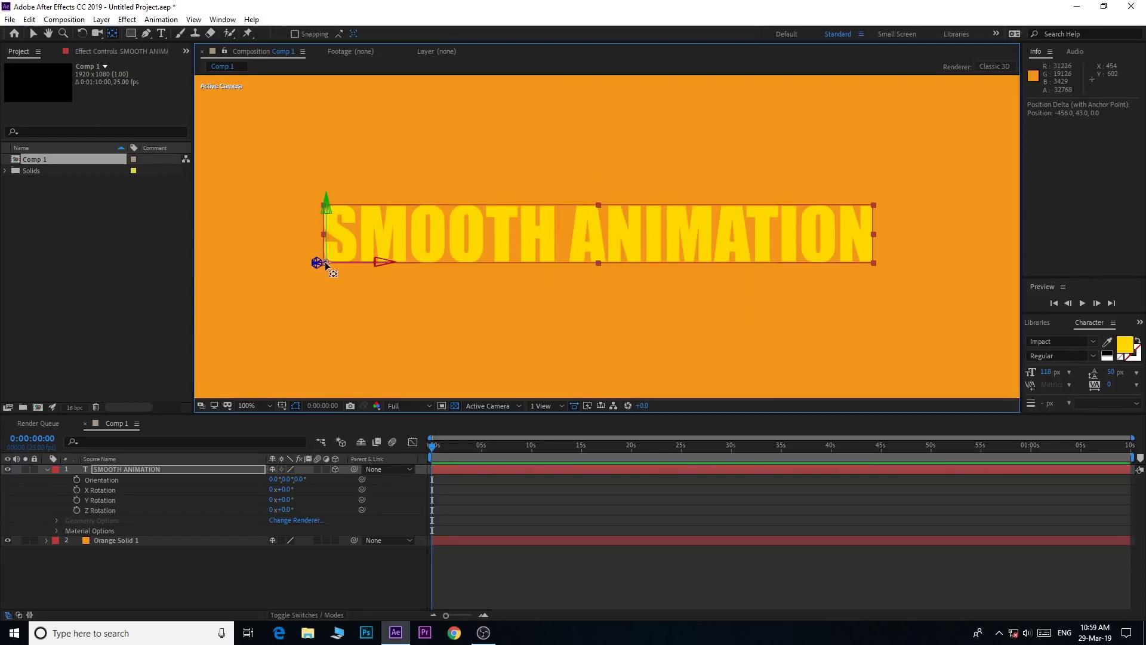
left_click(34, 35)
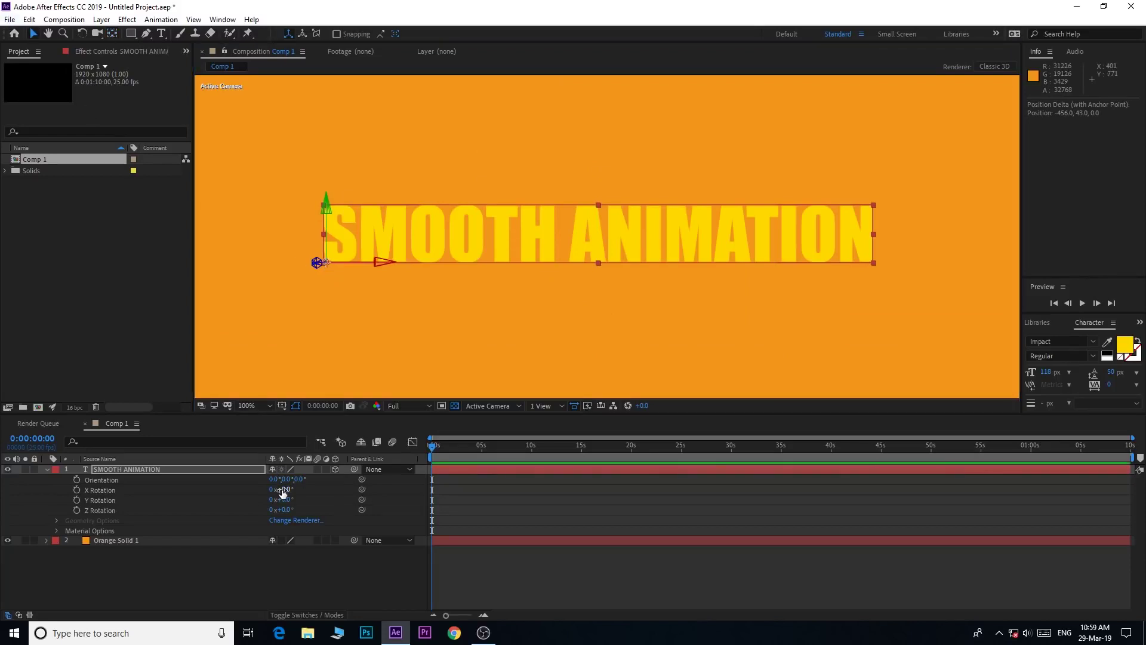
left_click_drag(283, 491, 302, 495)
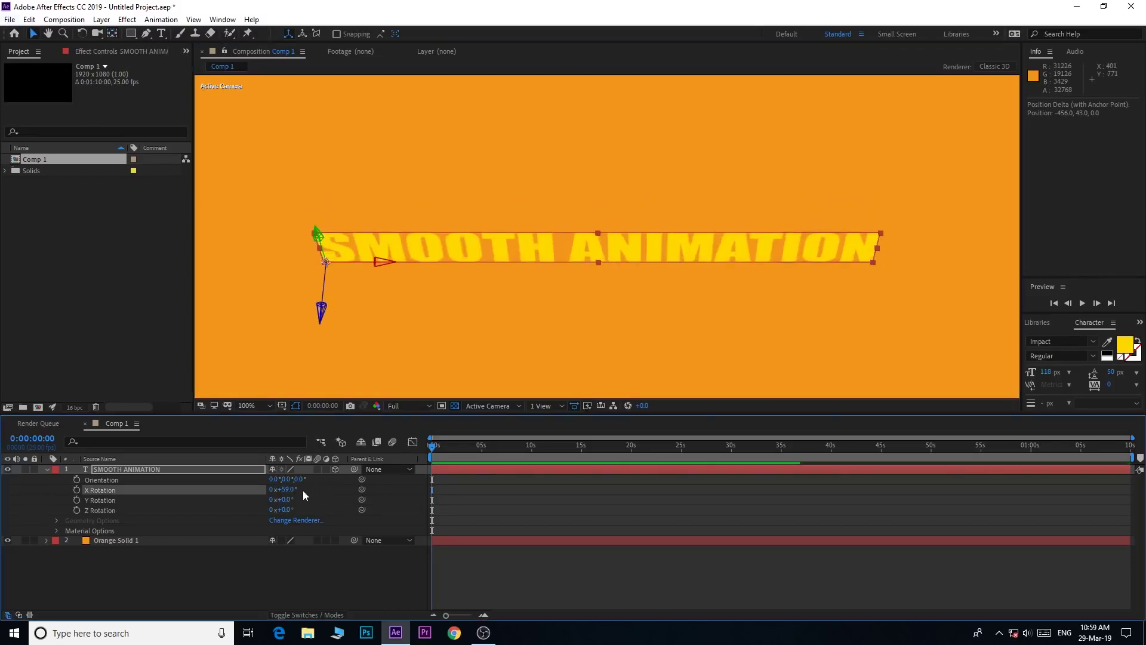
key("ctrl+z")
mouse_move(285, 500)
left_mouse_down()
mouse_move(316, 496)
mouse_move(245, 510)
left_mouse_up()
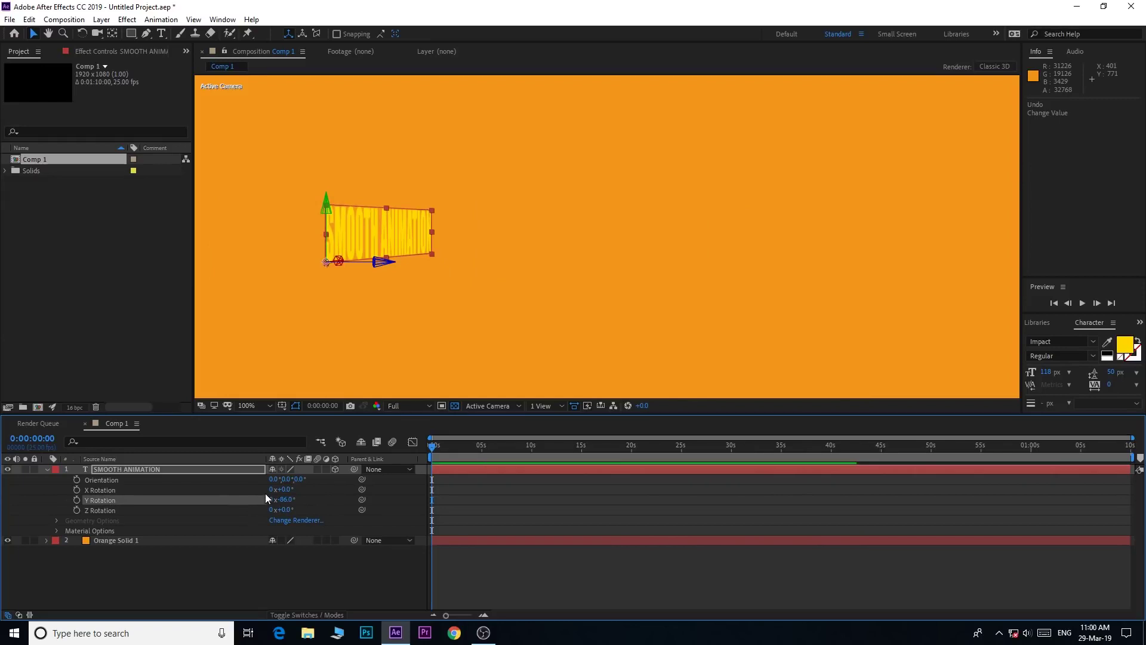
key("ctrl+z")
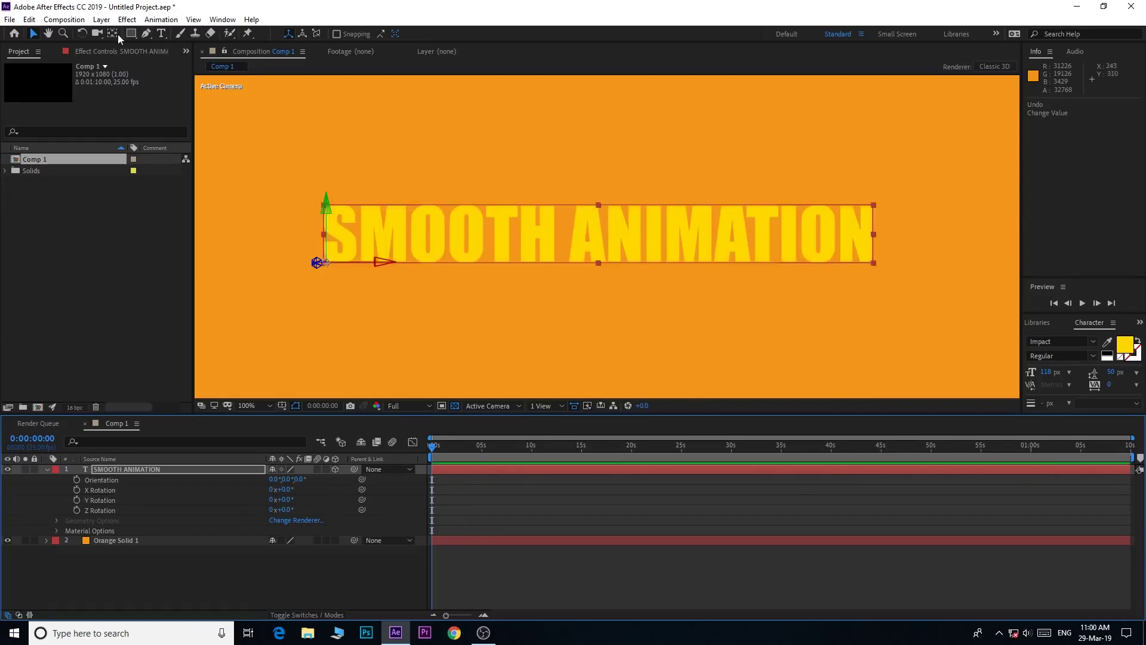
Re-centre the anchor point on the text and move the text off the comp's right edge.
left_click(117, 36)
left_click_drag(329, 266, 602, 240)
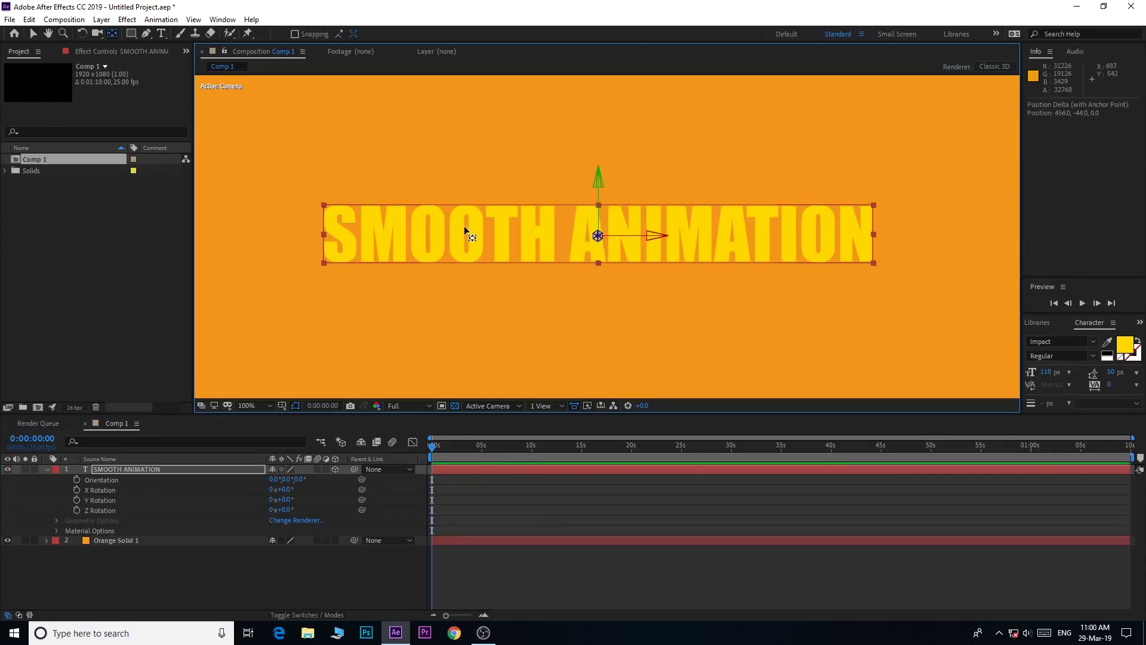
left_click(33, 35)
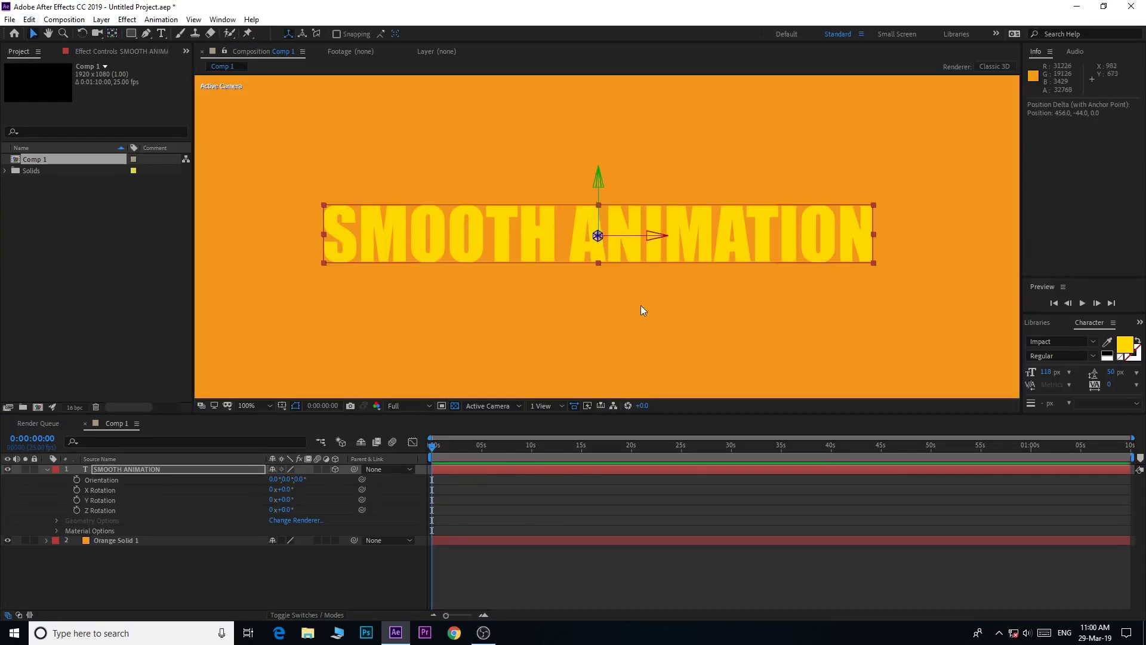
scroll(637, 307, "down", 2)
scroll(636, 236, "down", 2)
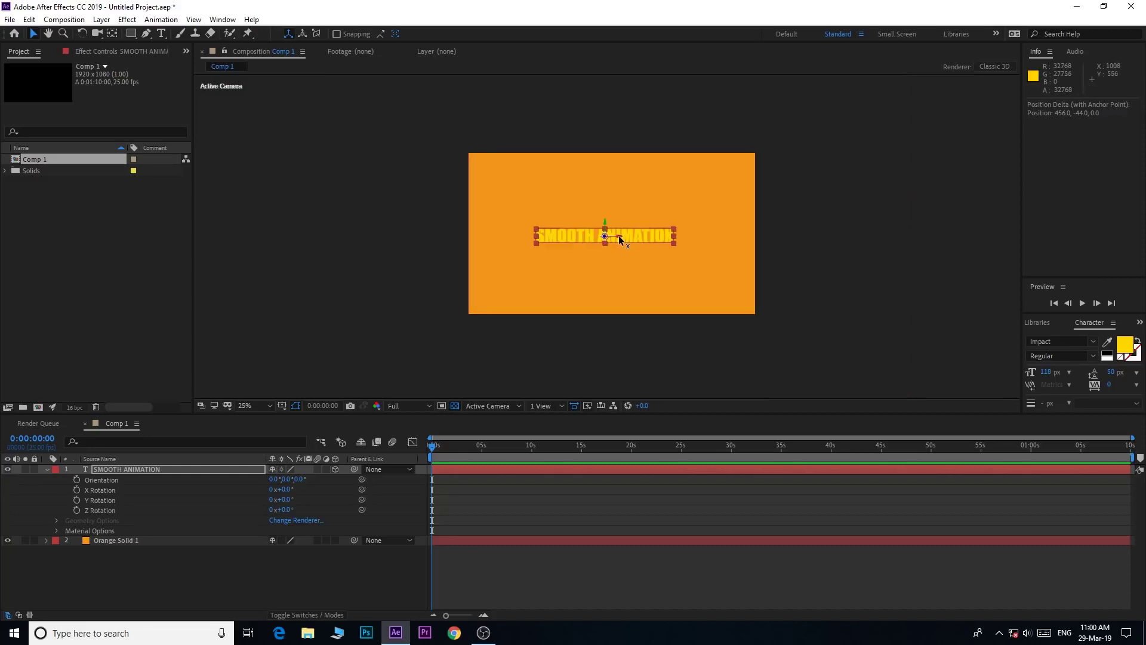
left_click_drag(623, 240, 850, 240)
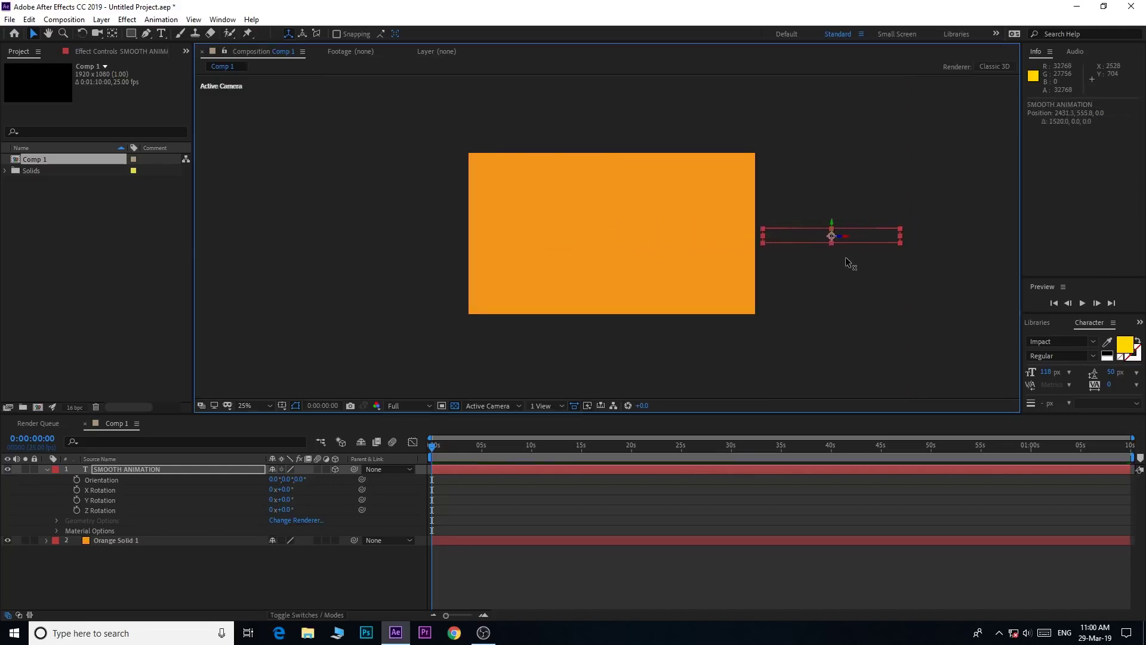
left_click(126, 470)
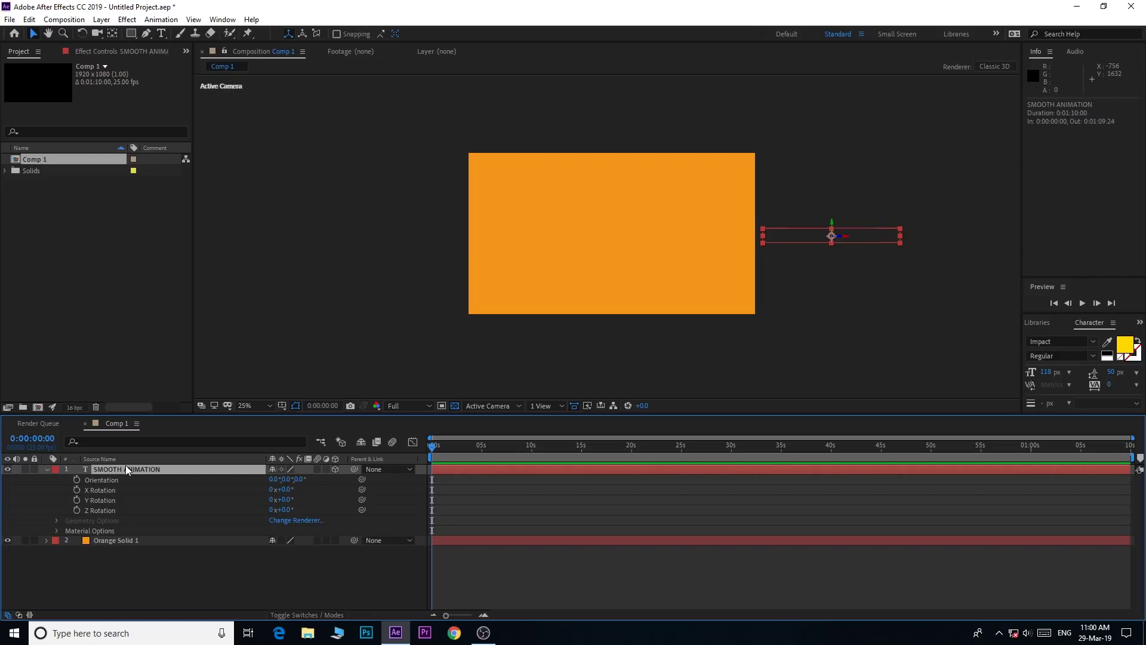
Keyframe Position so the text slides from off-frame right at 0:00 to centre at 0:00:03:18.
key("p")
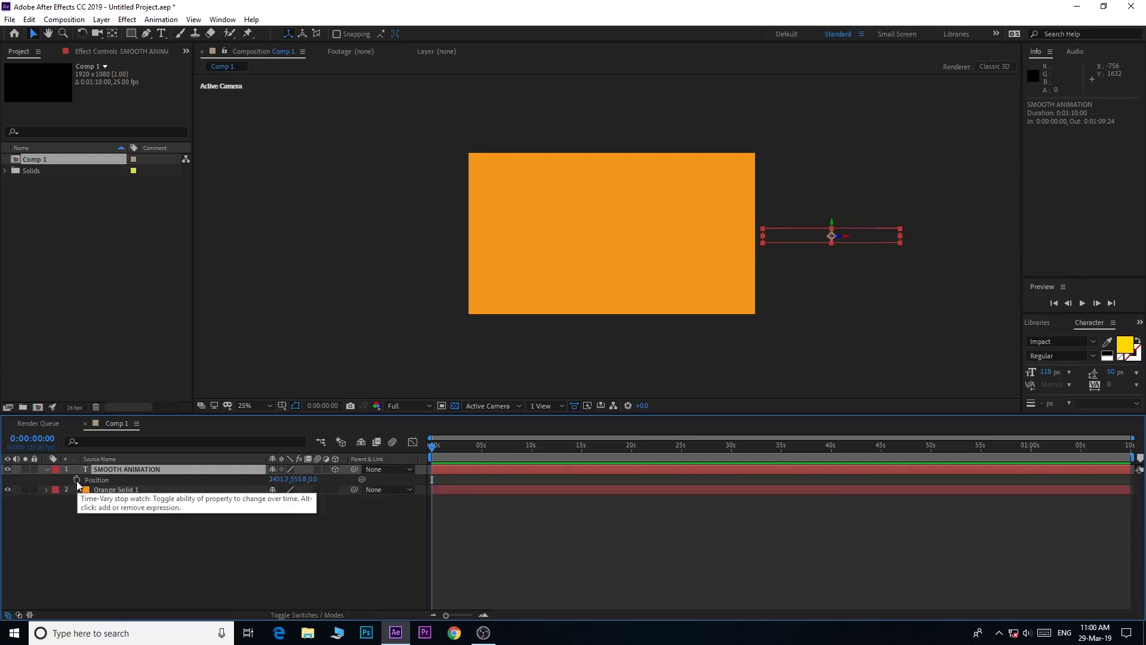
left_click(76, 480)
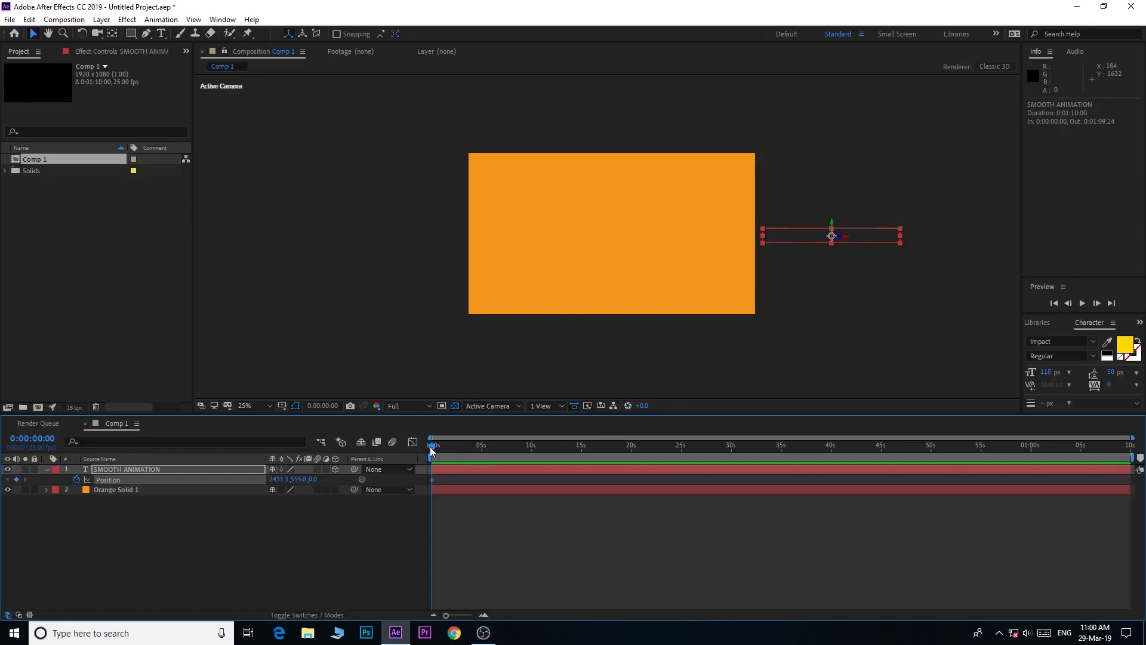
left_click_drag(430, 448, 459, 448)
left_click_drag(459, 445, 468, 443)
left_click_drag(846, 236, 628, 244)
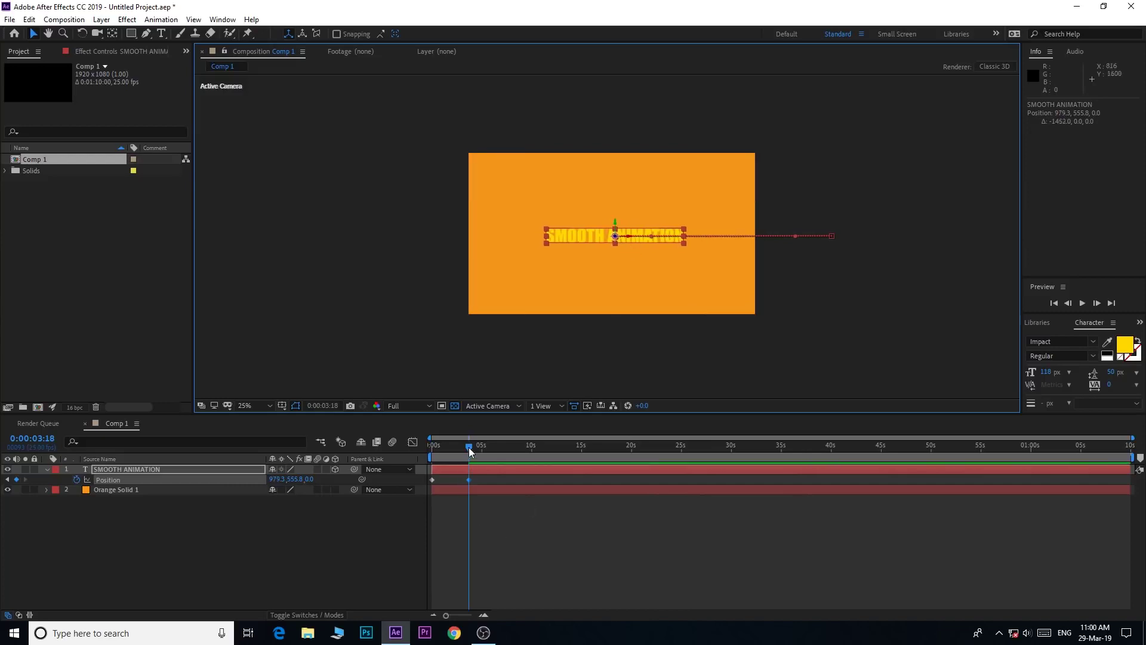
End the work area at 3:18, trim the comp to it, and preview the slide-in.
key("n")
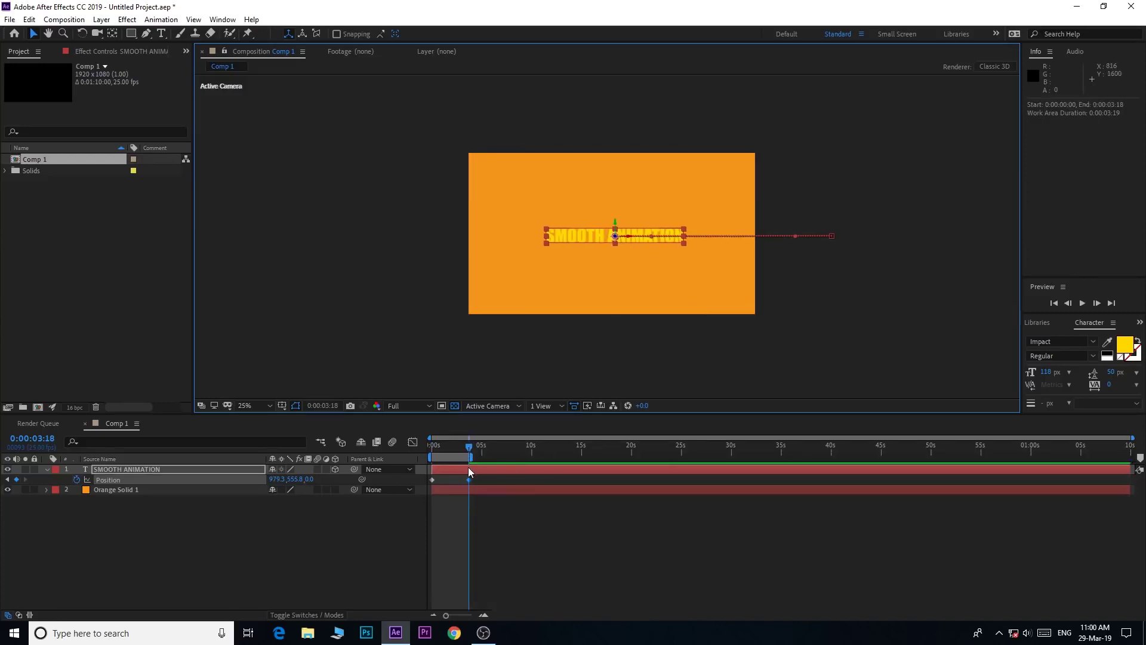
right_click(457, 458)
left_click(513, 499)
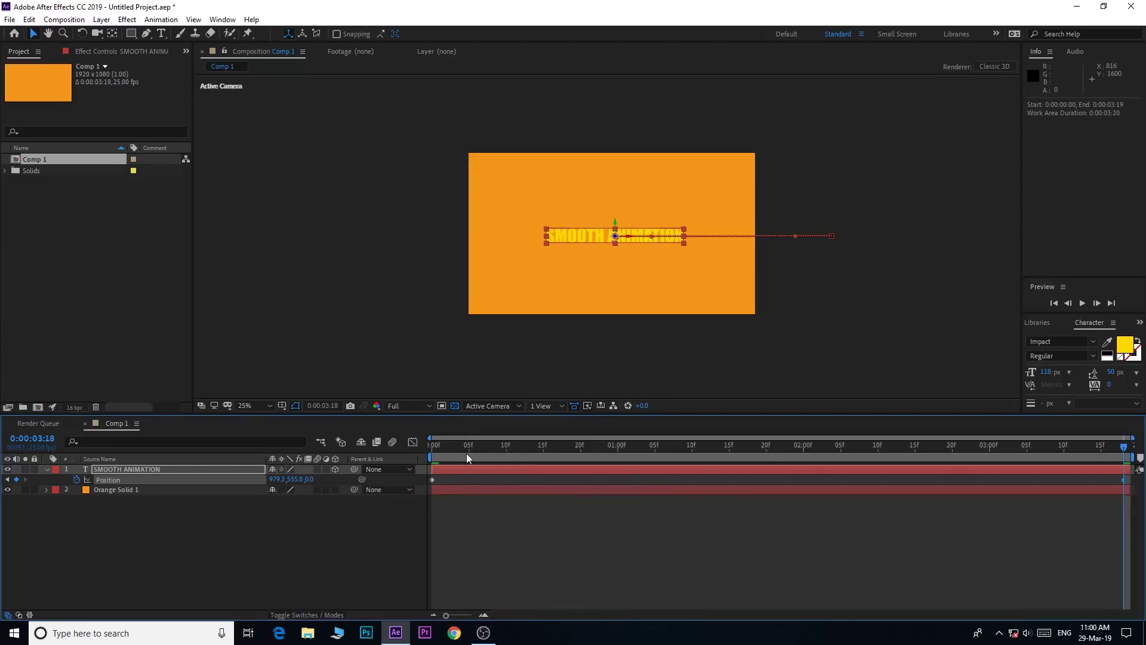
left_click_drag(467, 453, 421, 447)
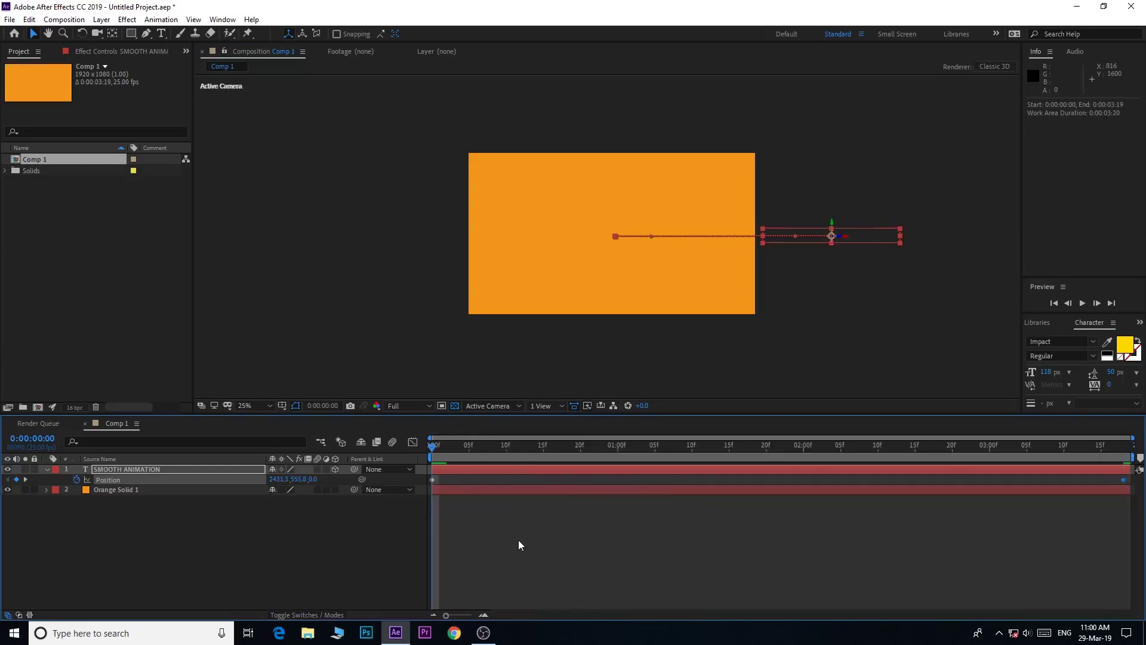
key("space")
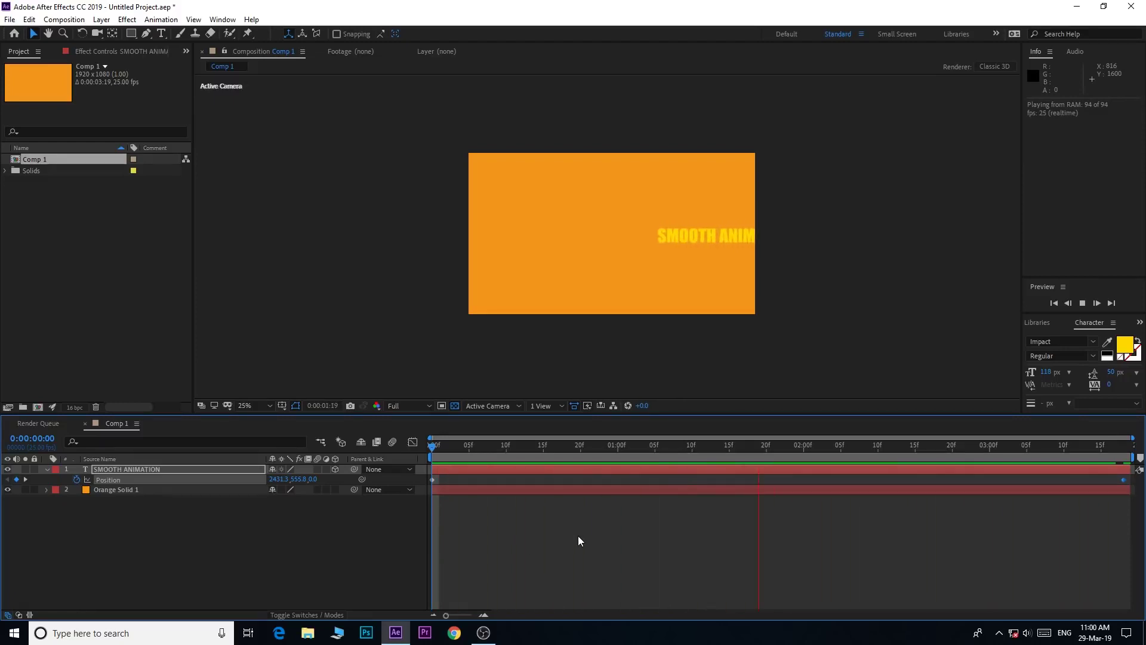
key("space")
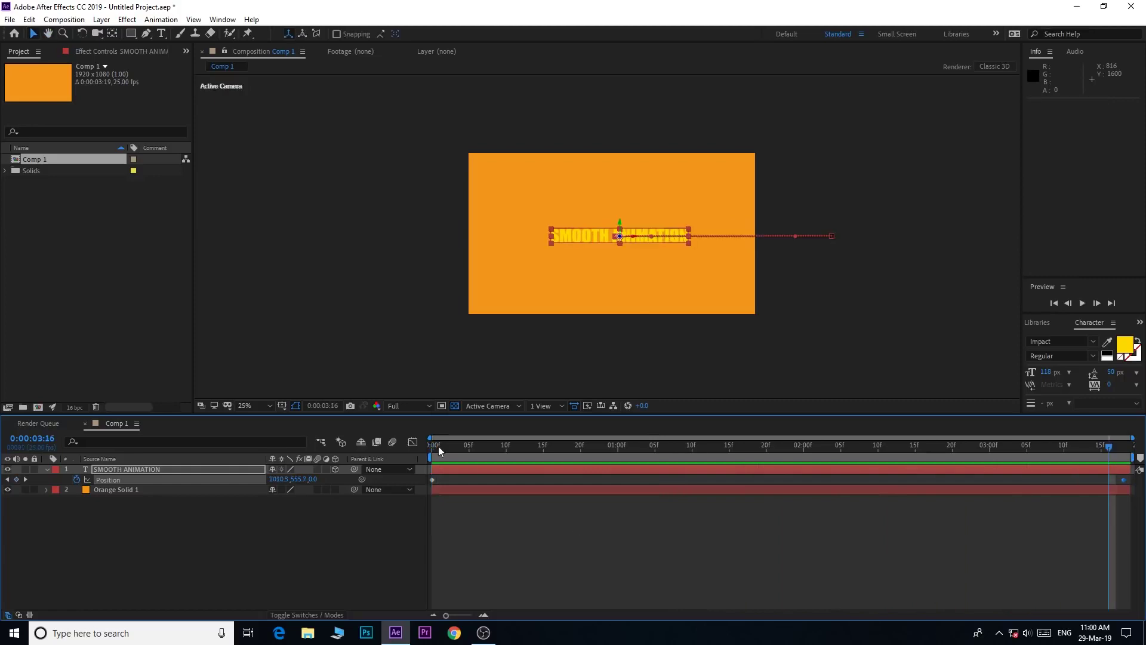
left_click(1126, 446)
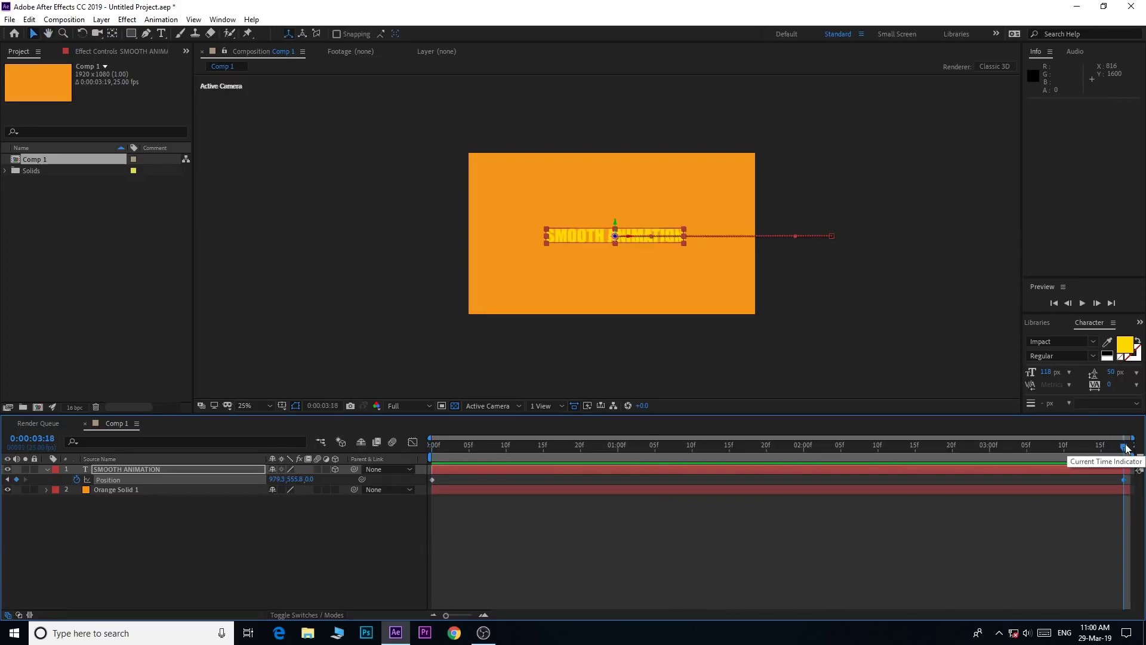
Apply Easy Ease In to the last Position keyframe and Easy Ease Out to the first.
left_click(1125, 481)
right_click(1126, 482)
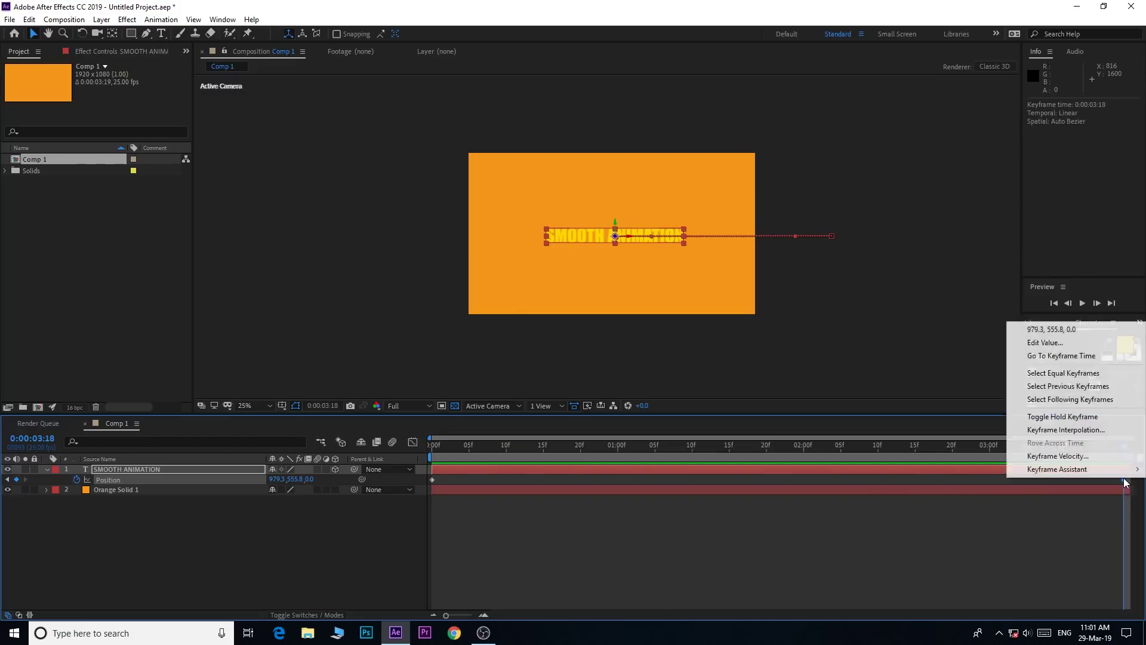
mouse_move(1124, 476)
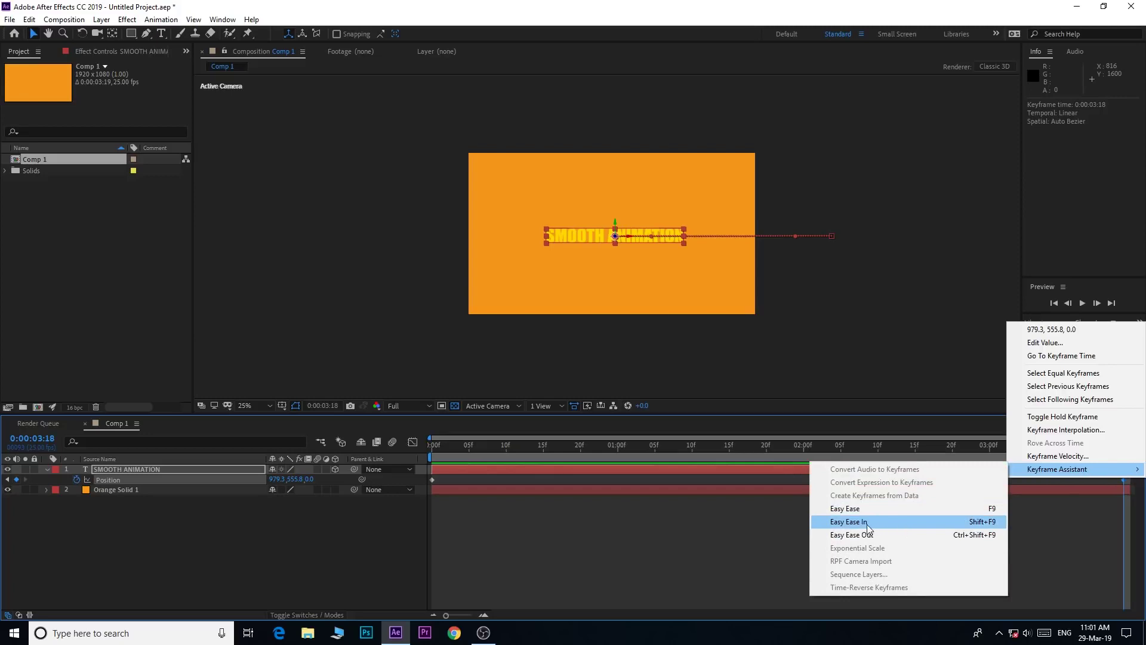
left_click(883, 524)
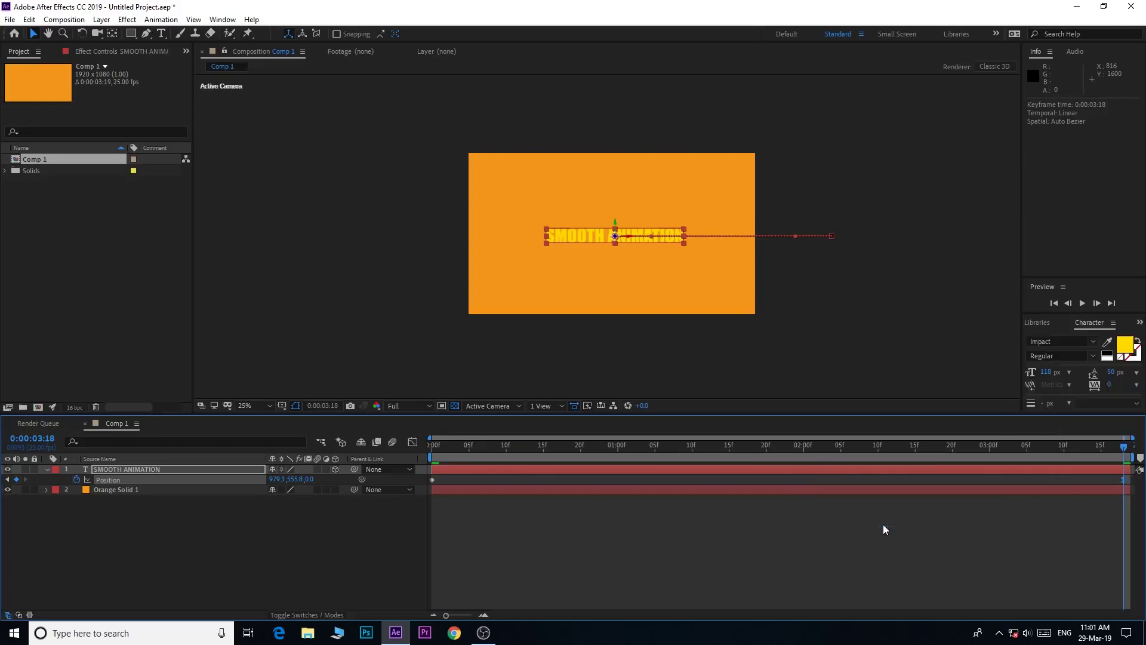
right_click(432, 479)
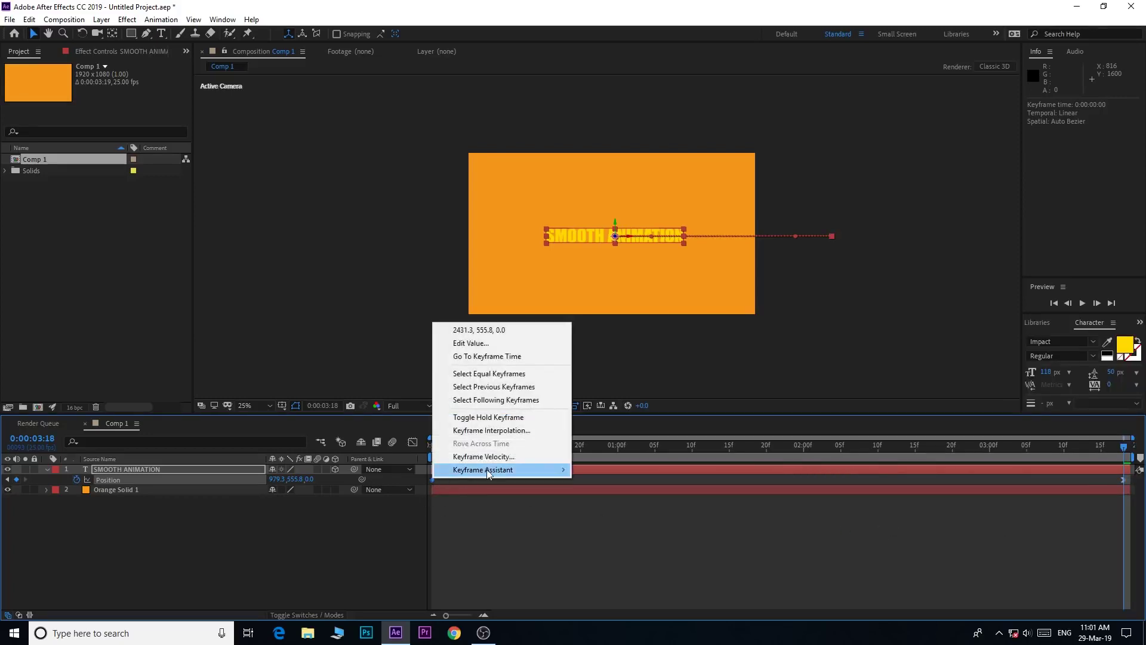
mouse_move(488, 474)
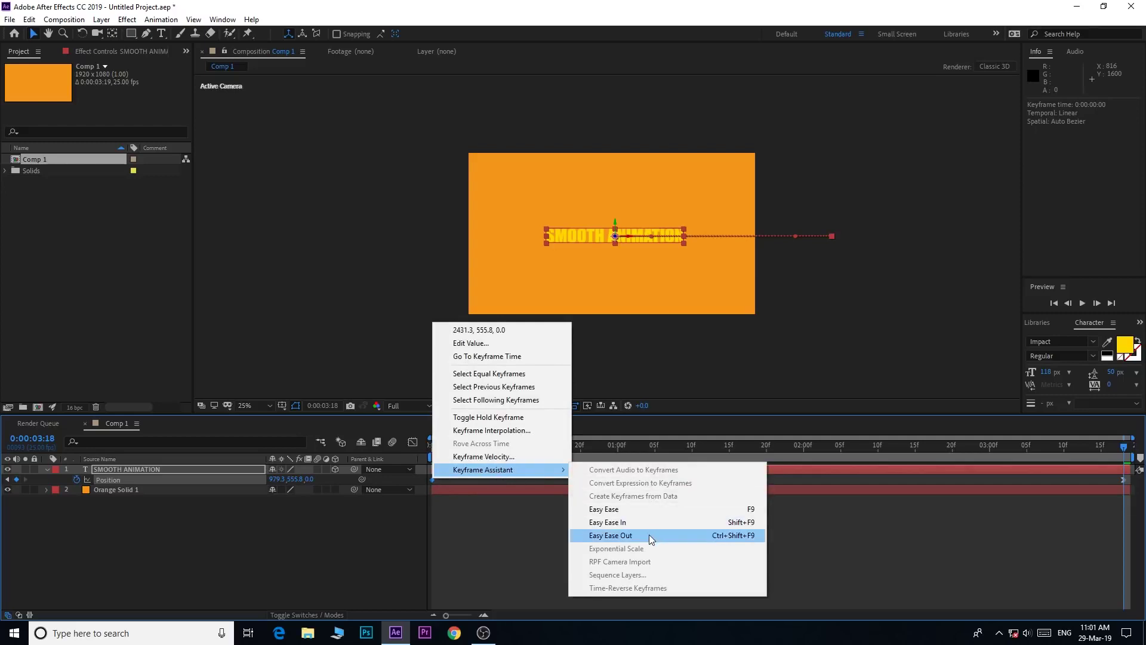
left_click(649, 535)
Preview the eased slide-in from the start of the composition.
left_click(437, 446)
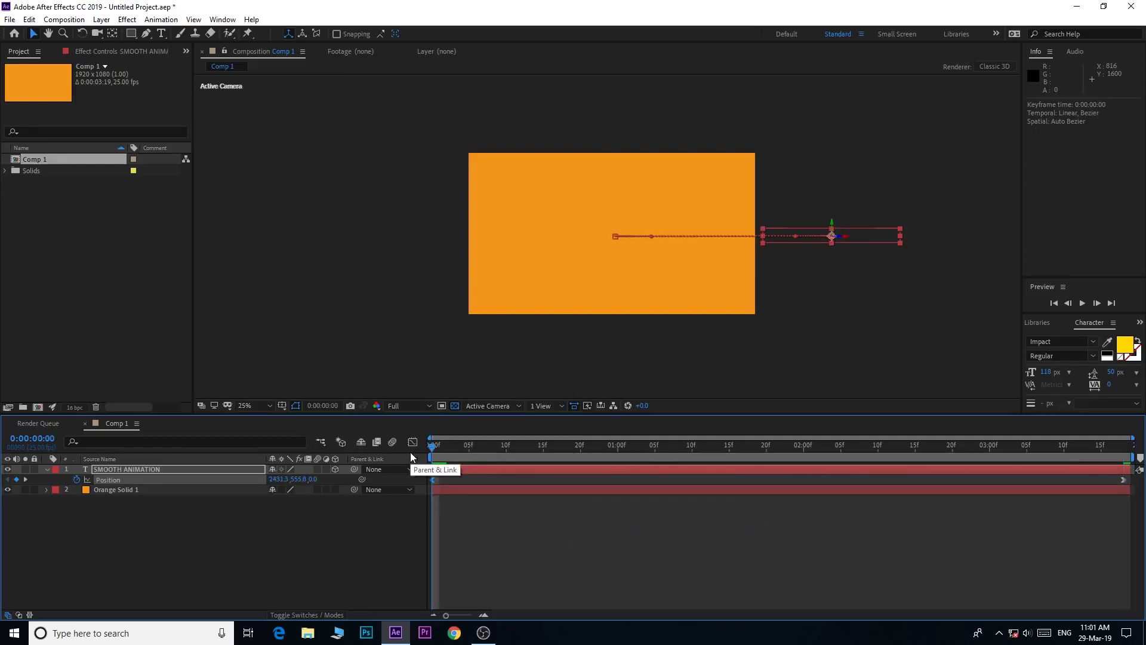
key("space")
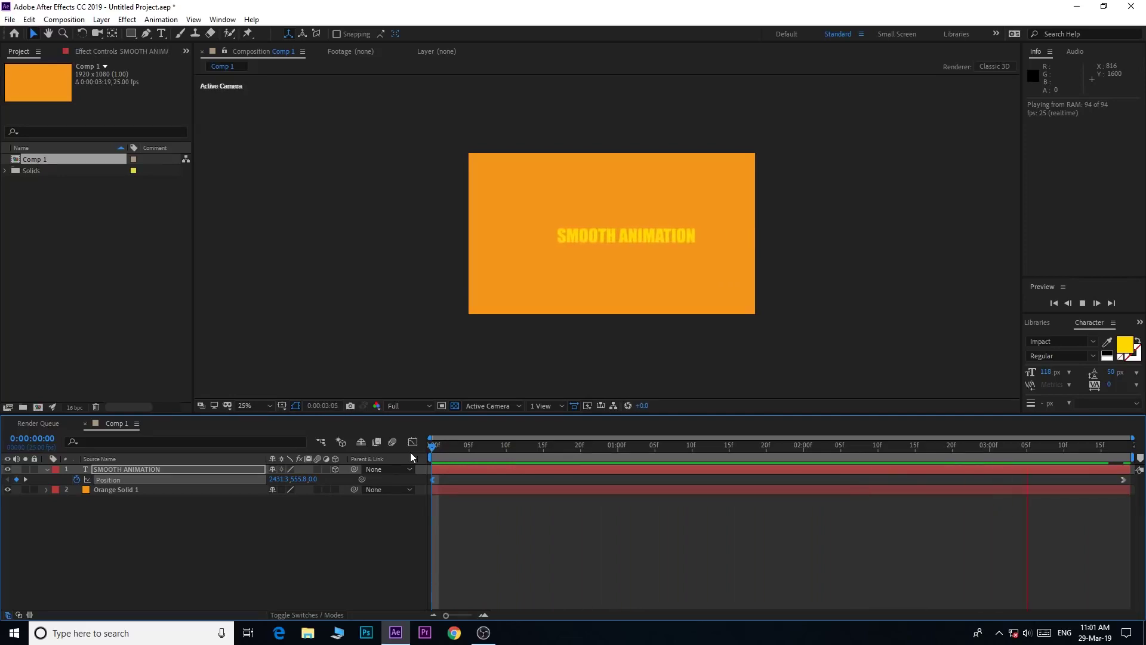
key("space")
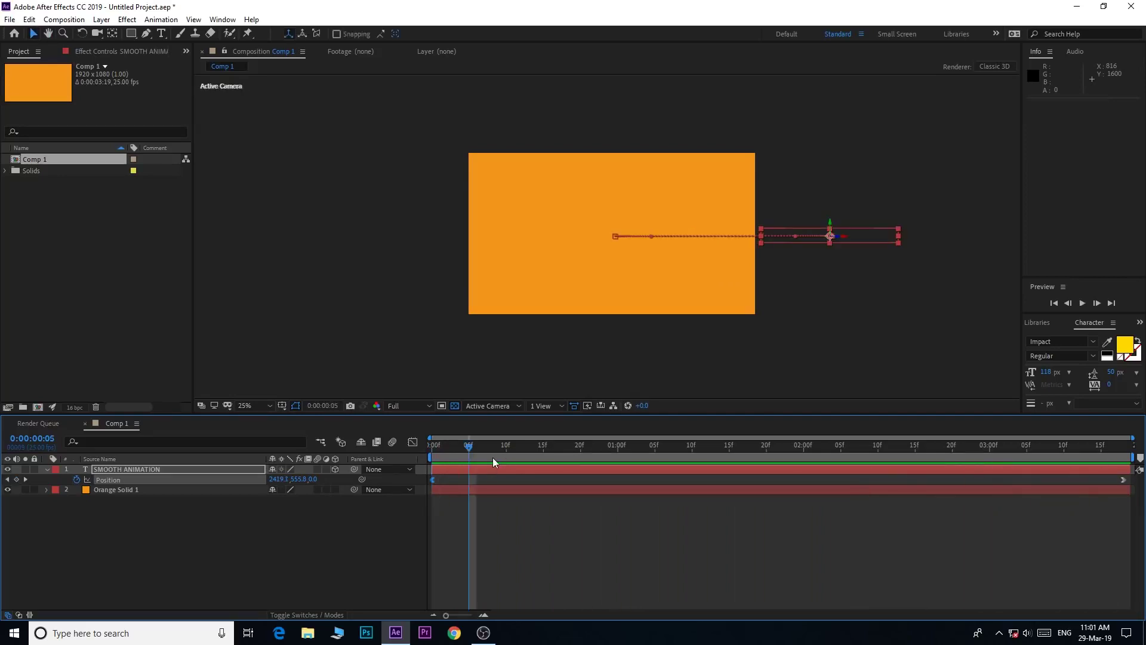
left_click_drag(464, 448, 425, 454)
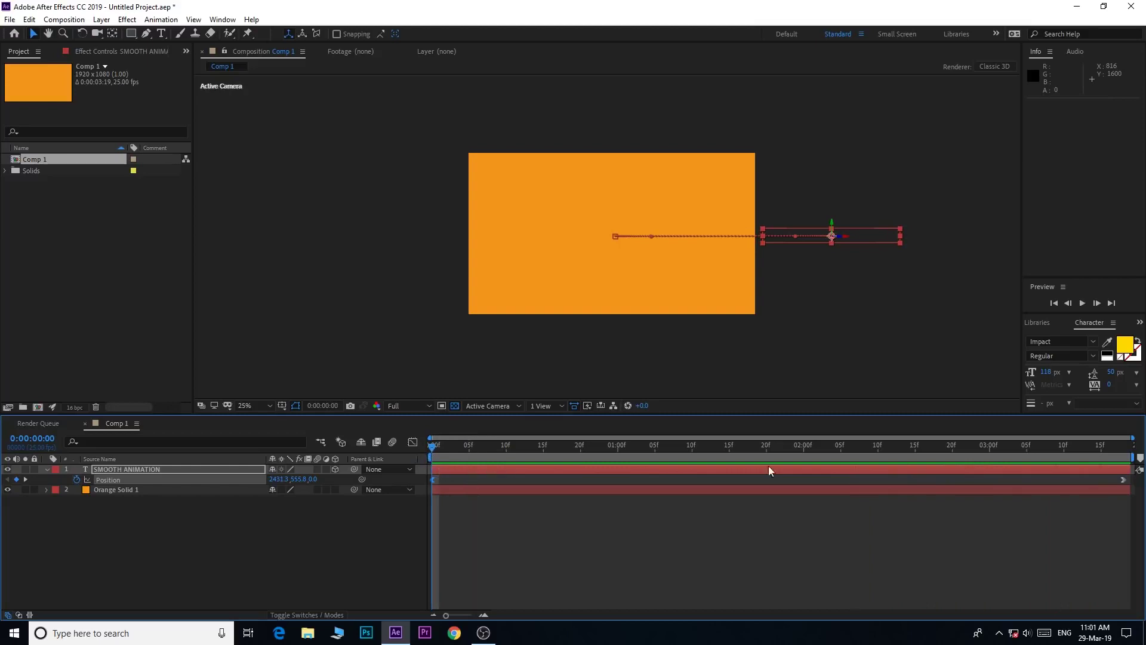
left_click(1123, 480)
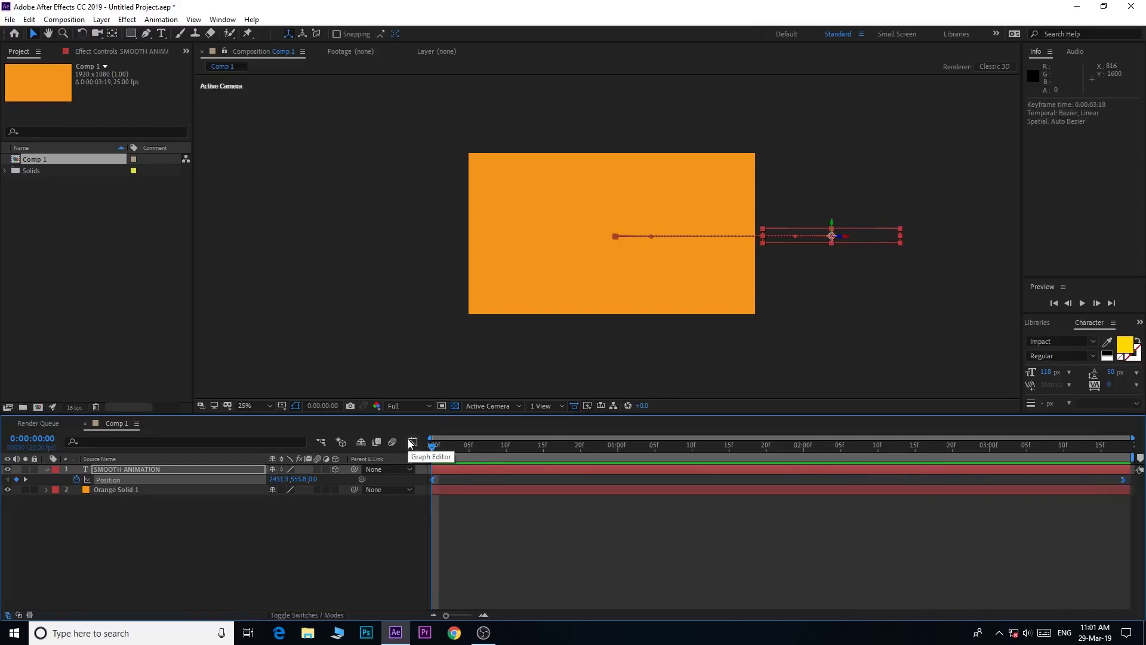
Reshape the Position speed graph so it peaks near 1741.58 px/sec early, then tapers slowly.
left_click(413, 443)
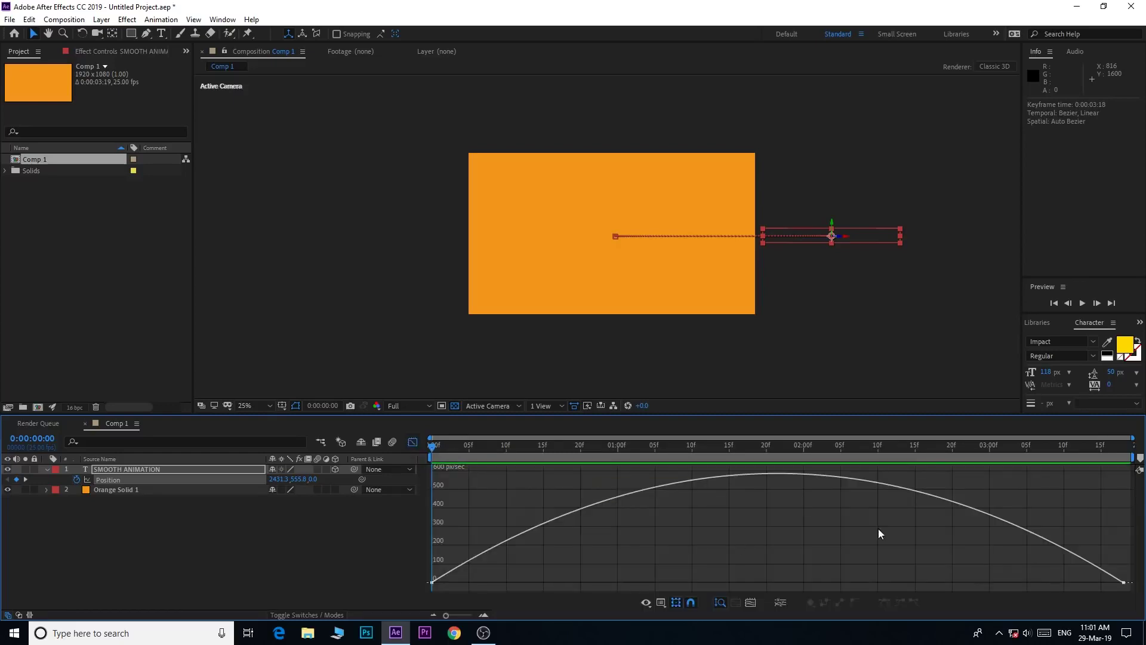
right_click(856, 537)
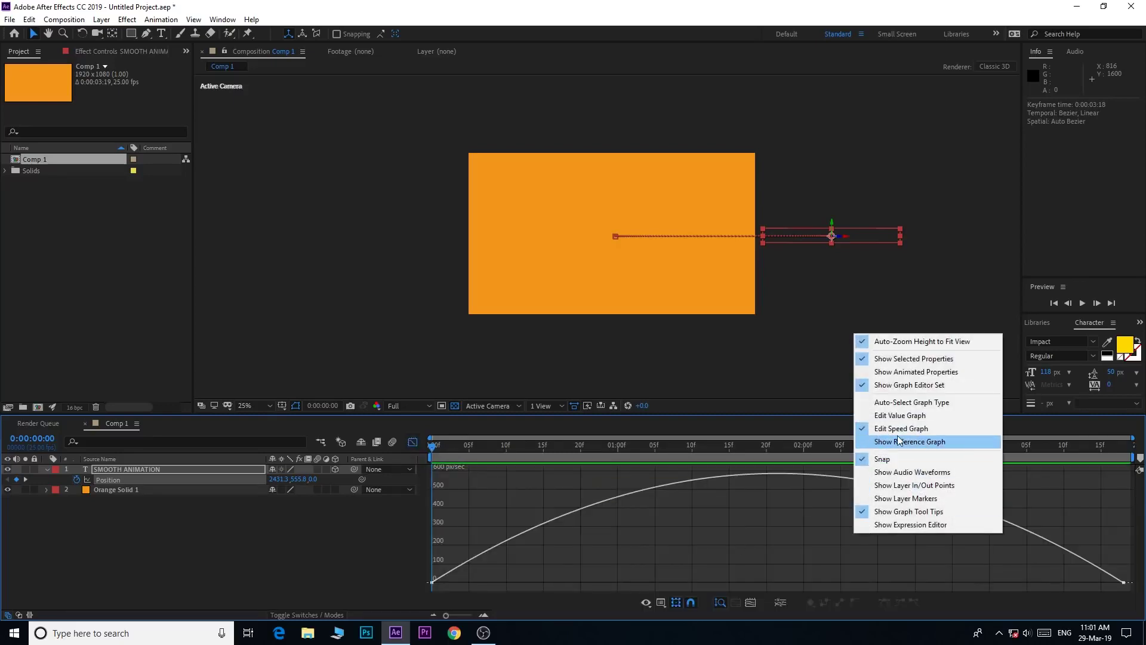
left_click(1125, 584)
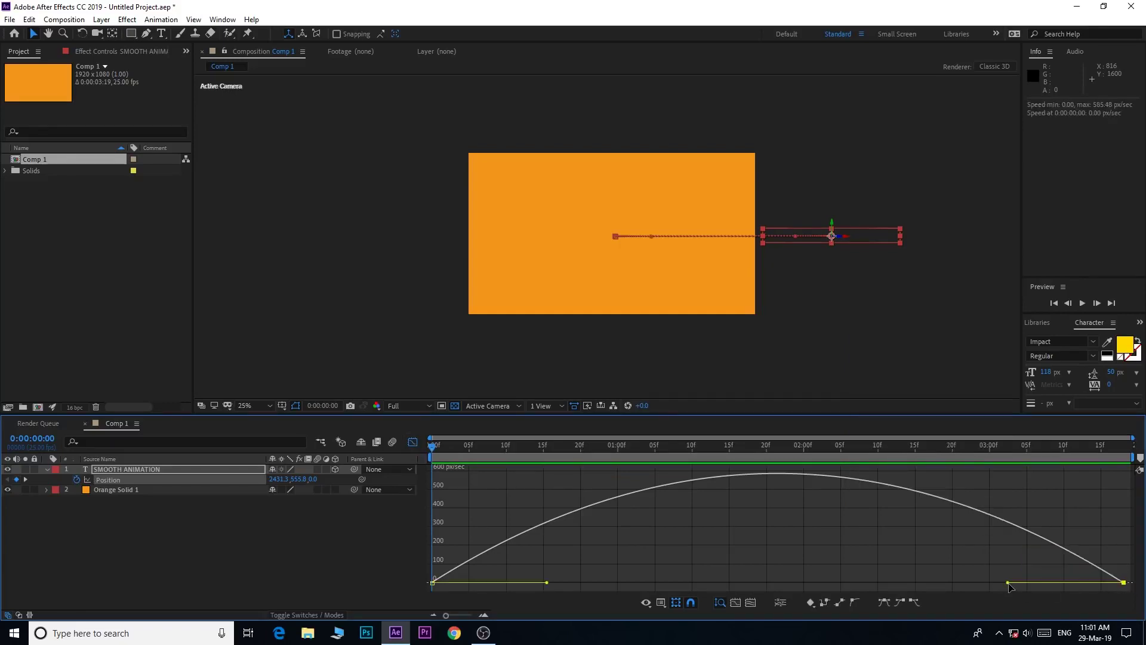
left_click_drag(1008, 582, 738, 587)
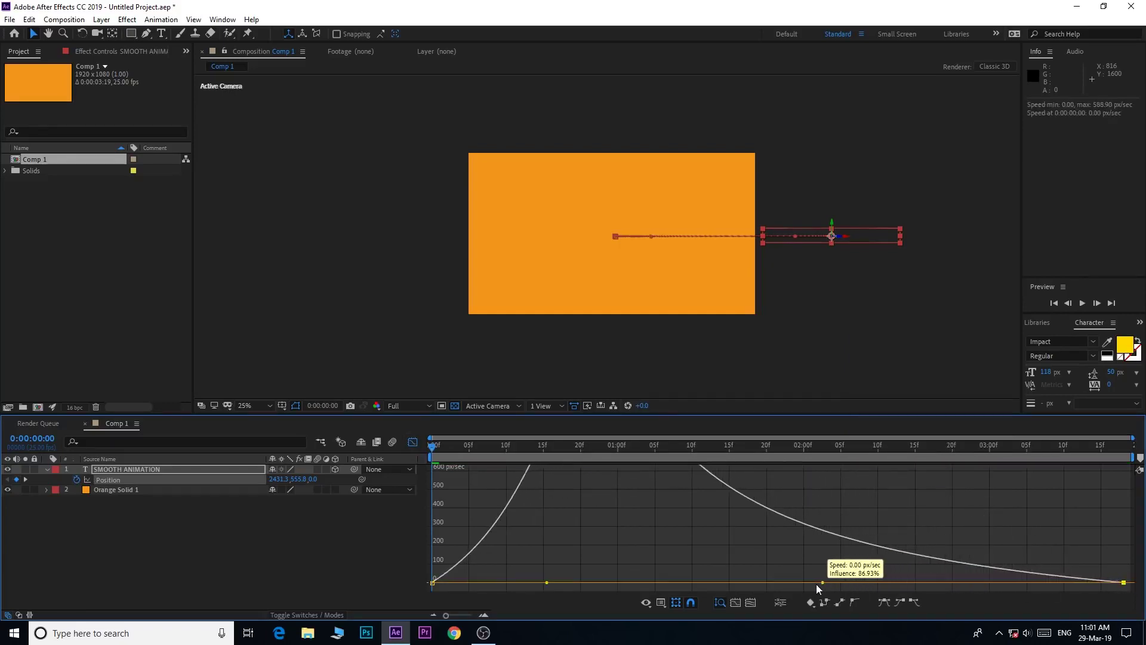
left_click_drag(737, 587, 657, 587)
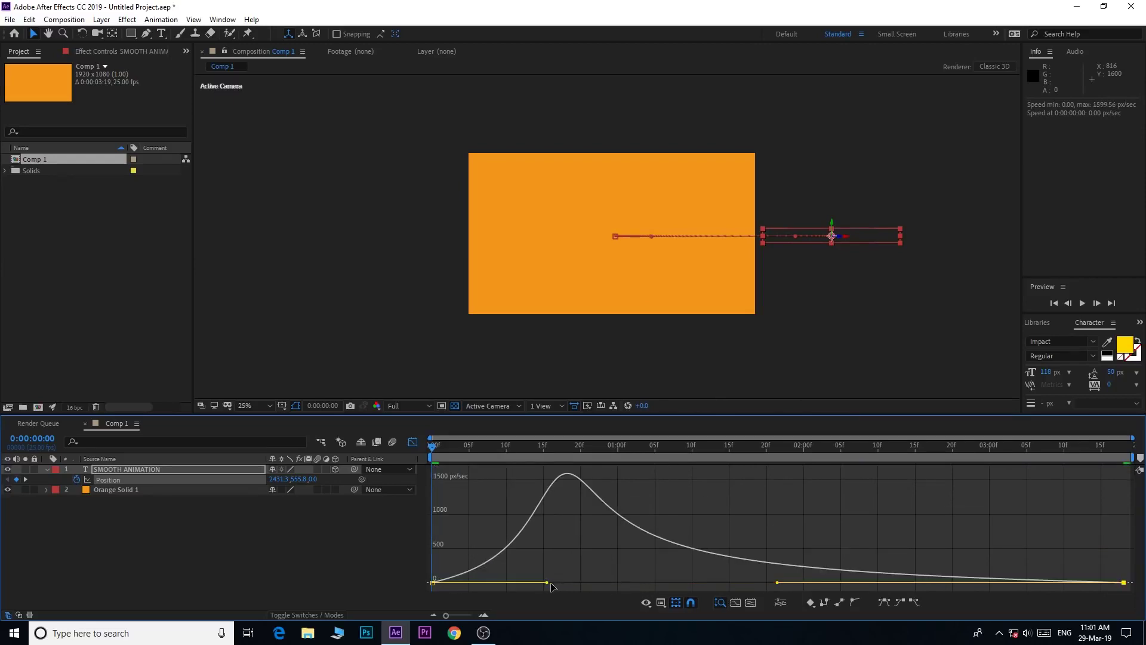
left_click_drag(551, 583, 584, 583)
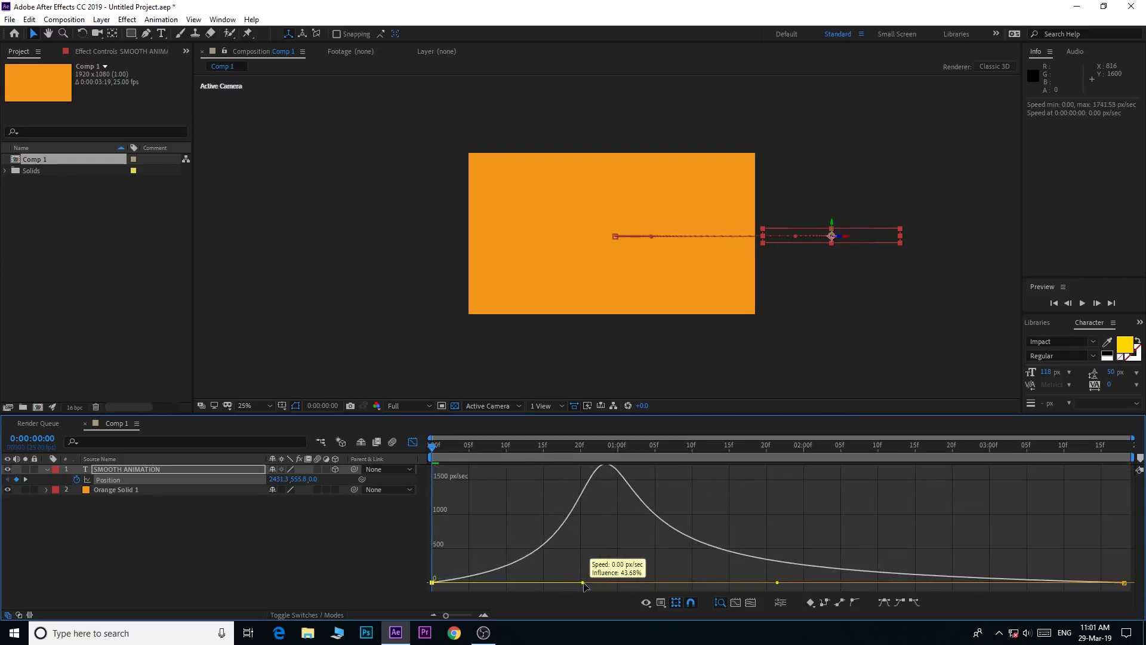
left_click(412, 442)
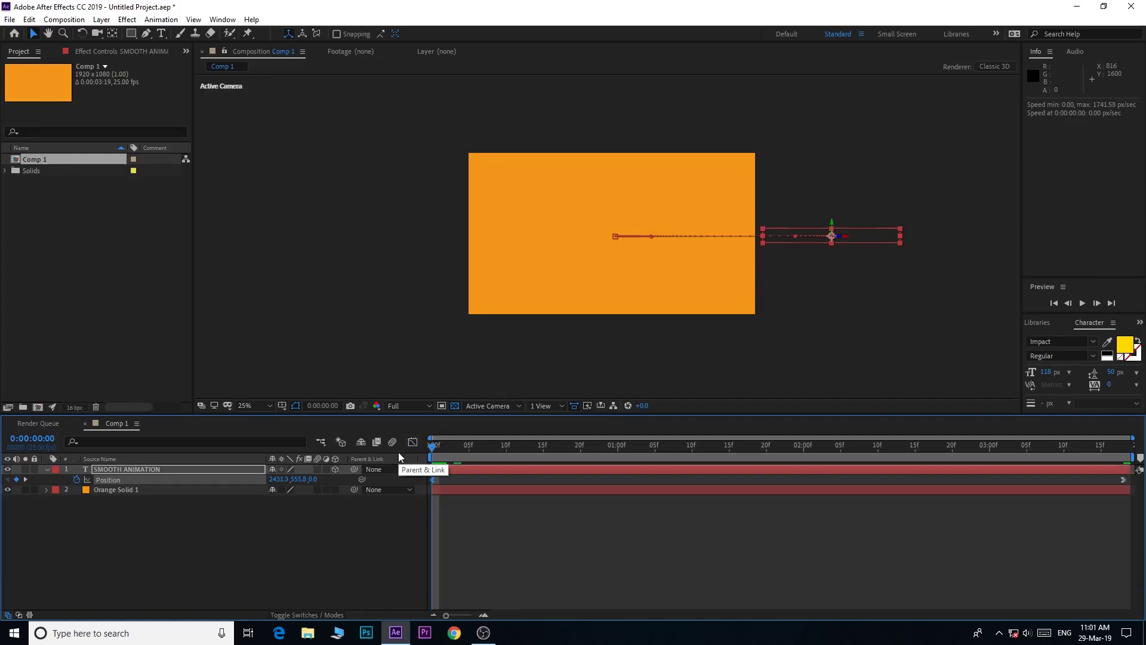
key("space")
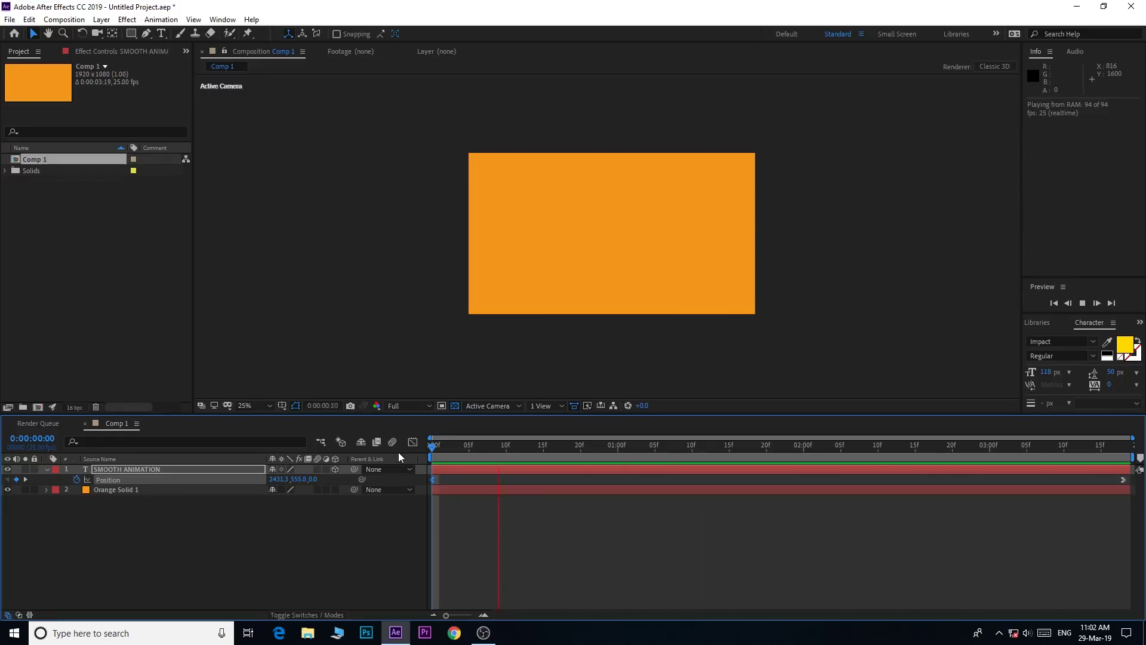
key("space")
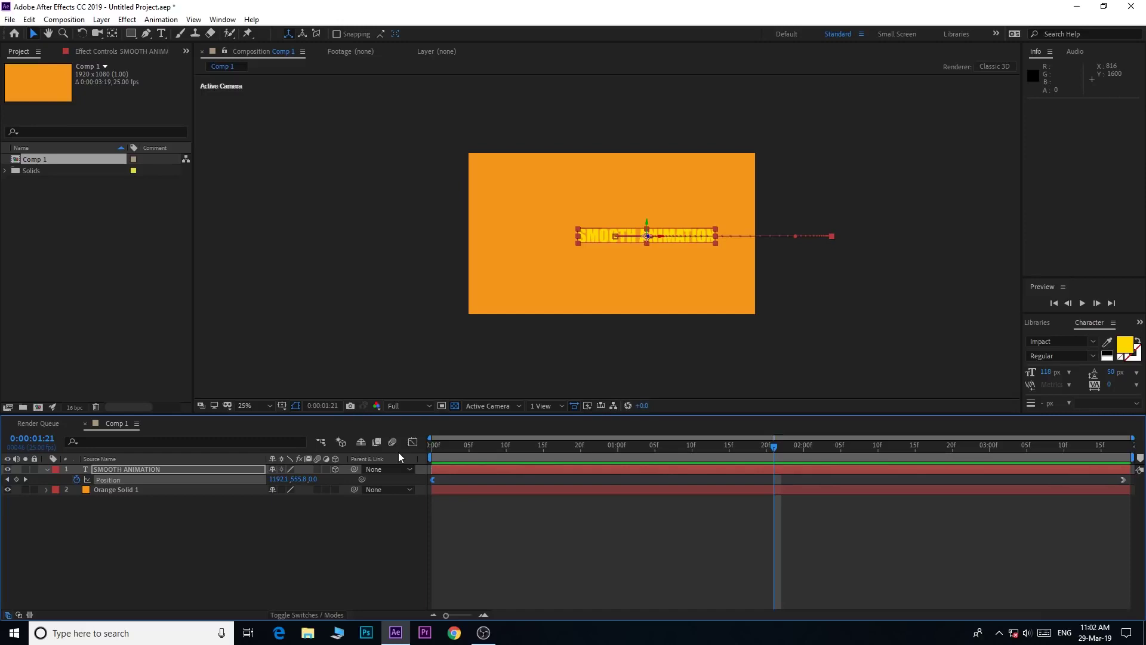
Delete the text and solid layers, import the footage clips, and move Comp 1 below them.
left_click(149, 468)
key("Delete")
left_click(148, 470)
key("Delete")
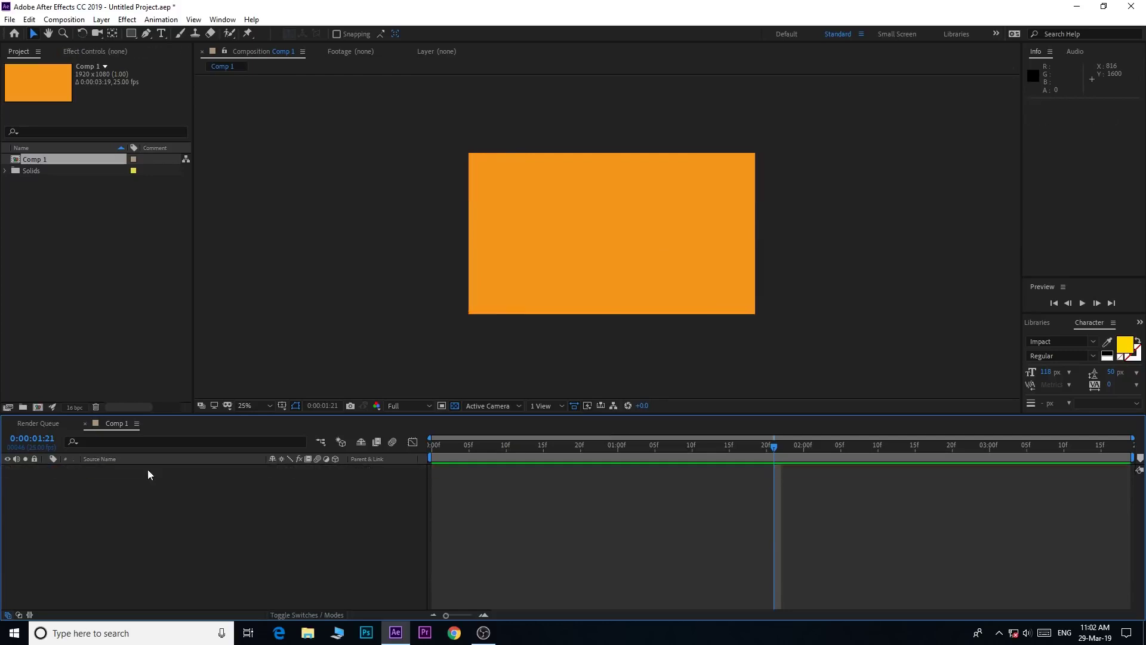
left_click(307, 633)
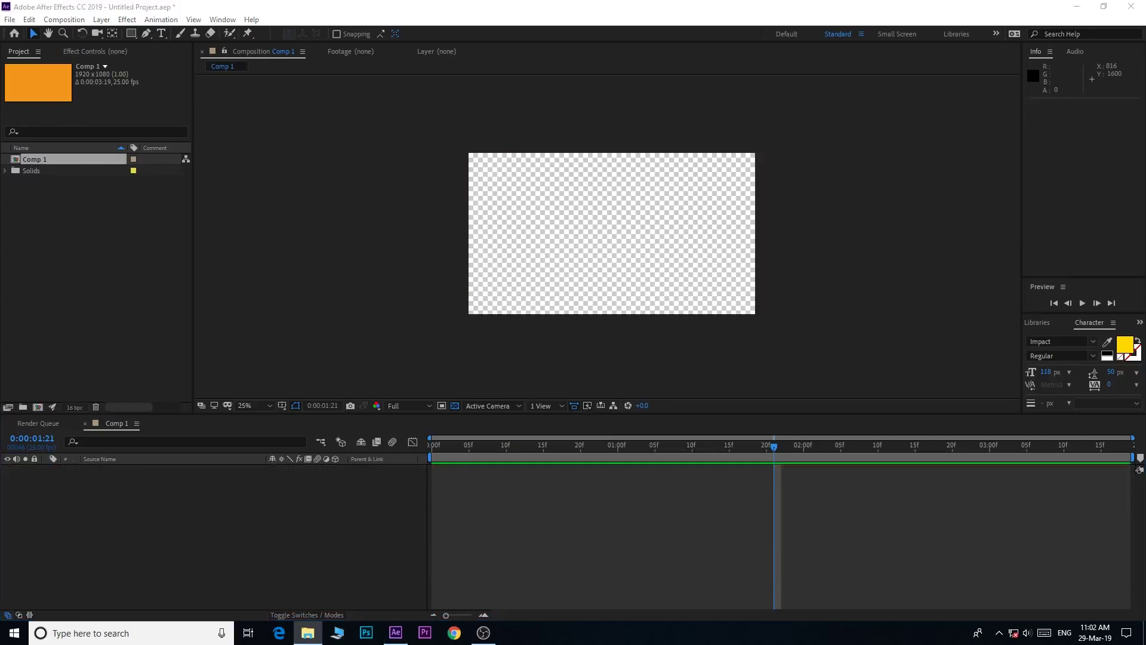
left_click_drag(3, 250, 87, 250)
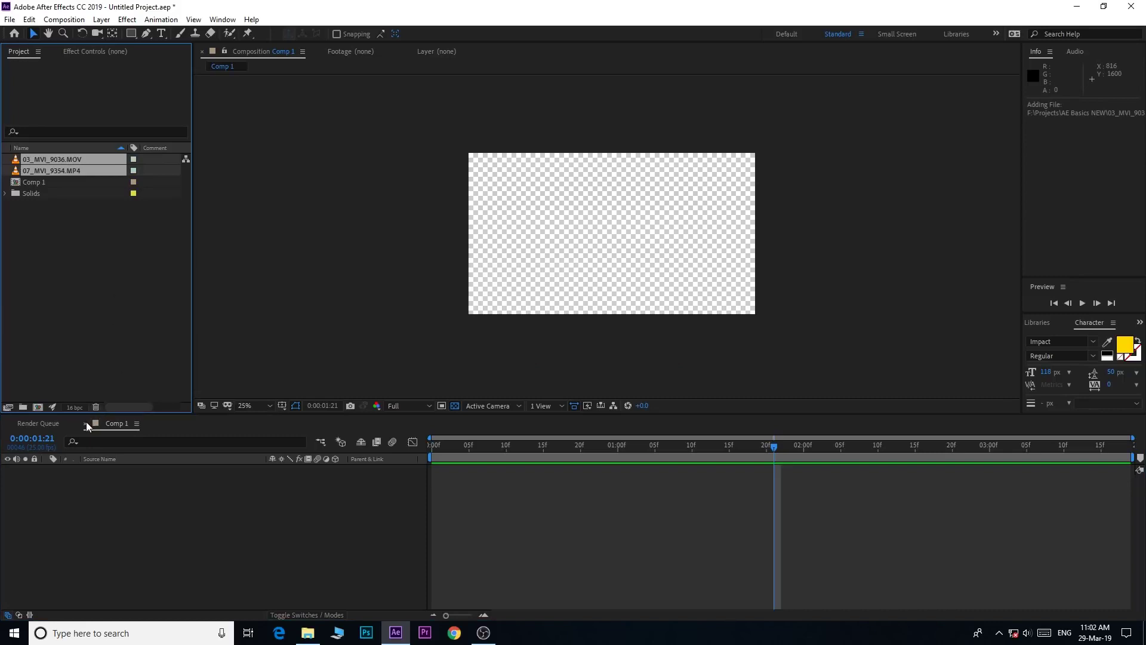
left_click(33, 188)
left_click_drag(33, 182, 96, 406)
Create a new 1920×1080 comp holding 03_MVI_9036.MOV and move to the 3-second mark.
right_click(88, 289)
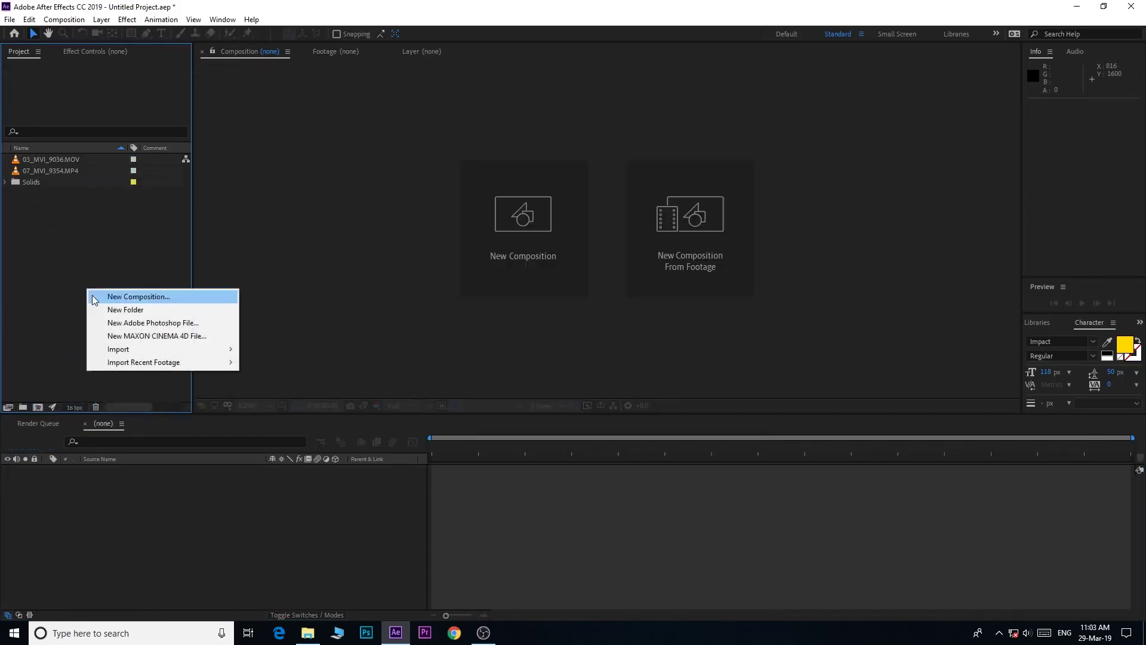
left_click(95, 296)
left_click(95, 297)
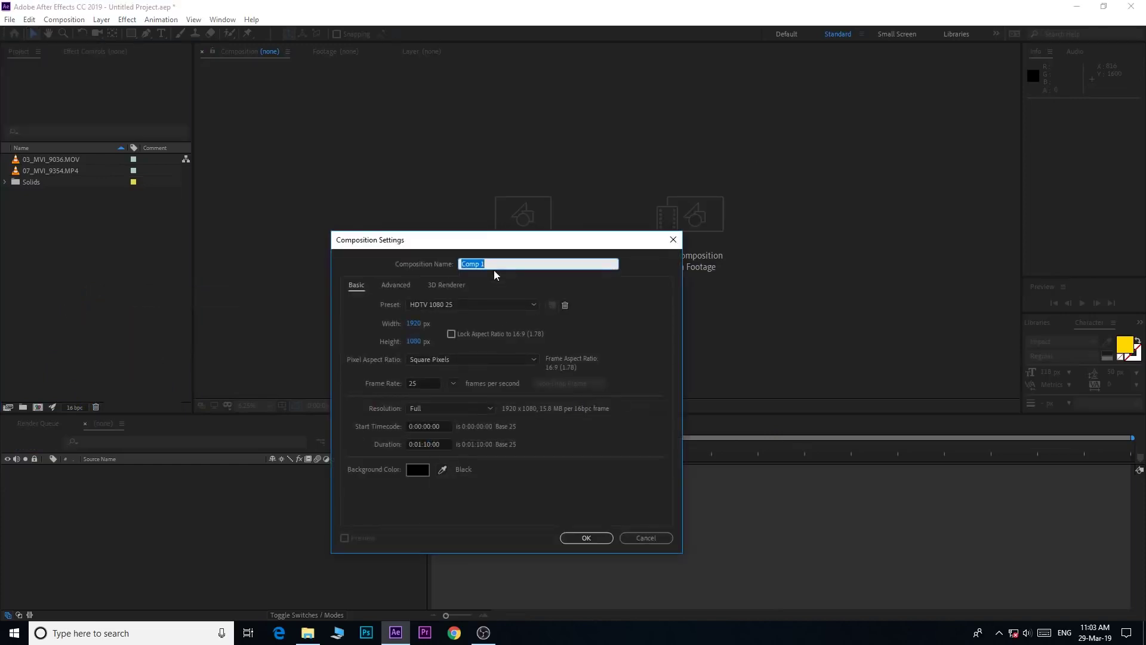
left_click(587, 538)
left_click(49, 161)
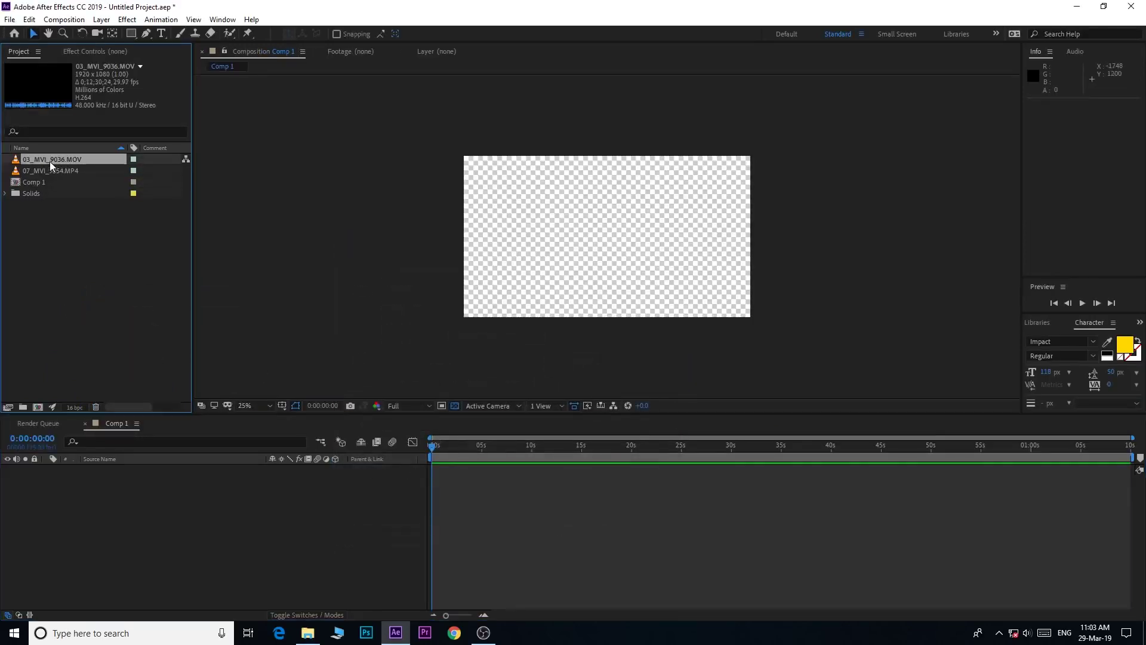
left_click_drag(37, 158, 139, 497)
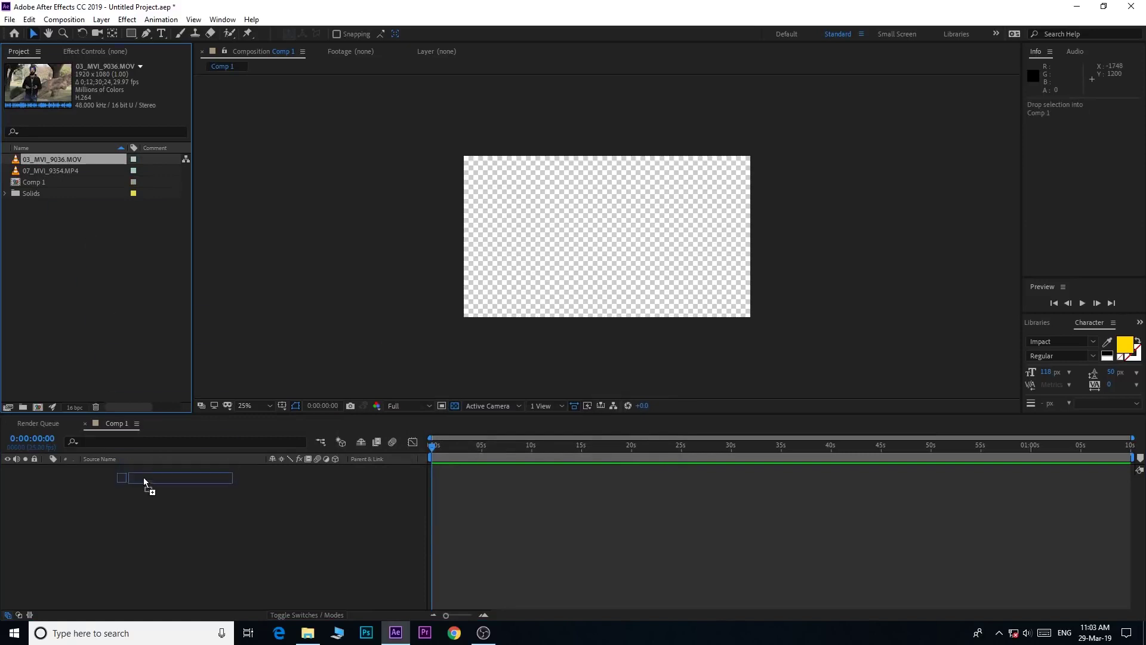
left_click(449, 451)
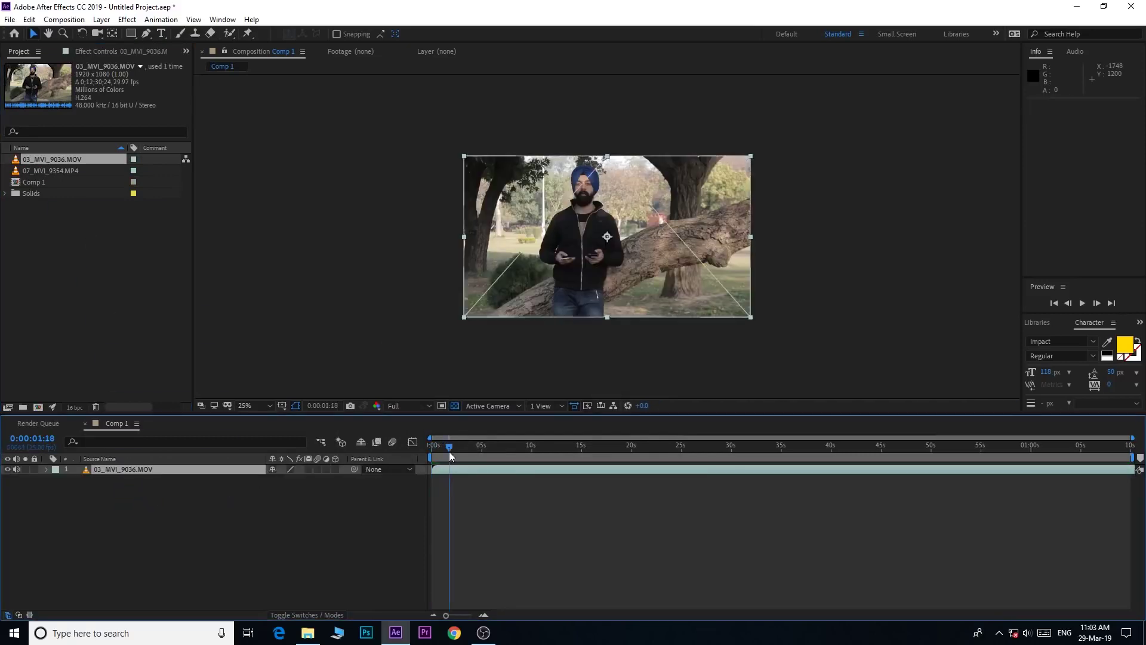
left_click_drag(449, 448, 462, 448)
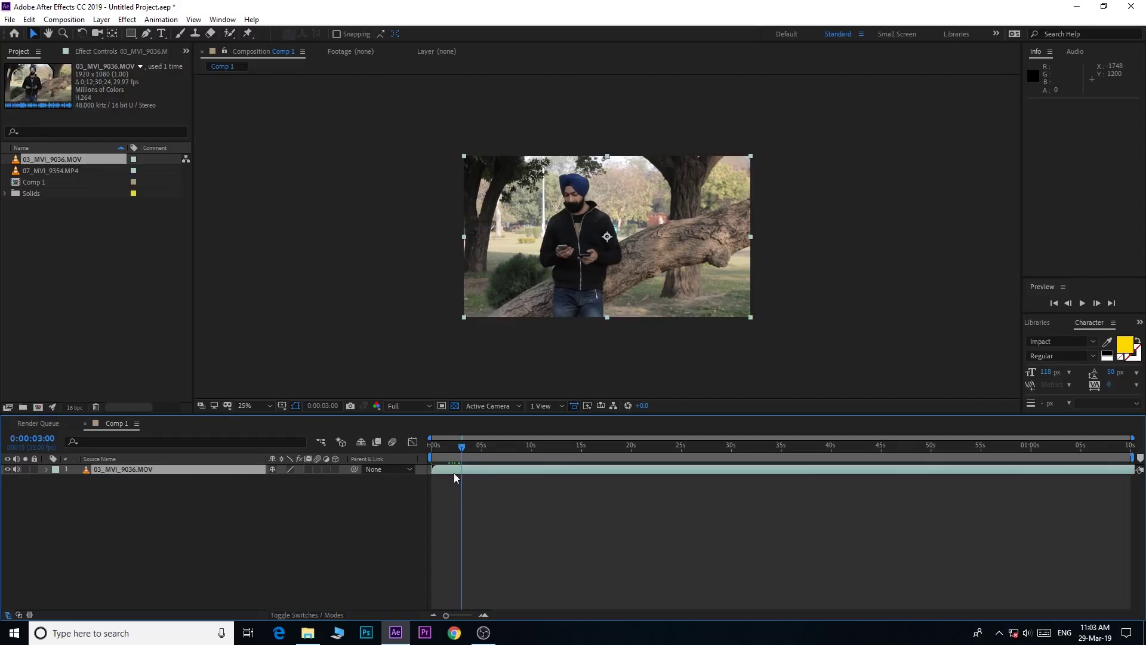
Split 03_MVI_9036.MOV at 3 seconds and delete the first piece.
left_click(28, 20)
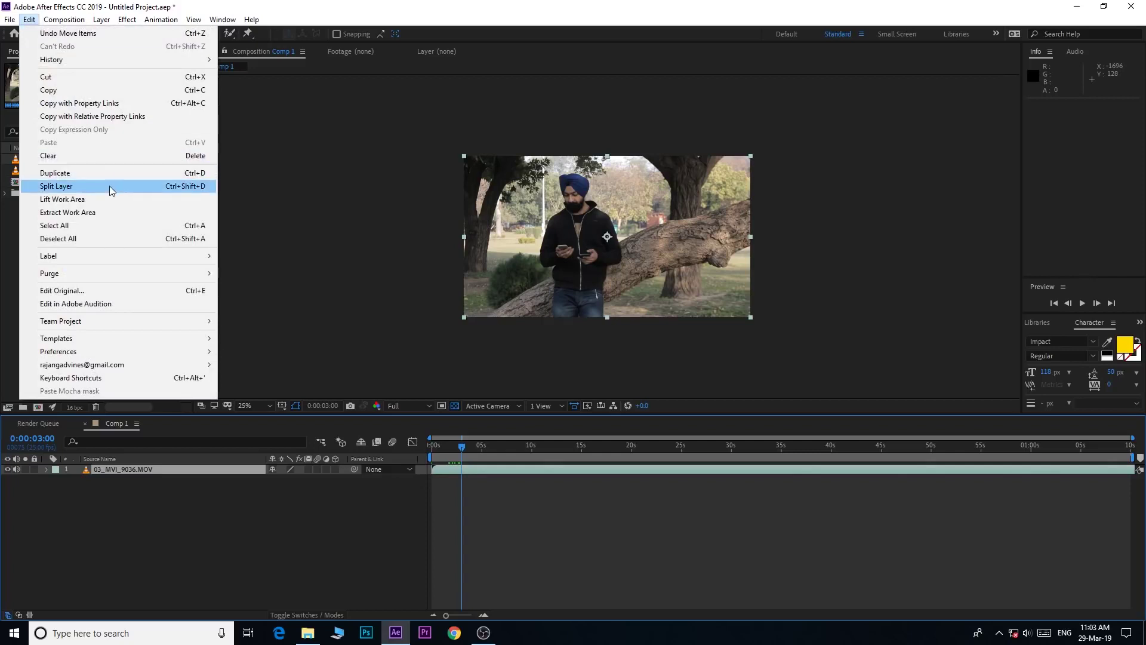
left_click(109, 186)
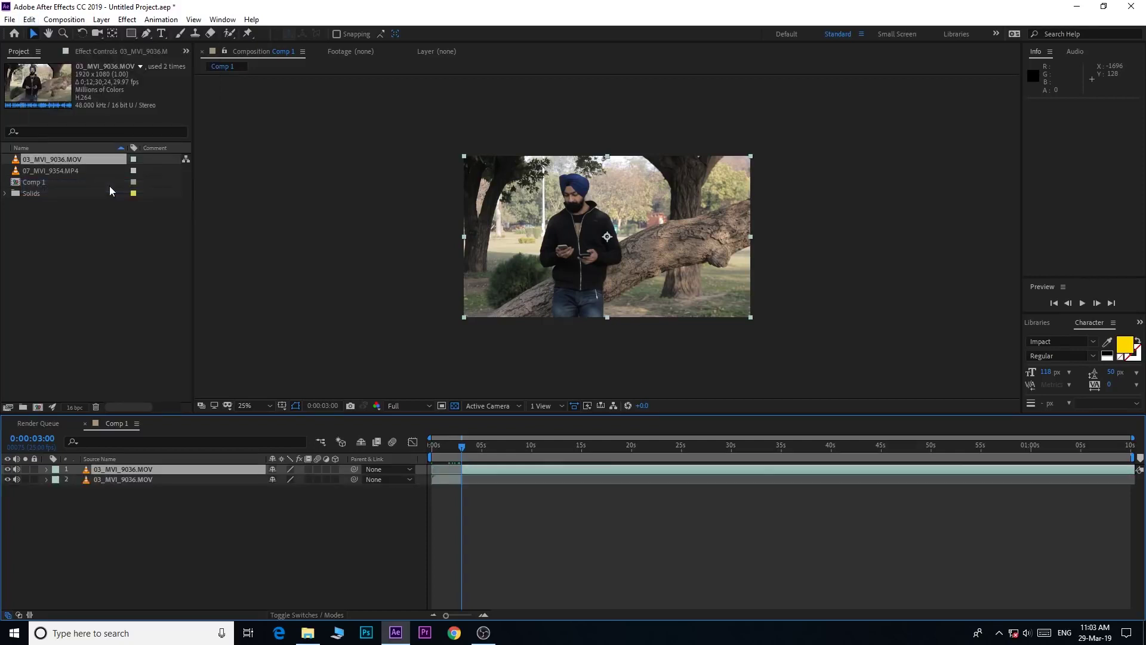
left_click(452, 480)
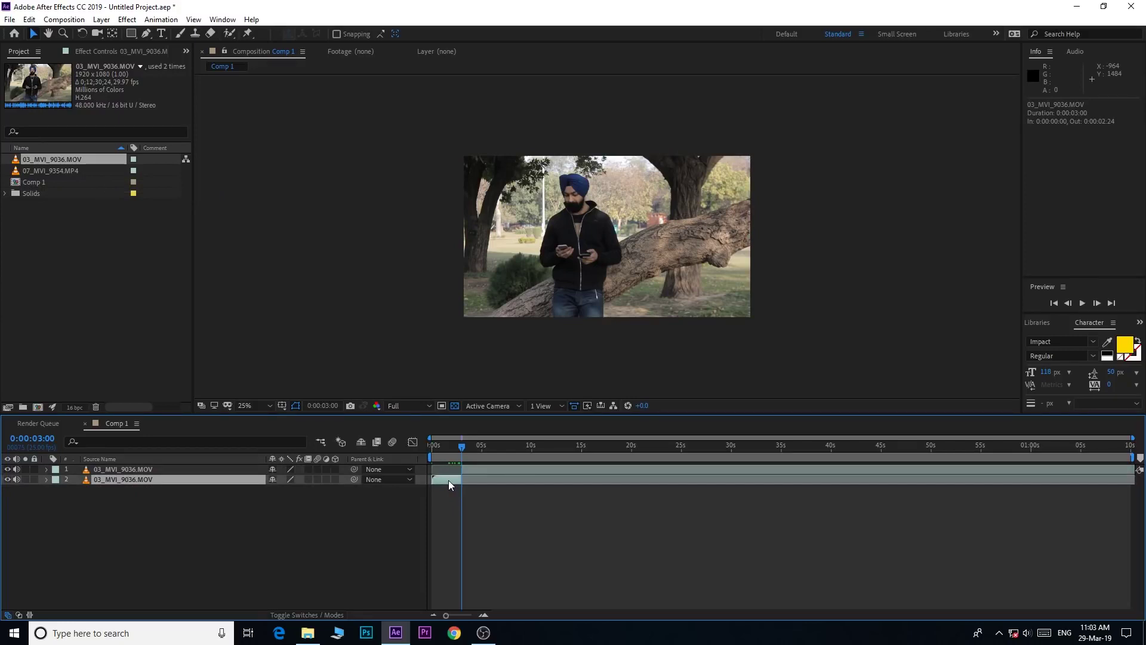
key("Delete")
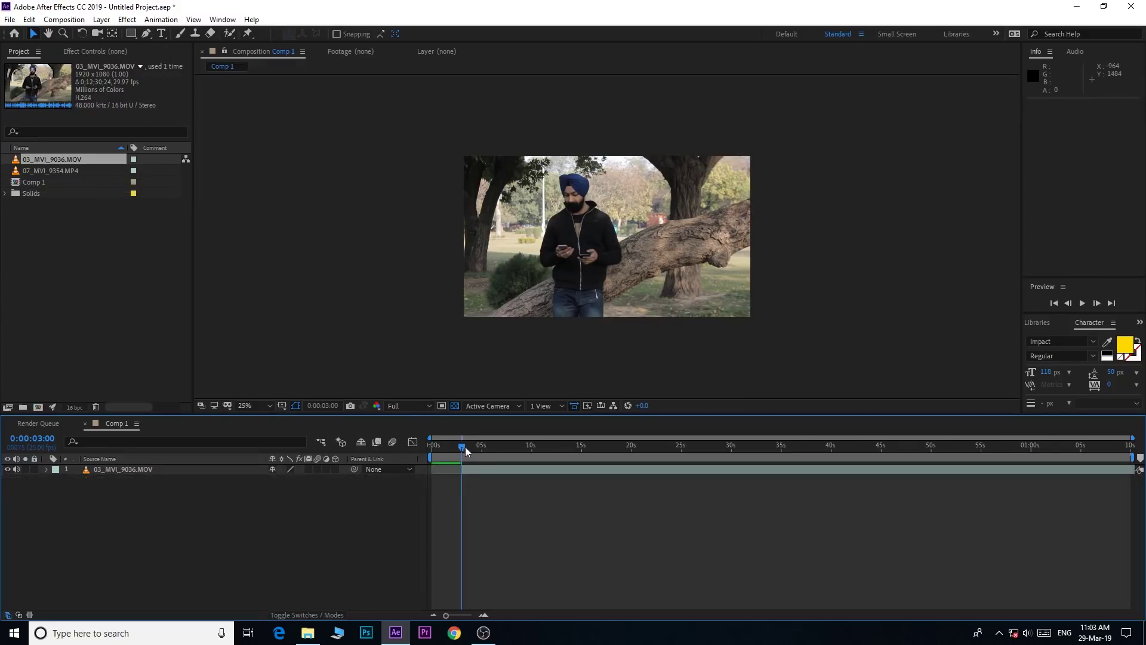
Split the remaining clip at 0:00:05:11, 0:00:19:09 and 0:00:24:01.
left_click_drag(464, 449, 489, 446)
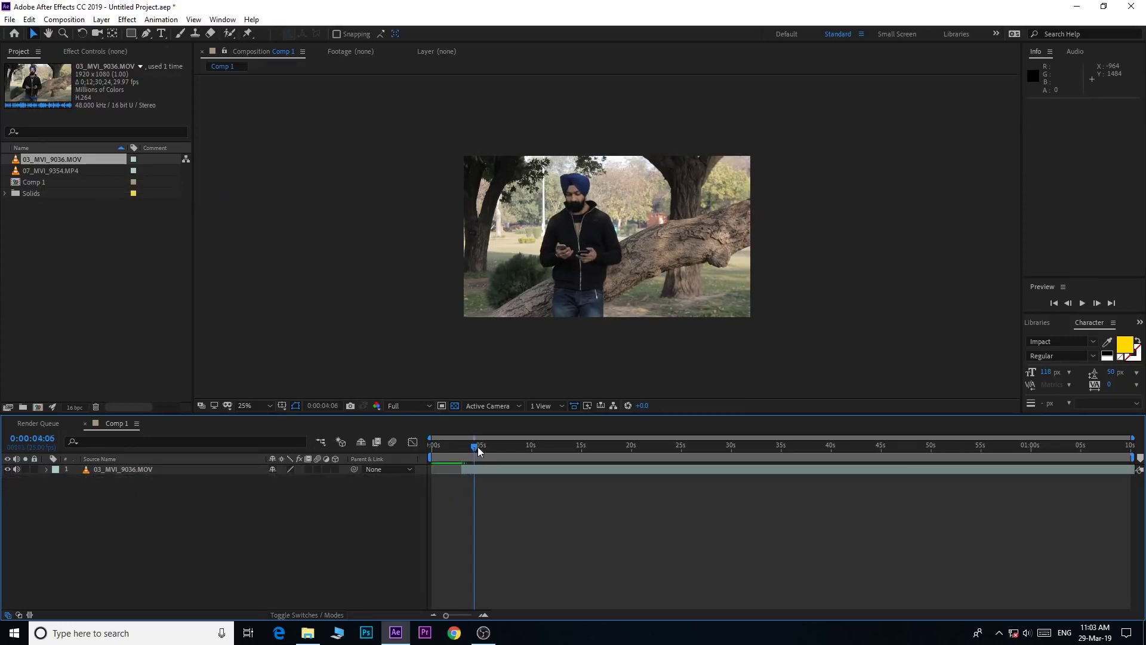
left_click(510, 468)
left_click(34, 21)
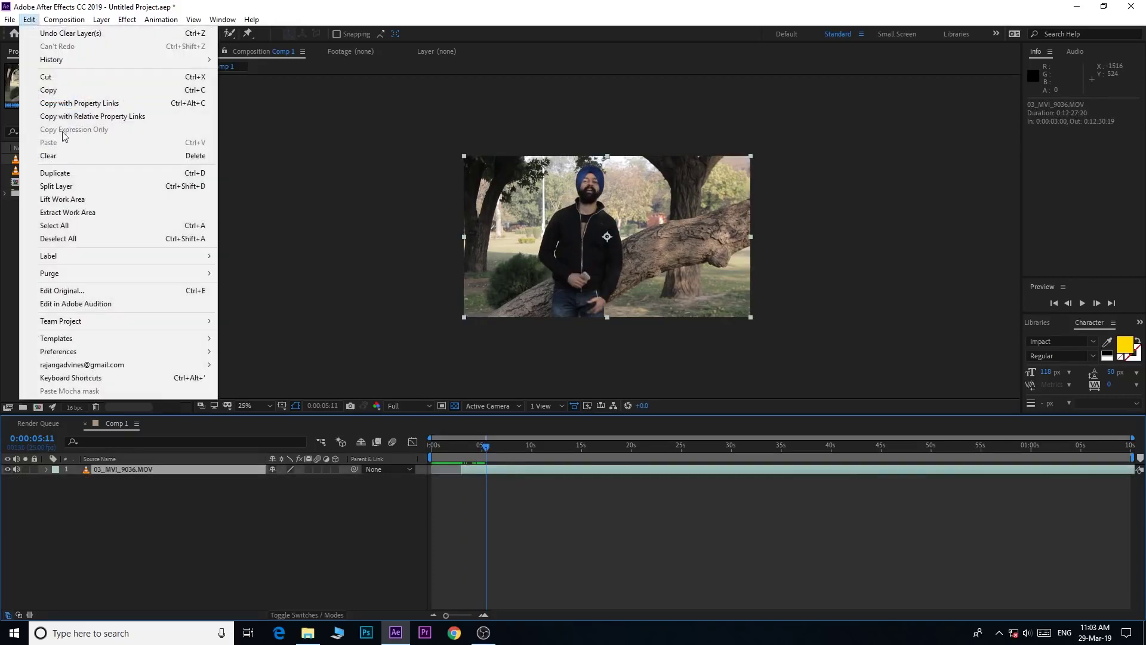
left_click(79, 184)
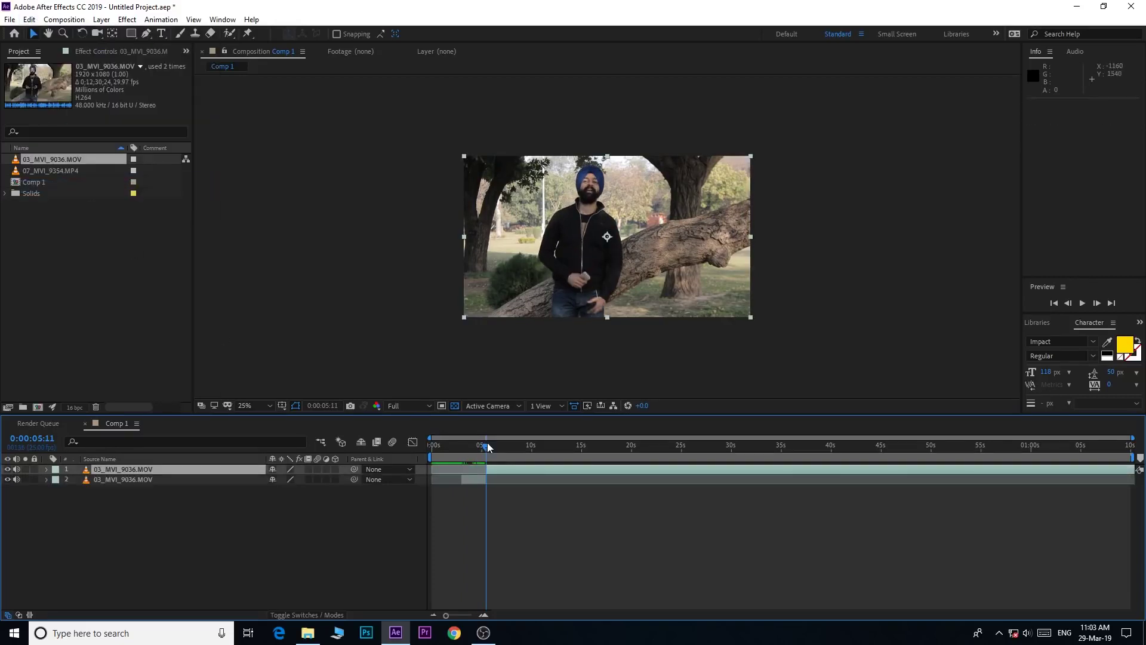
left_click_drag(488, 447, 627, 458)
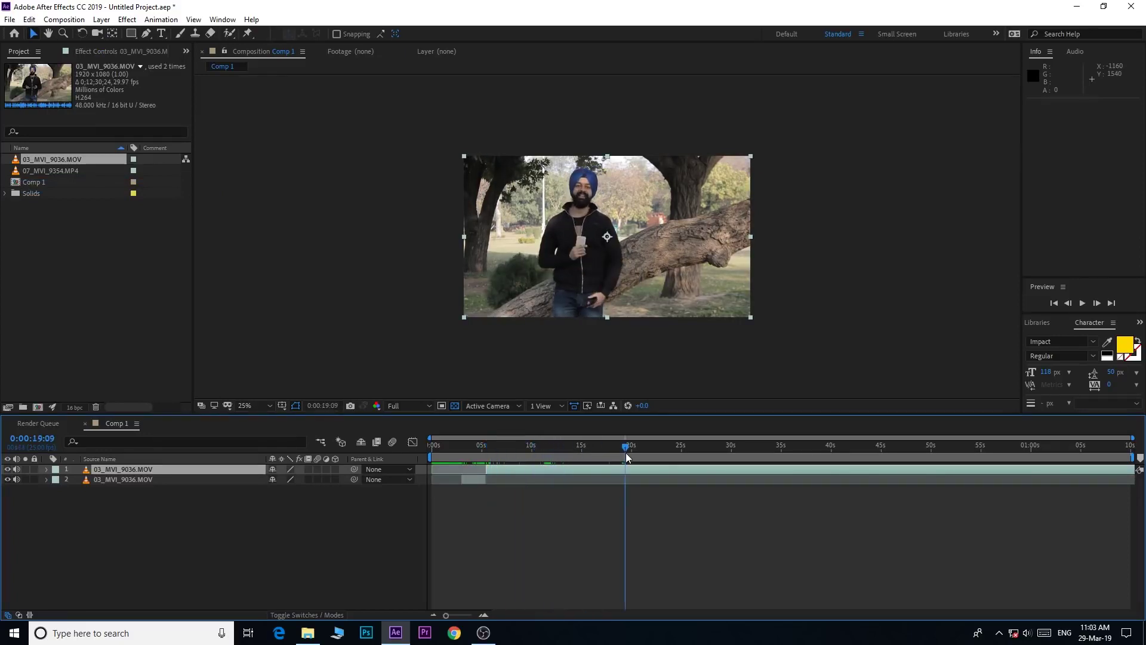
left_click(29, 19)
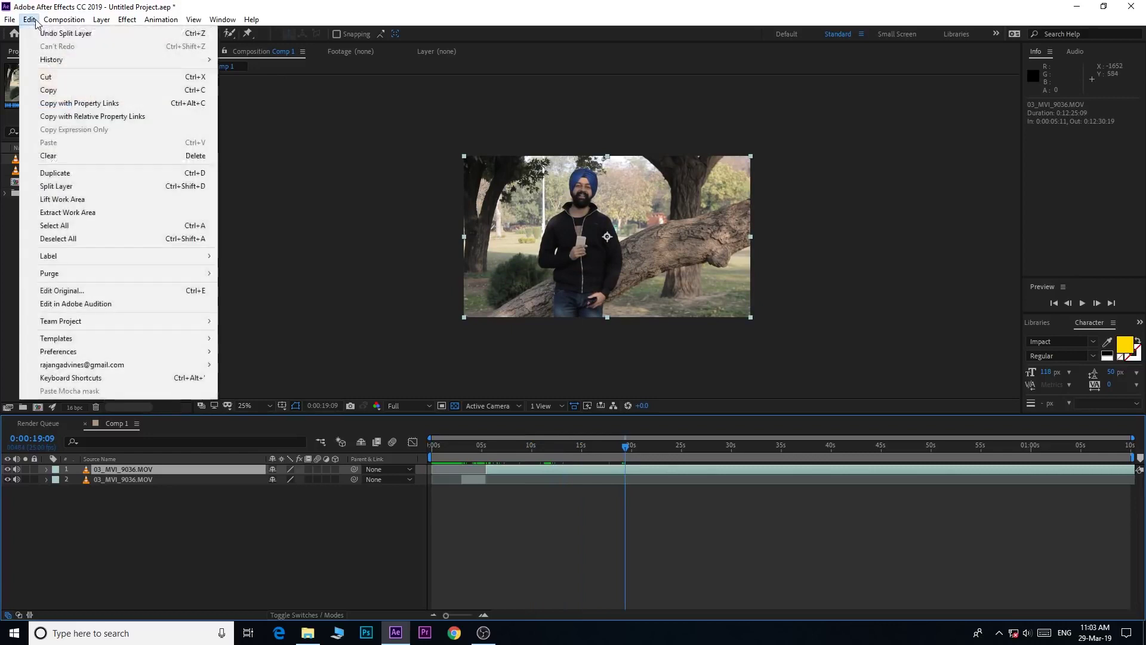
left_click(84, 186)
left_click_drag(632, 448, 672, 445)
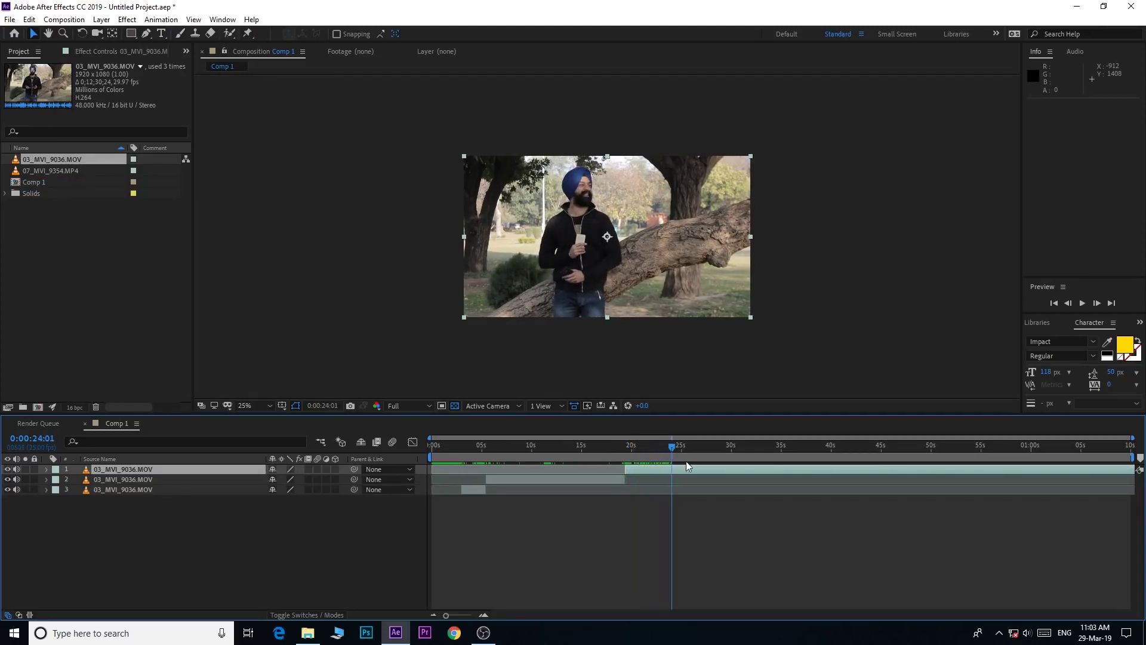
left_click(31, 19)
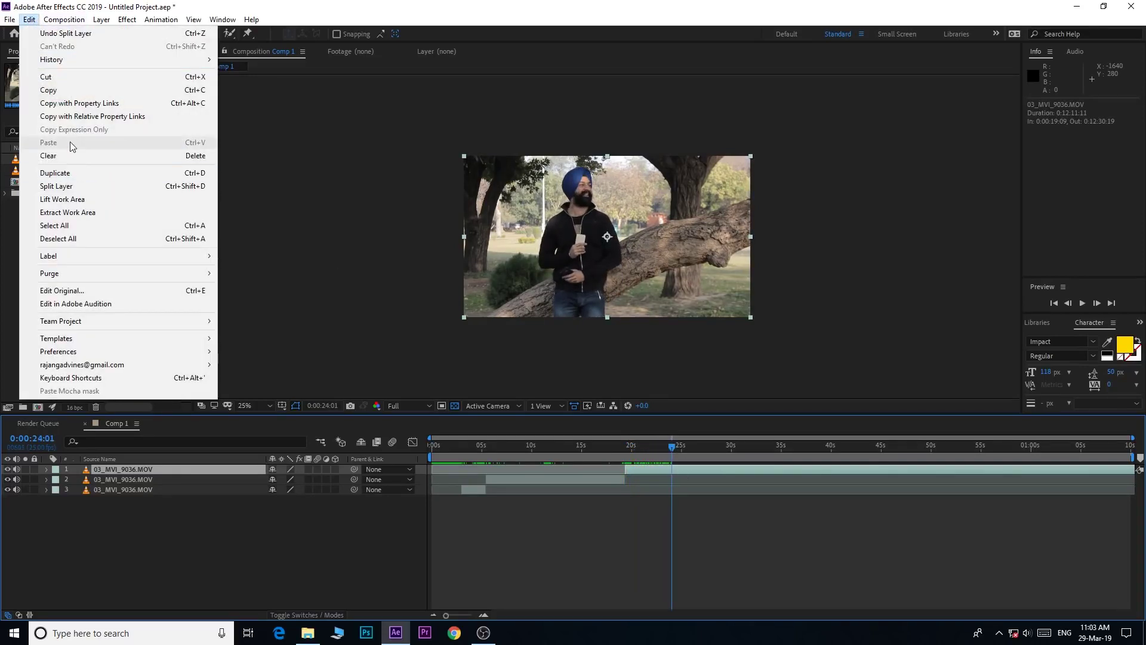
left_click(76, 186)
Delete the 19–24 second piece and the tail, then slide the later piece left to close the gap.
left_click(644, 478)
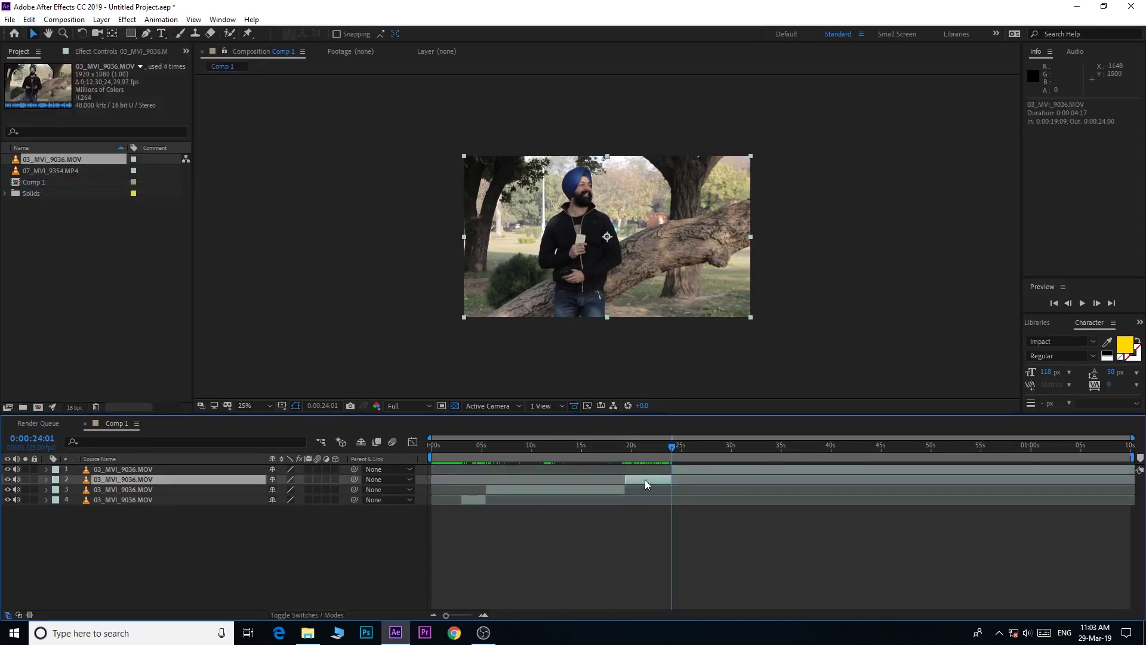
left_click(643, 449)
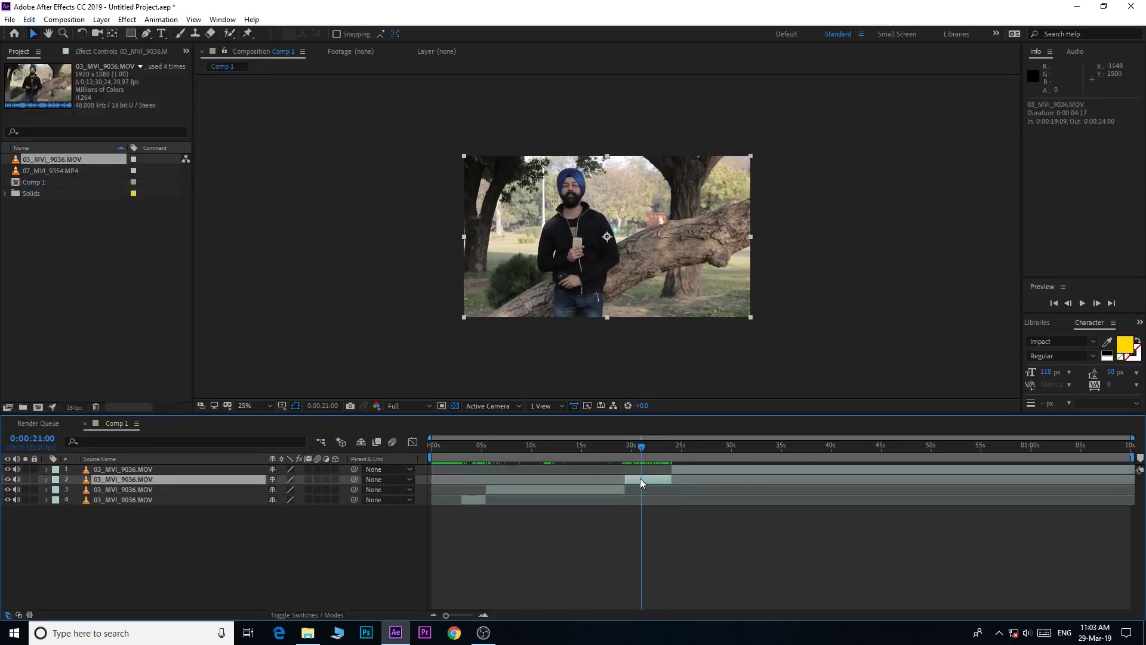
key("Delete")
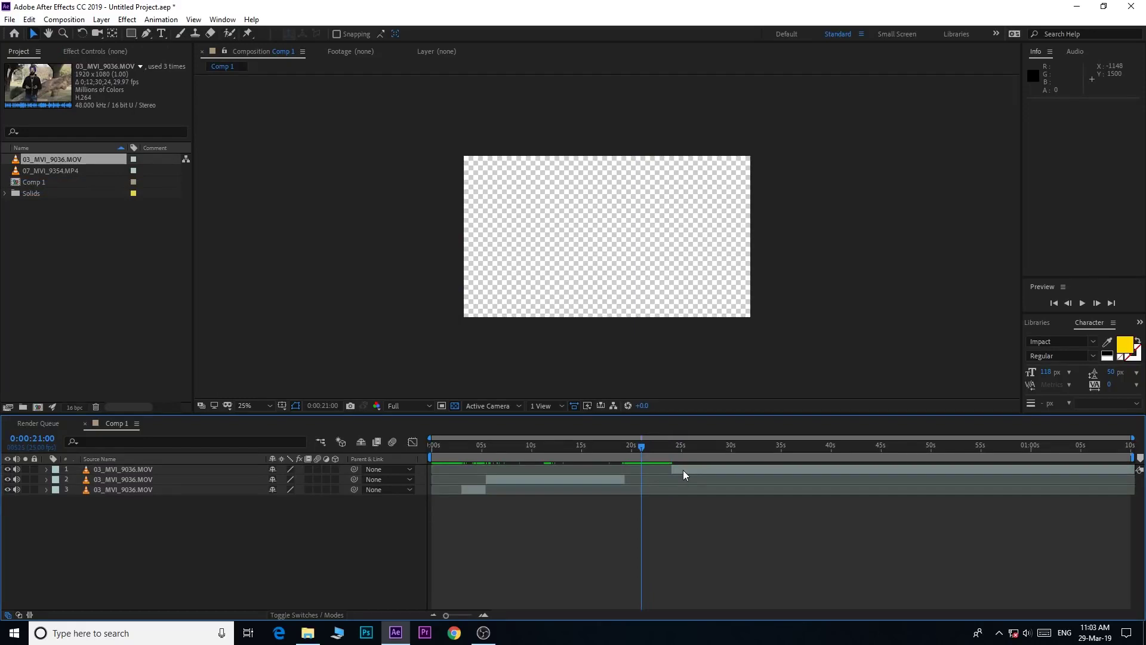
left_click(683, 471)
key("Delete")
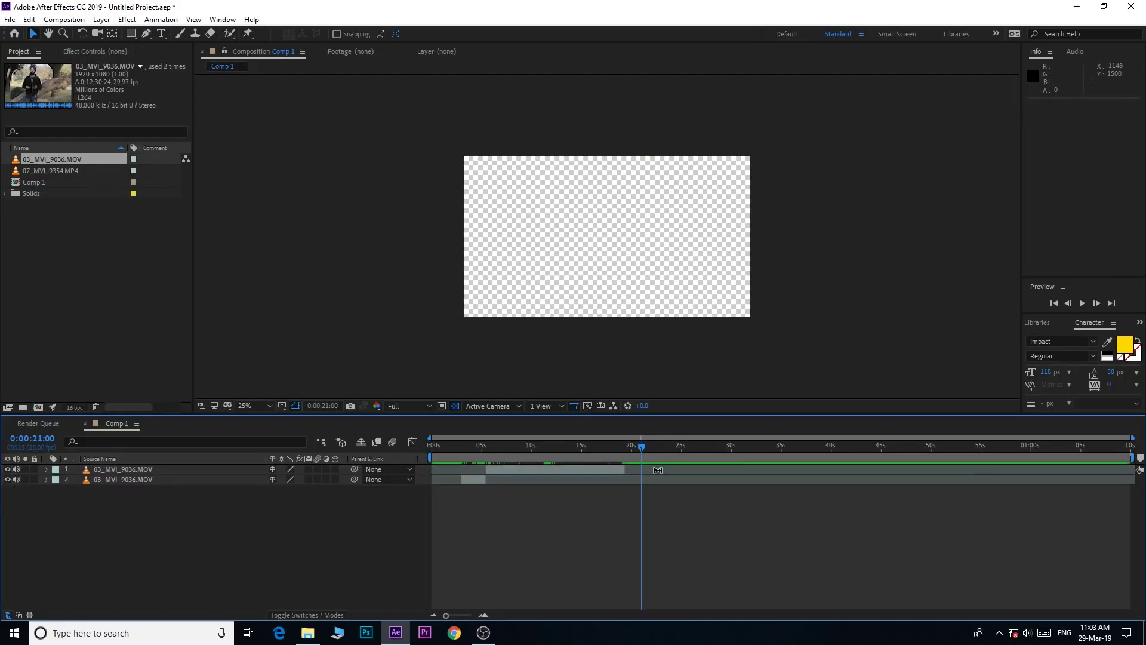
mouse_move(603, 445)
left_mouse_down()
mouse_move(484, 453)
mouse_move(448, 480)
left_mouse_up()
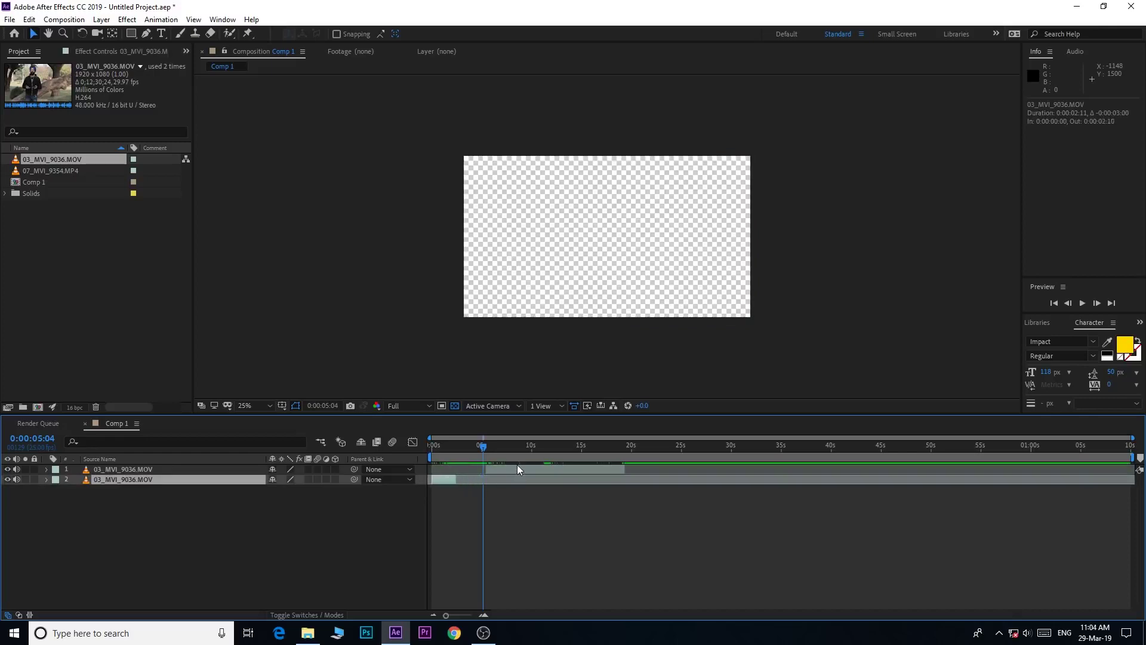
left_click_drag(533, 471, 507, 472)
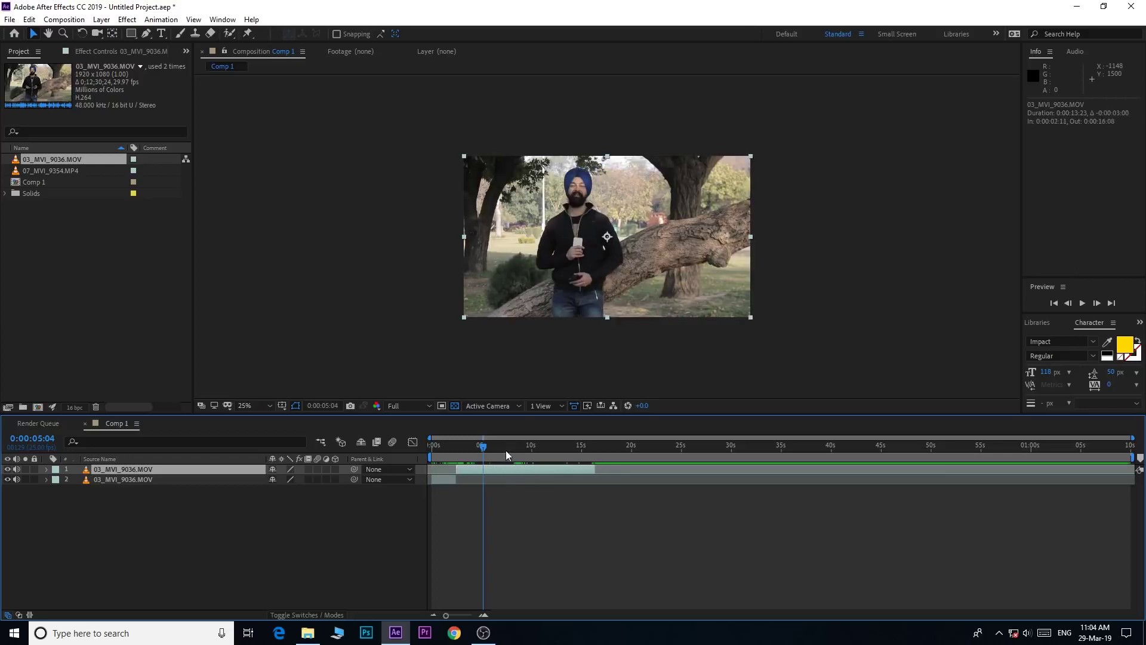
Add 07_MVI_9354.MP4 starting at 0:00:13:01 and scale it to about 151% to fill the frame.
left_click(49, 170)
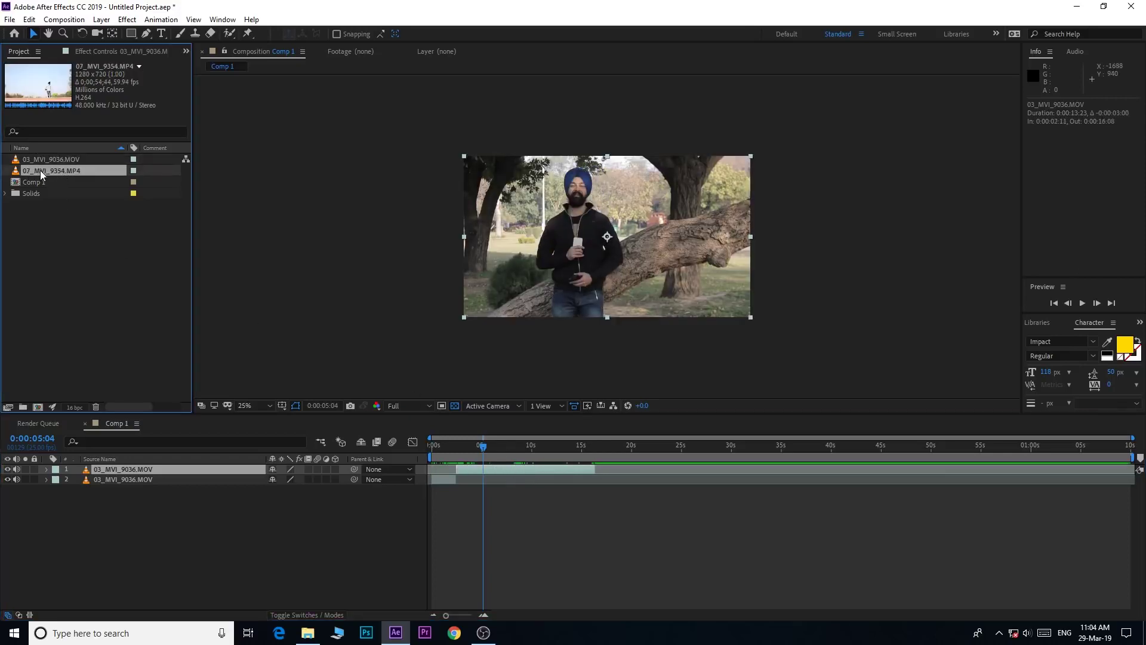
left_click_drag(40, 170, 156, 511)
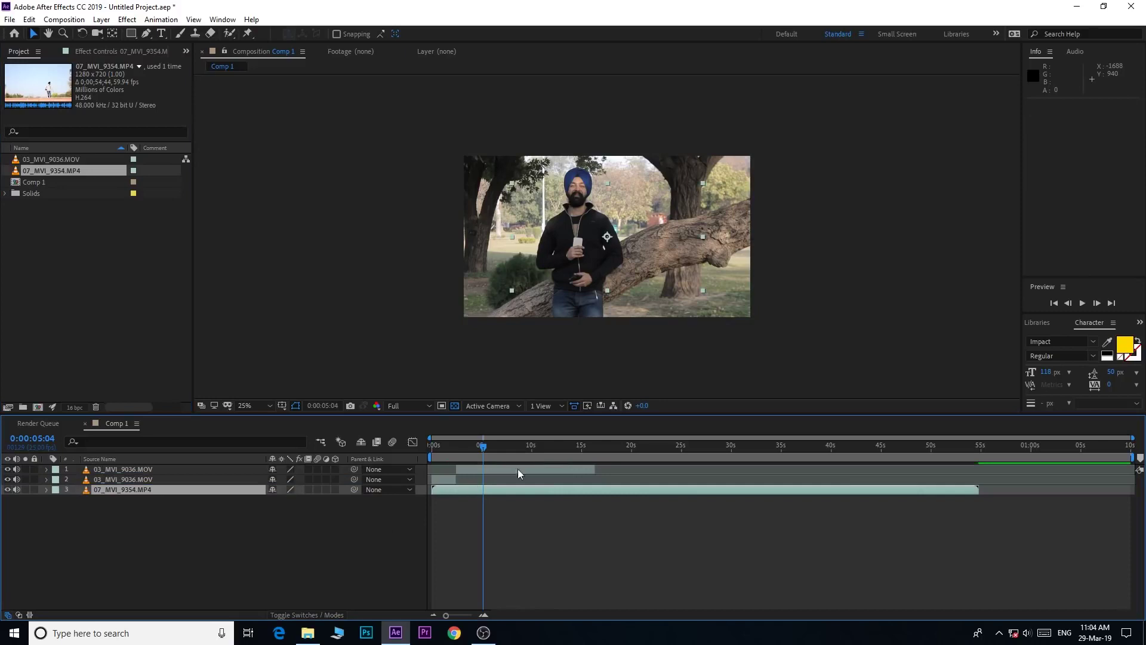
left_click(609, 446)
left_click_drag(578, 490, 724, 496)
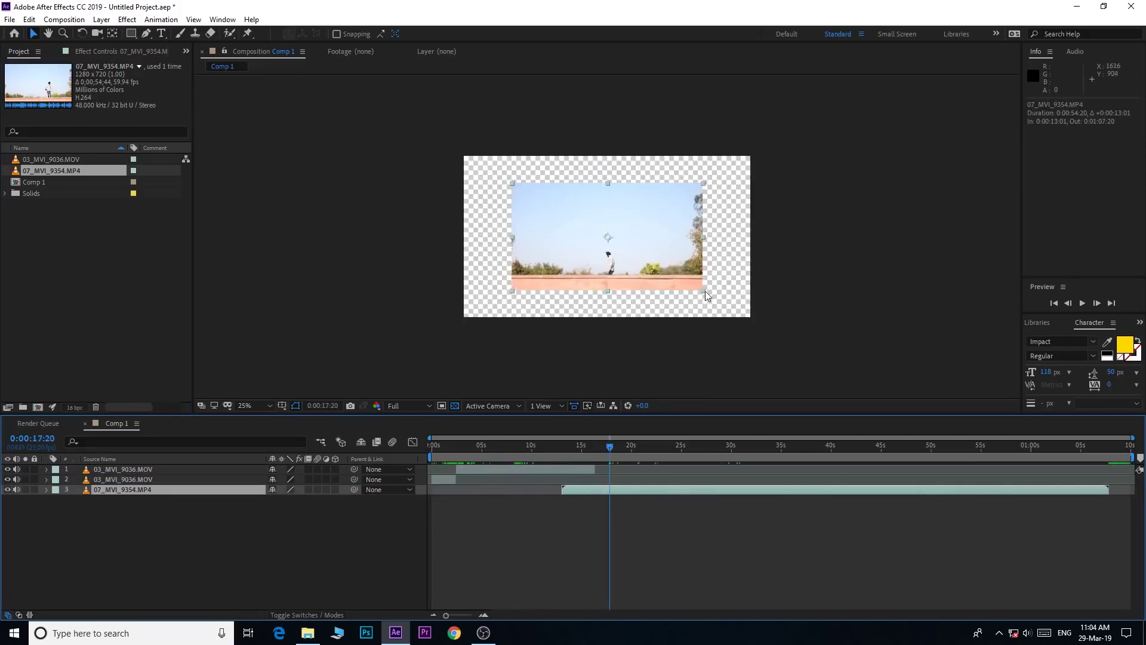
left_click(703, 292)
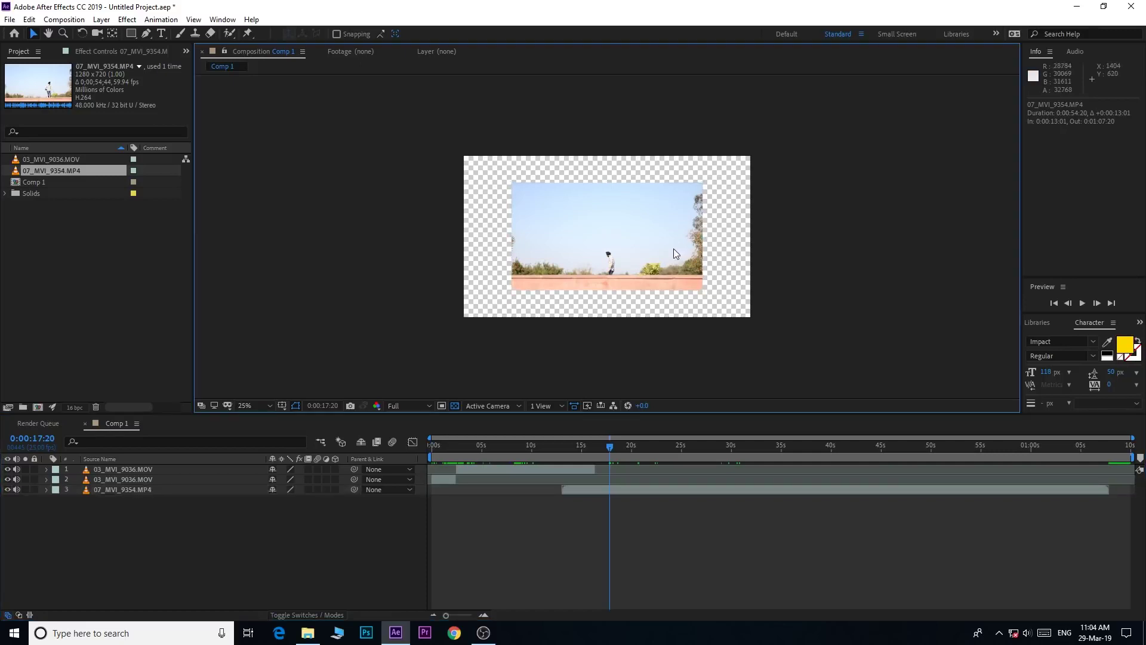
left_click_drag(704, 290, 751, 331)
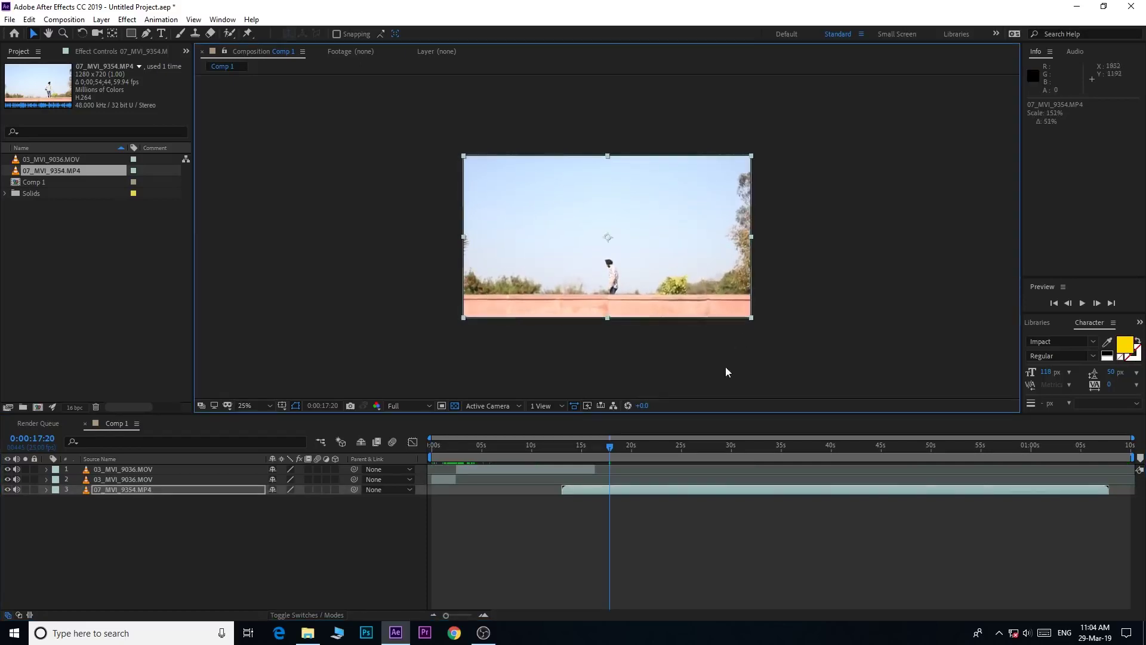
left_click_drag(610, 453, 750, 459)
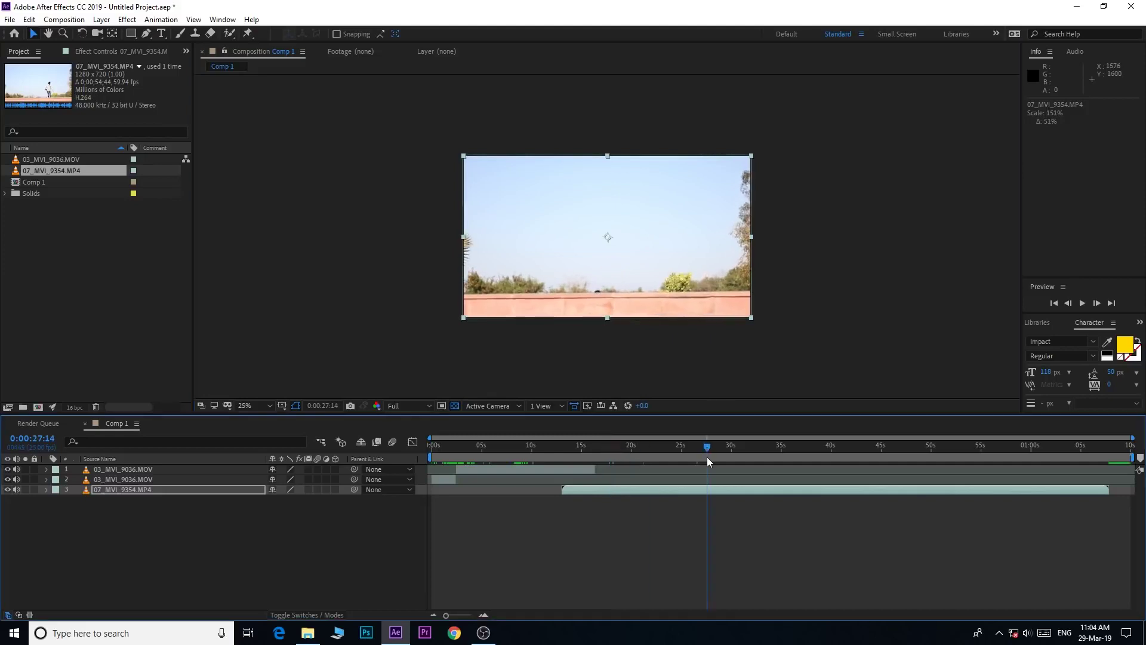
Split 07_MVI_9354 at 0:00:31:20, delete the first part, and slide the remainder to start at 0:00:16:09.
left_click(29, 19)
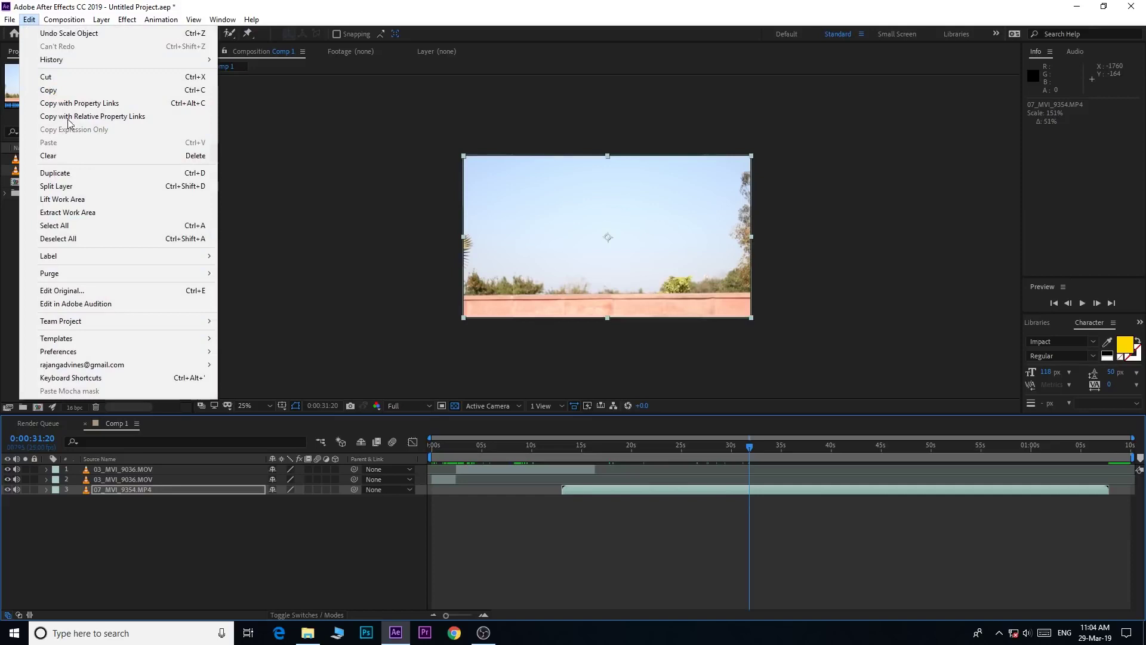
left_click(85, 187)
left_click(729, 498)
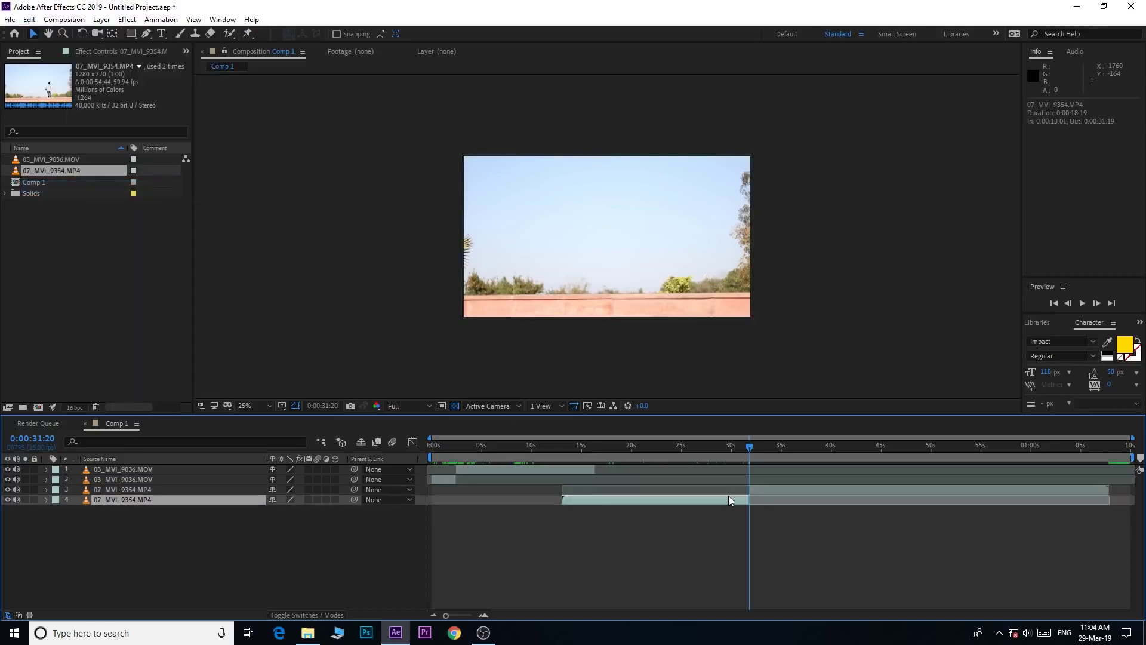
key("Delete")
left_click_drag(779, 491, 622, 488)
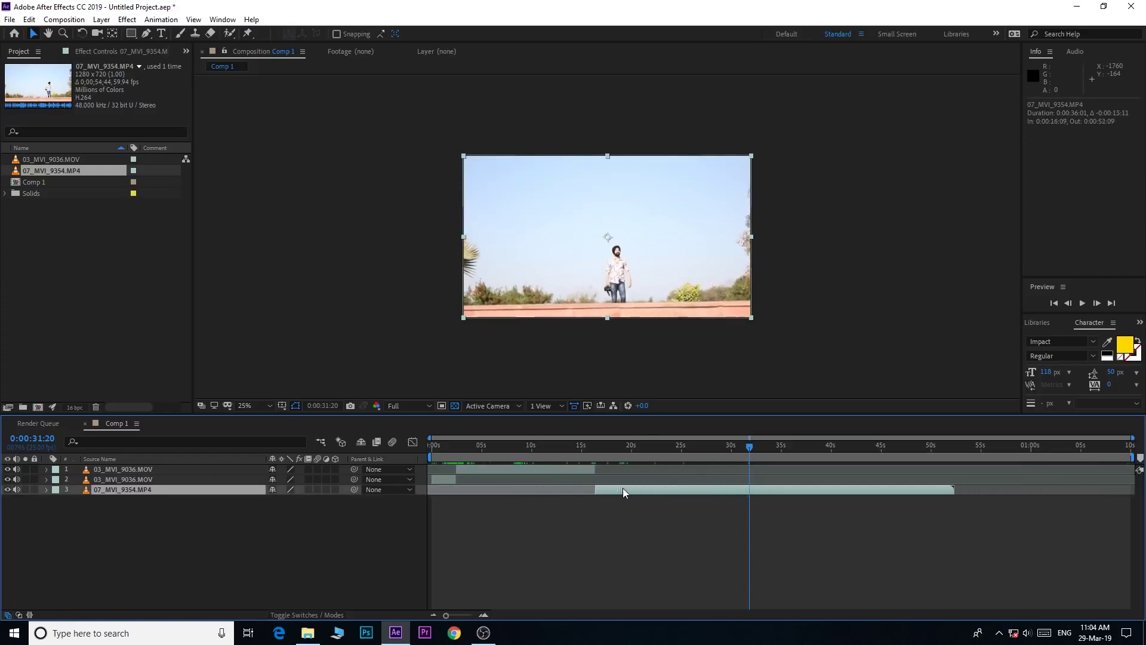
left_click_drag(589, 451, 712, 474)
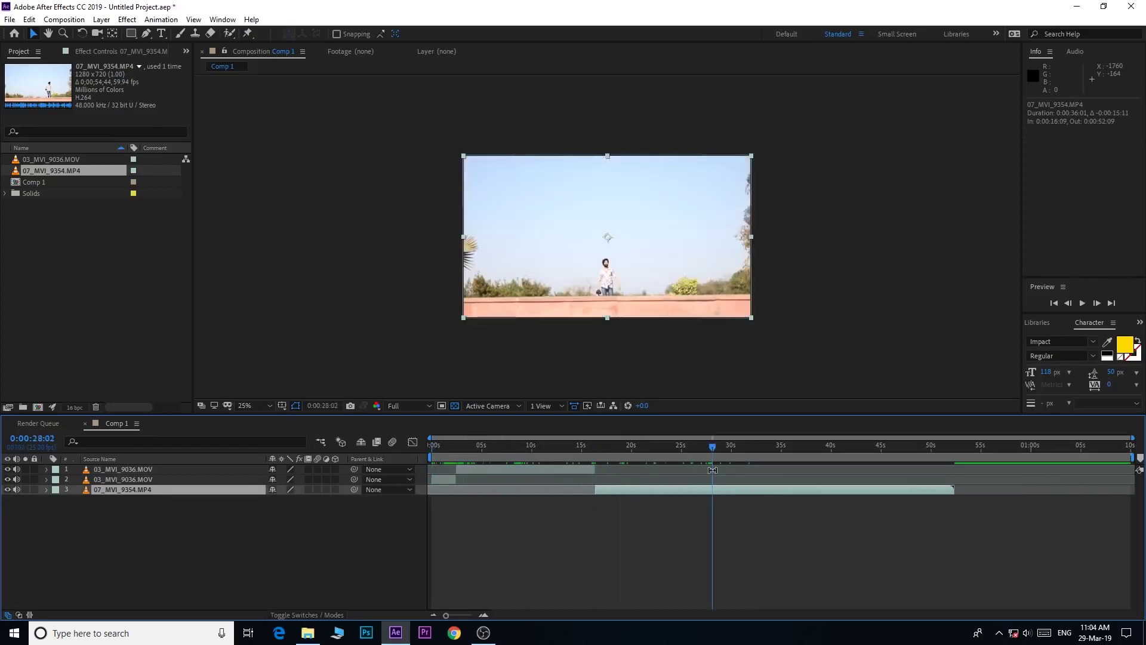
Pull the work area end back to about 0:00:28:24 and select all three clip layers.
right_click(619, 489)
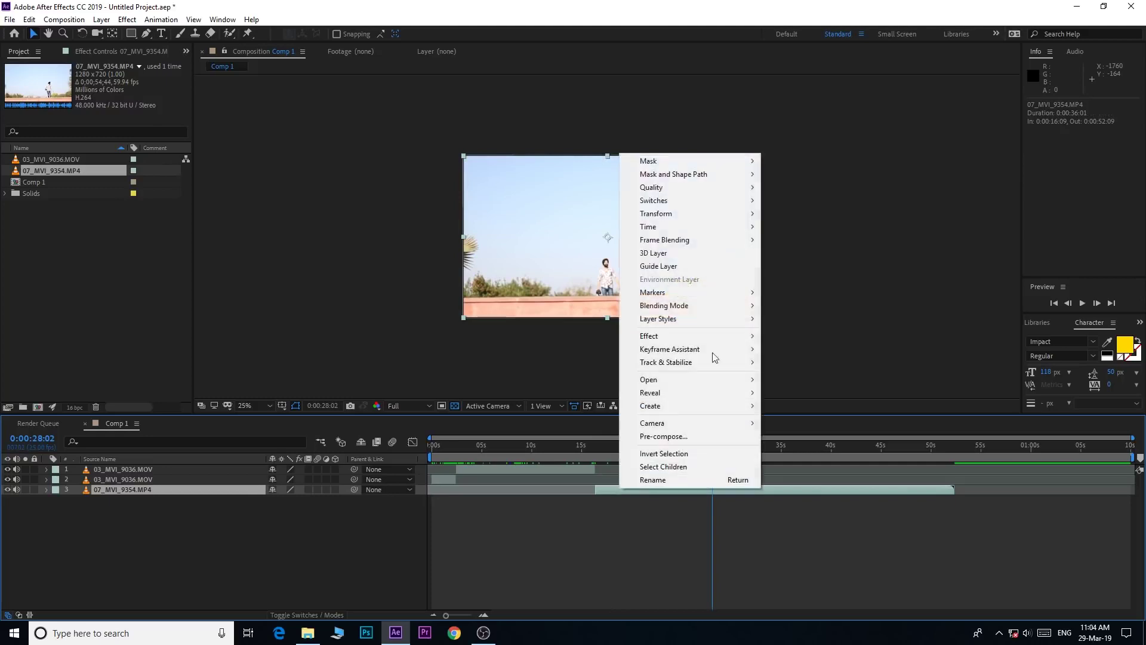
mouse_move(746, 231)
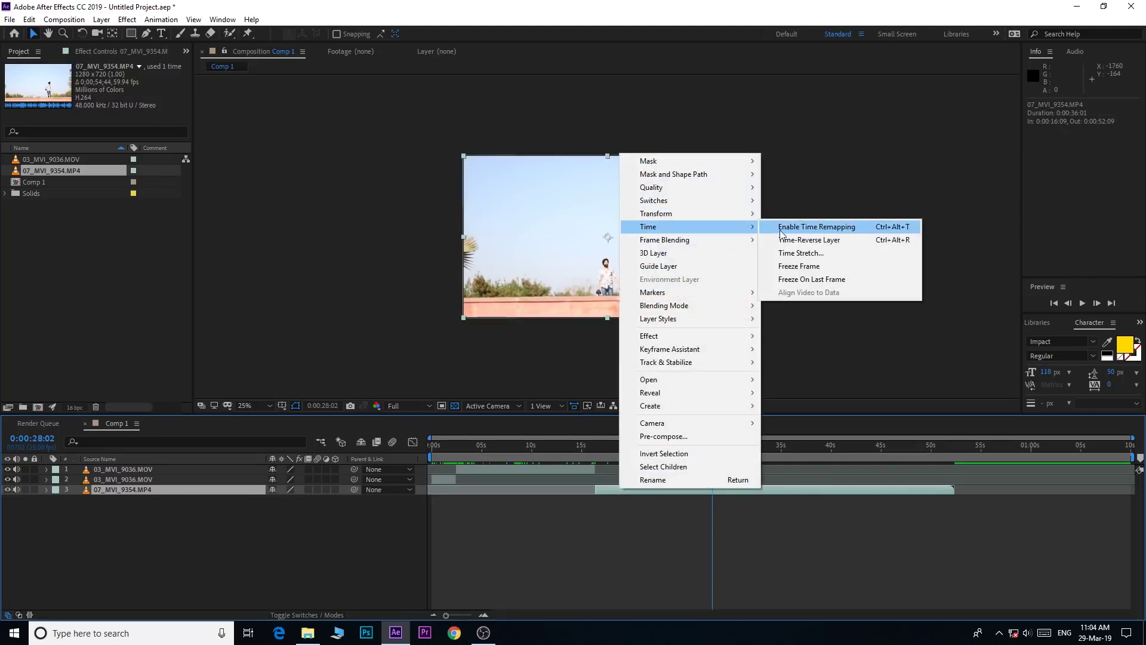
left_click(779, 193)
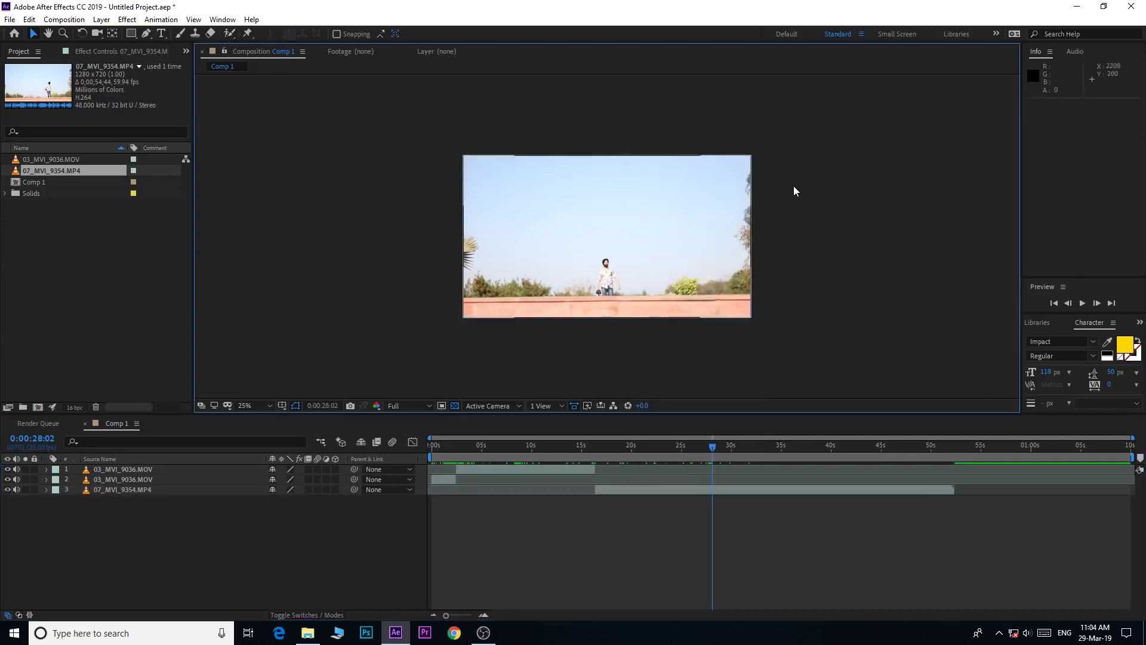
left_click(441, 479)
left_click(504, 469)
left_click(912, 486)
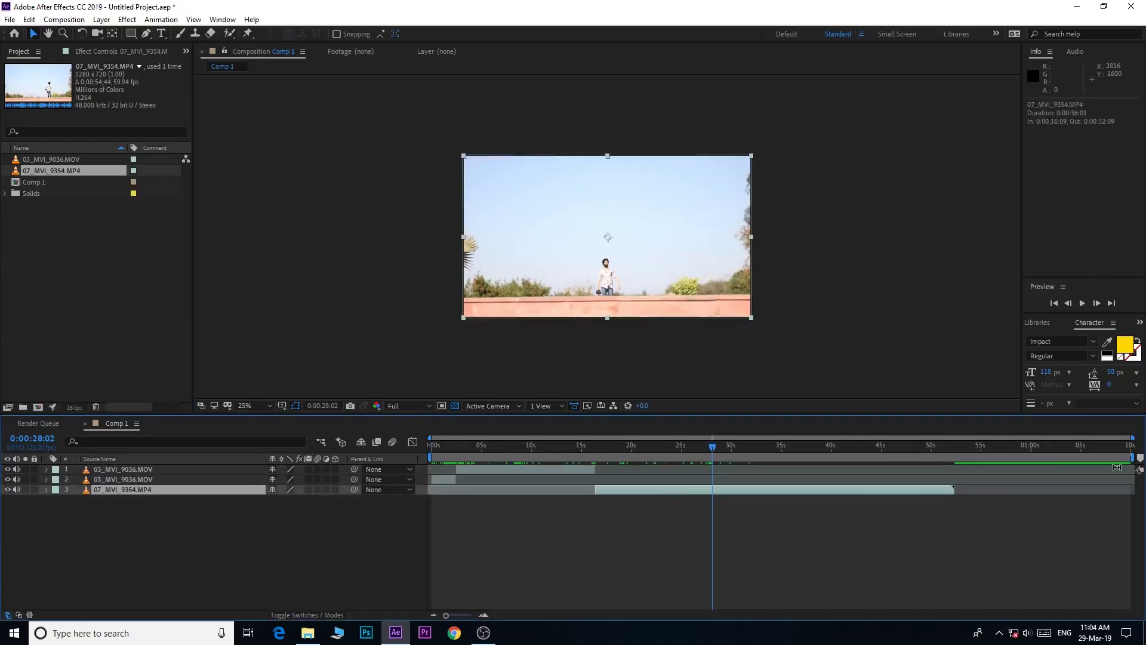
mouse_move(1133, 457)
left_mouse_down()
mouse_move(722, 458)
mouse_move(721, 445)
left_mouse_up()
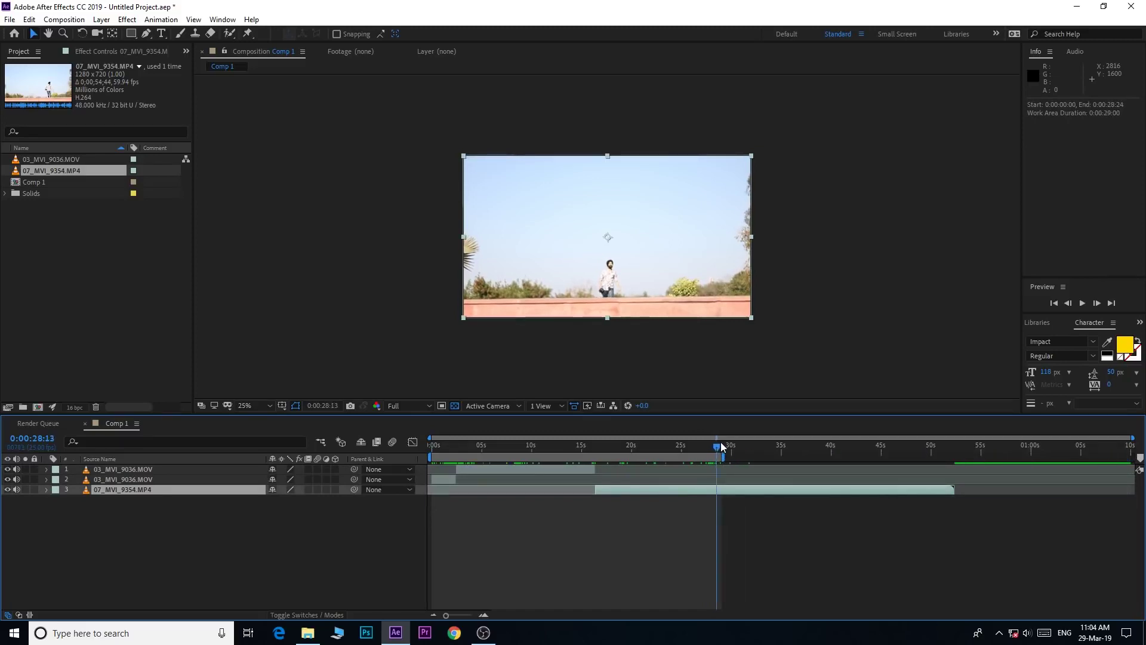
left_click_drag(145, 520, 146, 469)
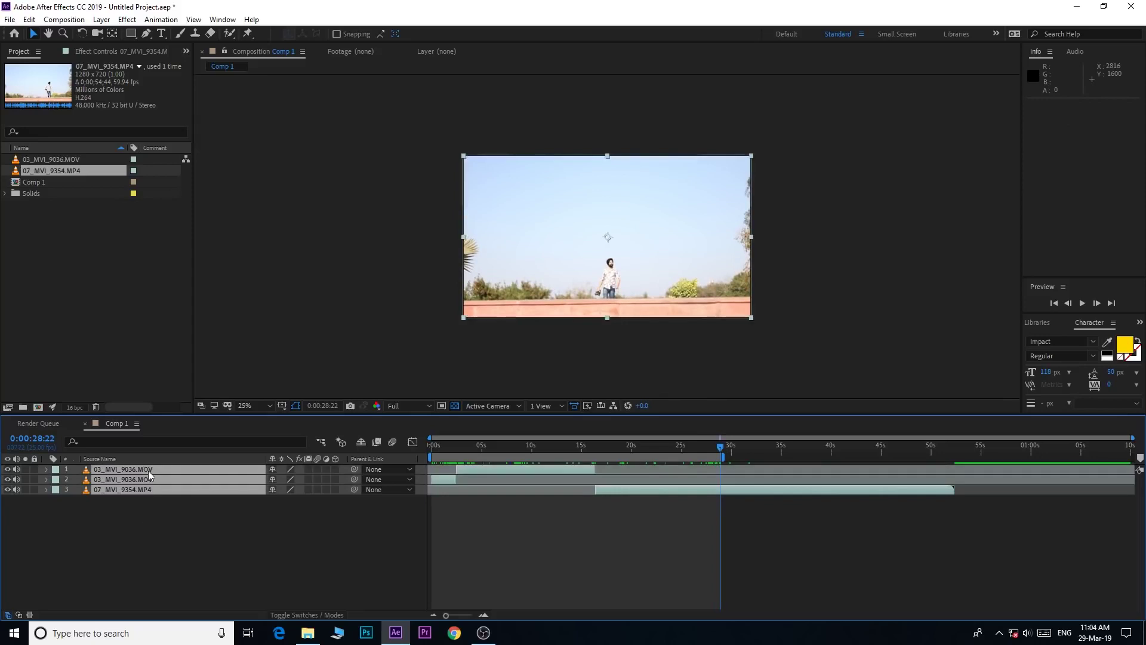
Pre-compose the three selected clip layers into Pre-comp 1.
right_click(148, 470)
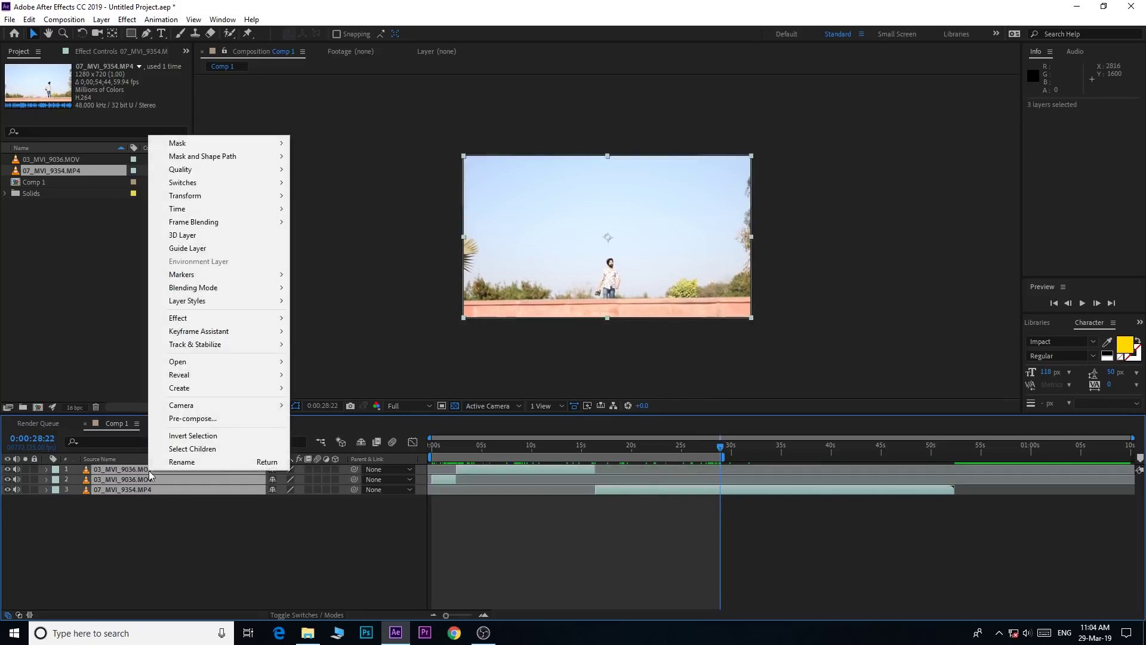
left_click(200, 419)
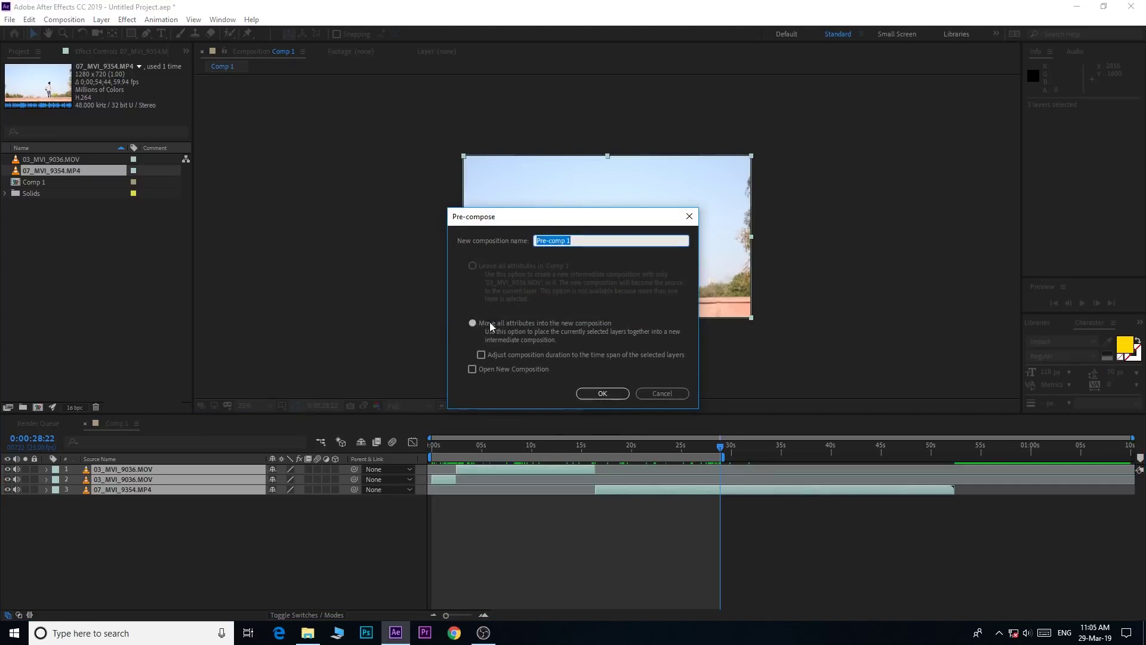
left_click(603, 394)
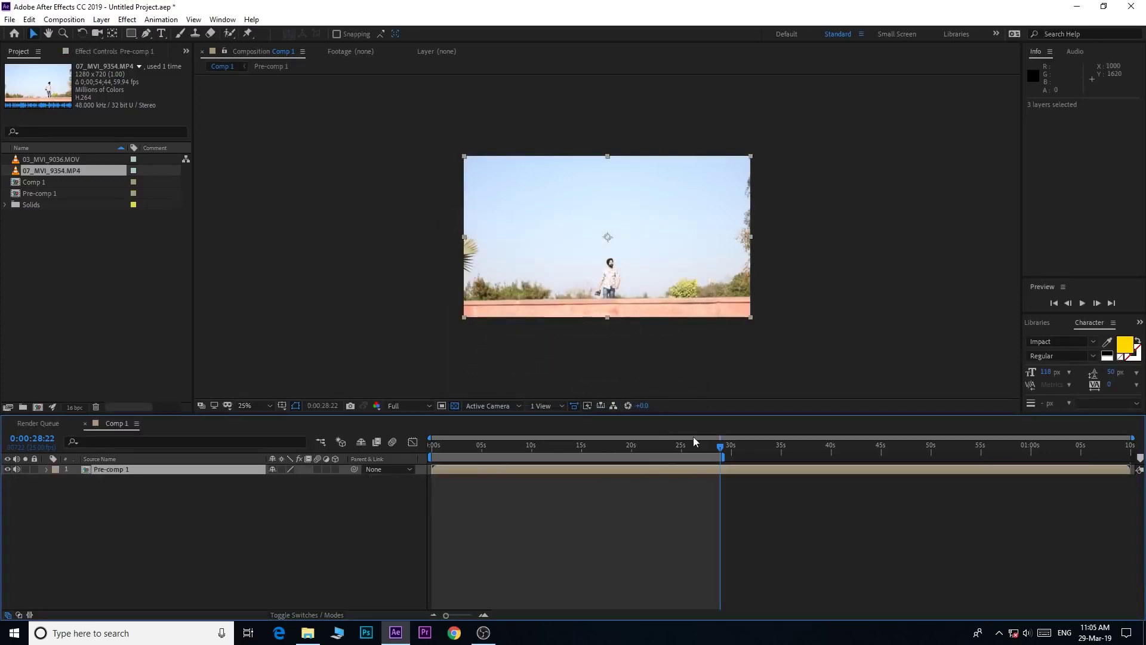
Enable time remapping on Pre-comp 1 and scrub to about 0:00:18:12.
right_click(582, 467)
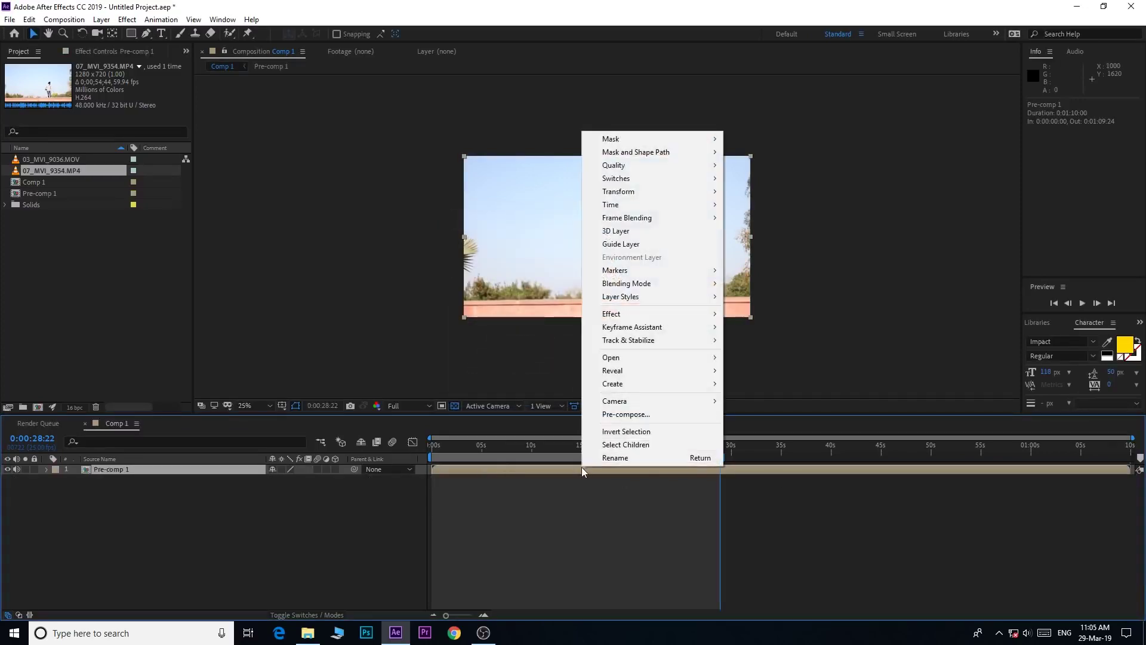
mouse_move(657, 205)
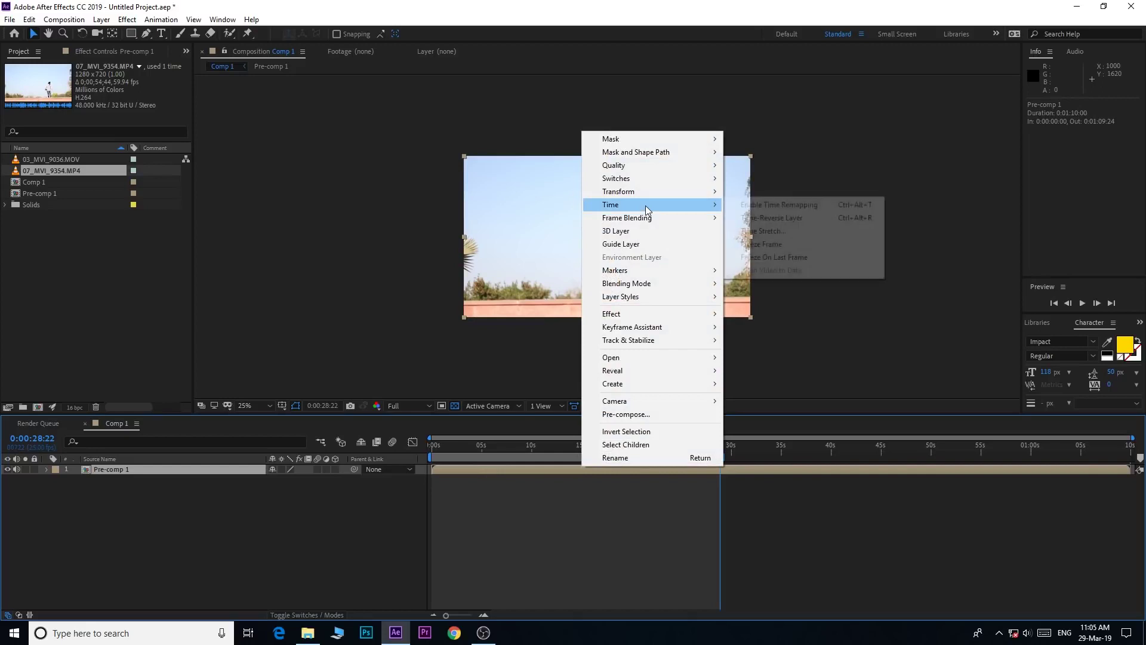
left_click(778, 204)
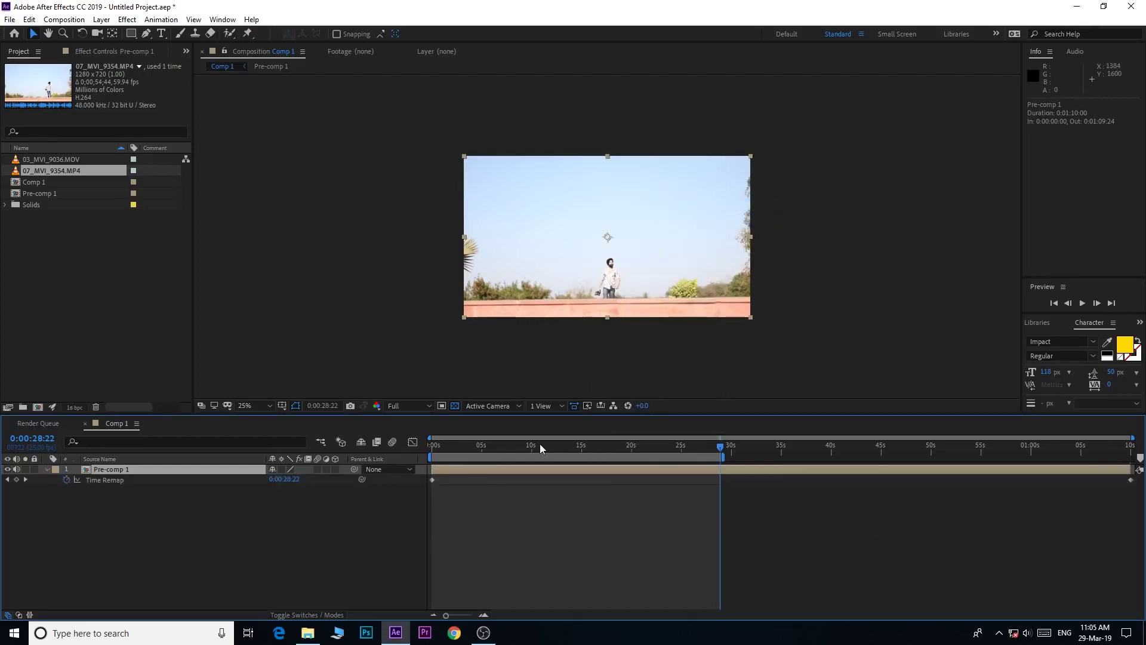
left_click_drag(540, 449, 666, 479)
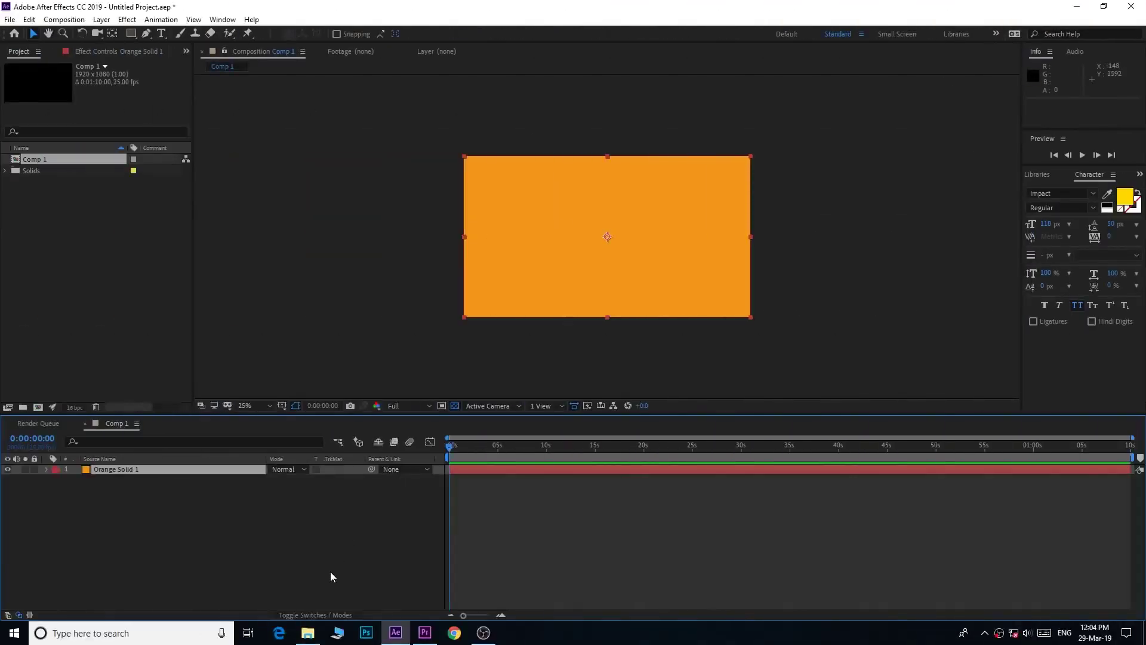
Switch the Comp 1 timeline so the Mode and TrkMat columns are visible.
left_click(298, 617)
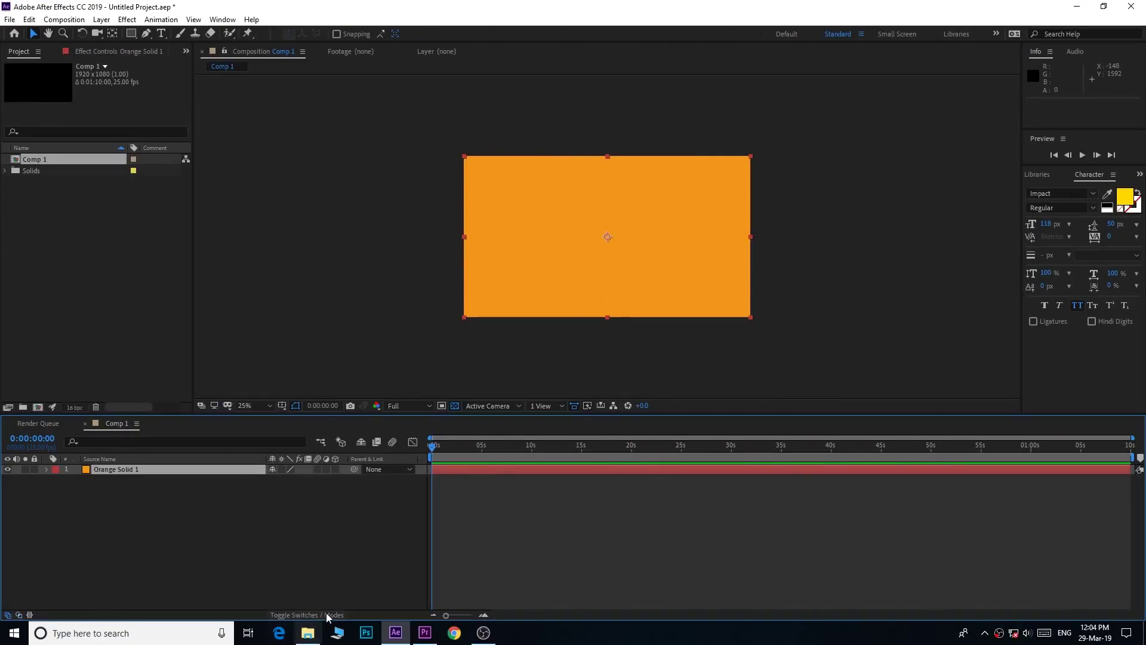
left_click(322, 614)
left_click(319, 612)
left_click(296, 613)
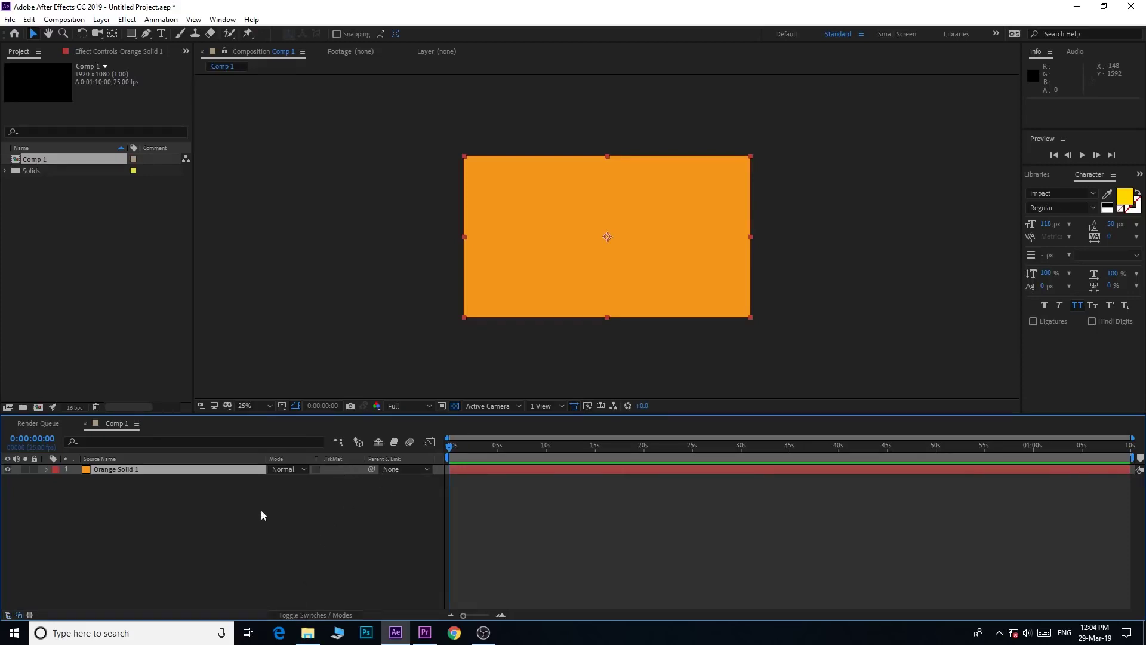
Add a new solid, Orange Solid 2, to Comp 1 with default settings.
right_click(141, 534)
mouse_move(249, 405)
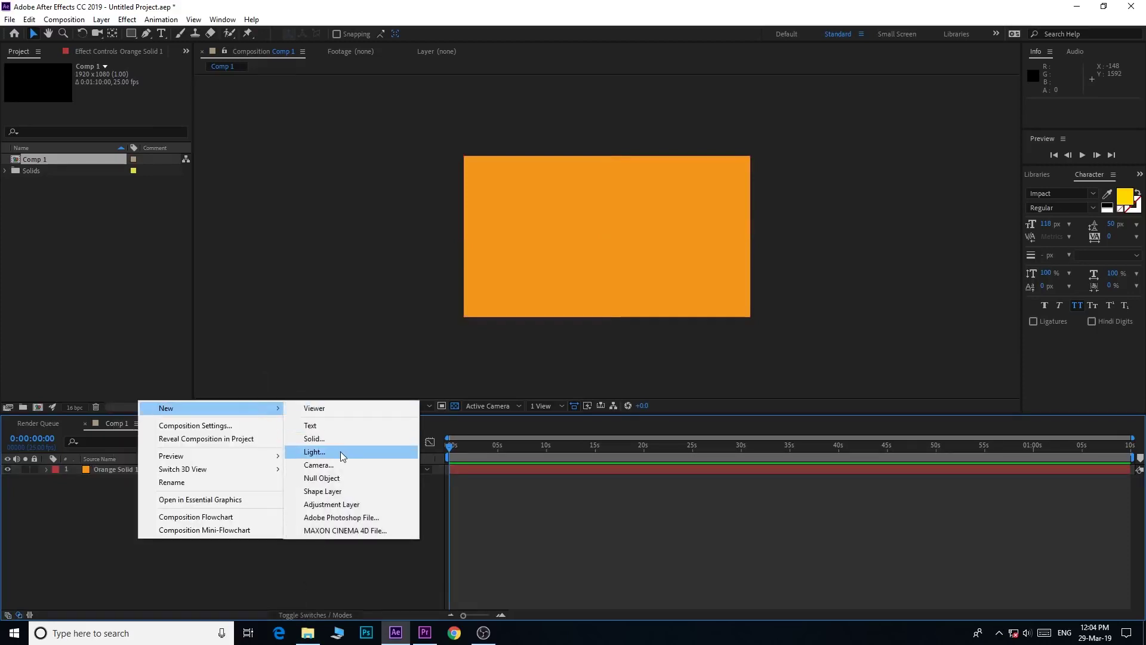
left_click(337, 445)
left_click(615, 419)
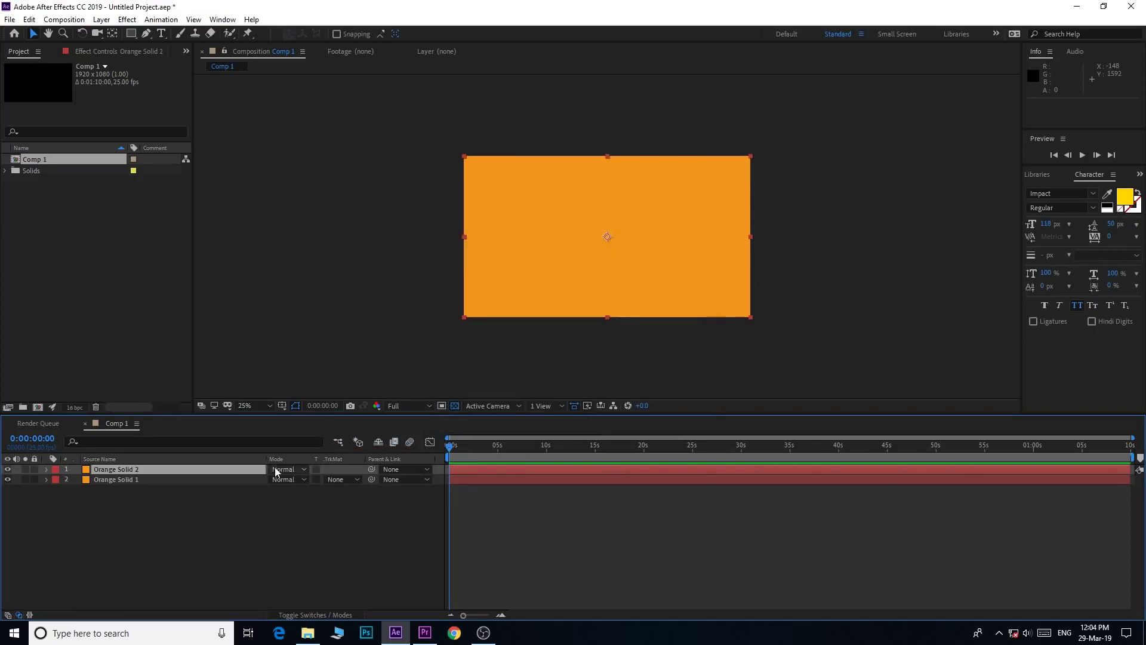
Inspect the track matte and blend mode choices, leaving both solids at Normal.
left_click(344, 480)
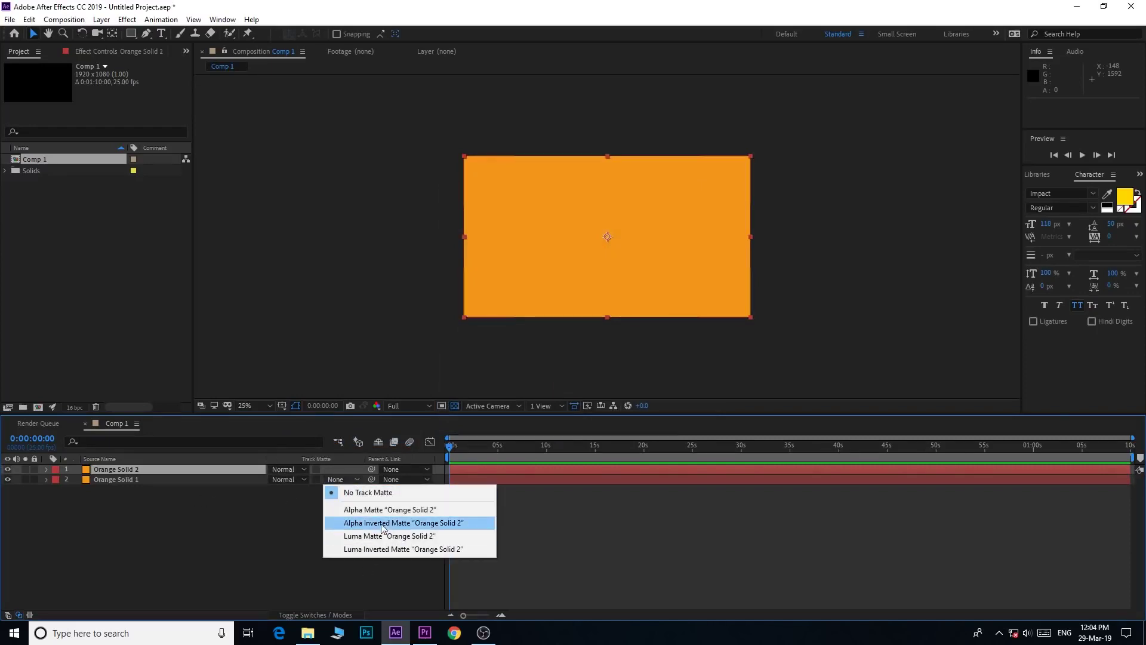
left_click(278, 527)
left_click(284, 469)
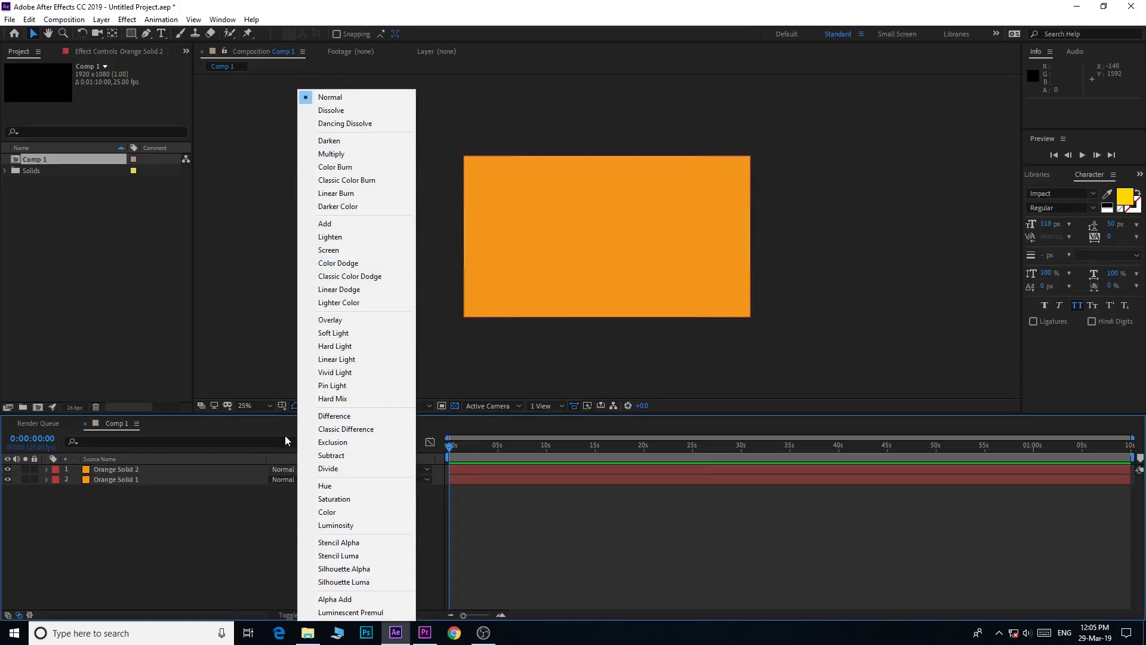
left_click(204, 562)
Select Orange Solid 2 and browse the Layer menu's Layer Styles options.
left_click(128, 20)
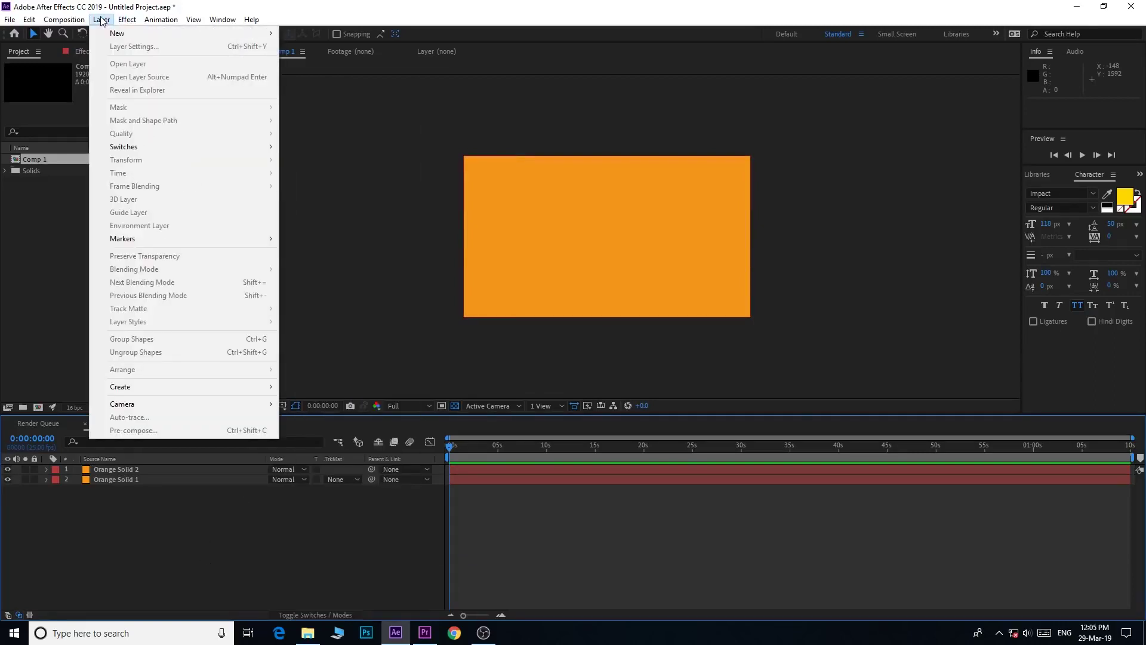
mouse_move(102, 19)
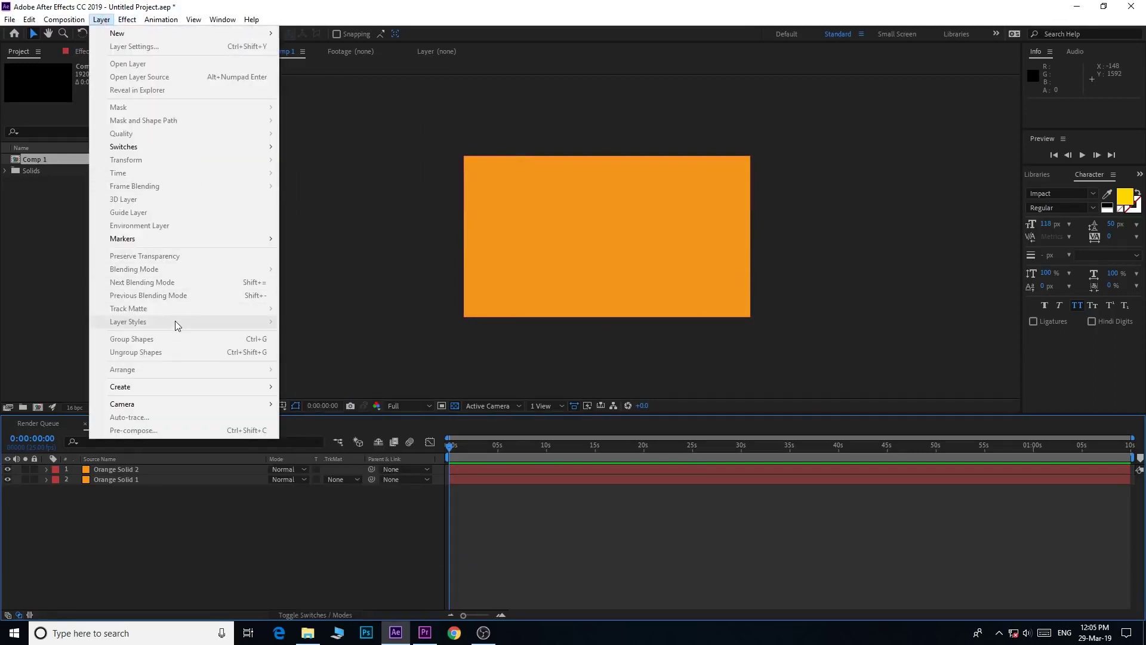
left_click(125, 470)
left_click(102, 20)
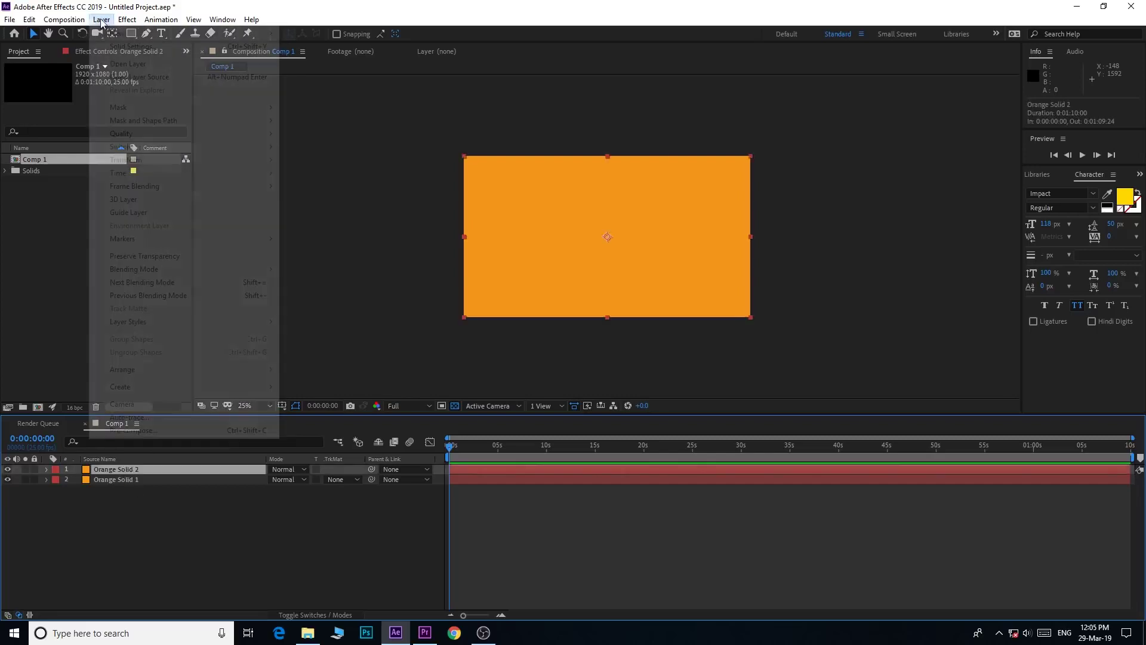
mouse_move(223, 323)
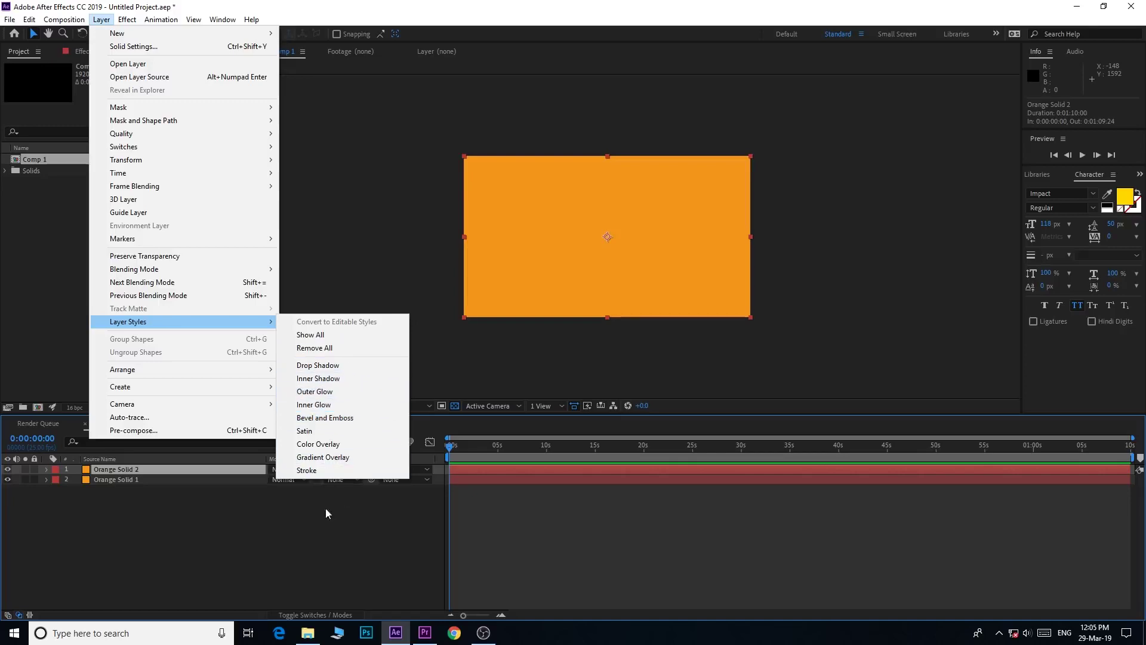
Browse the Effect and Animation menus without applying anything, then enable Draft 3D.
left_click(161, 20)
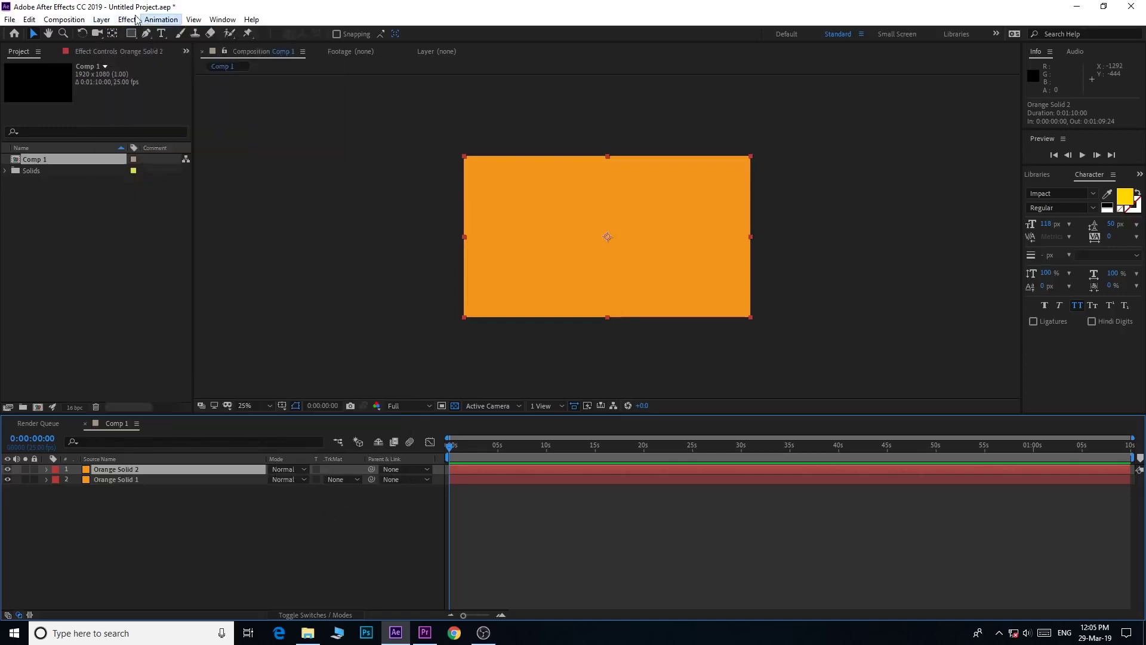
left_click(127, 19)
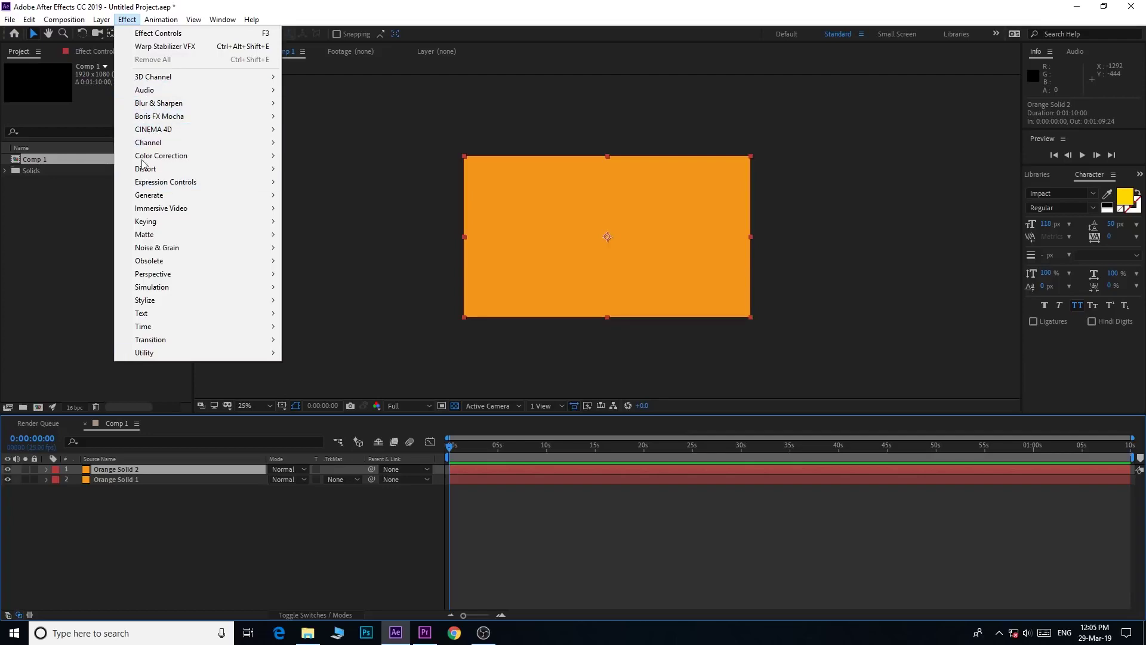
mouse_move(190, 19)
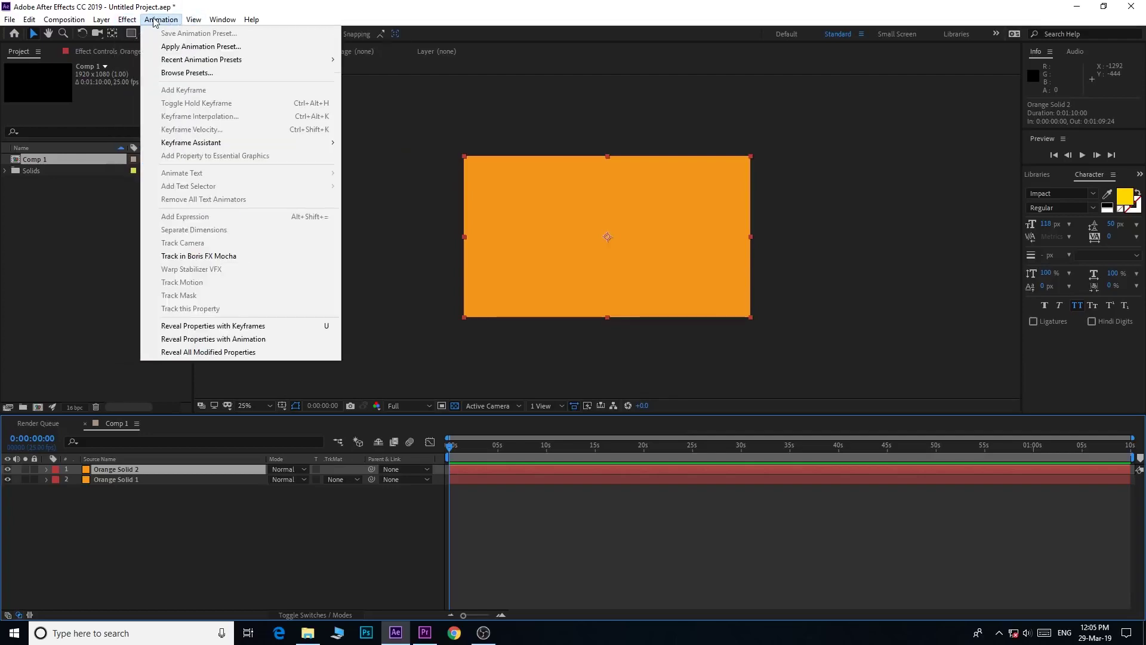
mouse_move(145, 21)
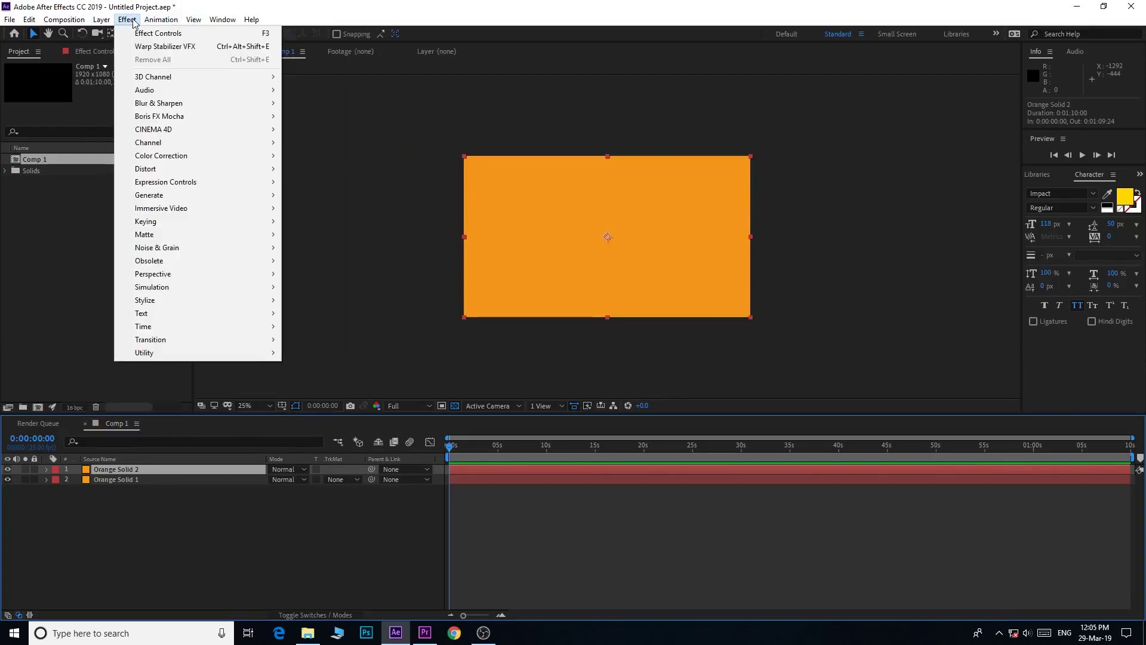
left_click(240, 583)
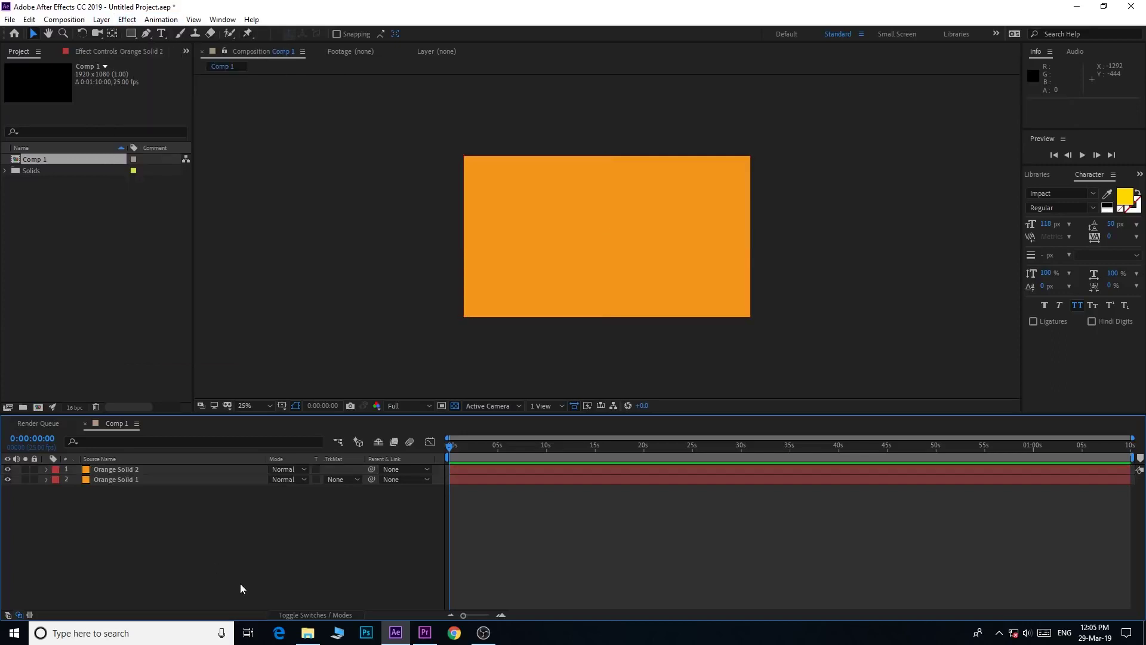
left_click(379, 442)
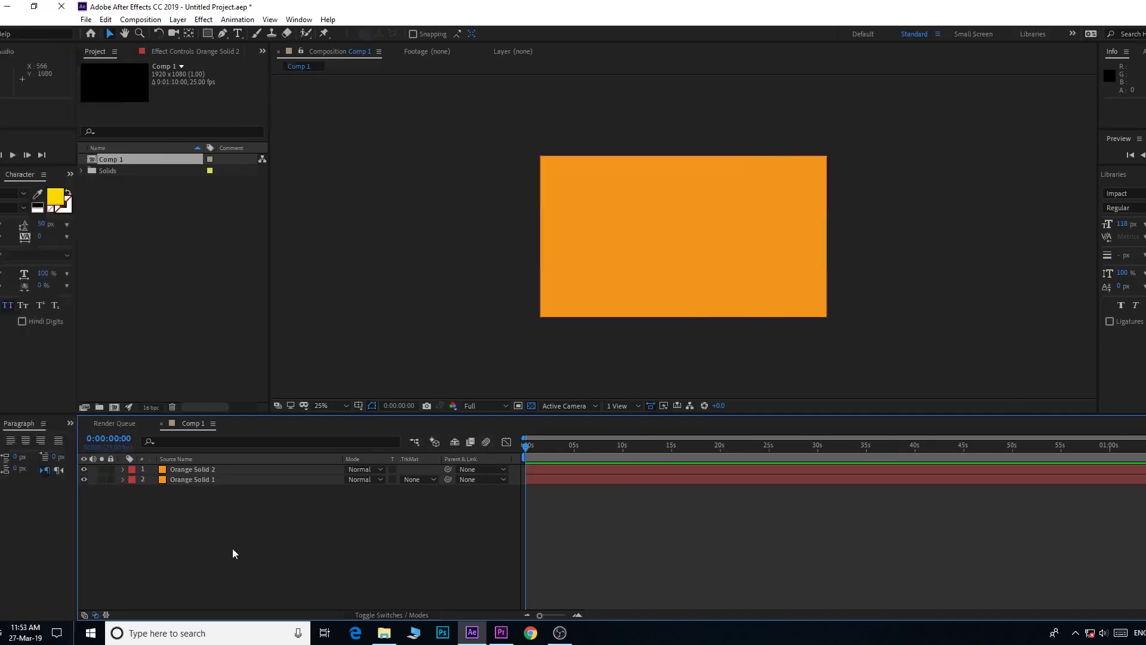